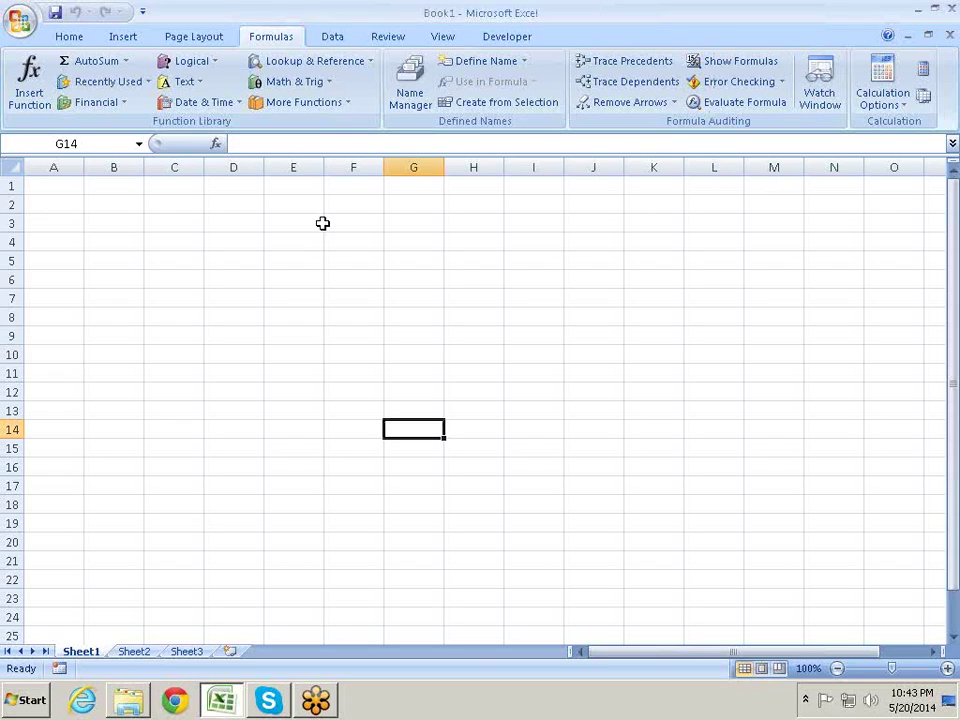
# - Enter the Eid and Name headers in A2 and B2
pyautogui.click(270, 206)
pyautogui.click(46, 222)
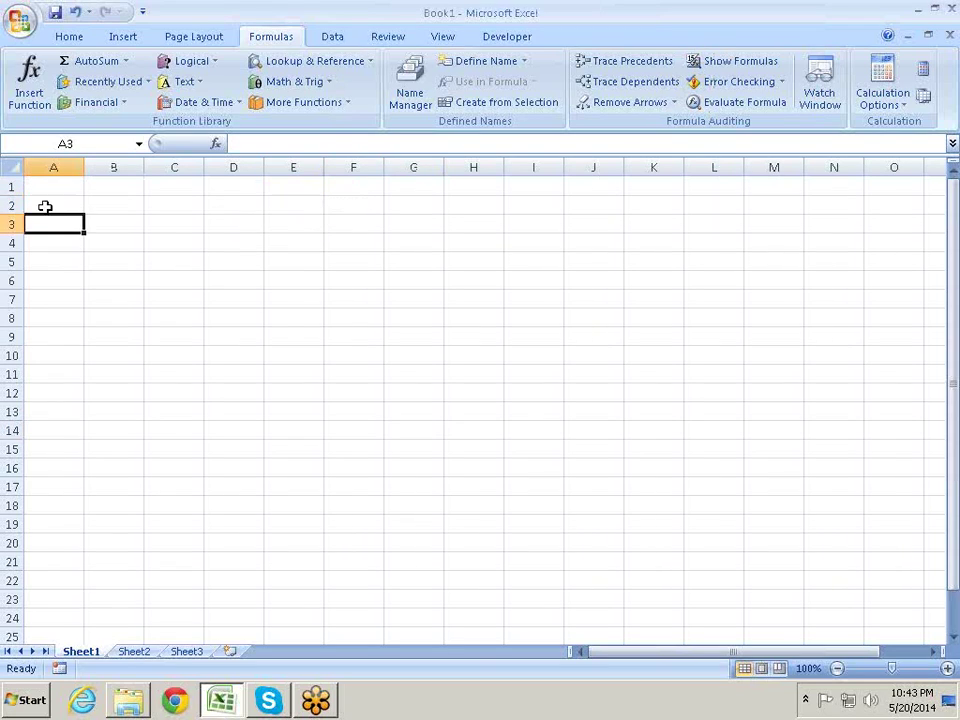
pyautogui.click(45, 206)
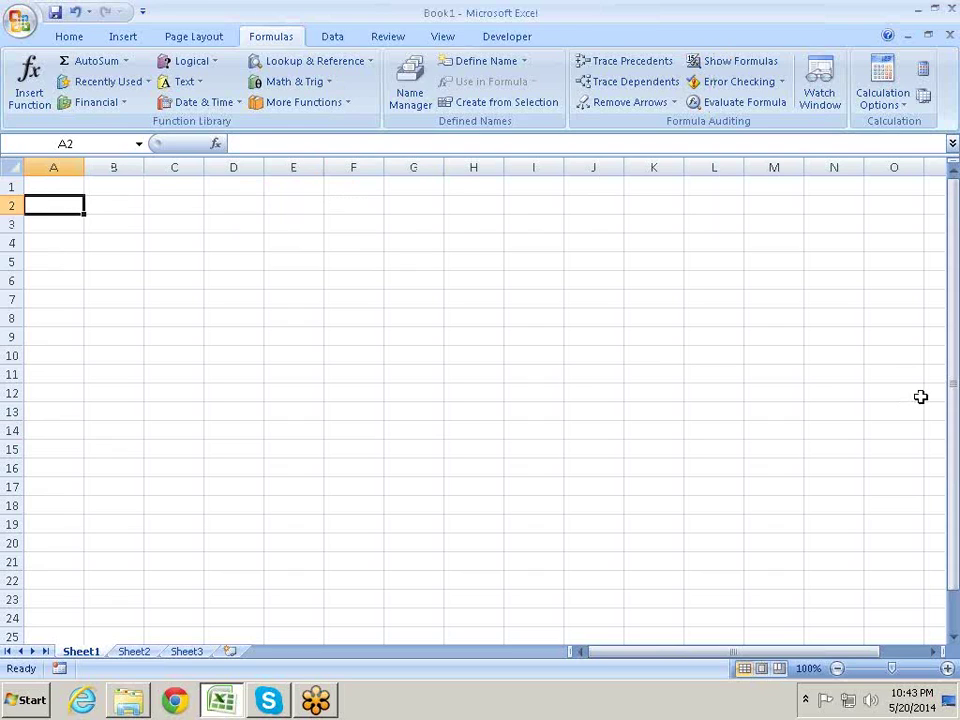
pyautogui.write('E001')
pyautogui.press('Return')
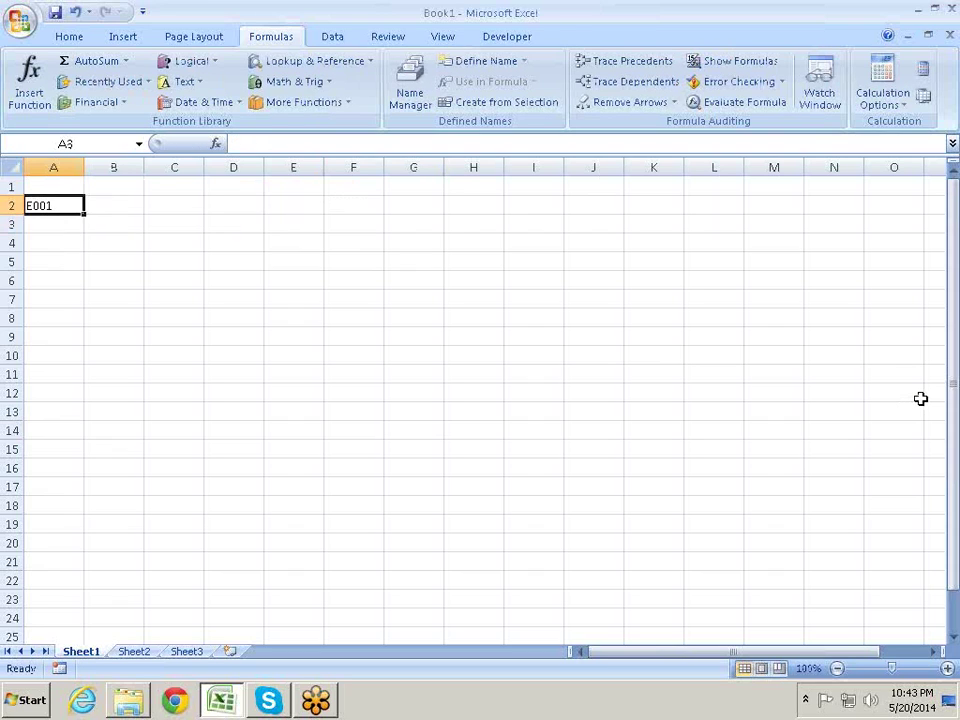
pyautogui.press('Up')
pyautogui.write('E')
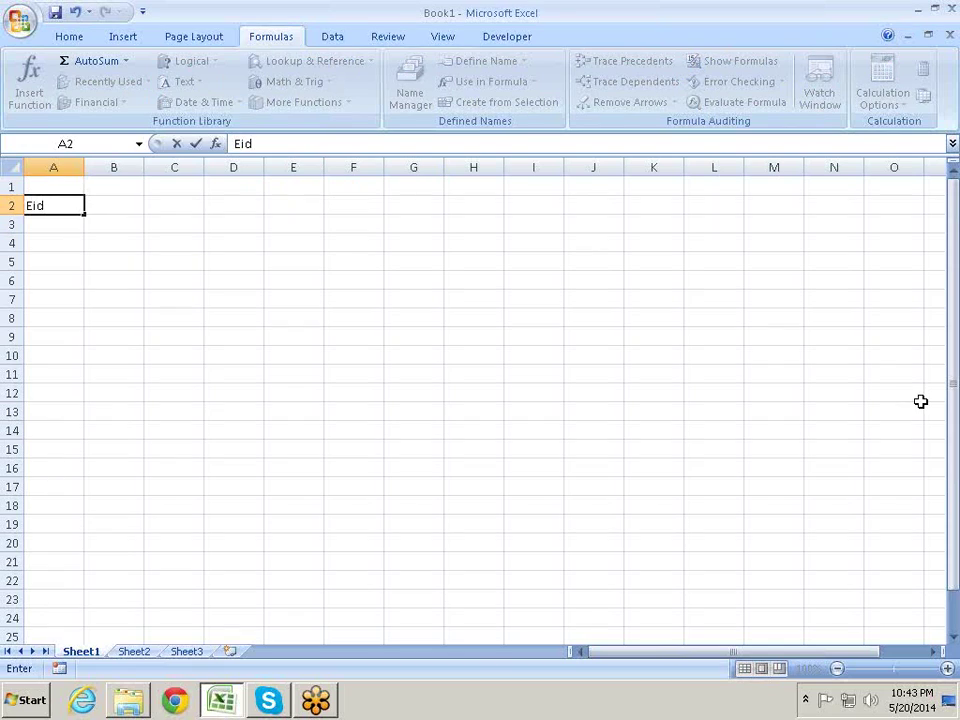
pyautogui.press('Tab')
pyautogui.write('Name')
pyautogui.press('Tab')
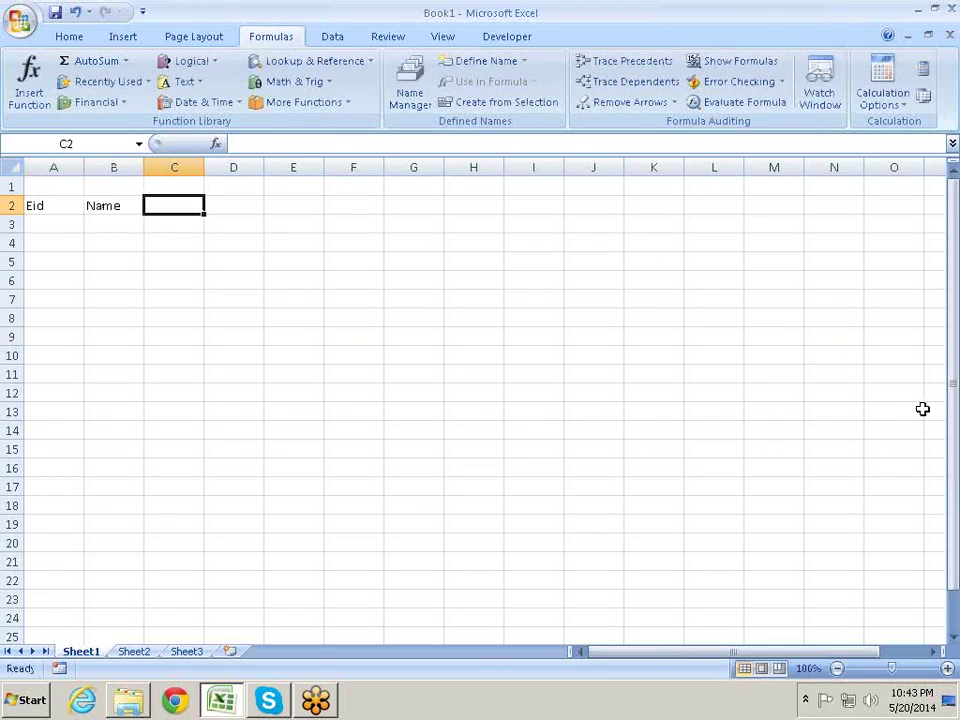
pyautogui.write('Sales')
pyautogui.press('Return')
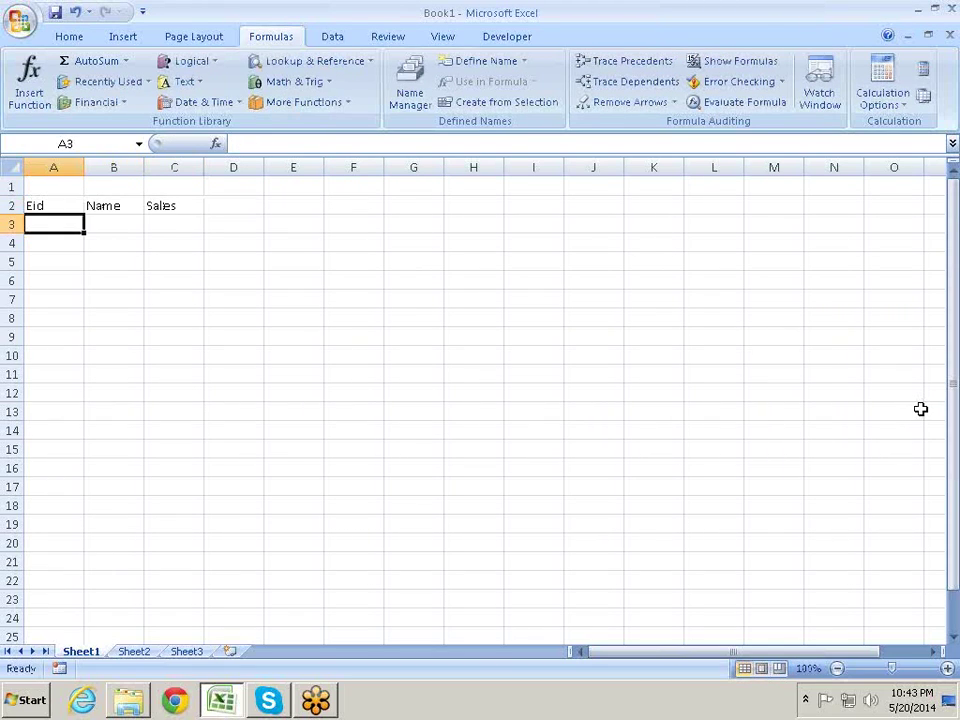
# - Correct the C2 header to City and put Sales in D2
pyautogui.press('Right')
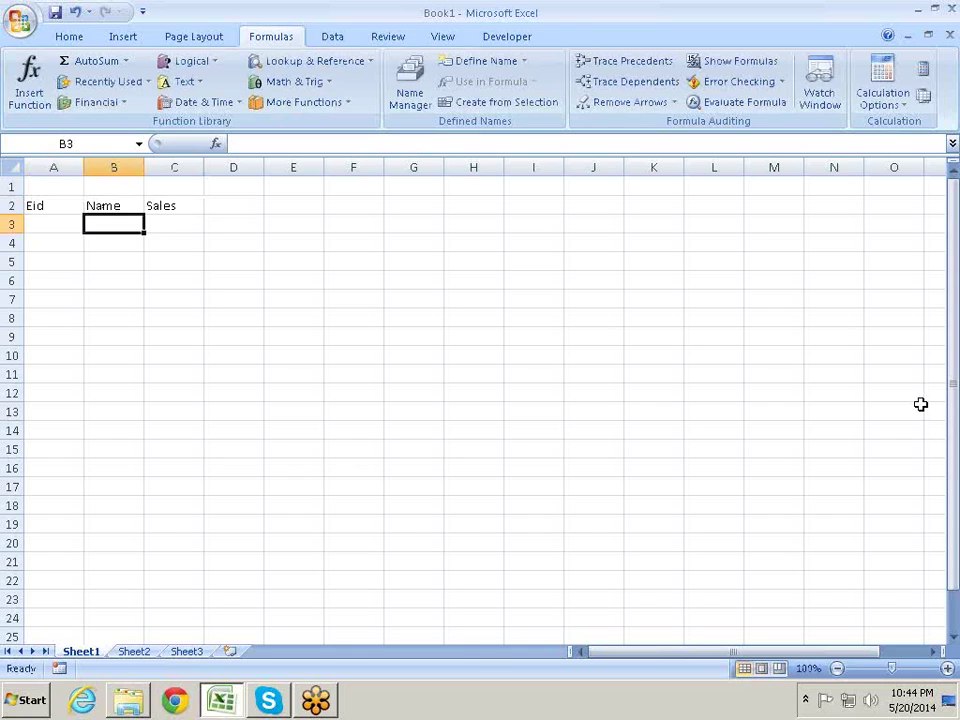
pyautogui.press('Up')
pyautogui.press('Right')
pyautogui.write('Citu')
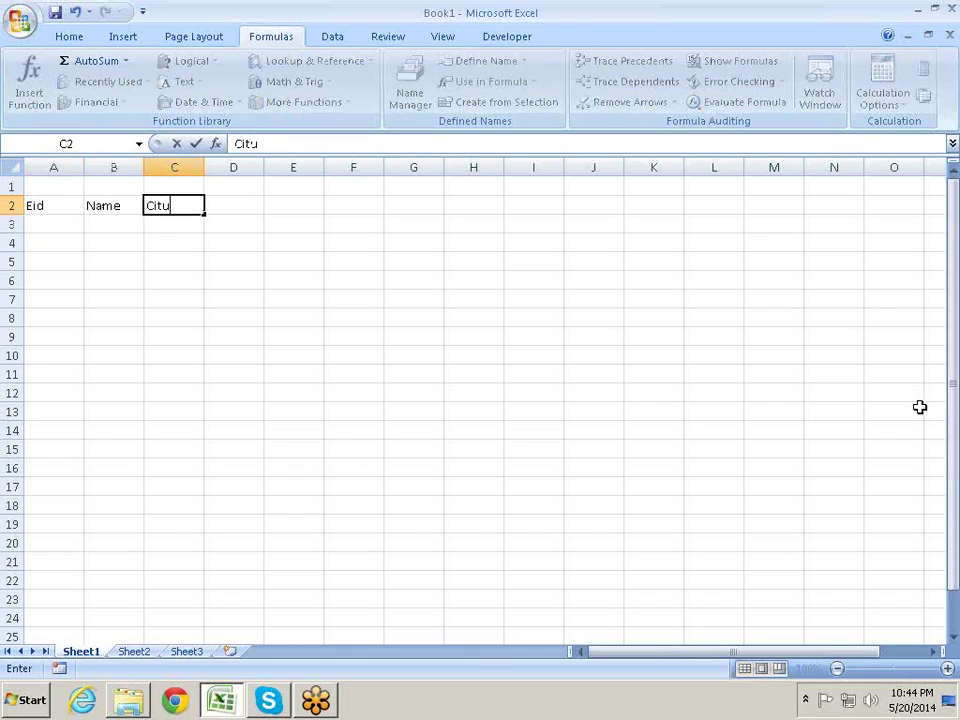
pyautogui.press('BackSpace')
pyautogui.write('y')
pyautogui.press('Tab')
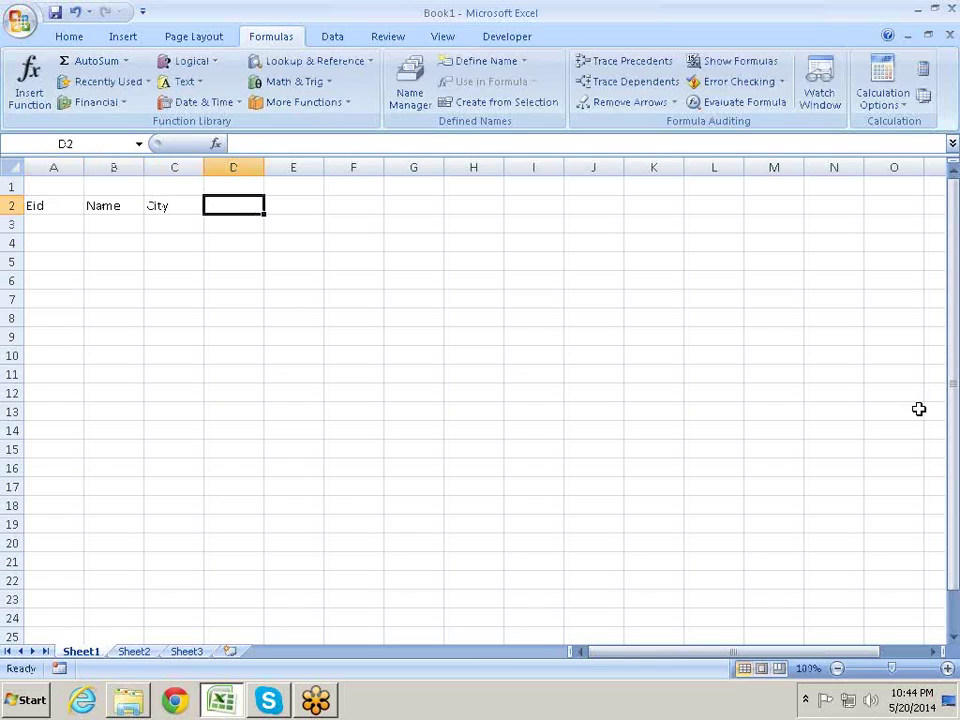
pyautogui.write('Sale')
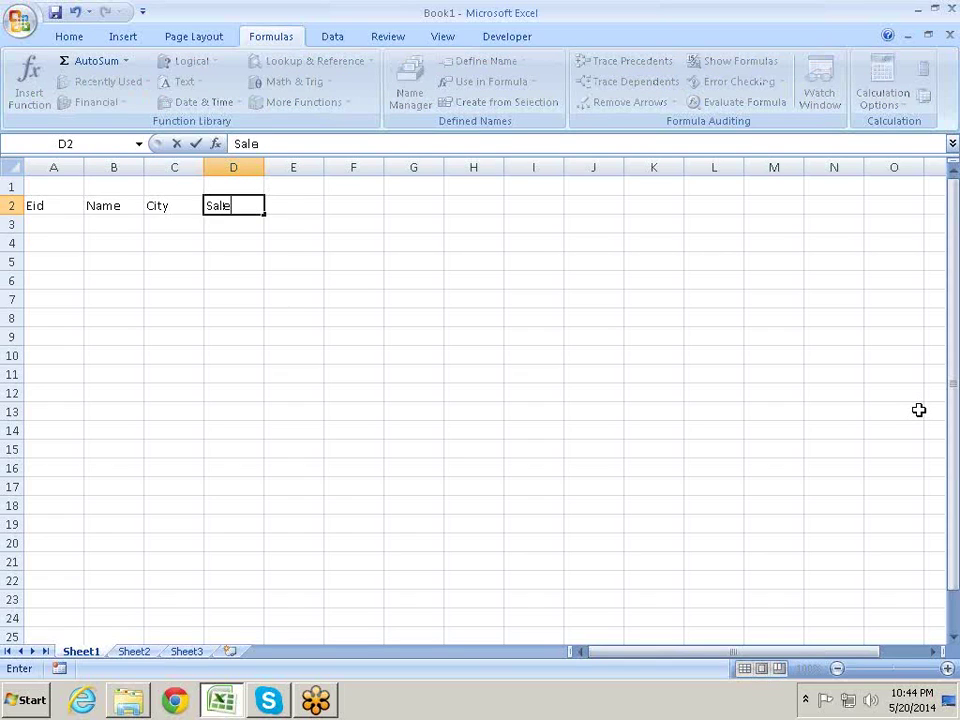
pyautogui.write('s')
pyautogui.press('Return')
# - Enter E001 in A3 and fill the Eid series down to E012 in A14
pyautogui.press('Left')
pyautogui.press('Left')
pyautogui.write('EW')
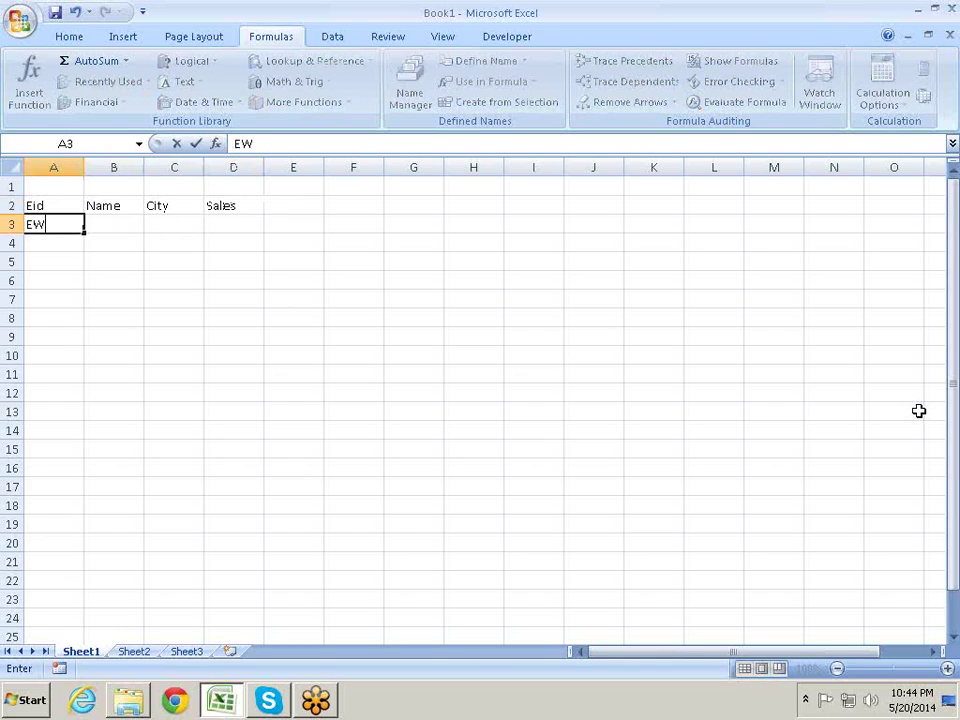
pyautogui.press('BackSpace')
pyautogui.press('BackSpace')
pyautogui.write('E001')
pyautogui.press('Return')
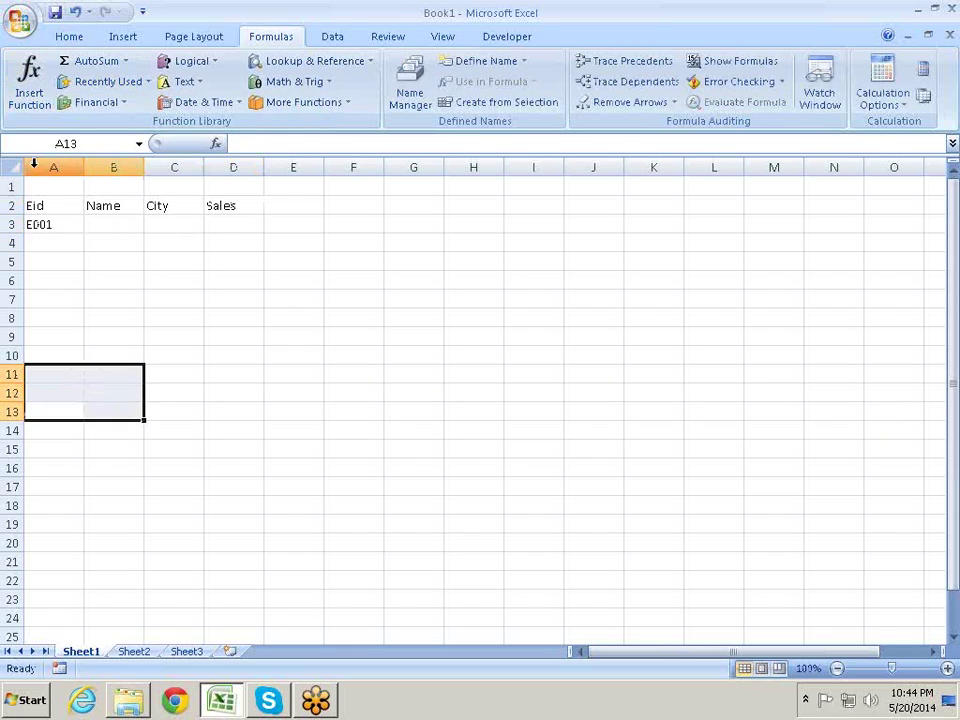
pyautogui.click(66, 221)
pyautogui.moveTo(82, 231); pyautogui.dragTo(85, 440)
# - Enter the first employee's name in B3 and fill names down to row 14
pyautogui.click(118, 221)
pyautogui.write('S')
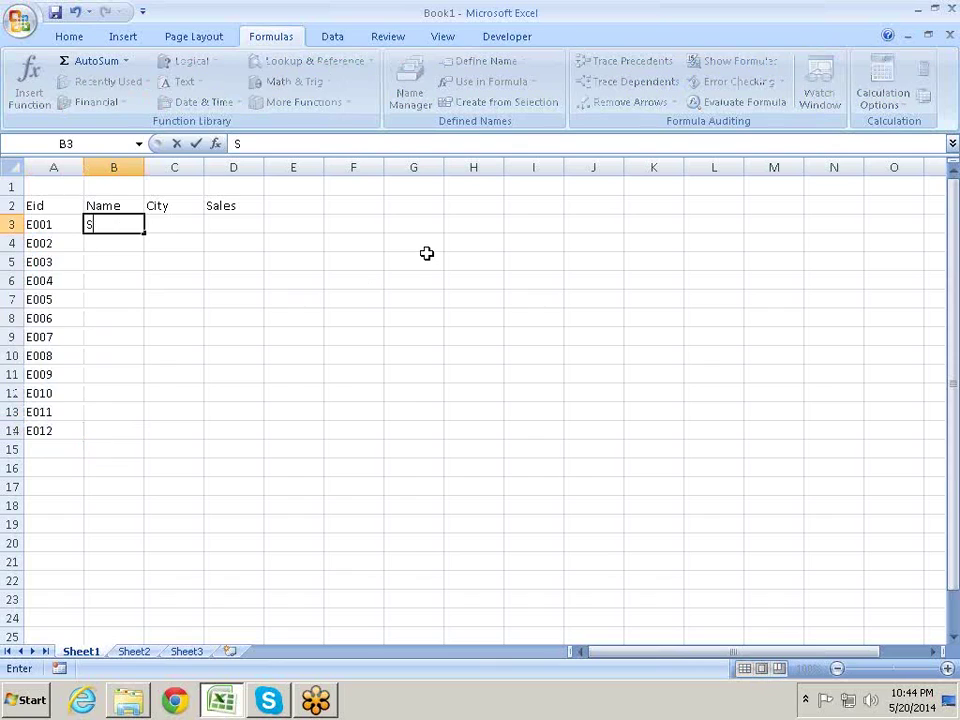
pyautogui.write('andeep')
pyautogui.press('Return')
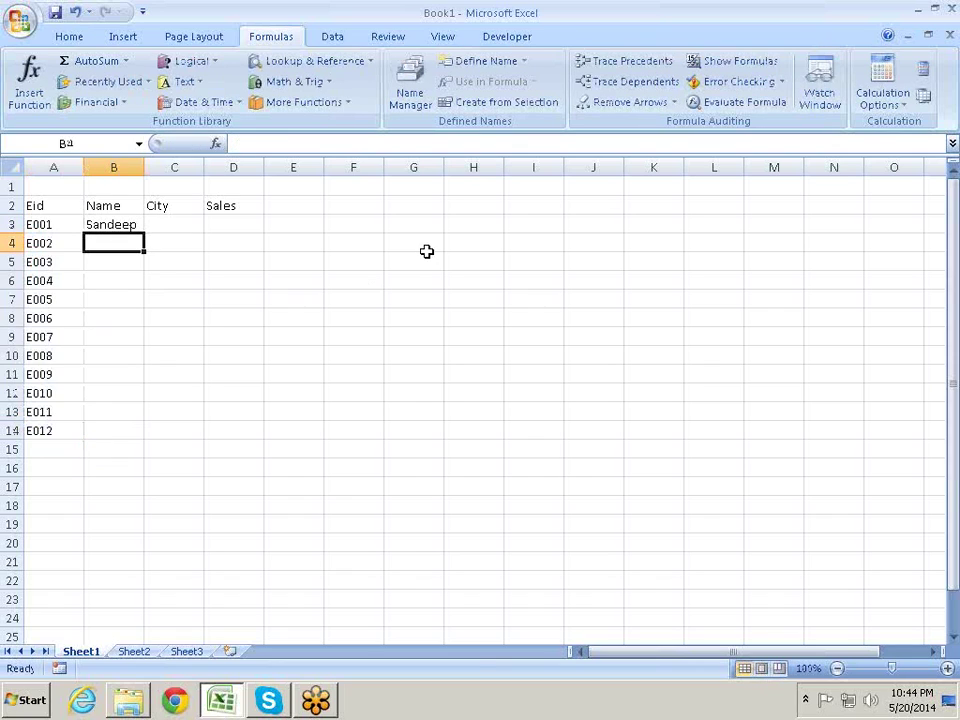
pyautogui.press('Up')
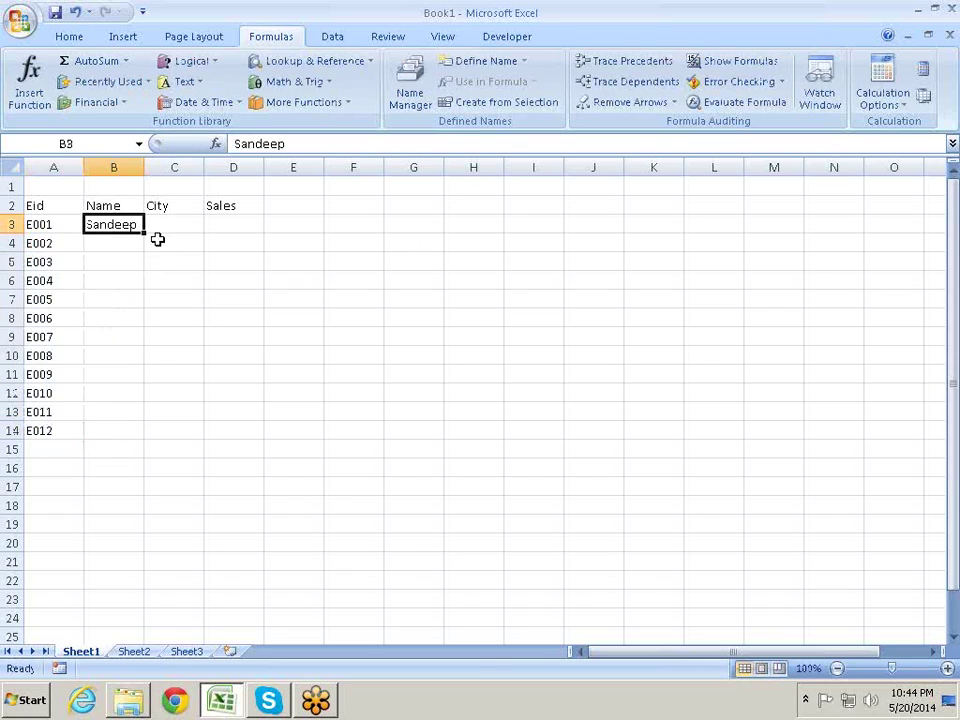
pyautogui.moveTo(144, 232); pyautogui.dragTo(144, 232)
pyautogui.doubleClick(144, 232)
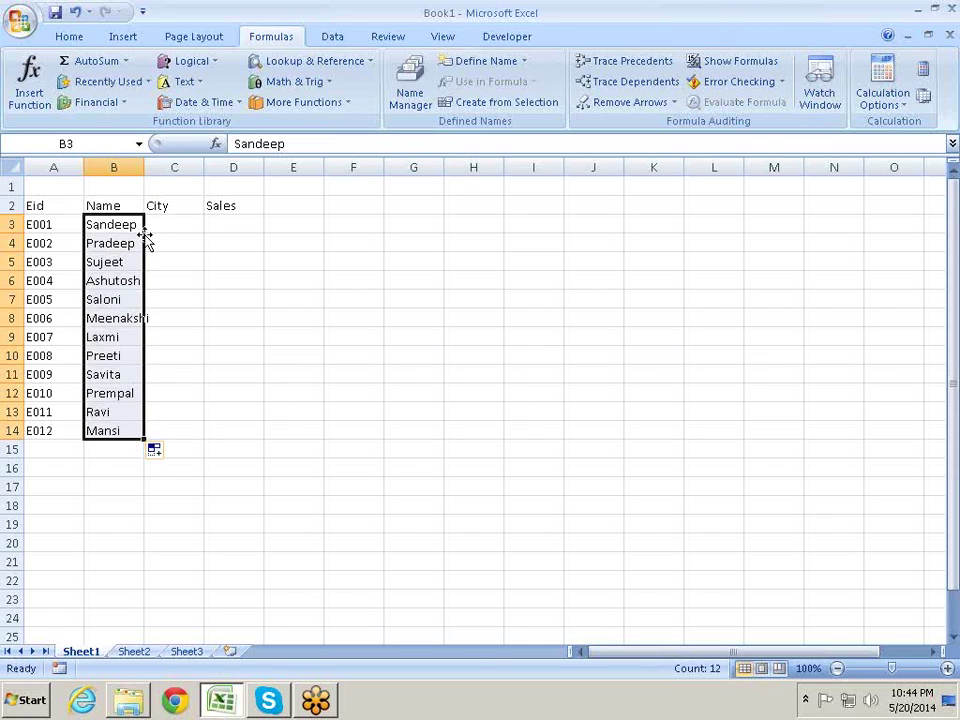
# - Enter Faridabad as the first city in C3 and fill cities down column C
pyautogui.press('Right')
pyautogui.write('Faridabad')
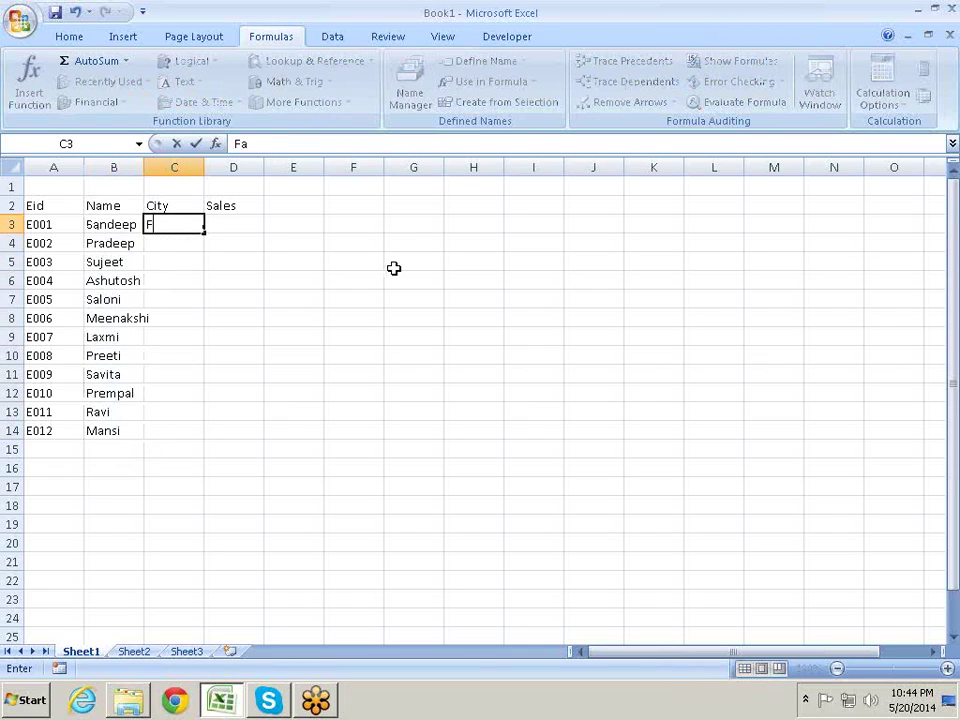
pyautogui.press('Return')
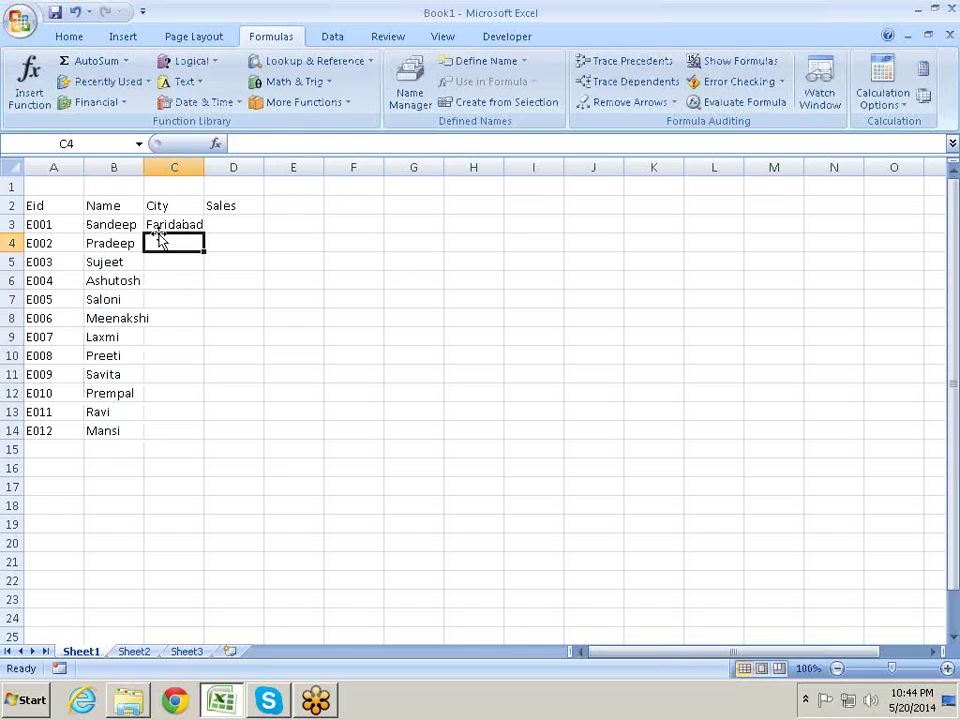
pyautogui.click(180, 226)
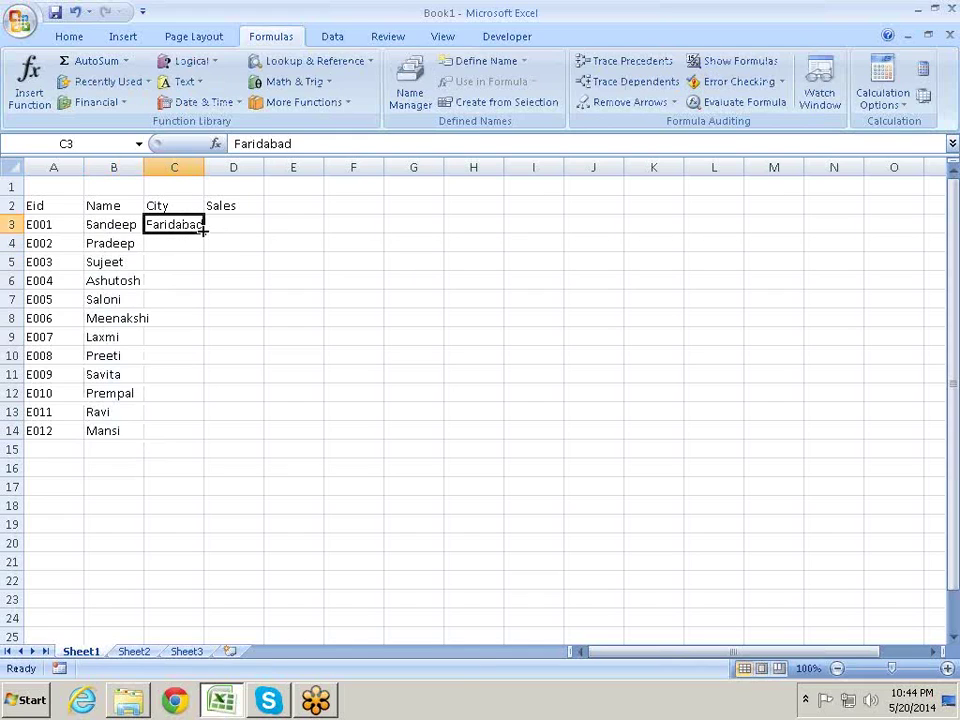
pyautogui.doubleClick(204, 230)
pyautogui.click(235, 228)
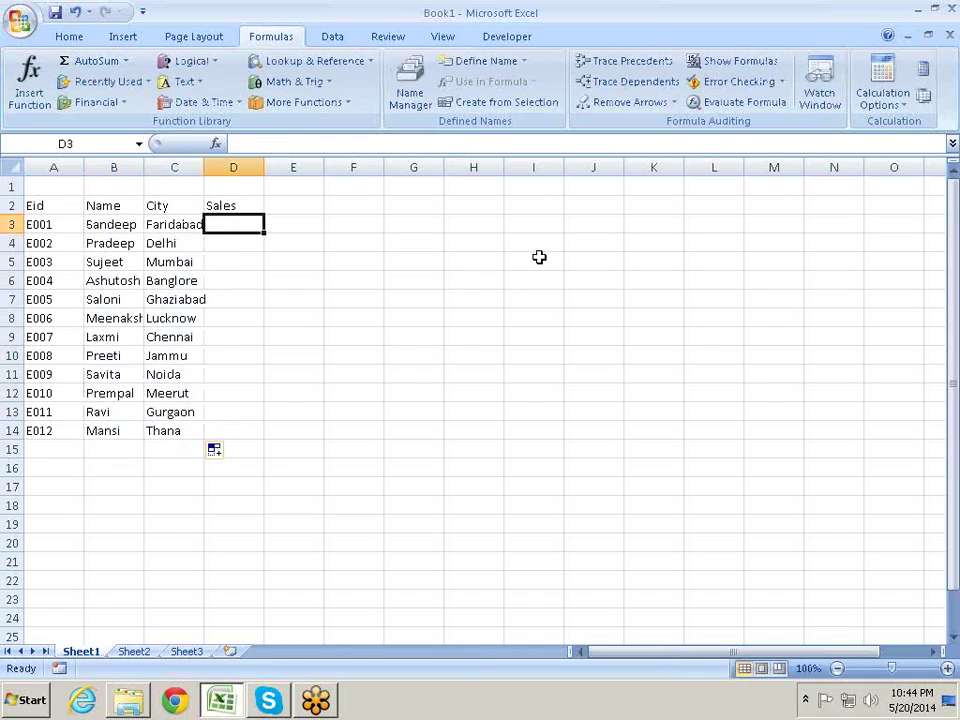
# - Enter =RANDBETWEEN(10,90) in D3 and copy it down to D14
pyautogui.write('=Ra')
pyautogui.press('Down')
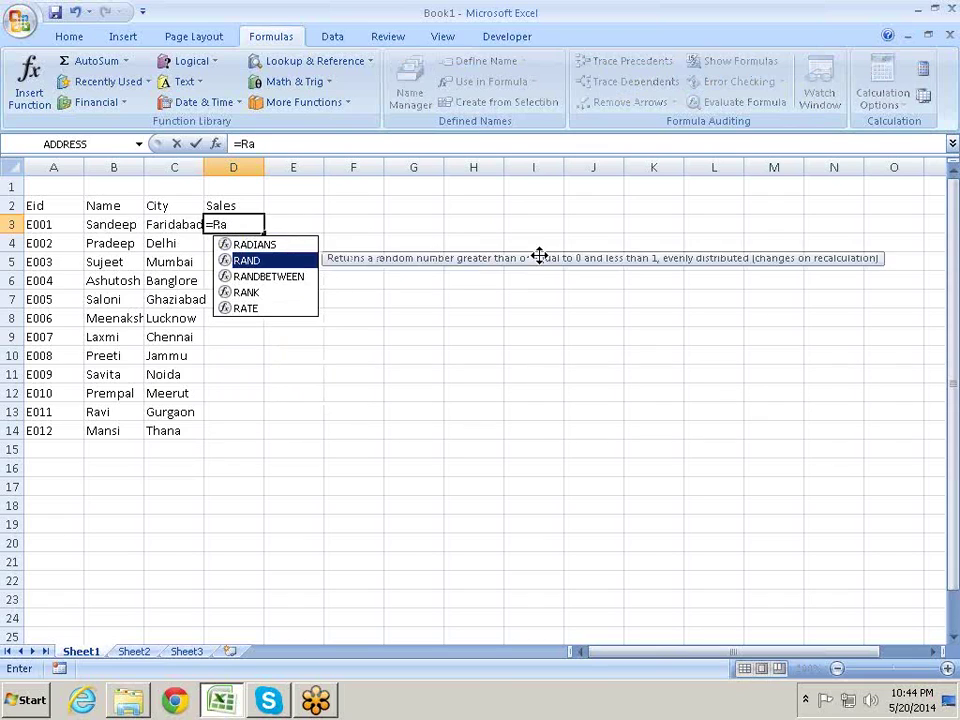
pyautogui.press('Down')
pyautogui.press('Tab')
pyautogui.write('10')
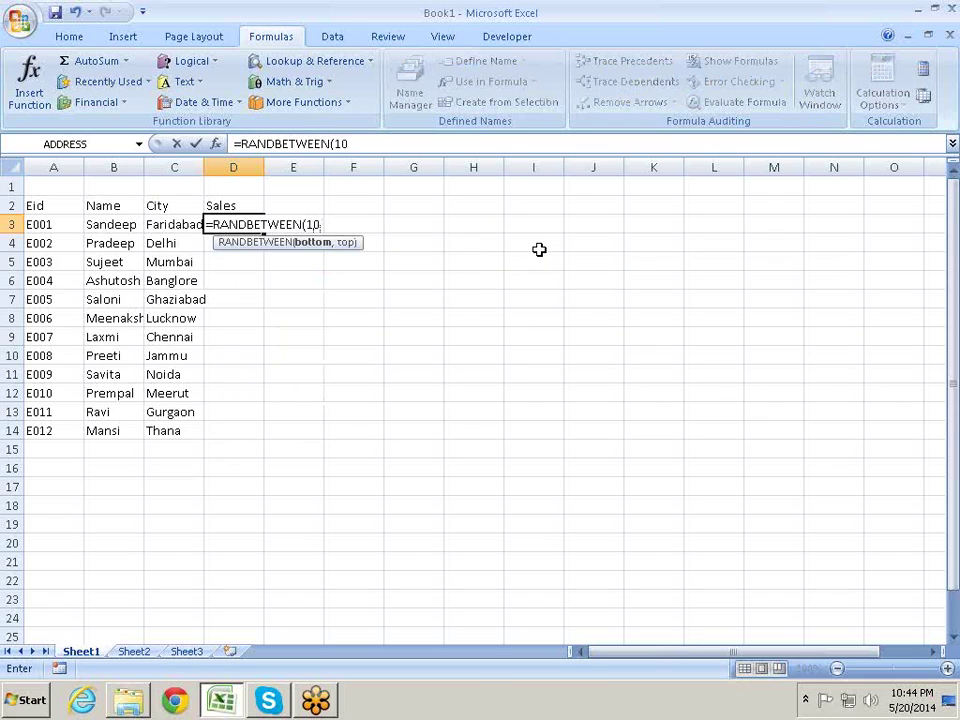
pyautogui.write(',90,')
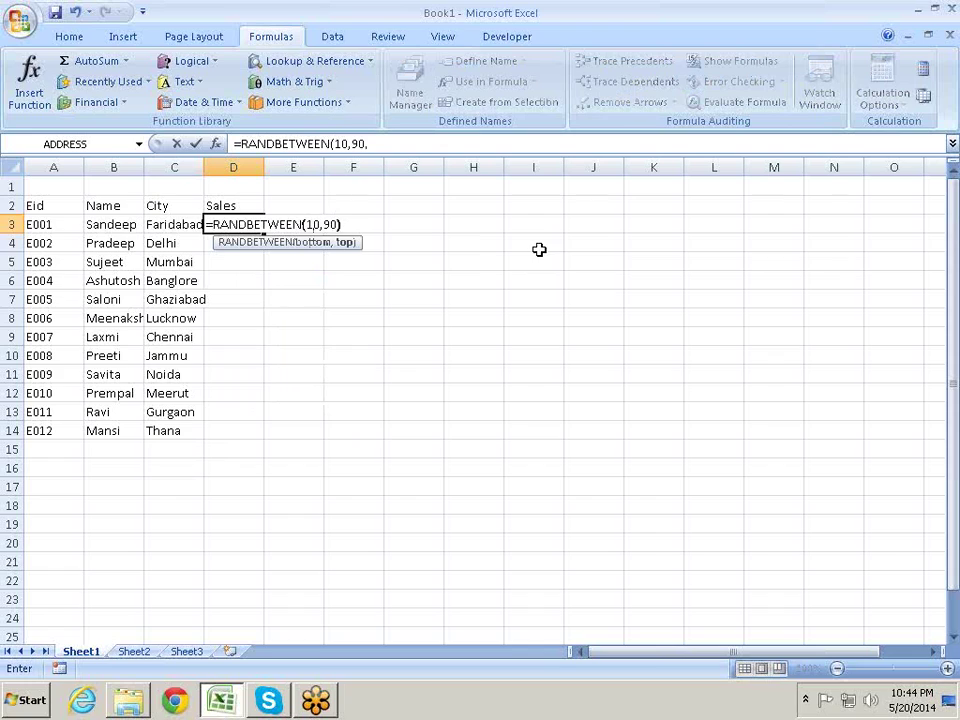
pyautogui.hotkey('ctrl', 'Return')
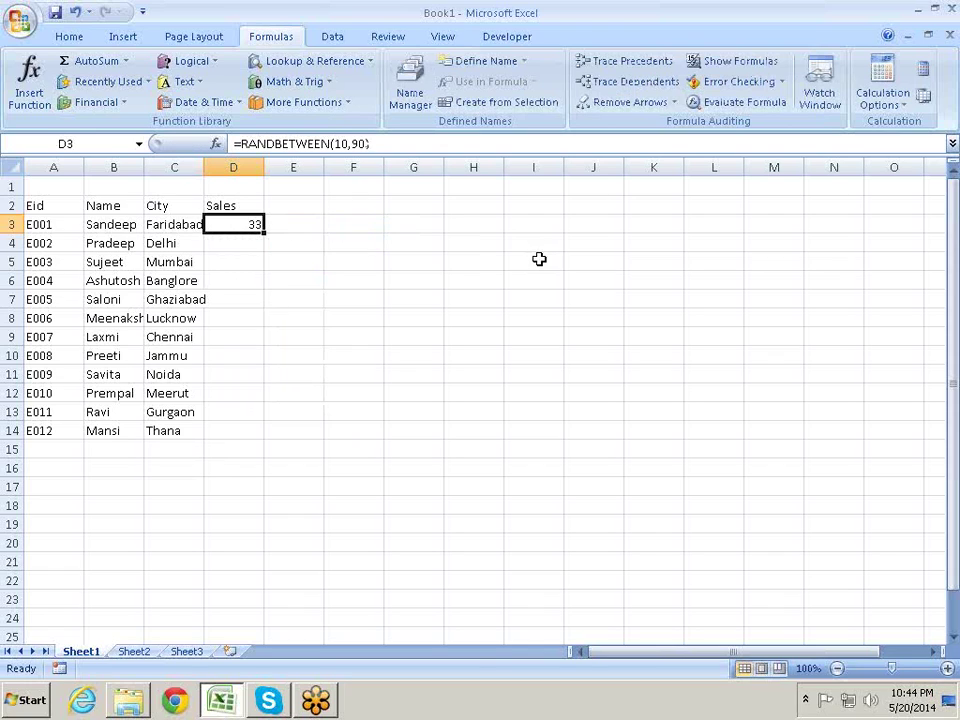
pyautogui.hotkey('ctrl', 'c')
pyautogui.press('Down')
pyautogui.hotkey('shift', 'Down')
pyautogui.hotkey('shift', 'Down')
pyautogui.hotkey('shift', 'Down')
pyautogui.hotkey('shift', 'Down')
pyautogui.hotkey('shift', 'Down')
pyautogui.hotkey('shift', 'Down')
pyautogui.hotkey('shift', 'Down')
pyautogui.hotkey('shift', 'Down')
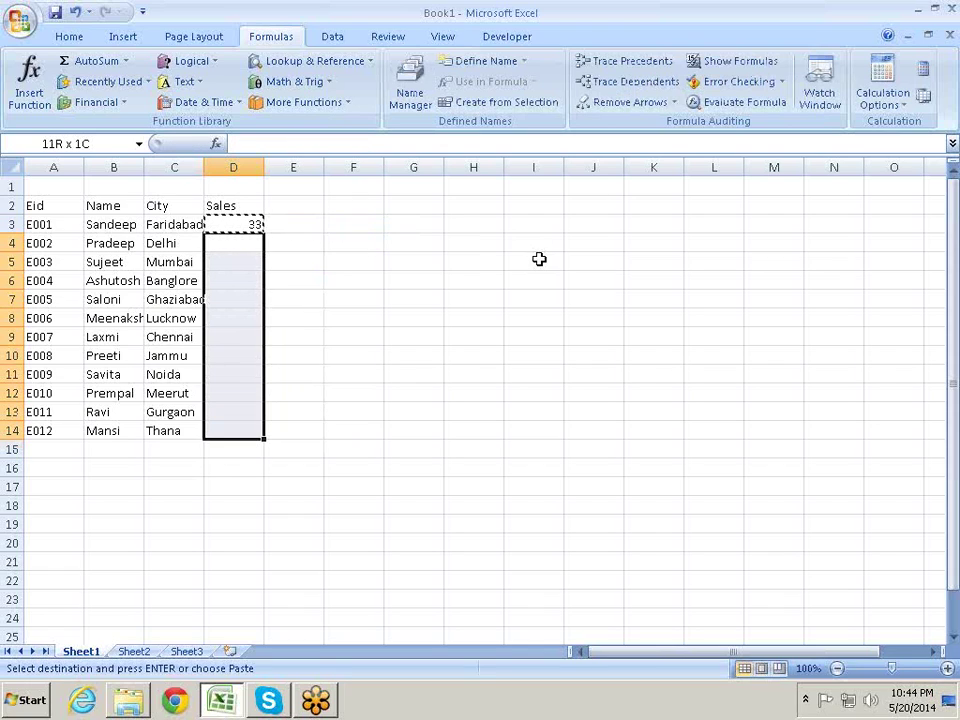
pyautogui.press('Return')
pyautogui.press('Up')
# - Convert the sales figures in D3:D14 to fixed values with Paste Special > Values
pyautogui.hotkey('ctrl', 'shift', 'Down')
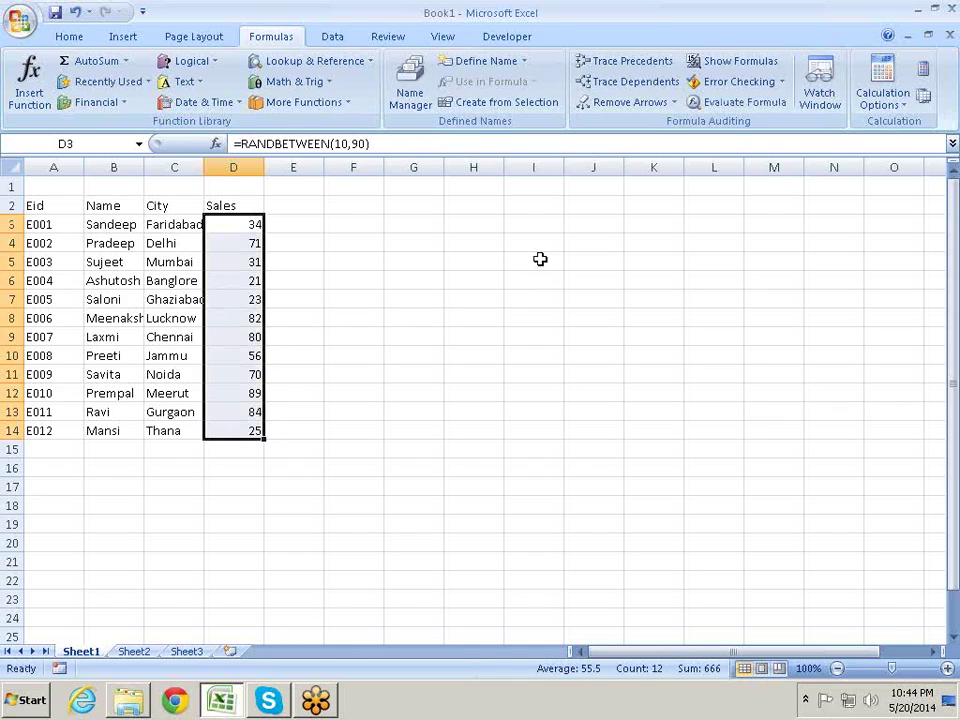
pyautogui.hotkey('ctrl', 'c')
pyautogui.hotkey('ctrl', 'alt', 'v')
pyautogui.press('v')
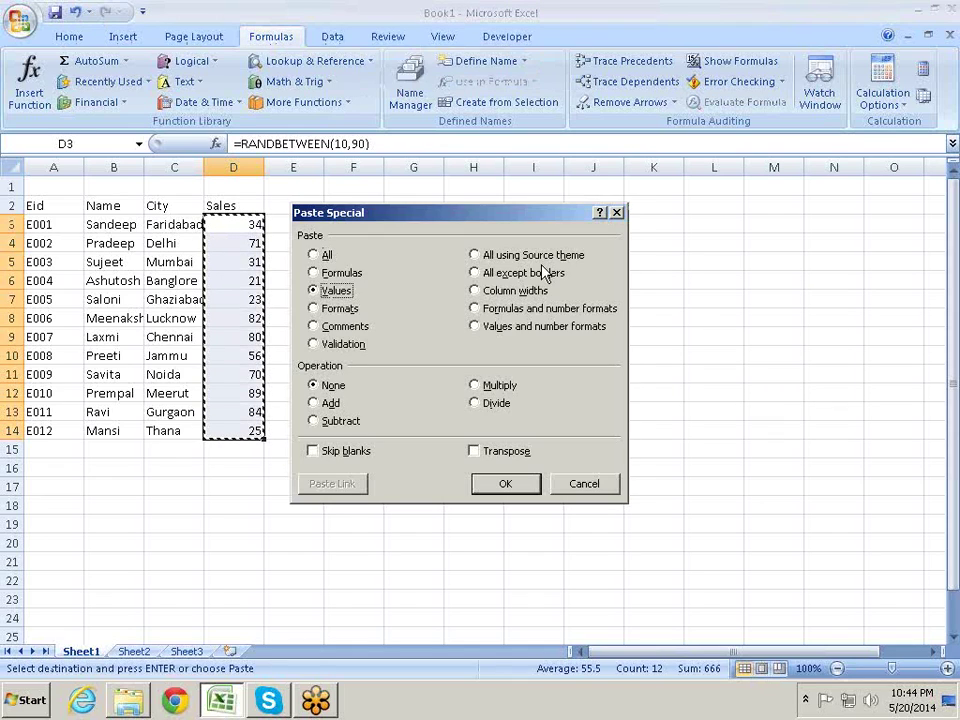
pyautogui.press('Return')
pyautogui.press('Up')
pyautogui.hotkey('ctrl', 'a')
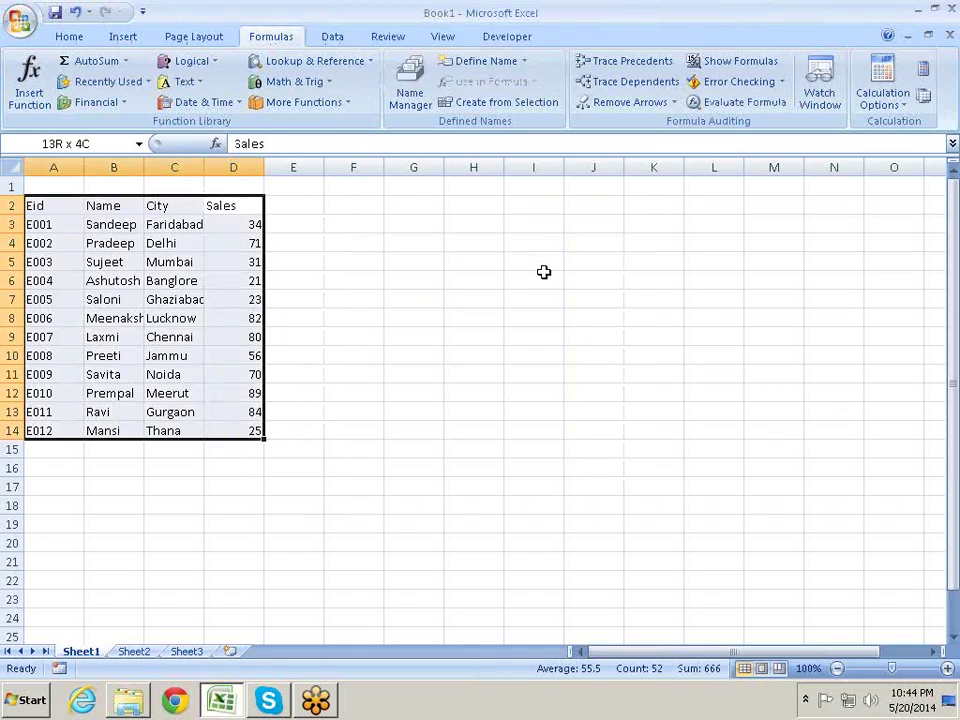
# - Apply All Borders to the employee table and bold the header row A2:D2
pyautogui.hotkey('alt', 'h')
pyautogui.write('v')
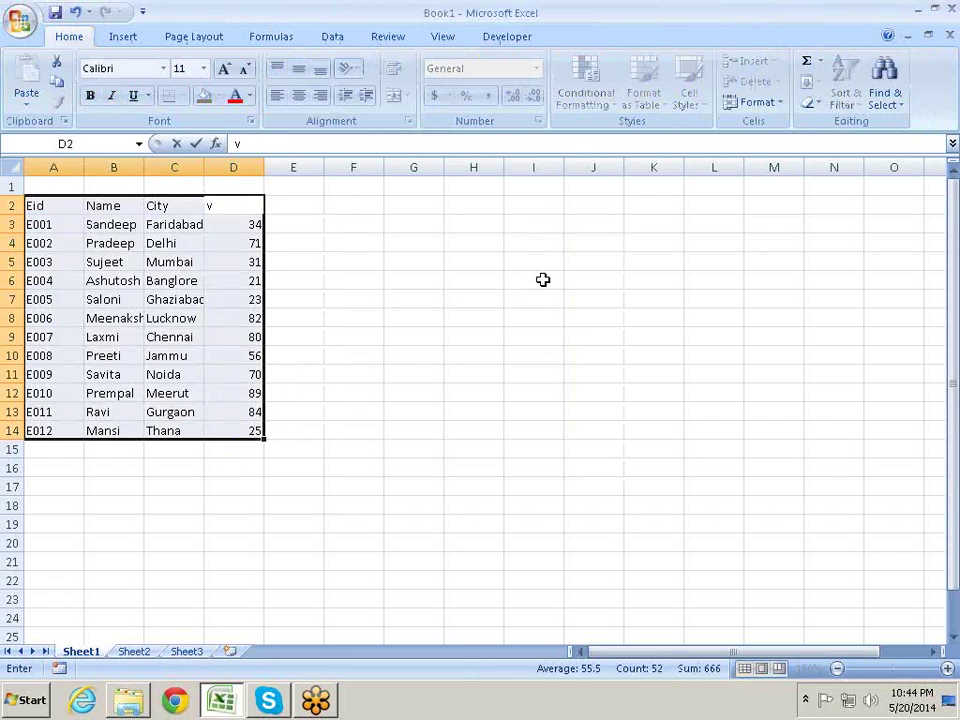
pyautogui.press('Escape')
pyautogui.hotkey('alt', 'h')
pyautogui.press('b')
pyautogui.press('a')
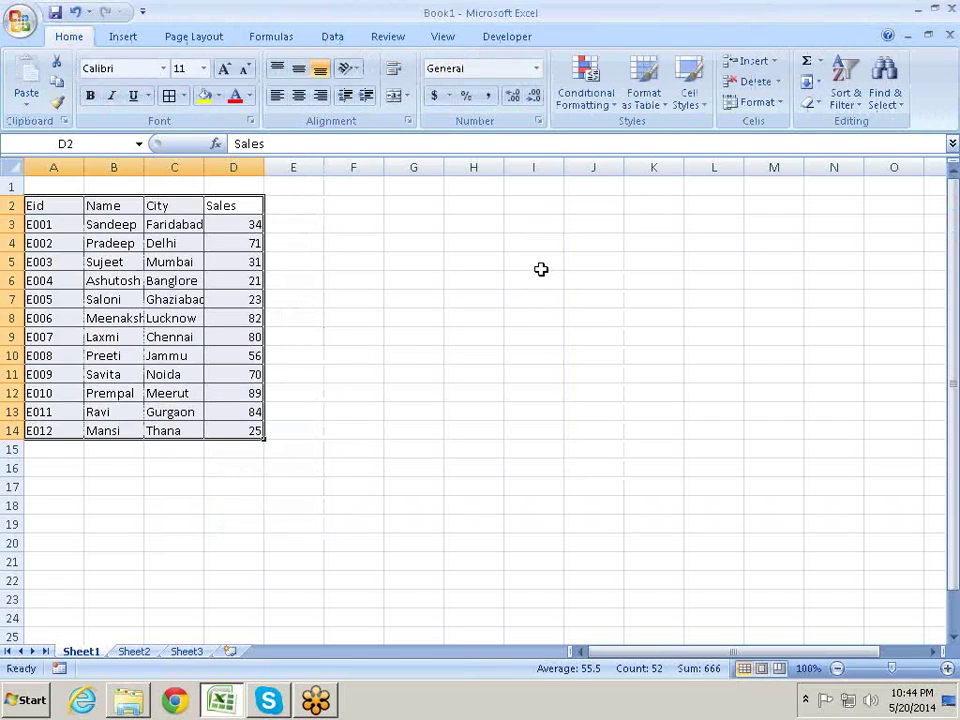
pyautogui.hotkey('shift', 'BackSpace')
pyautogui.hotkey('ctrl', 'shift', 'Left')
pyautogui.hotkey('ctrl', 'b')
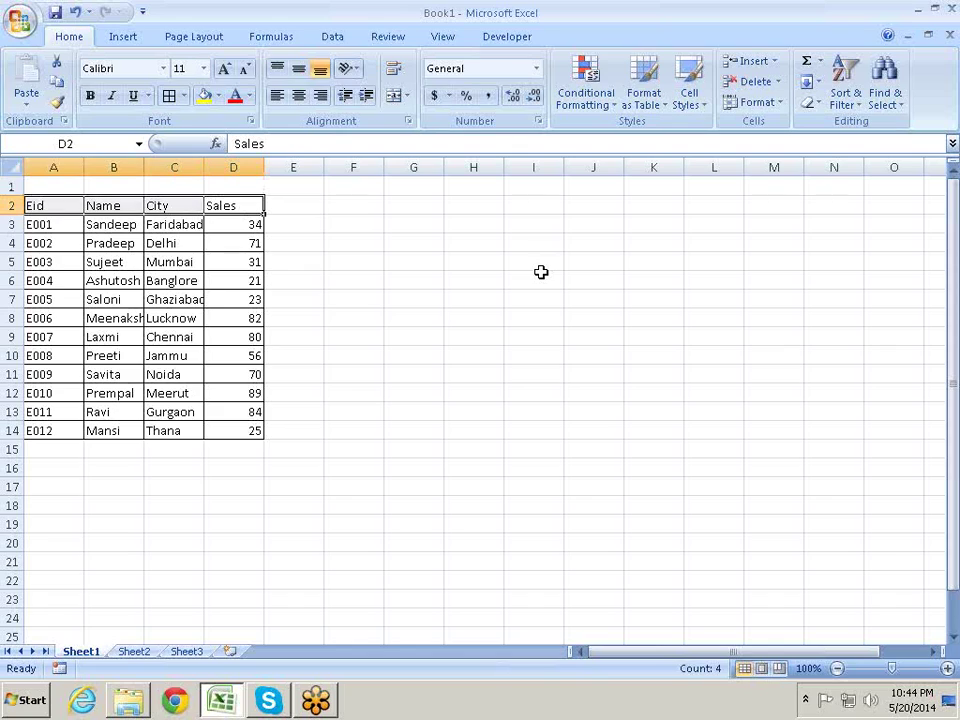
# - Copy the Eid, Name, City, Sales headers to F2:I2
pyautogui.press('Right')
pyautogui.press('Right')
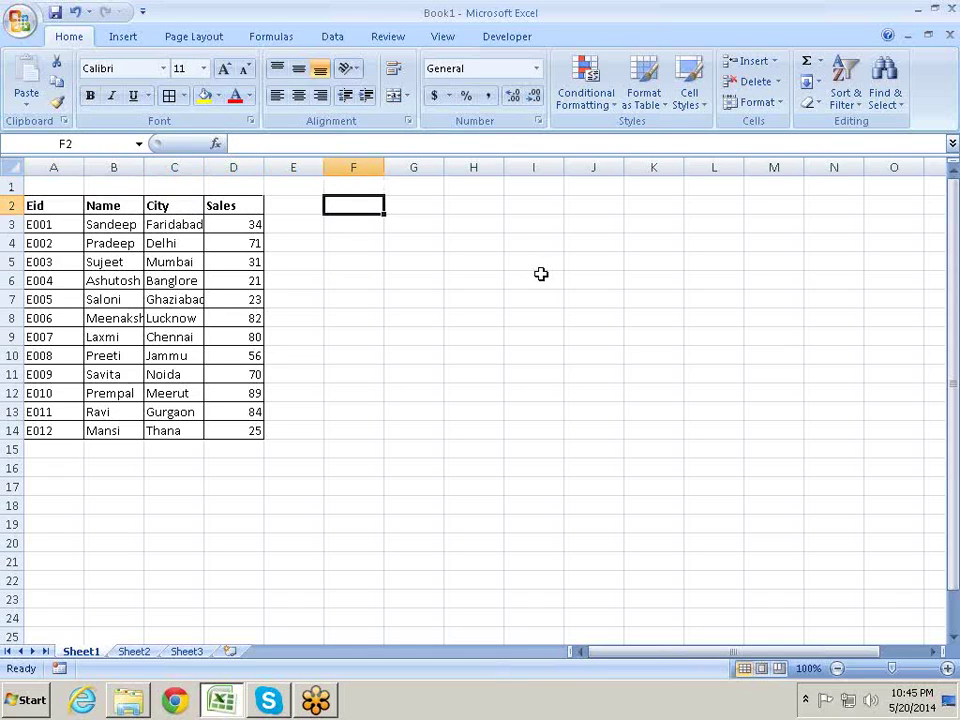
pyautogui.press('Left')
pyautogui.press('Left')
pyautogui.hotkey('ctrl', 'shift', 'Left')
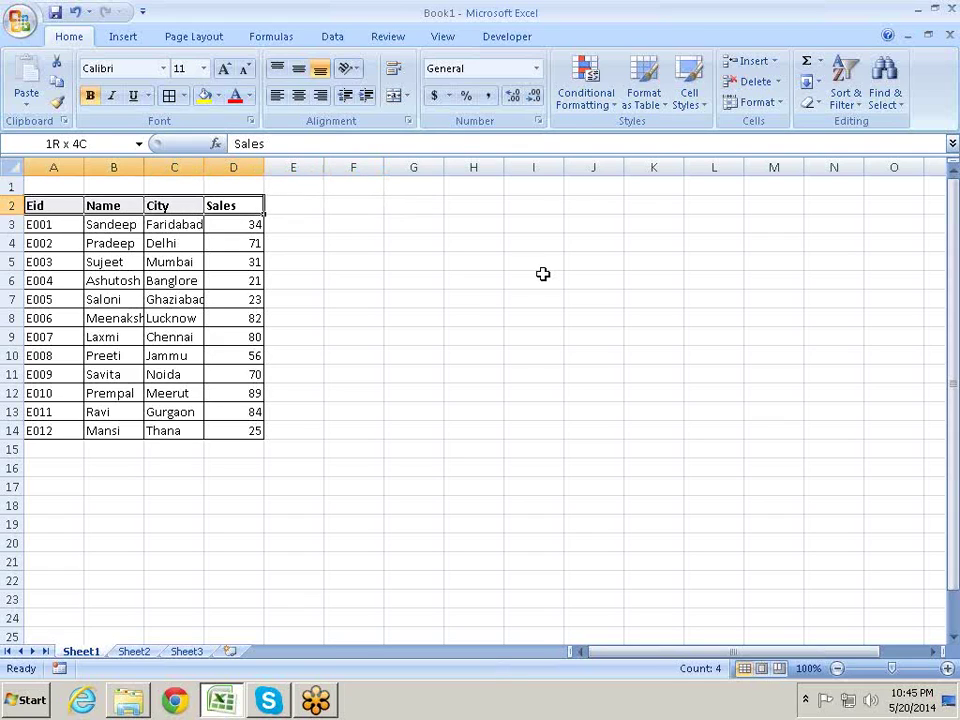
pyautogui.hotkey('ctrl', 'c')
pyautogui.press('Right')
pyautogui.press('Right')
pyautogui.press('Right')
pyautogui.press('Left')
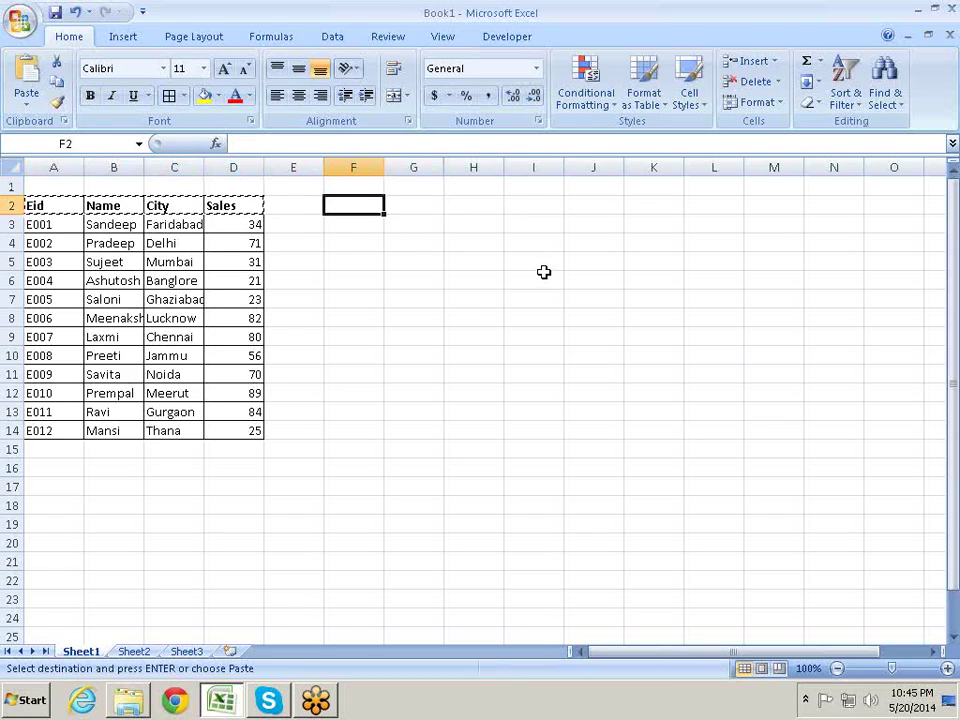
pyautogui.press('Return')
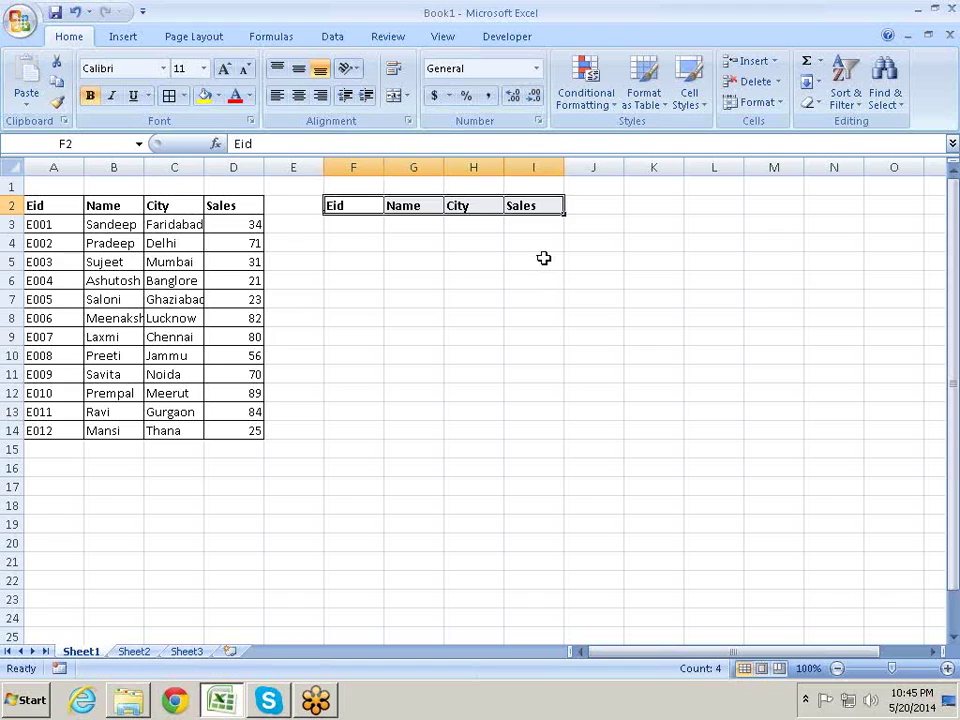
# - Copy Eids E001, E002, E005, E006 and E010 into F3:F7
pyautogui.press('Down')
pyautogui.press('Left')
pyautogui.press('Left')
pyautogui.press('Left')
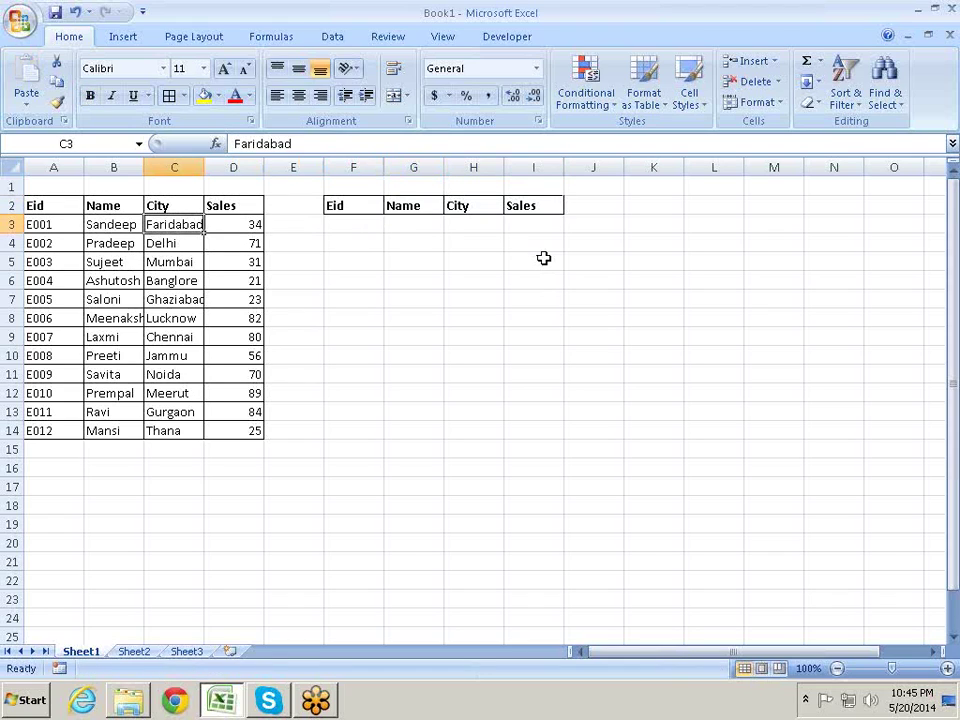
pyautogui.press('Left')
pyautogui.press('Left')
pyautogui.keyDown('ctrl'); pyautogui.click(60, 243); pyautogui.keyUp('ctrl')
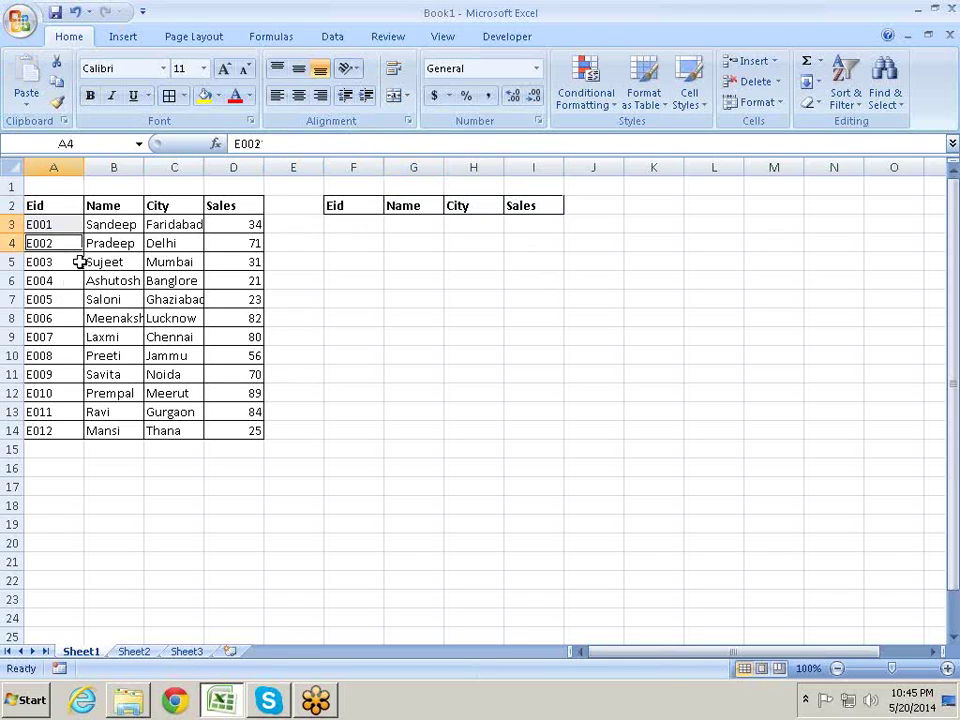
pyautogui.keyDown('ctrl'); pyautogui.click(50, 299); pyautogui.keyUp('ctrl')
pyautogui.keyDown('ctrl'); pyautogui.click(56, 318); pyautogui.keyUp('ctrl')
pyautogui.keyDown('ctrl'); pyautogui.click(58, 393); pyautogui.keyUp('ctrl')
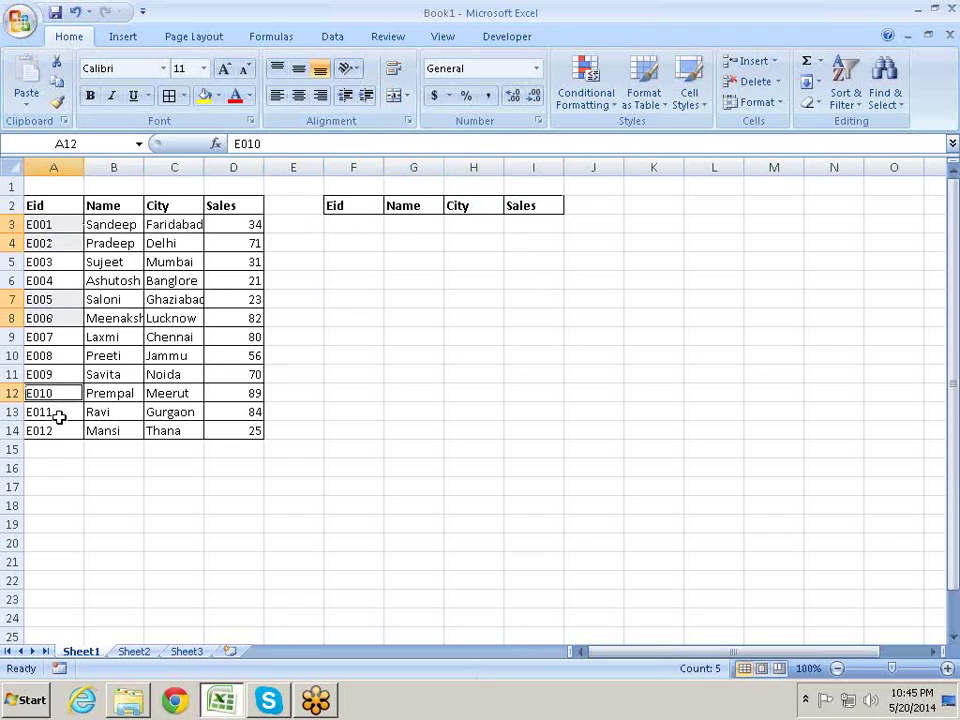
pyautogui.hotkey('ctrl', 'c')
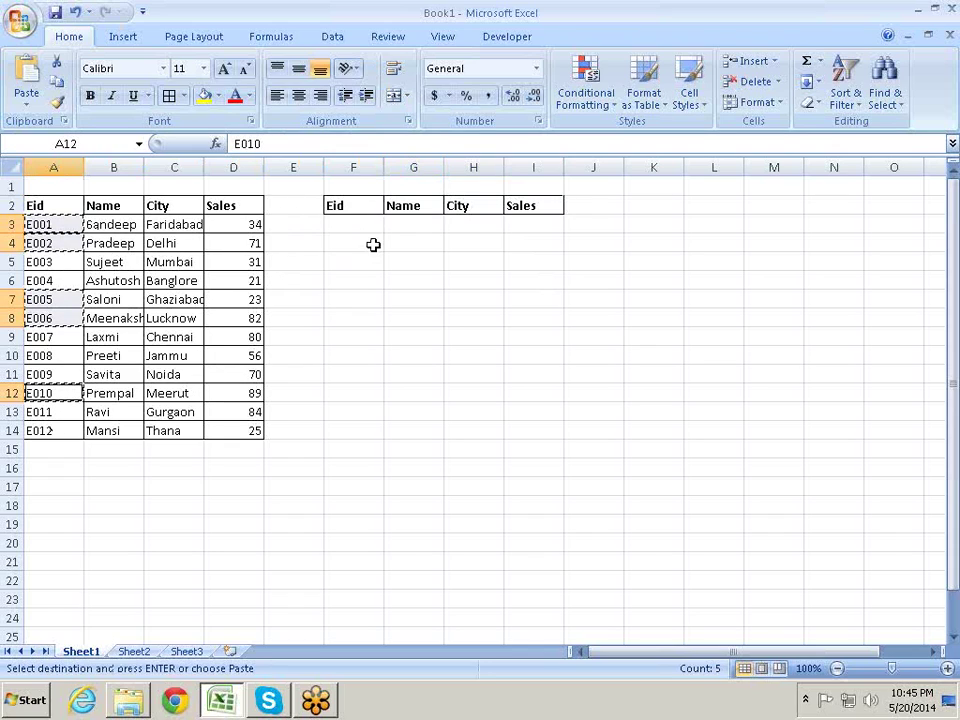
pyautogui.click(372, 225)
pyautogui.press('Return')
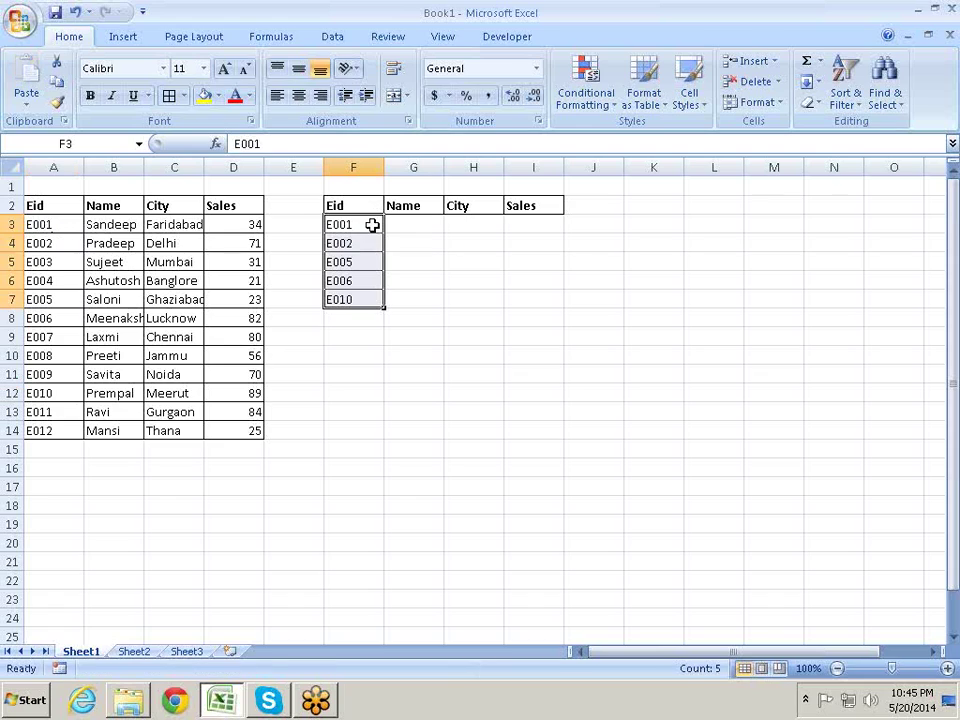
# - Abandon the started =LOOKUP entry in G3 and insert a blank column at E
pyautogui.press('Right')
pyautogui.write('=l')
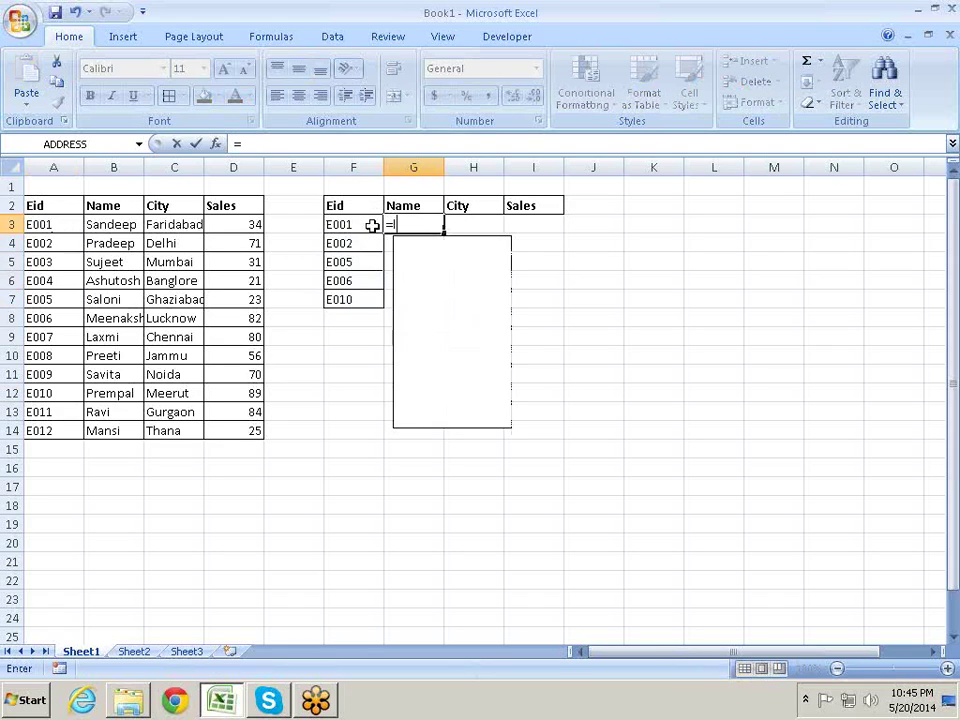
pyautogui.write('o')
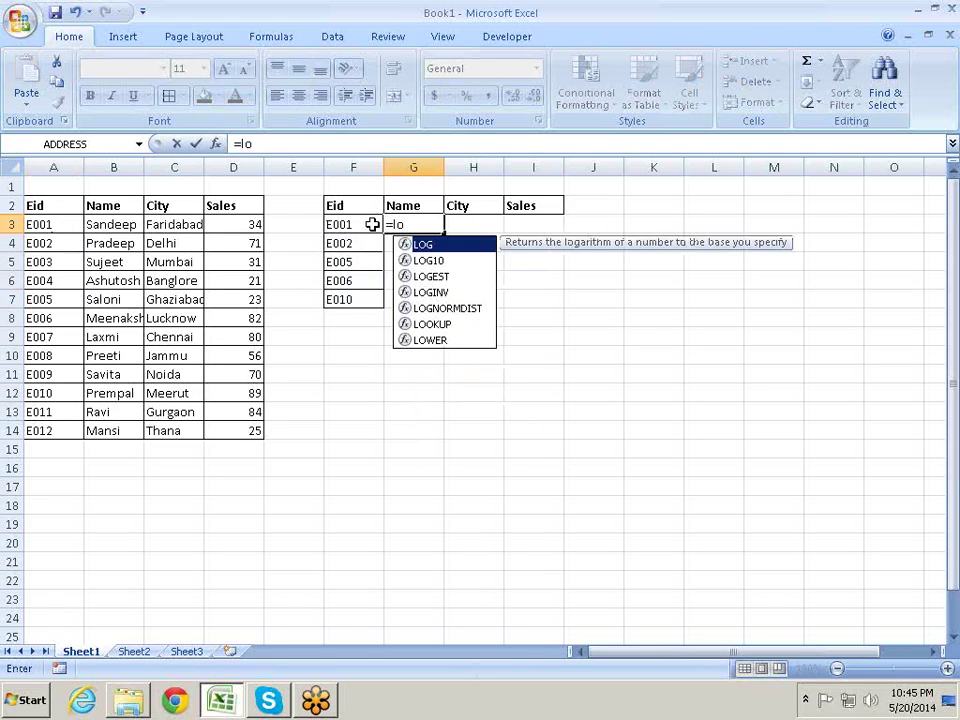
pyautogui.write('o')
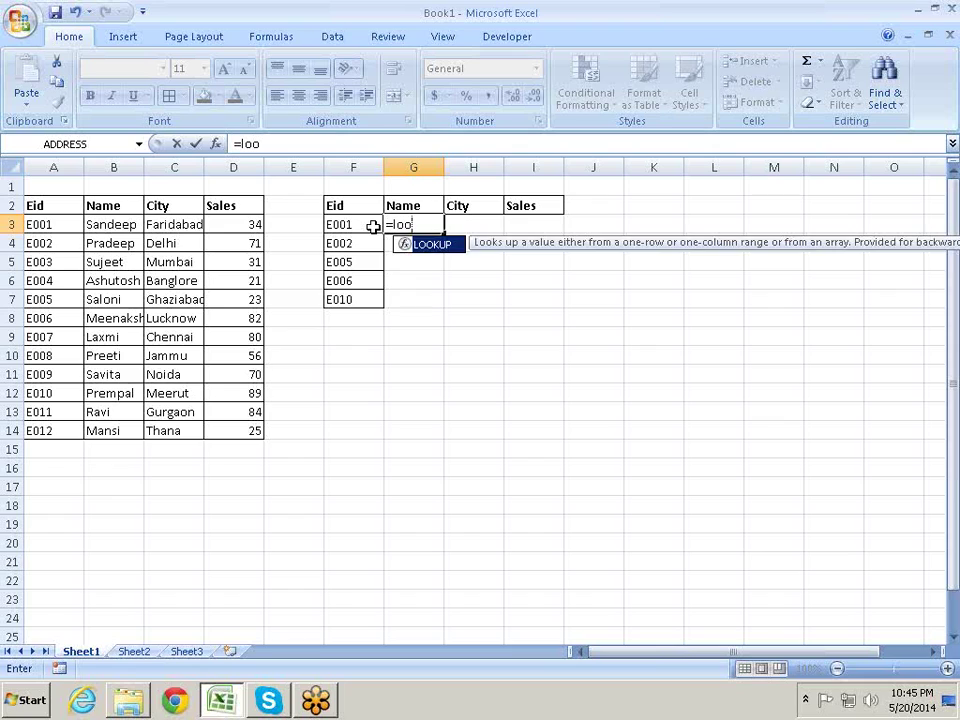
pyautogui.press('Escape')
pyautogui.press('Escape')
pyautogui.rightClick(302, 168)
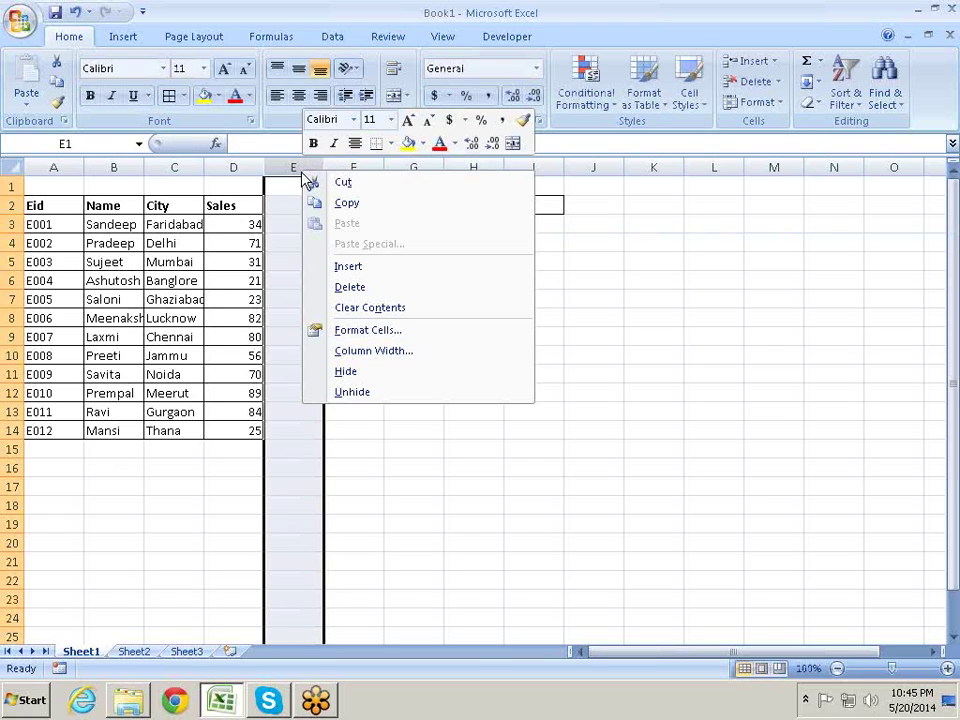
pyautogui.click(349, 266)
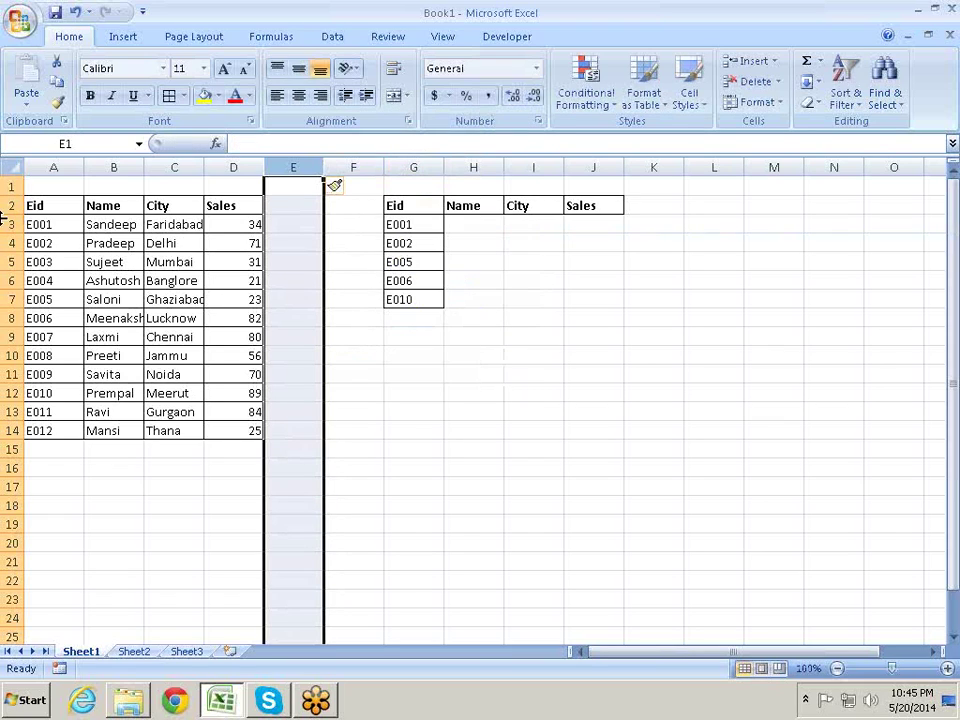
# - Copy the whole Eid column A into column E
pyautogui.click(45, 167)
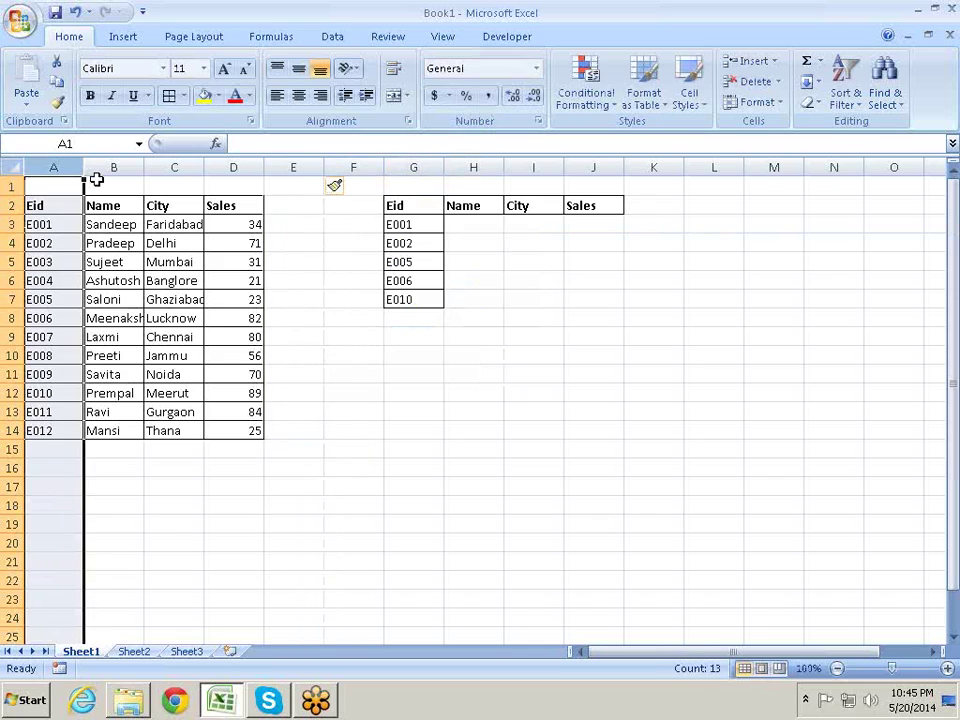
pyautogui.hotkey('ctrl', 'c')
pyautogui.press('Right')
pyautogui.press('Right')
pyautogui.press('Right')
pyautogui.press('Right')
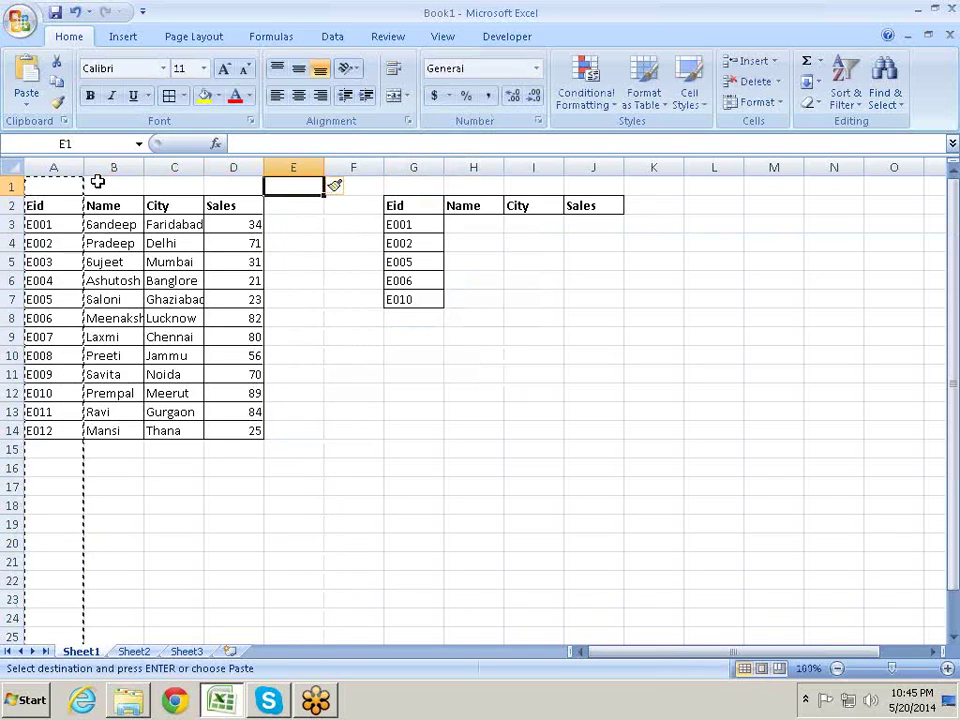
pyautogui.press('Return')
pyautogui.press('Right')
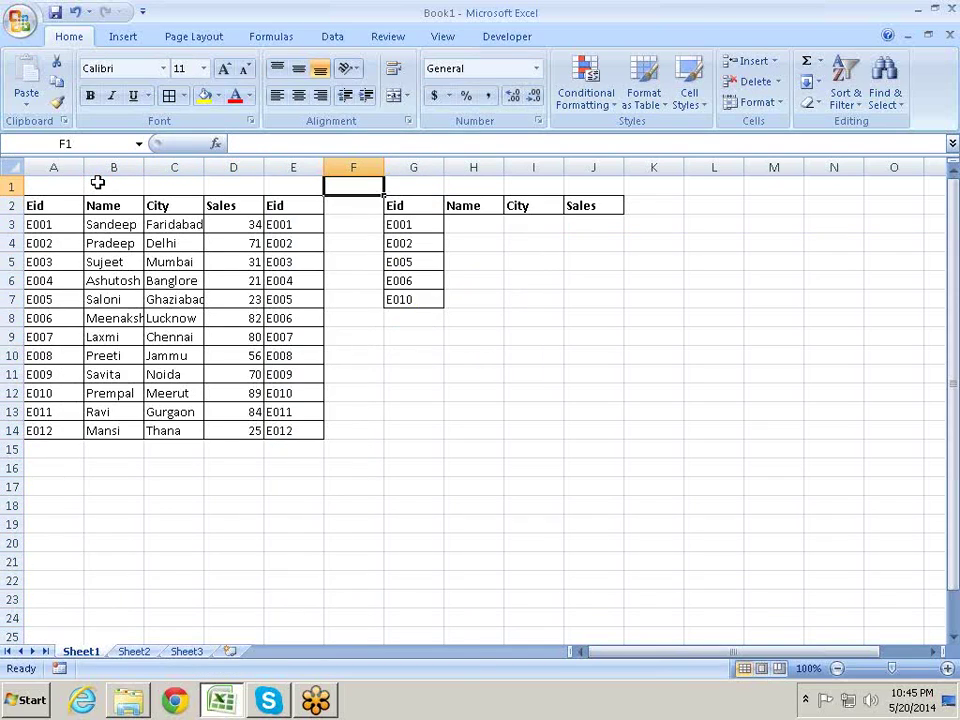
pyautogui.press('Right')
pyautogui.press('Right')
pyautogui.press('Right')
pyautogui.press('Left')
pyautogui.press('Down')
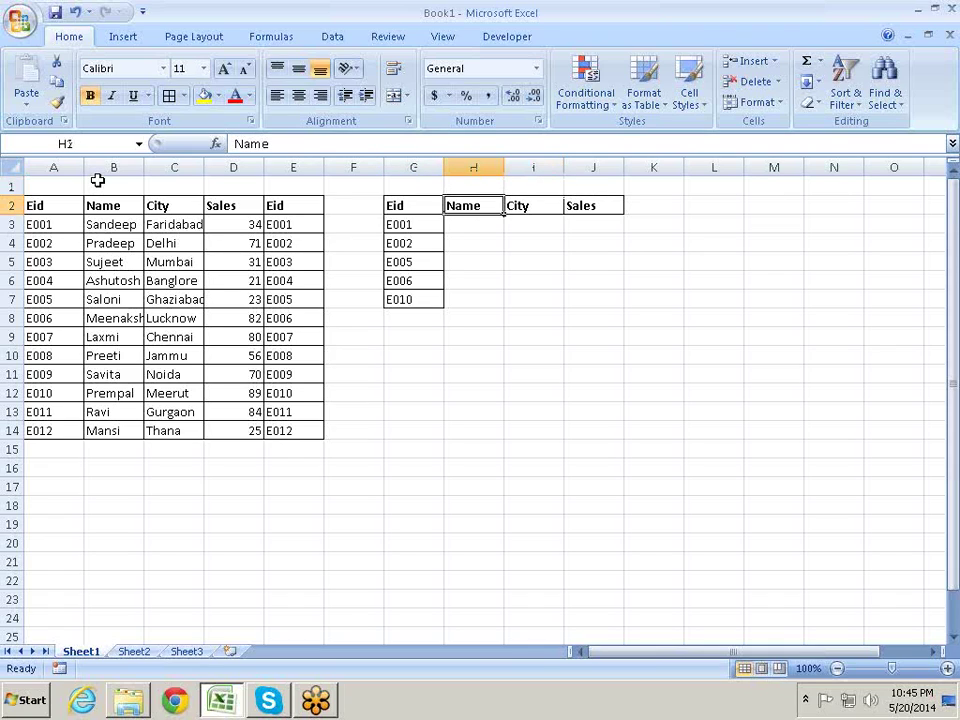
pyautogui.press('Left')
pyautogui.press('Left')
pyautogui.press('Right')
pyautogui.press('Right')
pyautogui.press('Down')
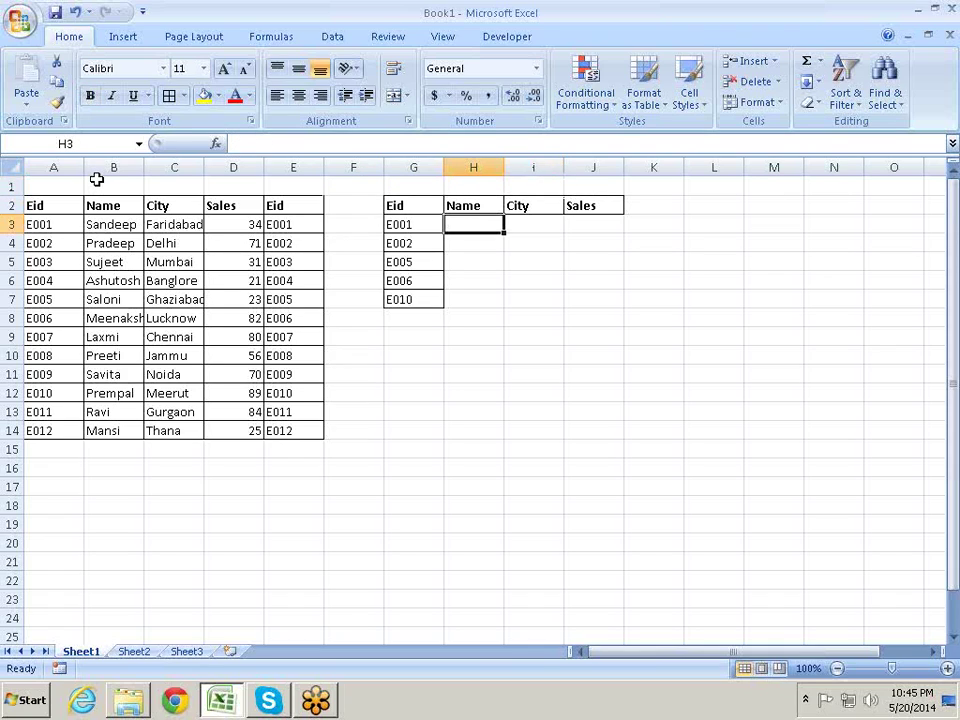
# - Enter =LOOKUP(G3,A2:A14,B2:B14 in H3 to fetch the Name for G3's Eid
pyautogui.write('=l')
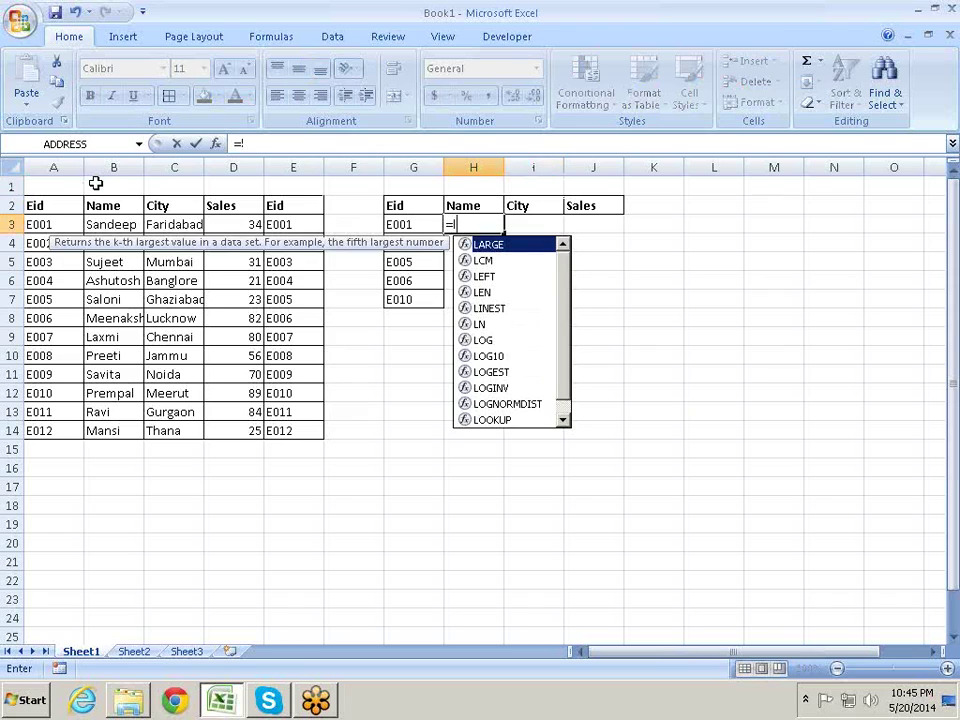
pyautogui.write('oo')
pyautogui.press('Tab')
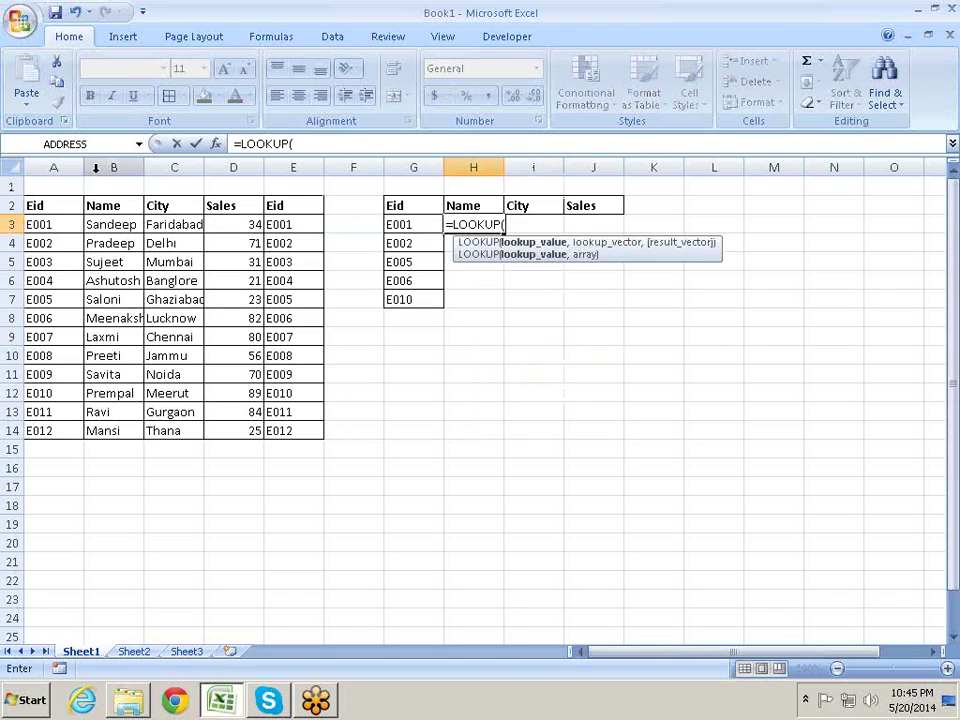
pyautogui.press('Left')
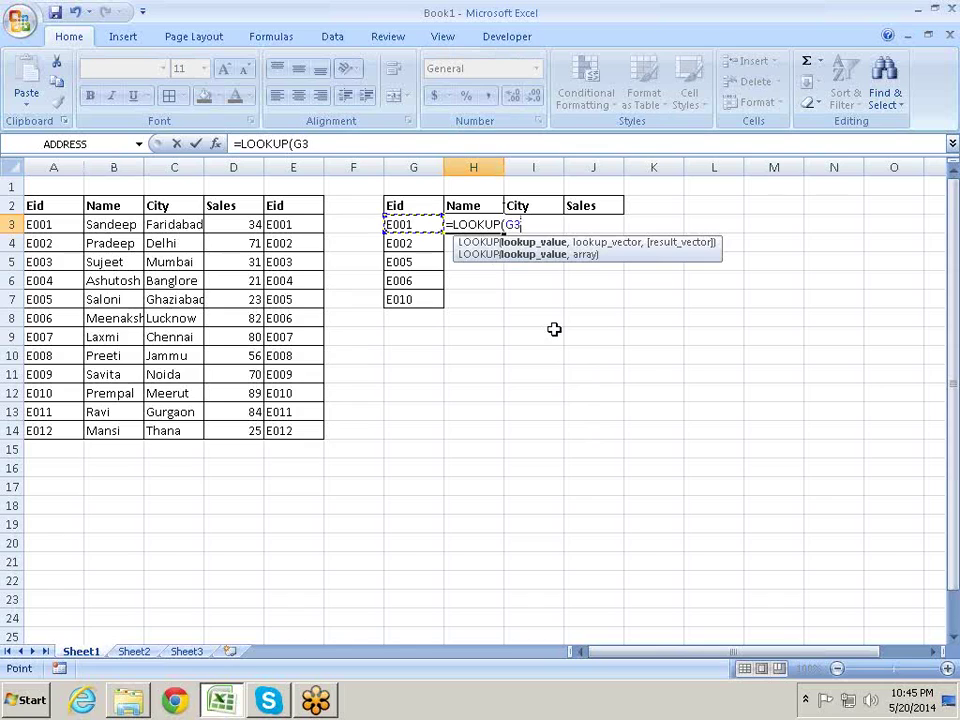
pyautogui.write(',')
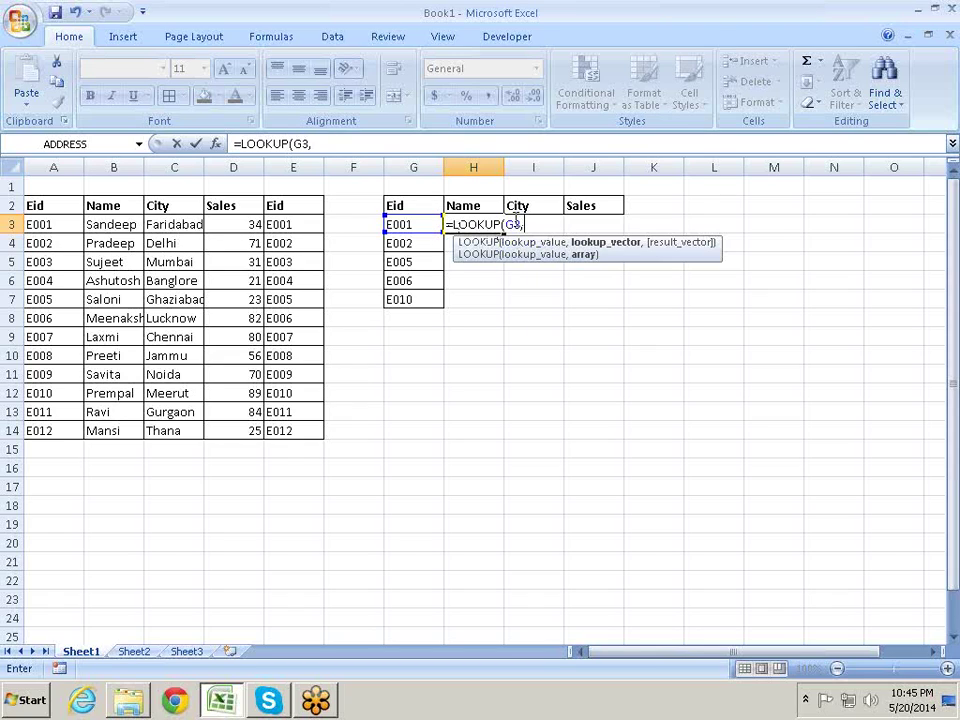
pyautogui.moveTo(67, 208); pyautogui.dragTo(76, 430)
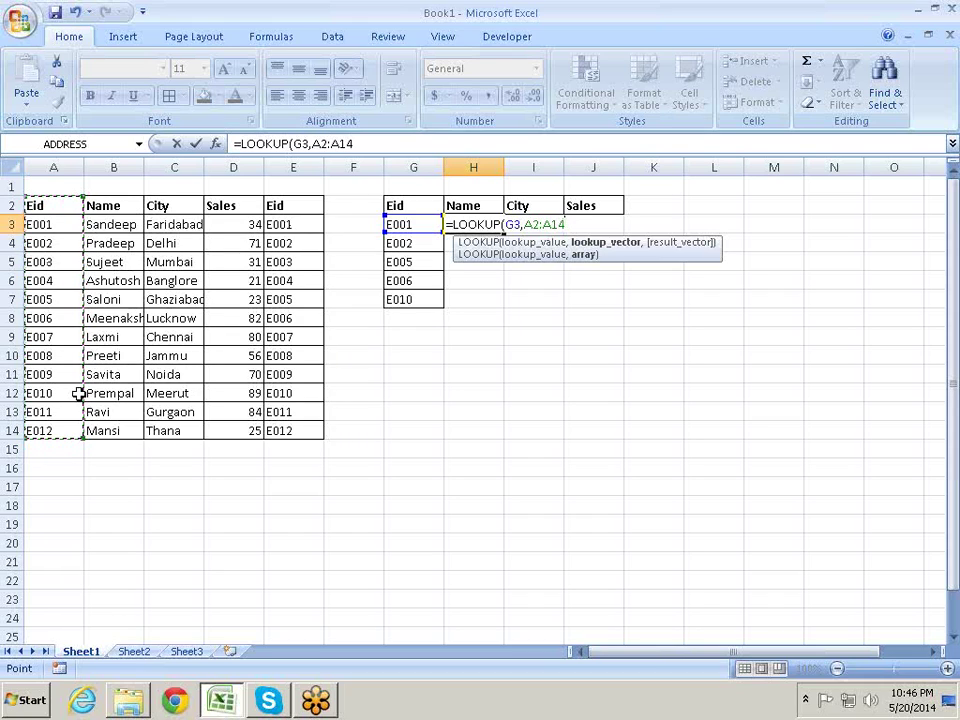
pyautogui.write(',')
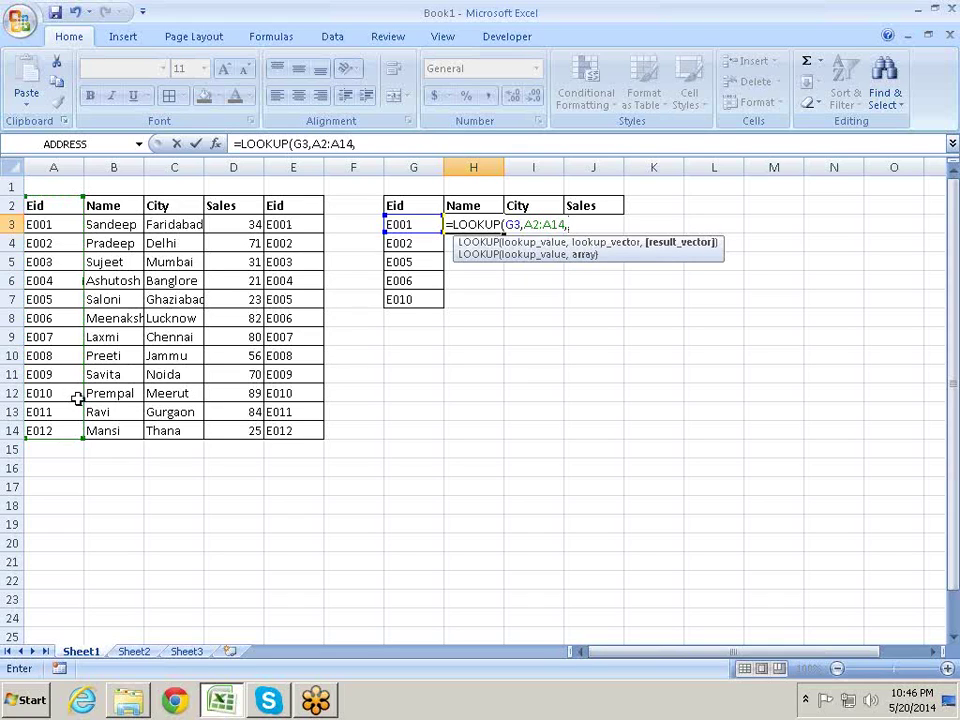
pyautogui.moveTo(125, 205)
pyautogui.mouseDown()
pyautogui.moveTo(117, 440)
pyautogui.moveTo(120, 428)
pyautogui.mouseUp()
pyautogui.write(',')
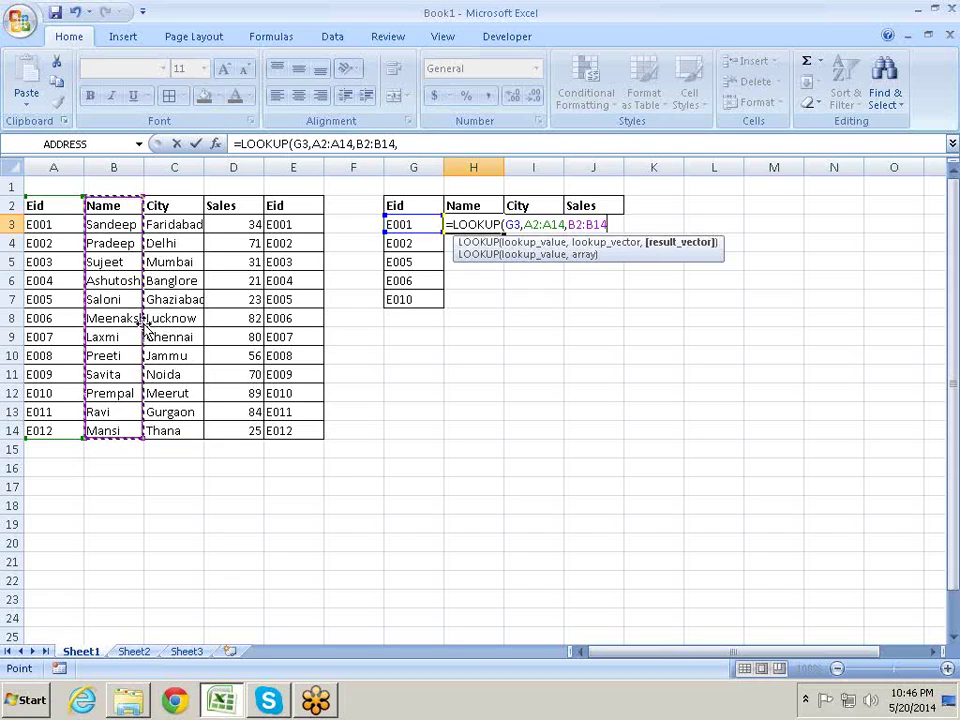
# - Commit H3's LOOKUP formula and review its arguments in edit mode
pyautogui.press('Return')
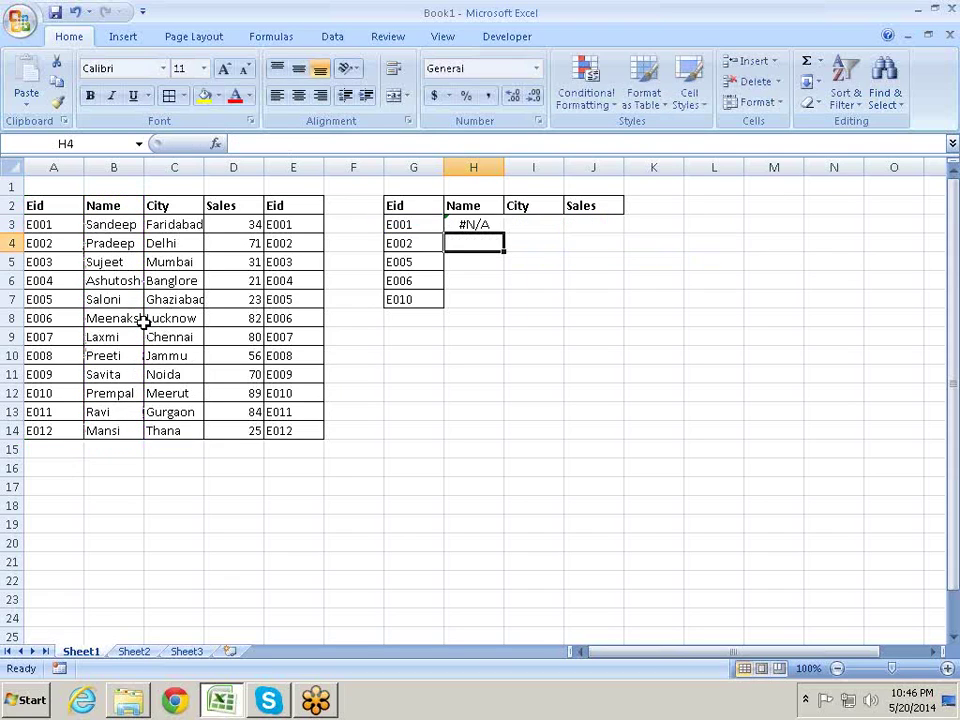
pyautogui.press('Up')
pyautogui.press('F2')
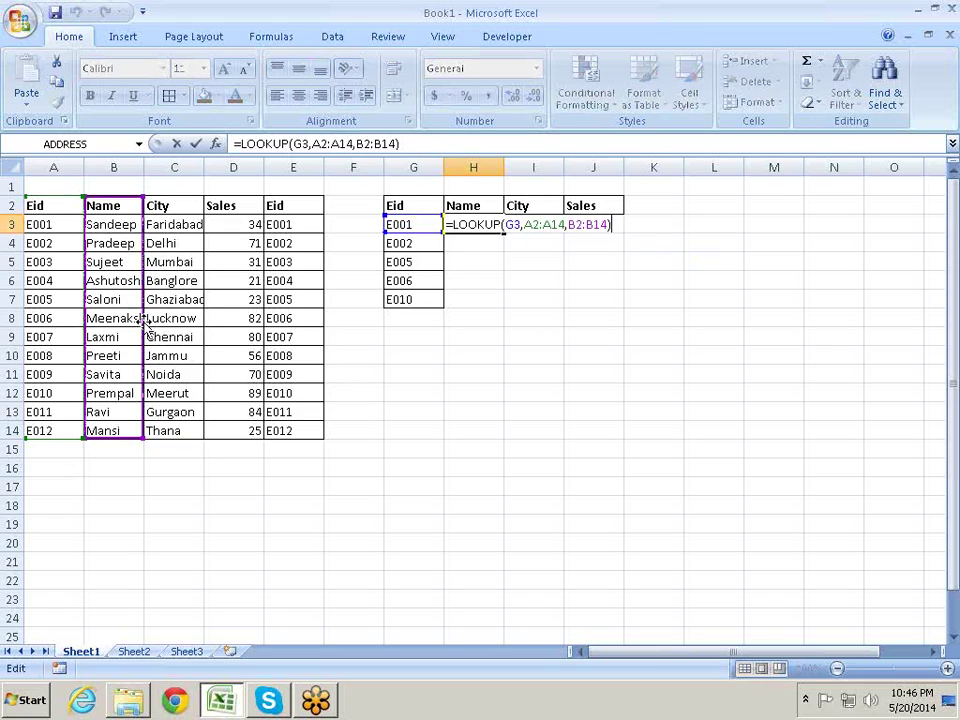
pyautogui.press('Left')
pyautogui.press('Left')
pyautogui.press('Left')
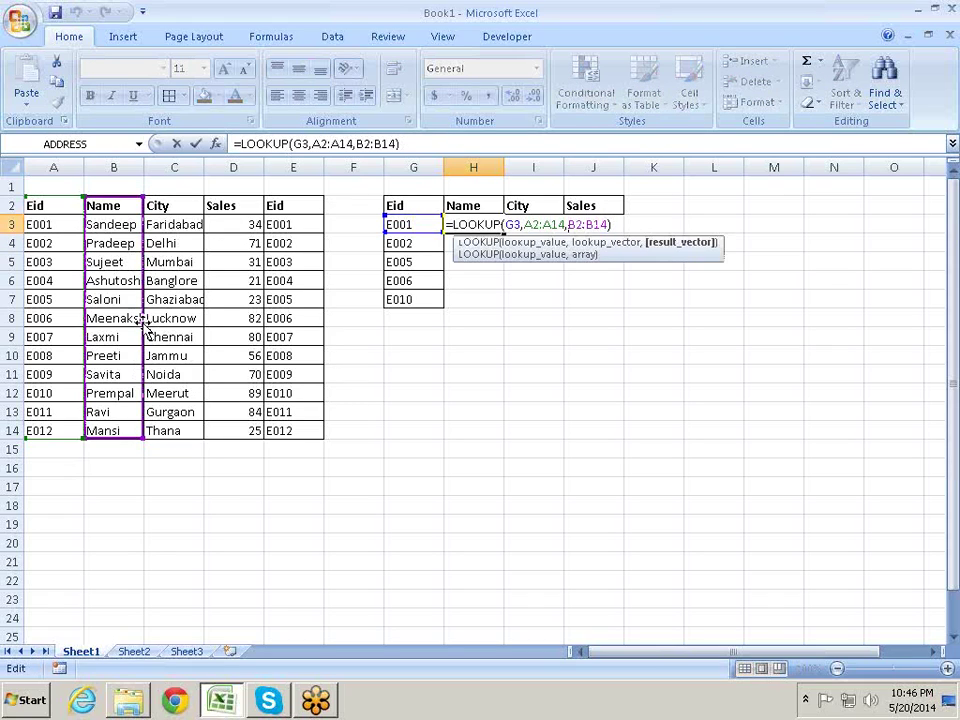
pyautogui.press('Left')
pyautogui.press('Left')
pyautogui.press('Left')
pyautogui.press('Right')
pyautogui.press('Left')
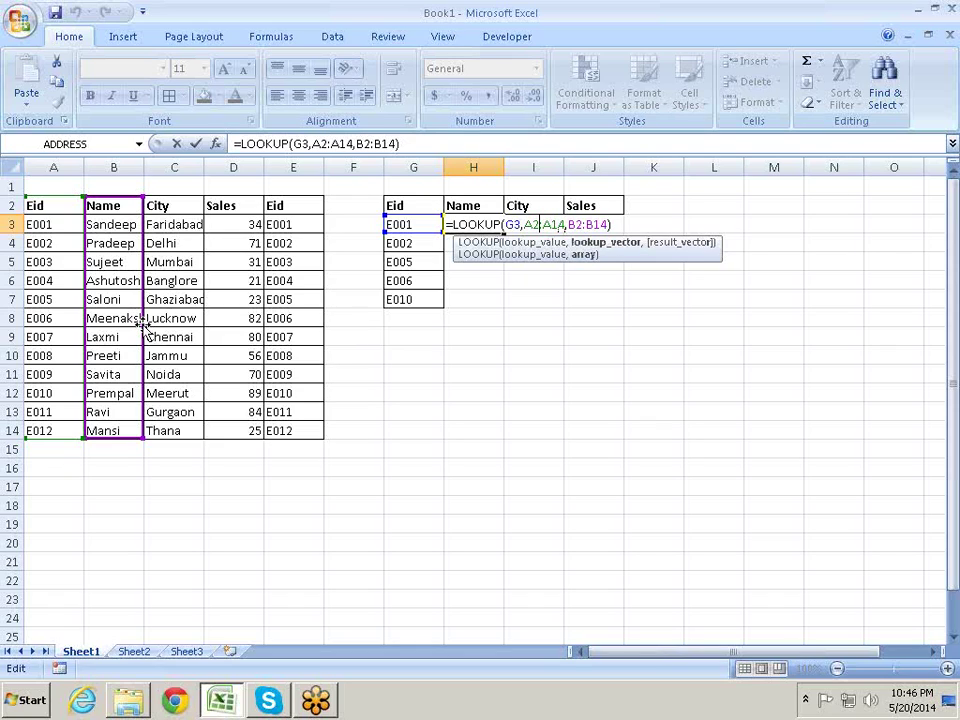
pyautogui.press('Left')
pyautogui.press('Left')
pyautogui.press('Left')
pyautogui.press('Left')
pyautogui.press('Left')
pyautogui.press('Left')
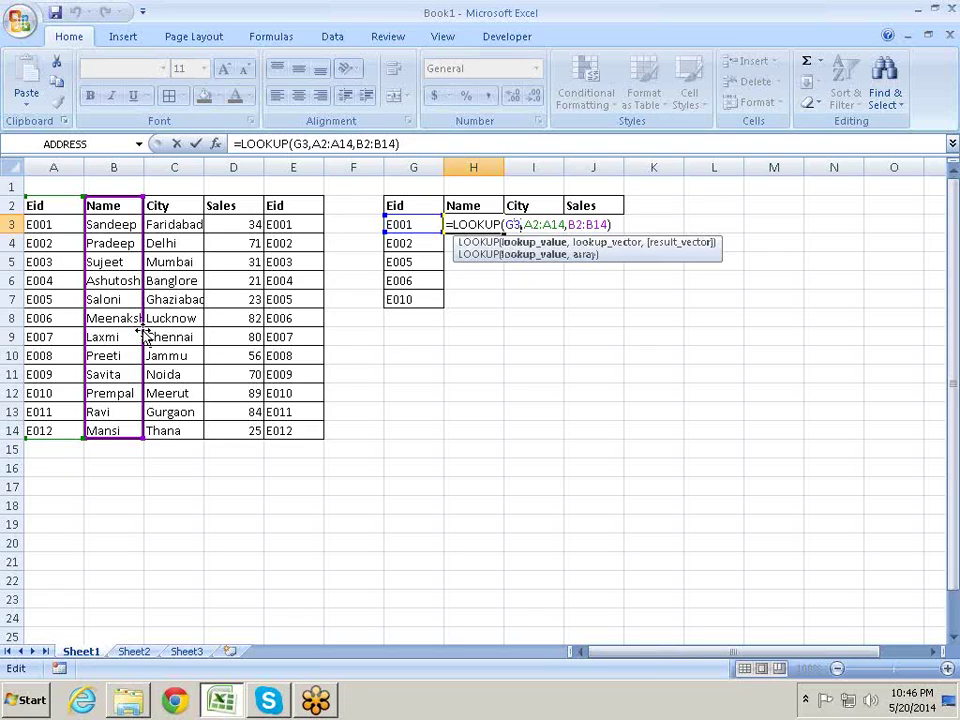
pyautogui.press('Right')
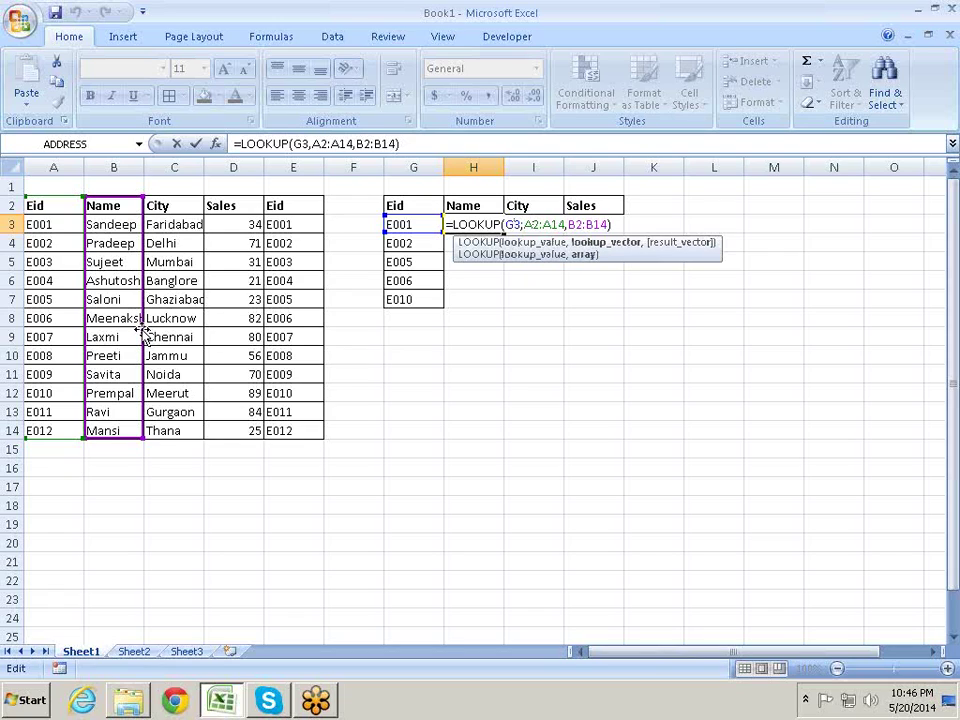
pyautogui.press('Right')
pyautogui.click(137, 184)
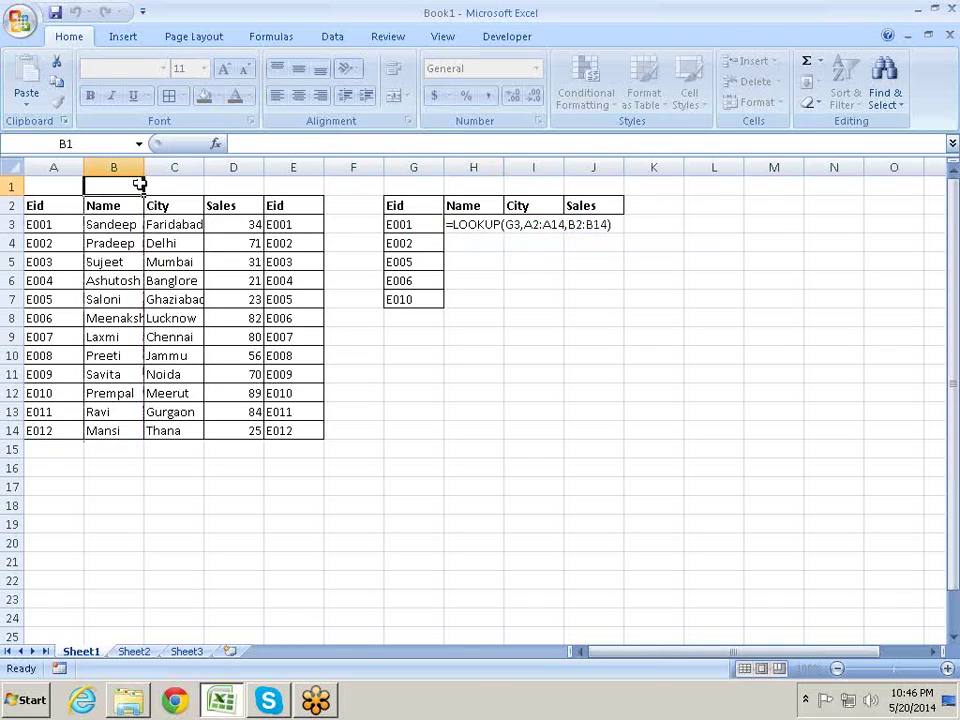
# - Re-enter H3's formula and delete its B2:B14 result range
pyautogui.click(489, 224)
pyautogui.click(405, 224)
pyautogui.click(474, 224)
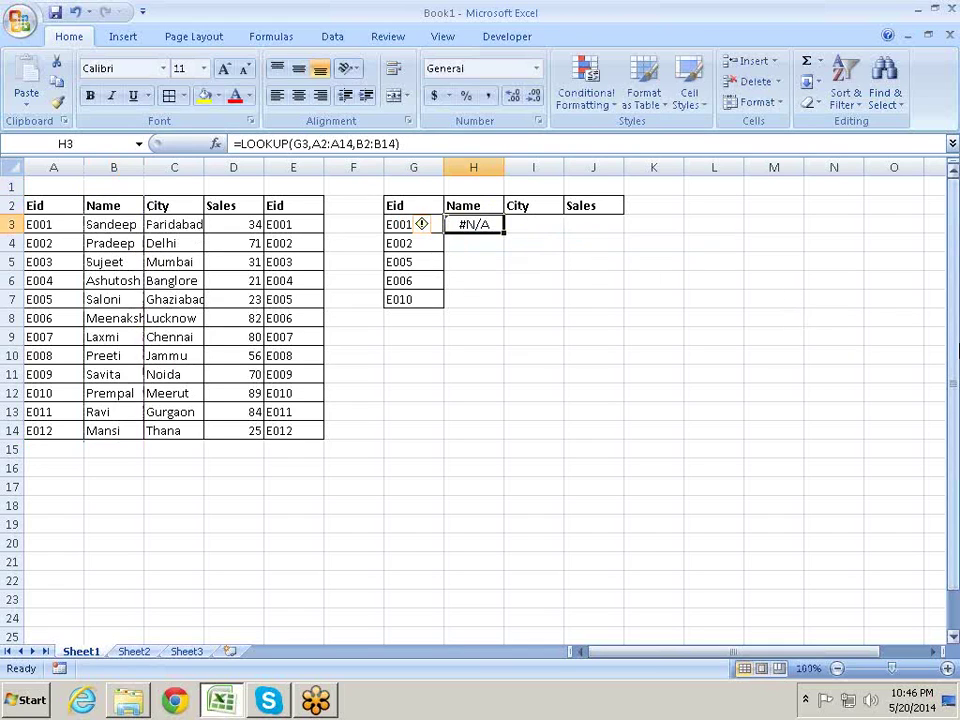
pyautogui.doubleClick(474, 224)
pyautogui.press('Return')
pyautogui.doubleClick(474, 224)
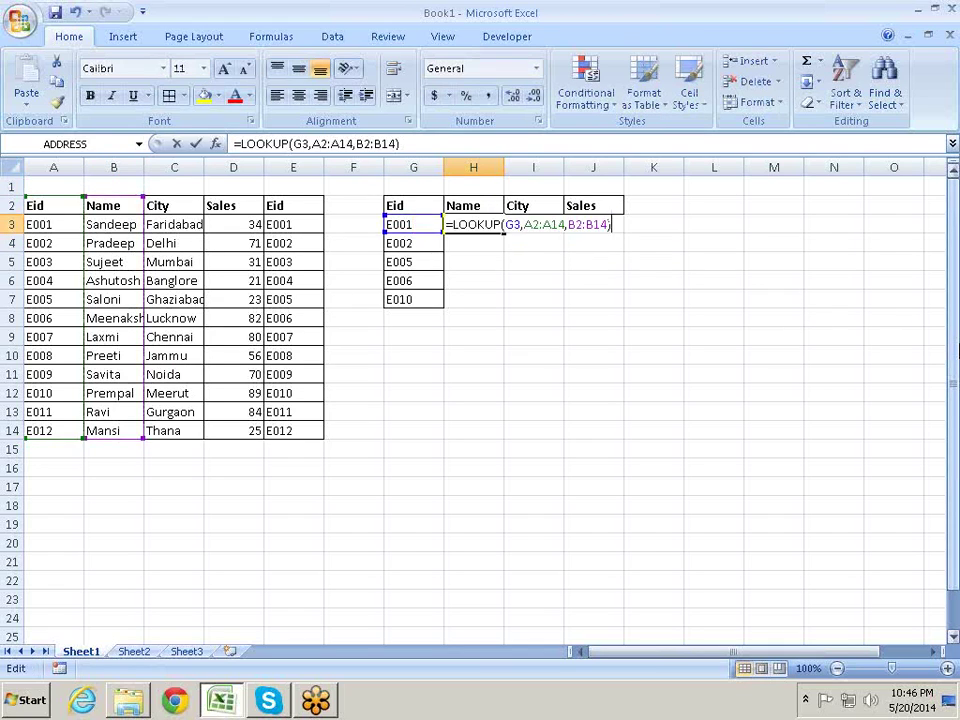
pyautogui.press('Left')
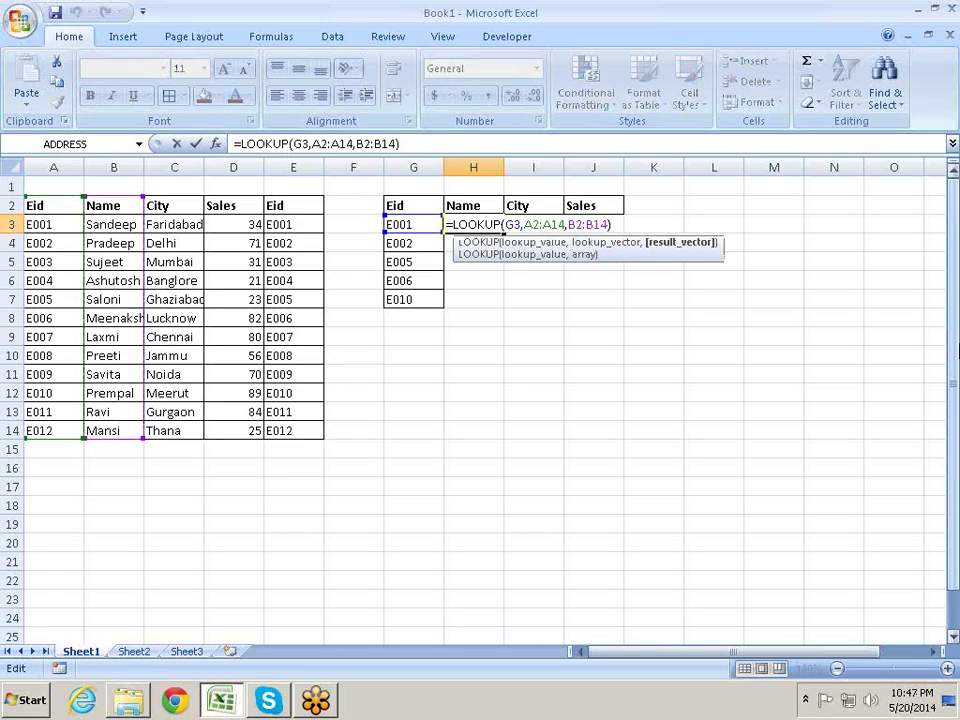
pyautogui.press('BackSpace')
pyautogui.press('BackSpace')
pyautogui.press('BackSpace')
pyautogui.press('BackSpace')
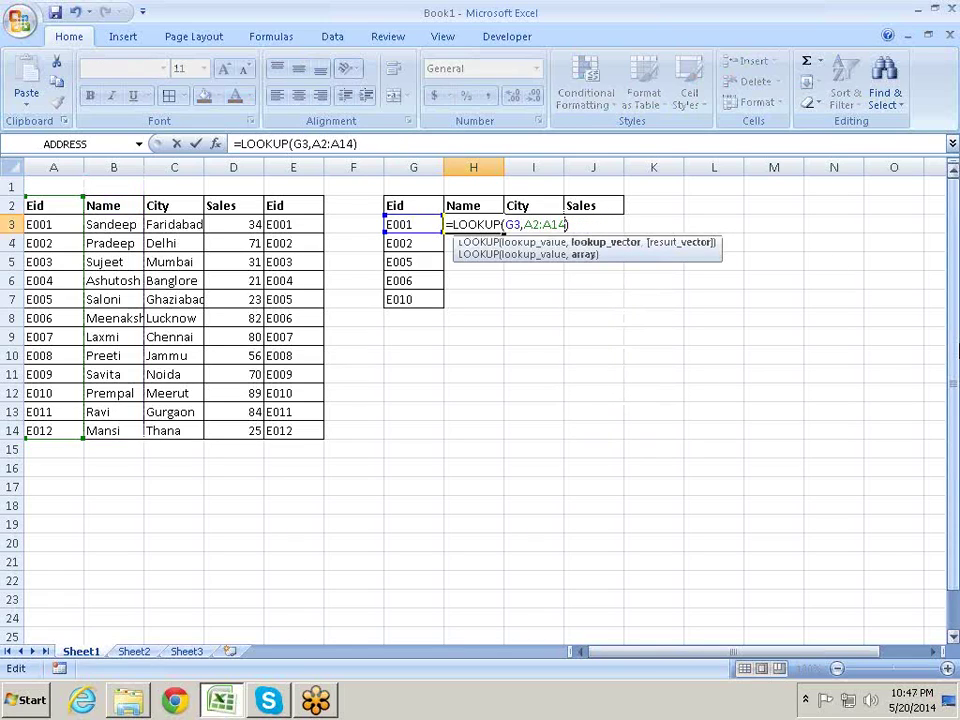
# - Re-add B2:B14 so H3 reads =LOOKUP(G3,A2:A14,B2:B14)
pyautogui.click(473, 224)
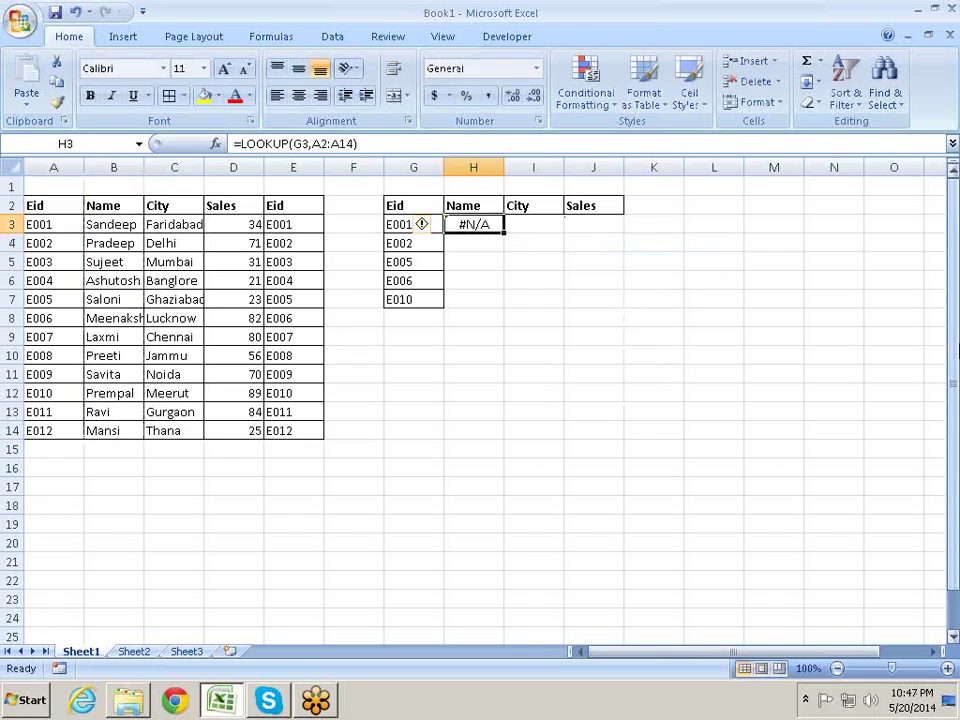
pyautogui.click(410, 224)
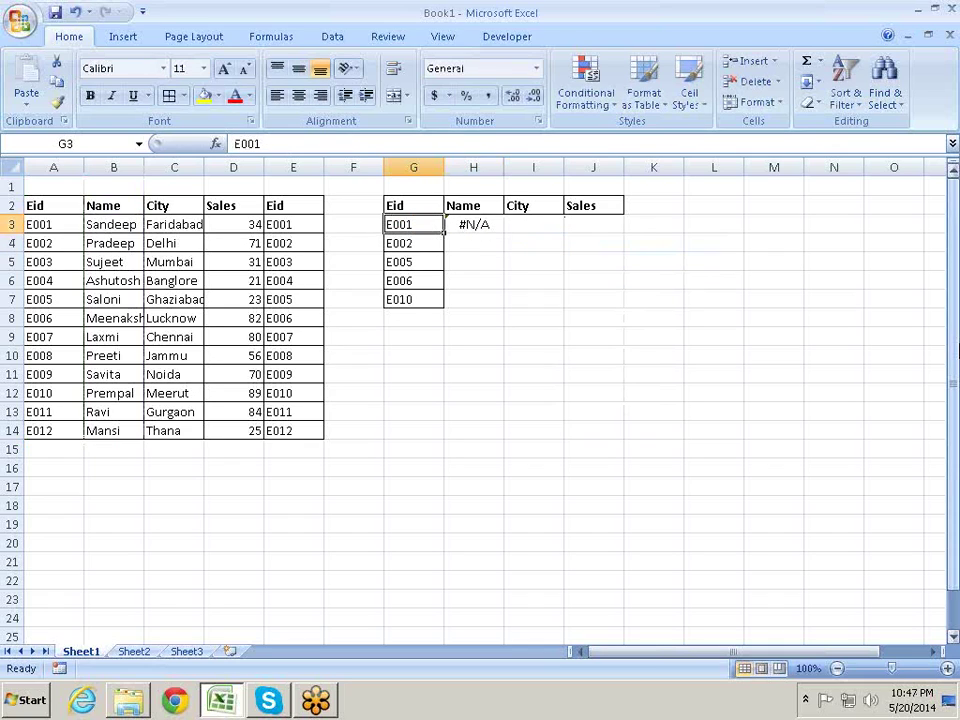
pyautogui.click(413, 243)
pyautogui.click(473, 224)
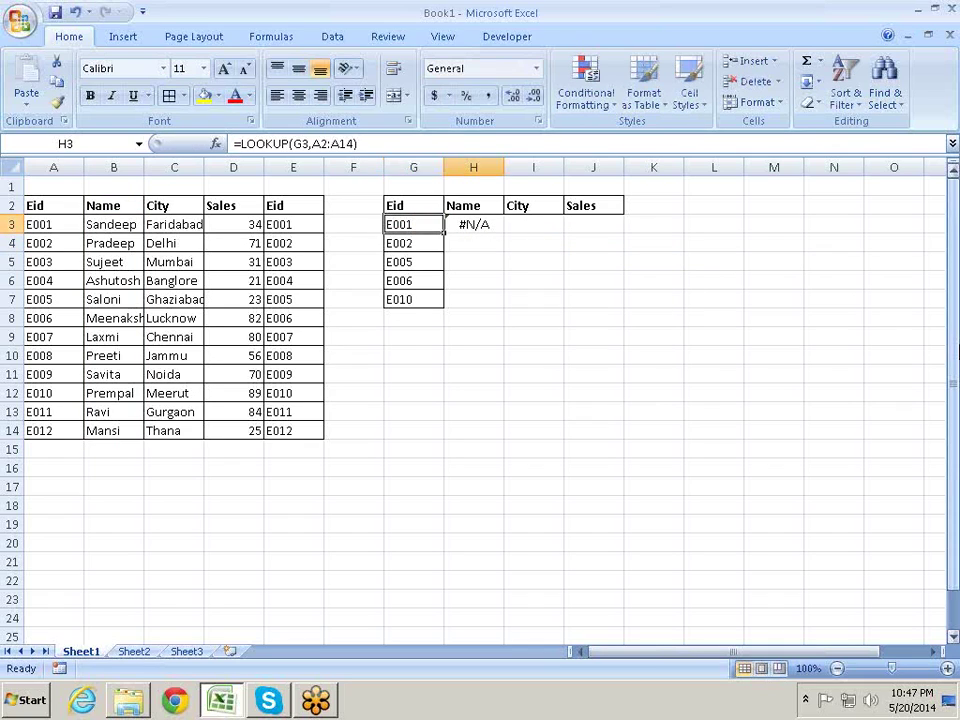
pyautogui.press('F2')
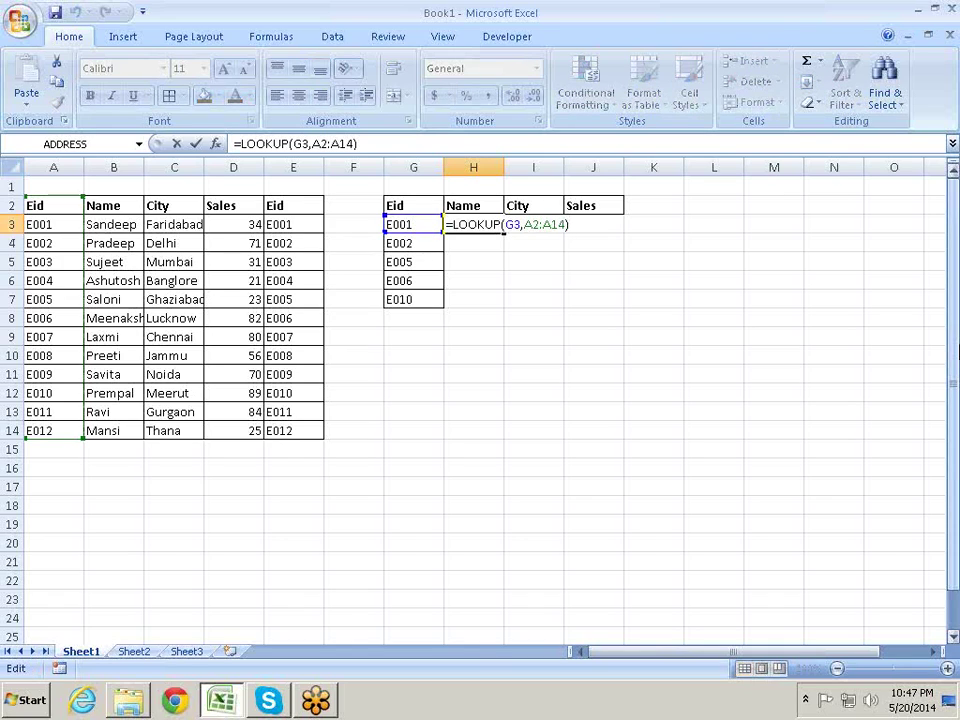
pyautogui.press('BackSpace')
pyautogui.write(',')
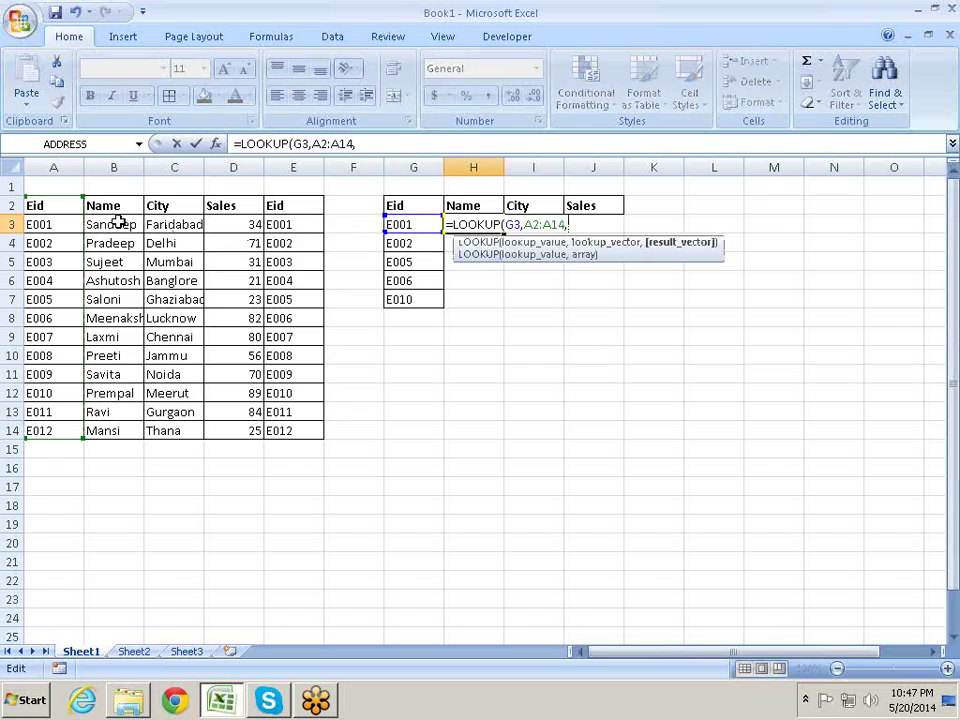
pyautogui.moveTo(100, 206); pyautogui.dragTo(101, 431)
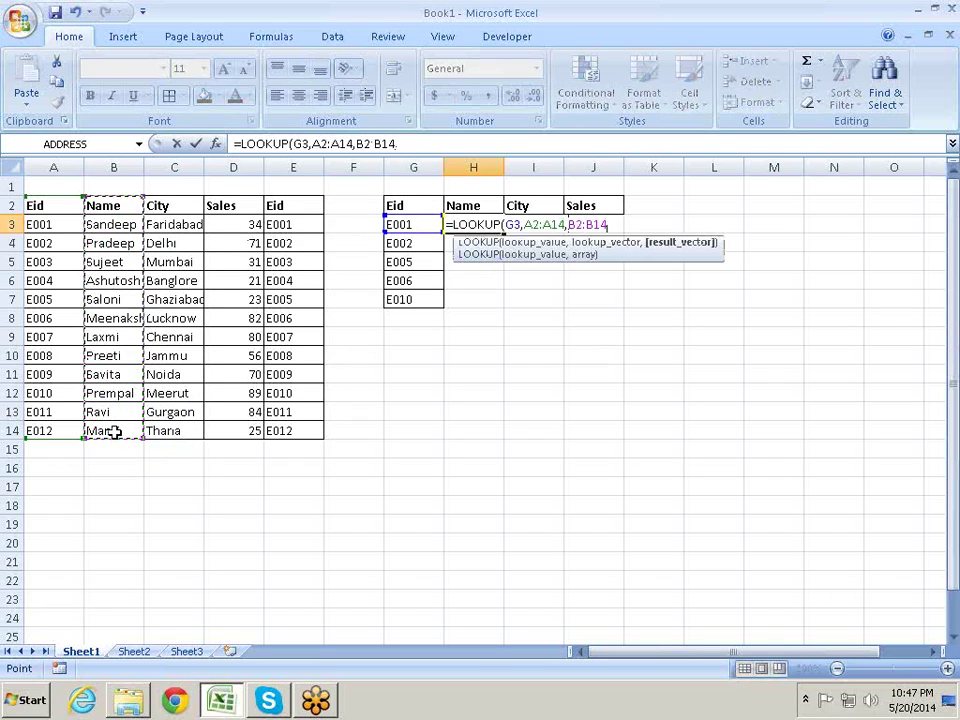
pyautogui.press('Return')
pyautogui.press('Up')
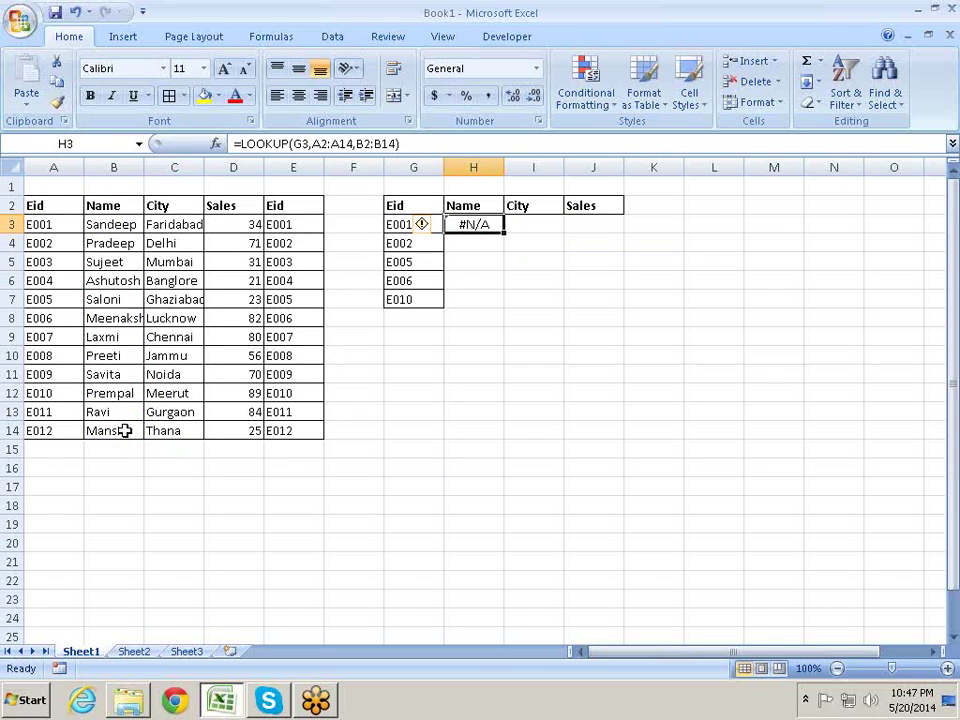
pyautogui.press('Left')
# - Re-enter E001 as the test Eid in G3 and move to the City cell I3
pyautogui.write('E00')
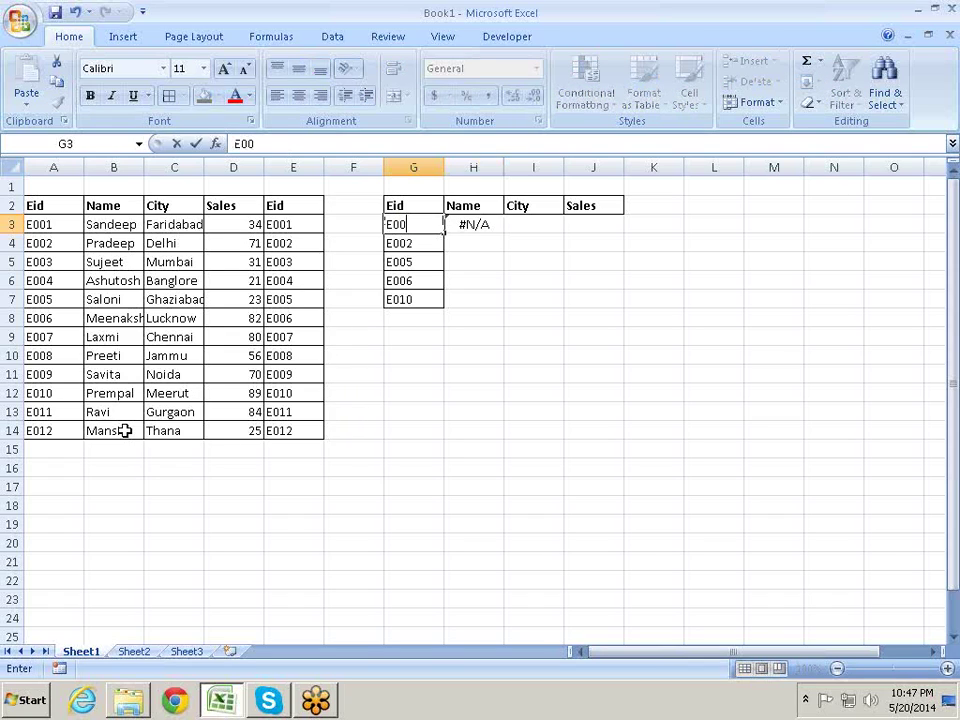
pyautogui.write('1')
pyautogui.press('Return')
pyautogui.press('Up')
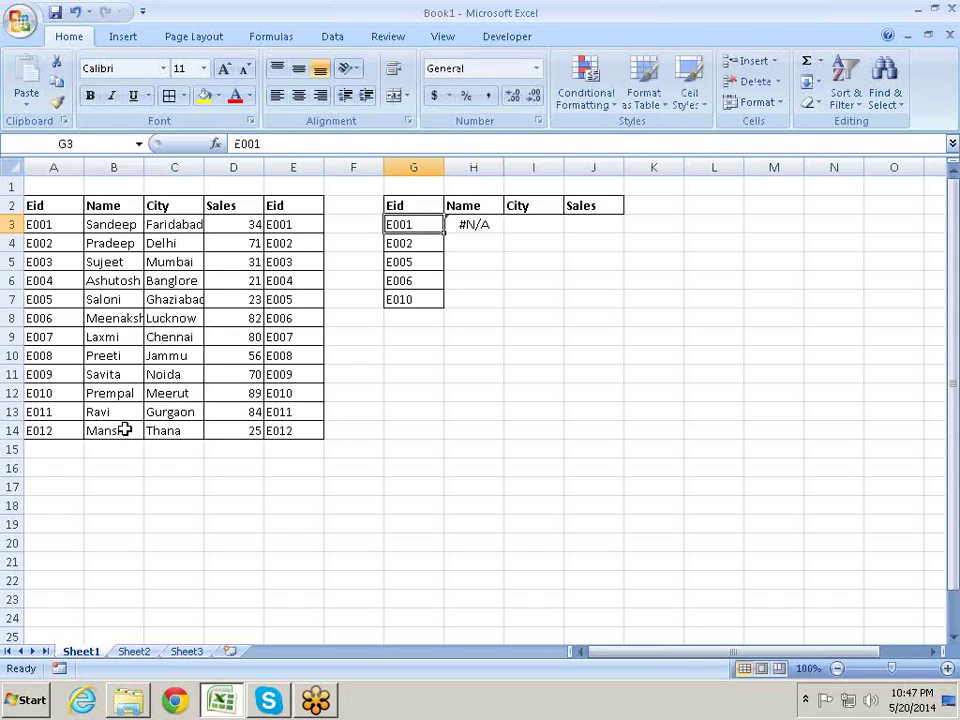
pyautogui.press('Right')
pyautogui.press('Right')
# - Begin an =LOOKUP formula in I3 with G3 as the lookup value
pyautogui.write('=lo')
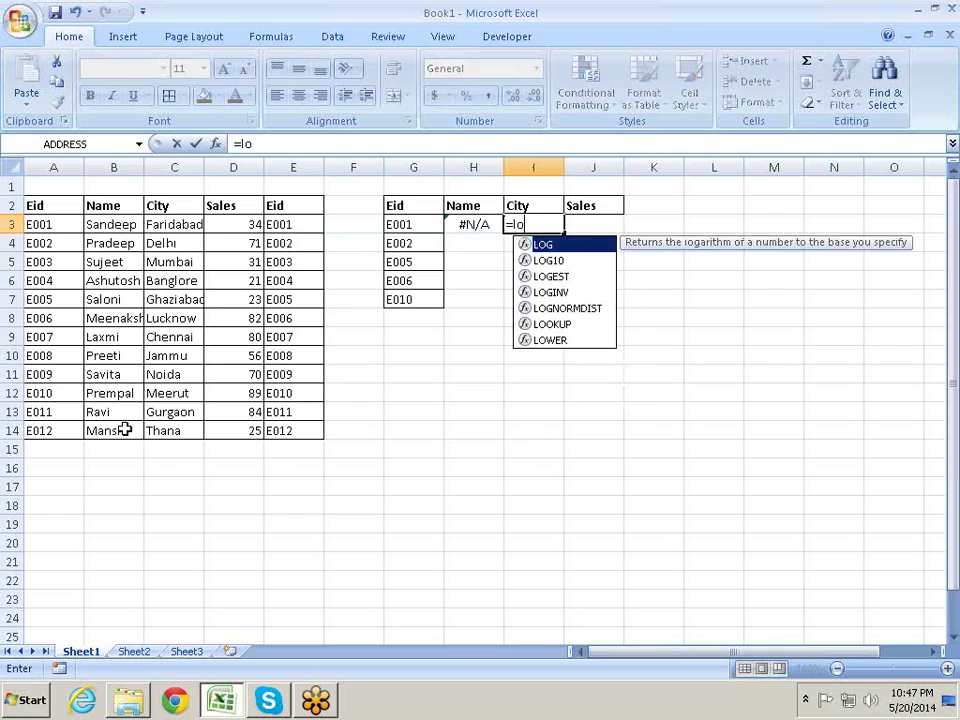
pyautogui.press('Down')
pyautogui.press('Down')
pyautogui.press('Down')
pyautogui.press('Down')
pyautogui.press('Down')
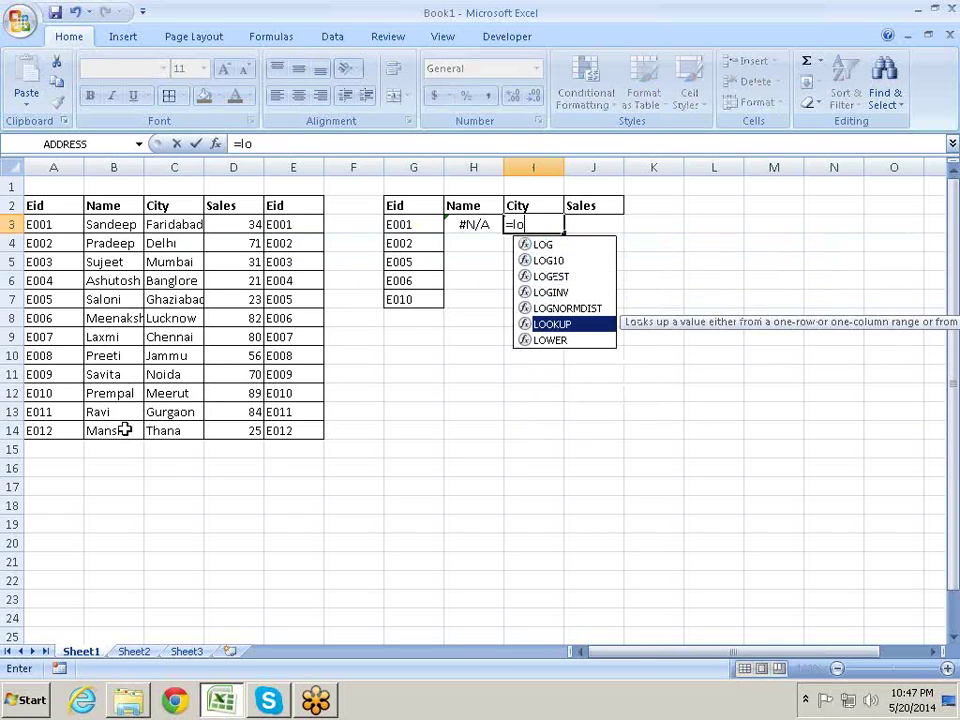
pyautogui.press('Tab')
pyautogui.press('Left')
pyautogui.press('Left')
pyautogui.press('Left')
pyautogui.press('Left')
pyautogui.press('Left')
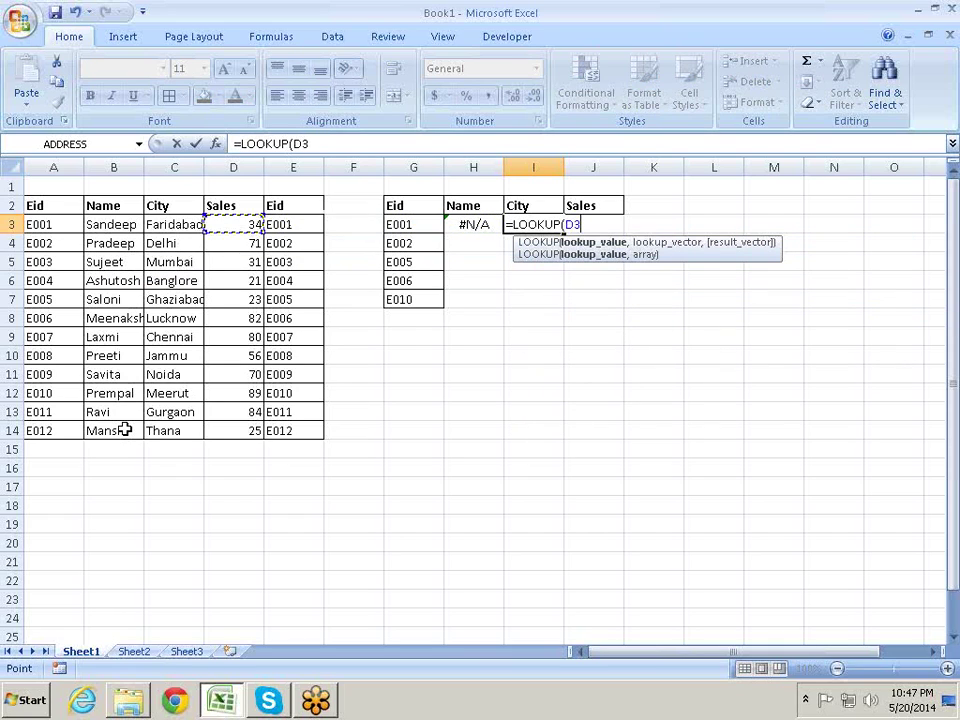
pyautogui.press('Right')
pyautogui.press('Right')
pyautogui.press('Right')
pyautogui.write(',')
# - Complete it with lookup range A3:A14 and result range B3:B14, returning Sandeep
pyautogui.press('Left')
pyautogui.press('Left')
pyautogui.press('Left')
pyautogui.press('Left')
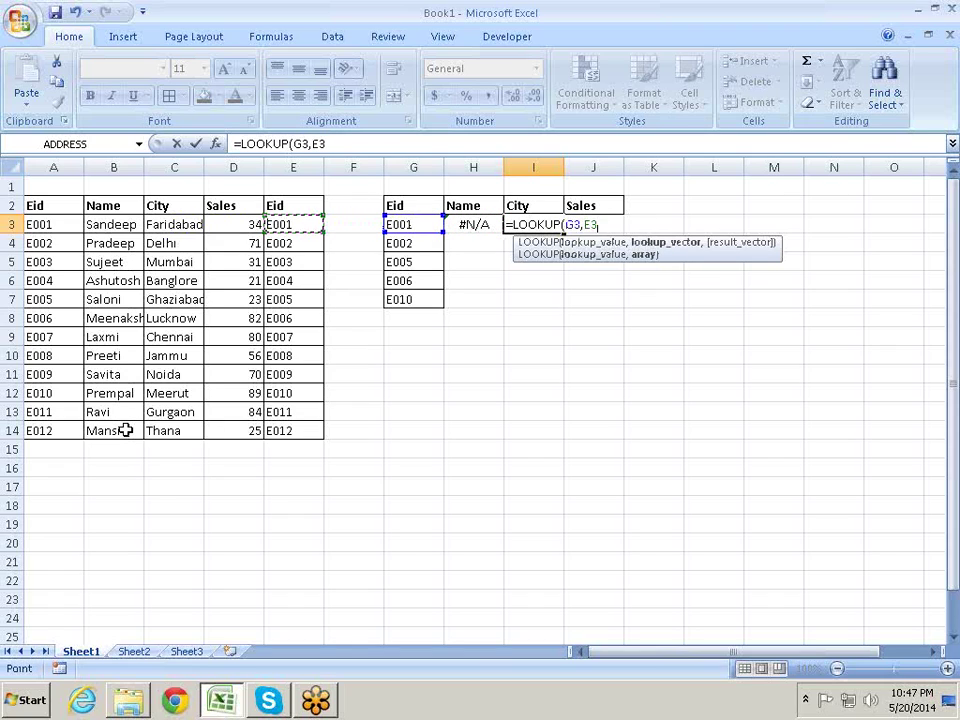
pyautogui.press('Left')
pyautogui.press('Left')
pyautogui.press('Left')
pyautogui.press('Left')
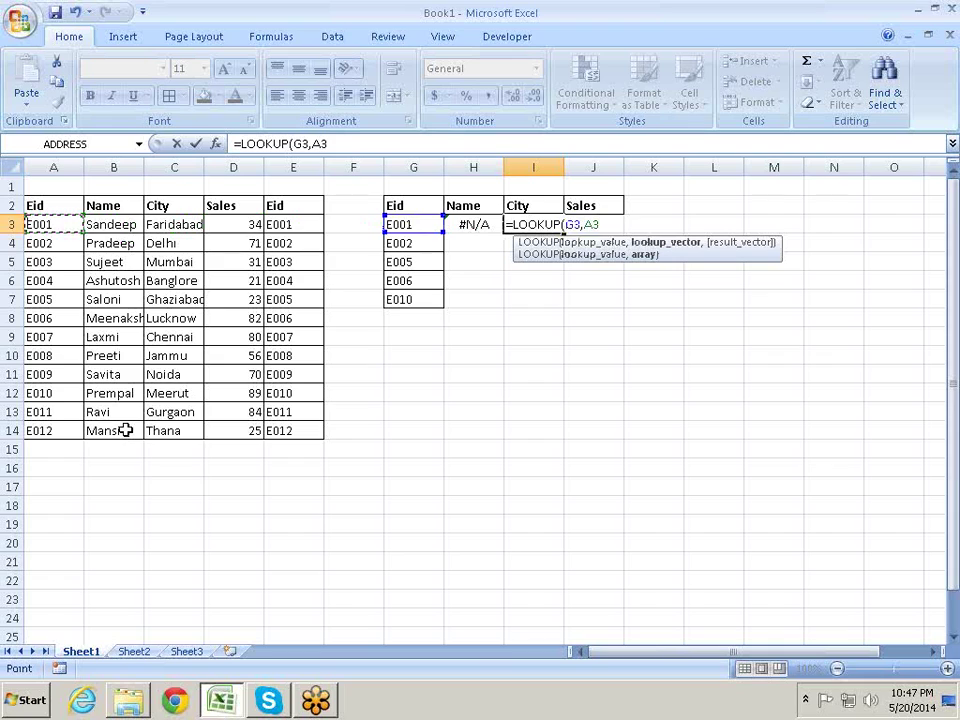
pyautogui.hotkey('ctrl', 'shift', 'Down')
pyautogui.write(':A14,')
pyautogui.press('Left')
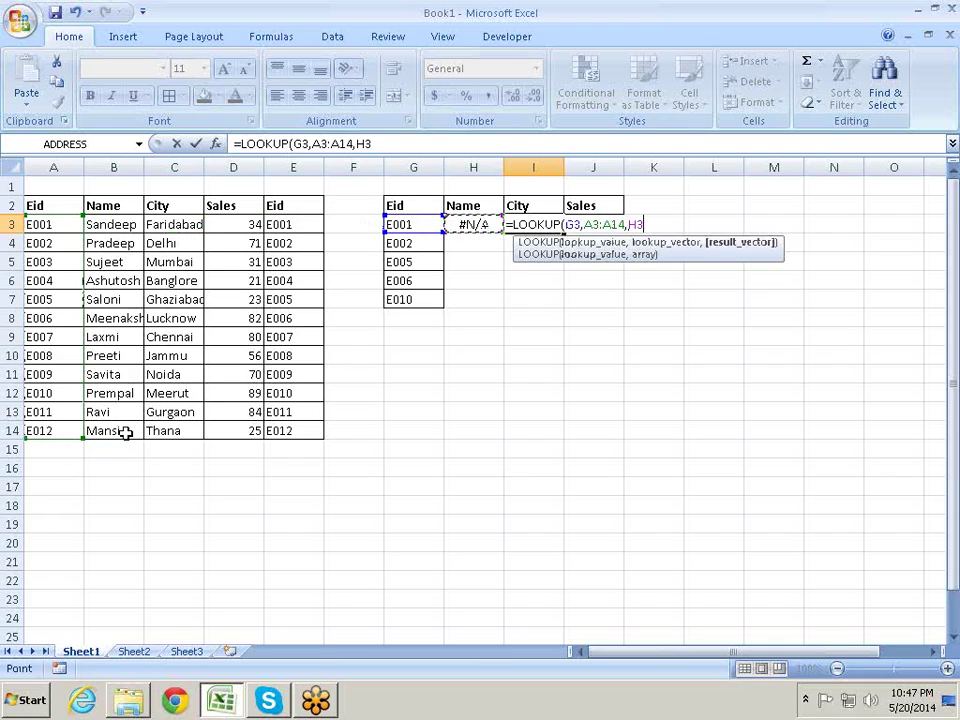
pyautogui.press('Left')
pyautogui.press('Left')
pyautogui.press('Left')
pyautogui.press('Left')
pyautogui.press('Left')
pyautogui.press('Left')
pyautogui.hotkey('ctrl', 'shift', 'Down')
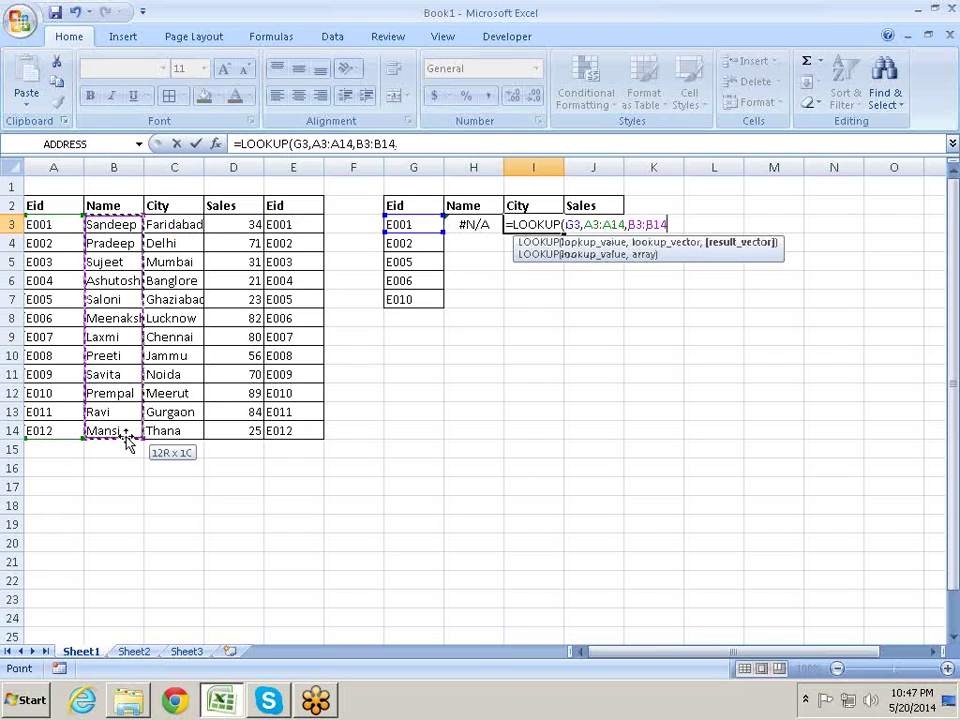
pyautogui.press('Return')
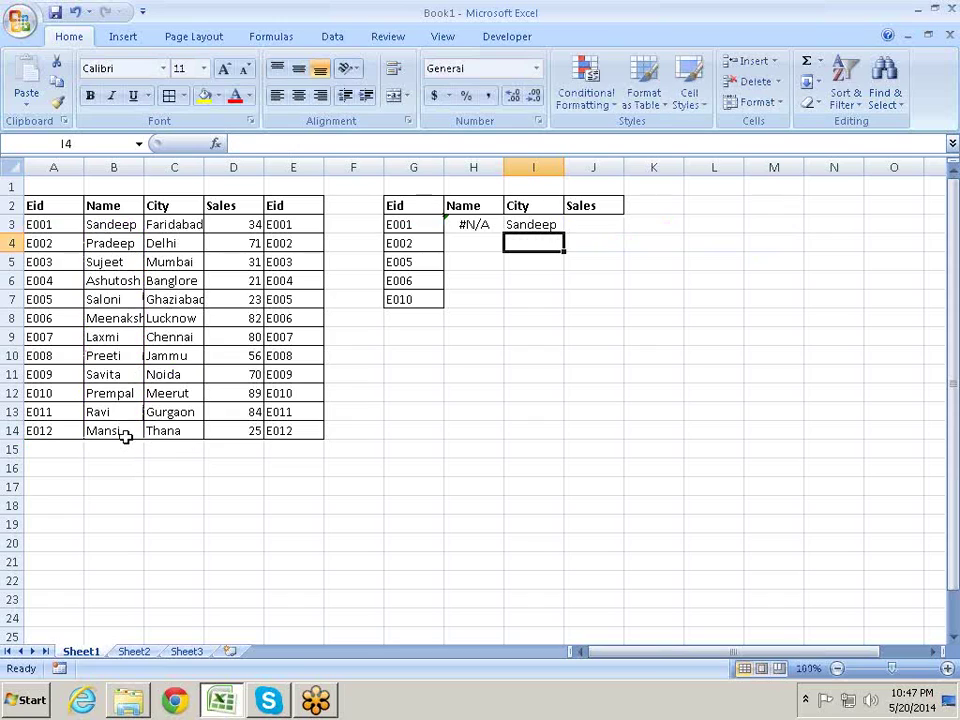
# - Review I3's City formula and H3's Name formula, recommitting each unchanged
pyautogui.press('Up')
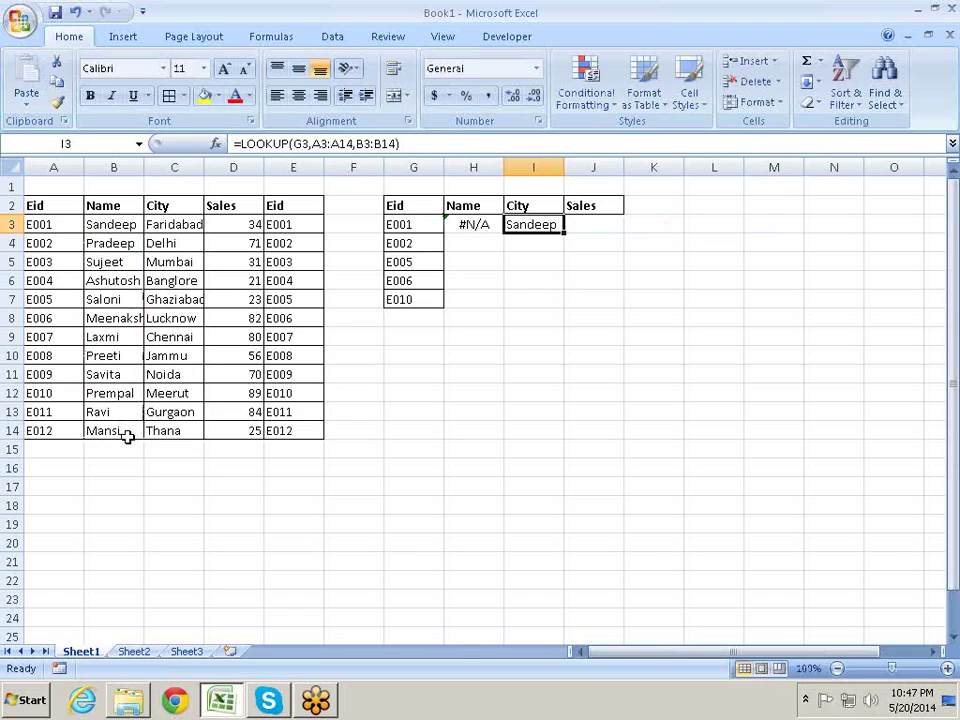
pyautogui.press('F2')
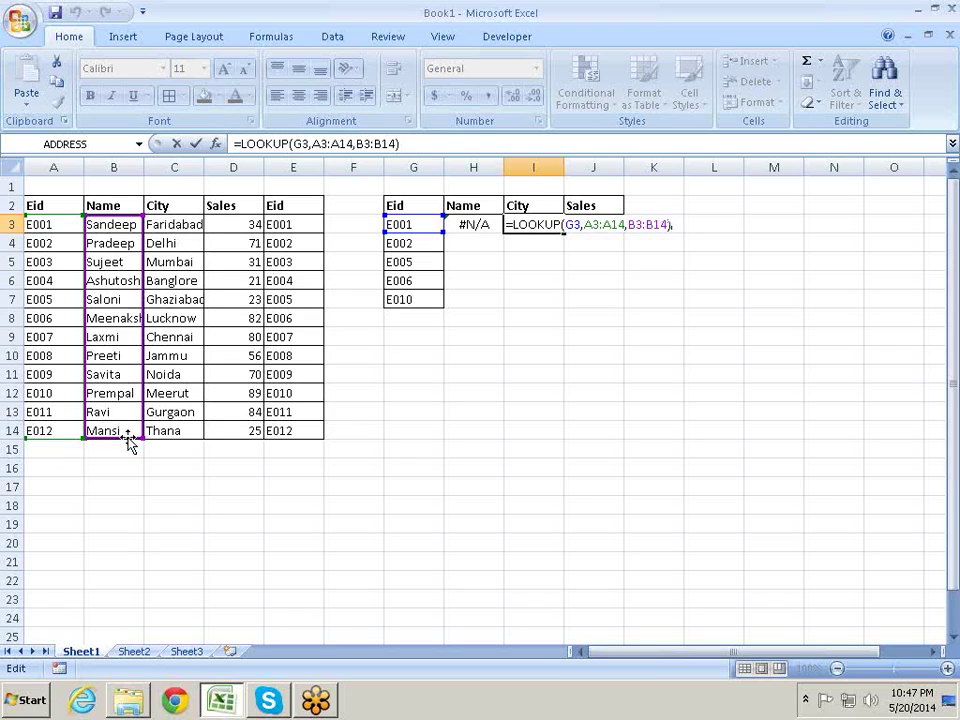
pyautogui.press('Return')
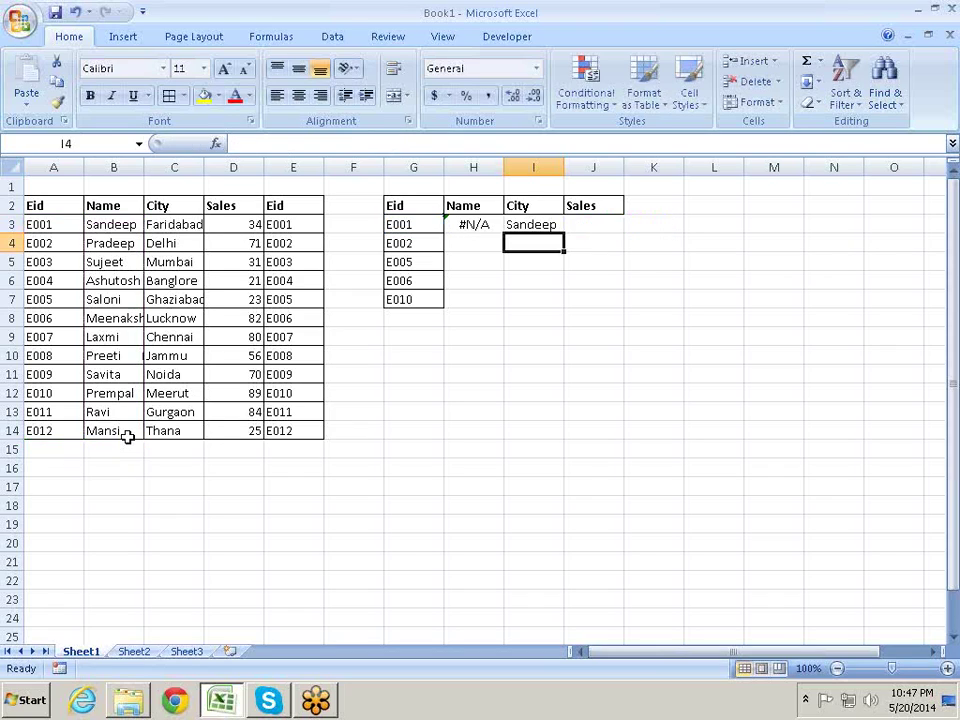
pyautogui.press('Up')
pyautogui.press('Left')
pyautogui.press('F2')
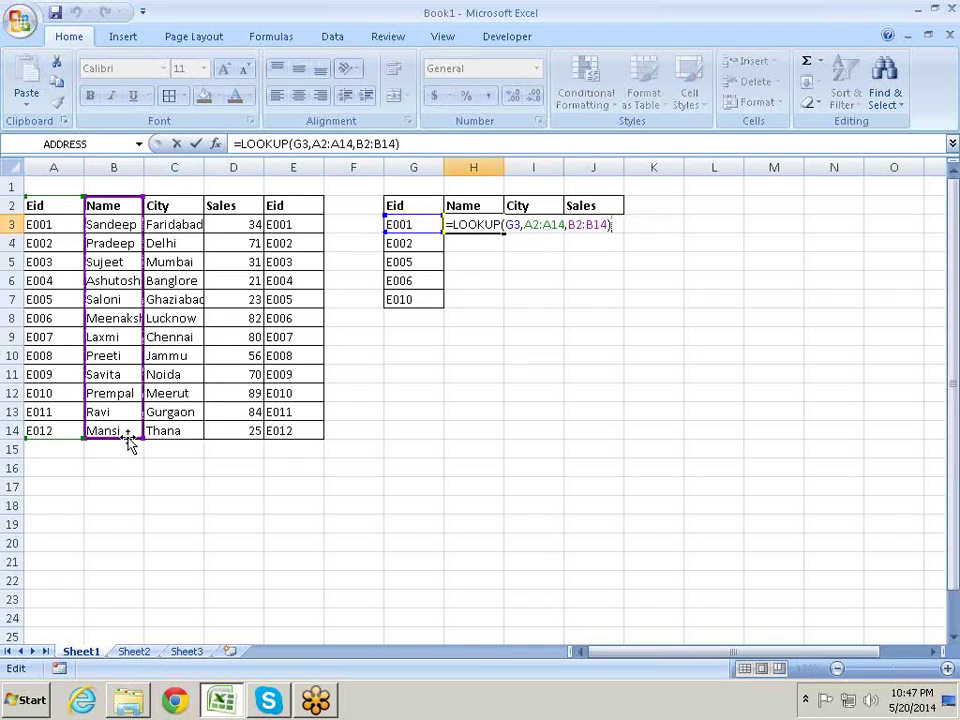
pyautogui.press('Return')
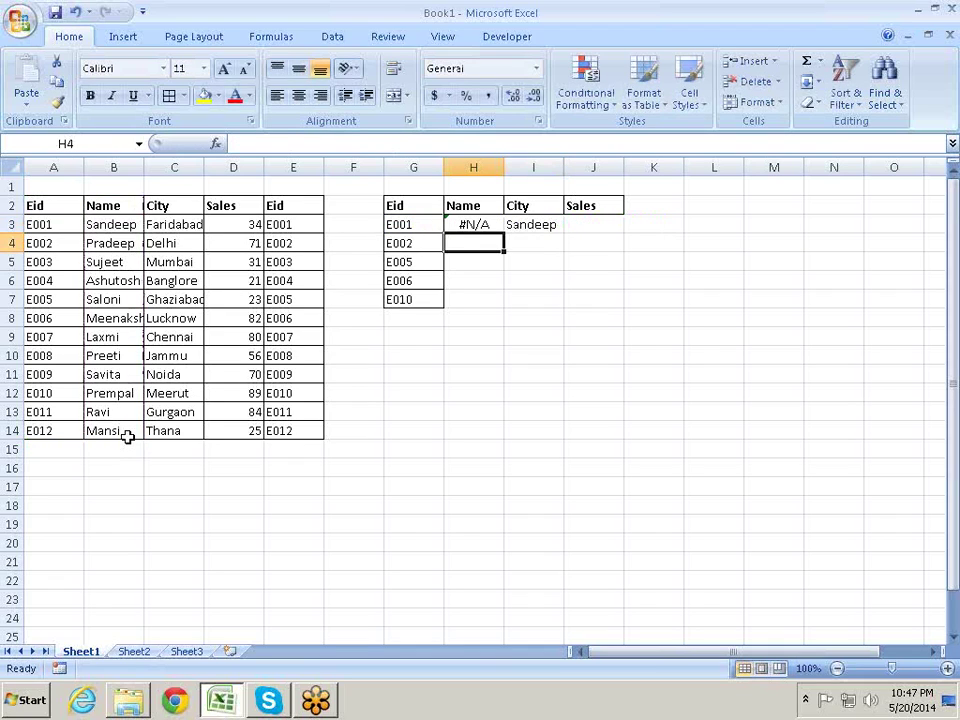
# - Re-enter I3's =LOOKUP(G3,A3:A14,B3:B14), then inspect H3's formula without changing it
pyautogui.press('Up')
pyautogui.press('Right')
pyautogui.press('F2')
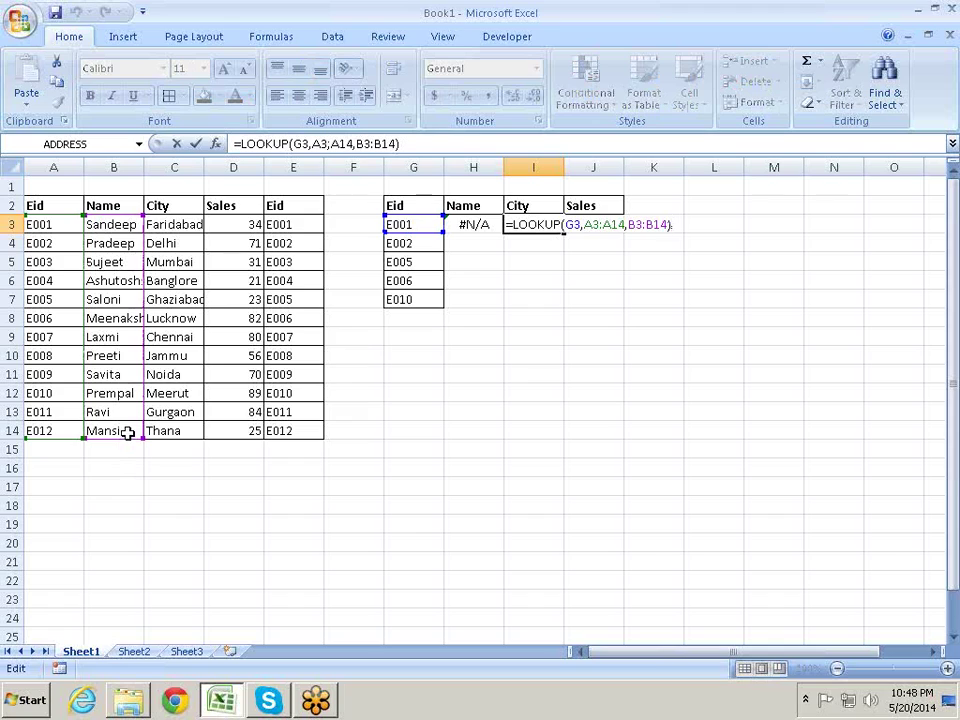
pyautogui.press('Return')
pyautogui.press('Up')
pyautogui.press('Left')
pyautogui.press('F2')
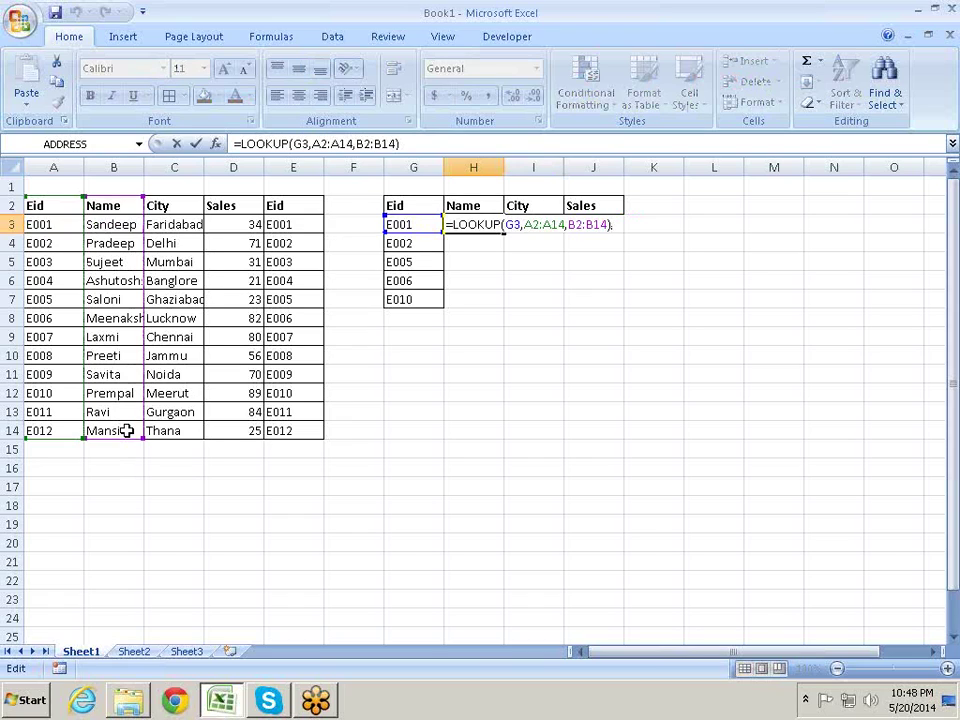
pyautogui.press('Escape')
# - Recommit H3's =LOOKUP(G3,A2:A14,B2:B14) Name formula, which still shows #N/A
pyautogui.press('Left')
pyautogui.press('Right')
pyautogui.press('F2')
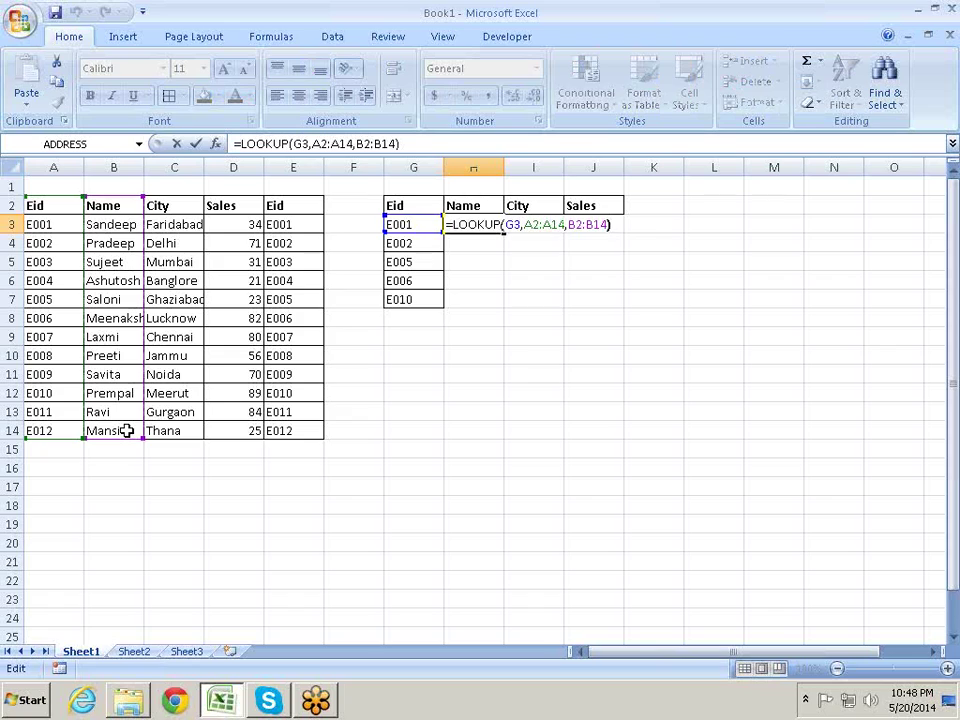
pyautogui.press('Left')
pyautogui.press('Left')
pyautogui.press('Left')
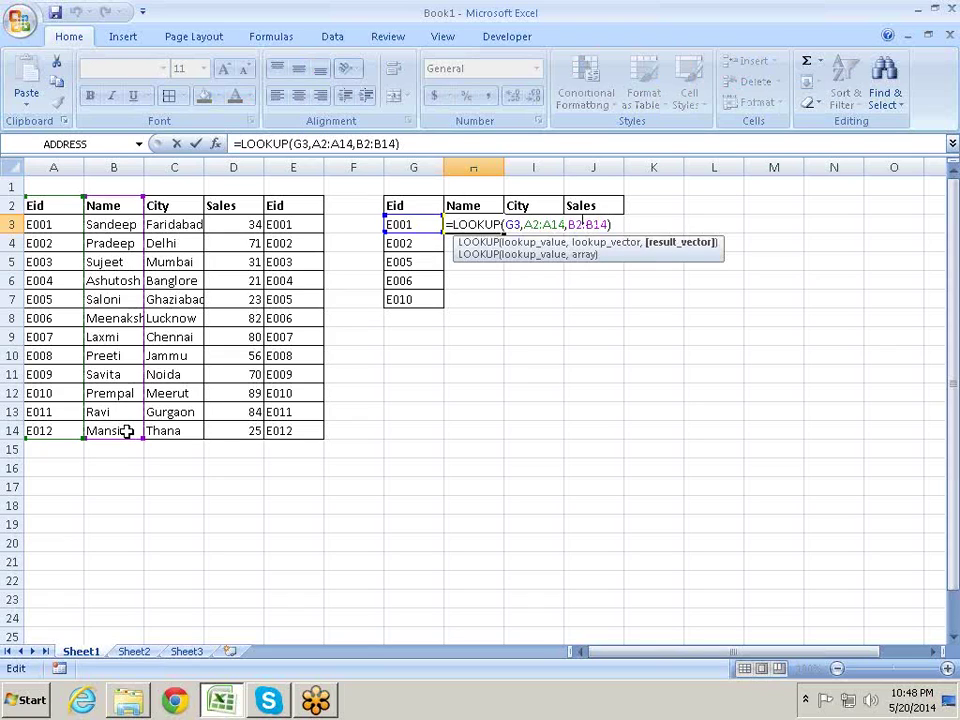
pyautogui.press('Return')
pyautogui.press('Up')
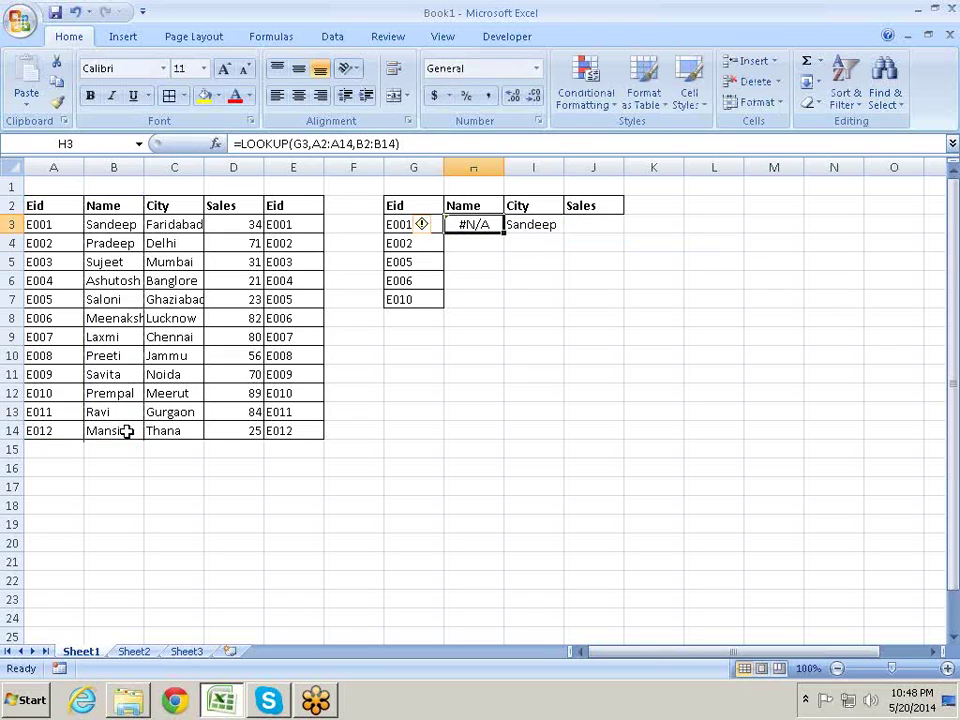
pyautogui.press('Right')
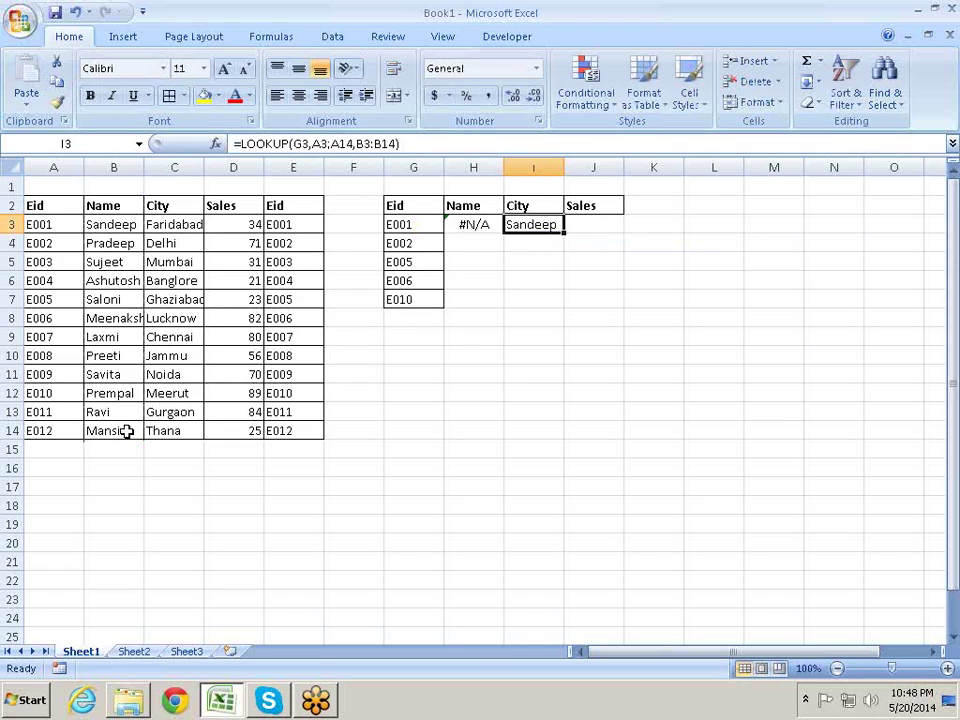
pyautogui.press('Left')
pyautogui.press('Left')
# - Enter Eid as the test value in G3 and compare the Name and City formulas
pyautogui.write('Ei')
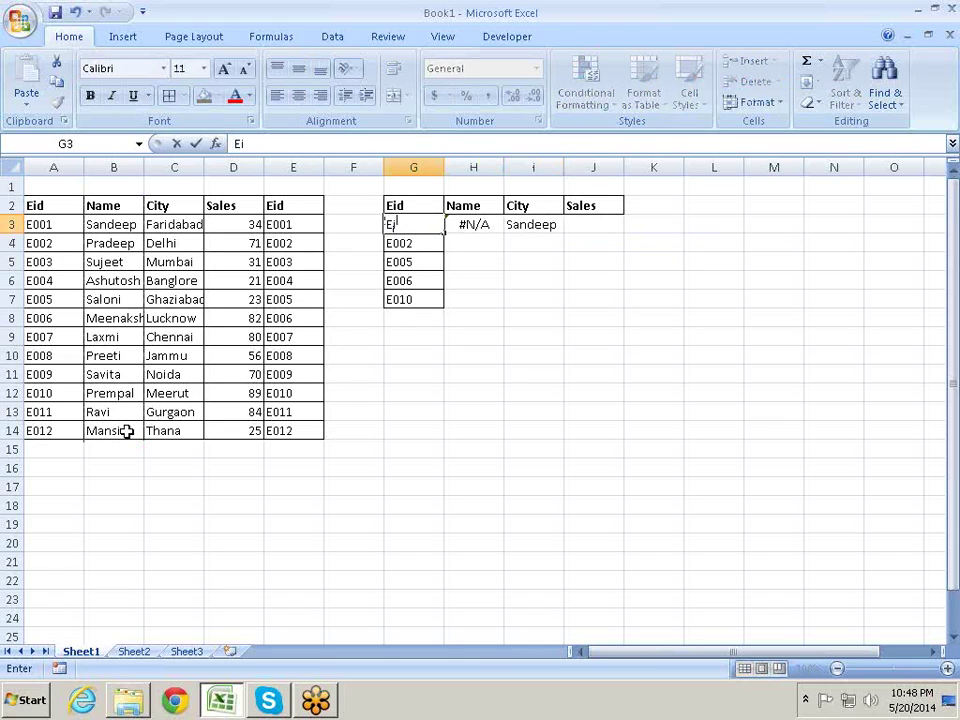
pyautogui.write('d')
pyautogui.press('Return')
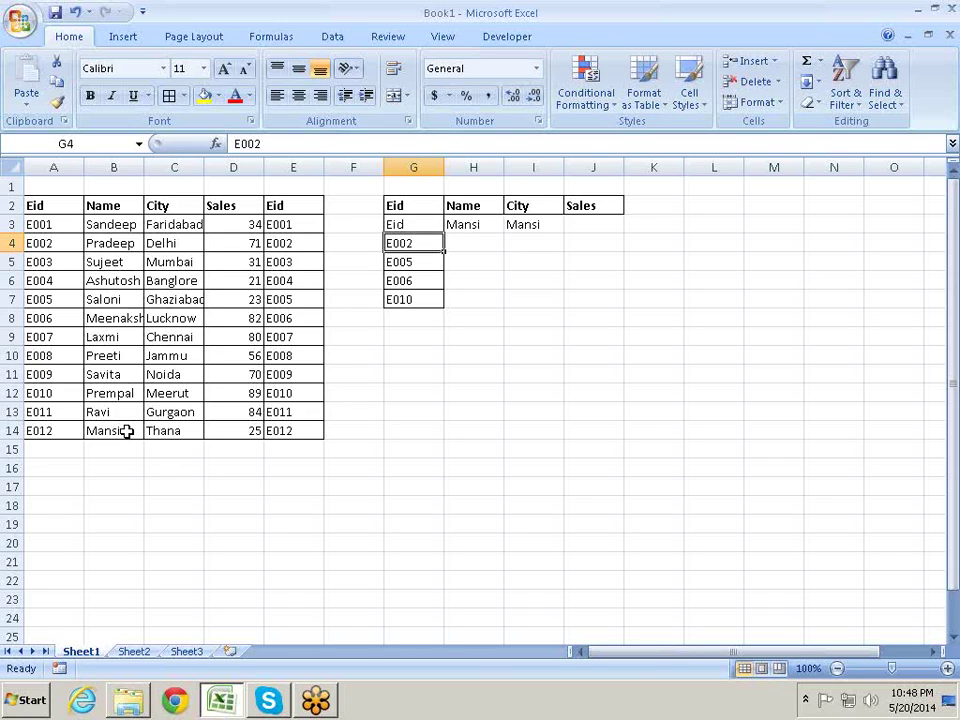
pyautogui.press('Up')
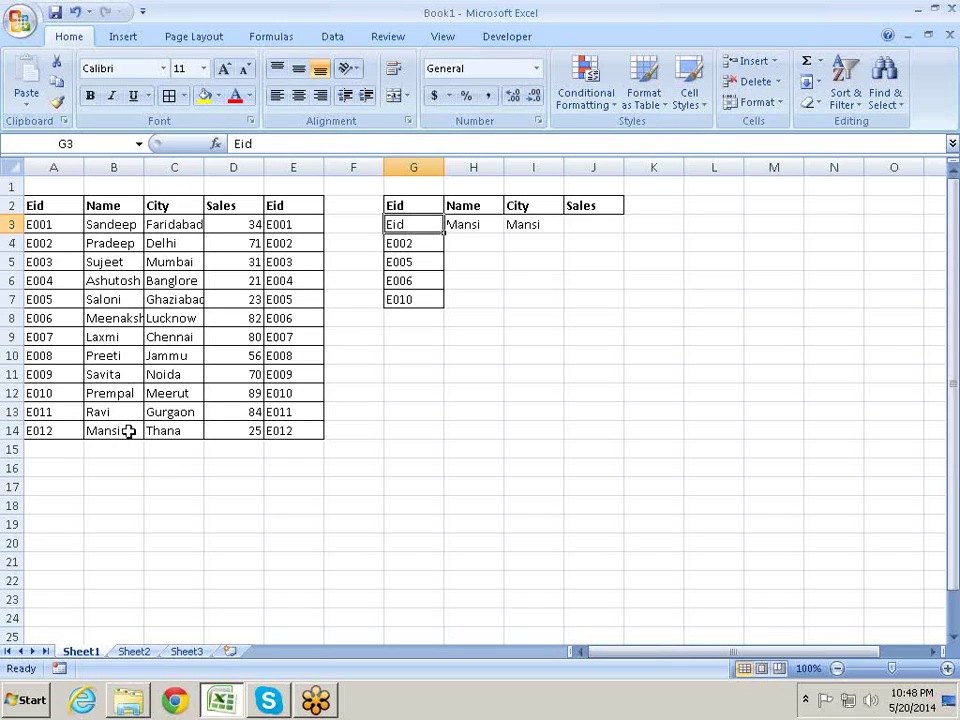
pyautogui.press('Right')
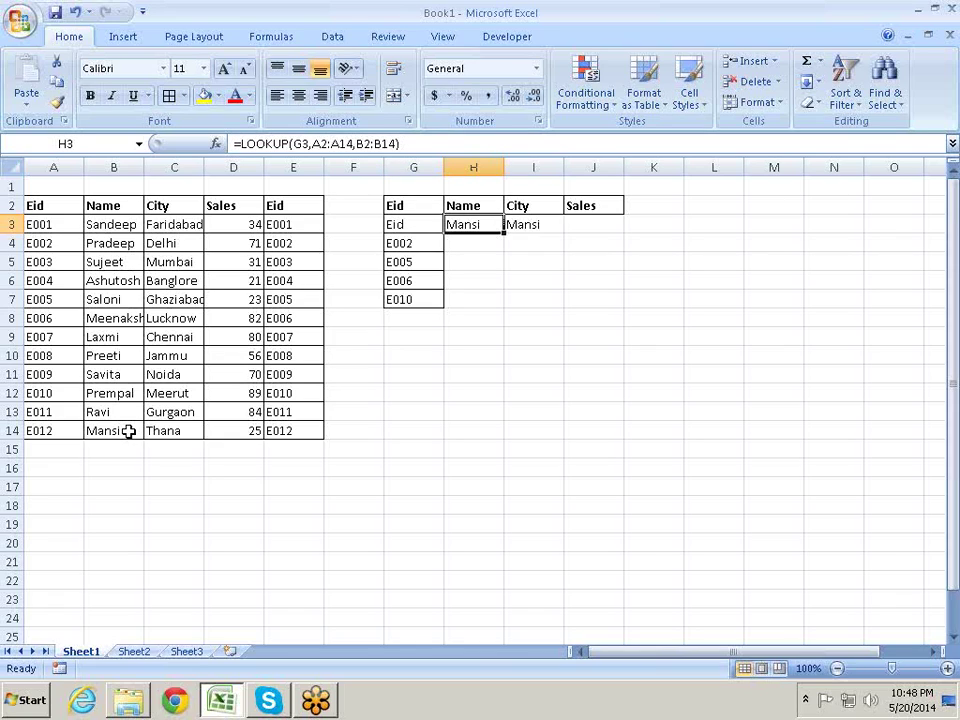
pyautogui.press('Right')
pyautogui.press('Left')
pyautogui.press('Right')
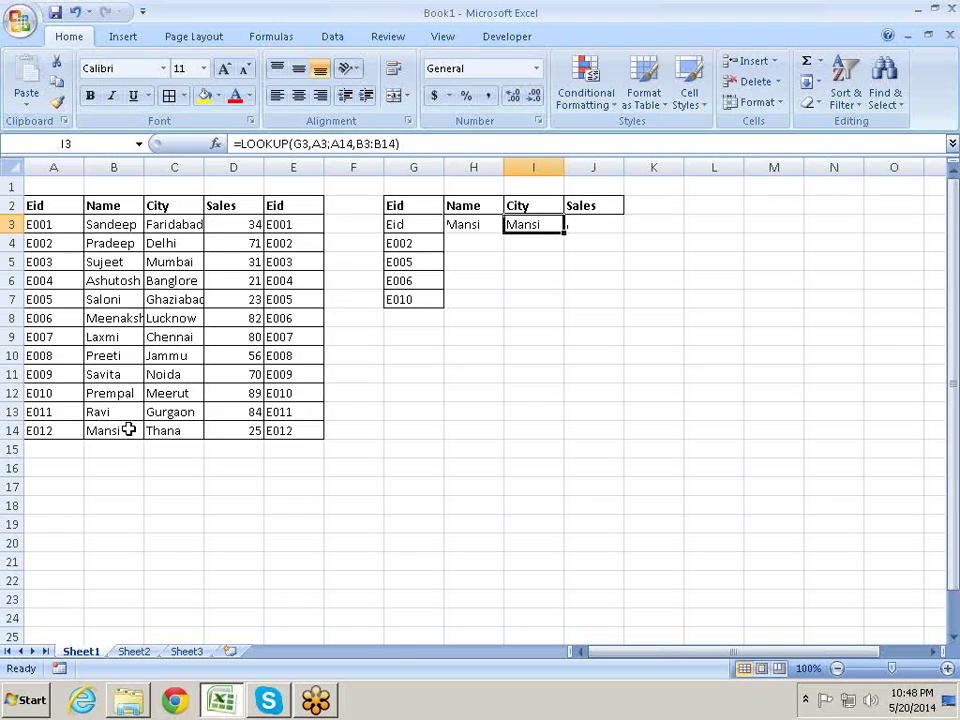
pyautogui.press('Left')
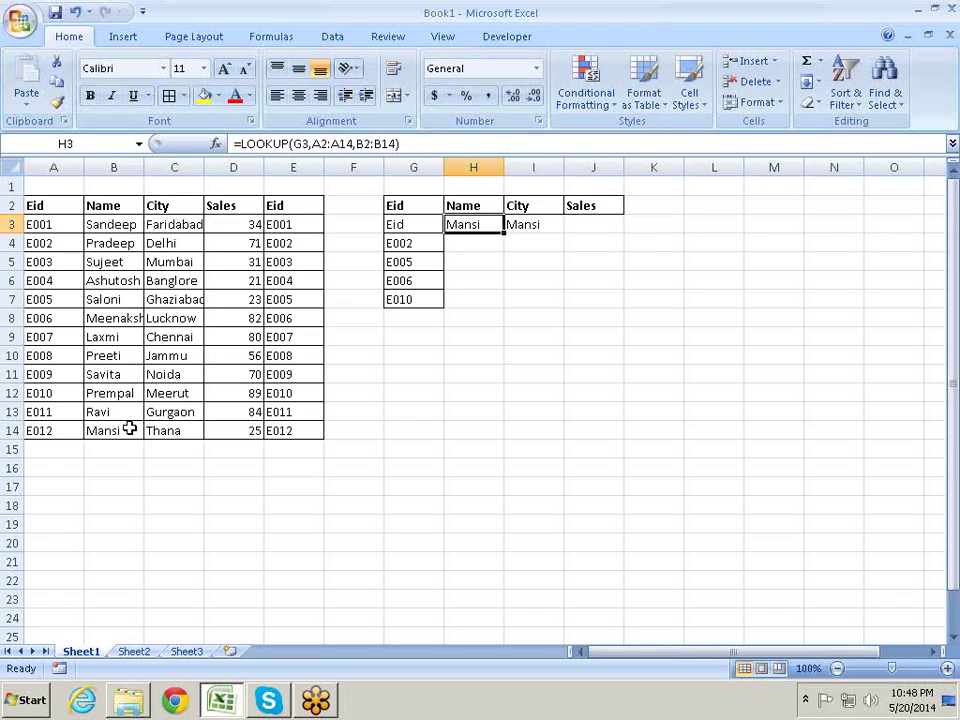
pyautogui.press('Right')
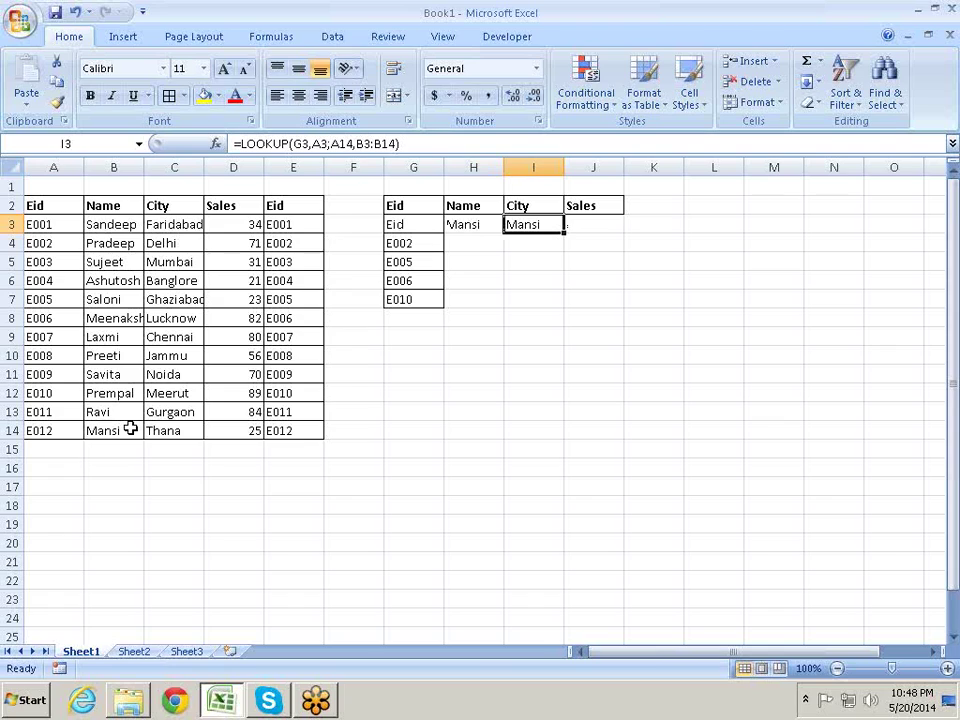
# - Recommit the City formula in I3 and the Name formula in H3, both returning Mansi
pyautogui.press('F2')
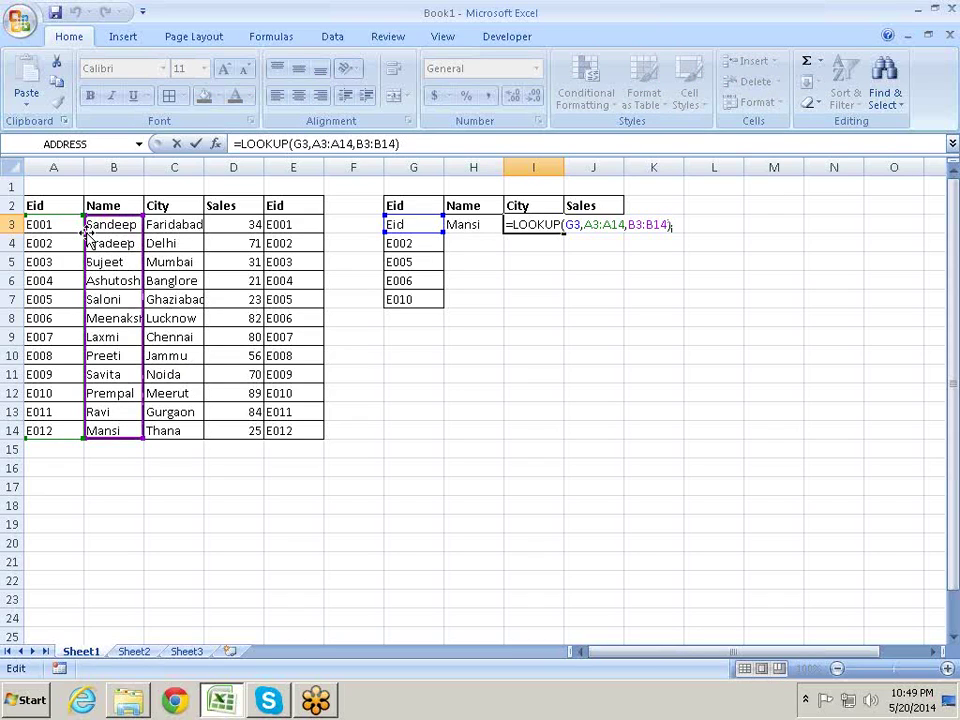
pyautogui.press('Return')
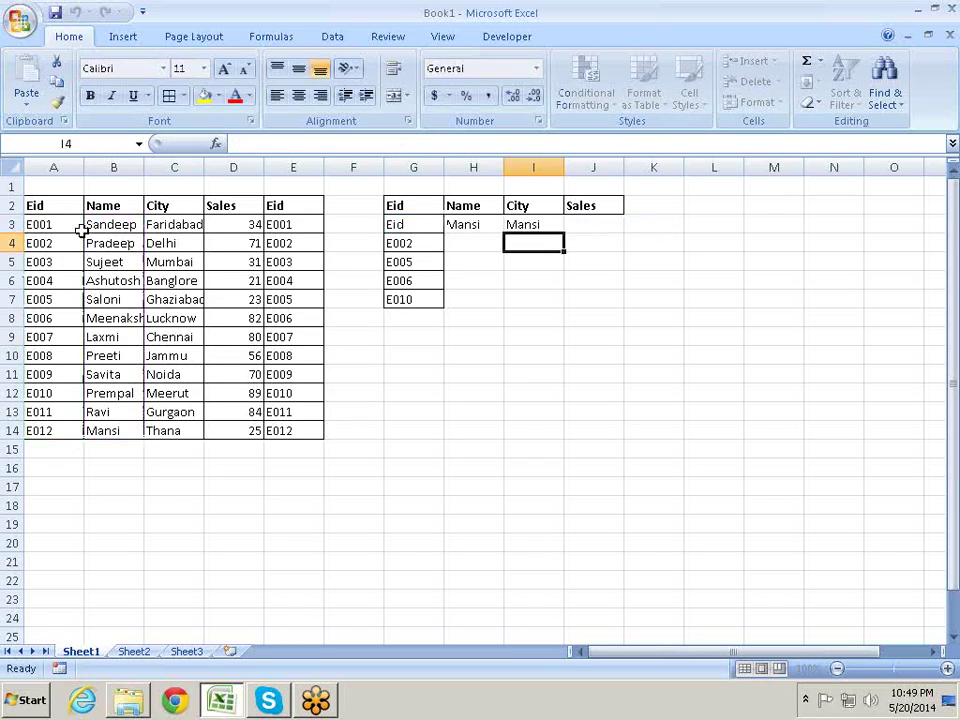
pyautogui.press('Up')
pyautogui.press('Left')
pyautogui.press('F2')
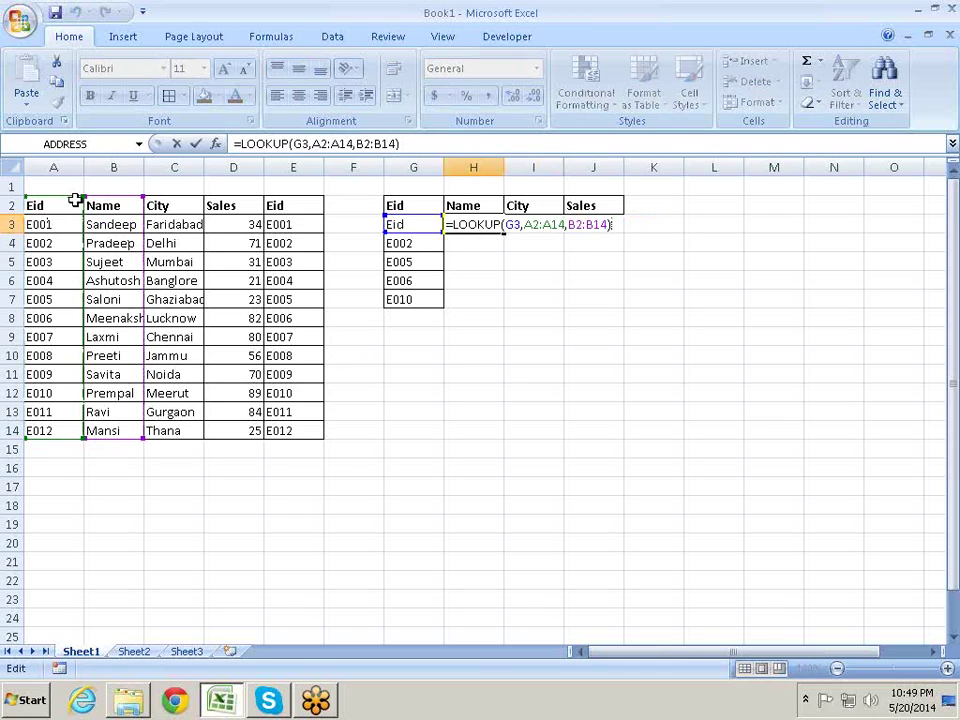
pyautogui.moveTo(75, 200); pyautogui.dragTo(130, 196)
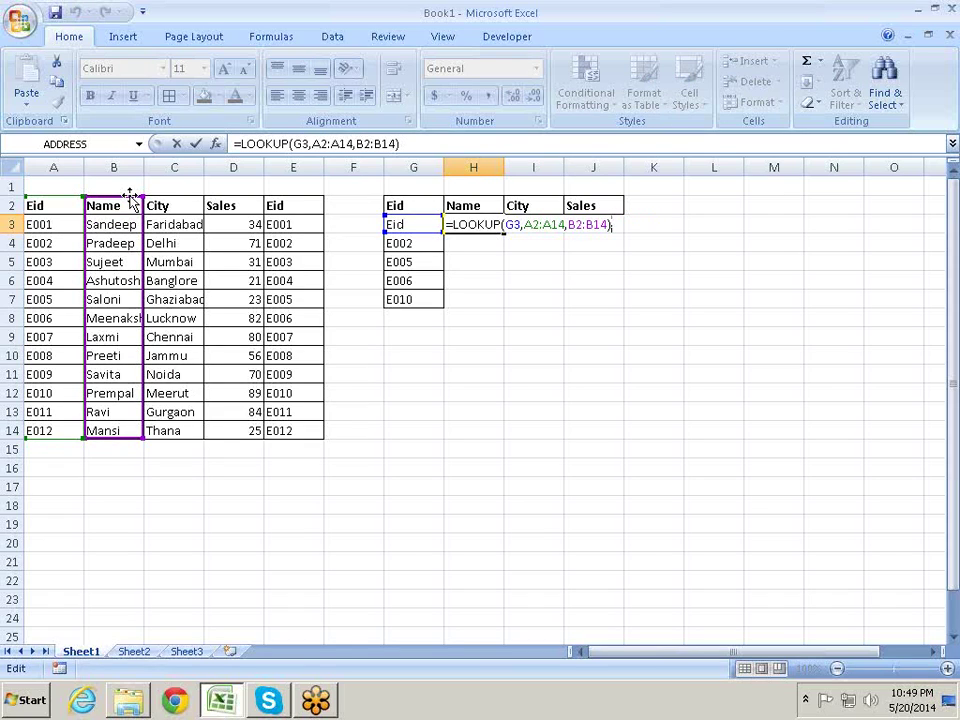
pyautogui.press('Return')
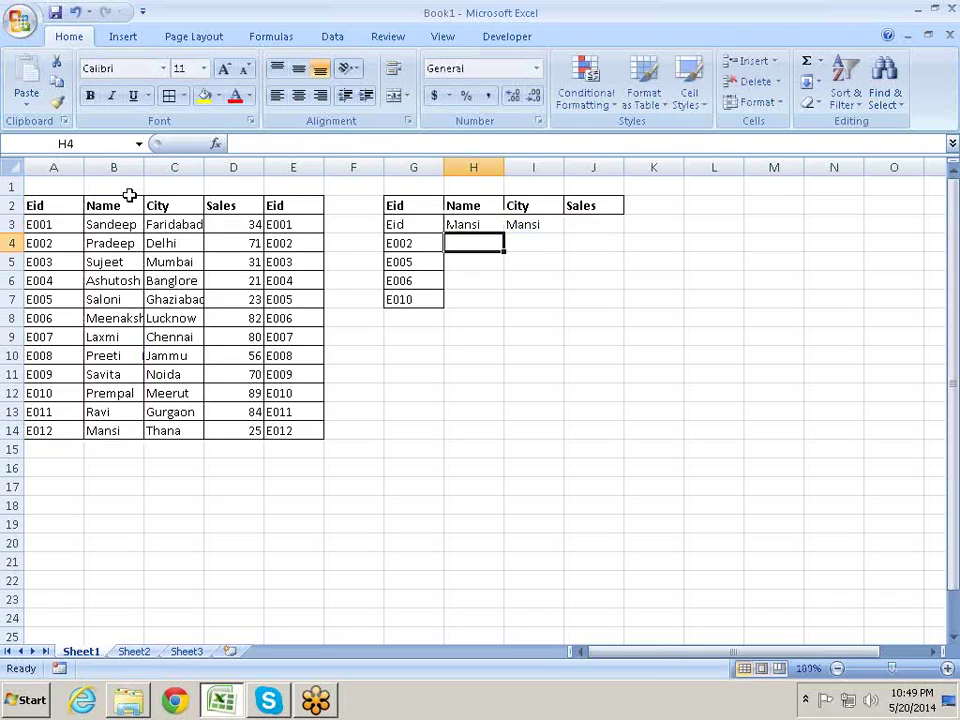
pyautogui.press('Up')
pyautogui.press('Right')
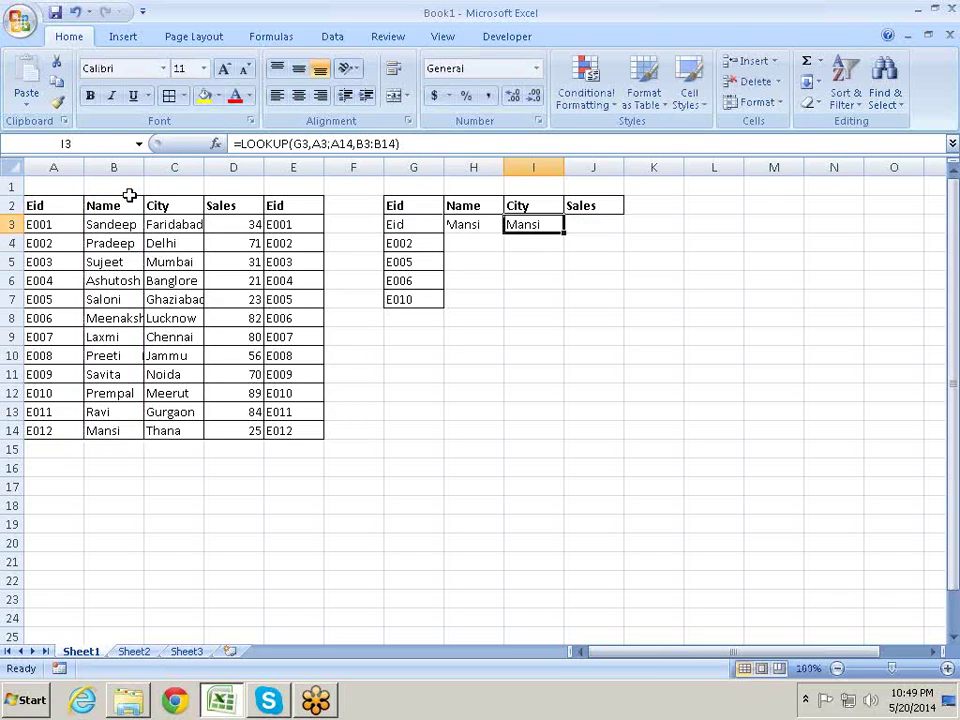
pyautogui.press('Left')
pyautogui.press('Left')
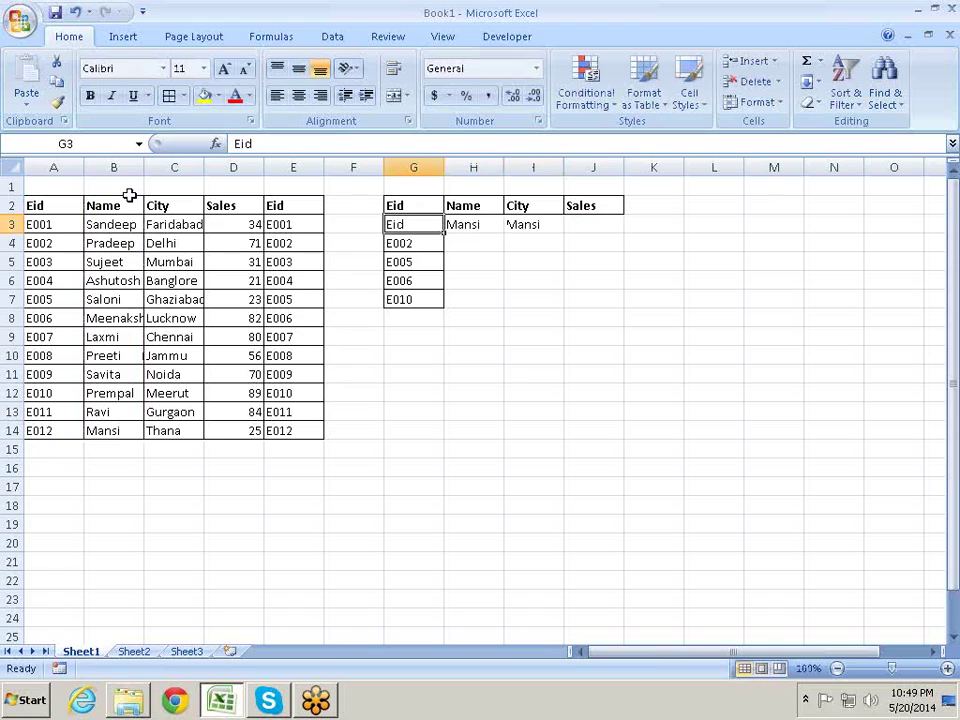
# - Test the lookups with Eids E005, E002, E001 and E006 in G3
pyautogui.write('E00')
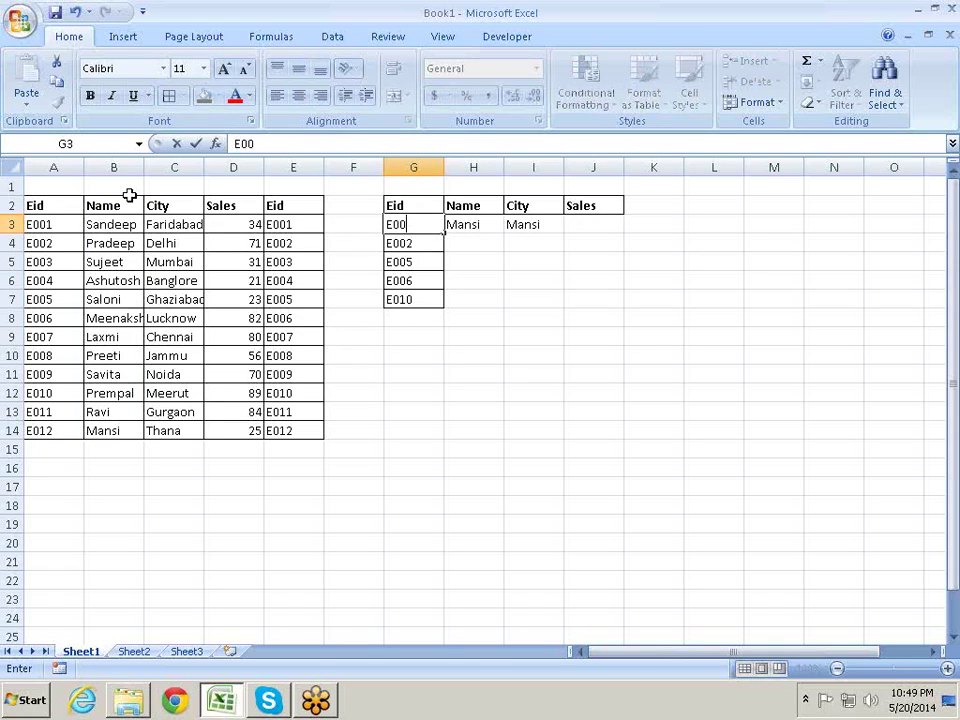
pyautogui.write('5')
pyautogui.press('Return')
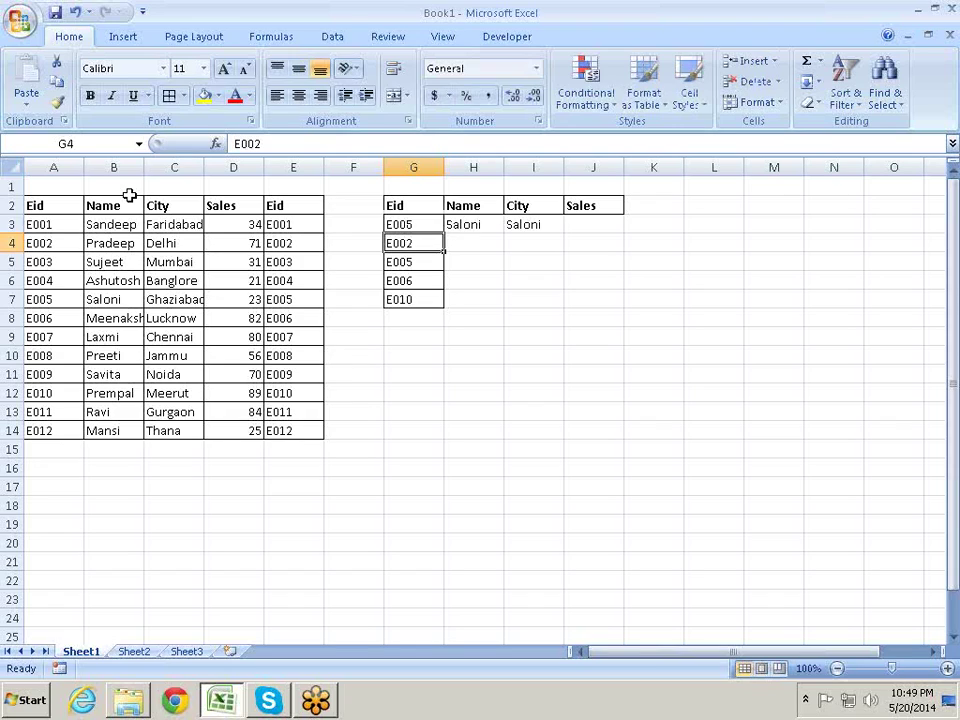
pyautogui.press('Up')
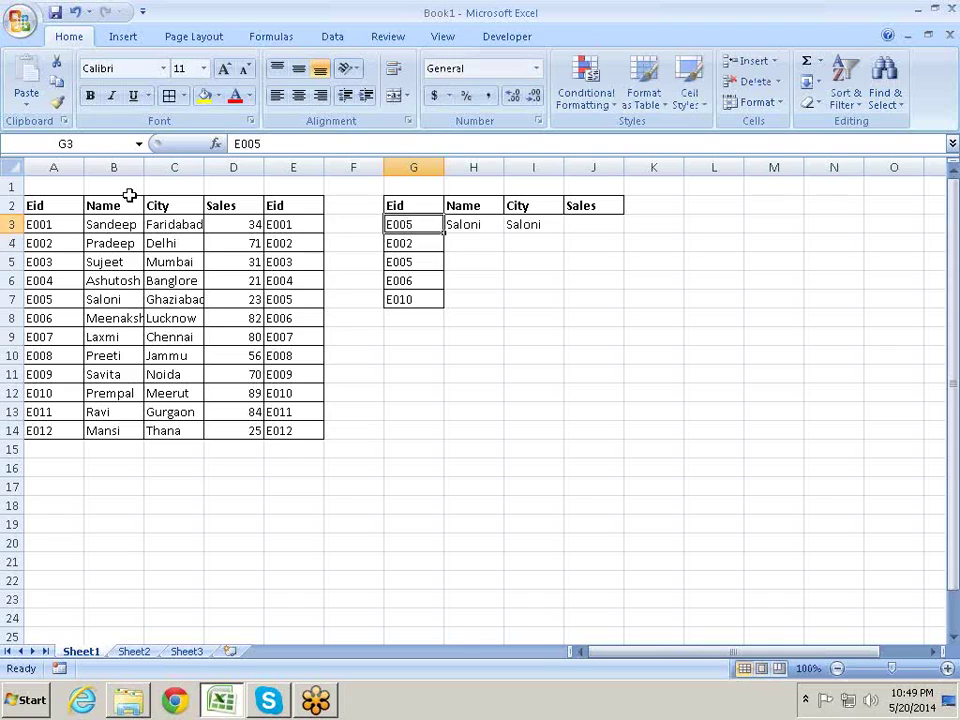
pyautogui.write('E0')
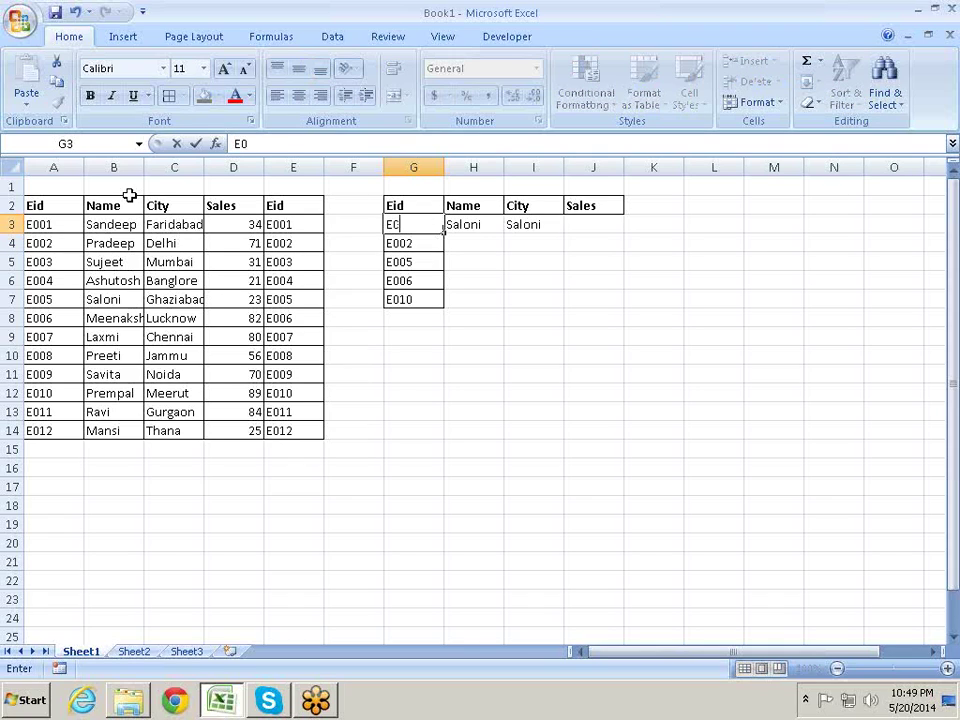
pyautogui.write('02')
pyautogui.press('Return')
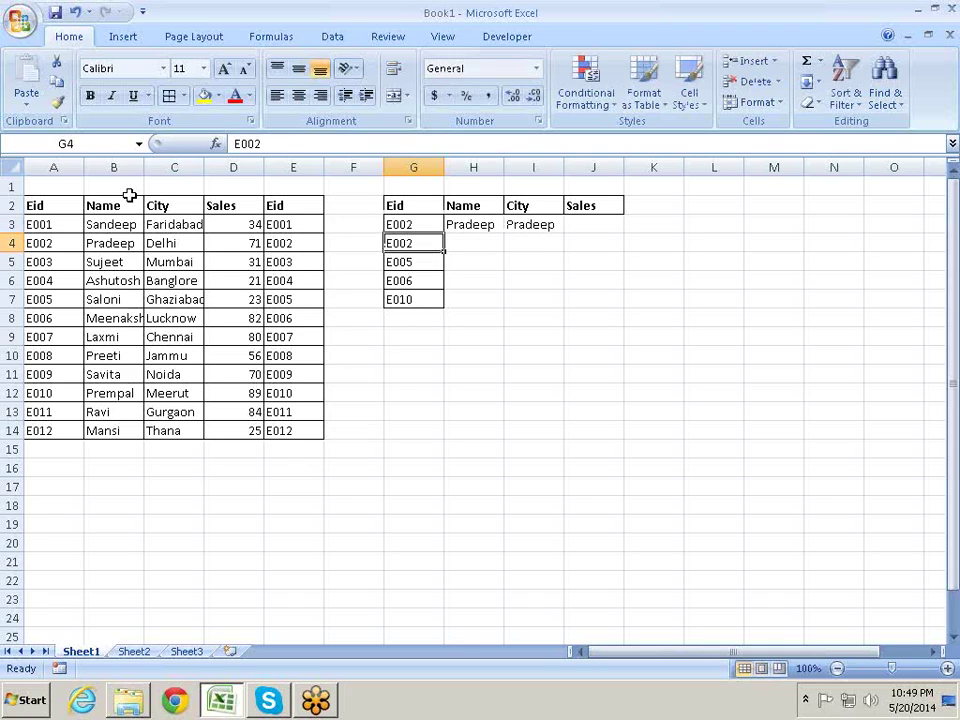
pyautogui.press('Up')
pyautogui.write('E0')
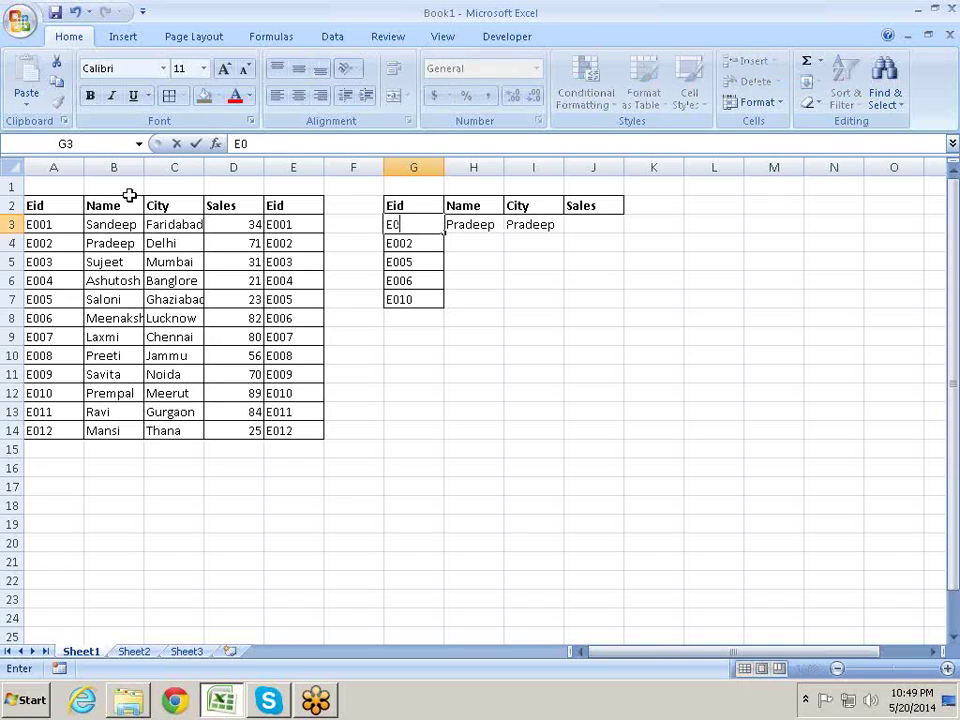
pyautogui.write('01')
pyautogui.press('Return')
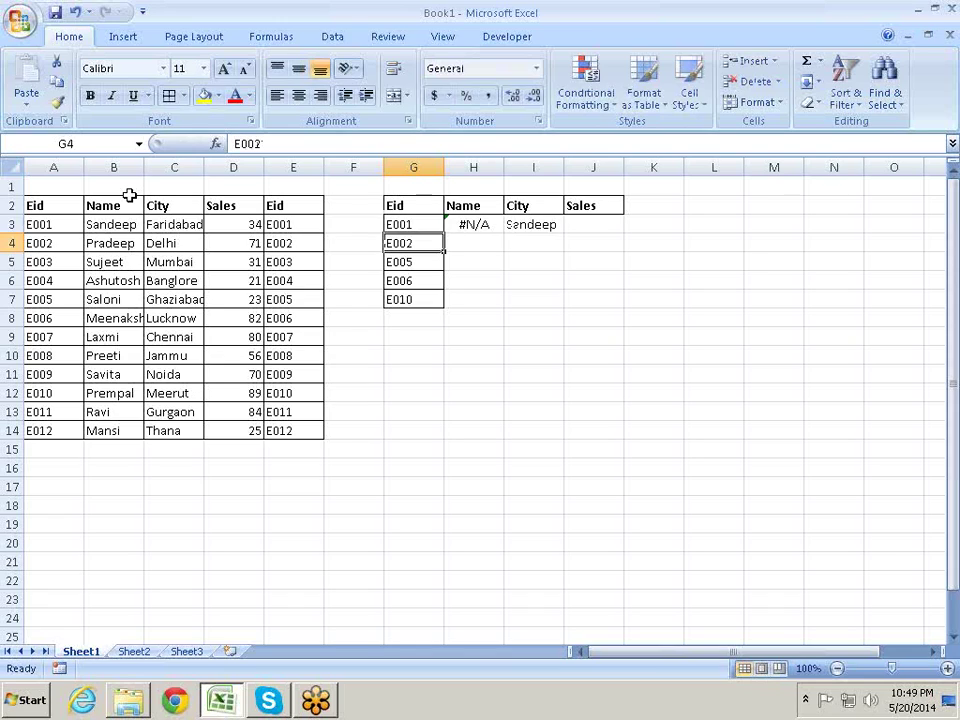
pyautogui.press('Up')
pyautogui.write('E')
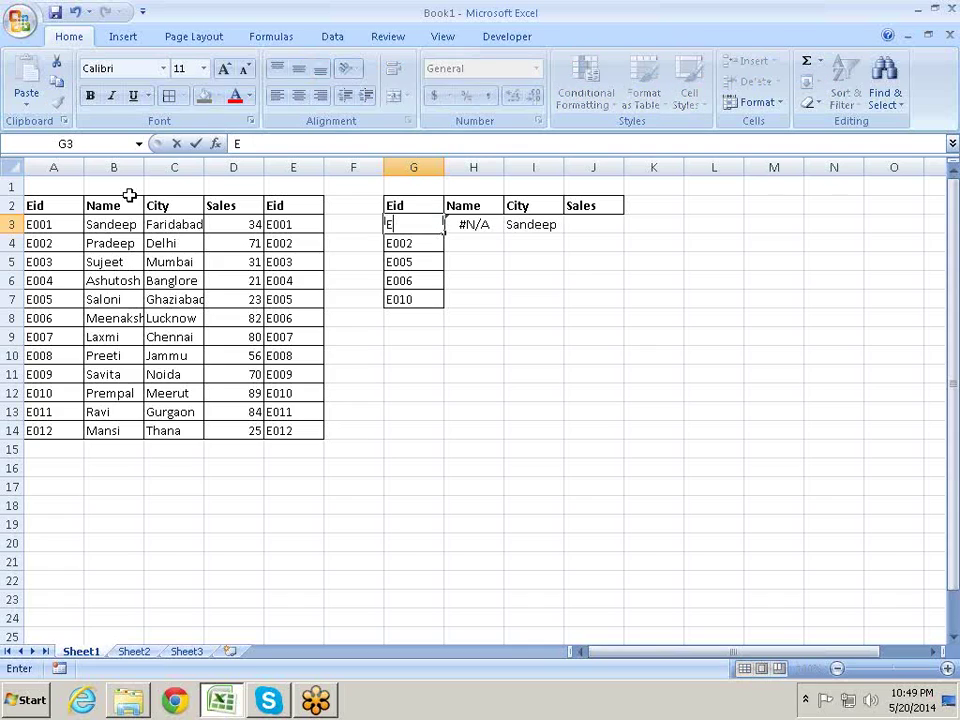
pyautogui.write('00')
pyautogui.write('6')
pyautogui.press('Return')
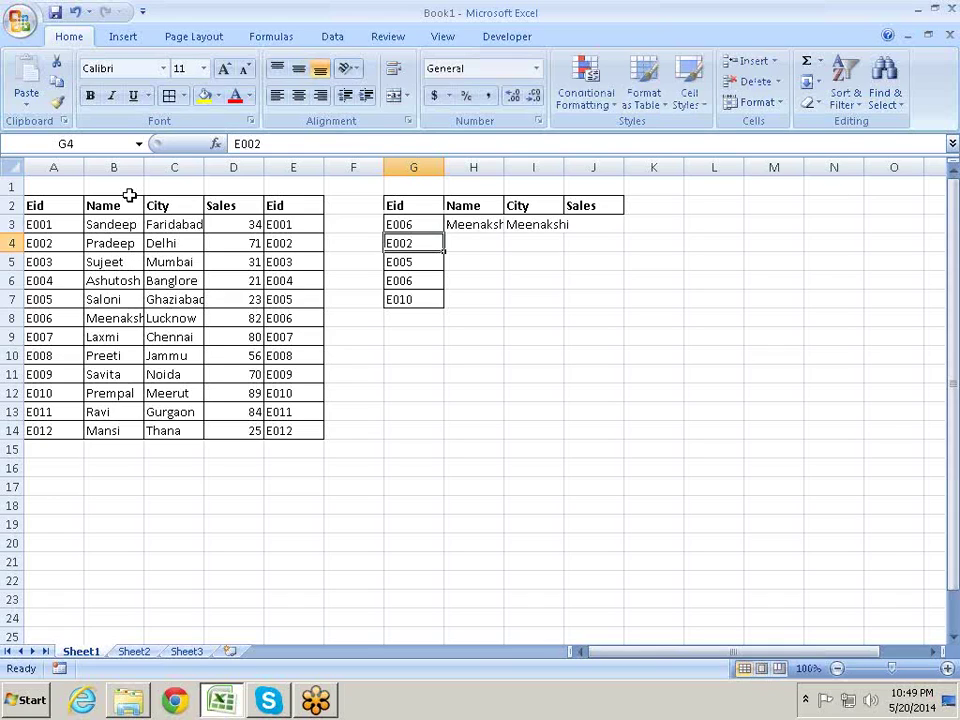
# - Re-enter the City LOOKUP formula in I3
pyautogui.press('Left')
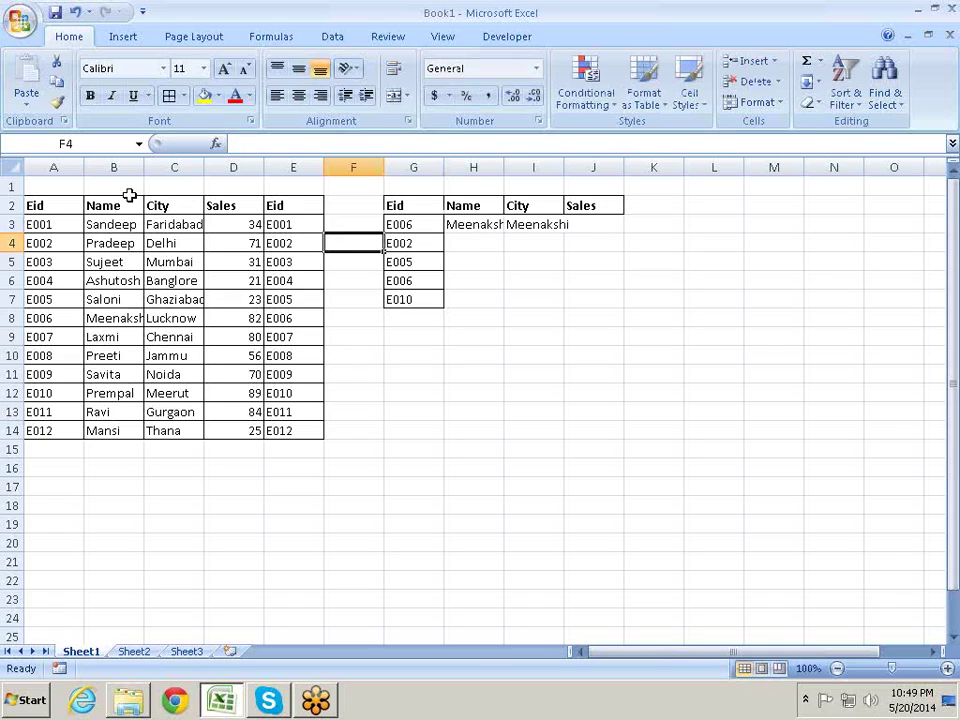
pyautogui.press('Right')
pyautogui.press('Up')
pyautogui.press('Right')
pyautogui.press('Right')
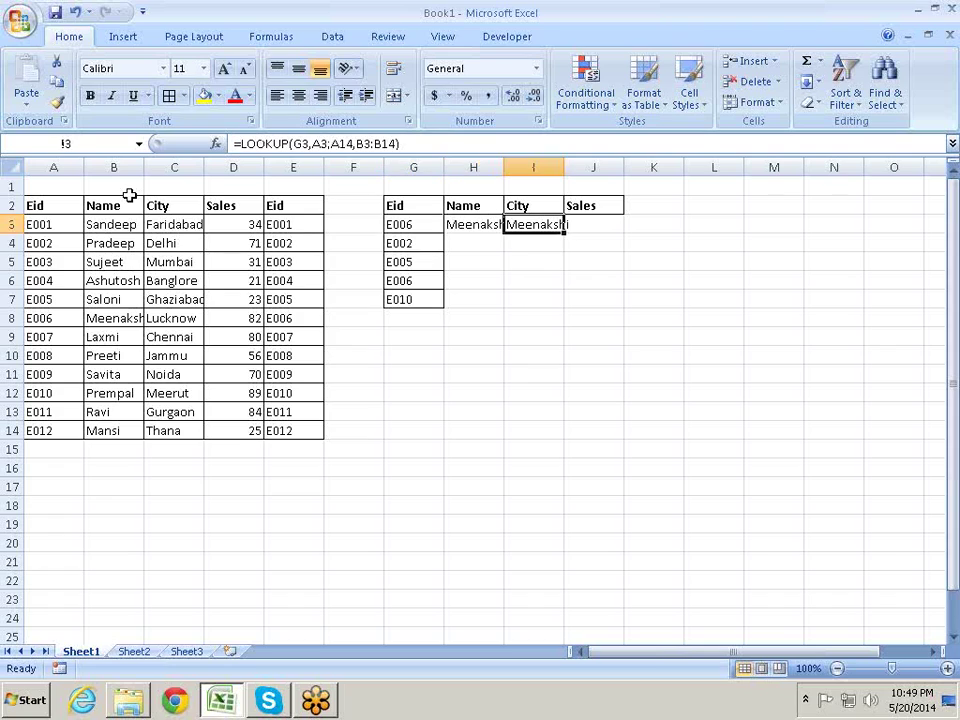
pyautogui.press('F2')
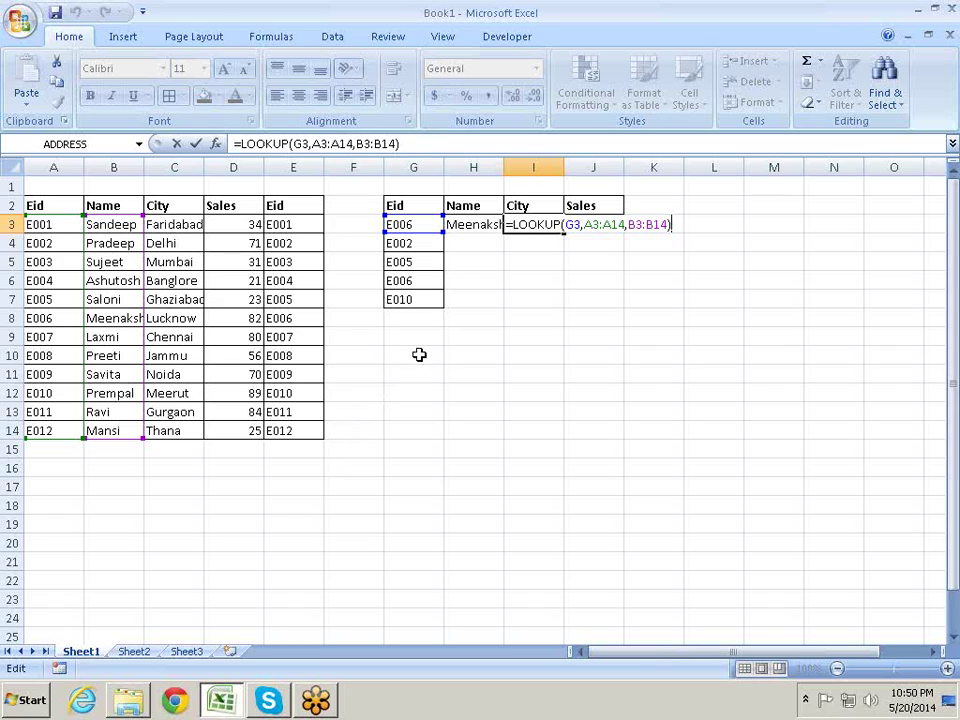
pyautogui.press('Return')
# - Set G3 back to E001 and move to the first Eid in A3
pyautogui.press('Up')
pyautogui.press('Left')
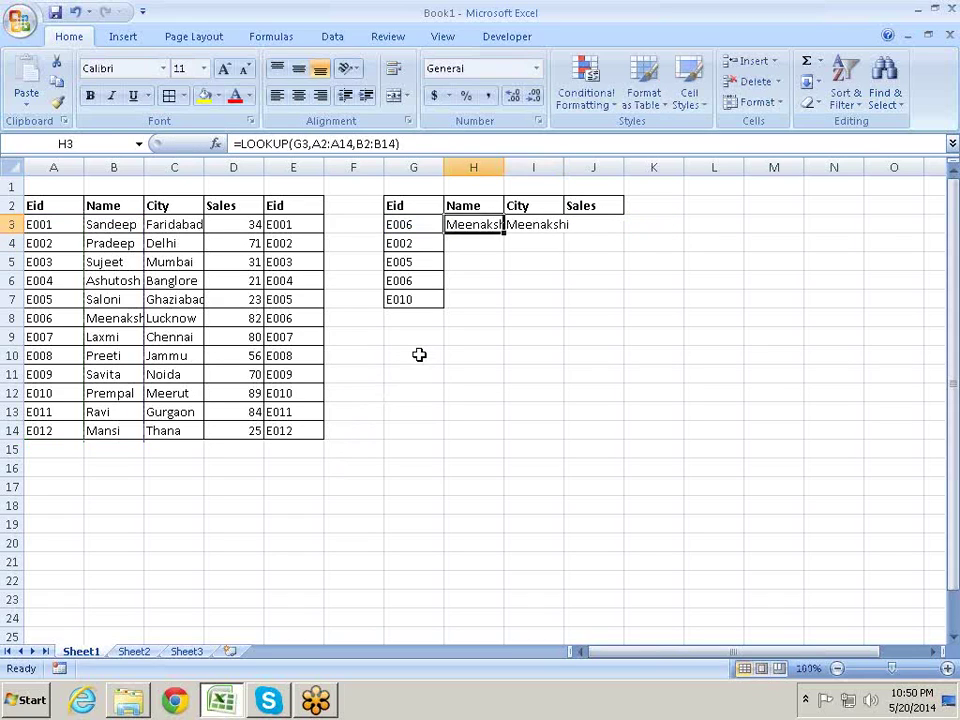
pyautogui.press('Left')
pyautogui.write('E00')
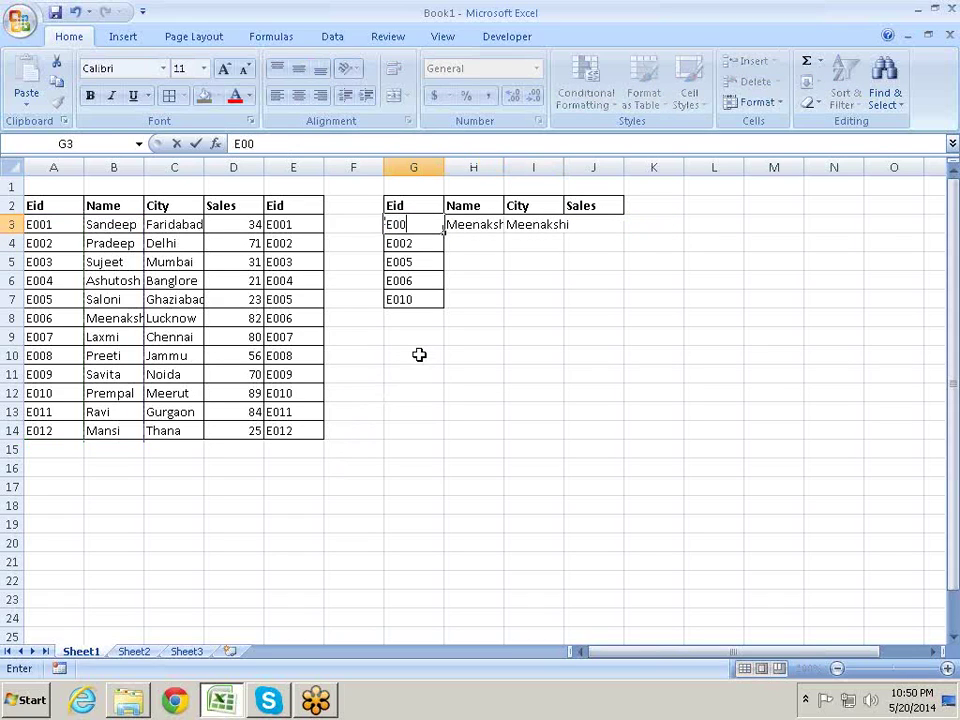
pyautogui.write('1')
pyautogui.press('Return')
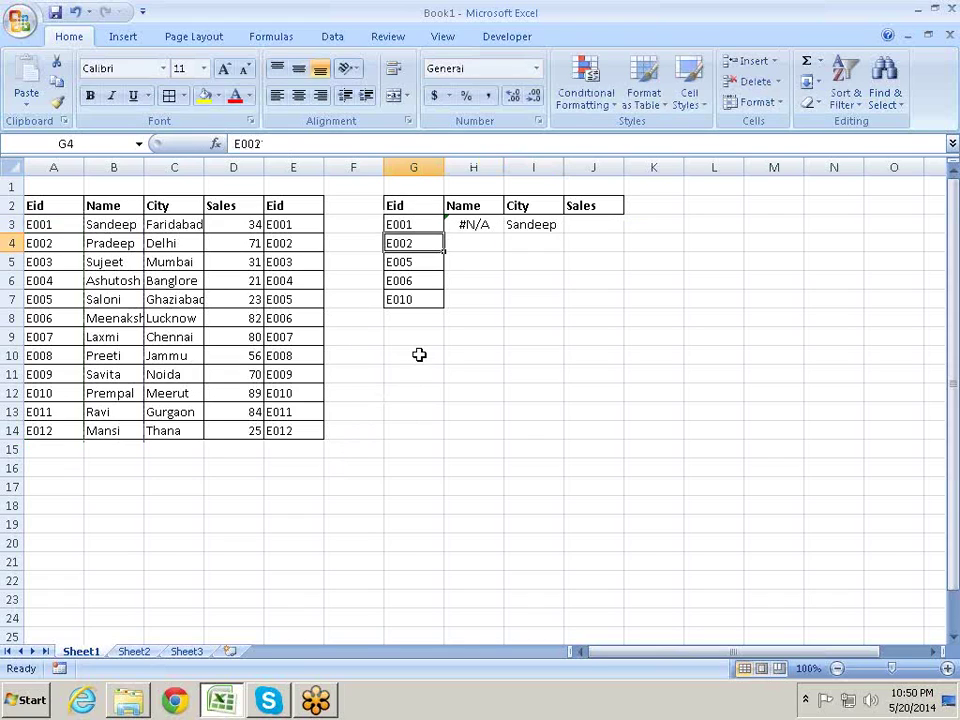
pyautogui.press('Up')
pyautogui.press('Left')
pyautogui.press('Home')
# - Copy E001 from A3 into G3
pyautogui.hotkey('ctrl', 'c')
pyautogui.press('Right')
pyautogui.press('Right')
pyautogui.press('Right')
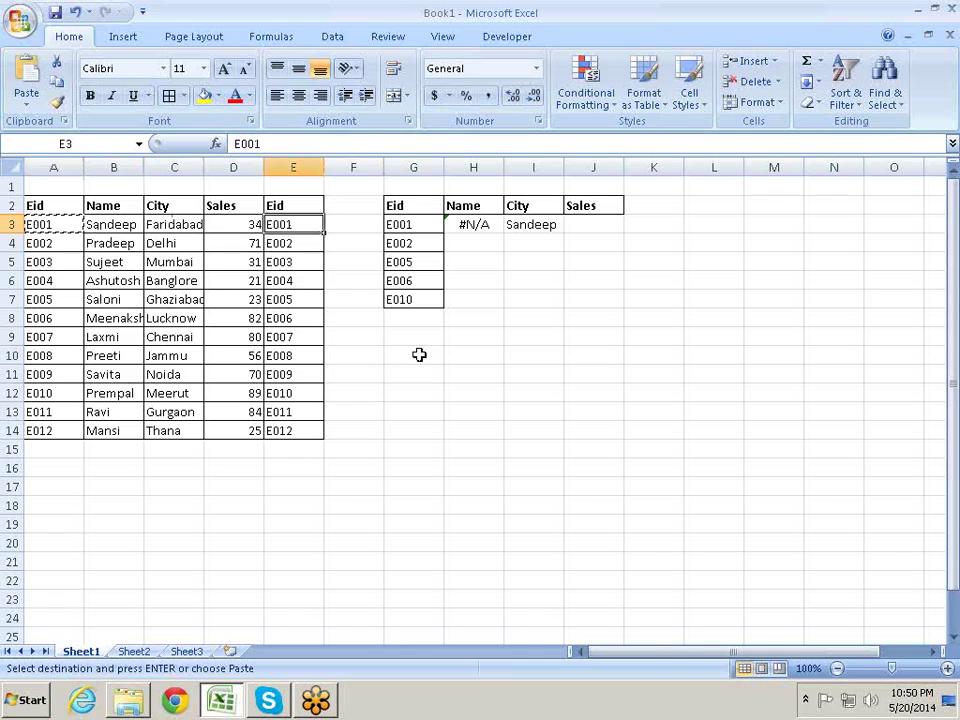
pyautogui.press('Right')
pyautogui.press('Right')
pyautogui.press('Return')
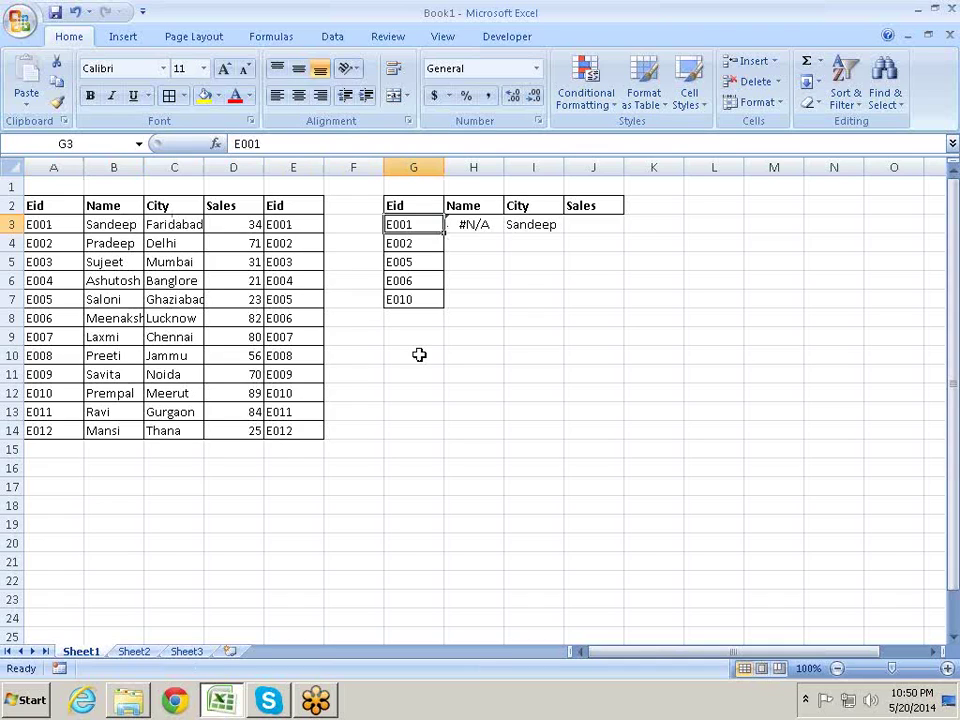
# - Change H3's result range from B2:B14 to B3:B14
pyautogui.press('Right')
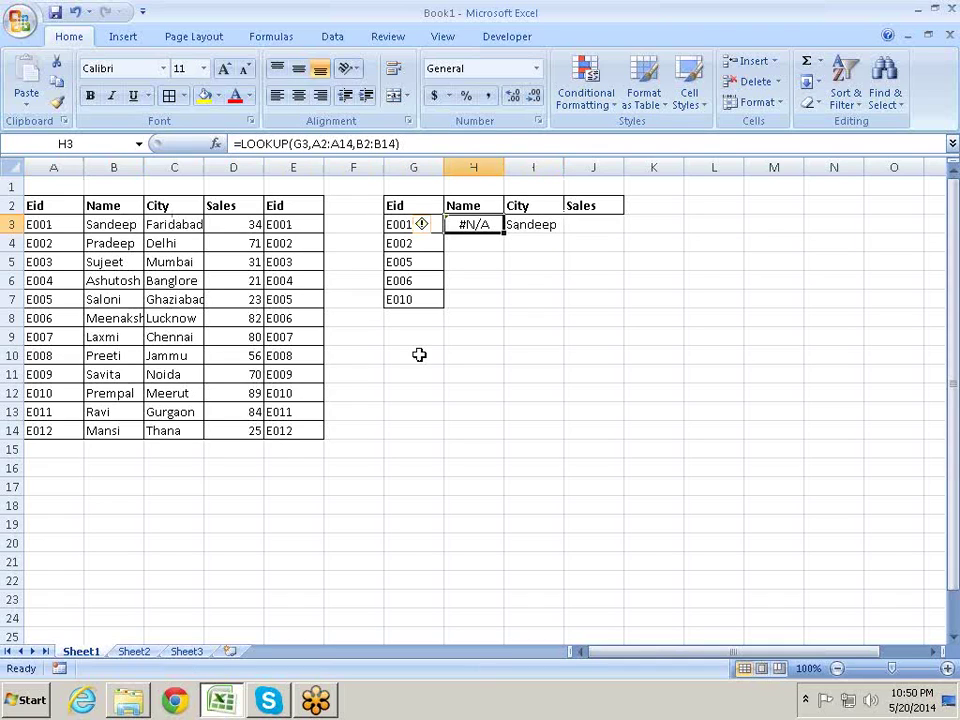
pyautogui.press('F2')
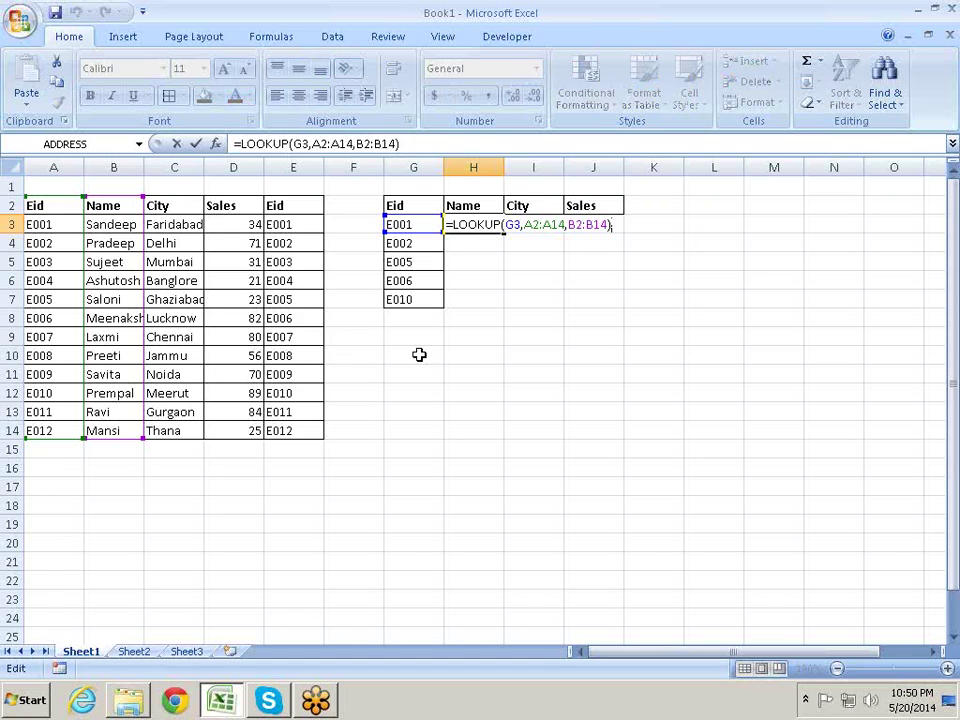
pyautogui.press('Left')
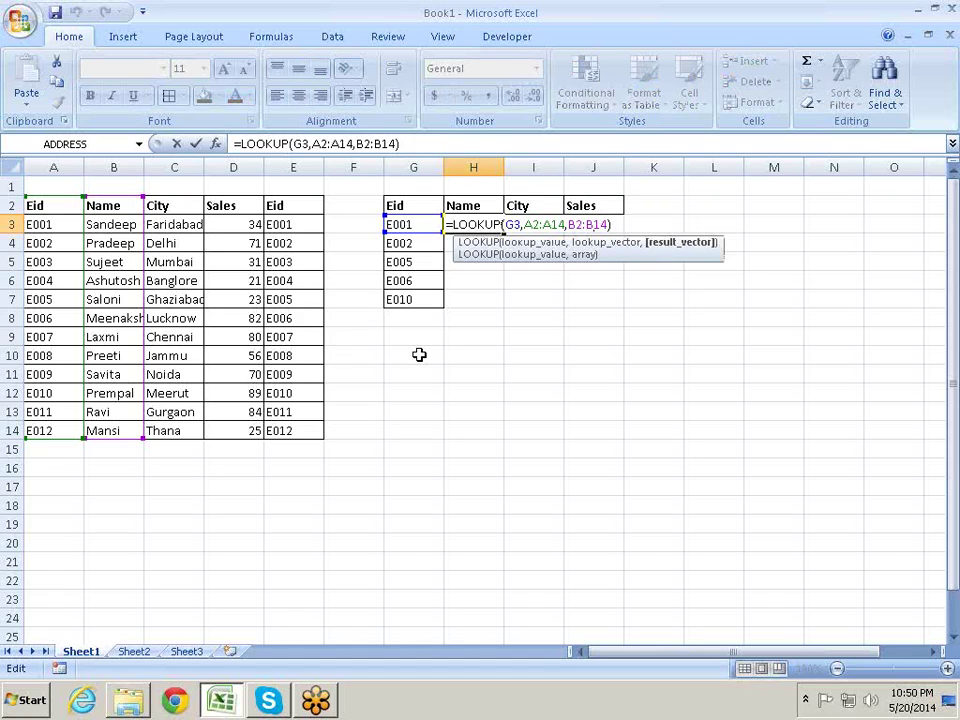
pyautogui.press('BackSpace')
pyautogui.write('3')
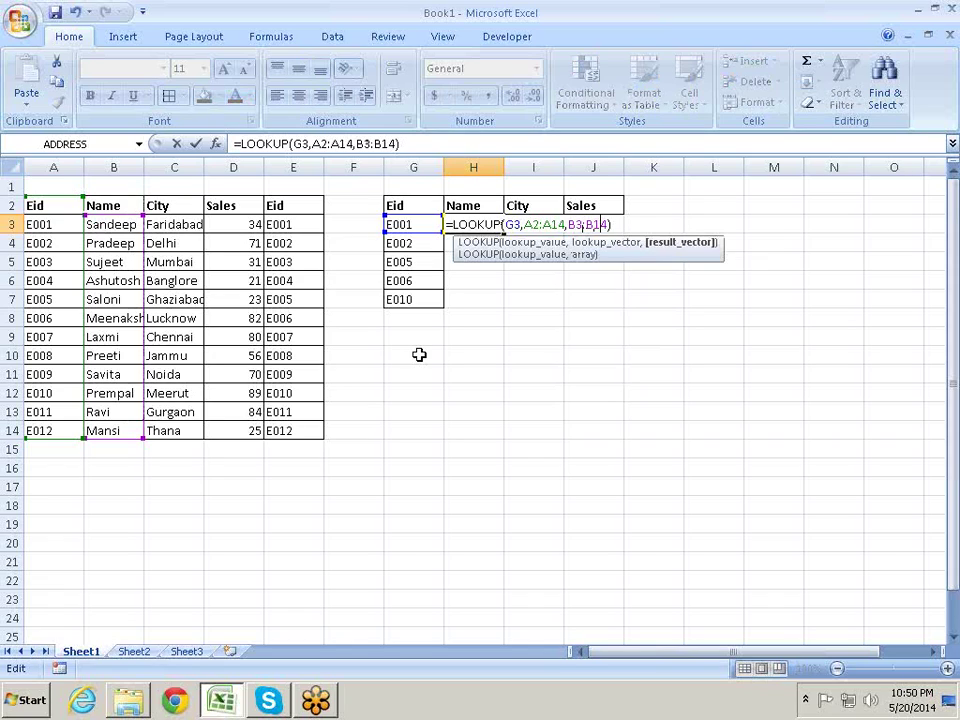
pyautogui.press('Return')
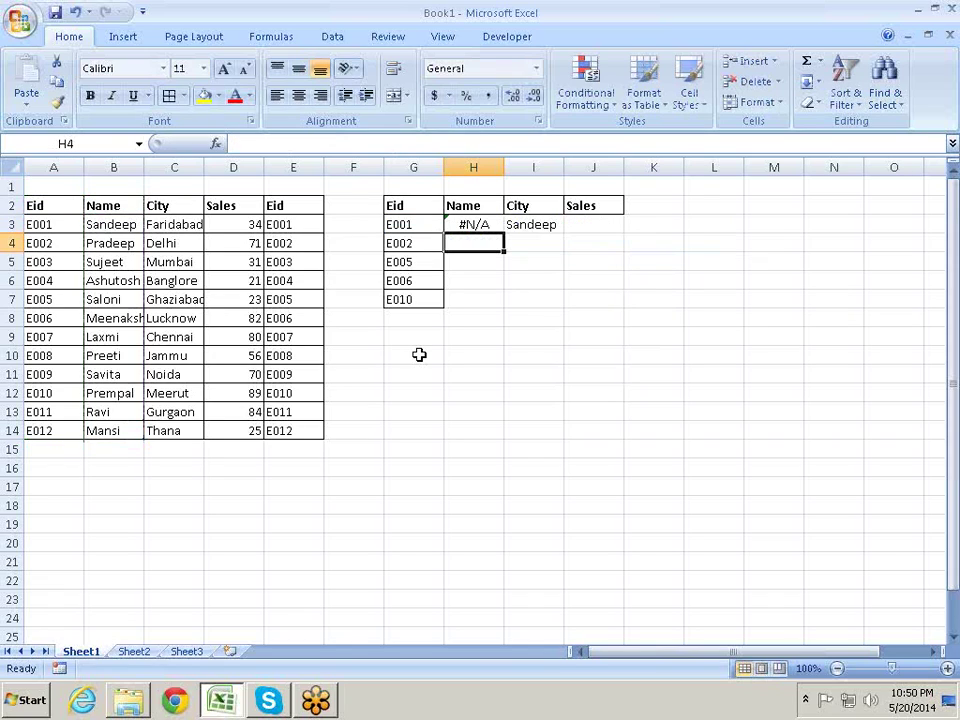
# - Change H3's lookup range from A2:A14 to A3:A14, so it returns Sandeep
pyautogui.press('Up')
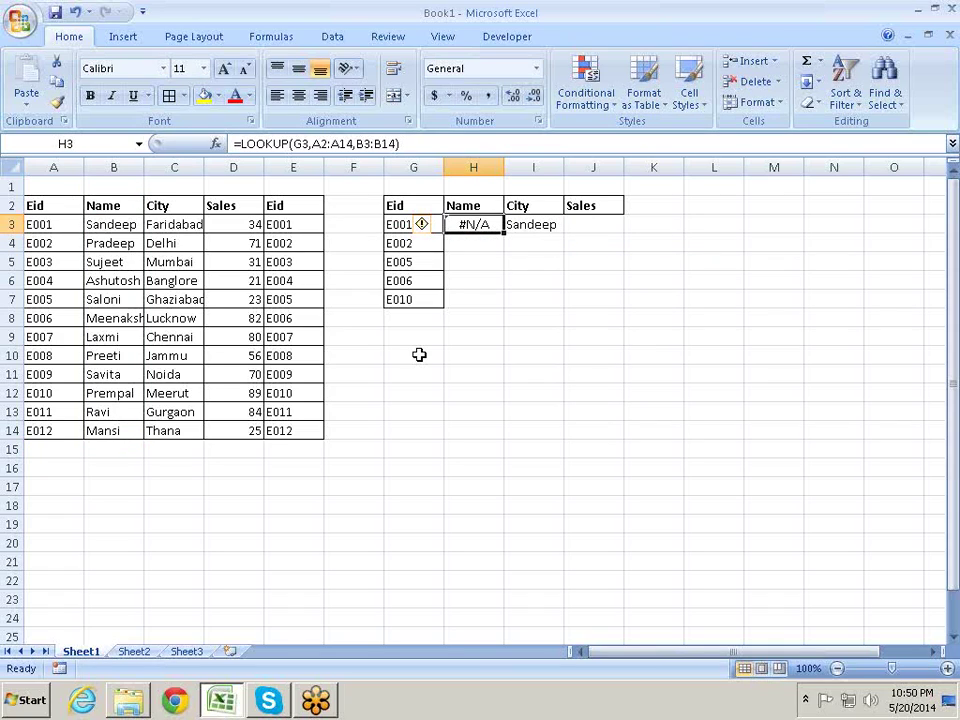
pyautogui.press('F2')
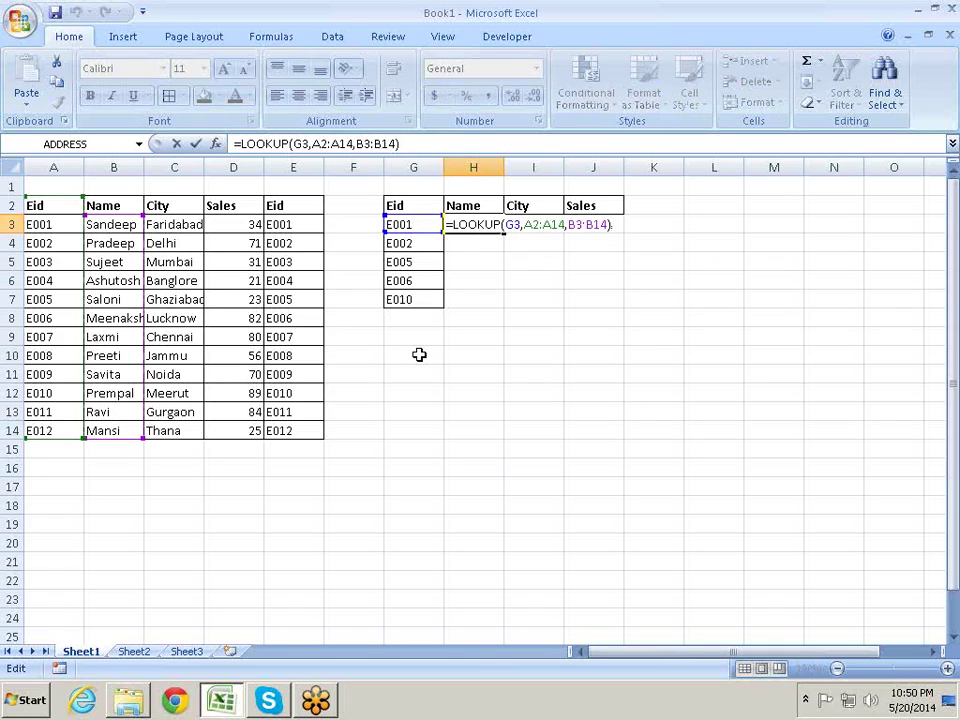
pyautogui.press('Left')
pyautogui.press('Left')
pyautogui.press('Left')
pyautogui.press('Left')
pyautogui.press('Left')
pyautogui.press('Left')
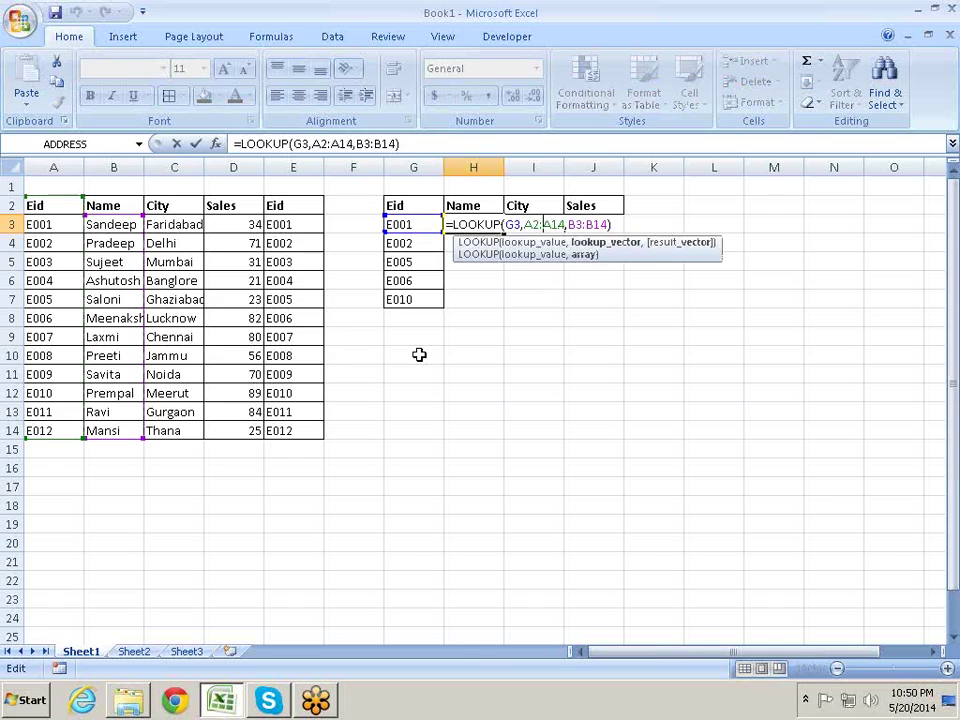
pyautogui.press('Left')
pyautogui.press('Left')
pyautogui.press('Left')
pyautogui.press('BackSpace')
pyautogui.write('3')
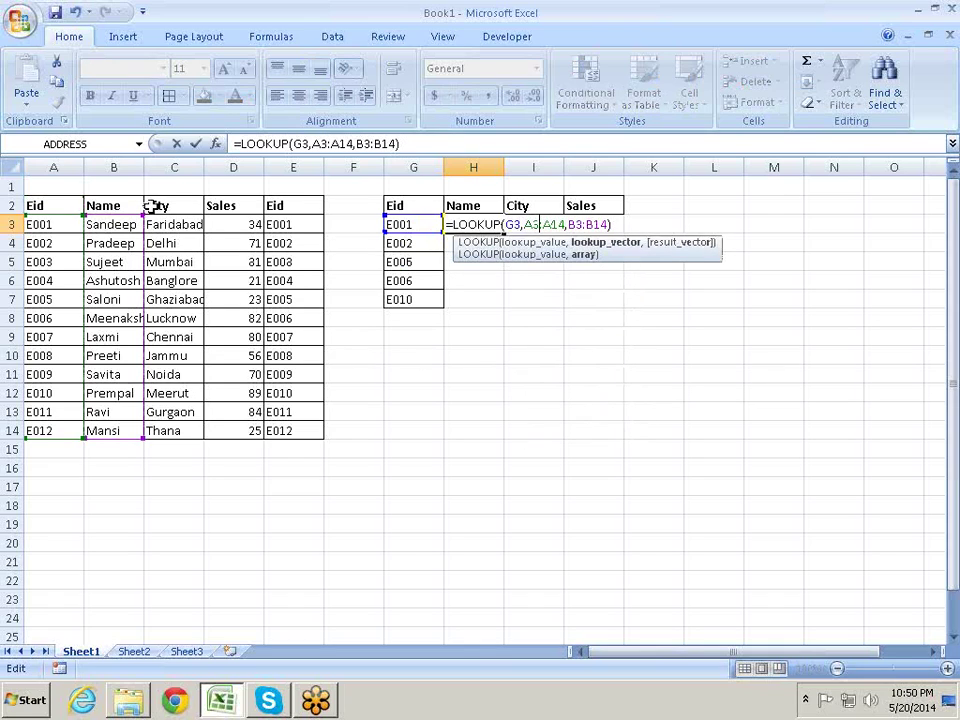
pyautogui.moveTo(88, 230); pyautogui.dragTo(86, 234)
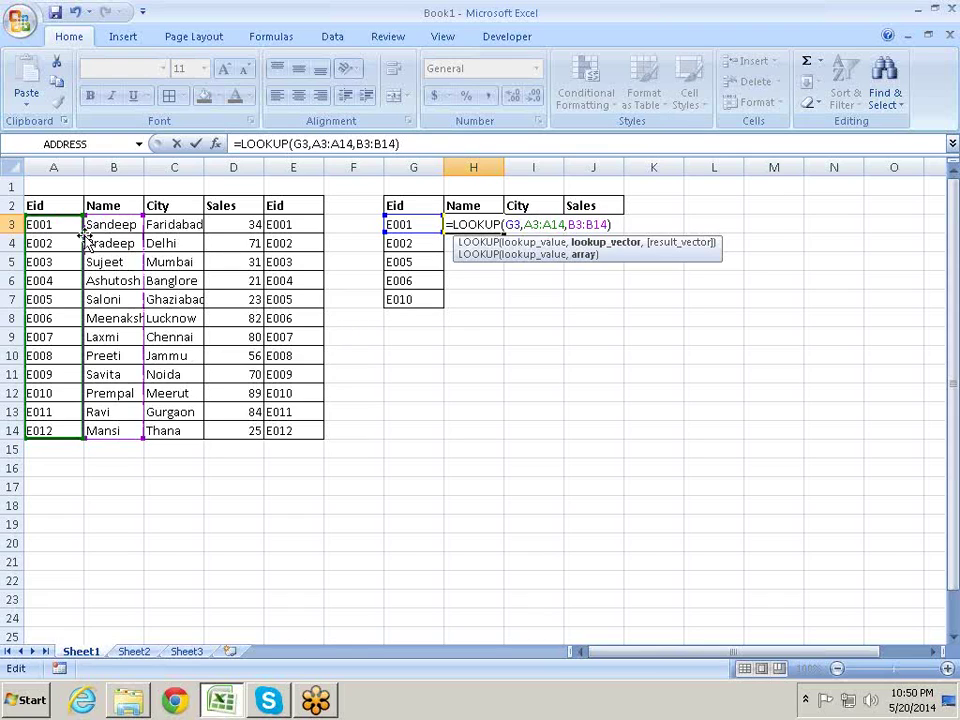
pyautogui.press('Return')
pyautogui.press('Up')
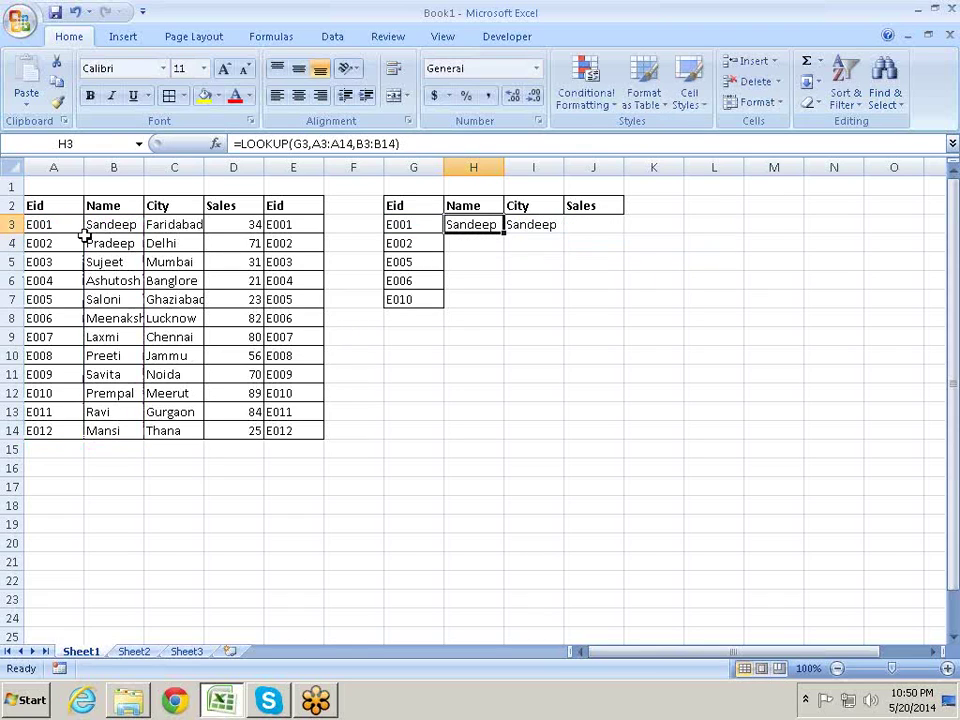
pyautogui.press('Right')
# - Clear the City cell I3 and enter e as the test value in G3
pyautogui.press('Delete')
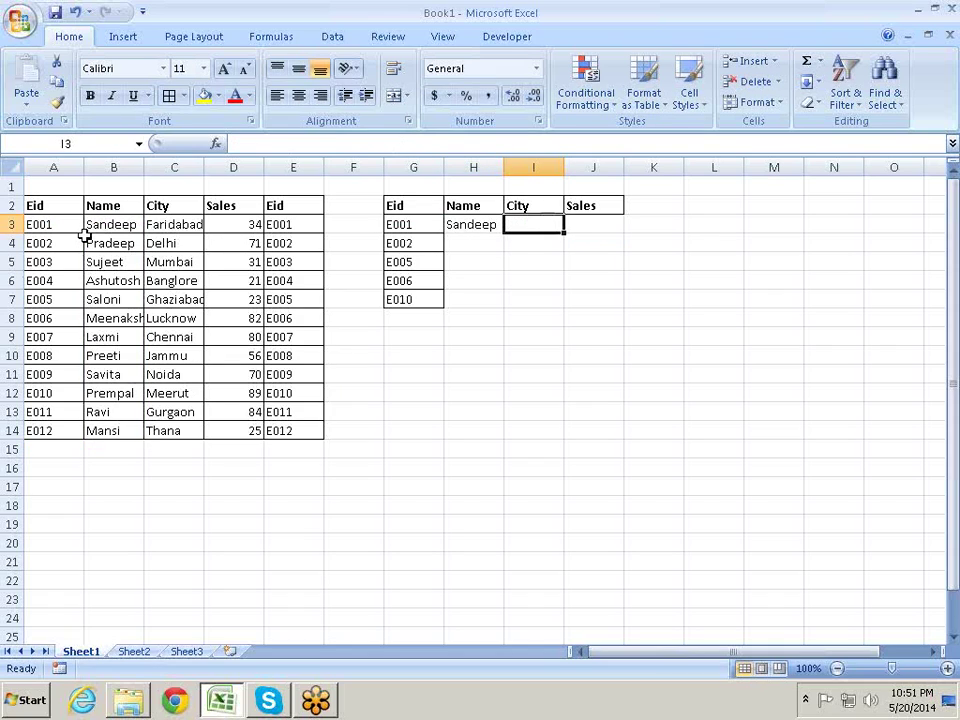
pyautogui.press('Left')
pyautogui.press('Left')
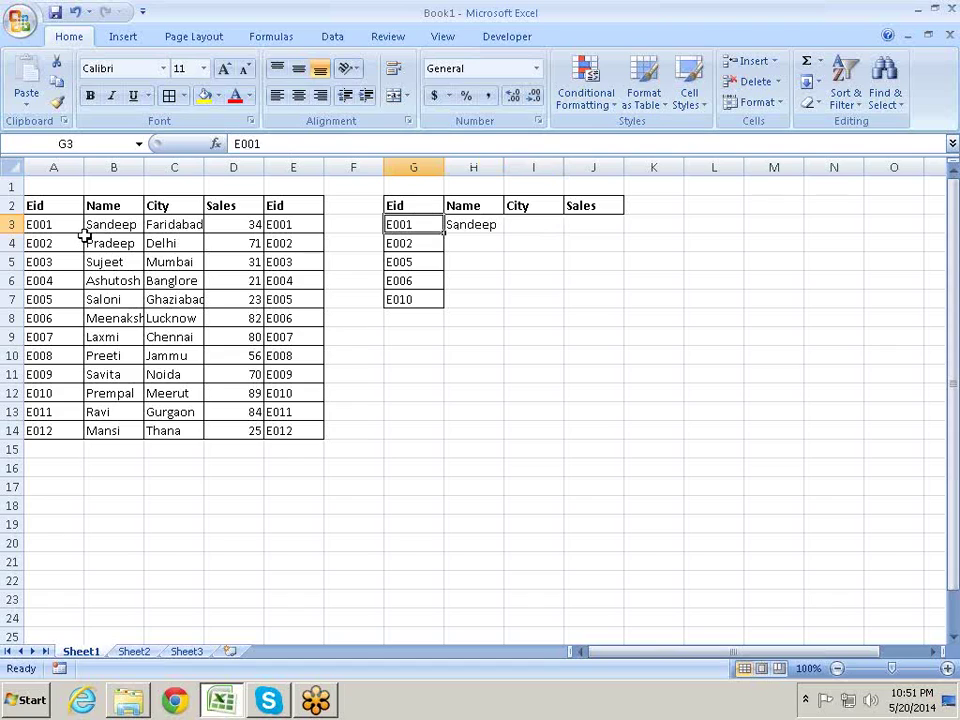
pyautogui.write('e')
pyautogui.press('Return')
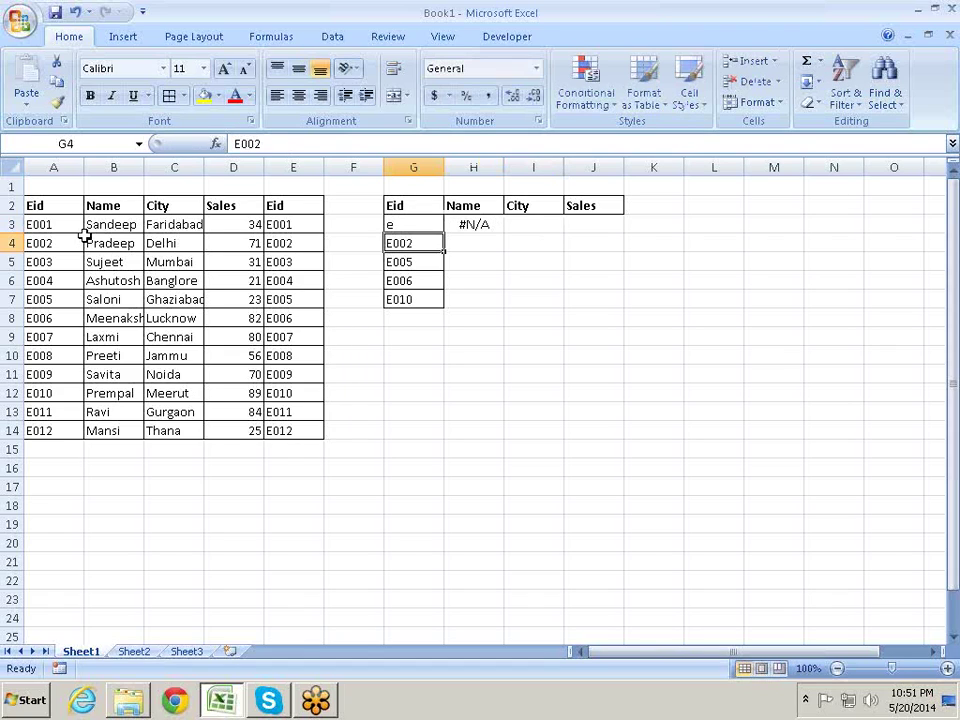
# - Overtype G3 with eid, then Eid, so H3's Name lookup returns Mansi
pyautogui.press('Up')
pyautogui.write('e')
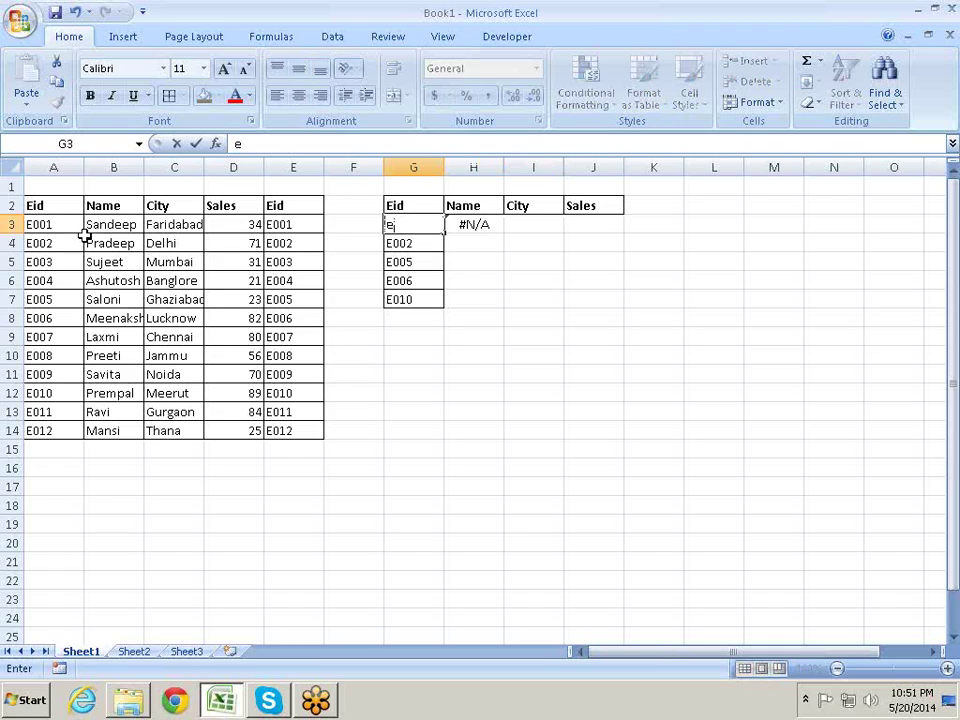
pyautogui.write('id')
pyautogui.press('Return')
pyautogui.press('Up')
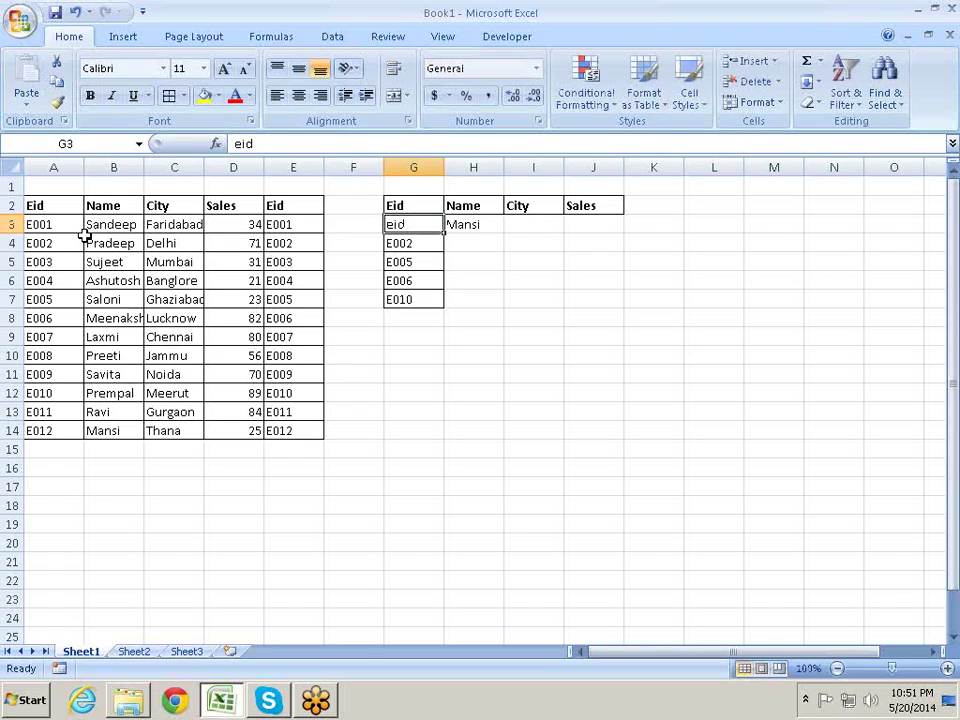
pyautogui.write('E')
pyautogui.write('id')
pyautogui.press('Return')
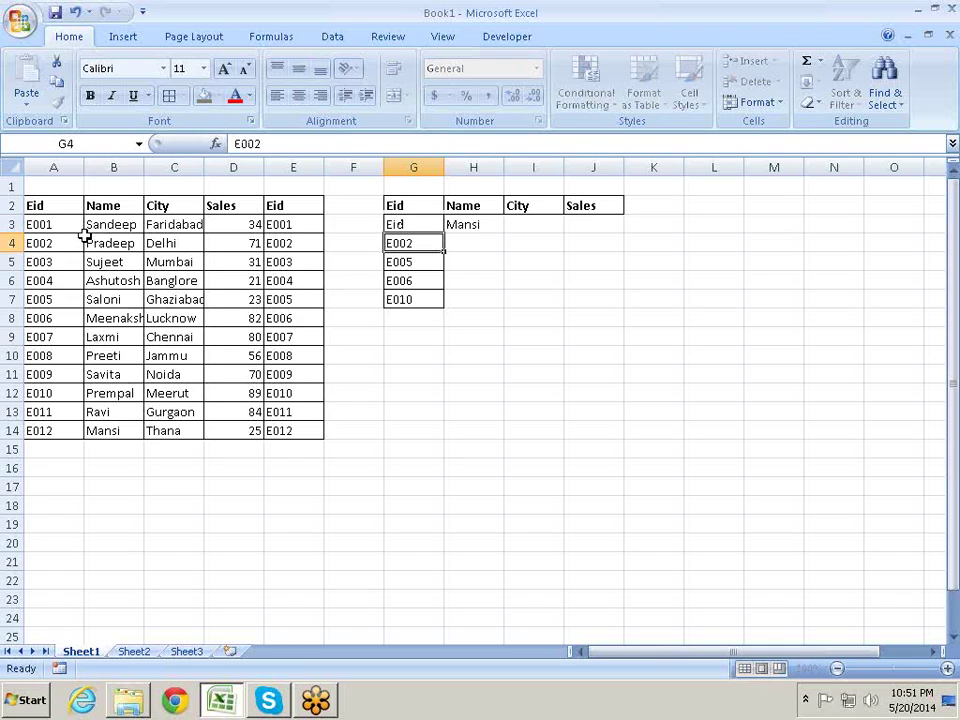
pyautogui.press('Up')
pyautogui.press('Right')
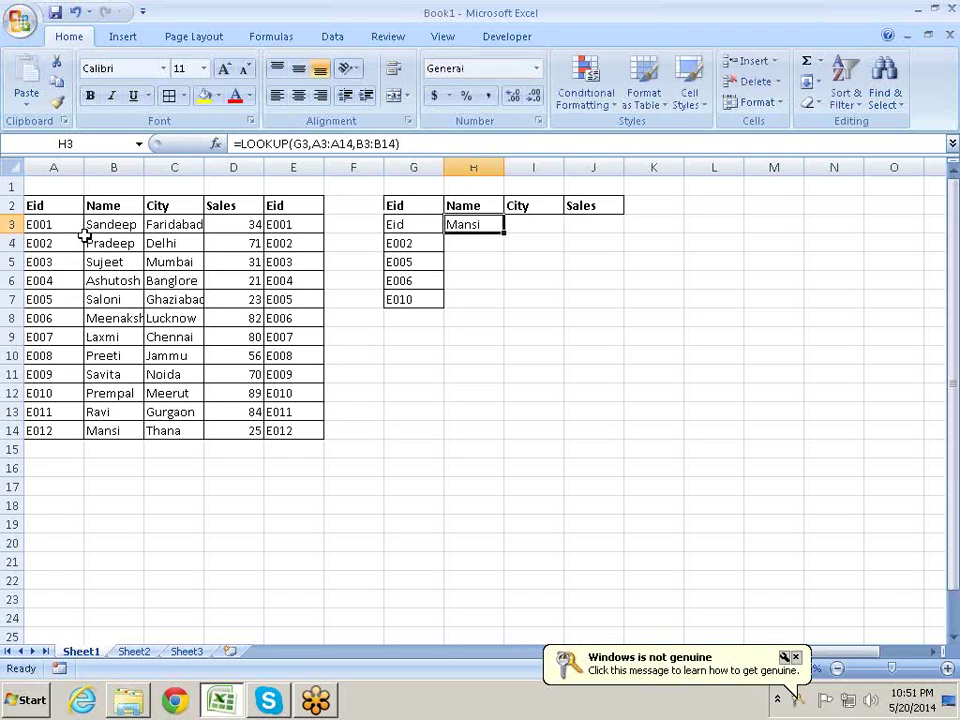
pyautogui.press('F2')
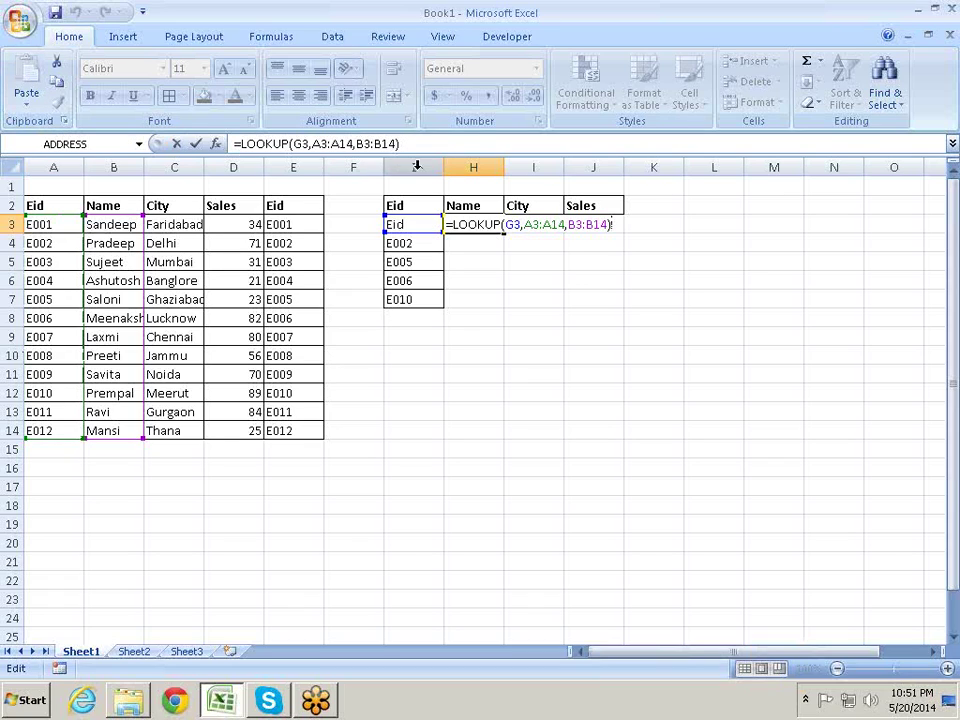
# - Open the Excel Help topic for the LOOKUP function, maximized
pyautogui.click(222, 145)
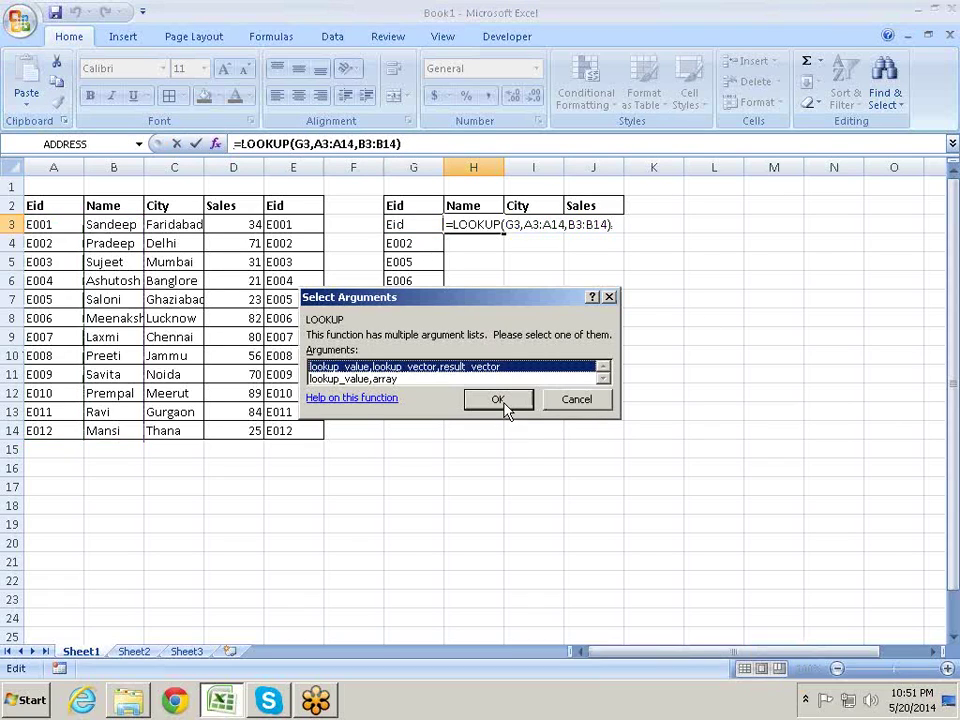
pyautogui.click(377, 401)
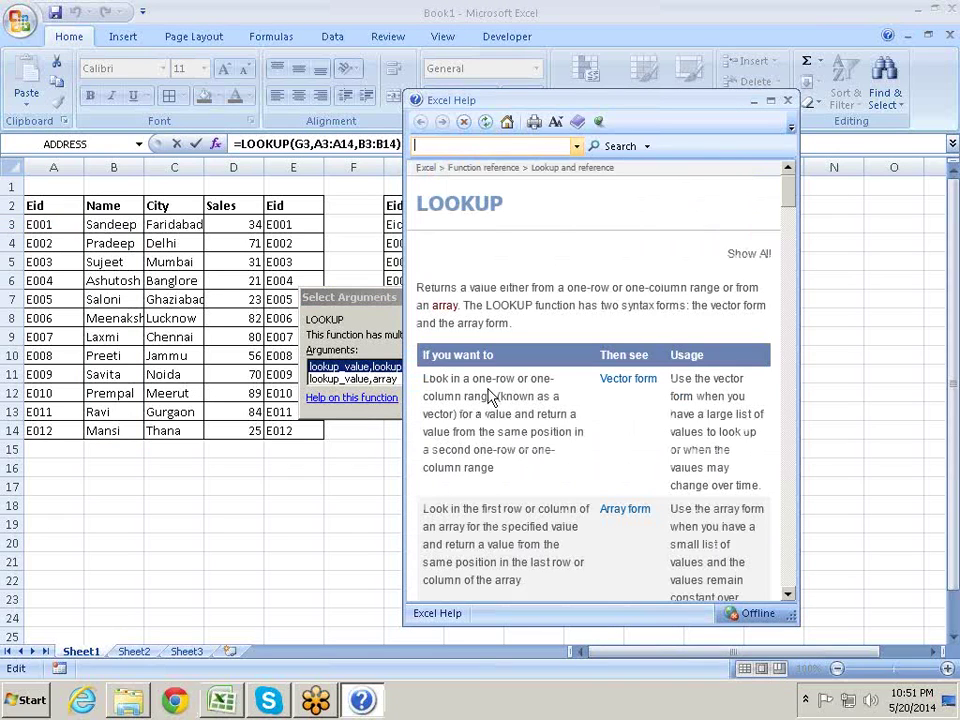
pyautogui.click(770, 100)
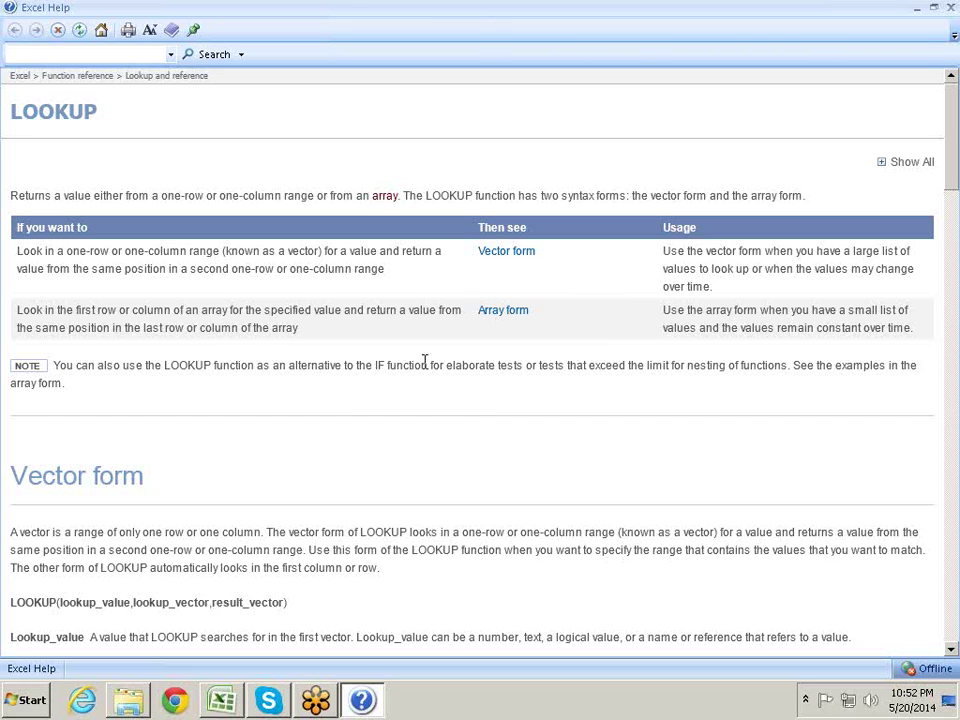
# - Study the vector-form sample formulas in the Example table, then return to Excel
pyautogui.scroll(-3, 423, 367)
pyautogui.scroll(-4, 423, 366)
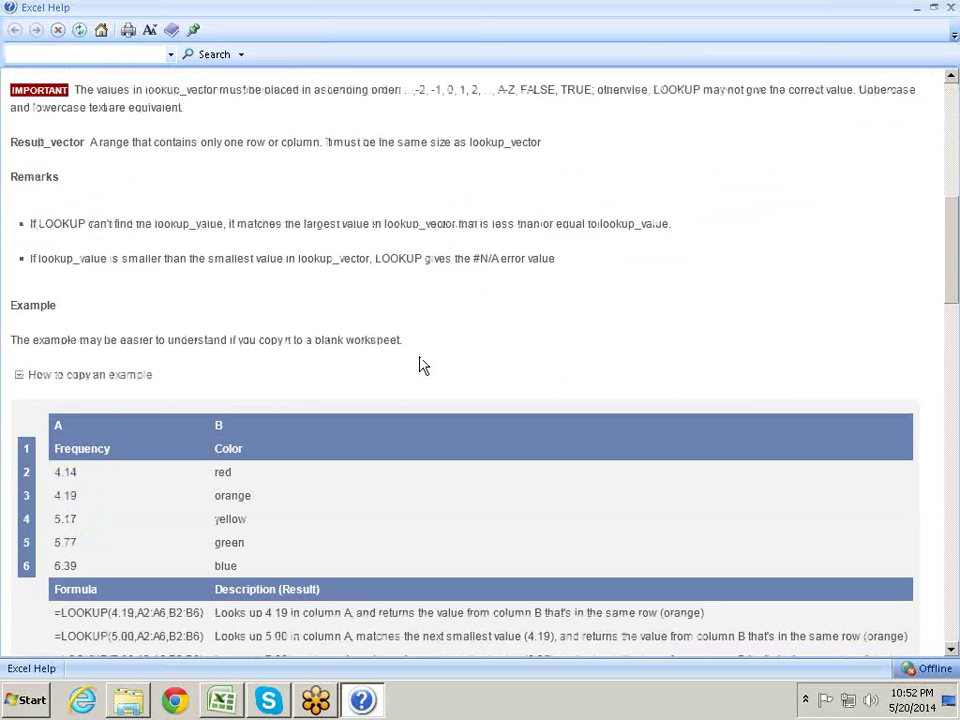
pyautogui.scroll(-2, 423, 367)
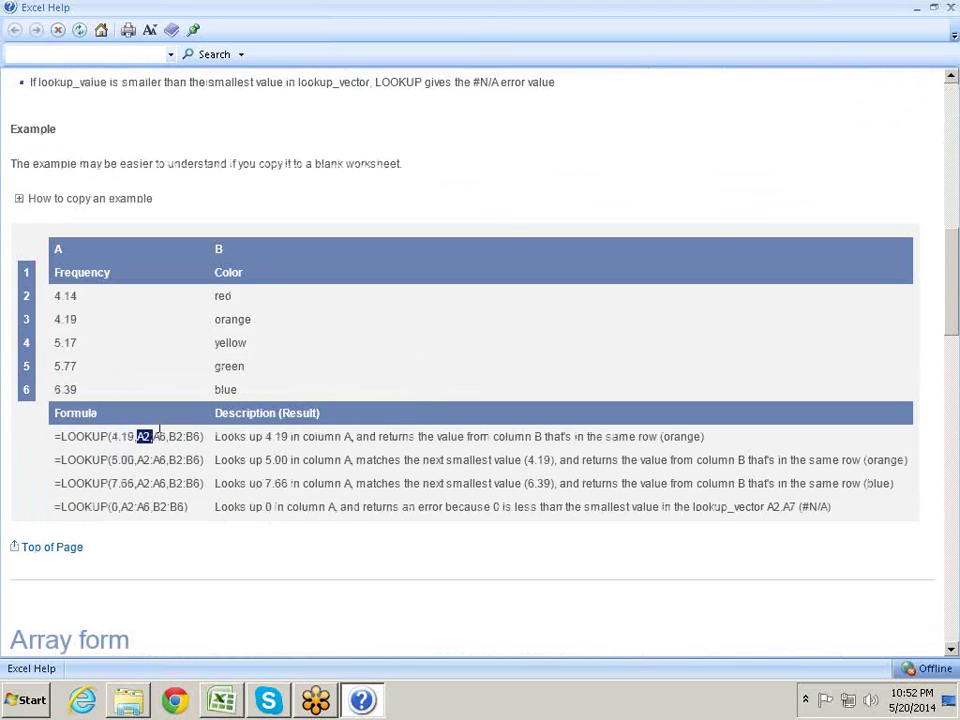
pyautogui.moveTo(138, 436); pyautogui.dragTo(203, 437)
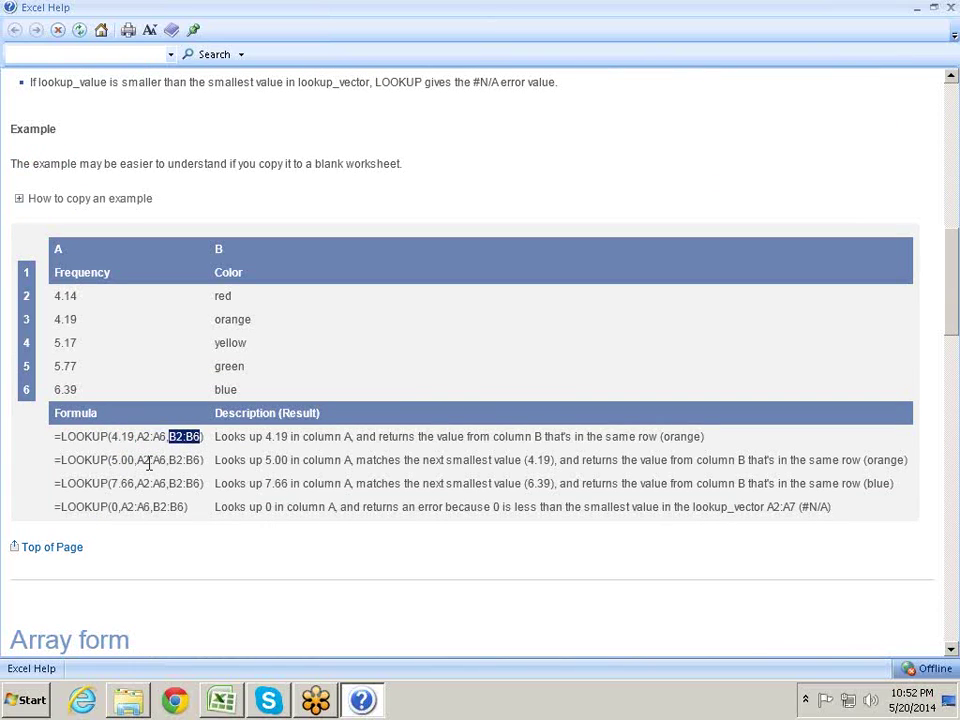
pyautogui.click(170, 459)
pyautogui.scroll(-3, 294, 405)
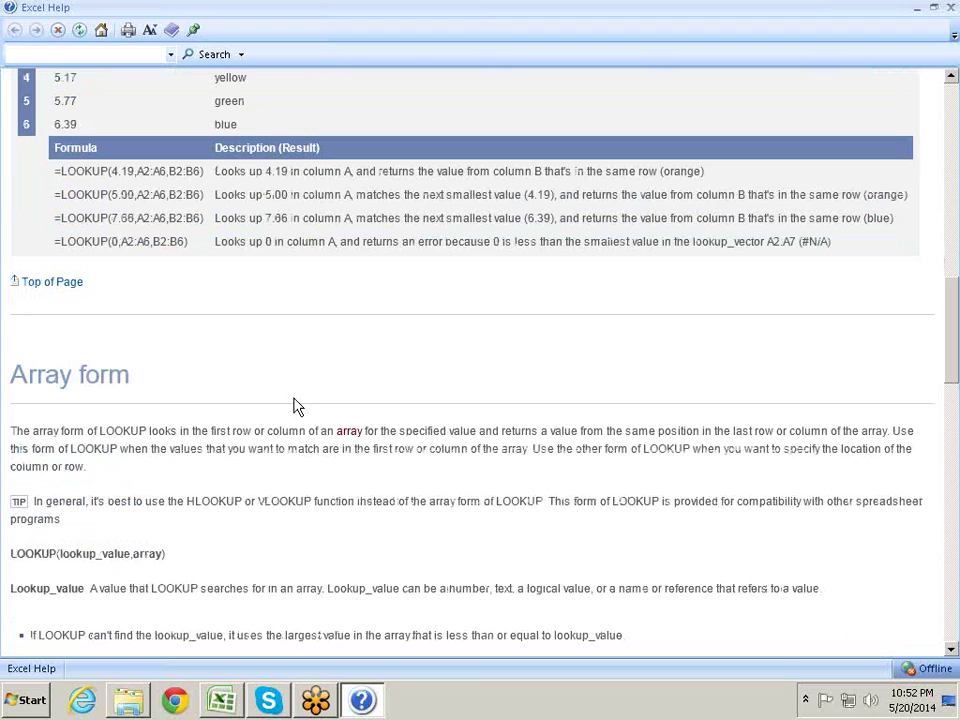
pyautogui.scroll(1, 294, 405)
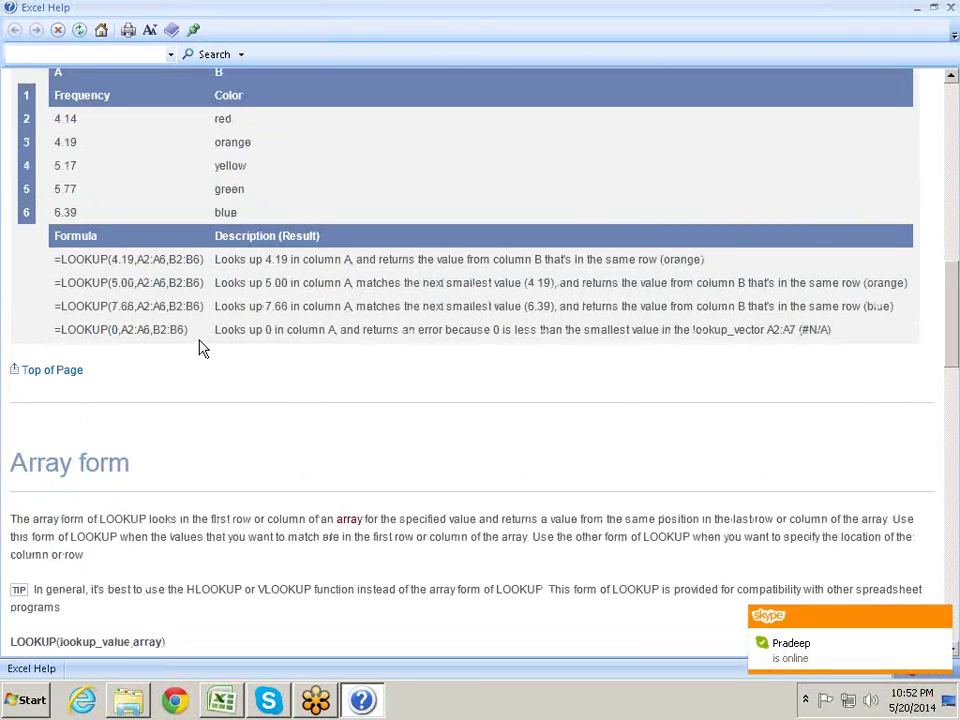
pyautogui.hotkey('alt', 'Tab')
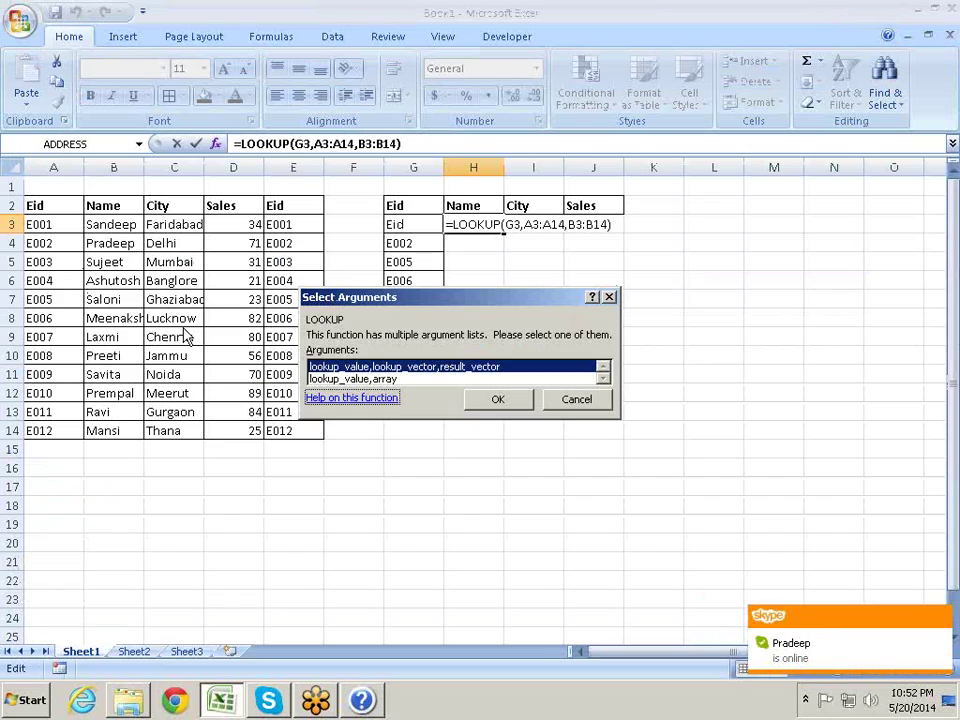
# - Accept the vector form for H3's LOOKUP and change header A2 to E013
pyautogui.press('Return')
pyautogui.press('Return')
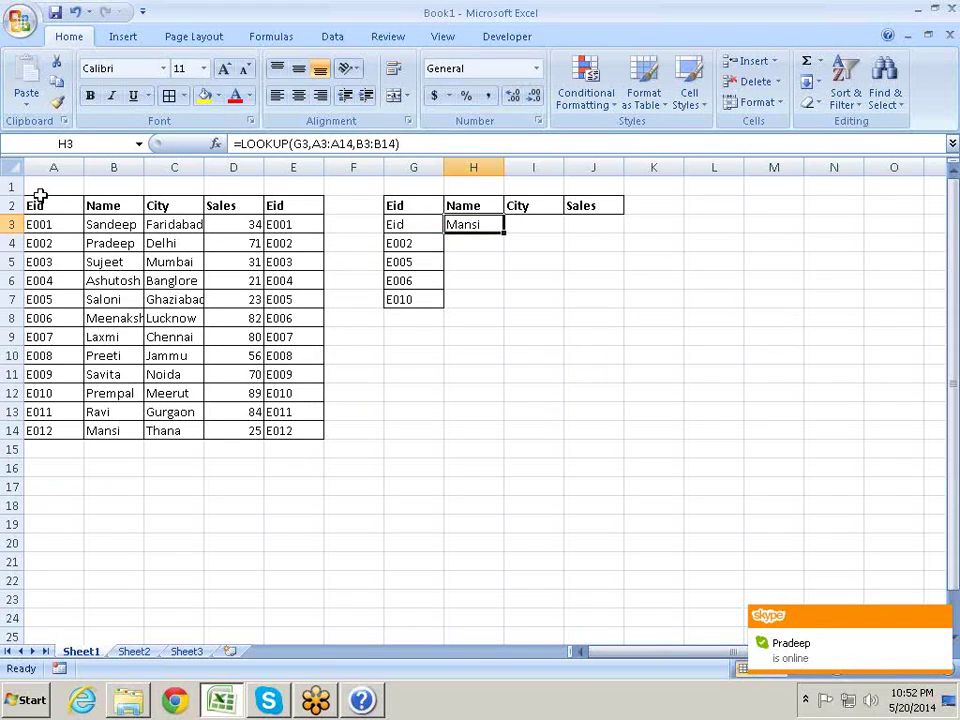
pyautogui.click(40, 195)
pyautogui.click(47, 199)
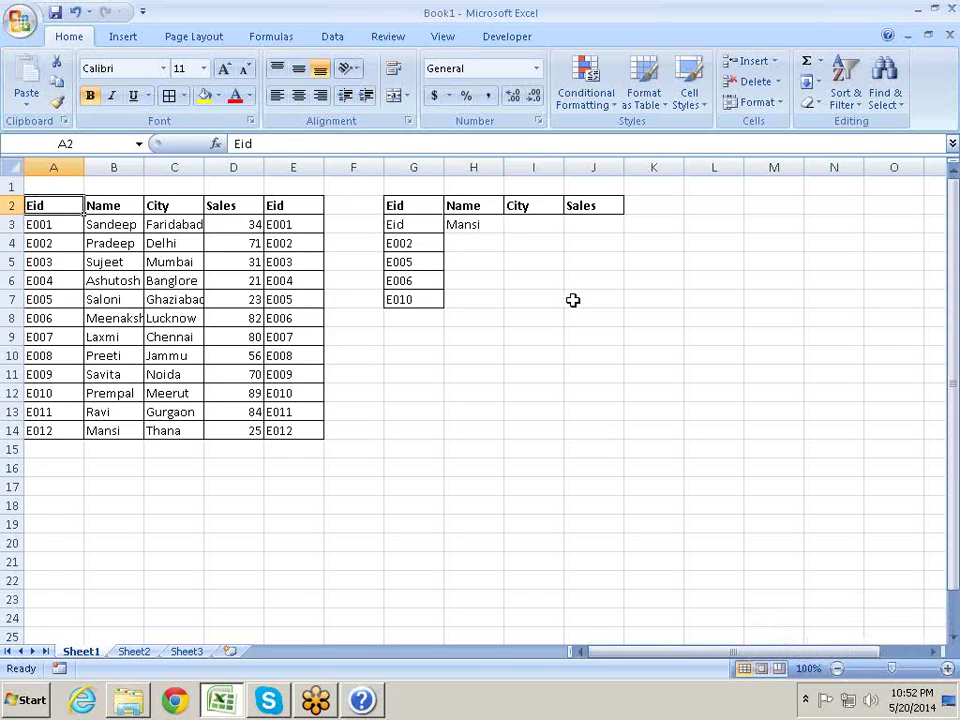
pyautogui.write('E')
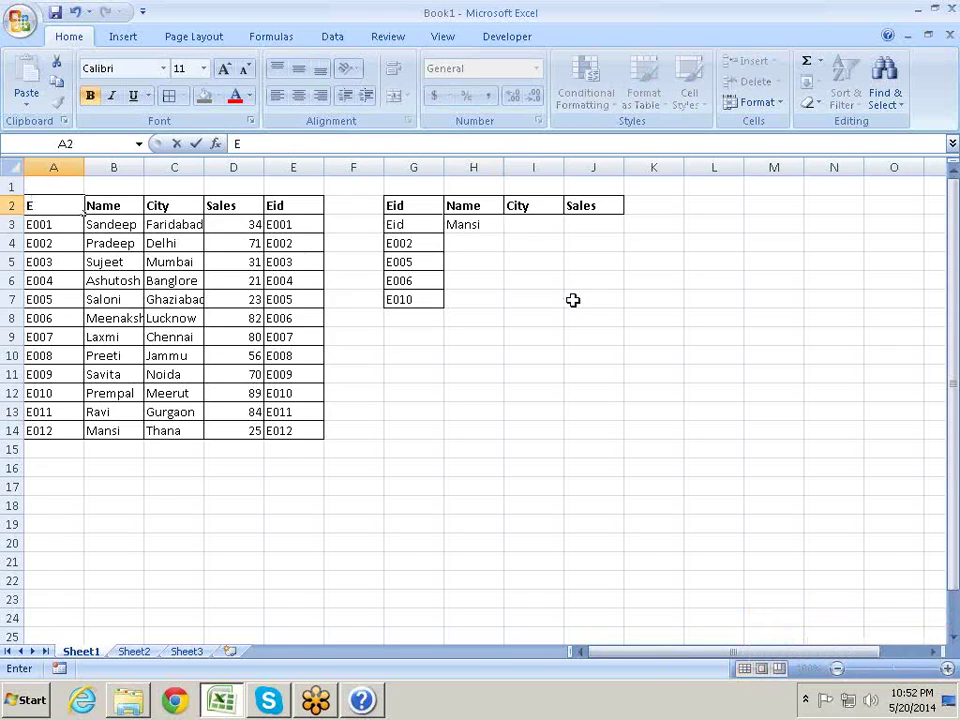
pyautogui.write('013')
pyautogui.press('Return')
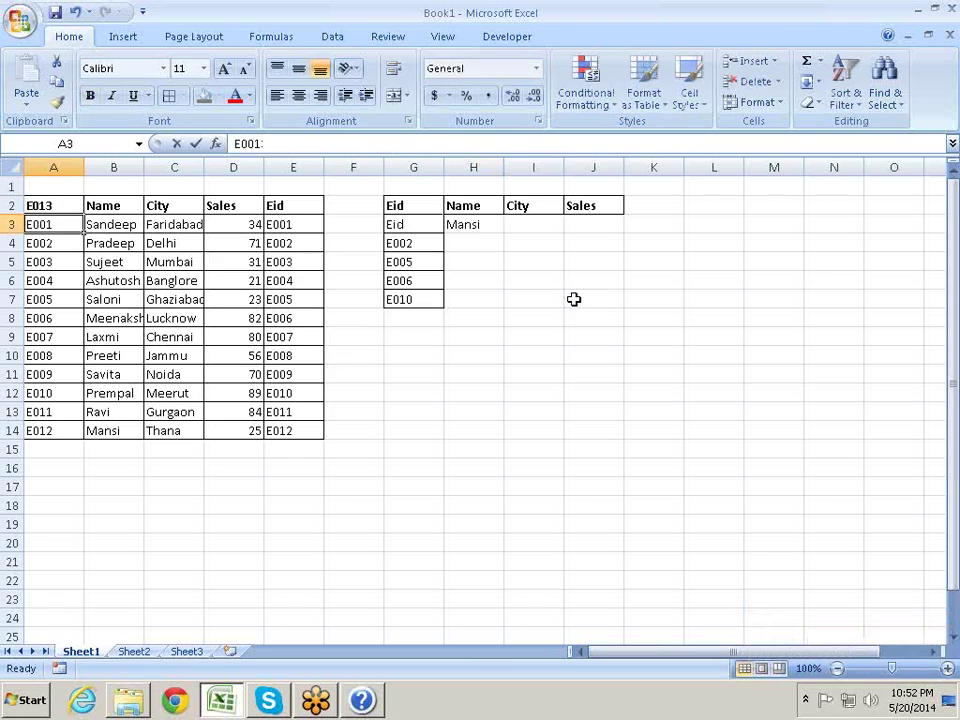
# - Reopen H3's =LOOKUP(G3,A3:A14,B3:B14) formula for editing
pyautogui.press('Right')
pyautogui.press('Right')
pyautogui.press('Right')
pyautogui.press('Right')
pyautogui.press('Right')
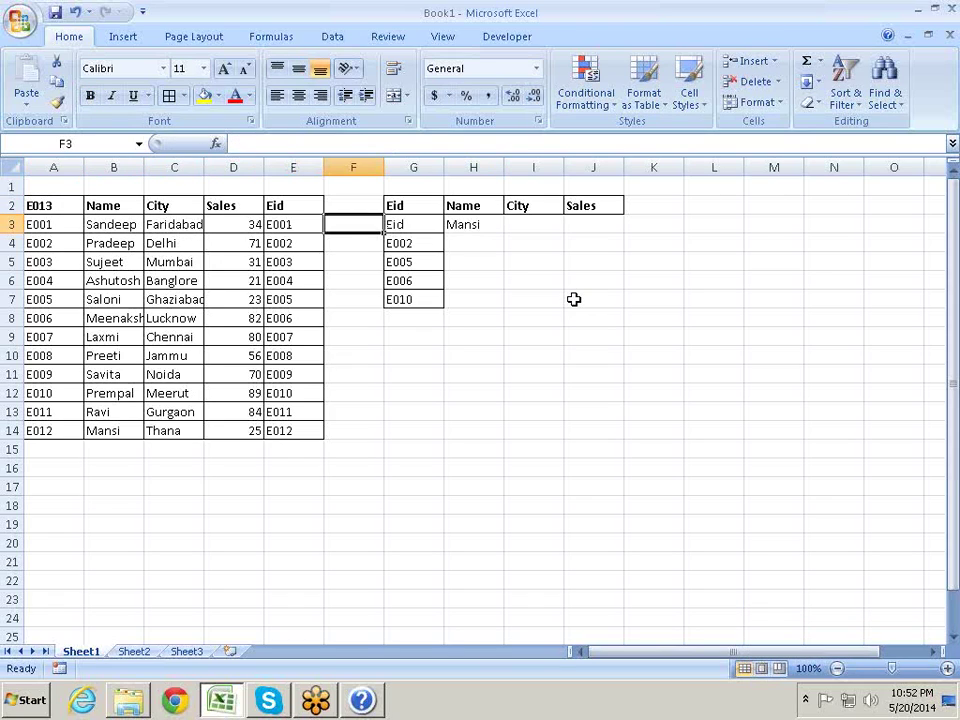
pyautogui.press('Right')
pyautogui.press('Right')
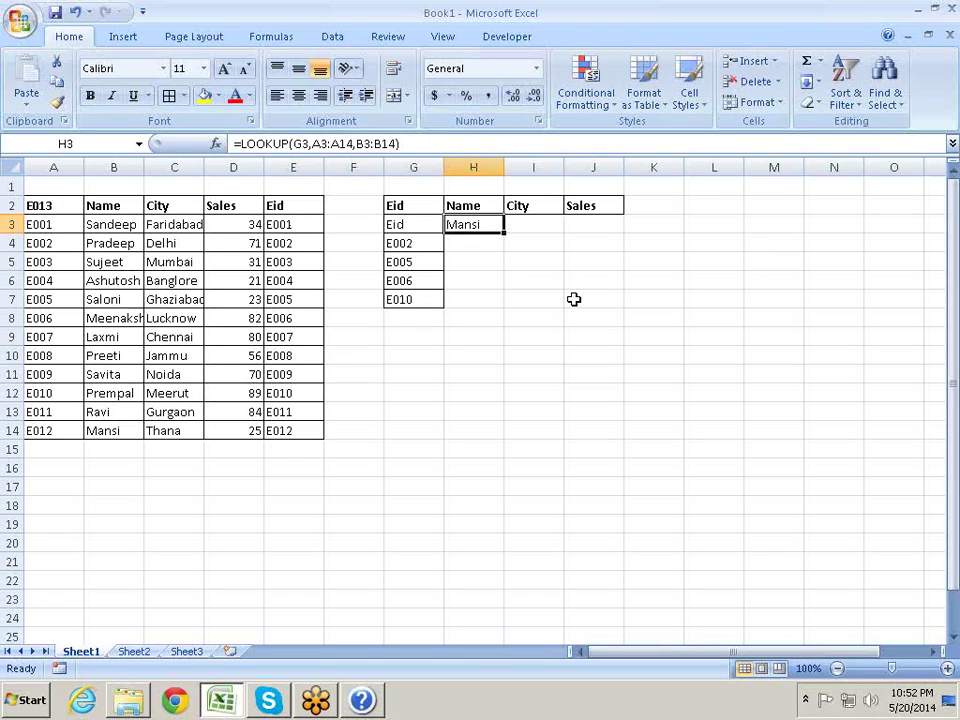
pyautogui.press('F2')
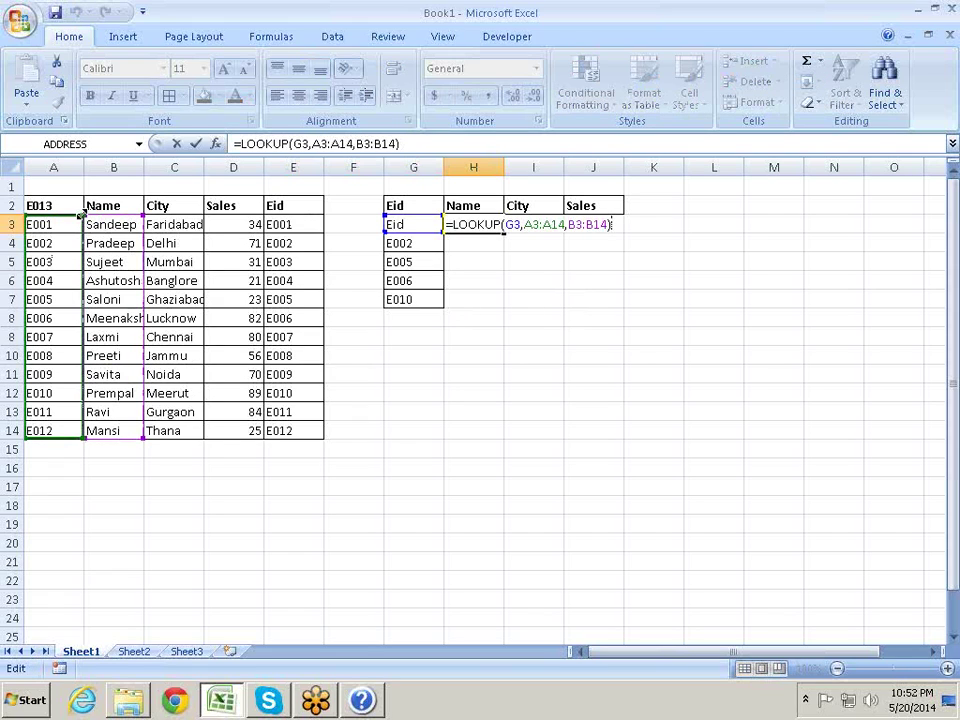
# - Extend H3's LOOKUP ranges to =LOOKUP(G3,A2:A14,B2:B14)
pyautogui.click(80, 207)
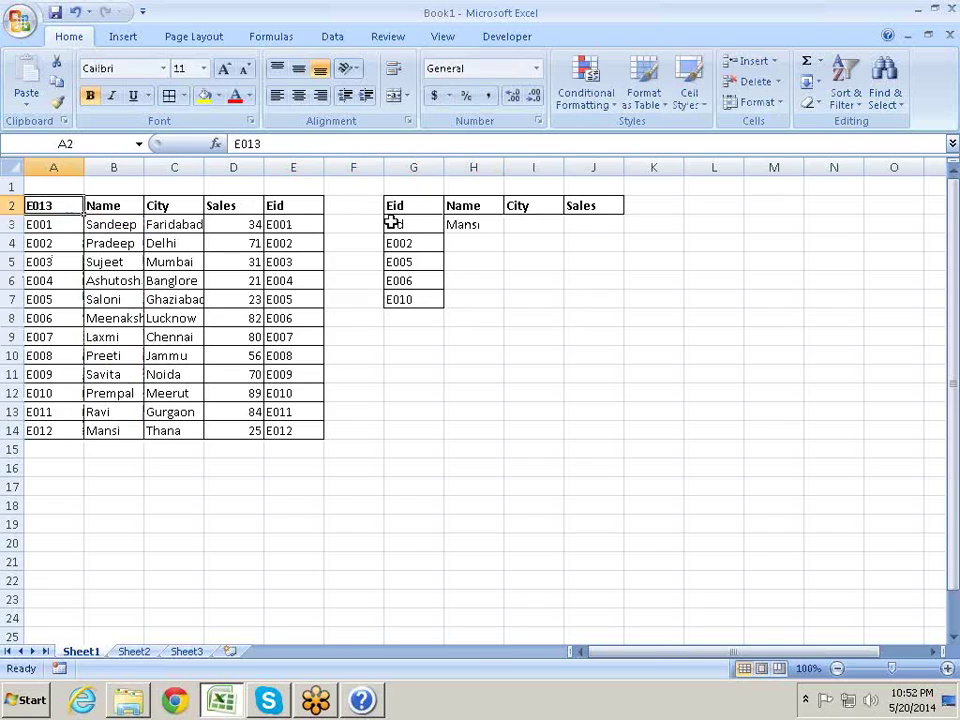
pyautogui.click(454, 223)
pyautogui.press('F2')
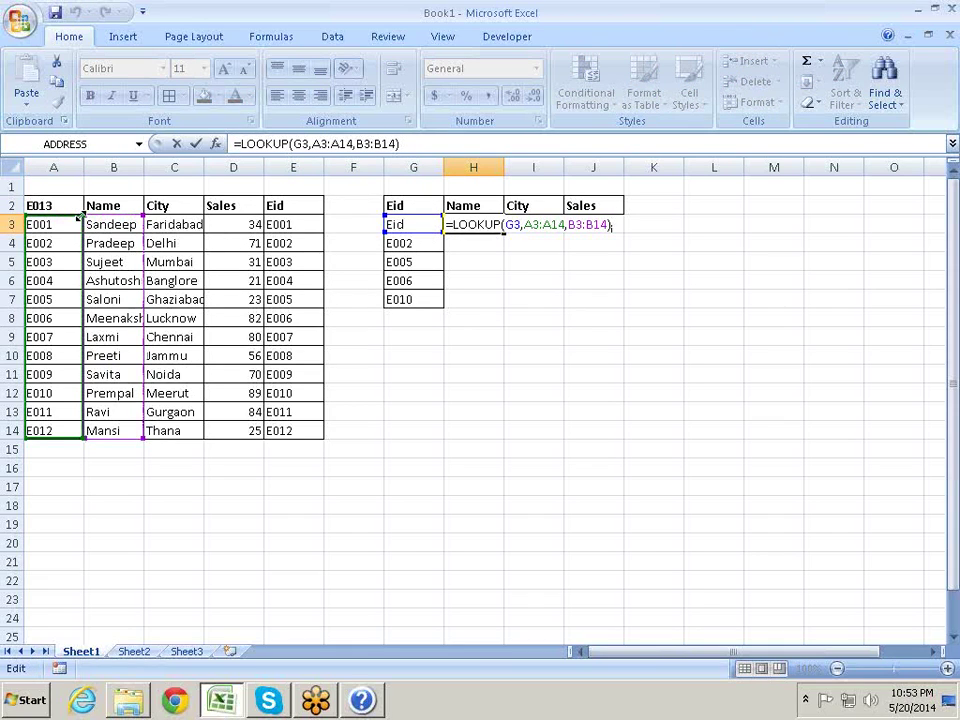
pyautogui.moveTo(79, 216); pyautogui.dragTo(79, 198)
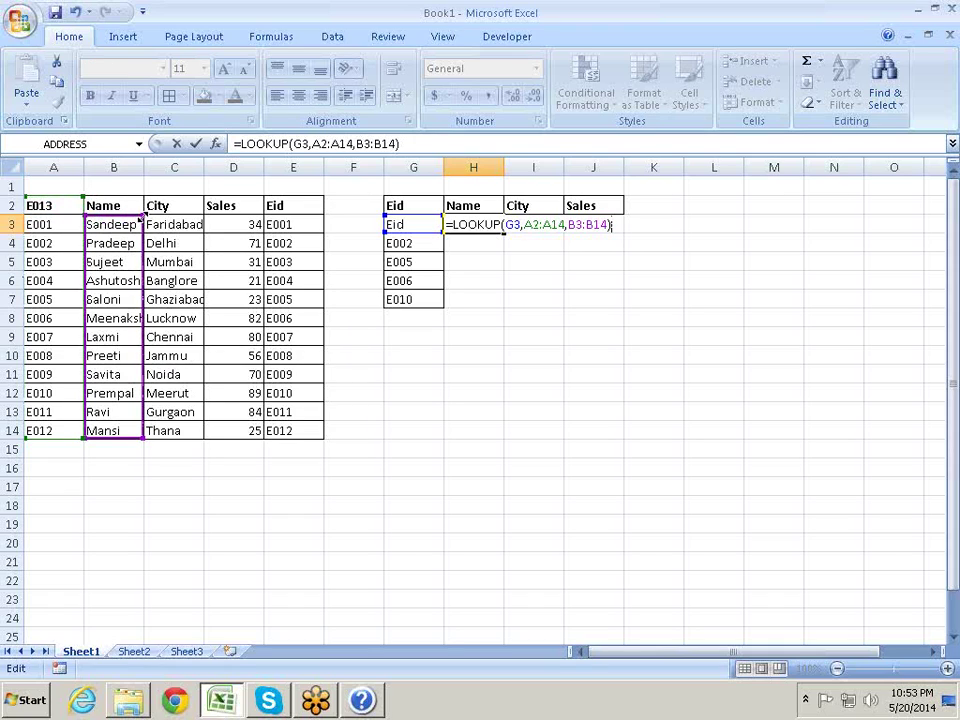
pyautogui.moveTo(141, 220); pyautogui.dragTo(143, 191)
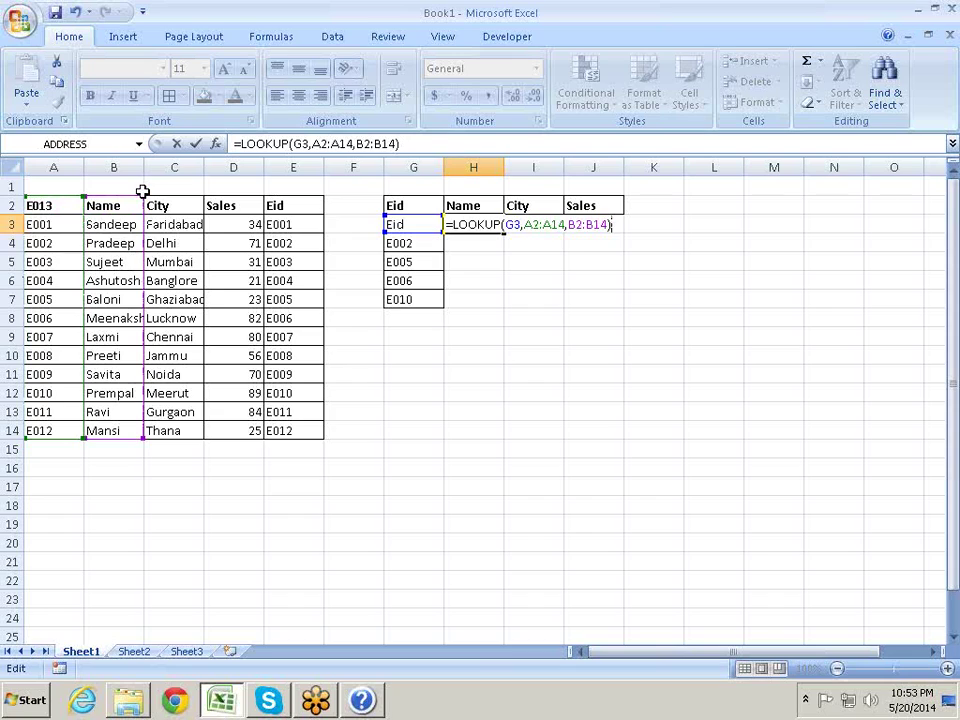
pyautogui.press('Return')
# - Enter E013 as the Eid in G3
pyautogui.click(396, 222)
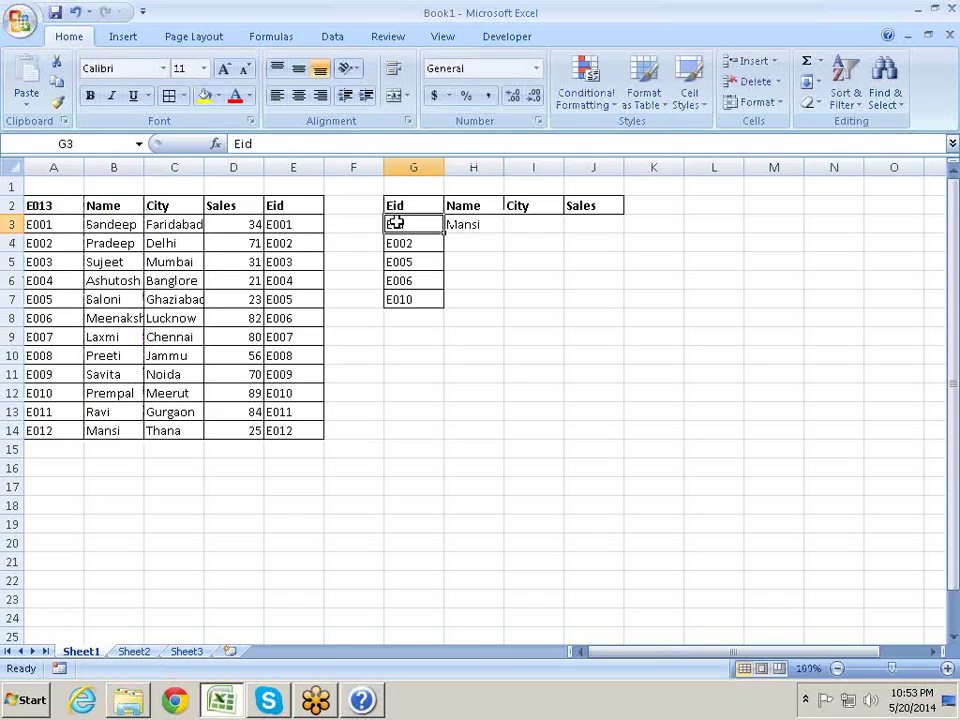
pyautogui.write('E')
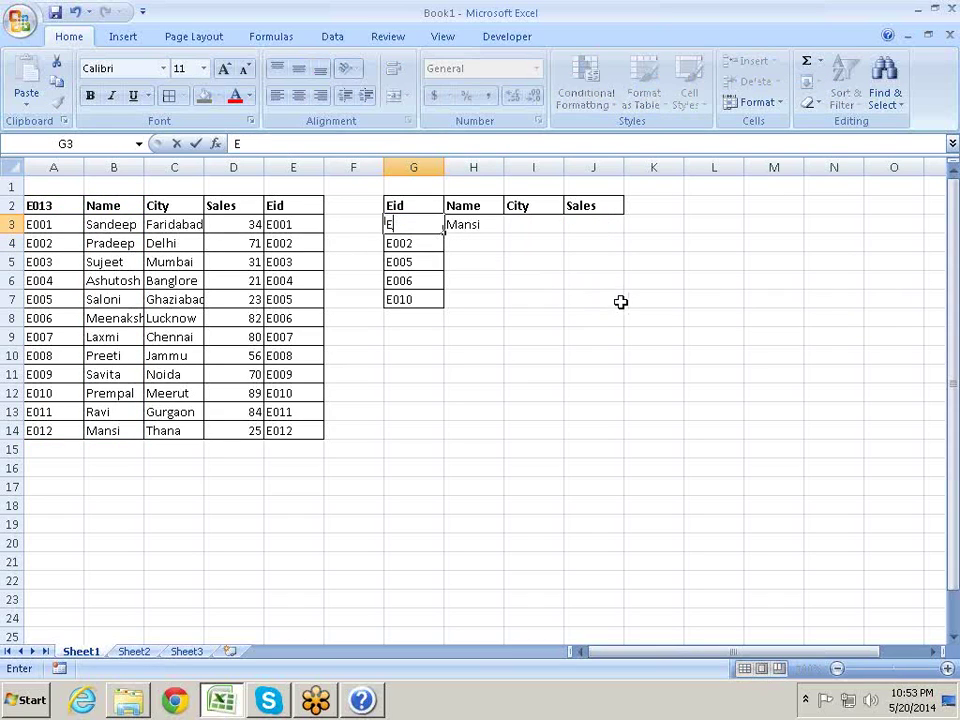
pyautogui.write('013')
pyautogui.press('Return')
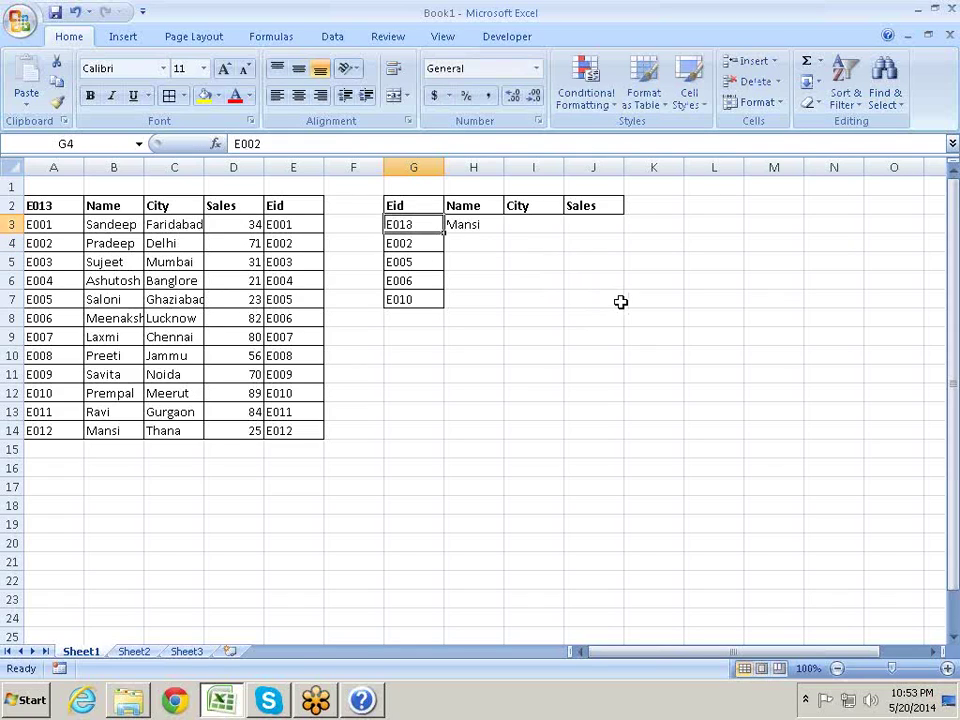
# - Recommit the H3 LOOKUP formula to refresh its result for E013
pyautogui.press('Up')
pyautogui.press('Right')
pyautogui.press('F2')
pyautogui.press('Return')
pyautogui.write('.')
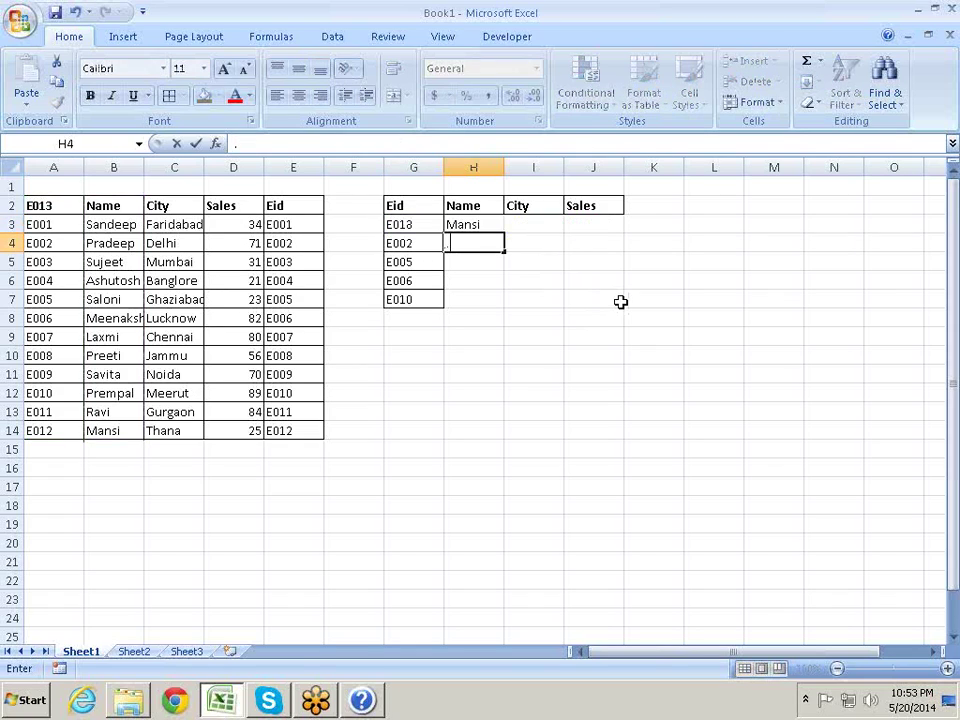
pyautogui.press('Escape')
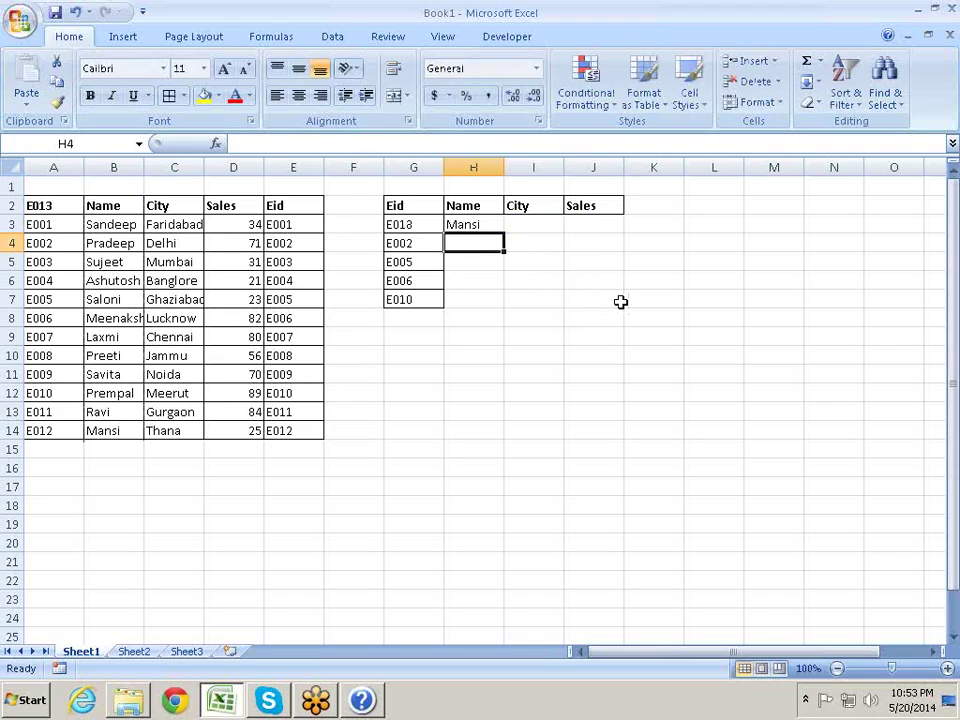
pyautogui.press('Up')
pyautogui.press('Left')
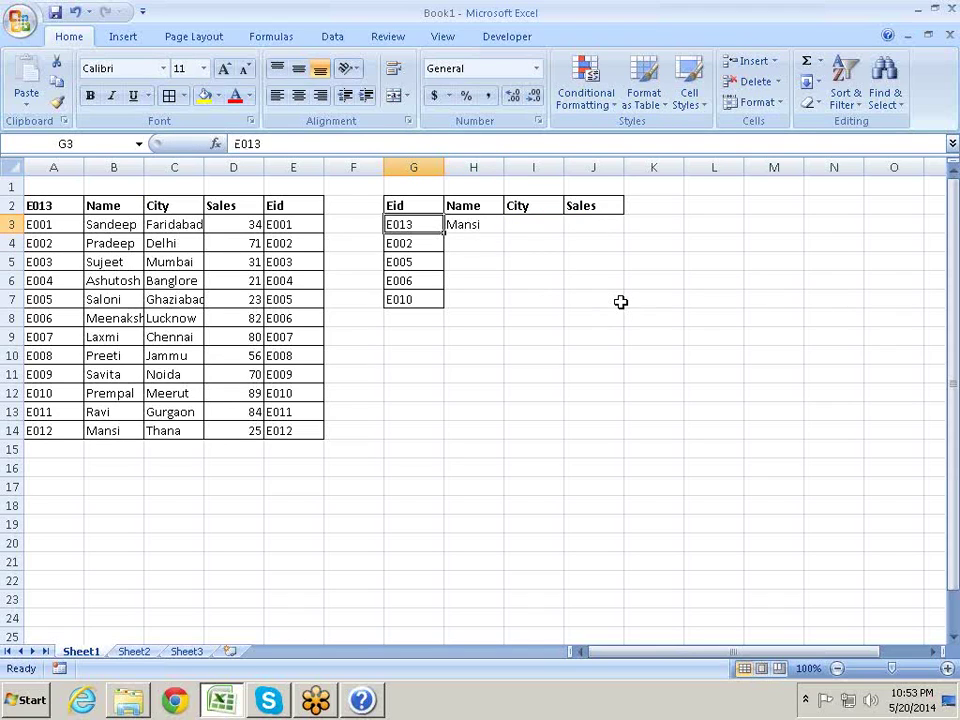
pyautogui.press('Right')
pyautogui.press('F2')
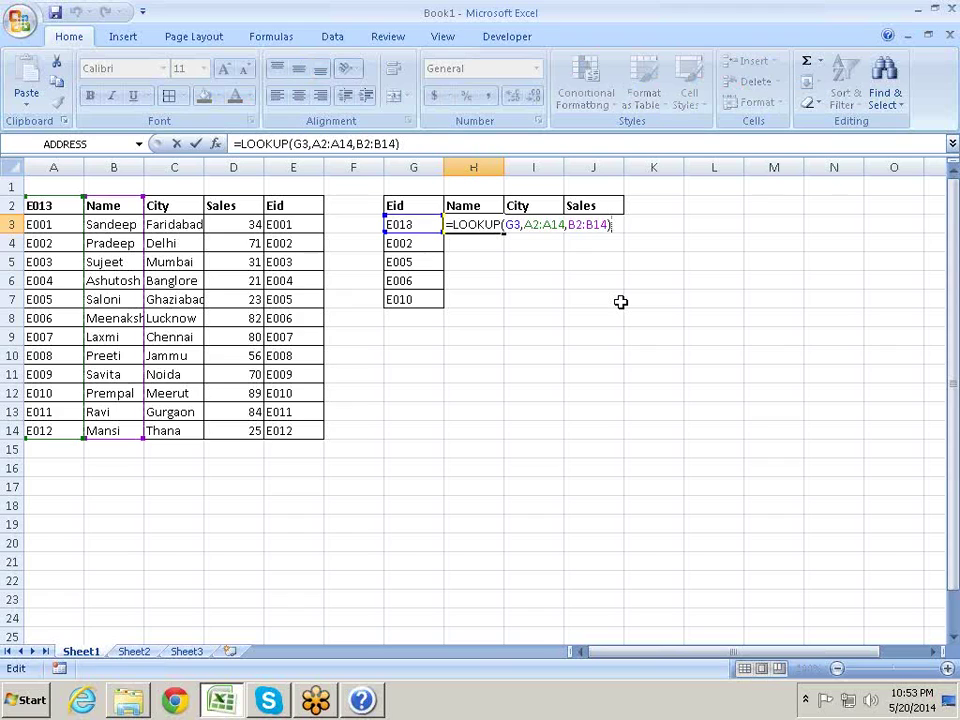
pyautogui.press('Return')
# - Remove bold from the headers A2:E2, then bring up Excel Help
pyautogui.press('Up')
pyautogui.press('Up')
pyautogui.press('Left')
pyautogui.press('Left')
pyautogui.press('Left')
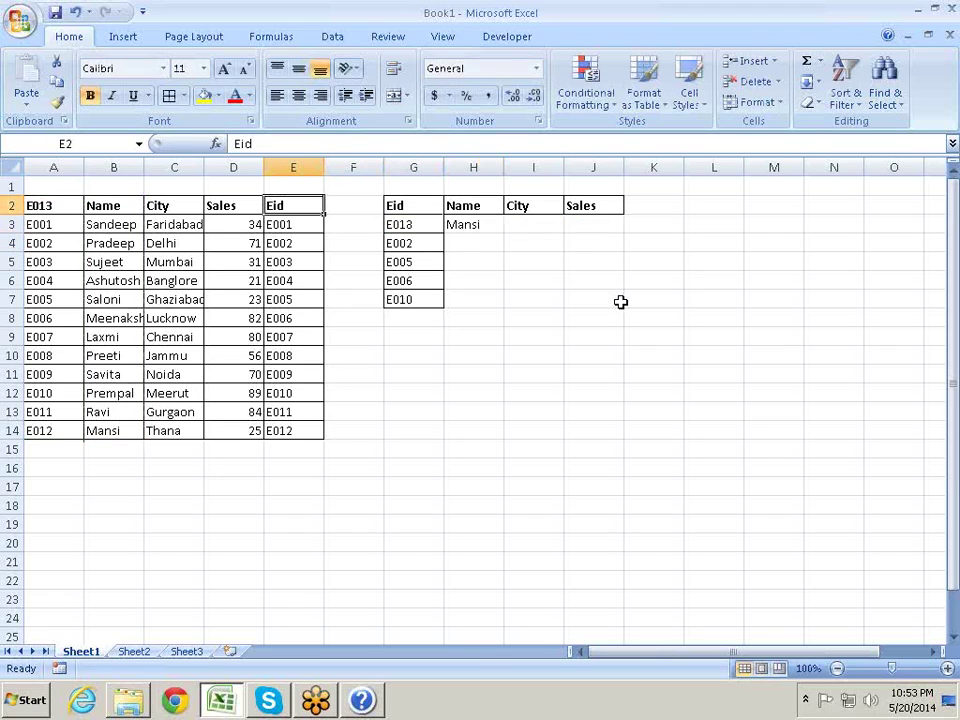
pyautogui.hotkey('ctrl', 'shift', 'Left')
pyautogui.hotkey('alt', 'e')
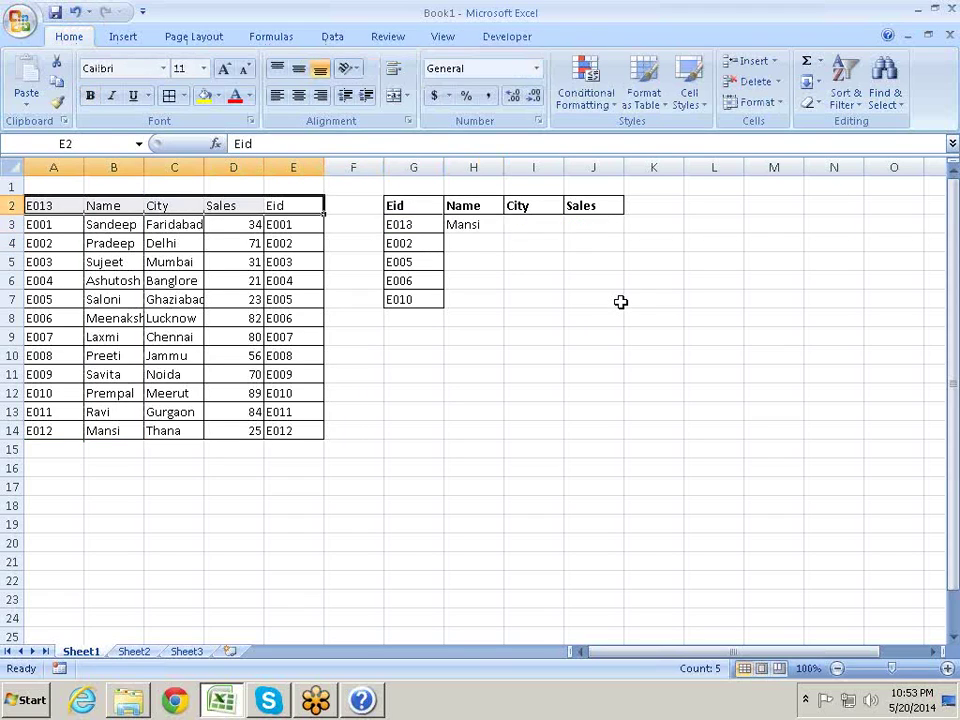
pyautogui.press('Right')
pyautogui.press('Right')
pyautogui.press('Down')
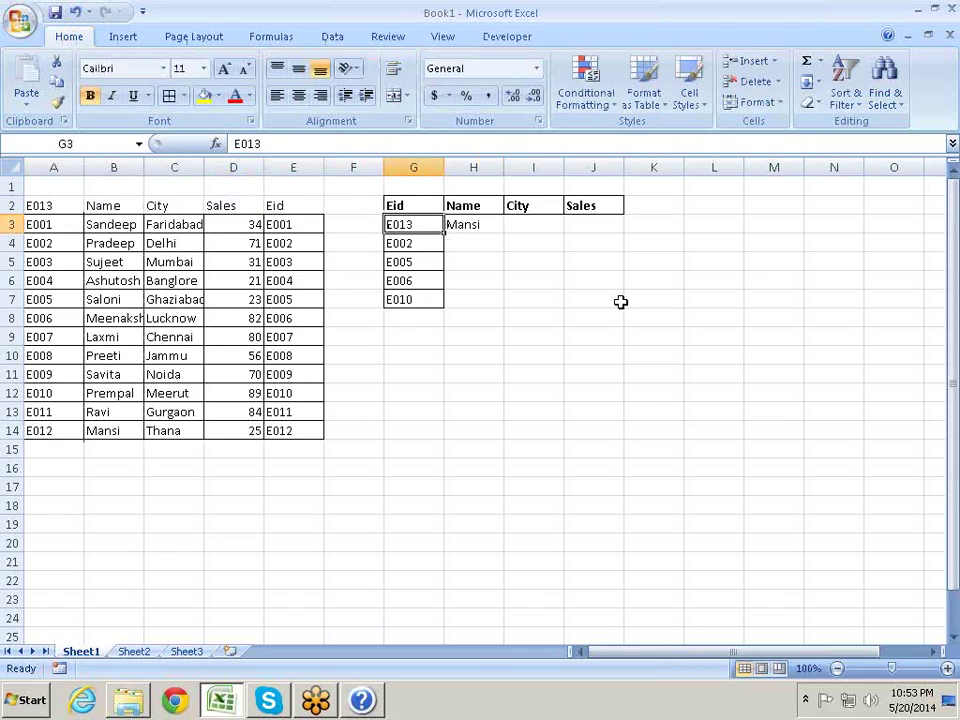
pyautogui.press('F1')
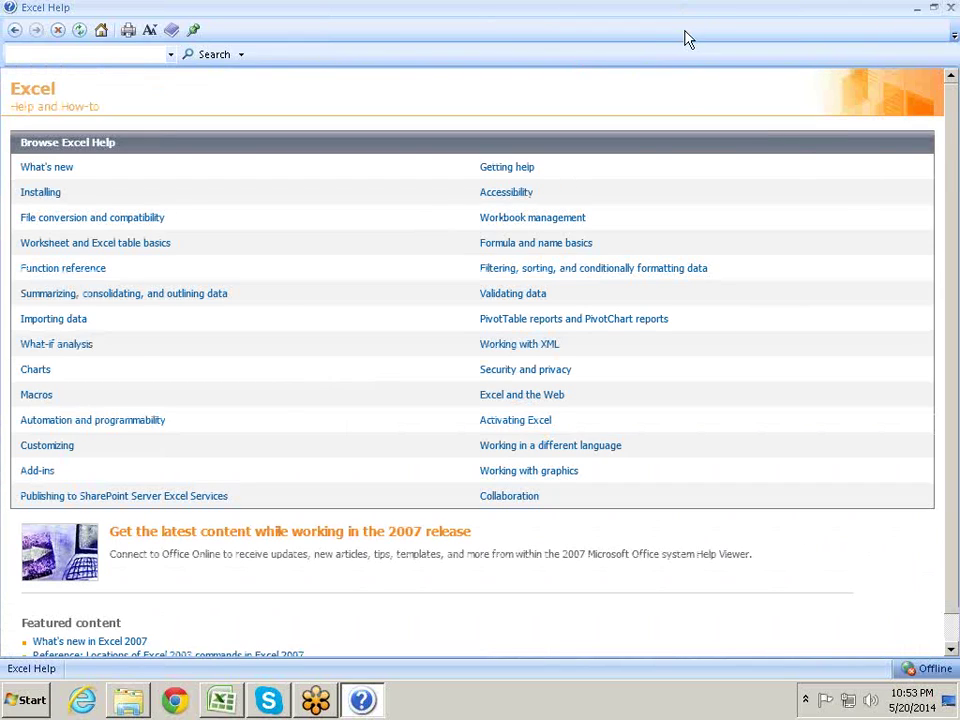
pyautogui.hotkey('alt', 'F4')
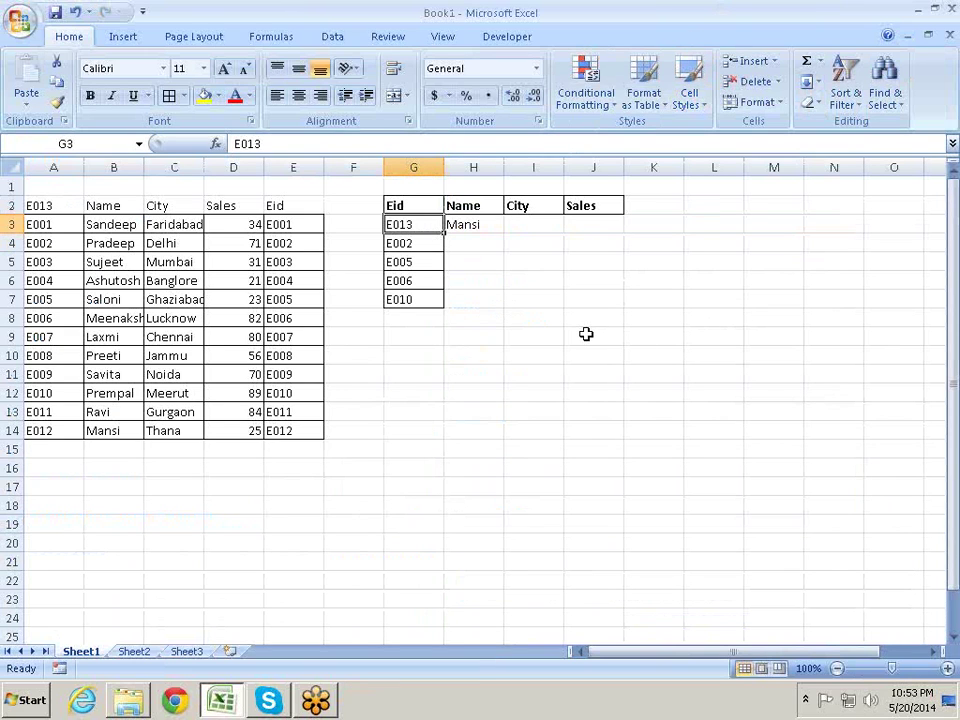
pyautogui.press('F2')
pyautogui.press('Up')
pyautogui.press('Right')
pyautogui.press('F2')
pyautogui.press('Return')
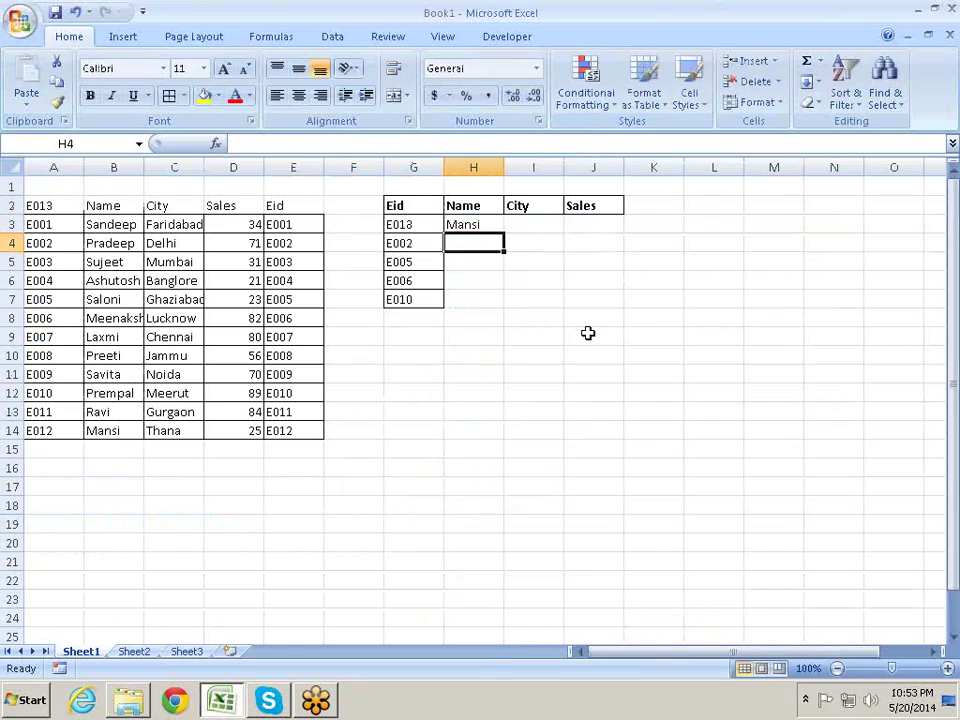
# - Undo recent edits, restoring bold headers and H3's A3:A14 and B3:B14 ranges
pyautogui.press('Up')
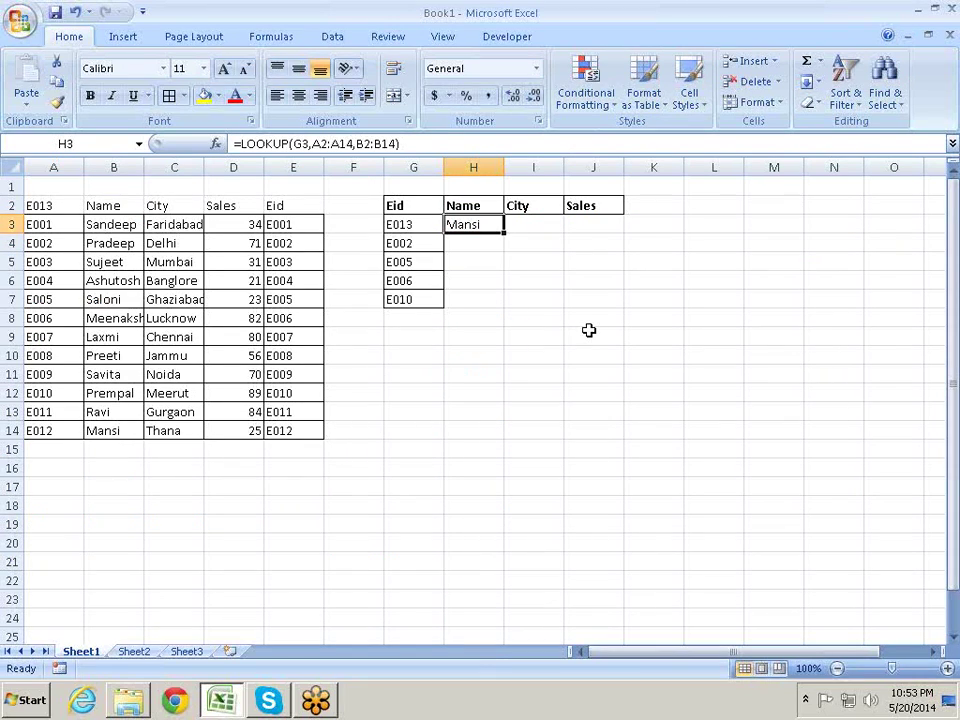
pyautogui.press('Left')
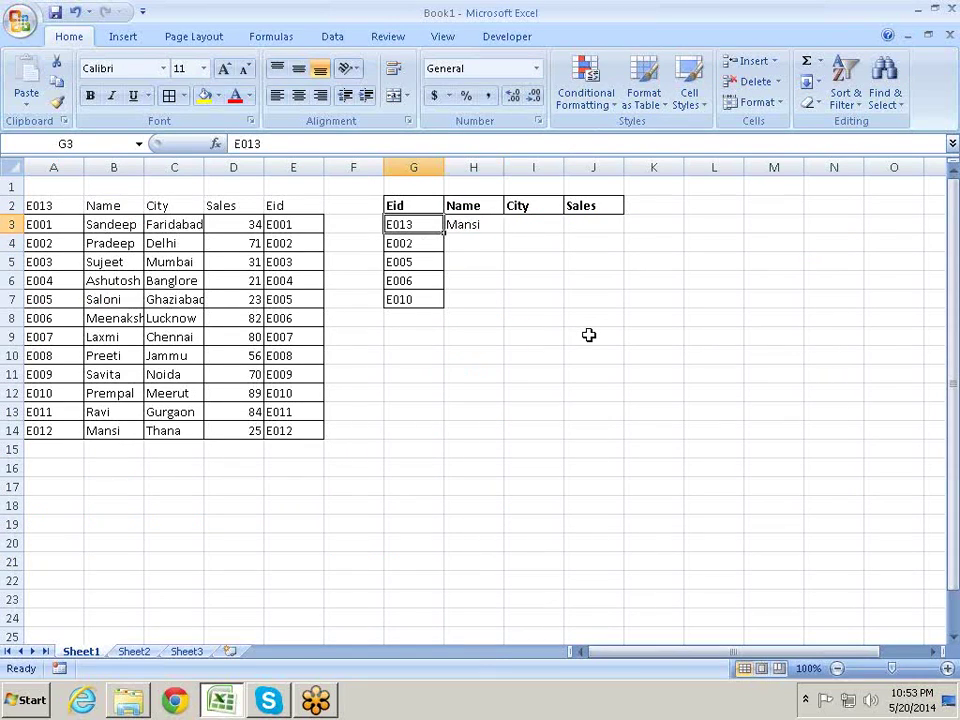
pyautogui.press('Right')
pyautogui.press('Left')
pyautogui.hotkey('ctrl', 'z')
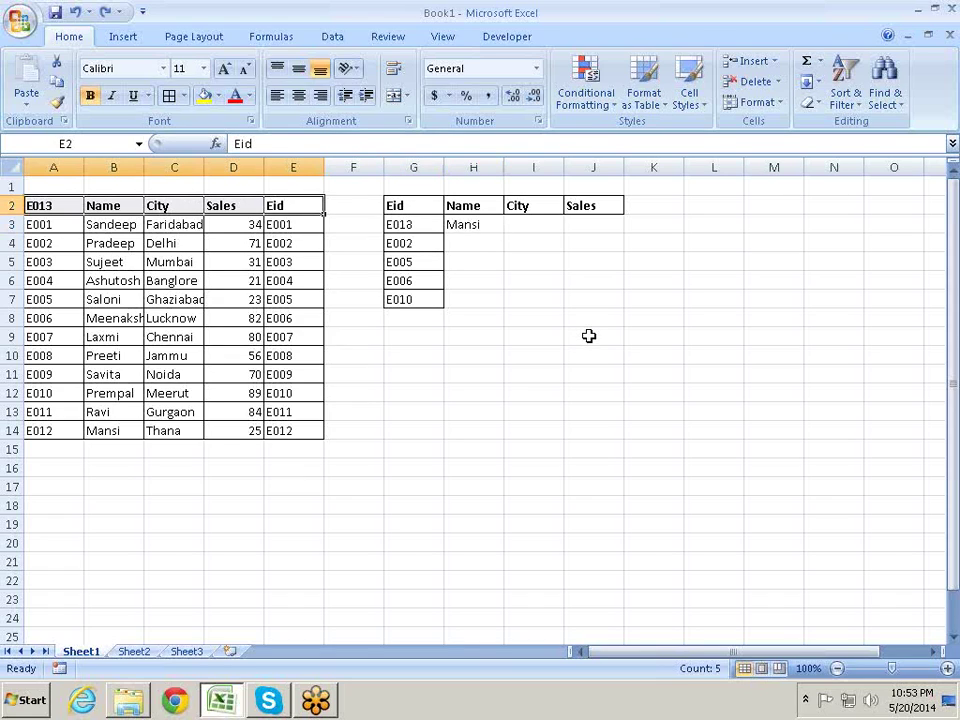
pyautogui.hotkey('ctrl', 'z')
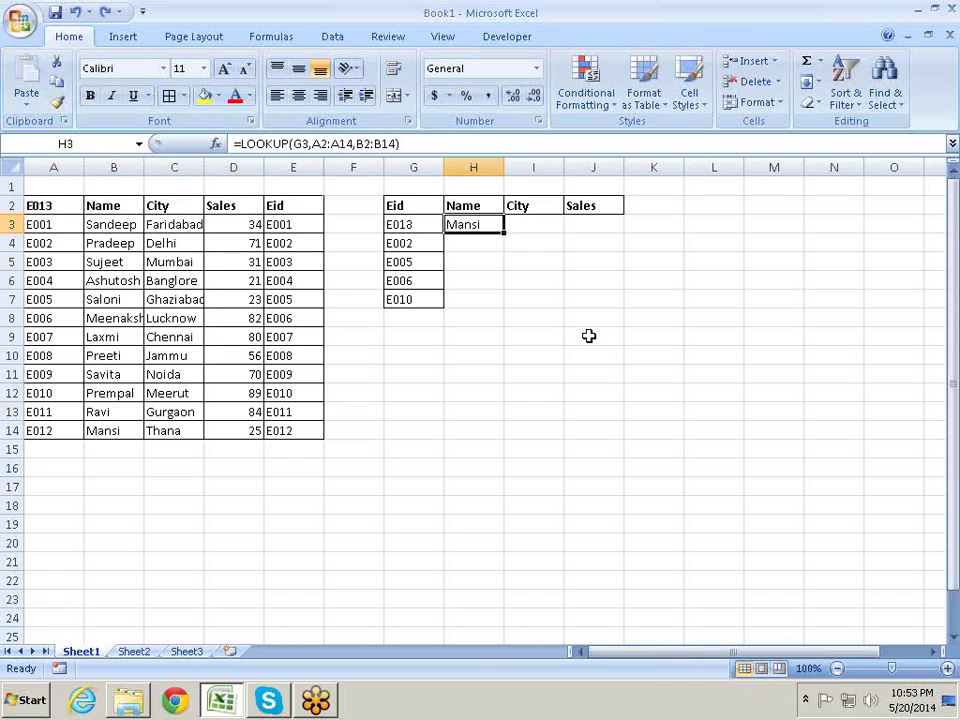
pyautogui.hotkey('ctrl', 'z')
pyautogui.press('Right')
# - Copy the Eid heading from G2 into A2 to correct the first heading
pyautogui.click(407, 201)
pyautogui.hotkey('ctrl', 'c')
pyautogui.hotkey('ctrl', 'Left')
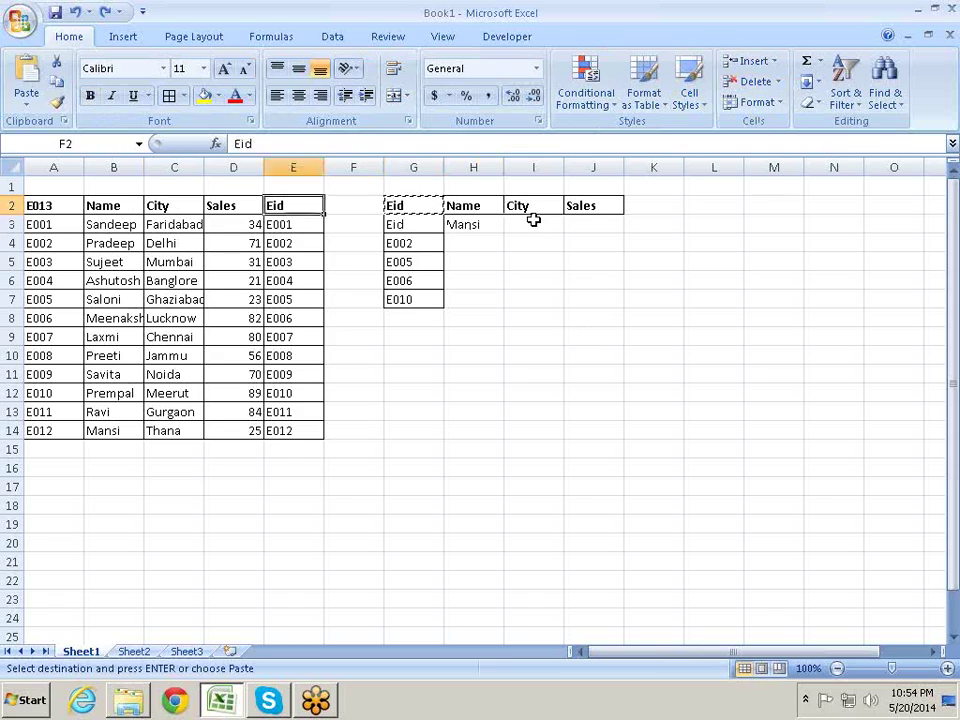
pyautogui.hotkey('ctrl', 'Left')
pyautogui.press('Return')
pyautogui.press('Right')
pyautogui.hotkey('ctrl', 'Right')
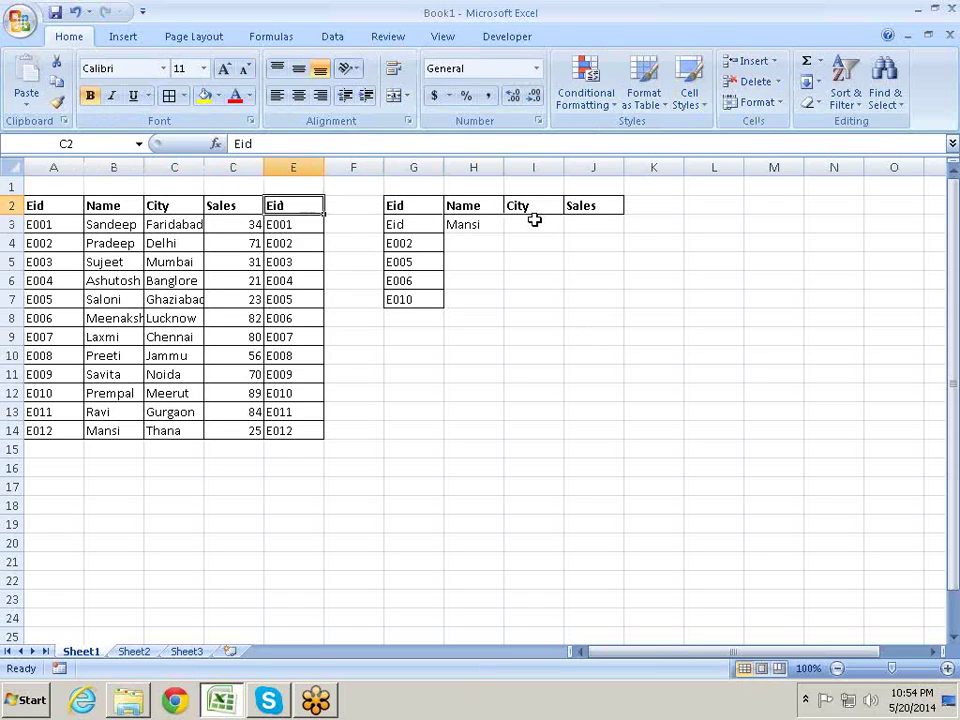
pyautogui.hotkey('ctrl', 'Right')
pyautogui.press('Right')
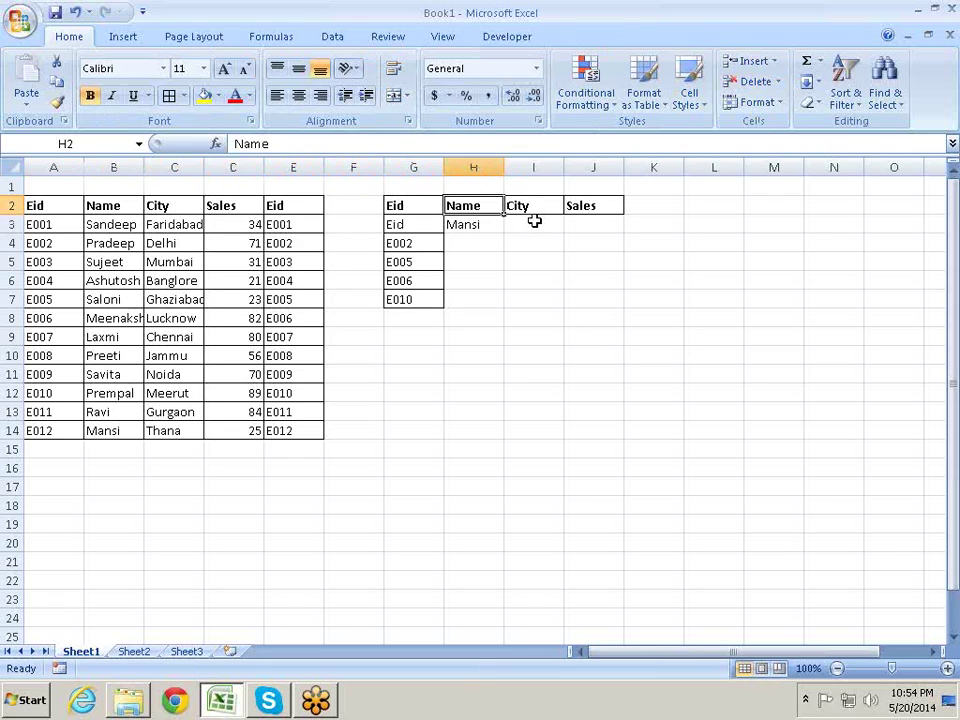
pyautogui.press('Left')
pyautogui.press('Down')
# - Enter E001 in G3 and adjust H3's lookup range so it returns Sandeep
pyautogui.write('E0')
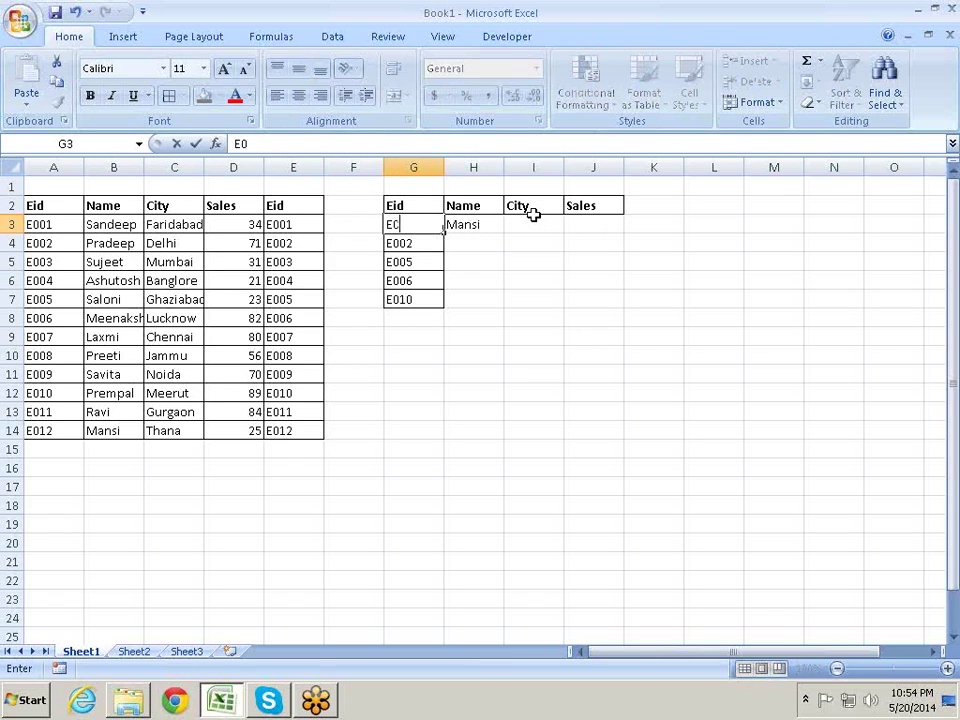
pyautogui.write('01')
pyautogui.press('Return')
pyautogui.hotkey('ctrl', 'Return')
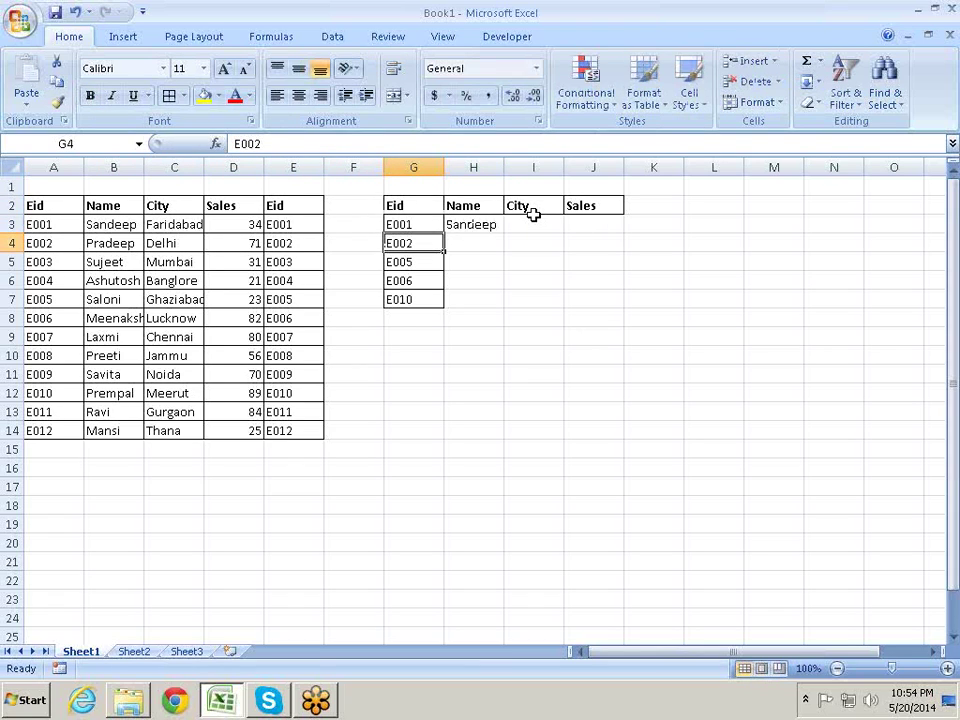
pyautogui.press('Up')
pyautogui.press('Right')
pyautogui.press('F2')
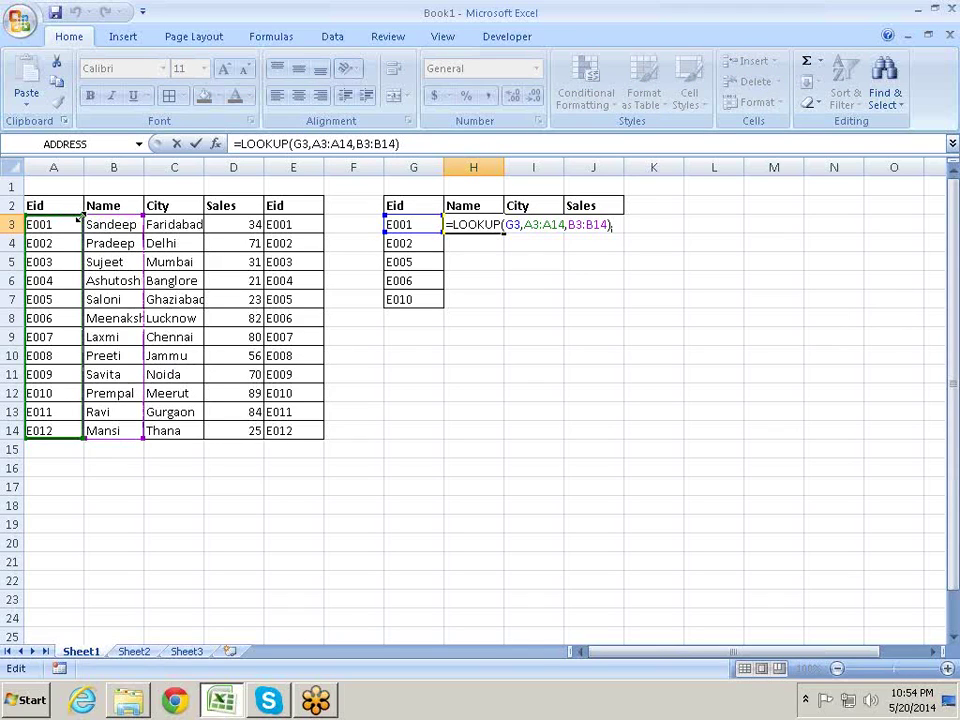
pyautogui.moveTo(78, 222)
pyautogui.mouseDown()
pyautogui.moveTo(76, 242)
pyautogui.moveTo(80, 221)
pyautogui.mouseUp()
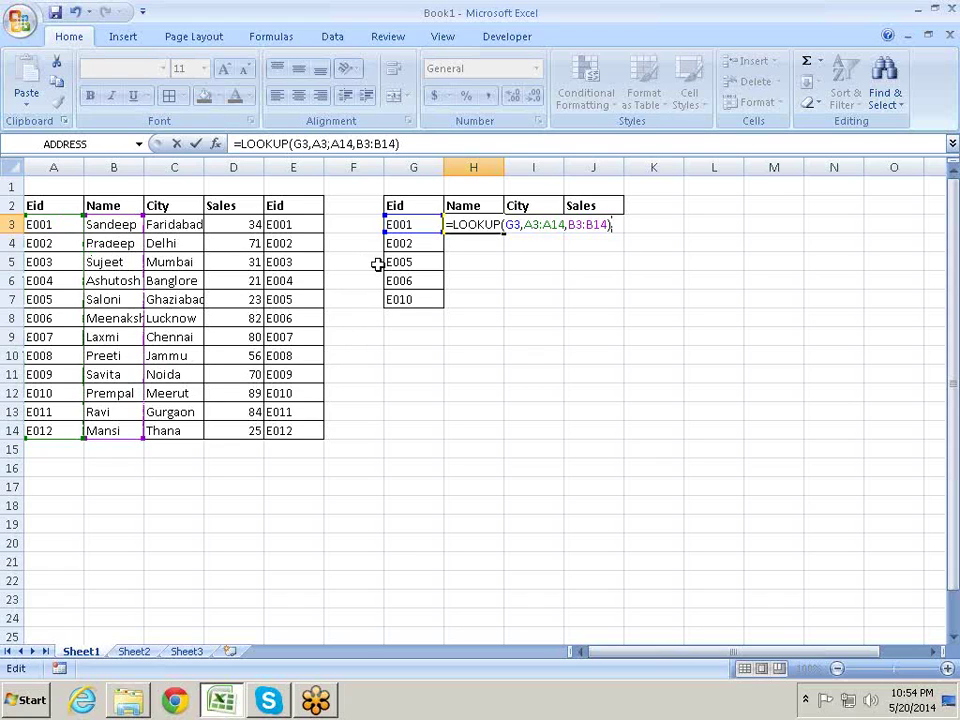
pyautogui.press('Return')
# - Enter E012 in G3 and recheck that H3 returns Mansi
pyautogui.press('Up')
pyautogui.press('Left')
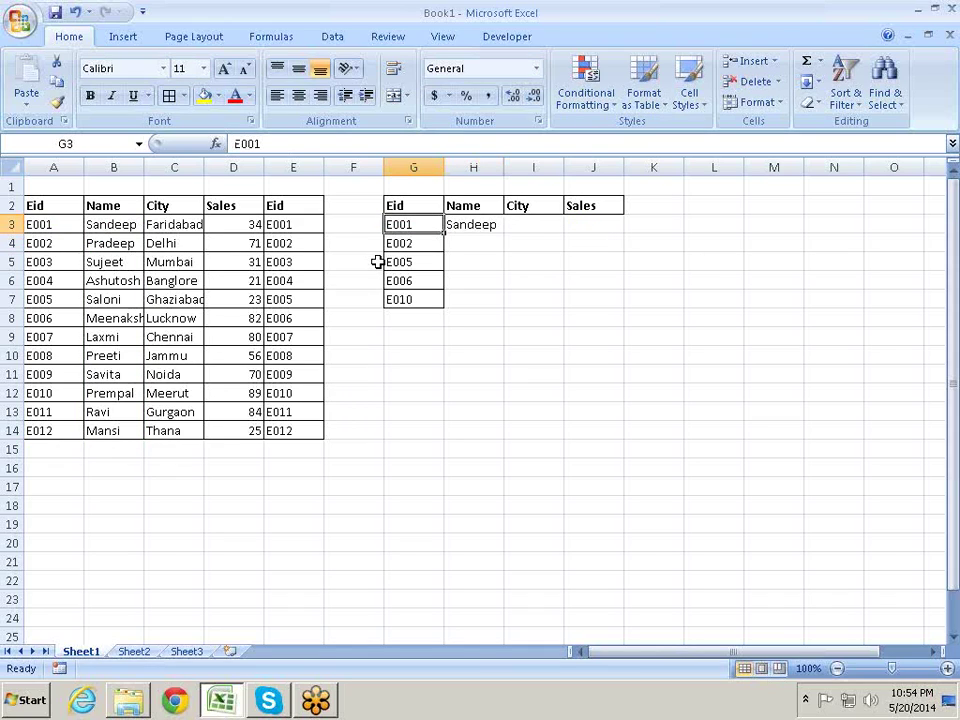
pyautogui.write('E')
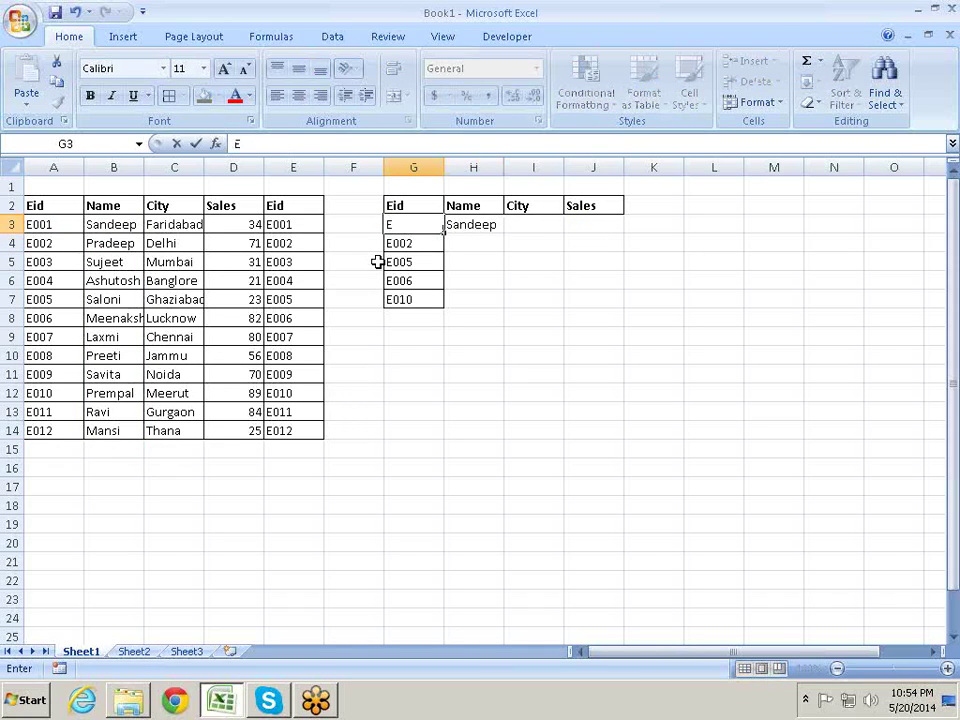
pyautogui.write('012')
pyautogui.press('Return')
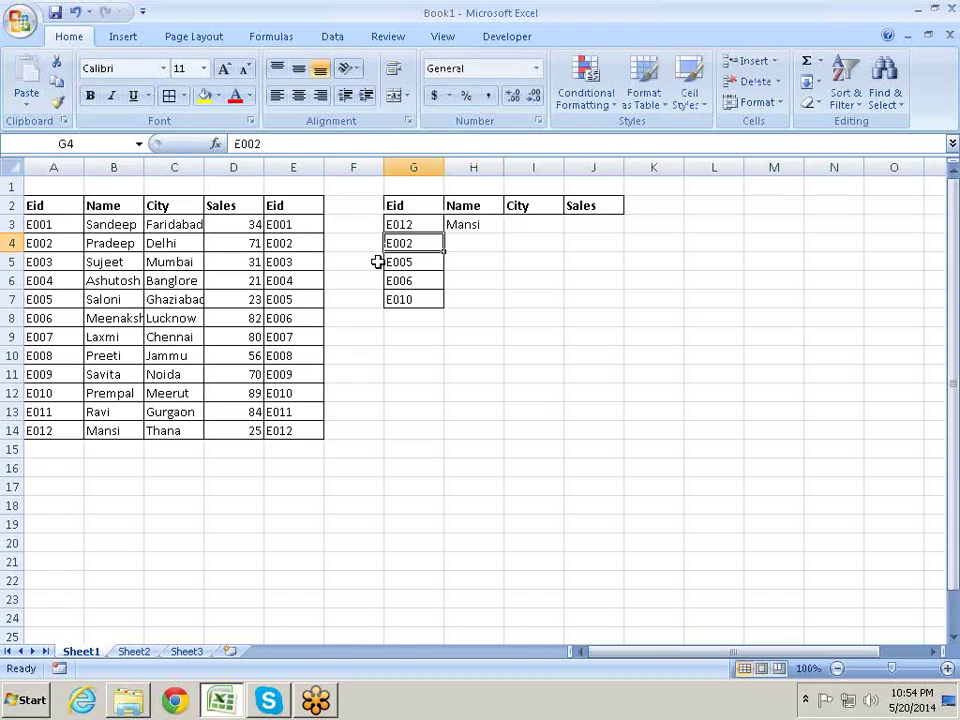
pyautogui.press('Up')
pyautogui.press('Right')
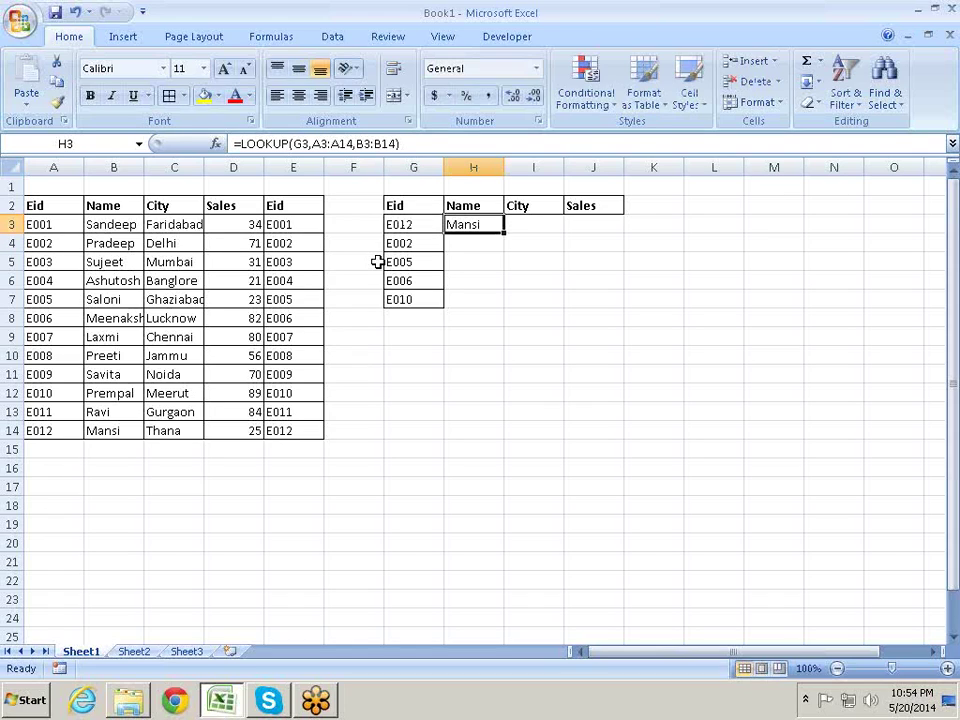
pyautogui.press('F2')
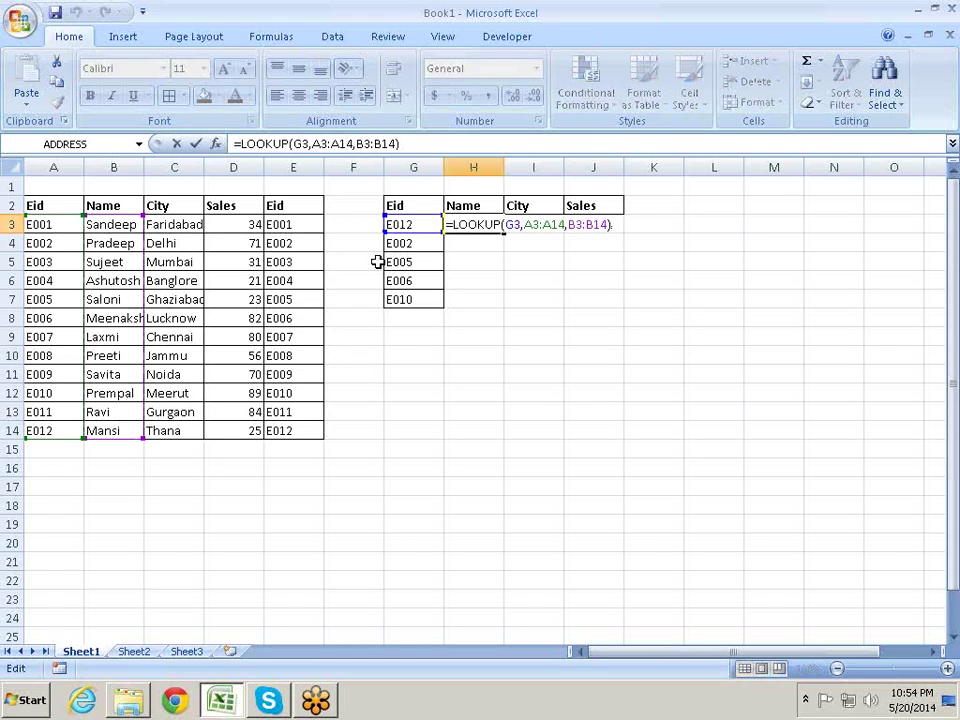
pyautogui.press('Return')
pyautogui.press('Up')
pyautogui.press('Up')
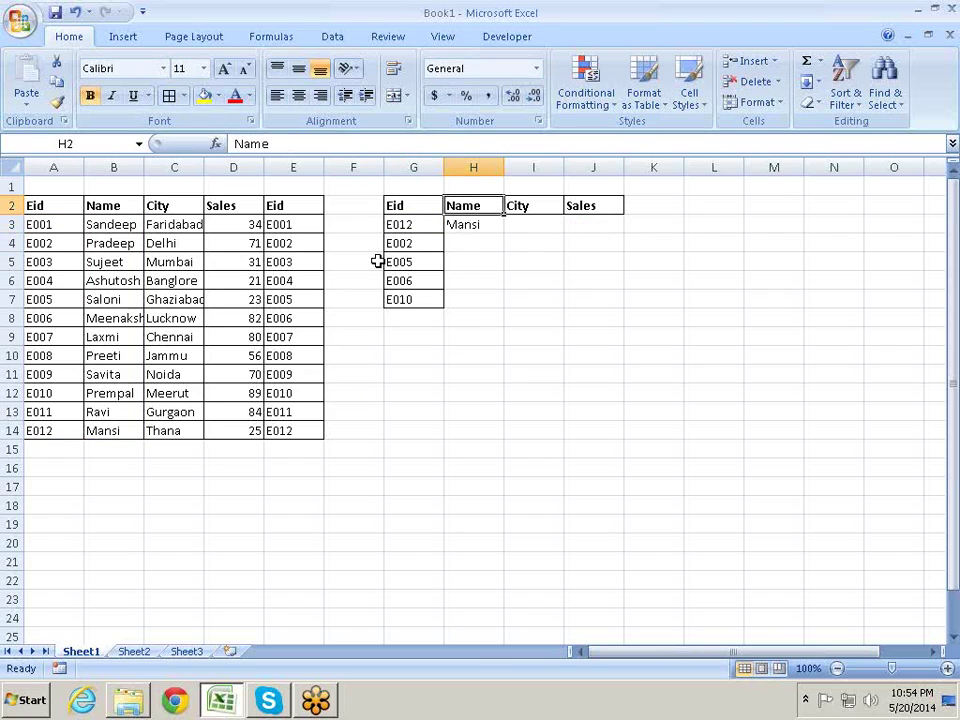
pyautogui.press('Down')
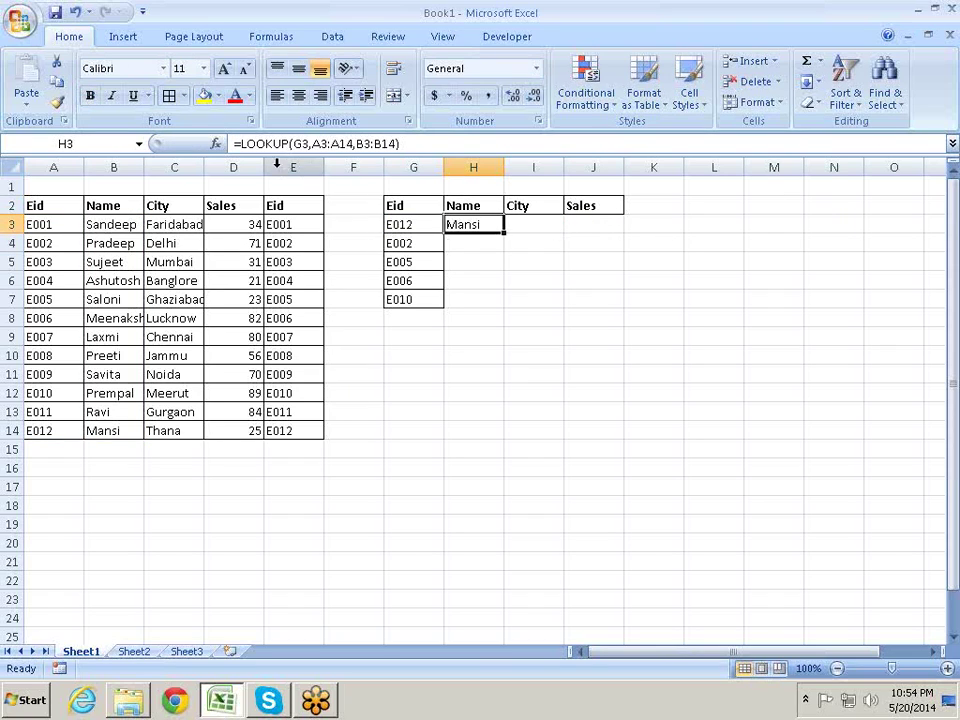
# - Inspect H3's LOOKUP formula, then open and close Excel Help
pyautogui.doubleClick(312, 144)
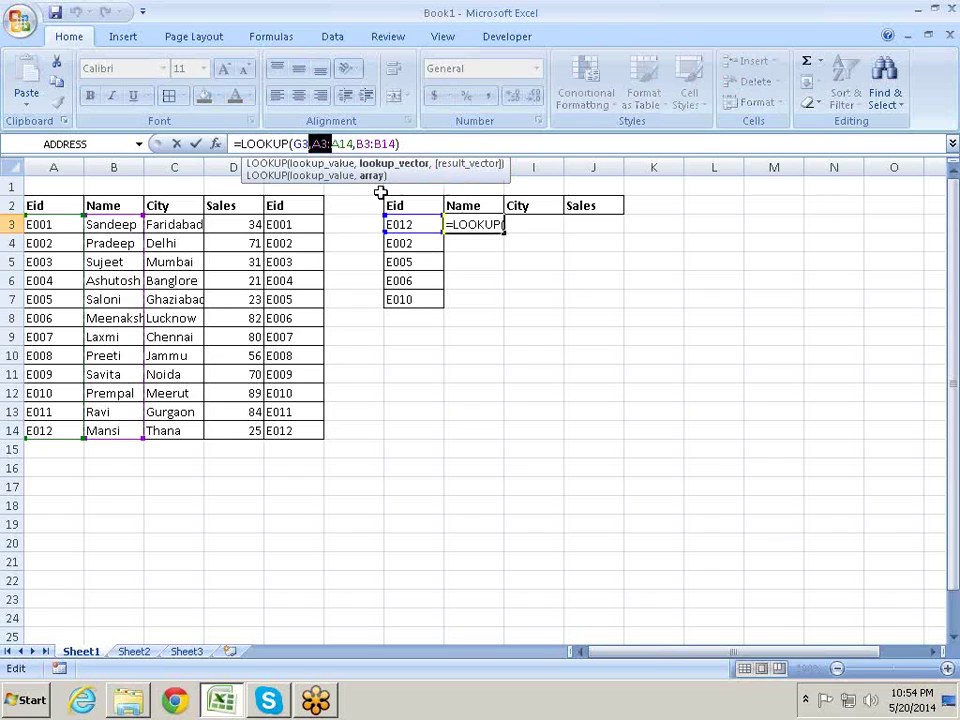
pyautogui.press('Escape')
pyautogui.press('F1')
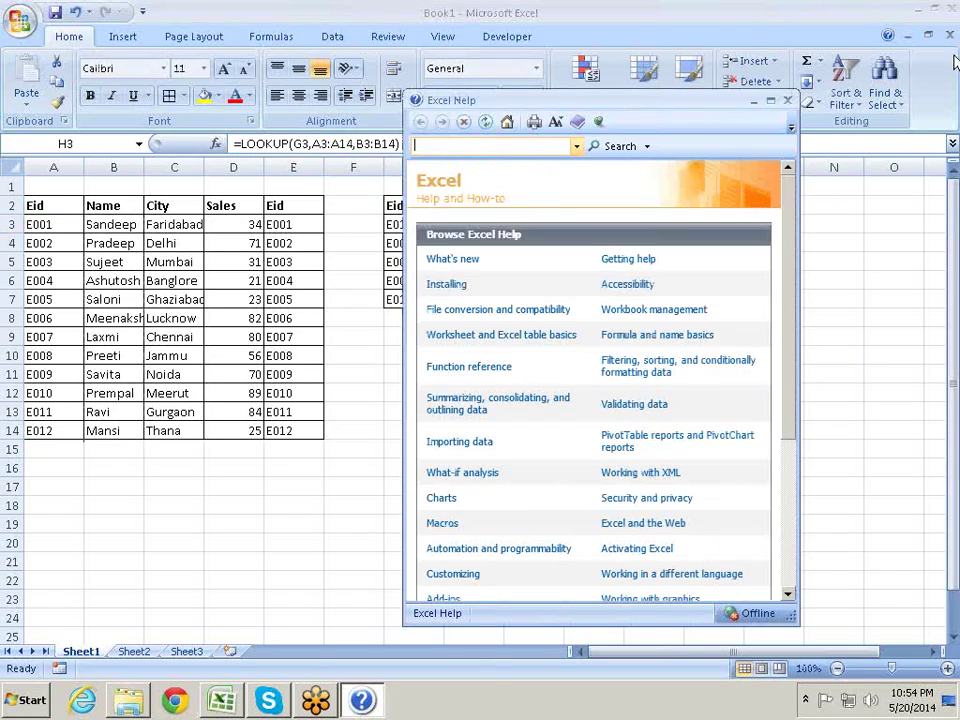
pyautogui.click(789, 102)
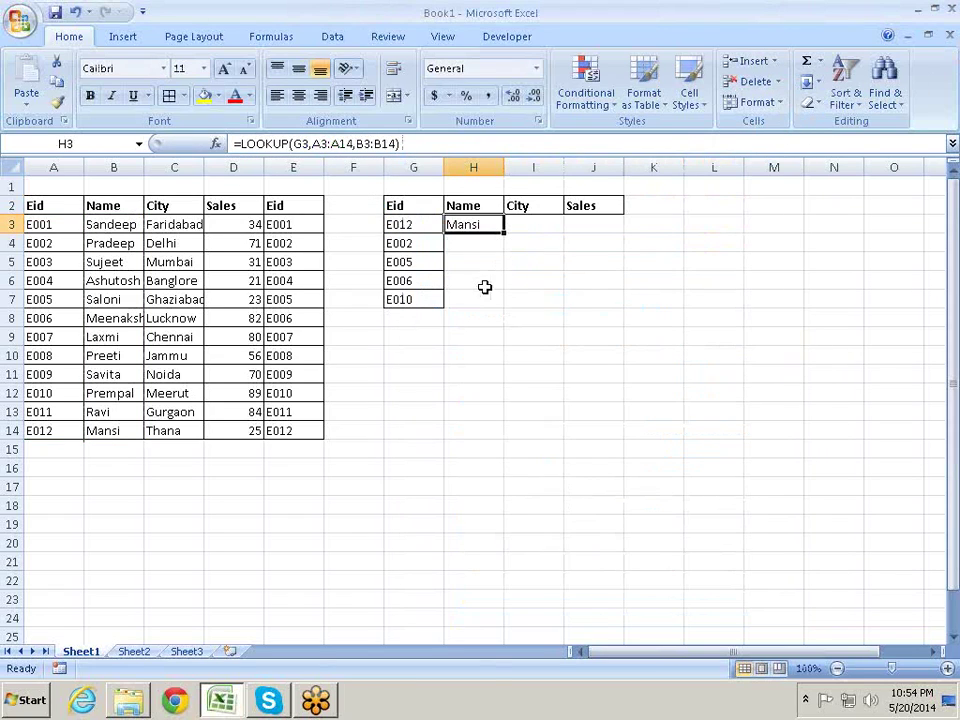
# - In H3's formula, anchor the lookup value as $G3 and make A3:A14 absolute
pyautogui.press('F2')
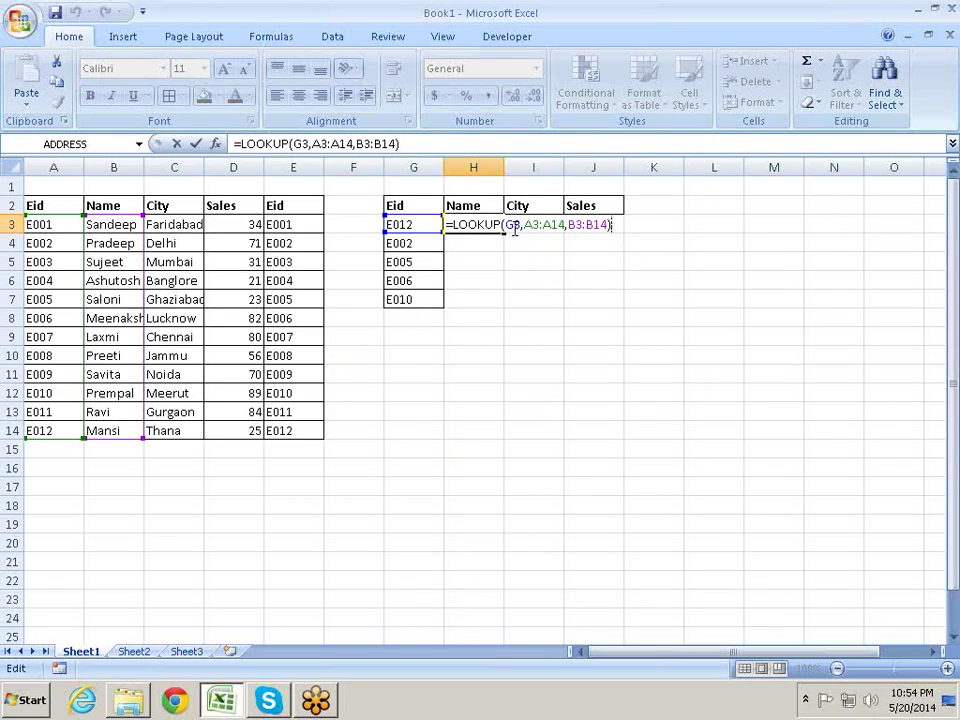
pyautogui.click(517, 226)
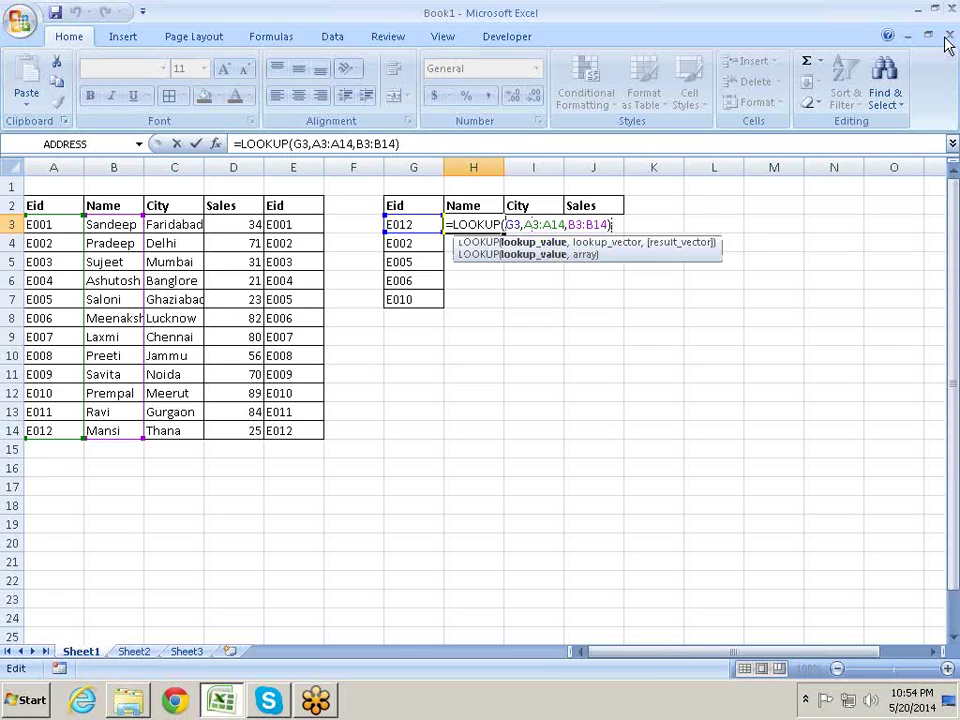
pyautogui.click(538, 155)
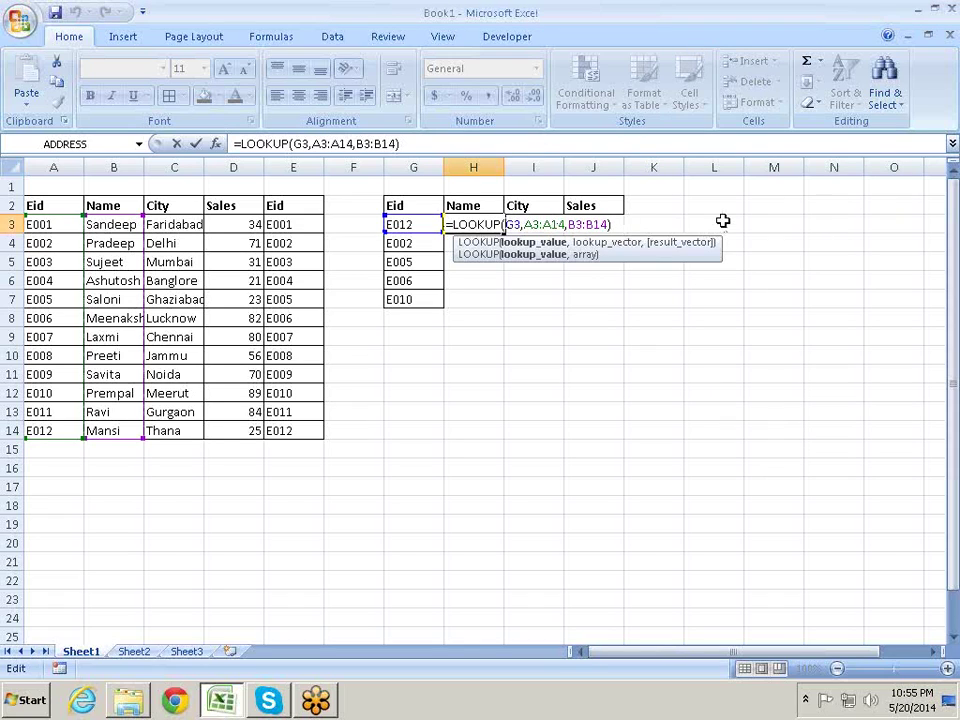
pyautogui.write('$')
pyautogui.press('Right')
pyautogui.press('Right')
pyautogui.press('Right')
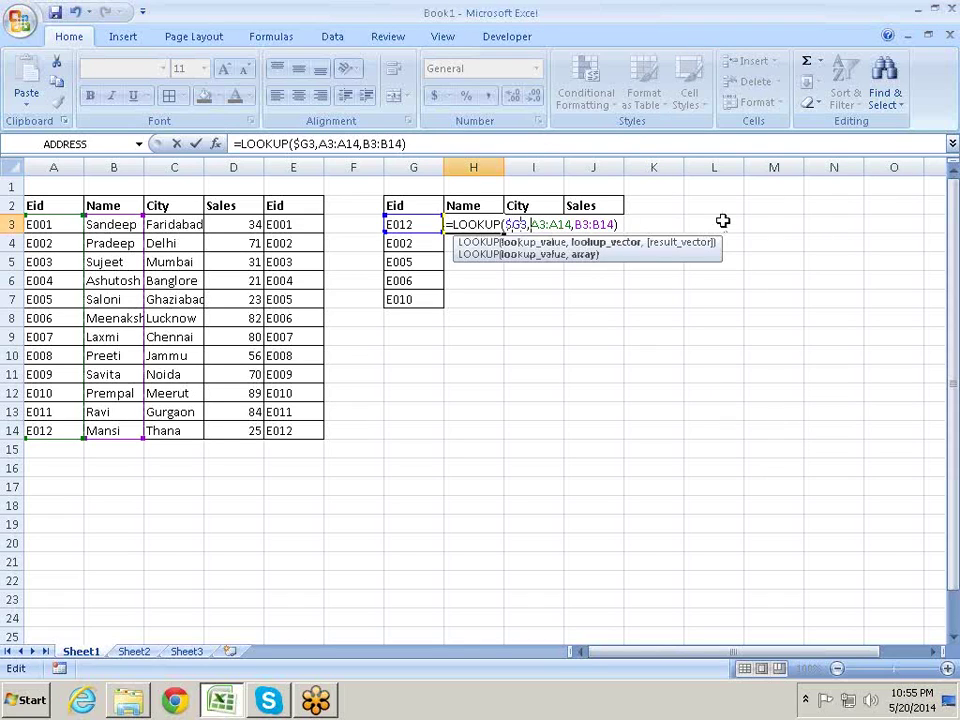
pyautogui.hotkey('shift', 'Right')
pyautogui.hotkey('shift', 'Right')
pyautogui.hotkey('shift', 'Right')
pyautogui.hotkey('shift', 'Right')
pyautogui.hotkey('shift', 'Right')
pyautogui.hotkey('shift', 'Right')
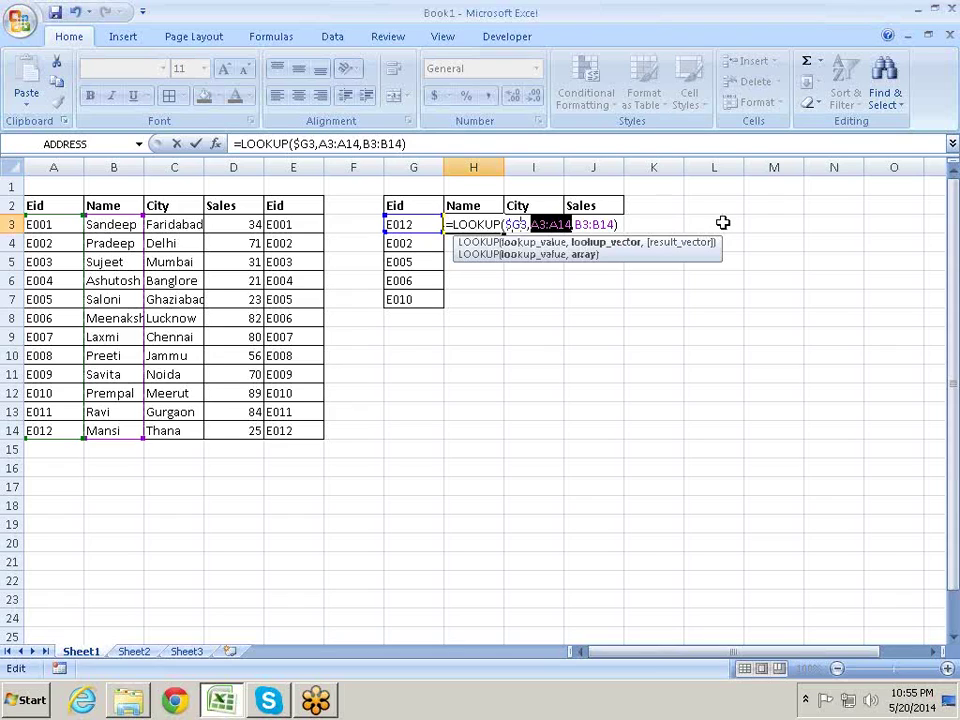
pyautogui.press('F4')
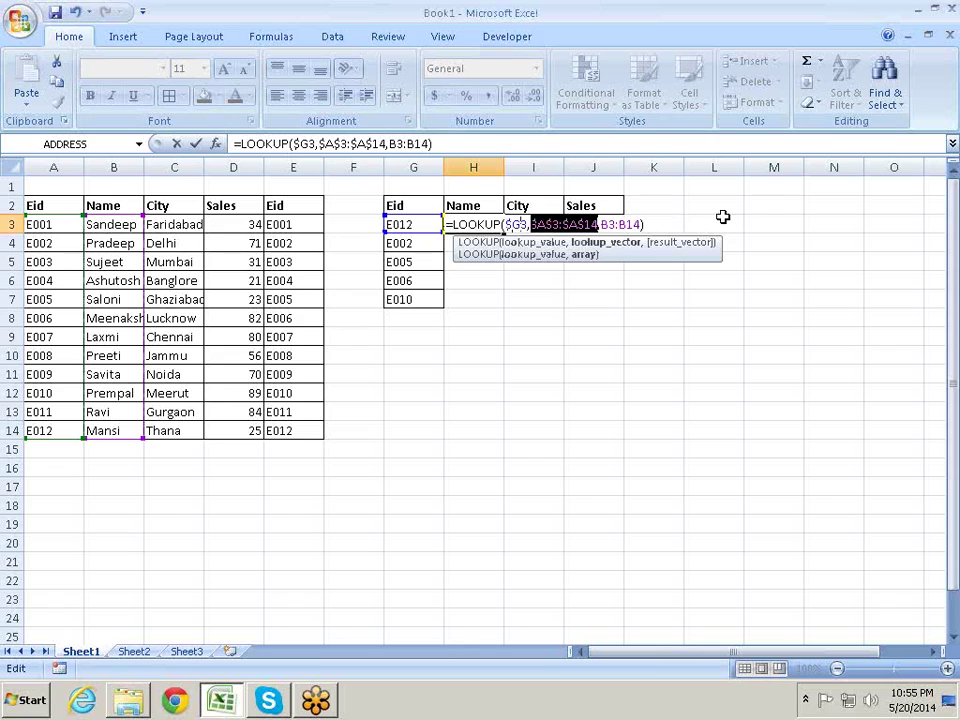
# - Make the B3:B14 result range absolute and commit the Name lookup formula
pyautogui.moveTo(601, 224); pyautogui.dragTo(642, 224)
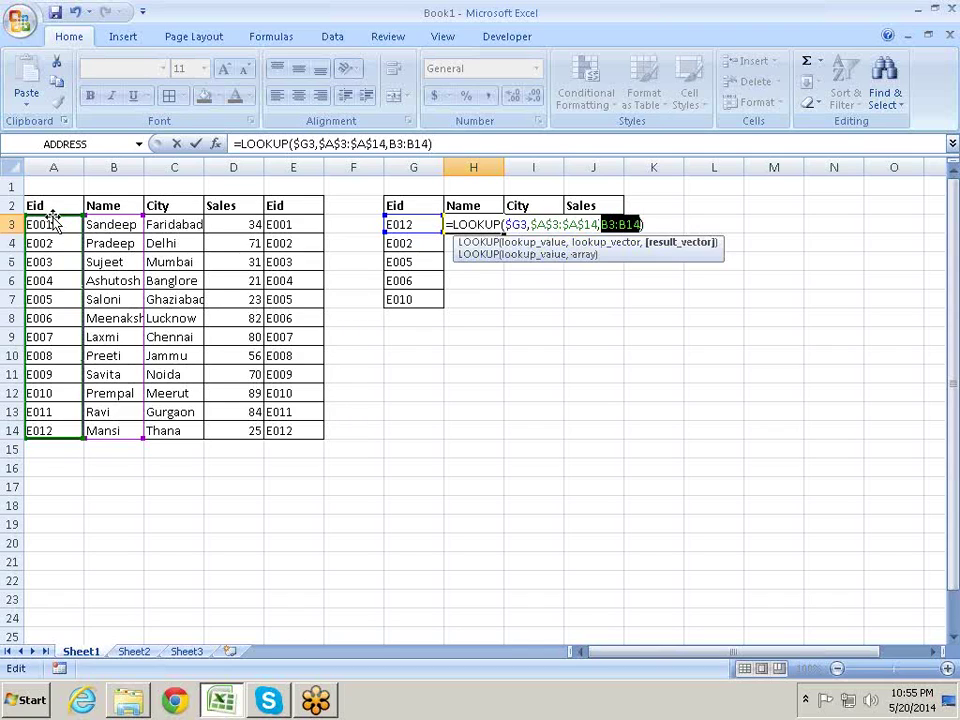
pyautogui.moveTo(55, 220); pyautogui.dragTo(147, 228)
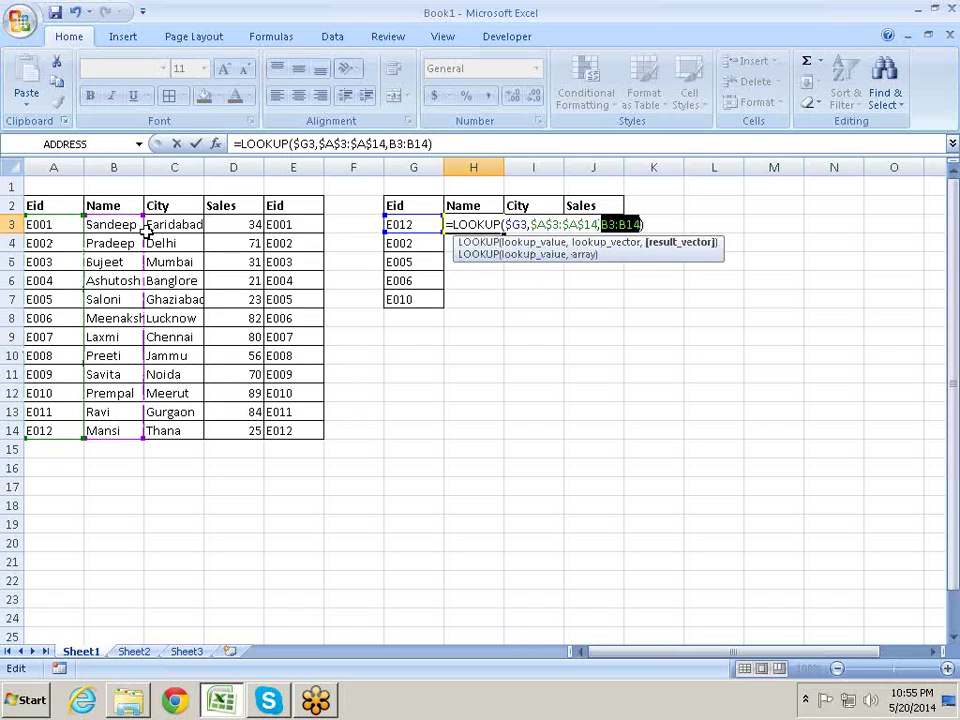
pyautogui.moveTo(147, 228); pyautogui.dragTo(126, 392)
pyautogui.press('F4')
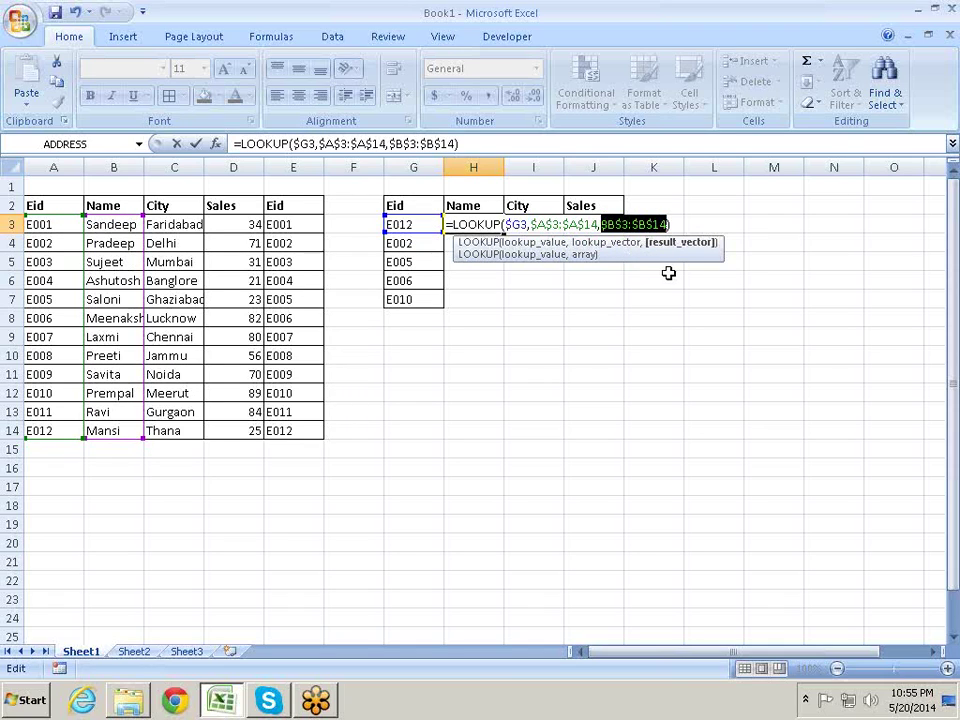
pyautogui.press('F4')
pyautogui.press('Return')
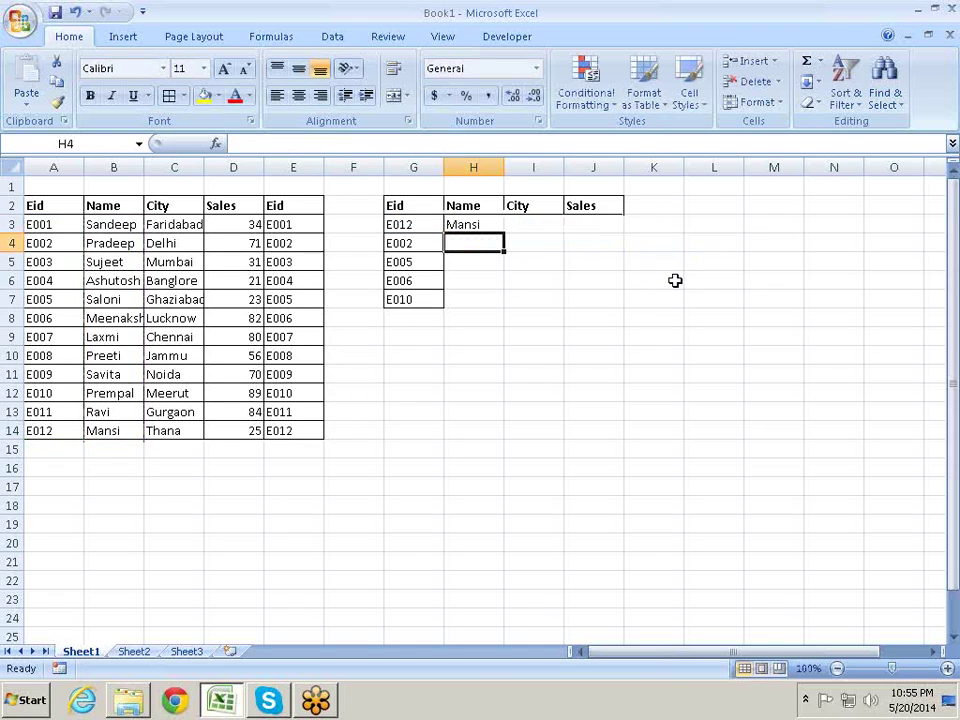
# - Fill H3's LOOKUP formula across H3:J7 and select the filled results
pyautogui.click(466, 220)
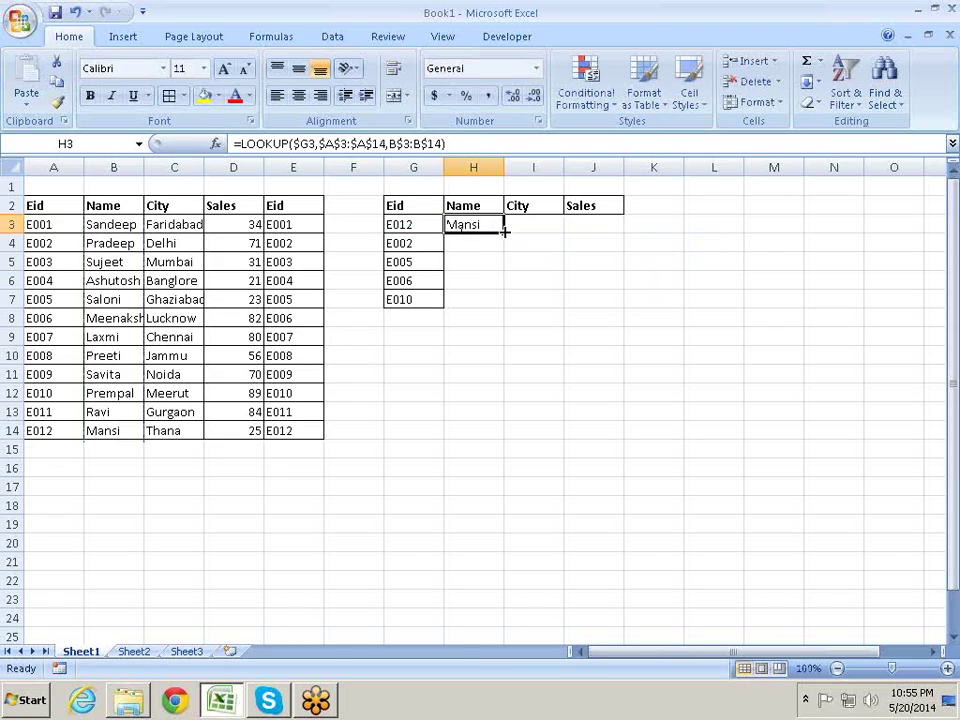
pyautogui.moveTo(505, 231)
pyautogui.mouseDown()
pyautogui.moveTo(626, 223)
pyautogui.moveTo(624, 302)
pyautogui.mouseUp()
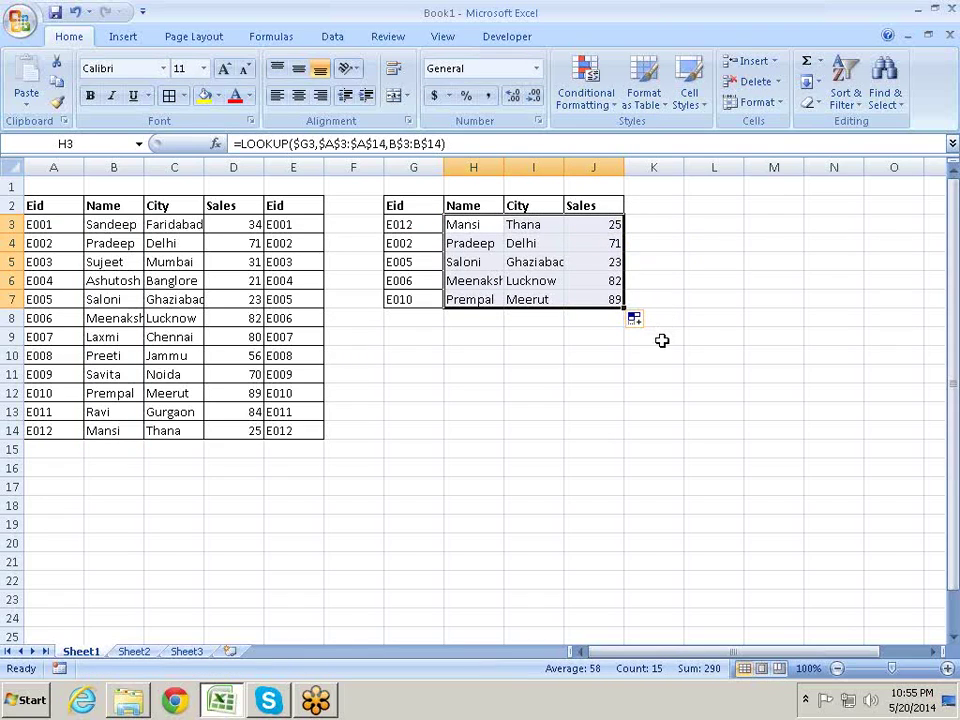
pyautogui.click(690, 268)
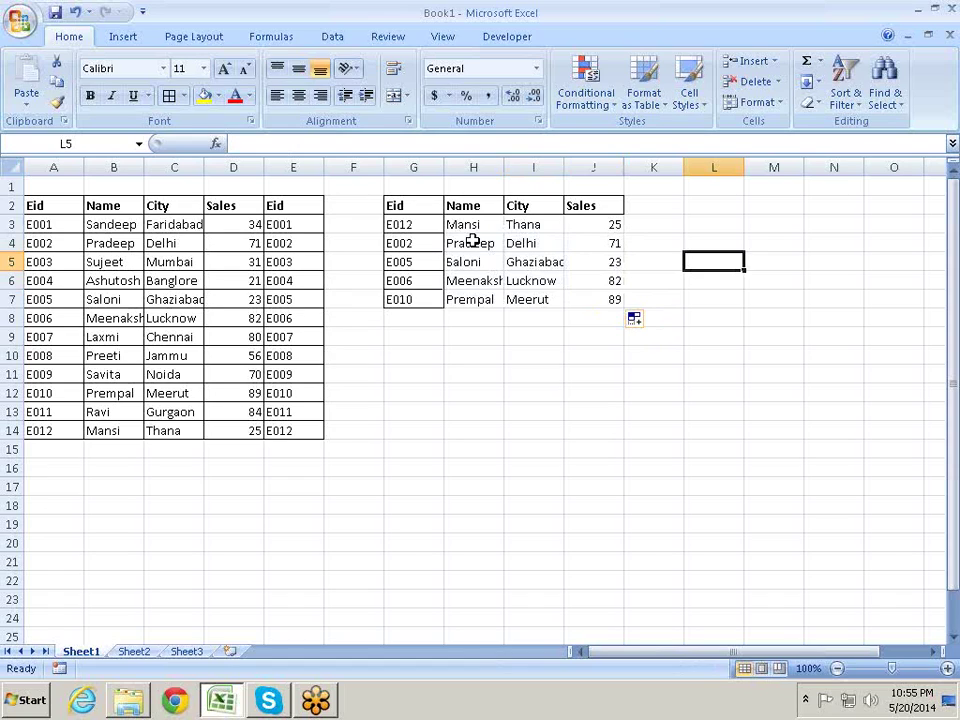
pyautogui.moveTo(463, 224); pyautogui.dragTo(614, 302)
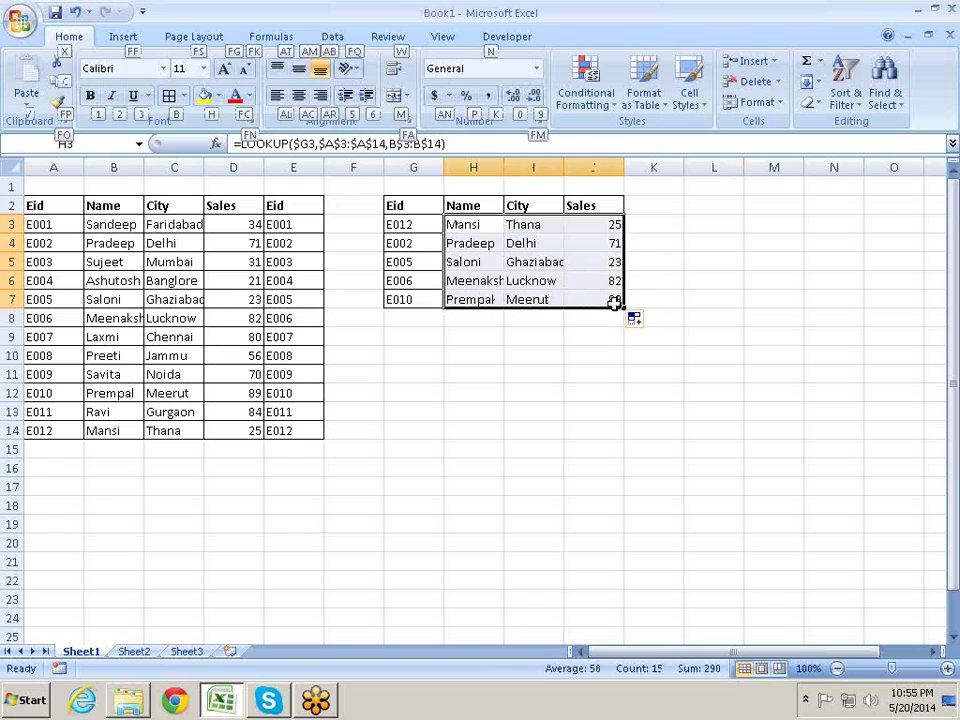
pyautogui.hotkey('alt', 'h')
pyautogui.press('b')
pyautogui.press('Escape')
pyautogui.press('Down')
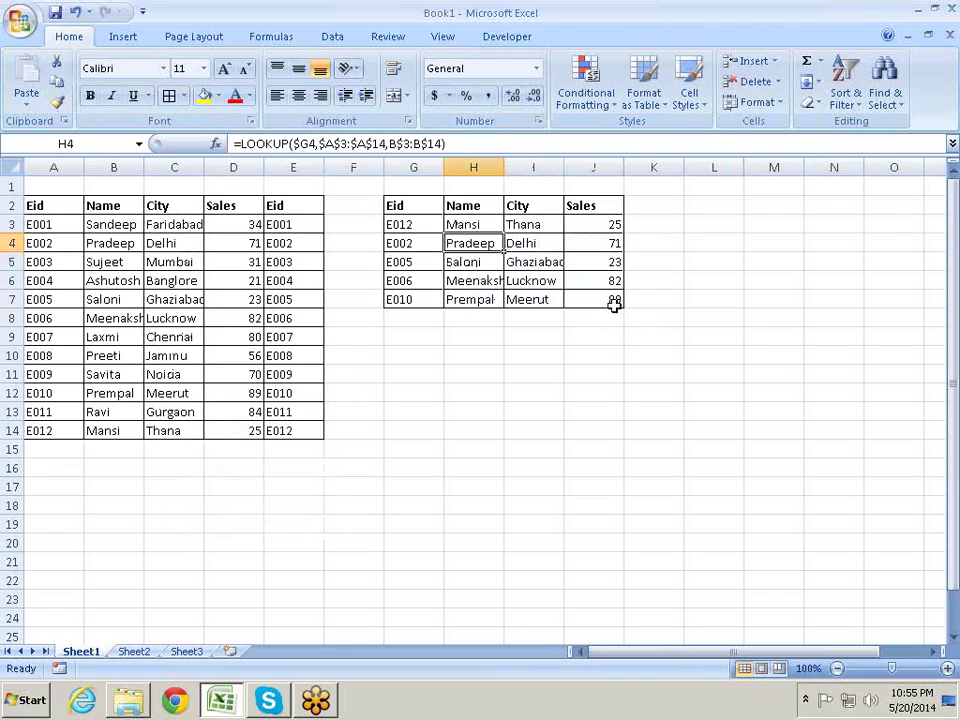
pyautogui.press('Up')
pyautogui.press('Left')
pyautogui.press('Left')
pyautogui.press('Right')
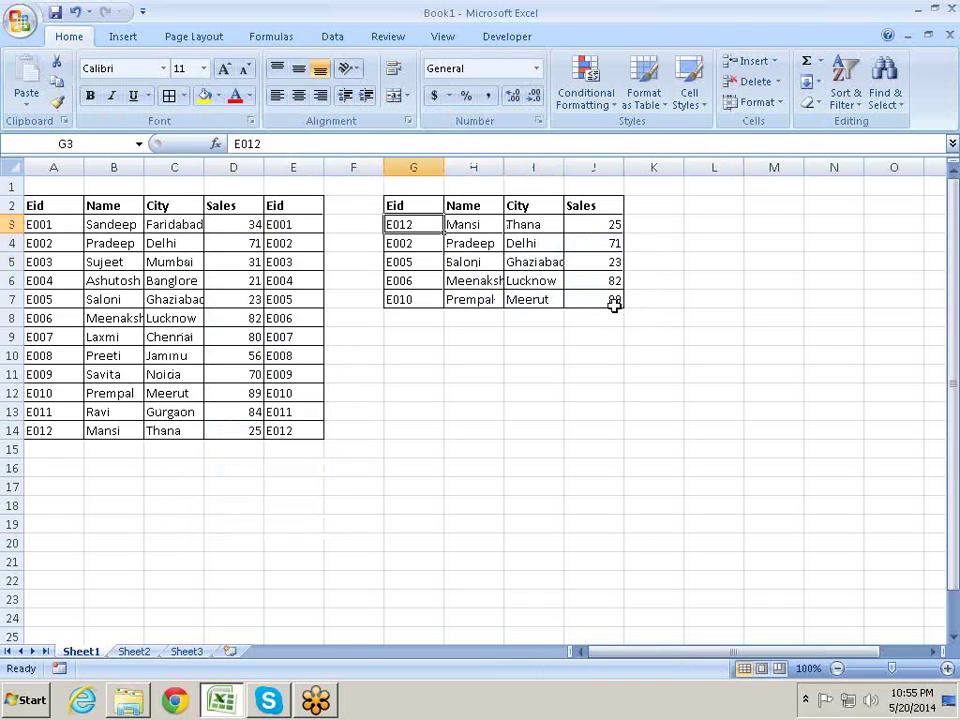
pyautogui.press('Down')
pyautogui.press('Up')
pyautogui.press('Up')
pyautogui.press('Down')
pyautogui.press('Down')
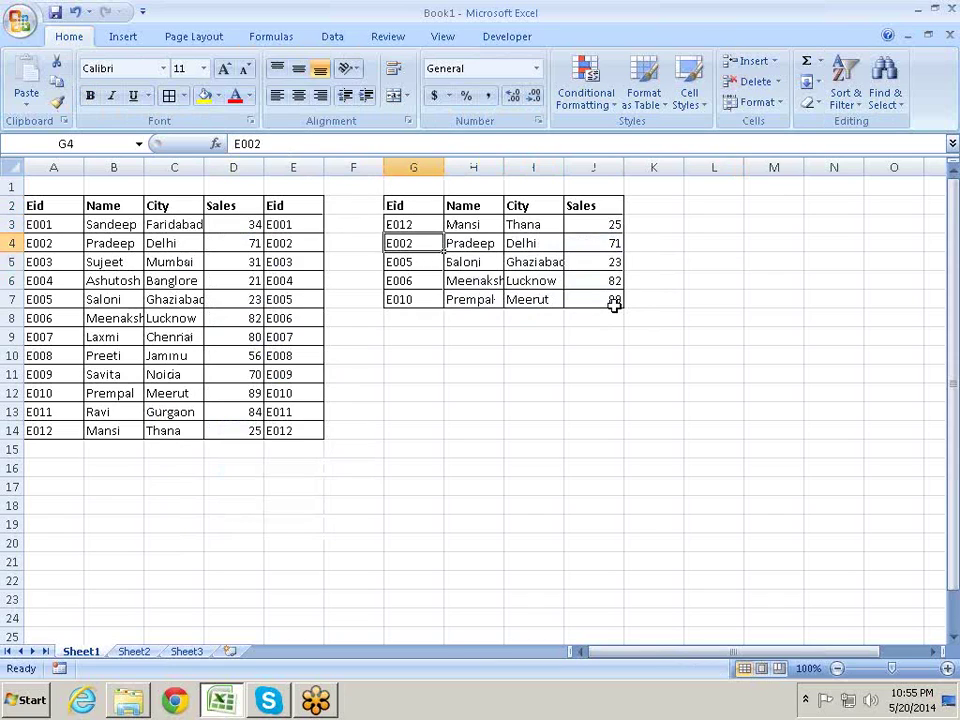
pyautogui.press('Down')
pyautogui.press('Down')
pyautogui.press('Down')
pyautogui.press('Down')
pyautogui.press('Right')
pyautogui.press('Right')
pyautogui.press('Up')
pyautogui.press('Up')
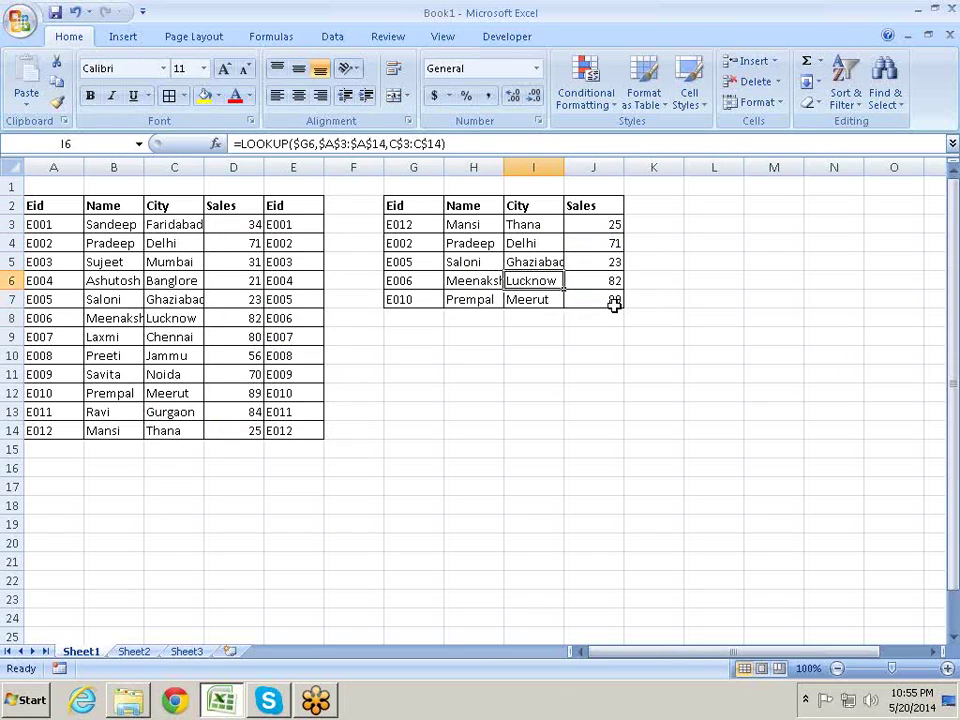
pyautogui.press('Up')
pyautogui.press('Up')
pyautogui.press('Left')
pyautogui.press('Up')
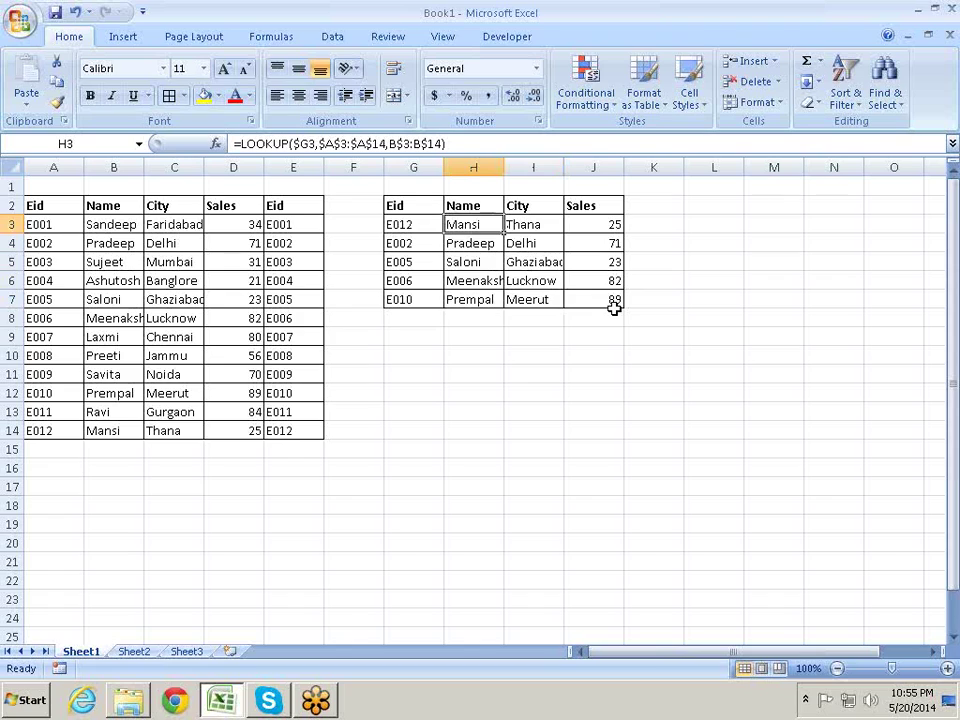
pyautogui.press('F2')
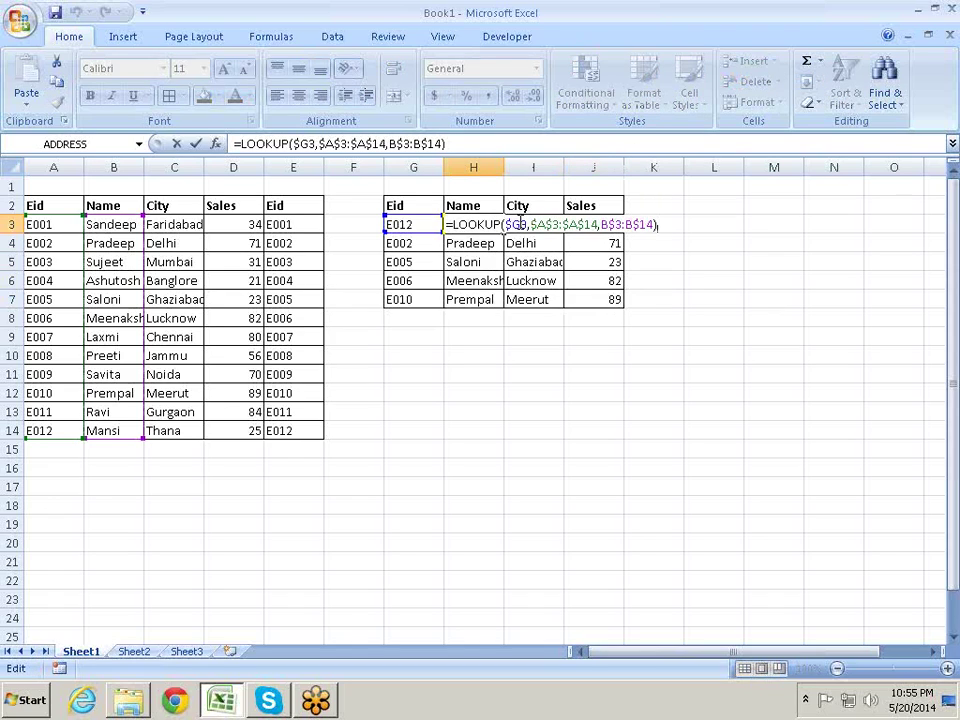
pyautogui.click(520, 224)
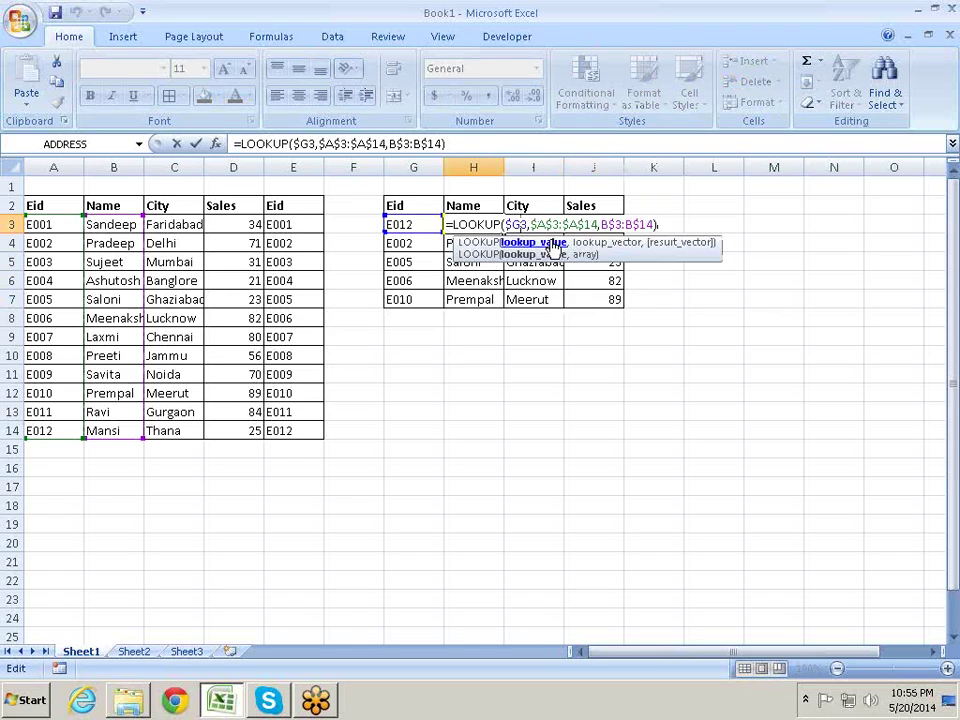
pyautogui.click(568, 225)
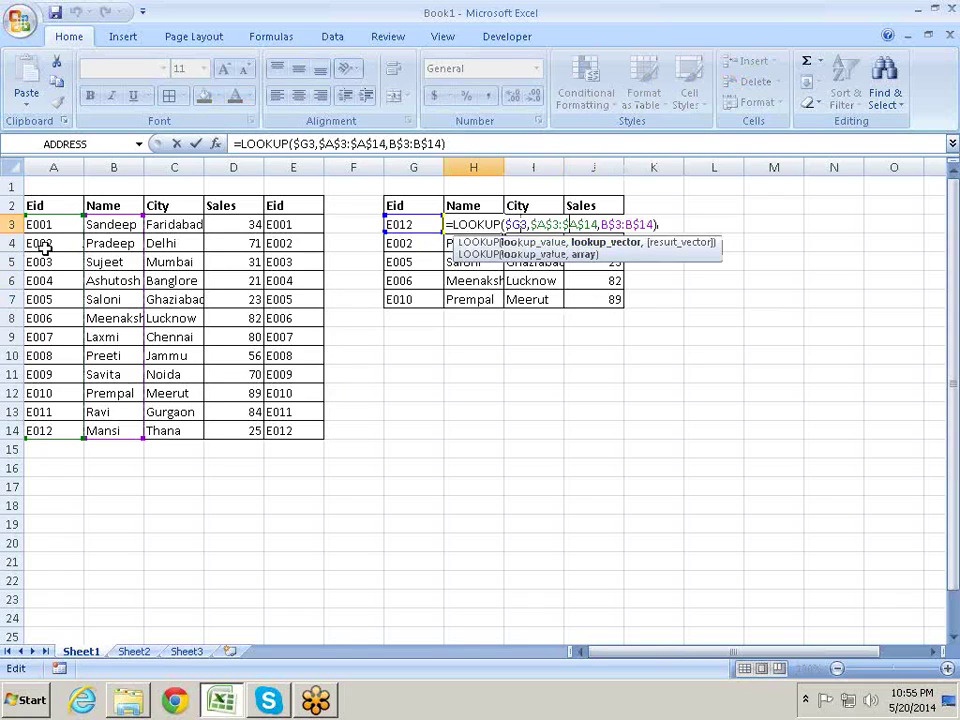
pyautogui.click(677, 250)
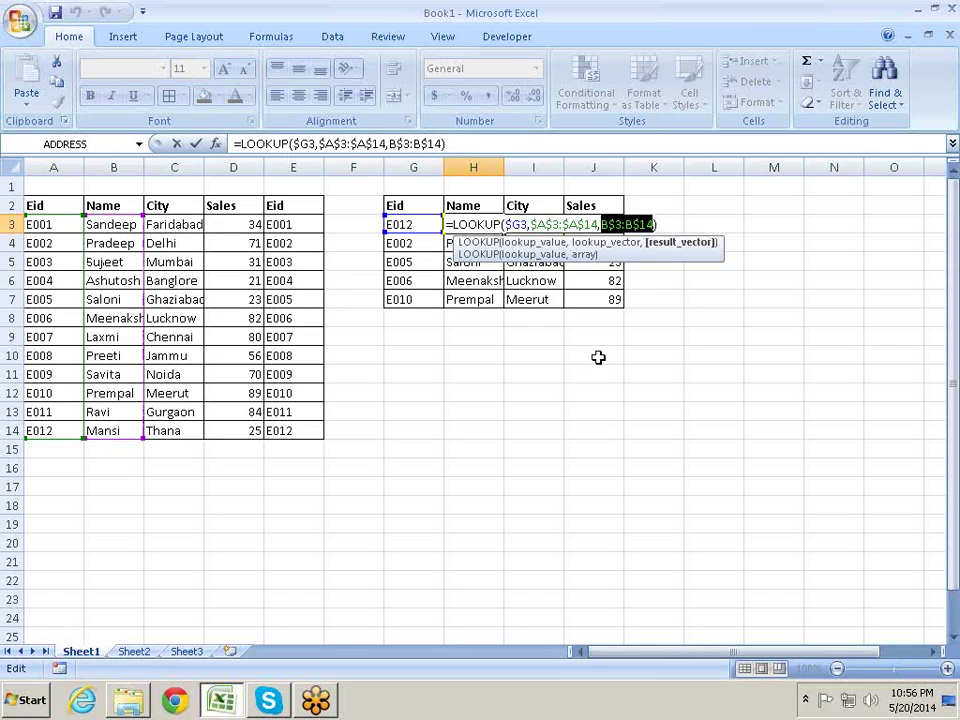
pyautogui.press('Return')
pyautogui.press('Up')
pyautogui.press('Right')
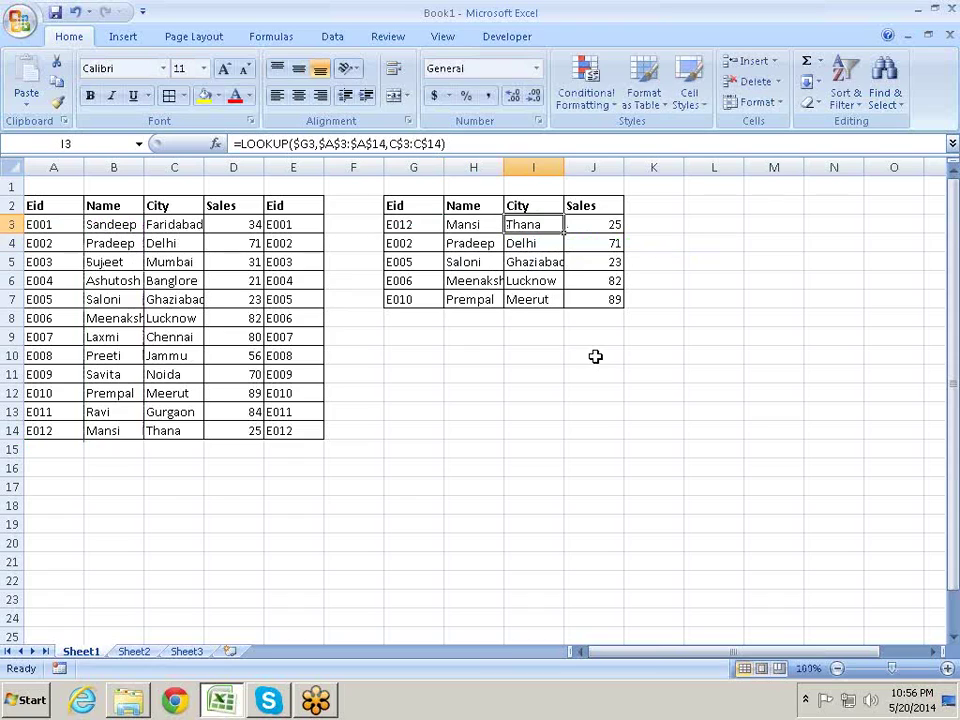
pyautogui.press('F2')
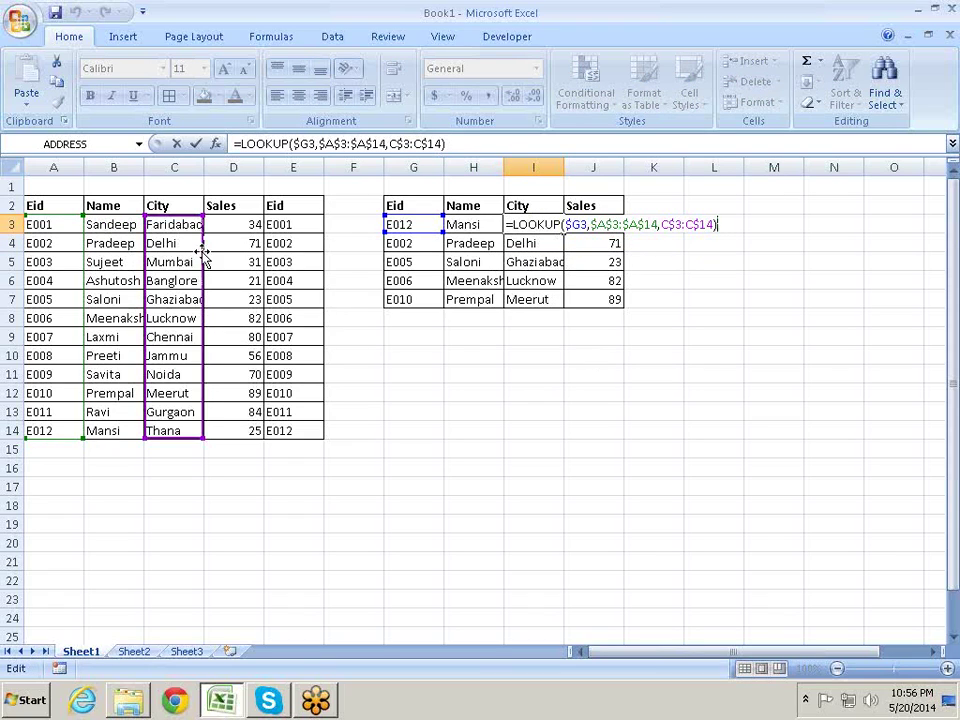
pyautogui.moveTo(200, 250); pyautogui.dragTo(203, 258)
pyautogui.press('Return')
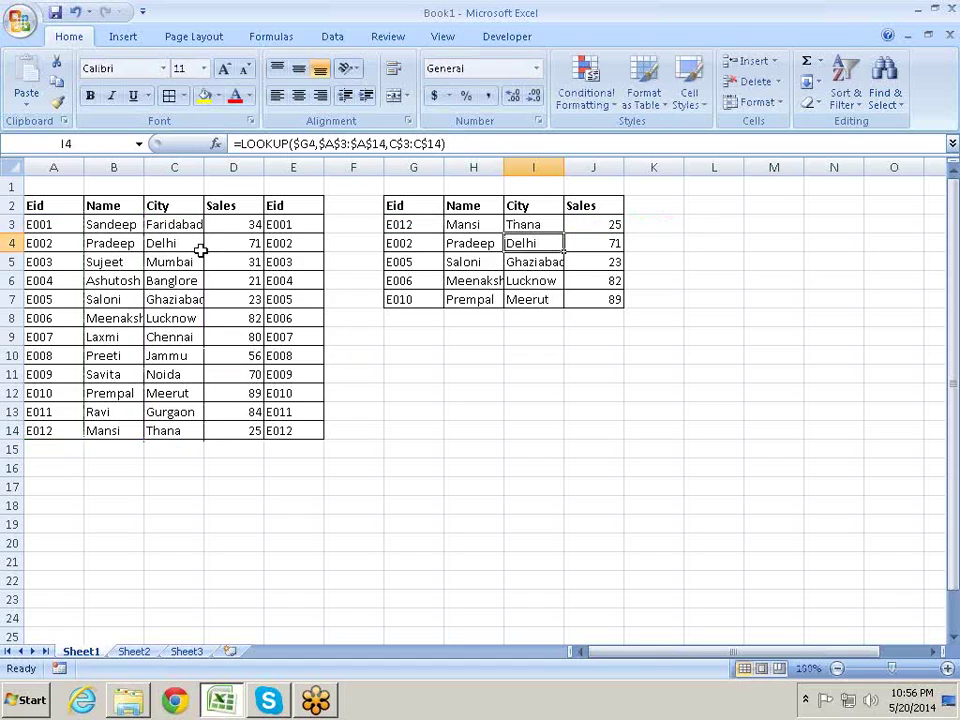
pyautogui.press('Up')
pyautogui.press('Right')
pyautogui.press('Right')
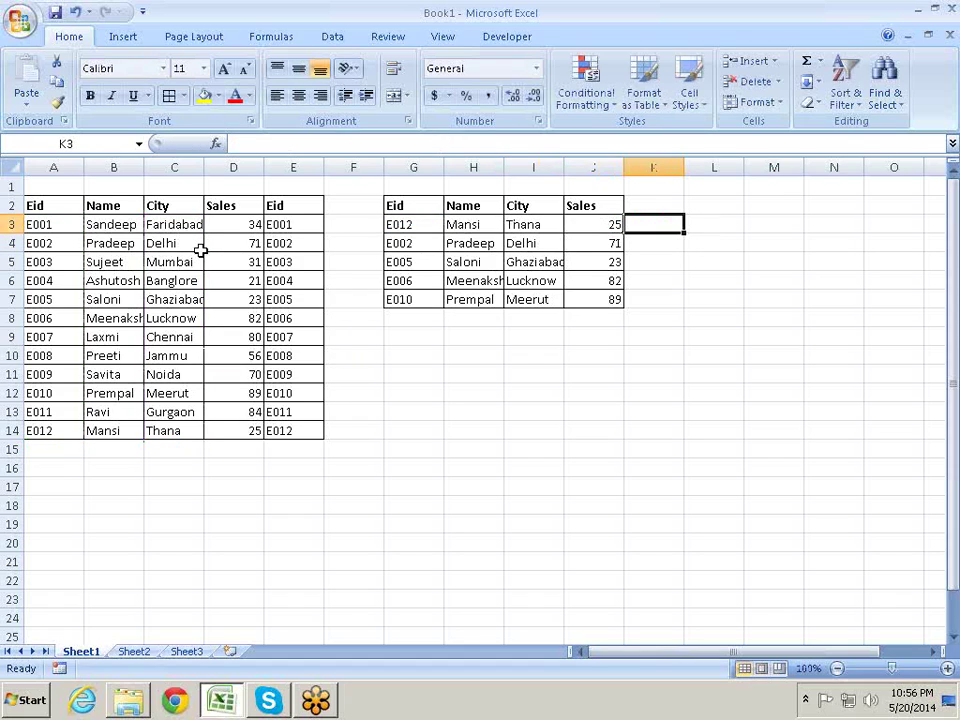
# - Enter =LOOKUP(G3,A3:A14) in K3, correcting a mistaken LOWER suggestion
pyautogui.write('=lo')
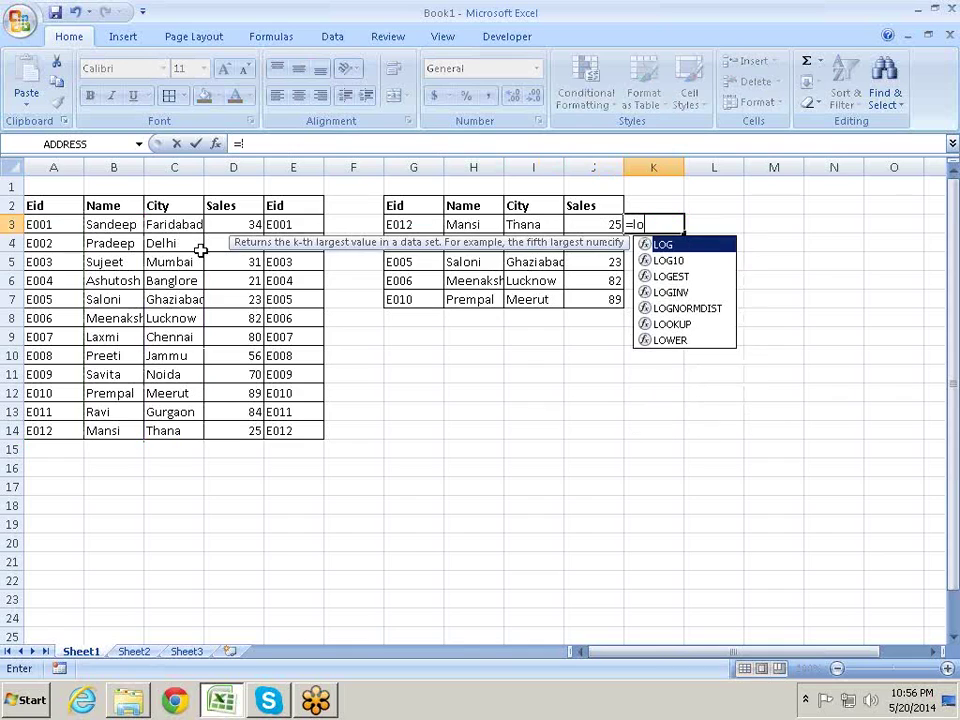
pyautogui.press('Down')
pyautogui.press('Down')
pyautogui.press('Down')
pyautogui.press('Down')
pyautogui.press('Down')
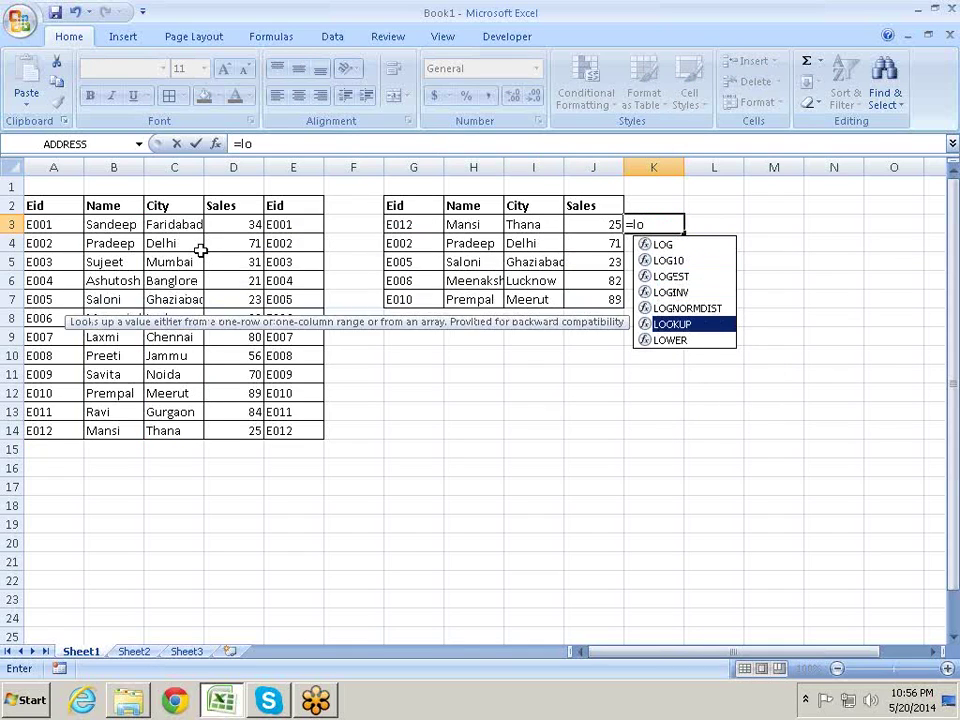
pyautogui.press('Down')
pyautogui.press('Tab')
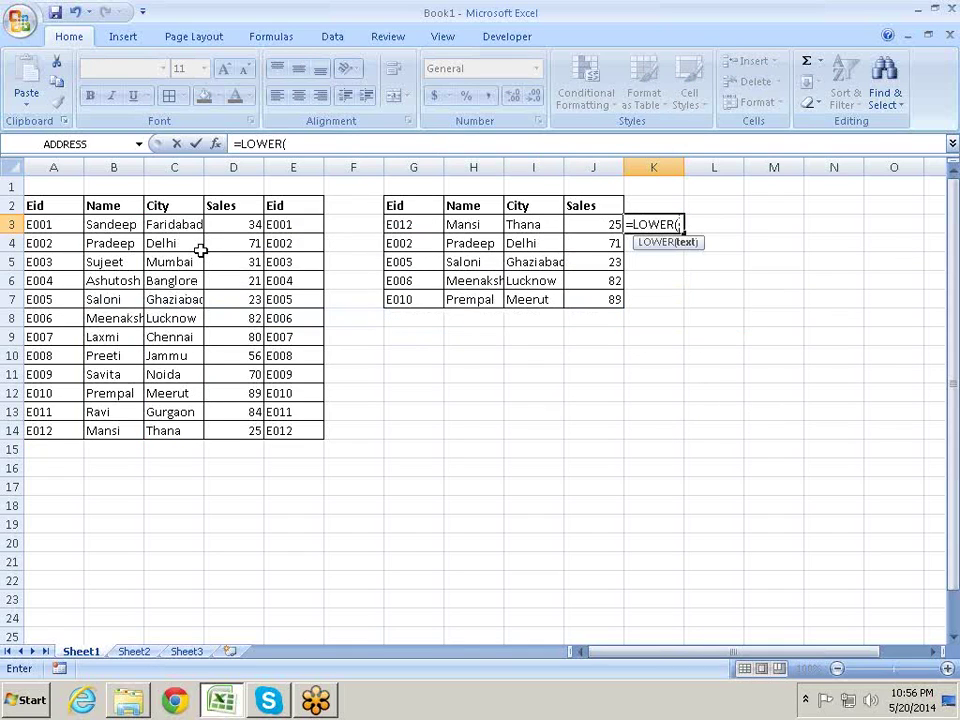
pyautogui.press('BackSpace')
pyautogui.press('BackSpace')
pyautogui.press('BackSpace')
pyautogui.press('BackSpace')
pyautogui.press('BackSpace')
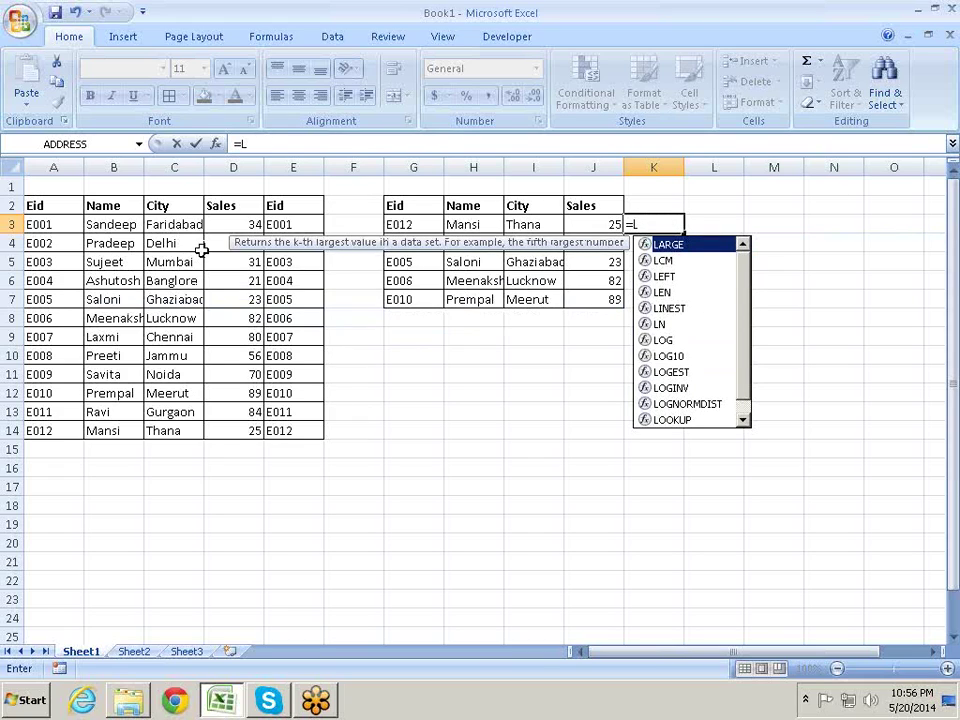
pyautogui.write('ook')
pyautogui.press('Tab')
pyautogui.press('Left')
pyautogui.press('Left')
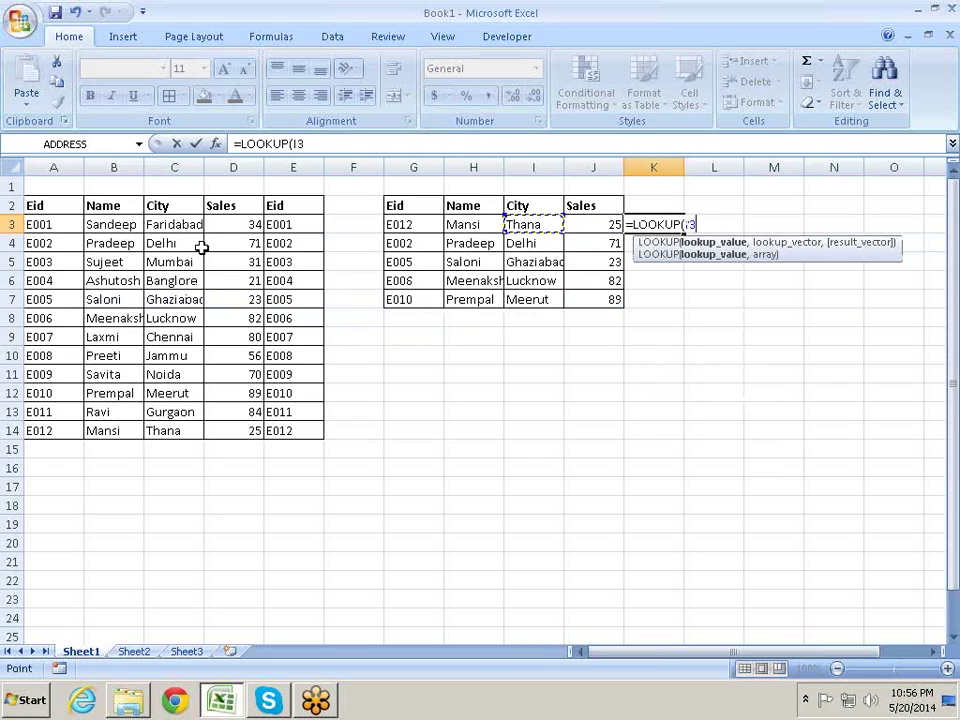
pyautogui.press('Left')
pyautogui.press('Left')
pyautogui.write(',')
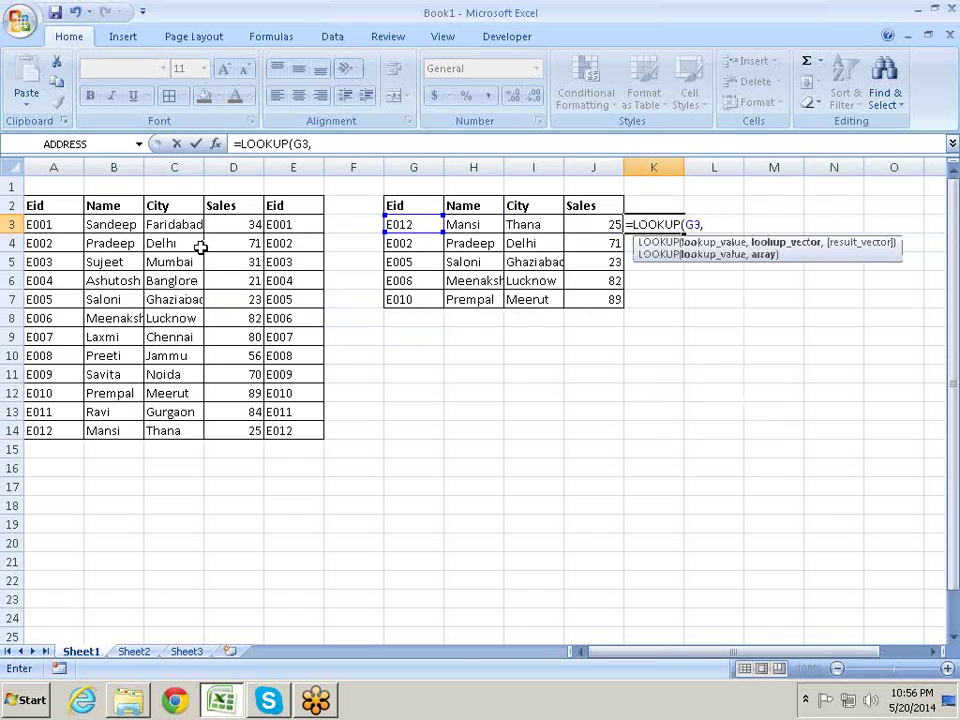
pyautogui.moveTo(73, 224)
pyautogui.mouseDown()
pyautogui.moveTo(92, 411)
pyautogui.moveTo(65, 426)
pyautogui.mouseUp()
pyautogui.press('Return')
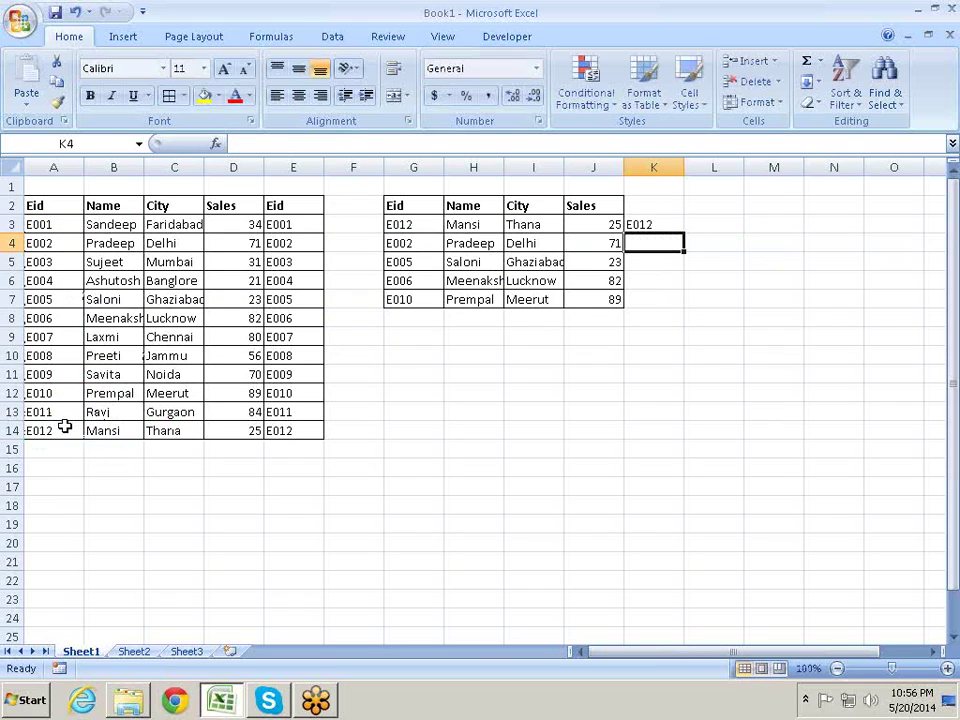
# - Re-edit K3, keeping the two-argument formula returning E012, then select G3
pyautogui.press('Up')
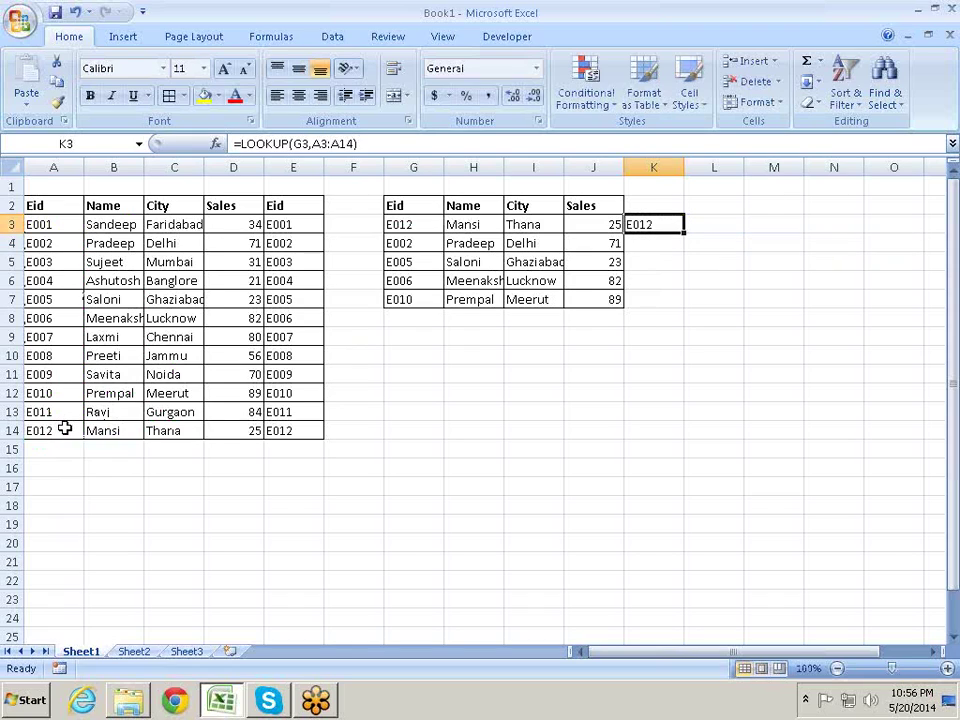
pyautogui.press('F2')
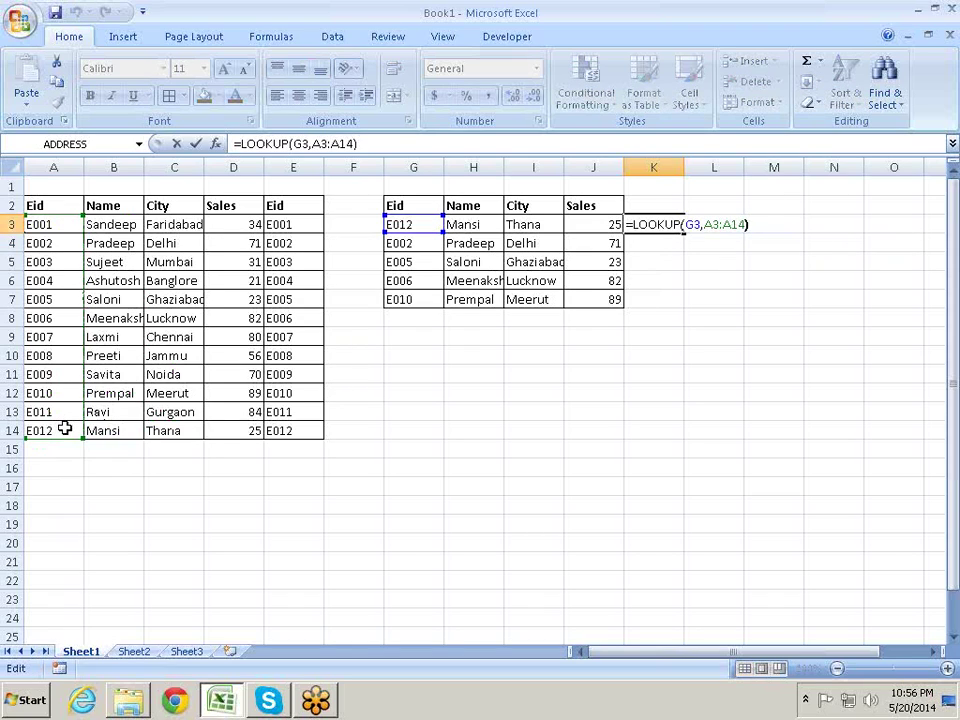
pyautogui.press('Left')
pyautogui.write(',')
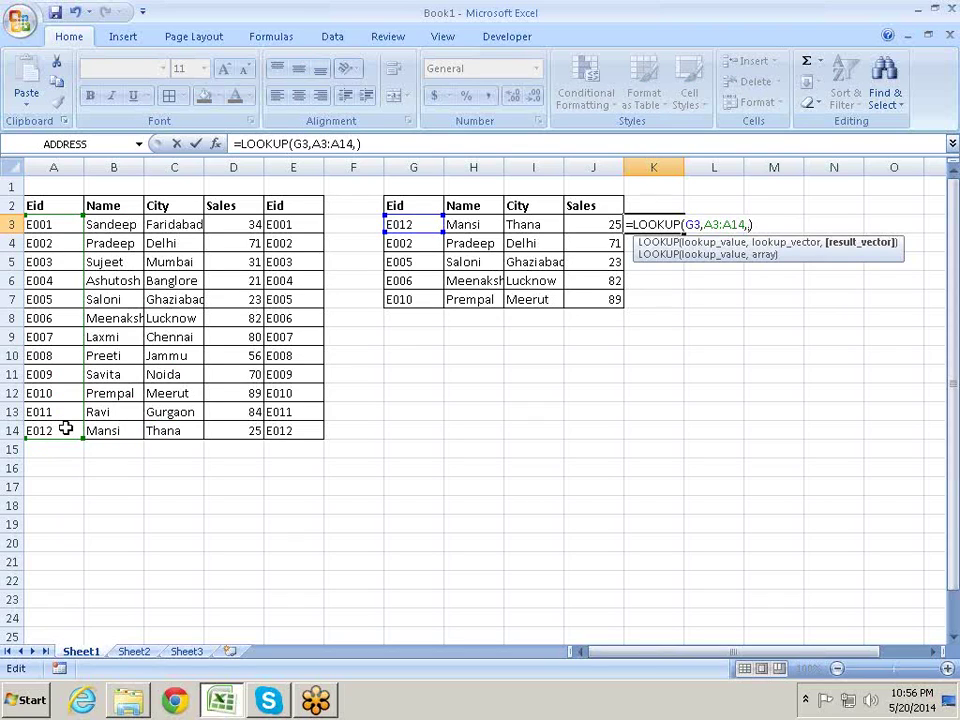
pyautogui.press('BackSpace')
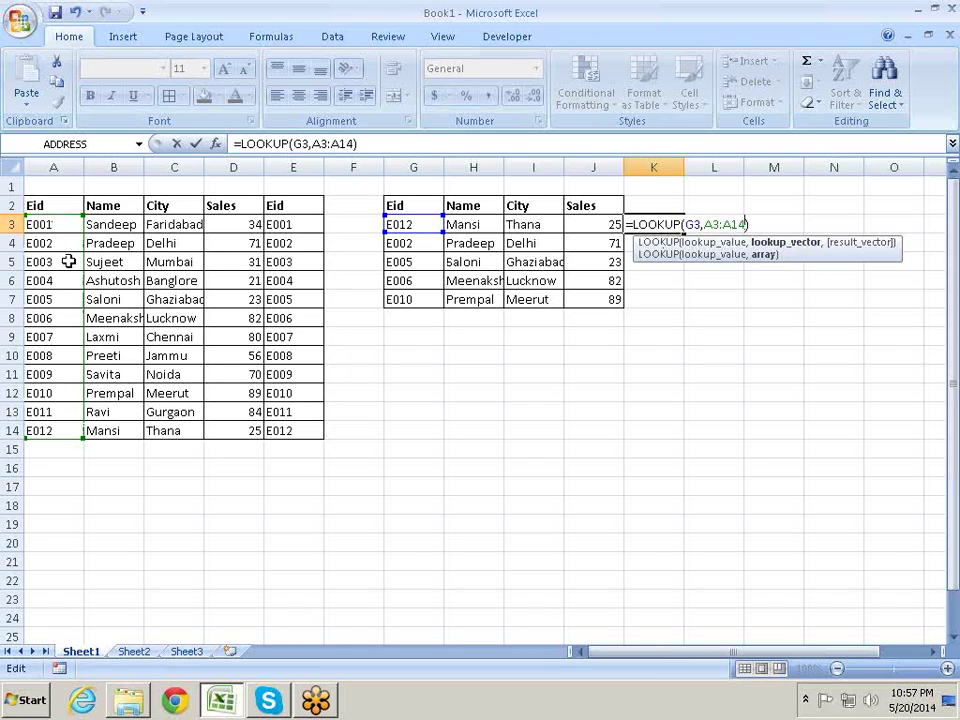
pyautogui.press('Return')
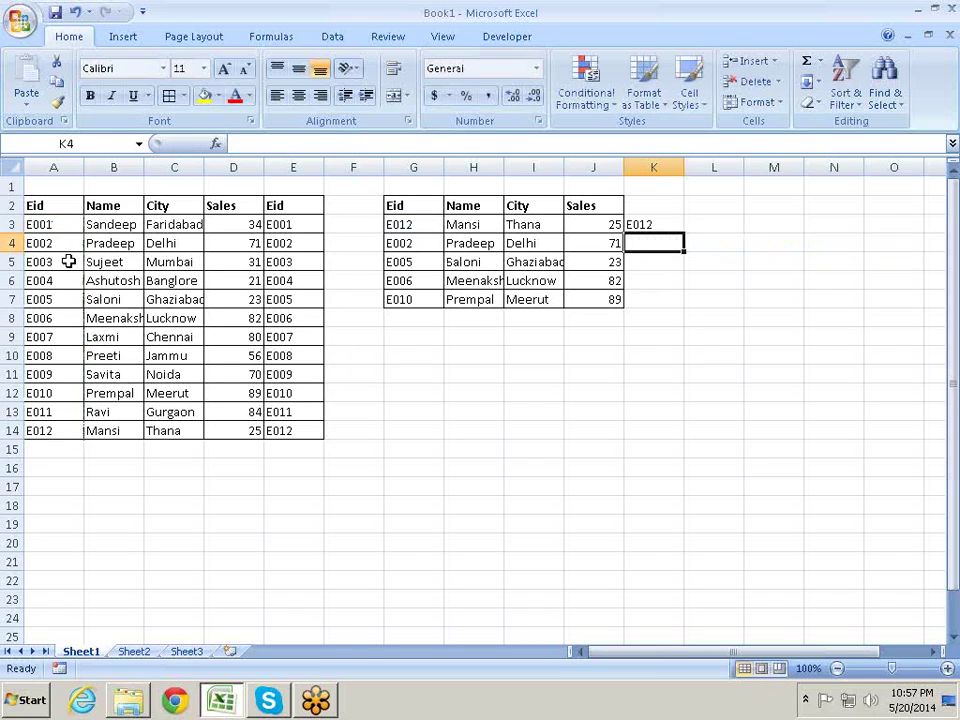
pyautogui.press('Up')
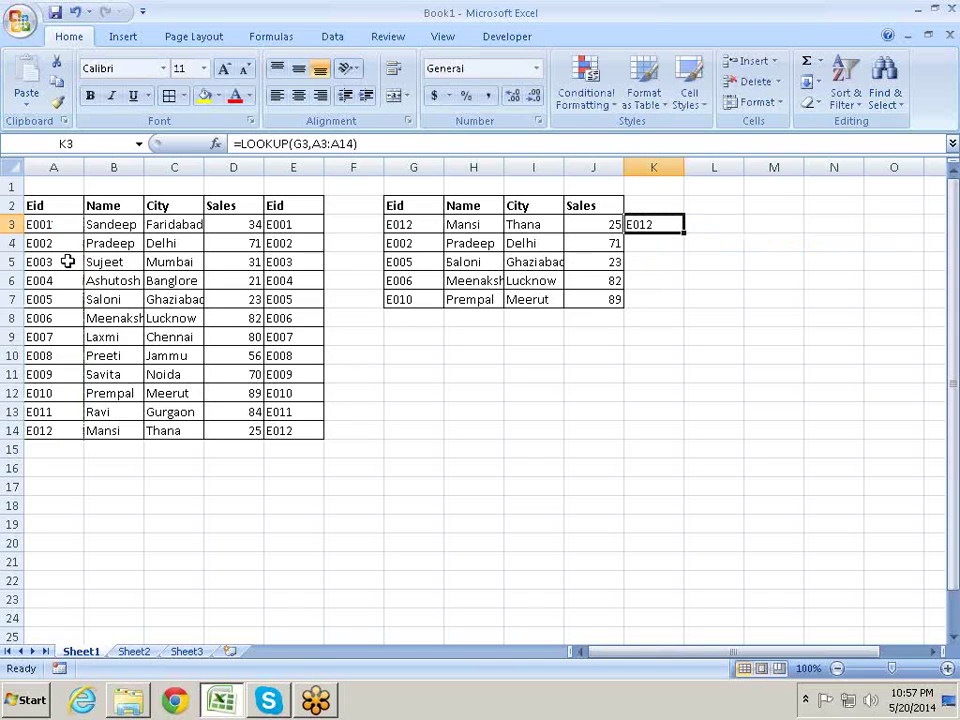
pyautogui.press('F2')
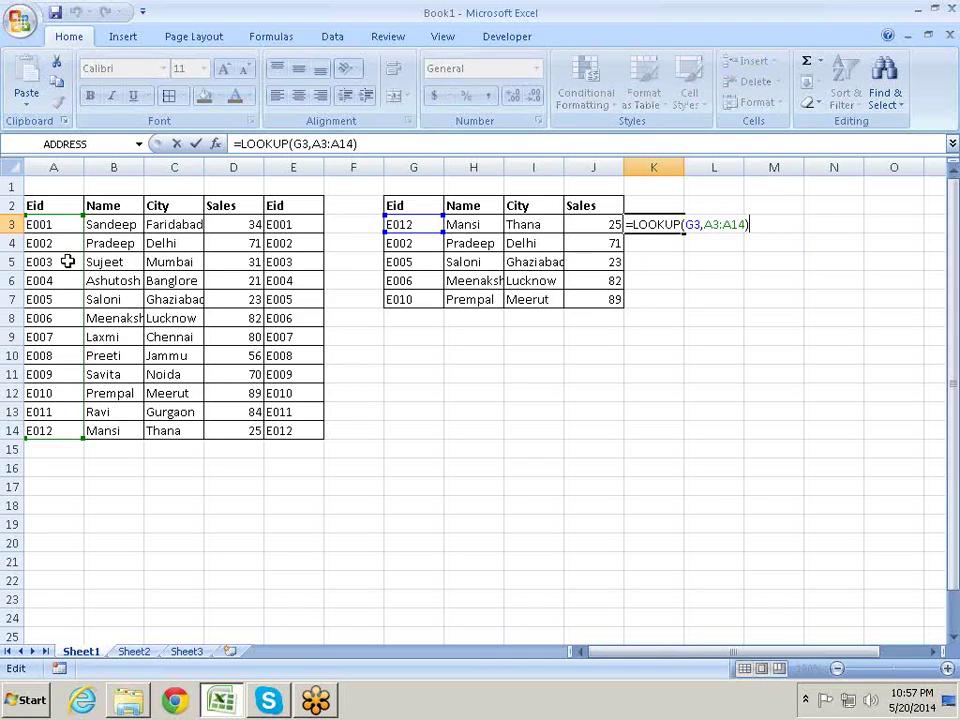
pyautogui.press('Escape')
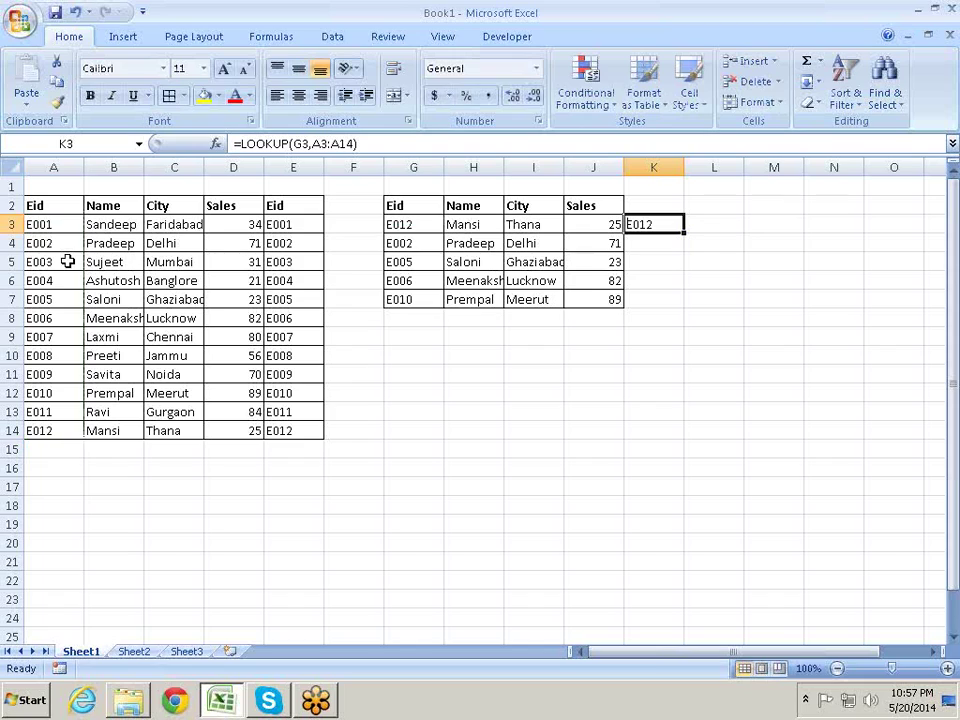
pyautogui.click(420, 229)
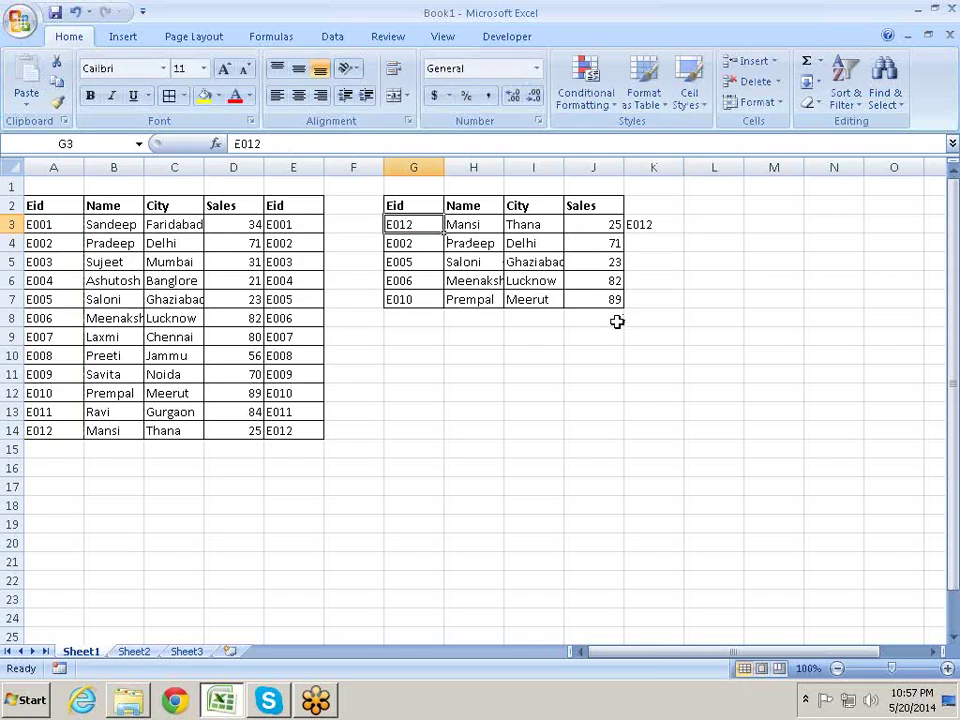
# - Enter E013 in G3 and recalculate K3's LOOKUP formula
pyautogui.write('E')
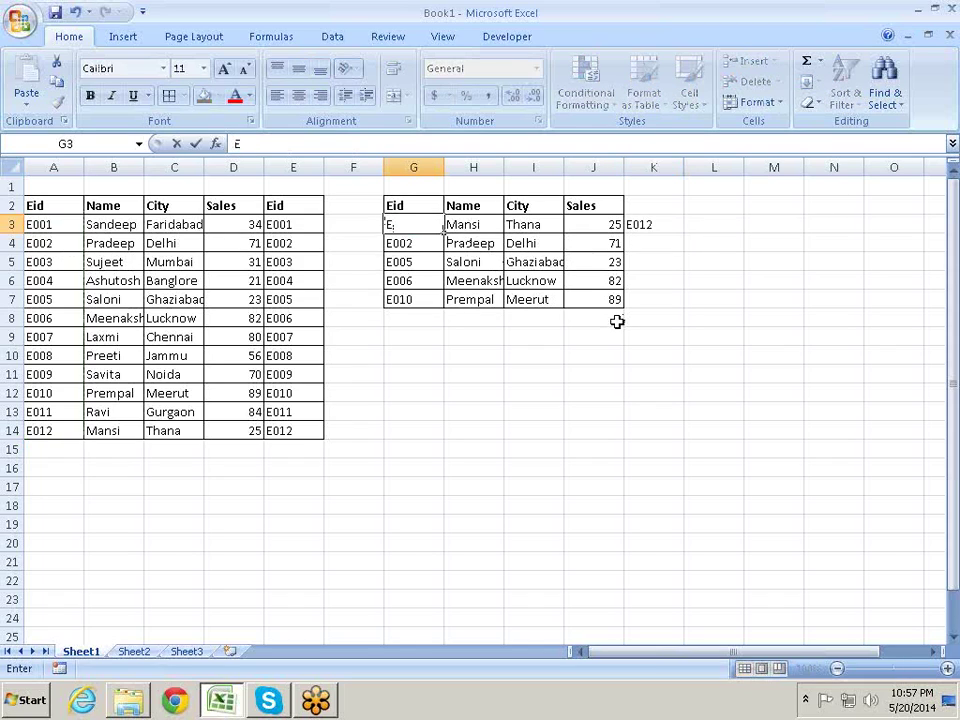
pyautogui.write('0')
pyautogui.write('1')
pyautogui.write('3')
pyautogui.press('Return')
pyautogui.press('Up')
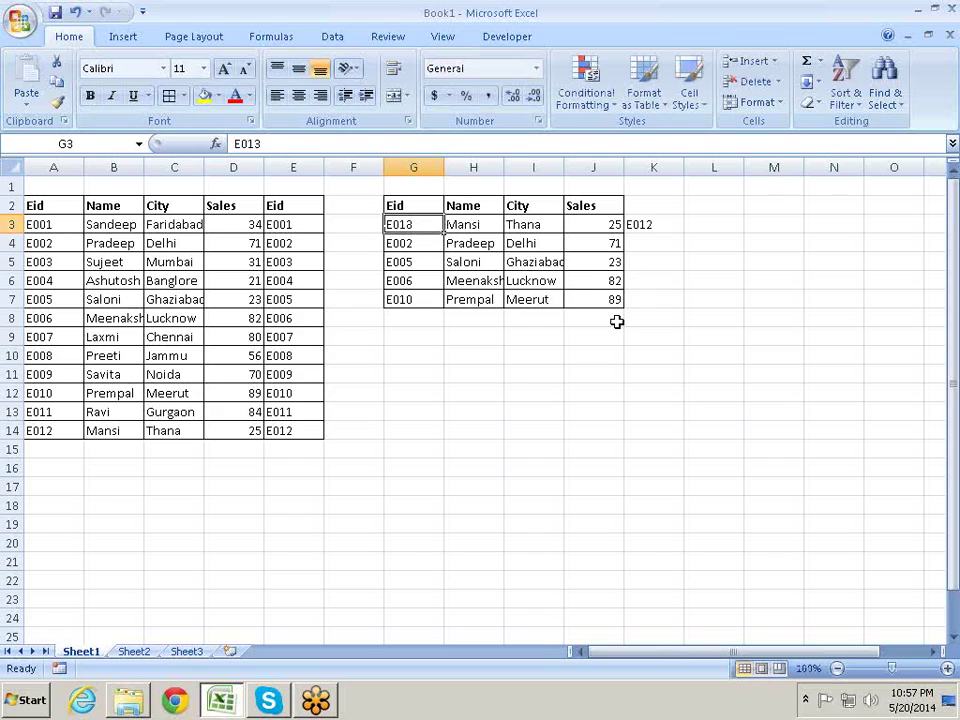
pyautogui.press('Right')
pyautogui.press('Right')
pyautogui.press('Right')
pyautogui.press('Right')
pyautogui.press('F2')
pyautogui.press('Return')
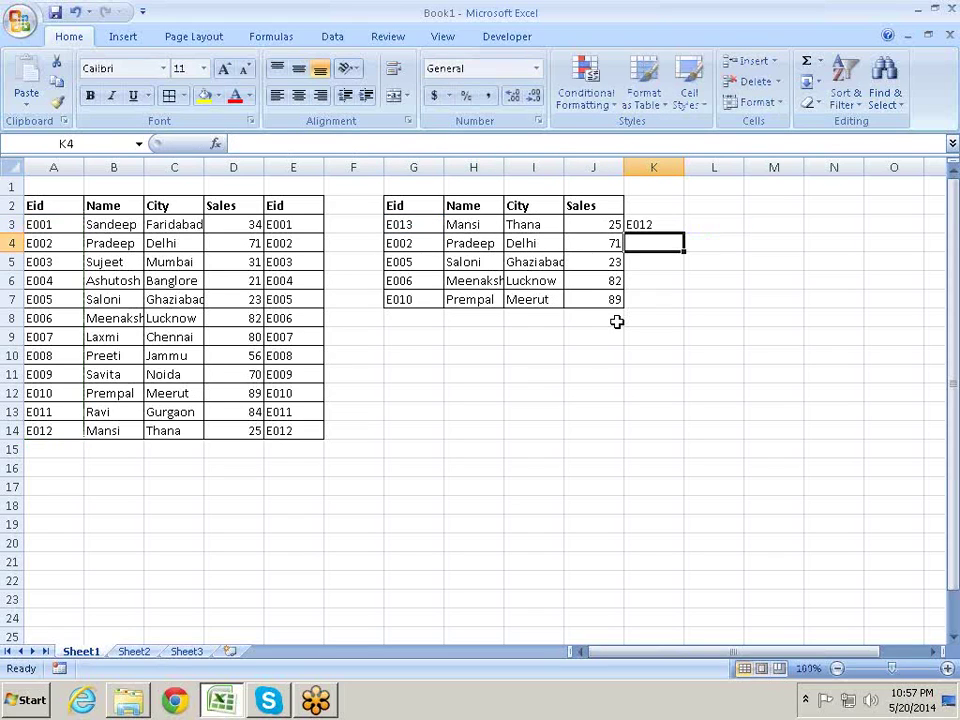
# - Change G3 to E015 and recalculate K3's LOOKUP formula
pyautogui.press('Up')
pyautogui.press('Left')
pyautogui.press('Left')
pyautogui.press('Left')
pyautogui.press('Left')
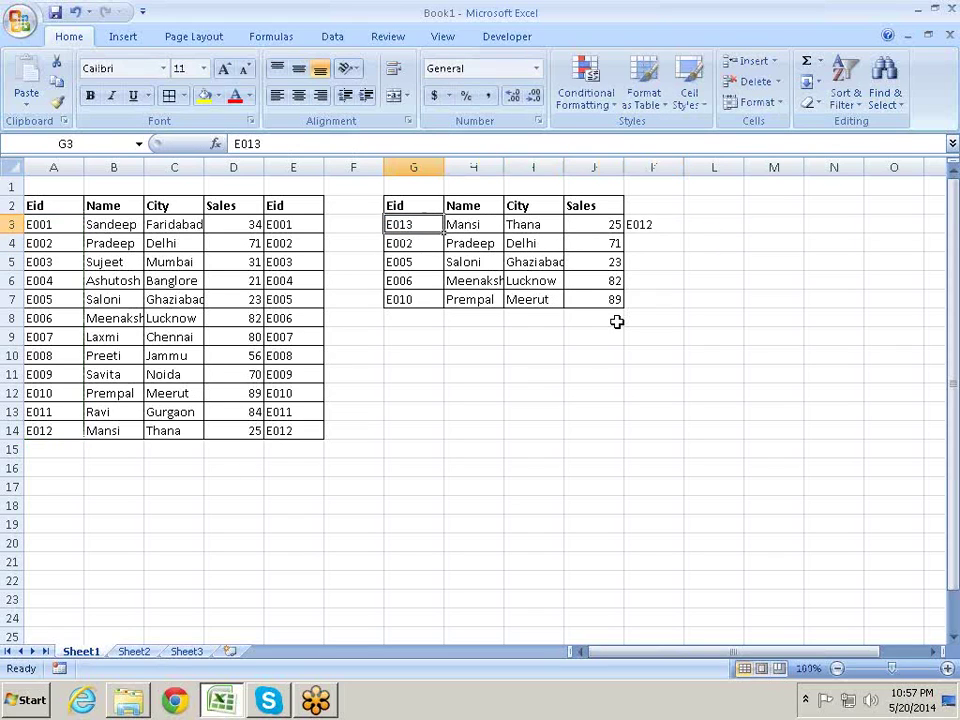
pyautogui.write('E0')
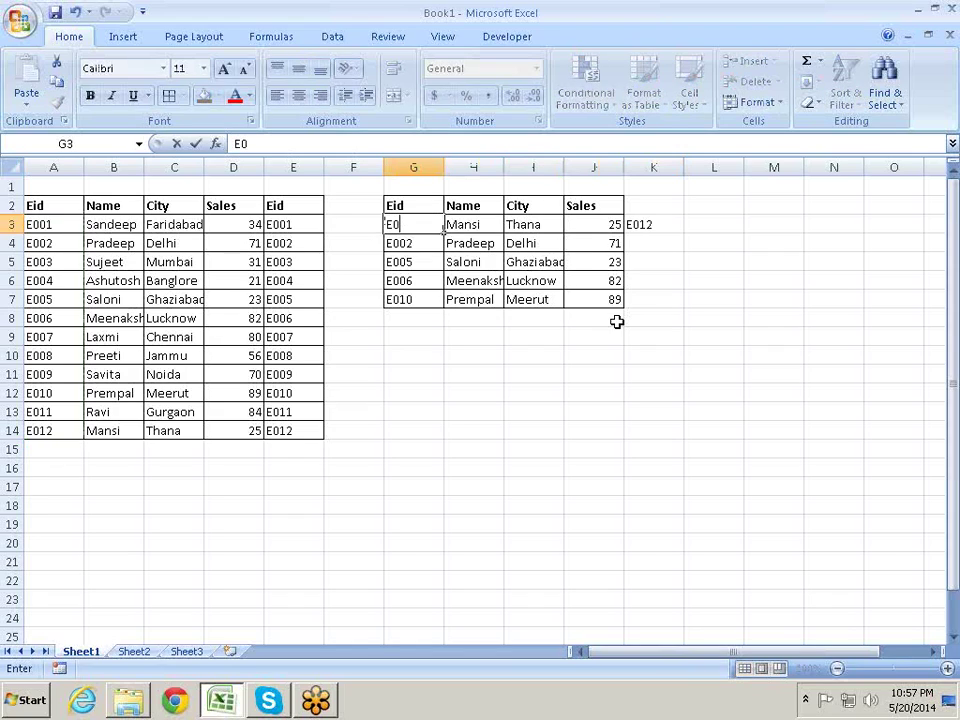
pyautogui.write('0')
pyautogui.press('BackSpace')
pyautogui.press('BackSpace')
pyautogui.write('015')
pyautogui.press('Return')
pyautogui.press('Up')
pyautogui.press('Right')
pyautogui.press('Right')
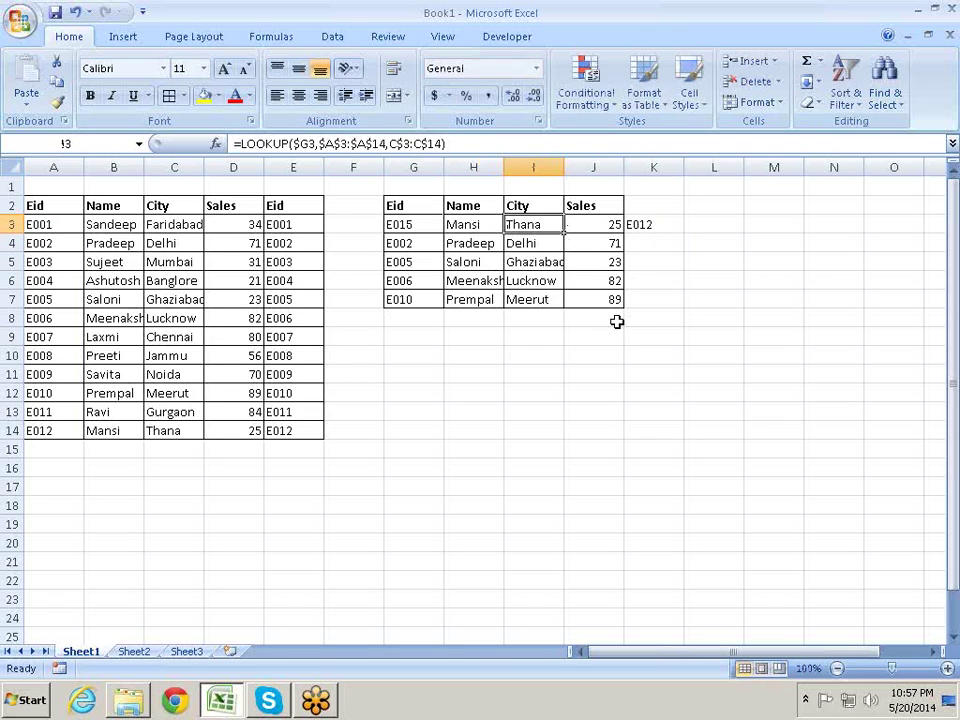
pyautogui.press('Right')
pyautogui.press('Right')
pyautogui.press('F2')
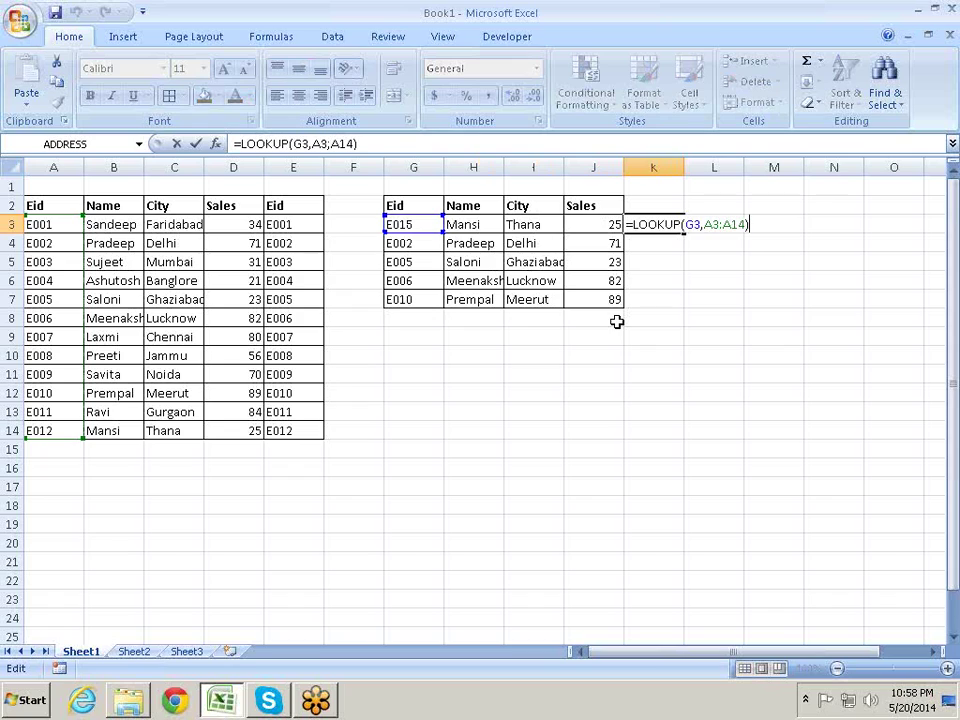
pyautogui.press('Return')
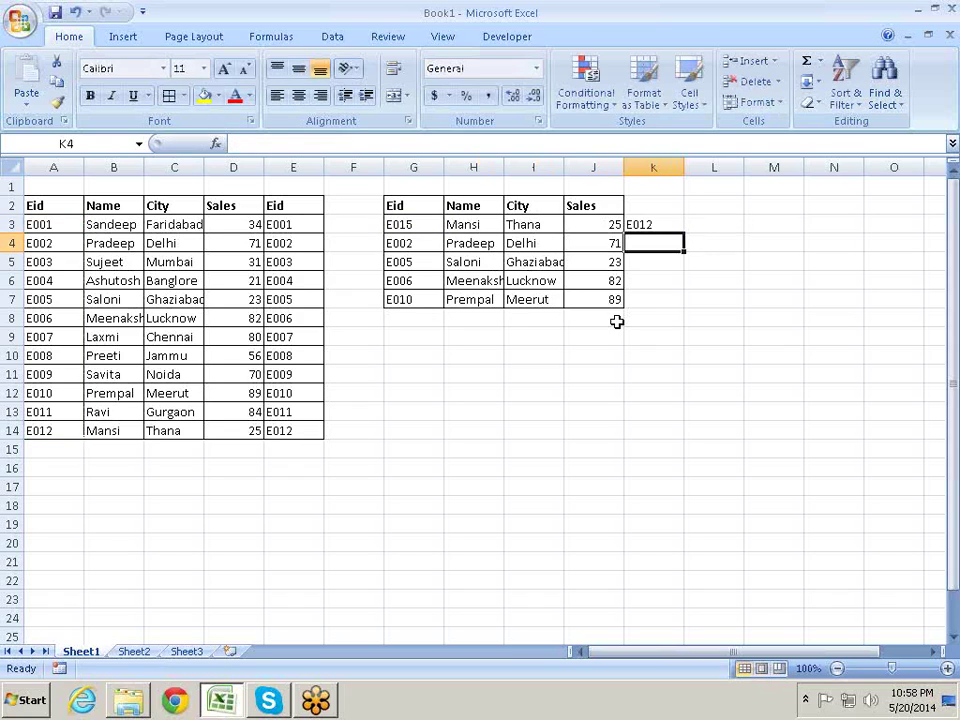
# - Recommit K3's formula once more, confirming it still returns E012
pyautogui.press('Up')
pyautogui.press('F2')
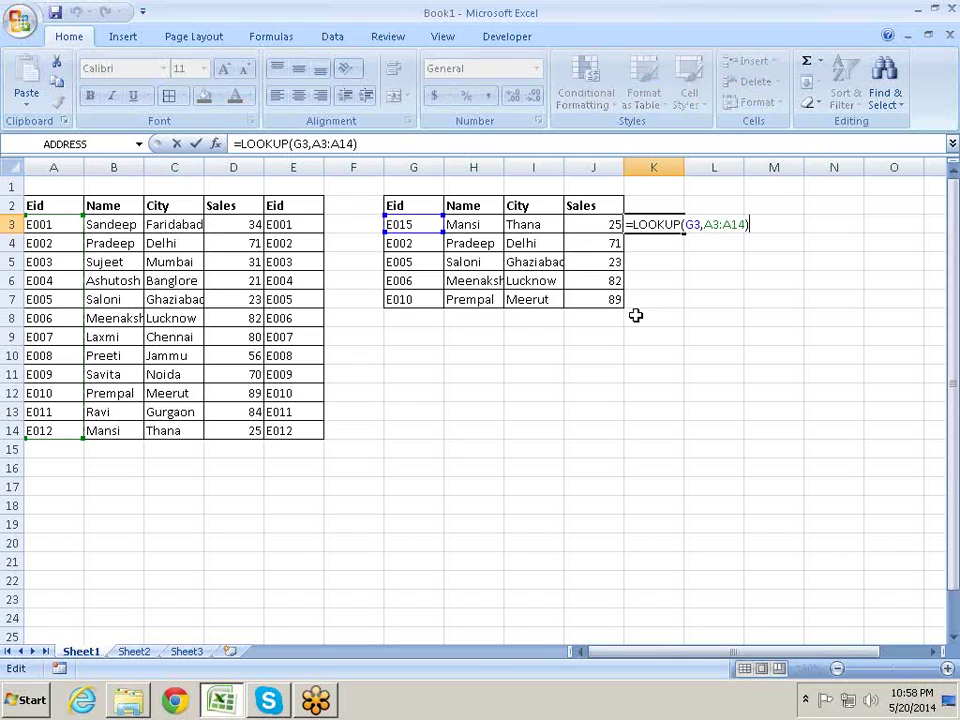
pyautogui.hotkey('ctrl', 'Return')
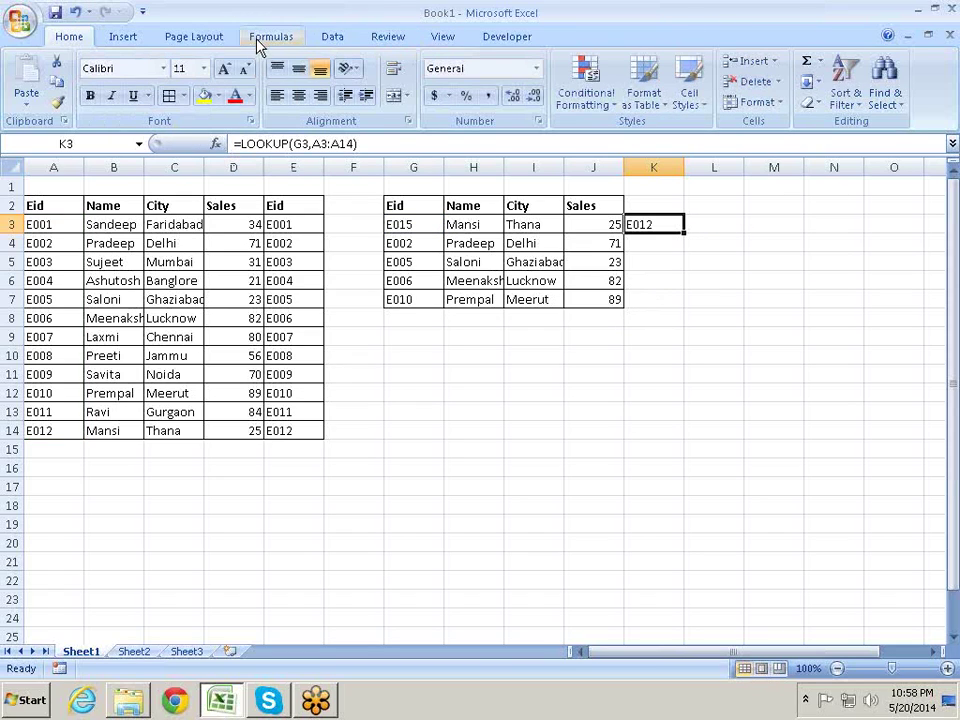
# - Keep the workbook's calculation option set to Automatic
pyautogui.click(262, 38)
pyautogui.click(880, 110)
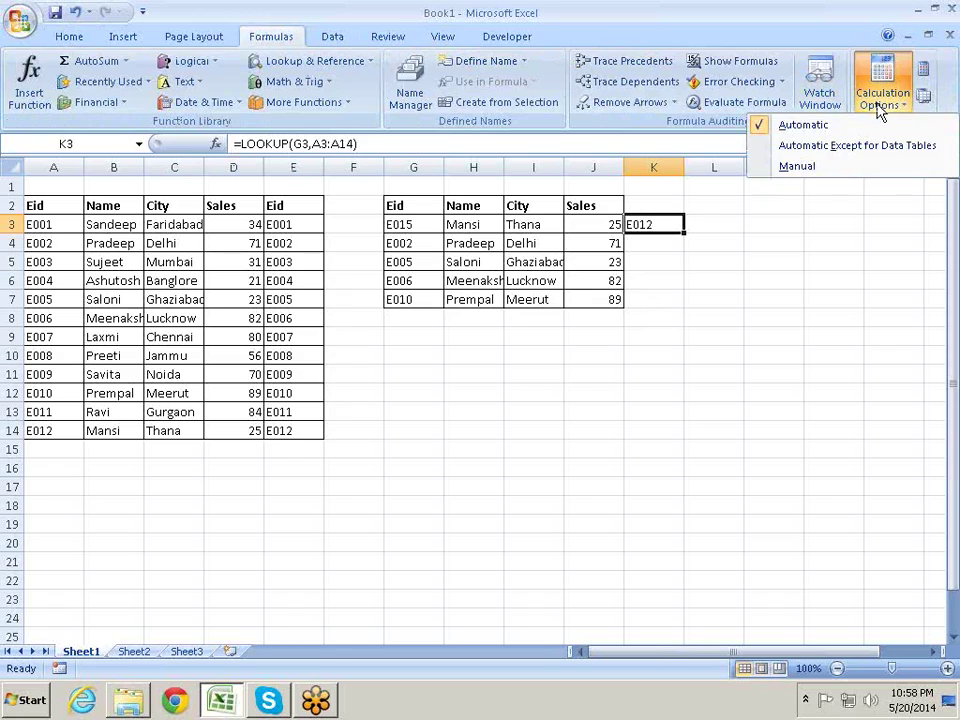
pyautogui.click(864, 126)
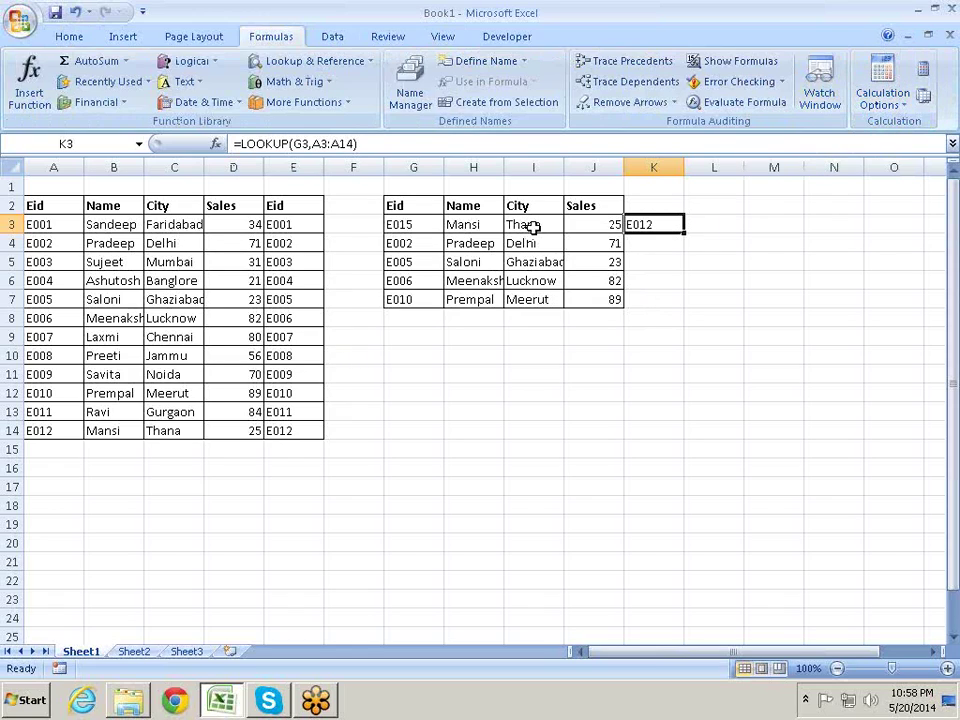
# - Enter Eid E001 in G3 so the lookups show Sandeep
pyautogui.moveTo(414, 224); pyautogui.dragTo(414, 243)
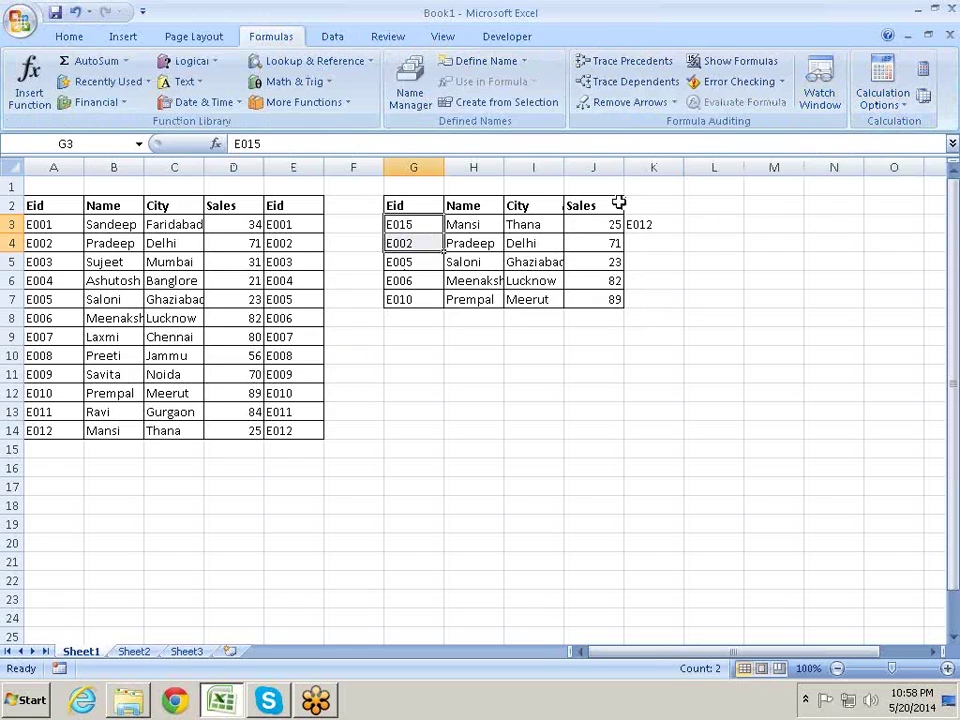
pyautogui.click(435, 221)
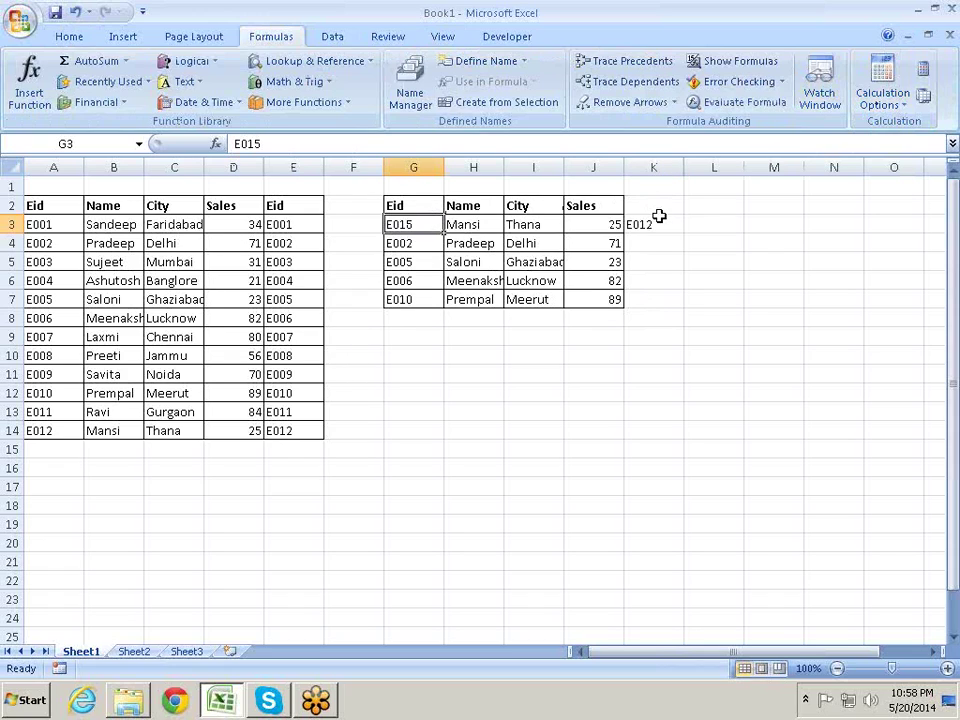
pyautogui.write('E')
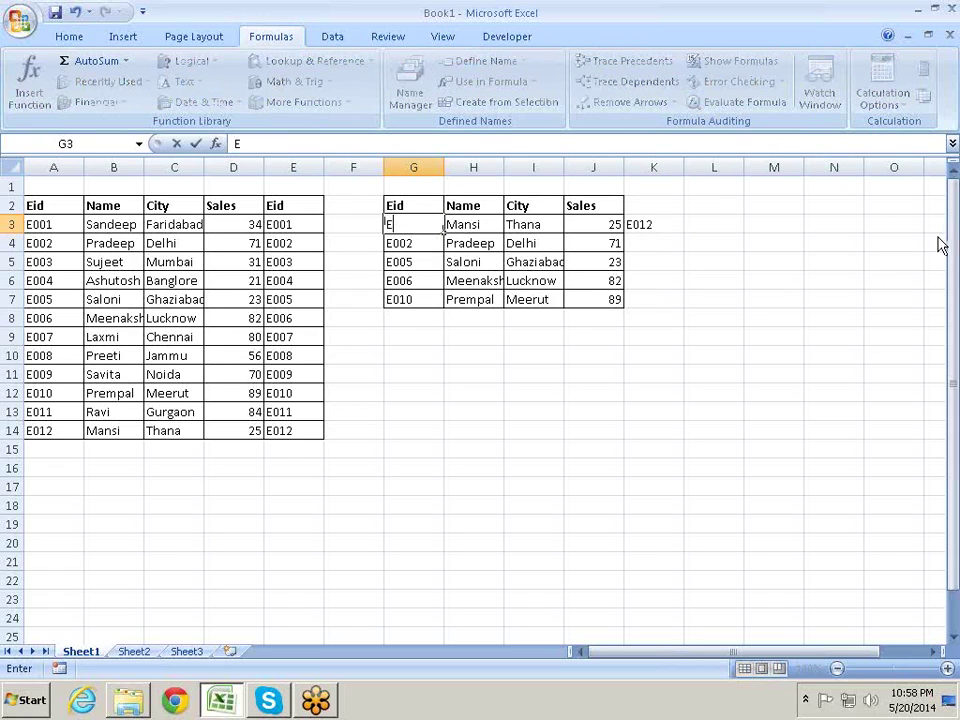
pyautogui.write('001')
pyautogui.press('Return')
# - Delete the test lookup formula from K3
pyautogui.press('Up')
pyautogui.press('Right')
pyautogui.press('Right')
pyautogui.press('Right')
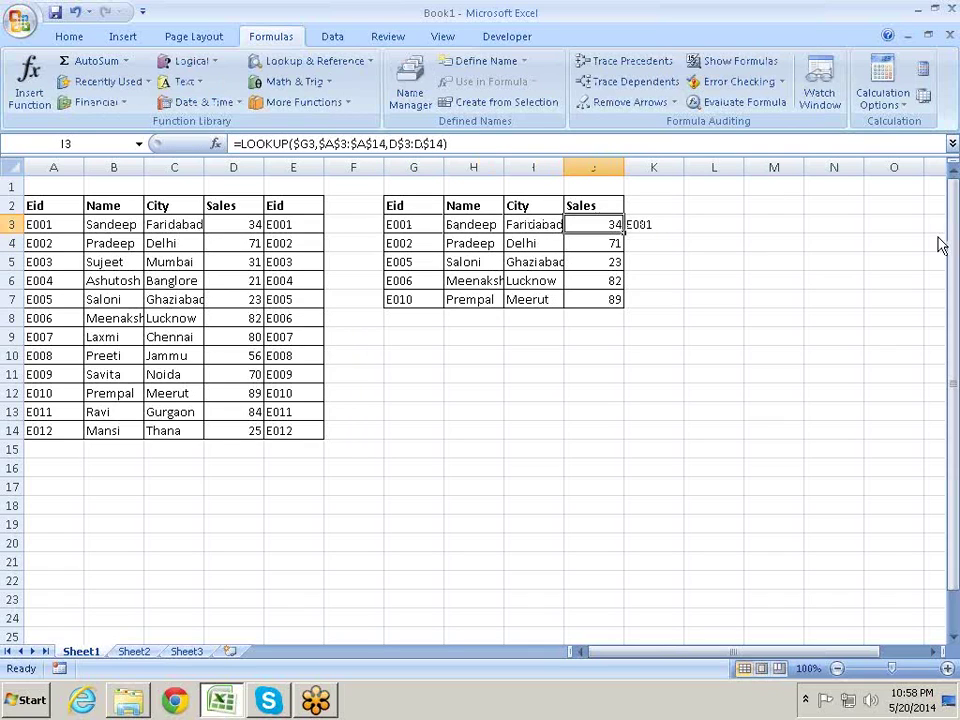
pyautogui.press('Right')
pyautogui.press('Delete')
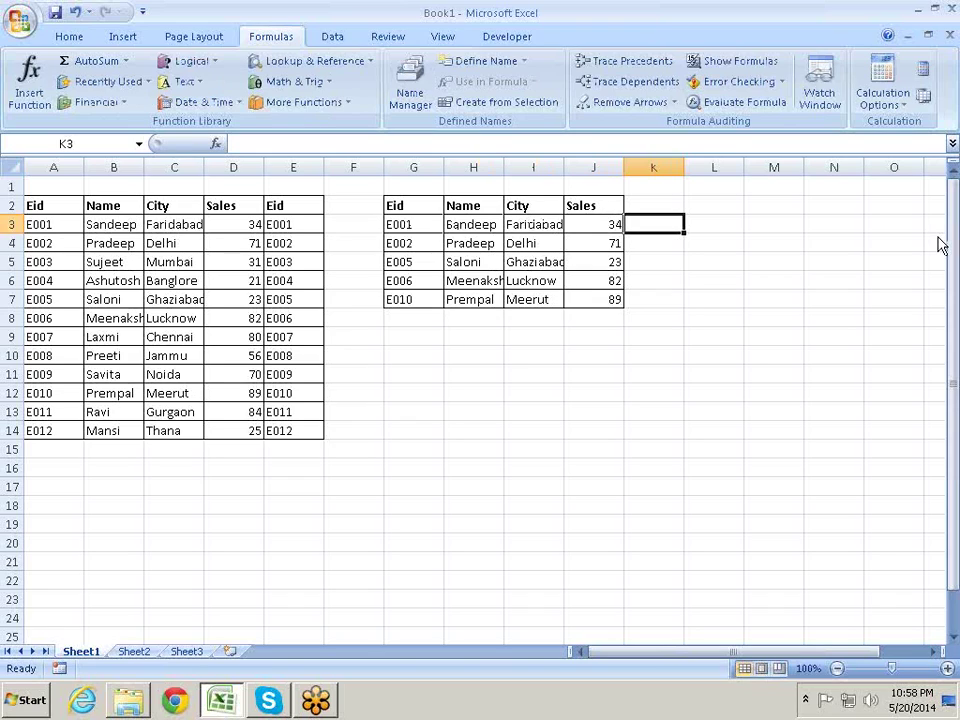
# - Re-enter the Name lookup formula in H3
pyautogui.press('Left')
pyautogui.press('Left')
pyautogui.press('Left')
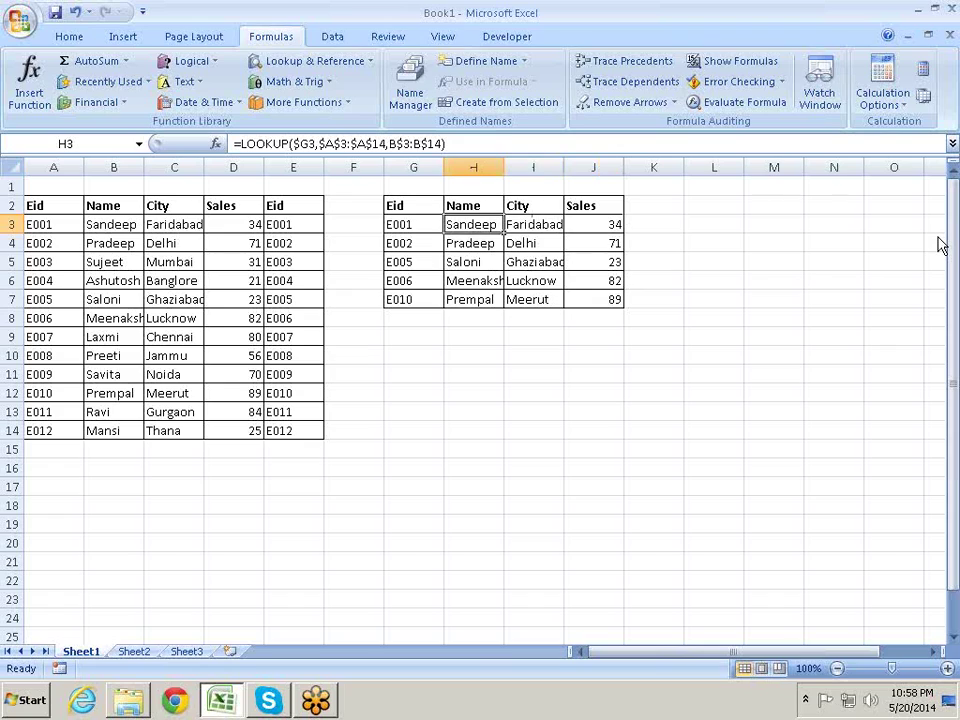
pyautogui.press('F2')
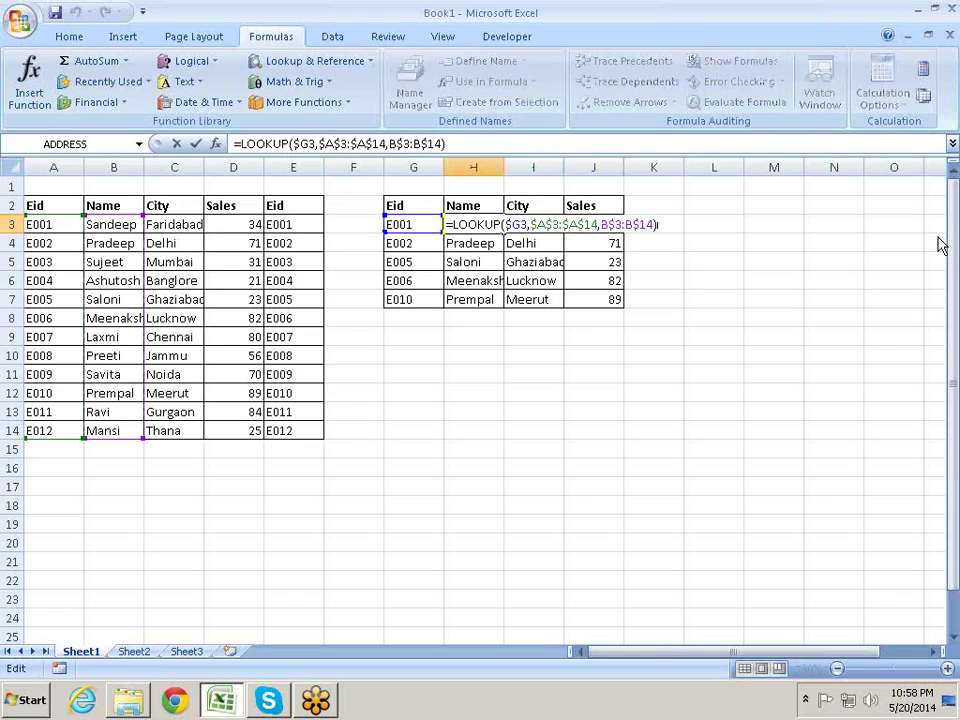
pyautogui.press('Return')
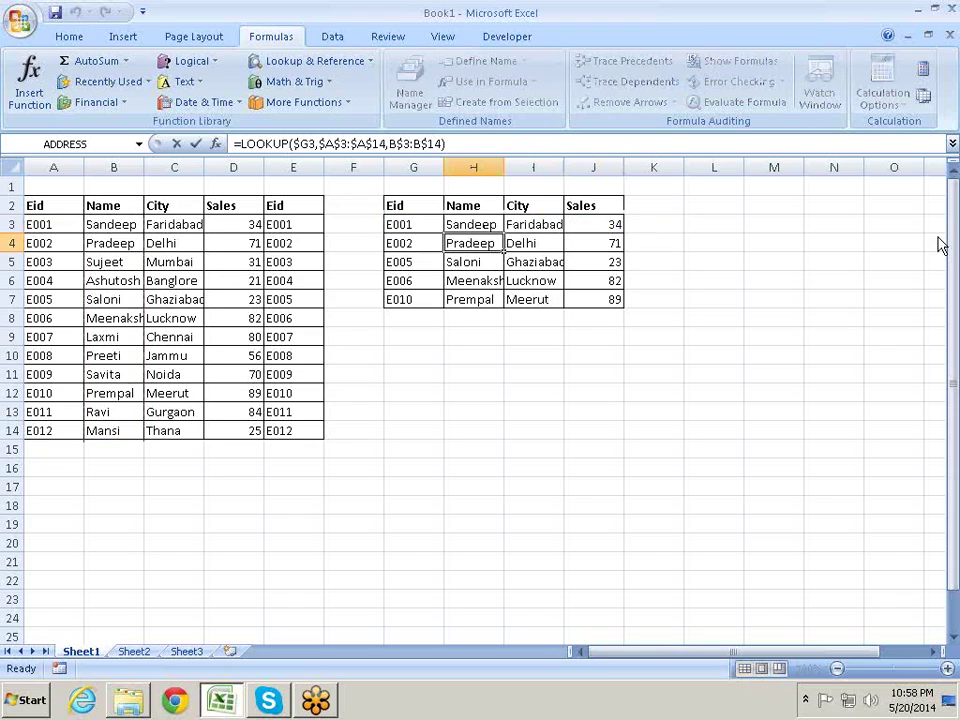
# - Enter E015 in G3 and check that H3:J3 return Mansi, Thana and 25
pyautogui.press('Up')
pyautogui.press('Left')
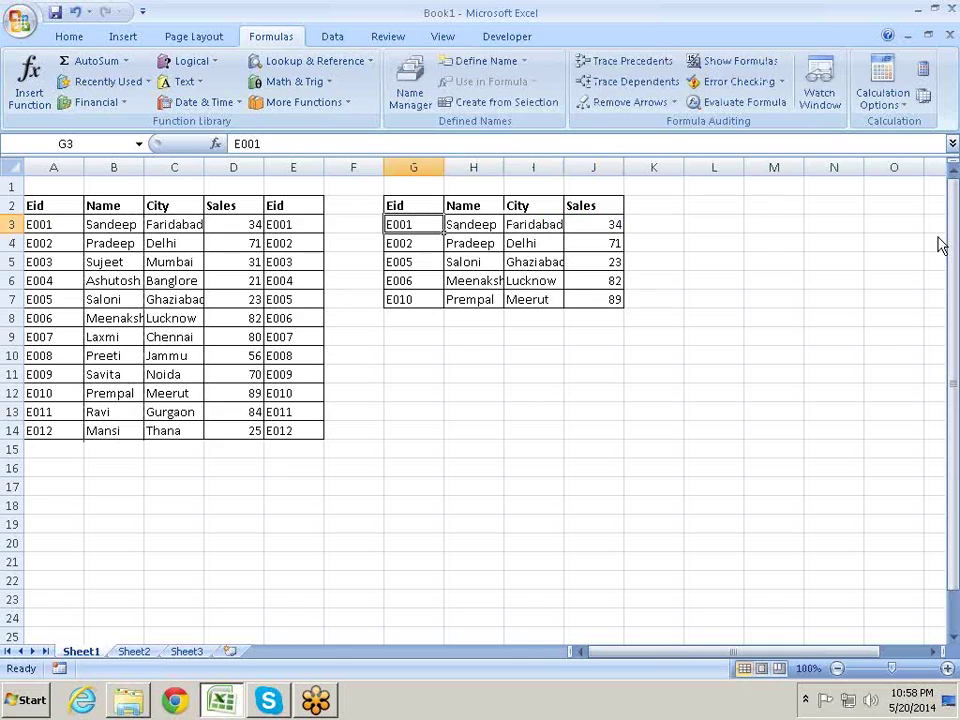
pyautogui.write('E015')
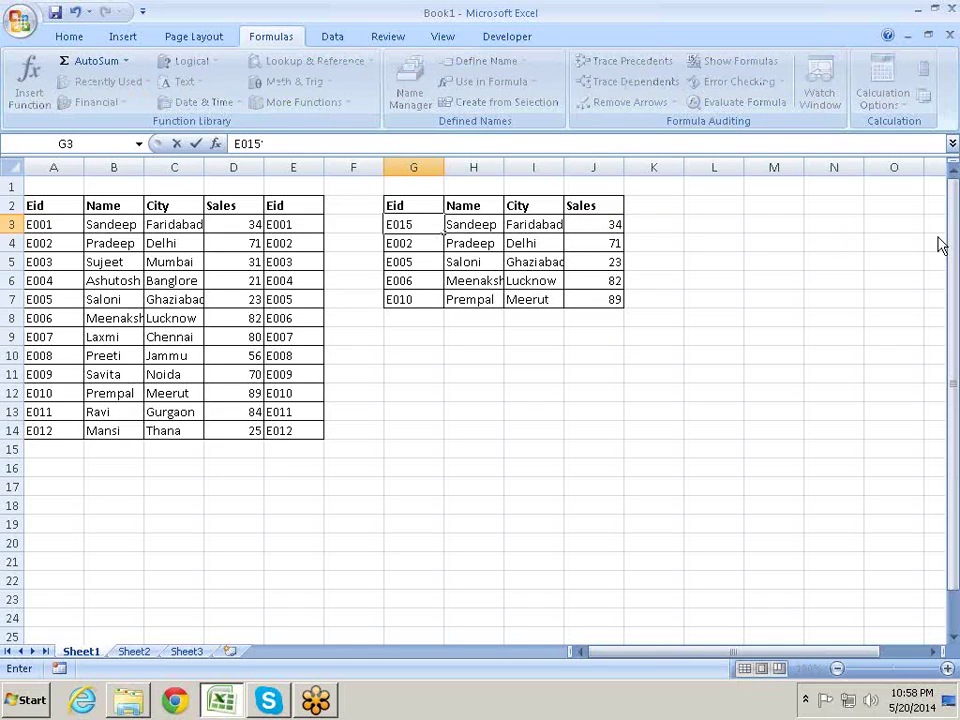
pyautogui.press('Return')
pyautogui.press('Up')
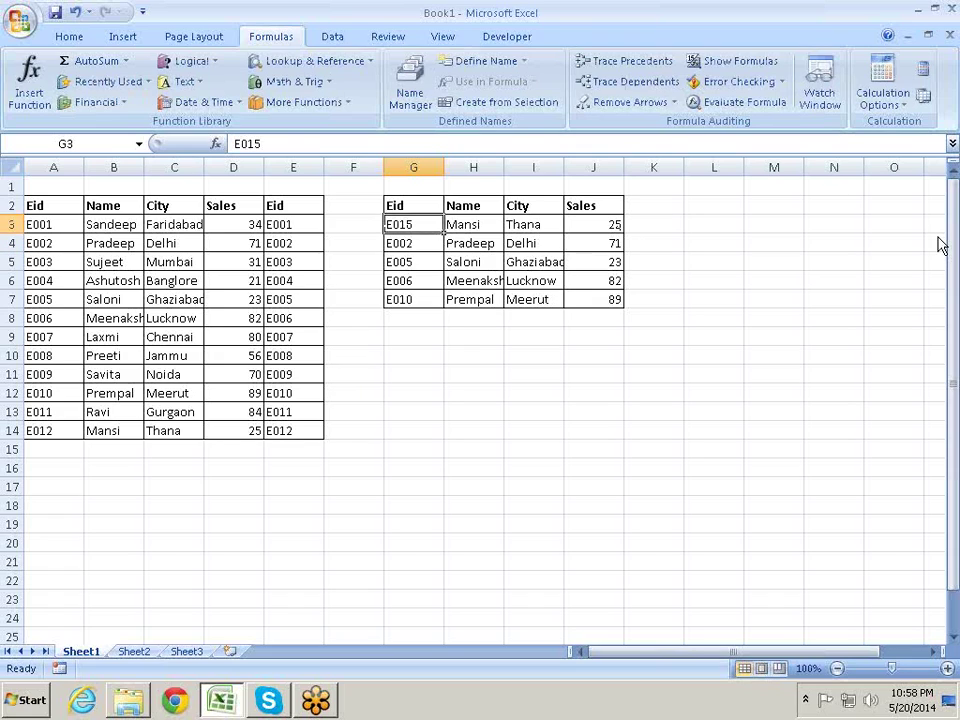
pyautogui.press('Right')
pyautogui.press('Right')
pyautogui.press('Right')
pyautogui.press('Left')
pyautogui.press('Left')
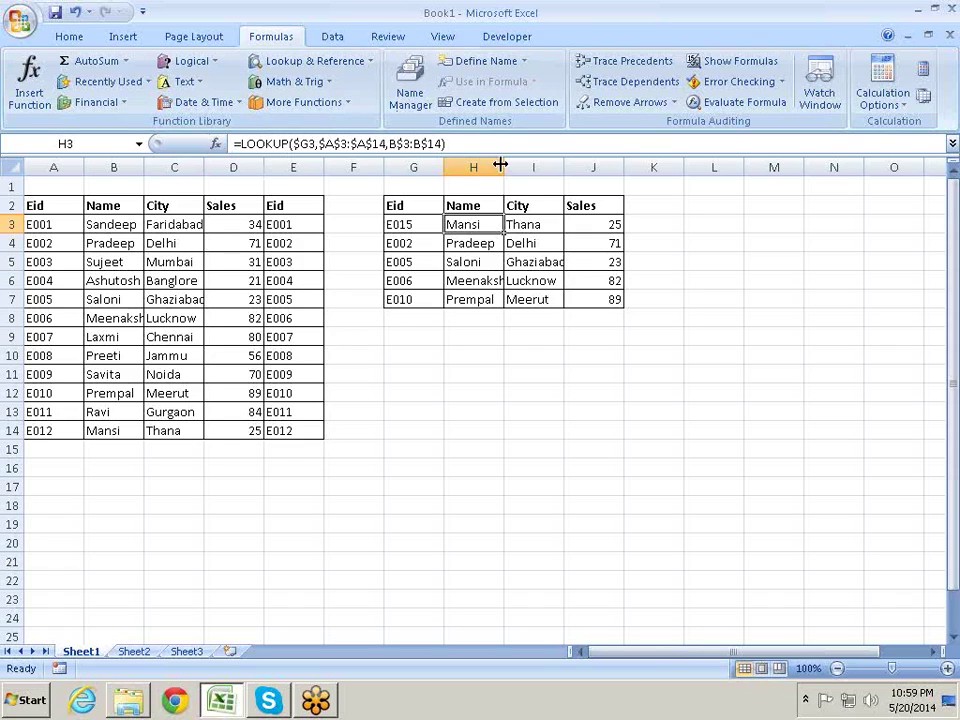
# - Review the H3:J7 lookup results on Sheet1, then move to Sheet2
pyautogui.click(533, 262)
pyautogui.moveTo(470, 225); pyautogui.dragTo(591, 312)
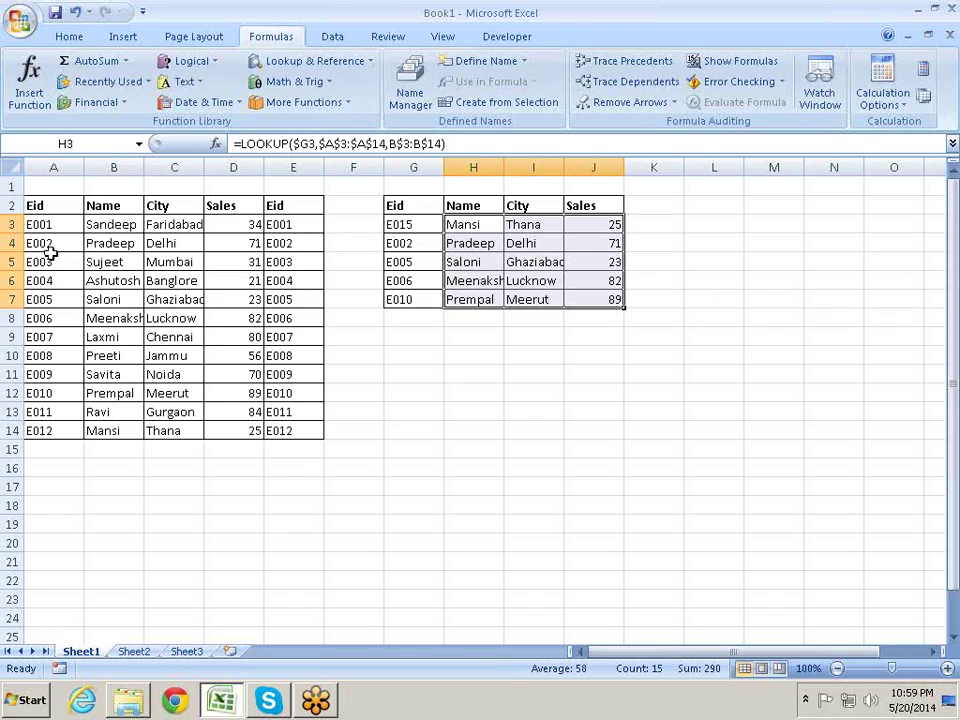
pyautogui.click(527, 408)
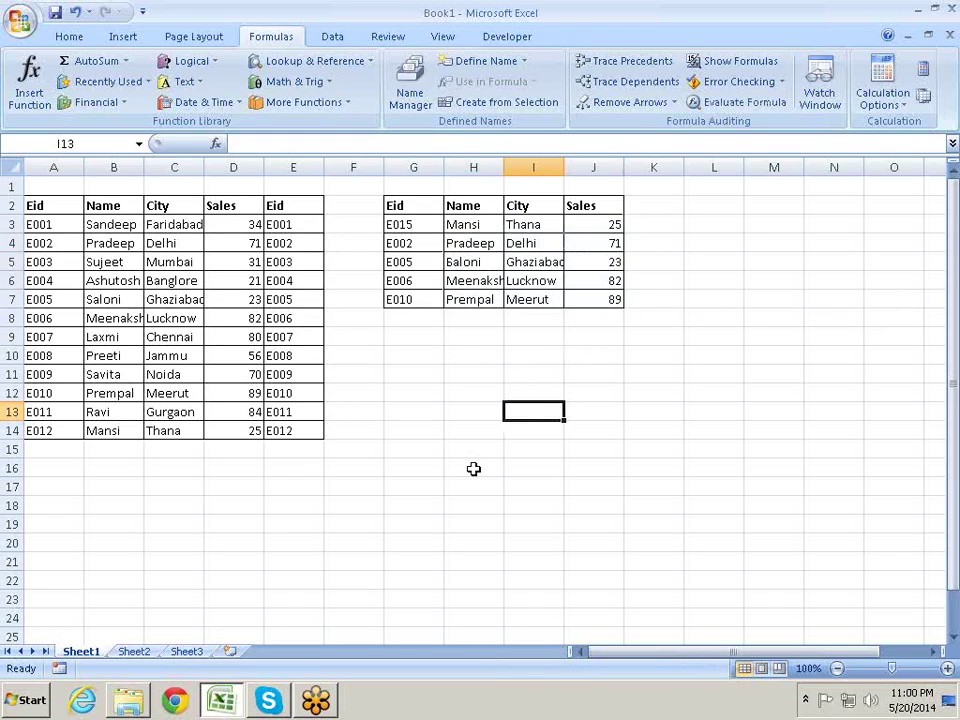
pyautogui.click(134, 651)
# - Add a Name heading in A2 and fill names from A3 down to A21
pyautogui.click(72, 206)
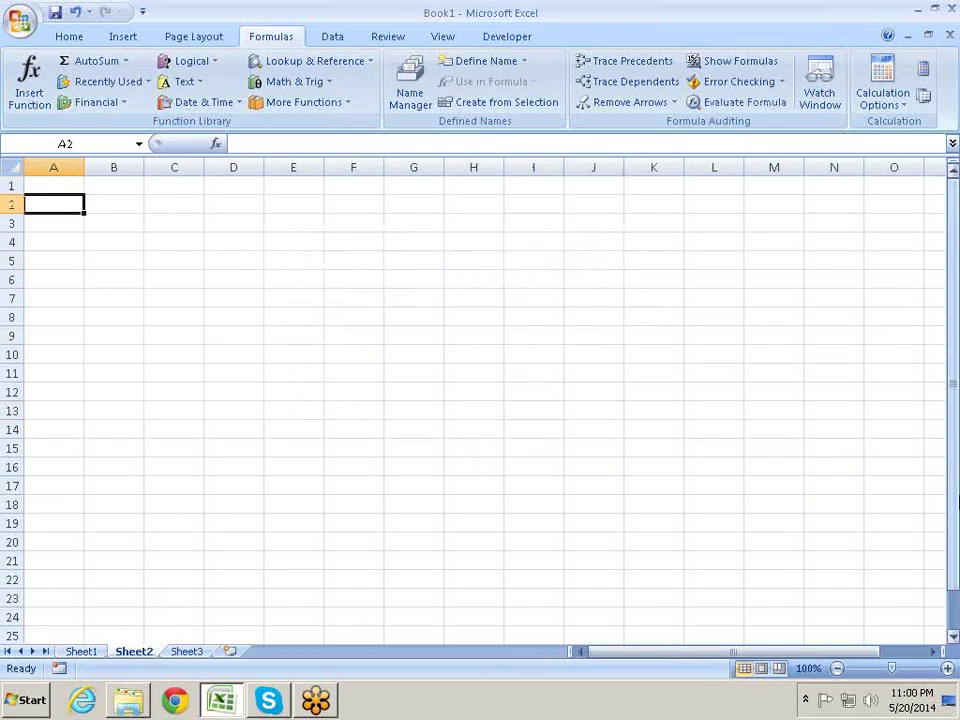
pyautogui.write('N')
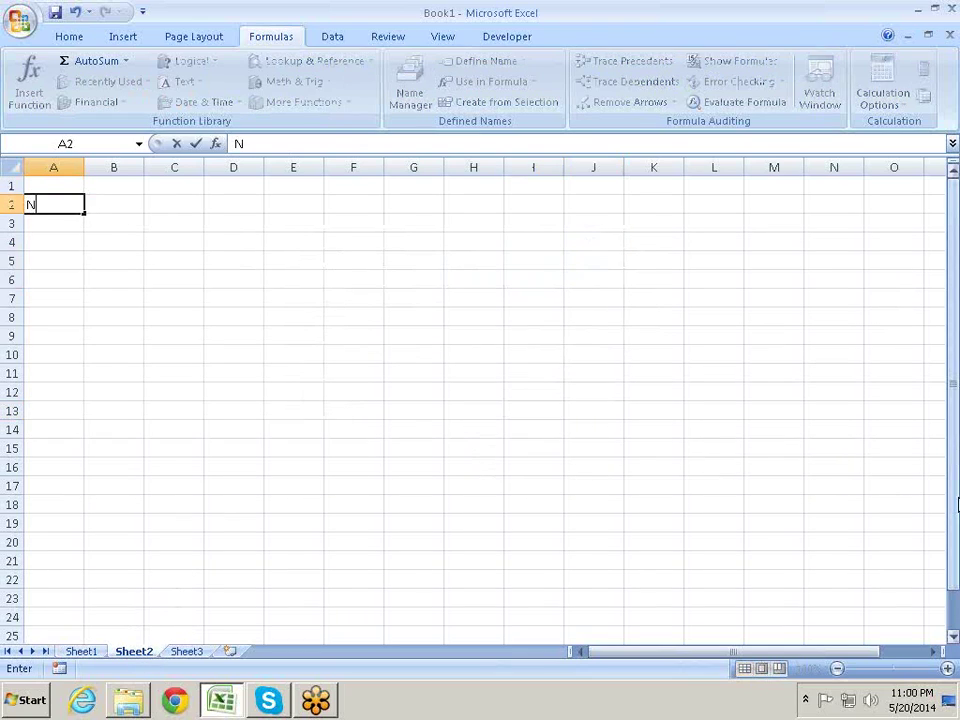
pyautogui.write('ame')
pyautogui.press('Return')
pyautogui.write('Sa')
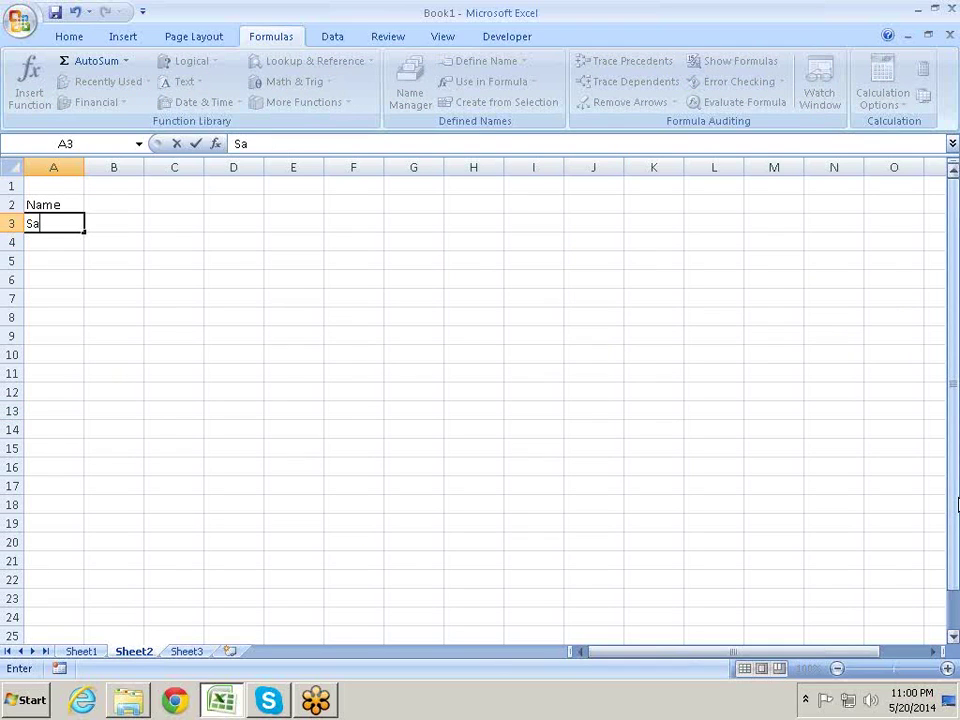
pyautogui.write('ndeep')
pyautogui.press('Return')
pyautogui.press('Up')
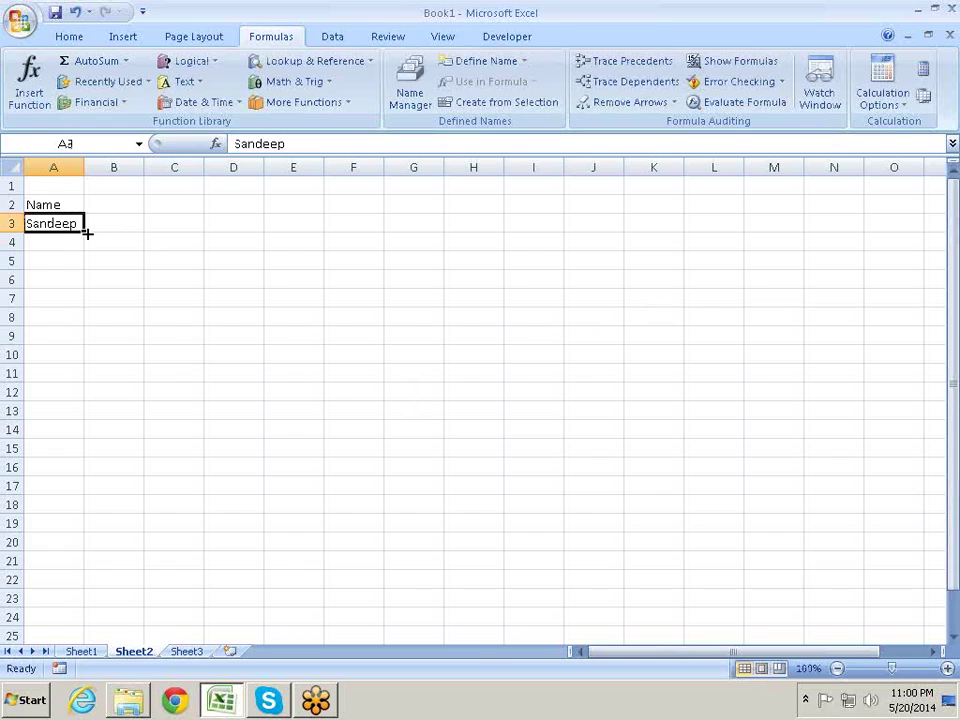
pyautogui.moveTo(86, 231); pyautogui.dragTo(99, 566)
# - Enter the Sales heading in B2
pyautogui.click(120, 207)
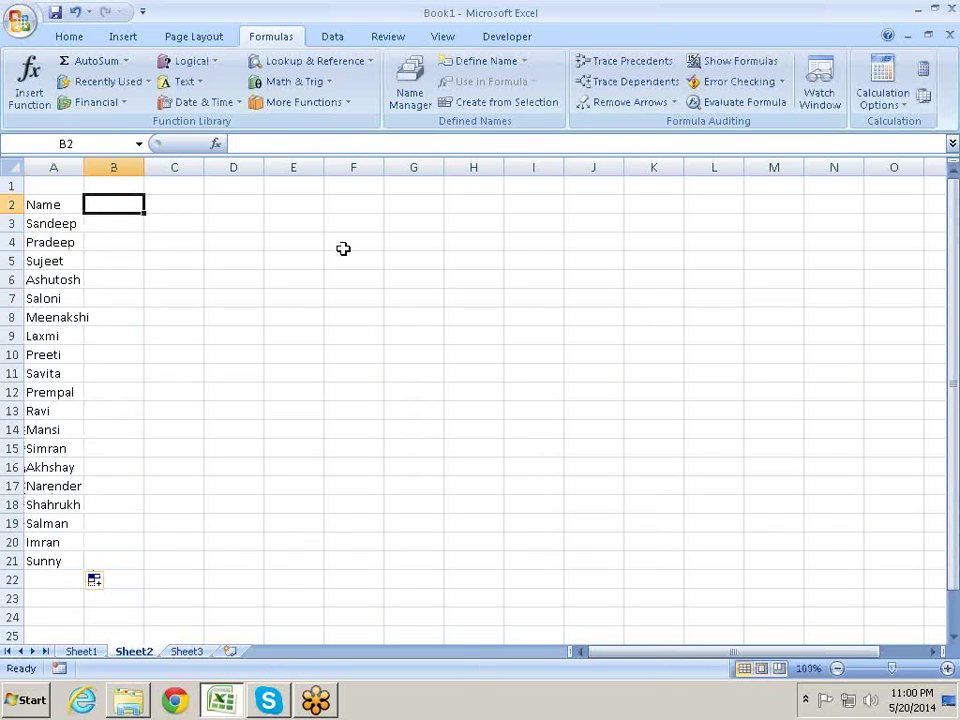
pyautogui.write('Sales')
pyautogui.press('Return')
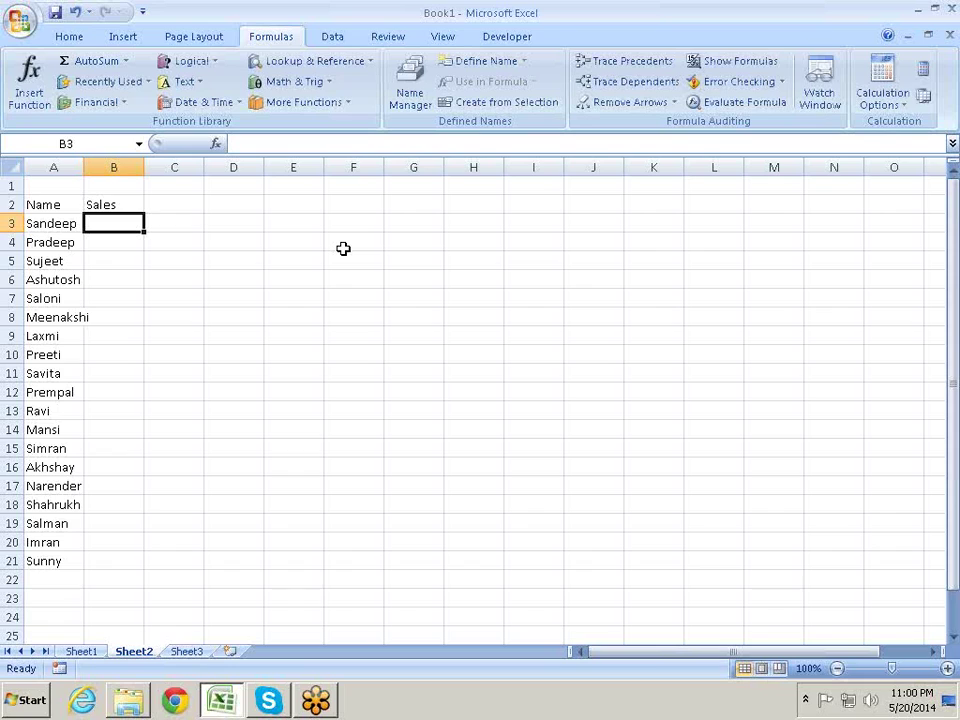
# - Enter =RANDBETWEEN(10,90) into all Sales cells B3:B21 at once
pyautogui.hotkey('shift', 'Down')
pyautogui.hotkey('shift', 'Down')
pyautogui.hotkey('shift', 'Down')
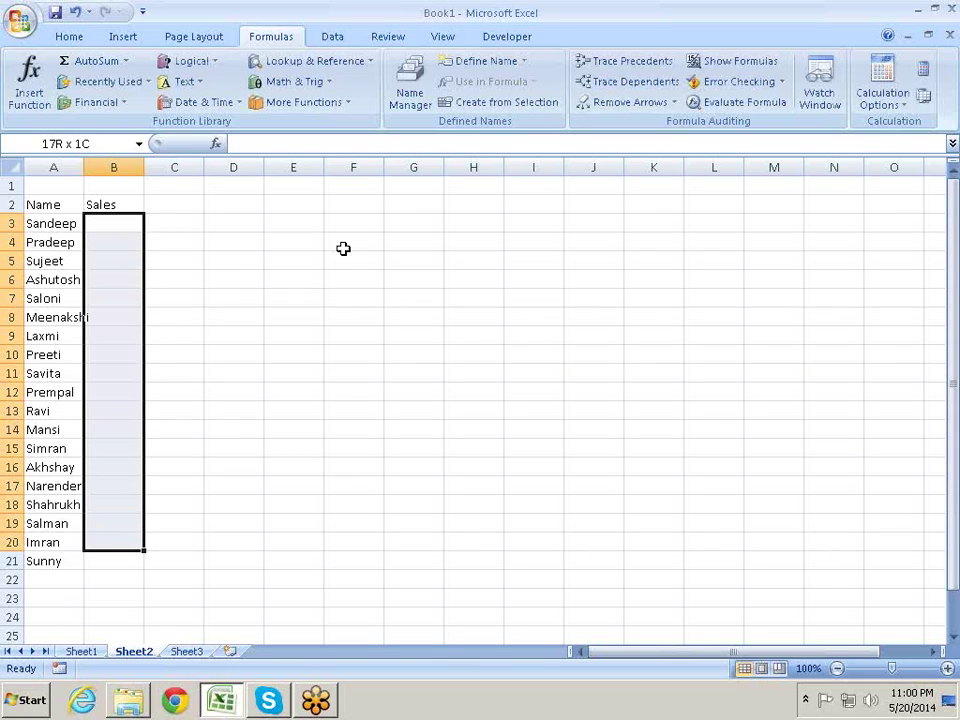
pyautogui.hotkey('shift', 'Down')
pyautogui.write('=ra')
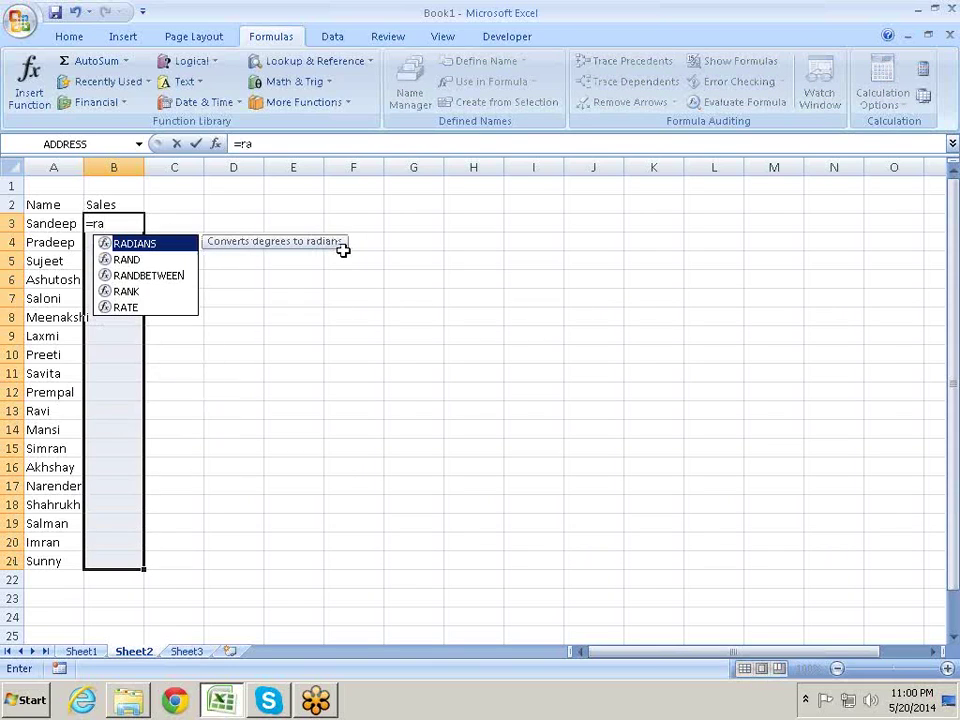
pyautogui.press('Down')
pyautogui.press('Down')
pyautogui.press('Tab')
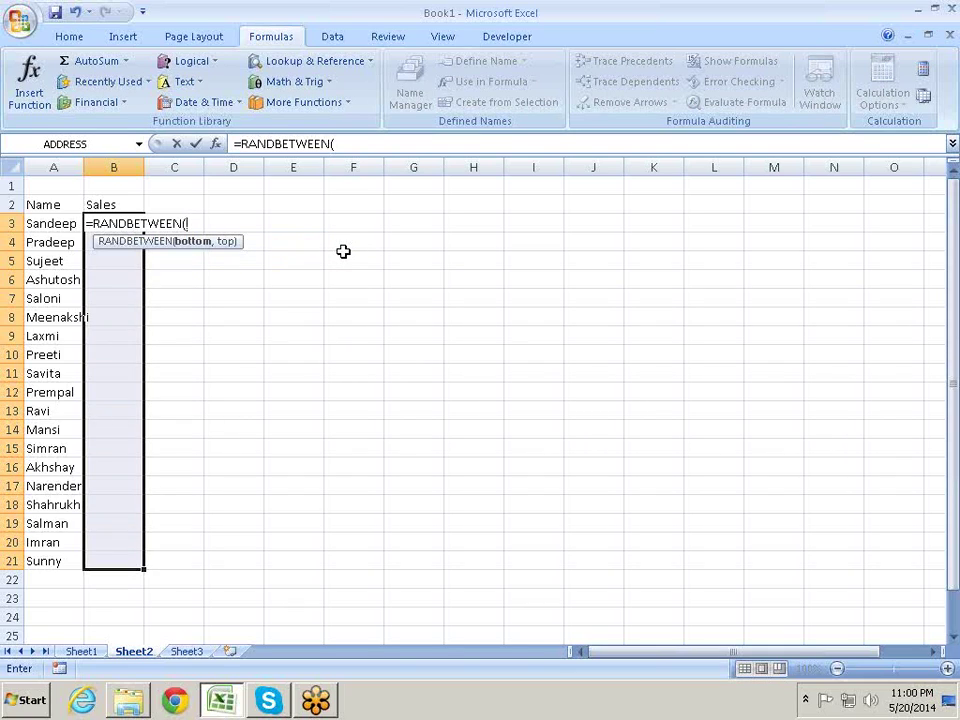
pyautogui.write('10')
pyautogui.write(',90')
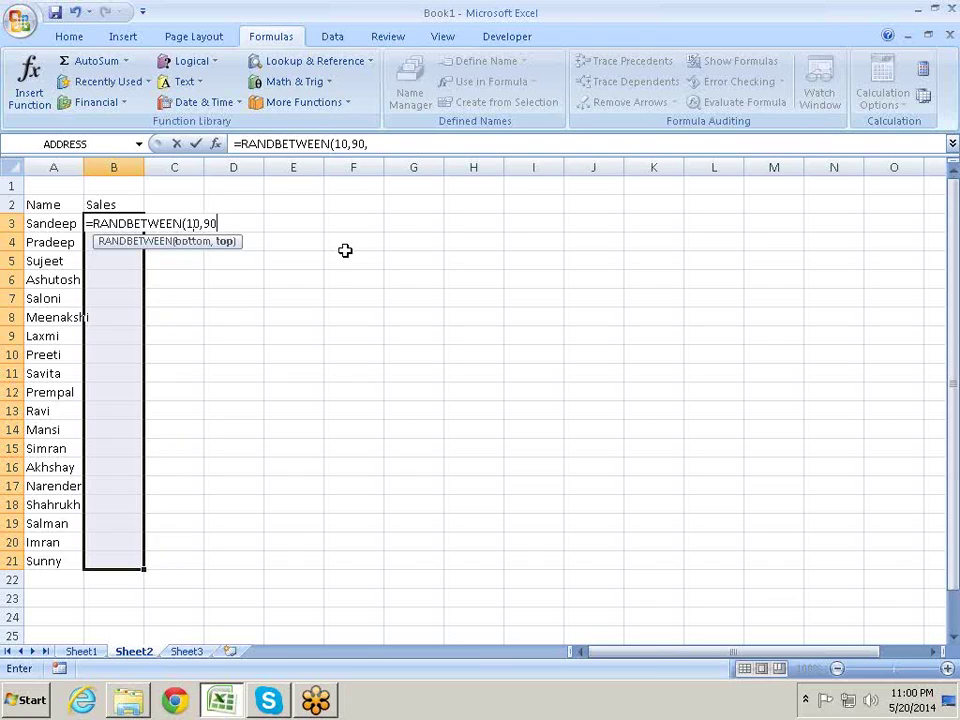
pyautogui.write(')')
pyautogui.hotkey('ctrl', 'Return')
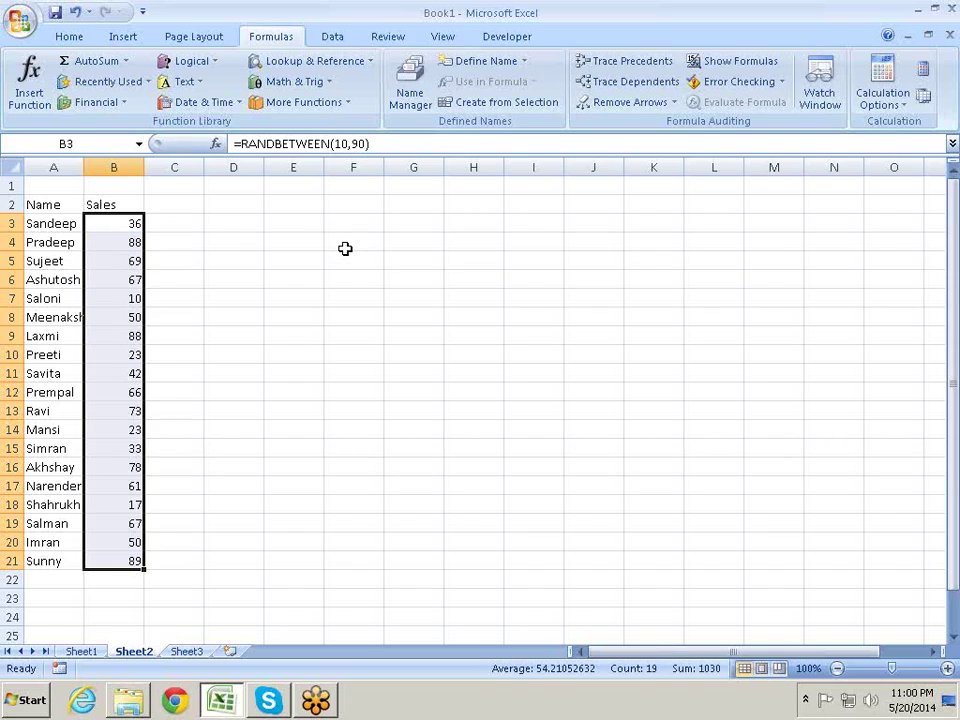
# - Replace the B3:B21 random formulas with their fixed values via Paste Special
pyautogui.hotkey('ctrl', 'c')
pyautogui.hotkey('ctrl', 'alt', 'v')
pyautogui.press('v')
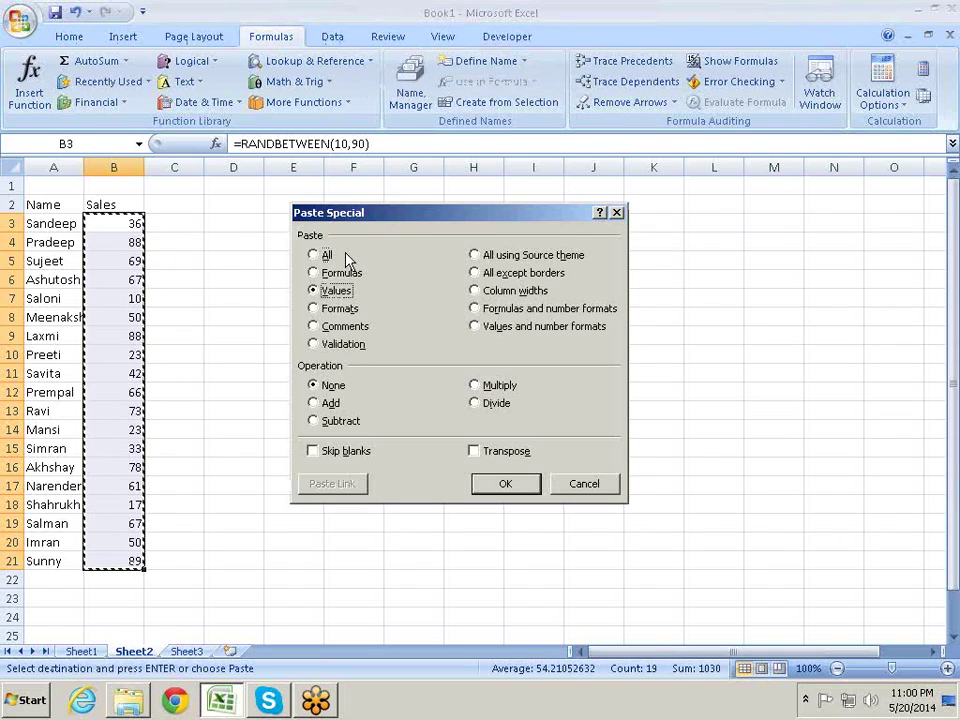
pyautogui.press('Return')
pyautogui.press('Escape')
pyautogui.press('Right')
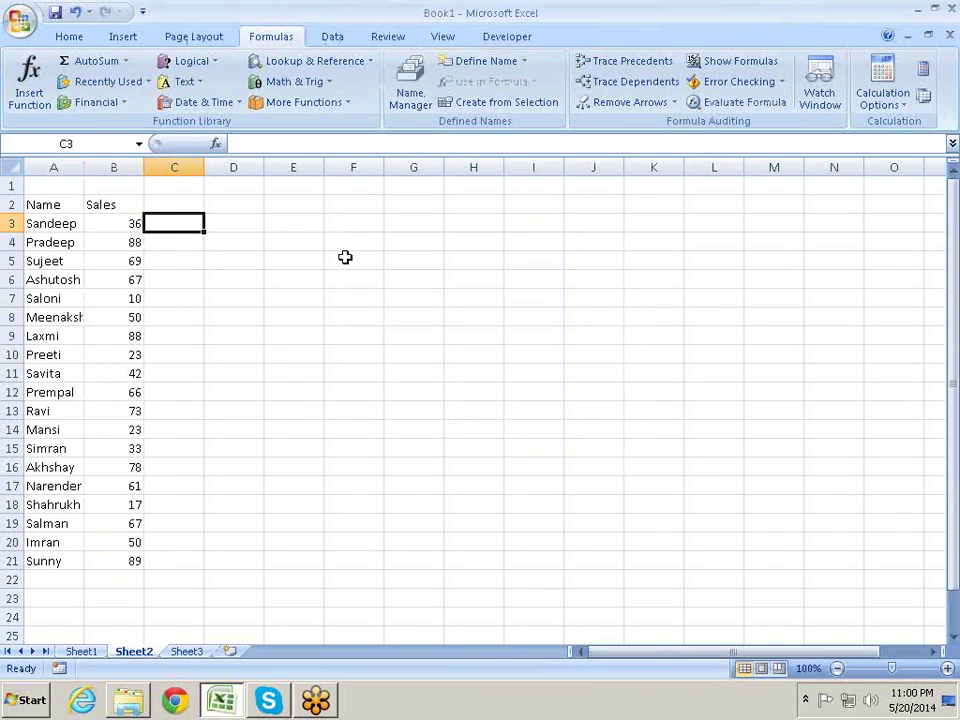
pyautogui.press('Up')
# - Add an Incentive heading in C2 and start the slab table with 0-40 → 0 in row 5
pyautogui.write('Inc')
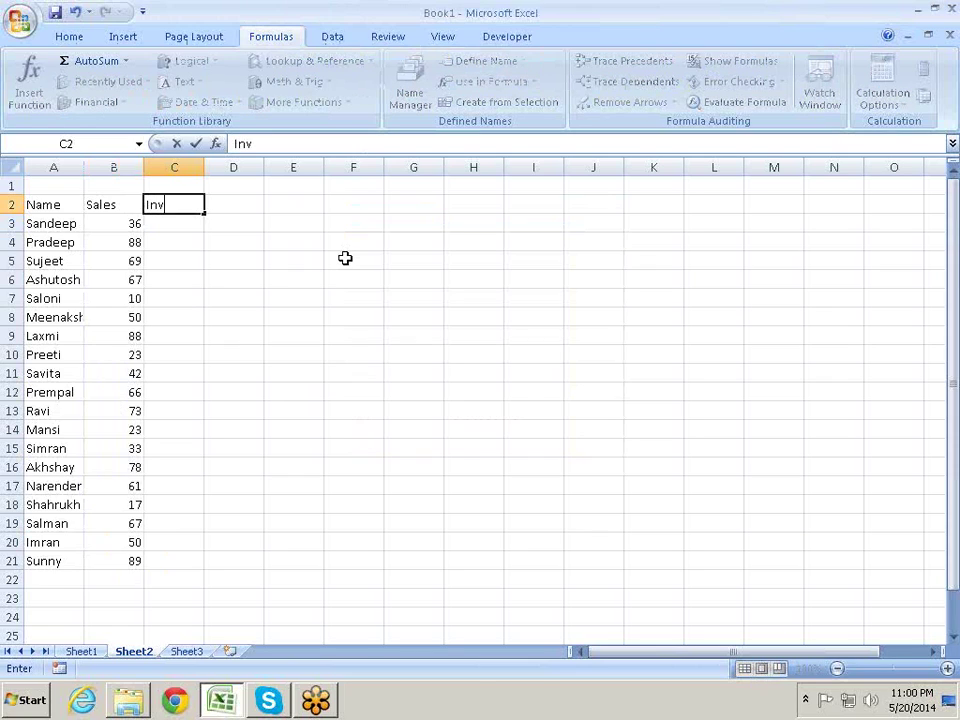
pyautogui.write('en')
pyautogui.write('tive')
pyautogui.press('Return')
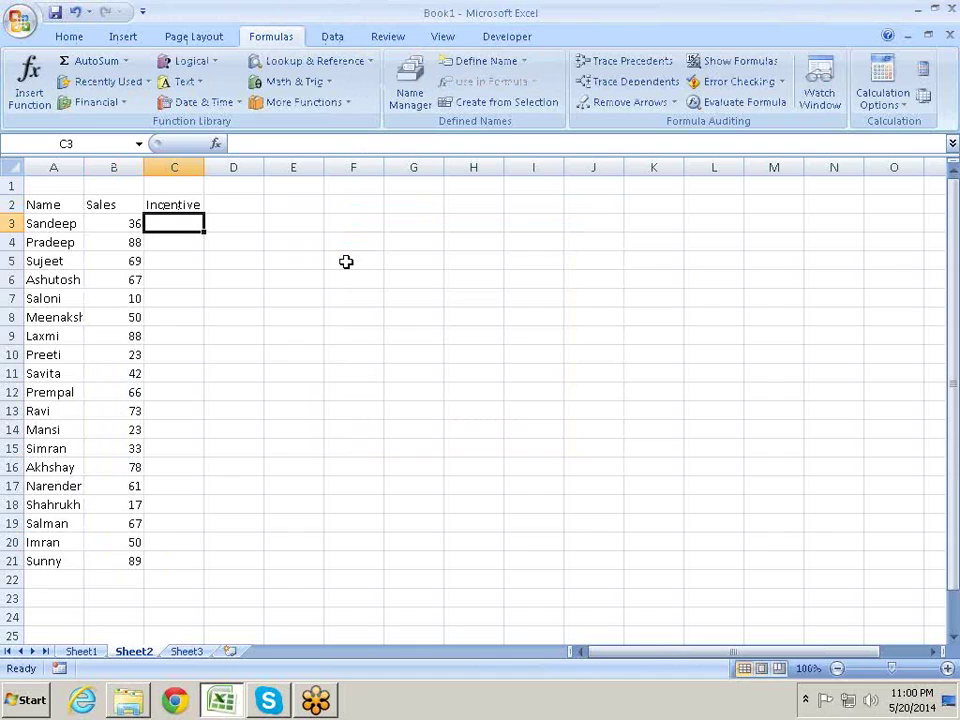
pyautogui.press('Right')
pyautogui.press('Right')
pyautogui.press('Right')
pyautogui.press('Left')
pyautogui.press('Left')
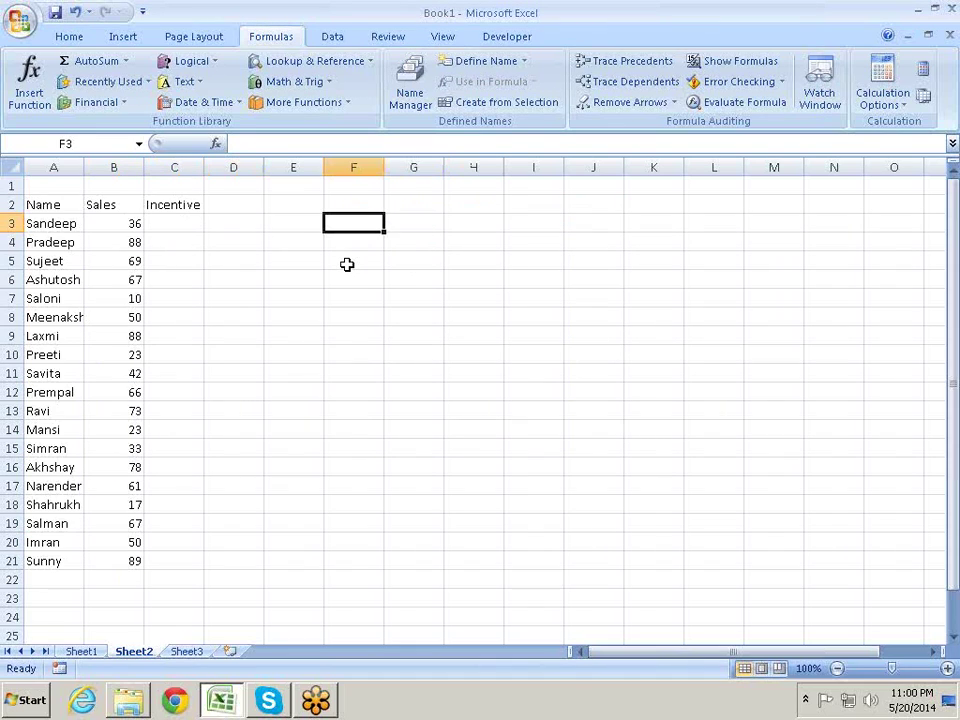
pyautogui.press('Down')
pyautogui.press('Down')
pyautogui.press('Left')
pyautogui.press('Right')
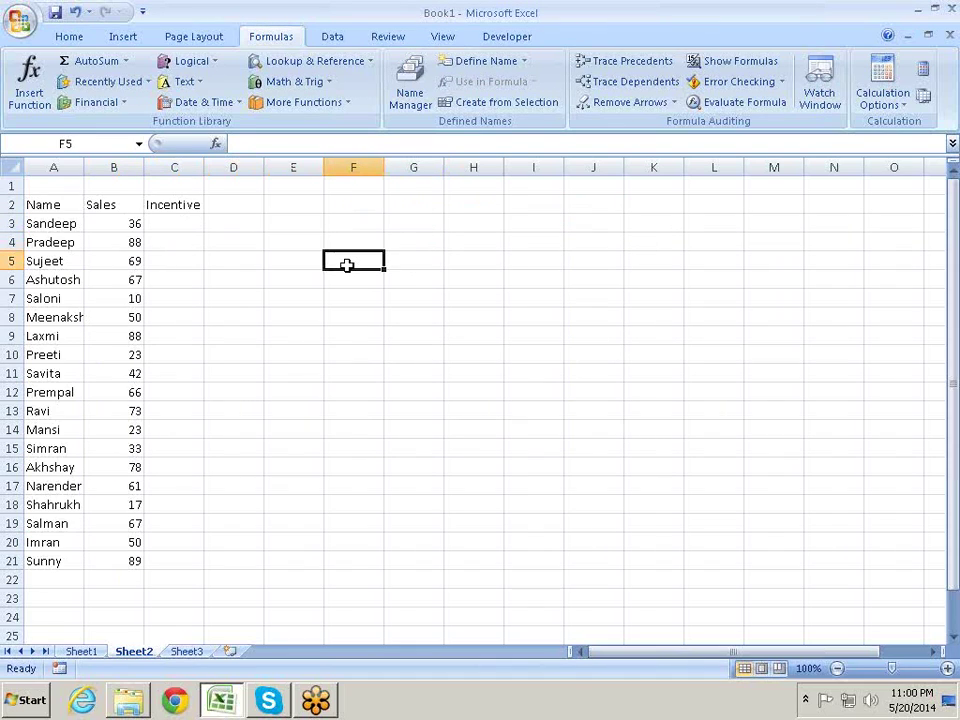
pyautogui.write('0-40')
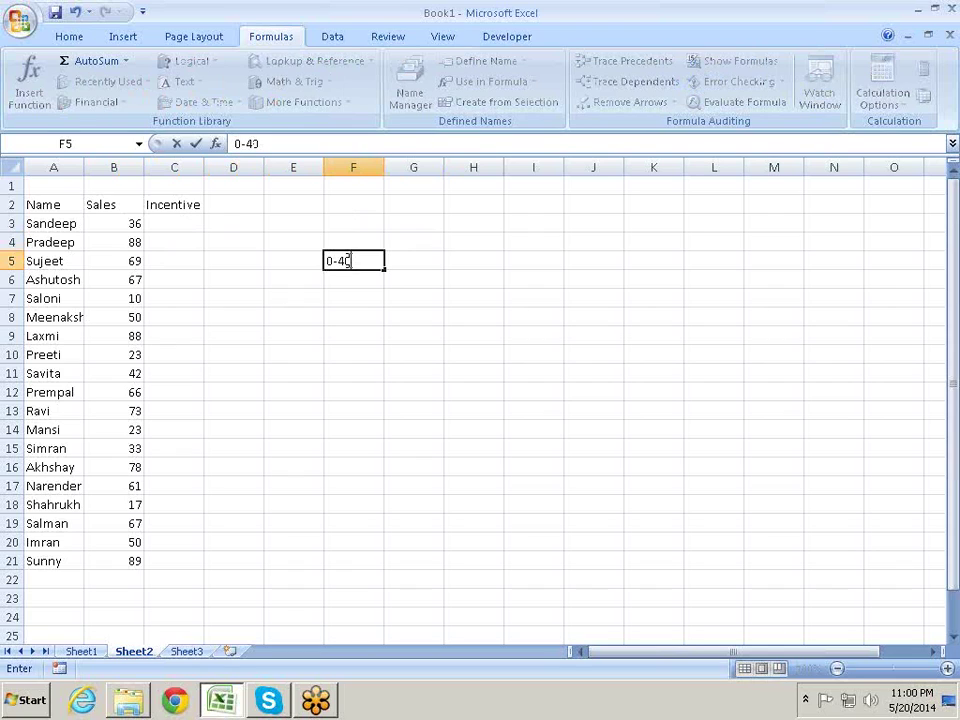
pyautogui.press('Tab')
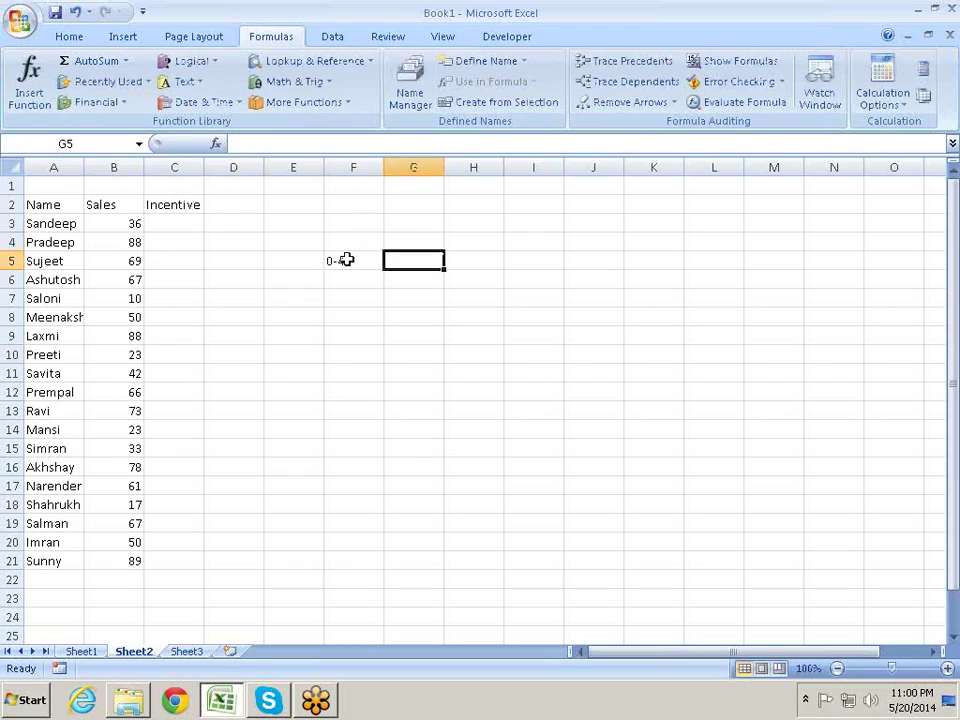
pyautogui.write('0')
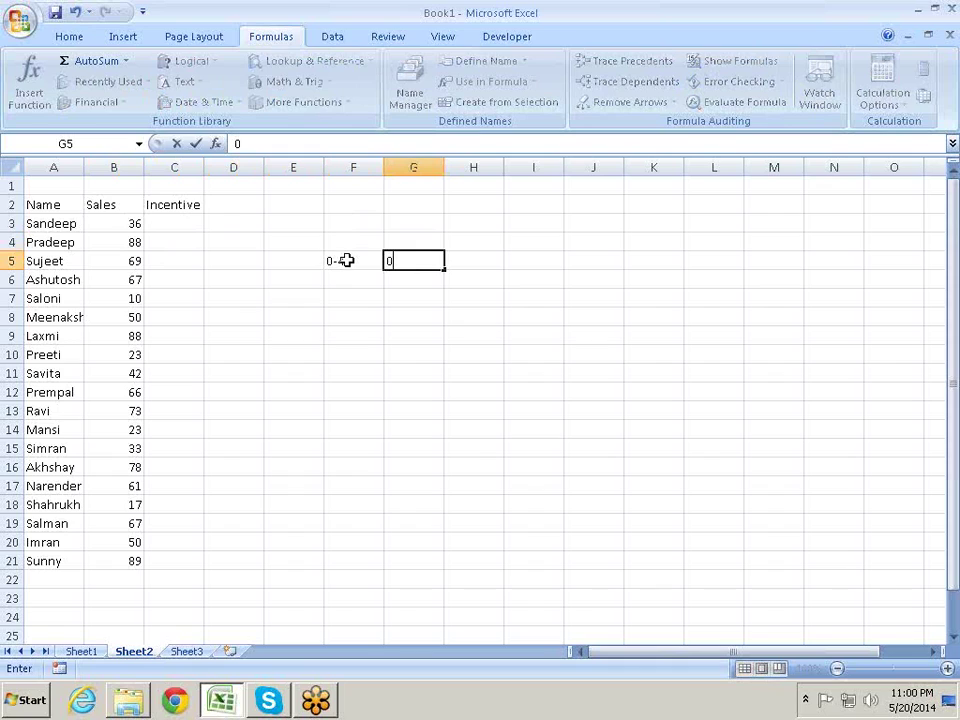
pyautogui.press('Return')
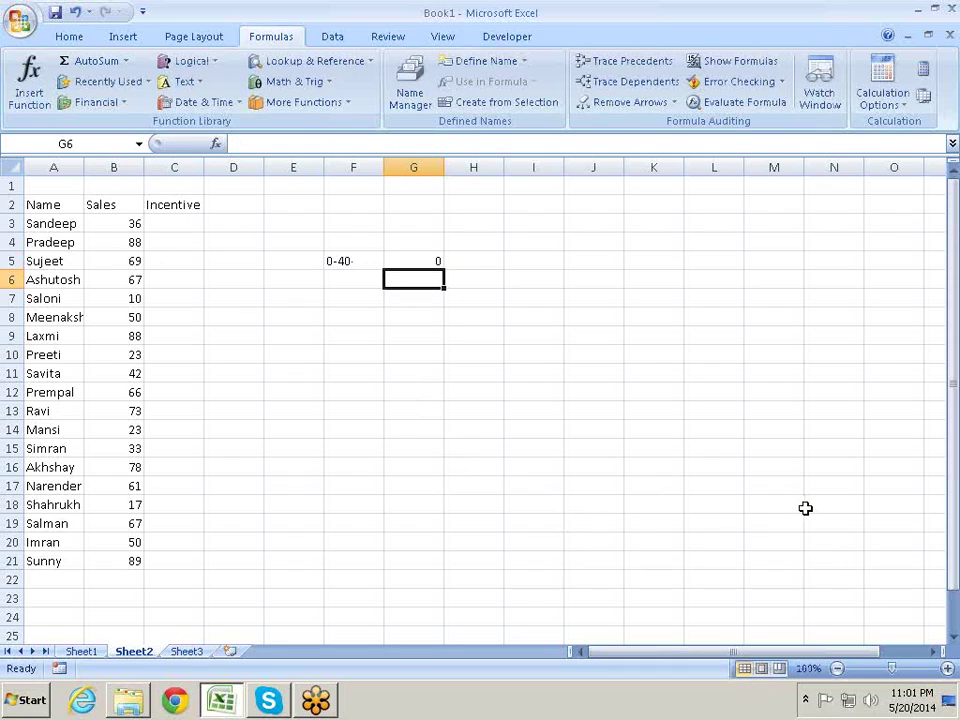
# - Add slab rows 41-60 → 10, 61-80 → 20 and 81-90 → 30
pyautogui.press('Left')
pyautogui.write('41')
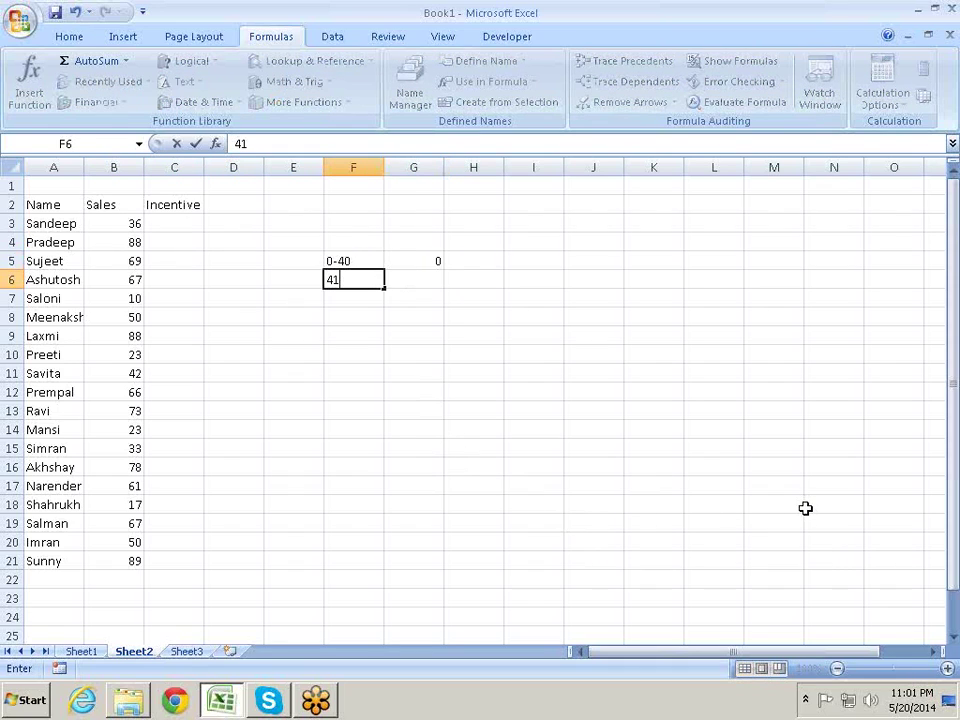
pyautogui.write('-60')
pyautogui.press('Right')
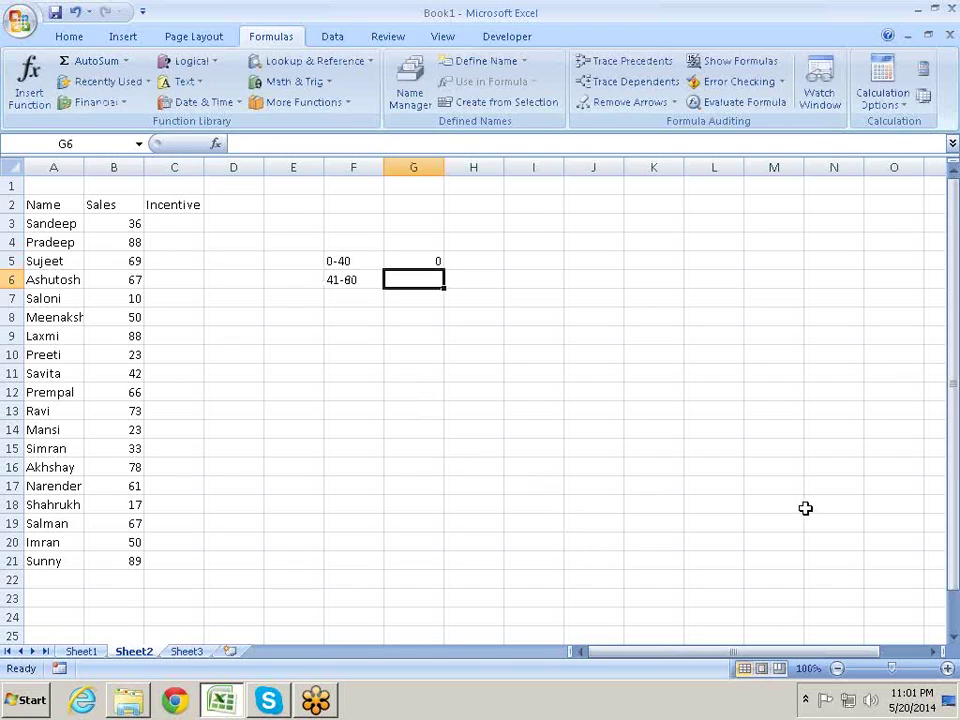
pyautogui.write('10')
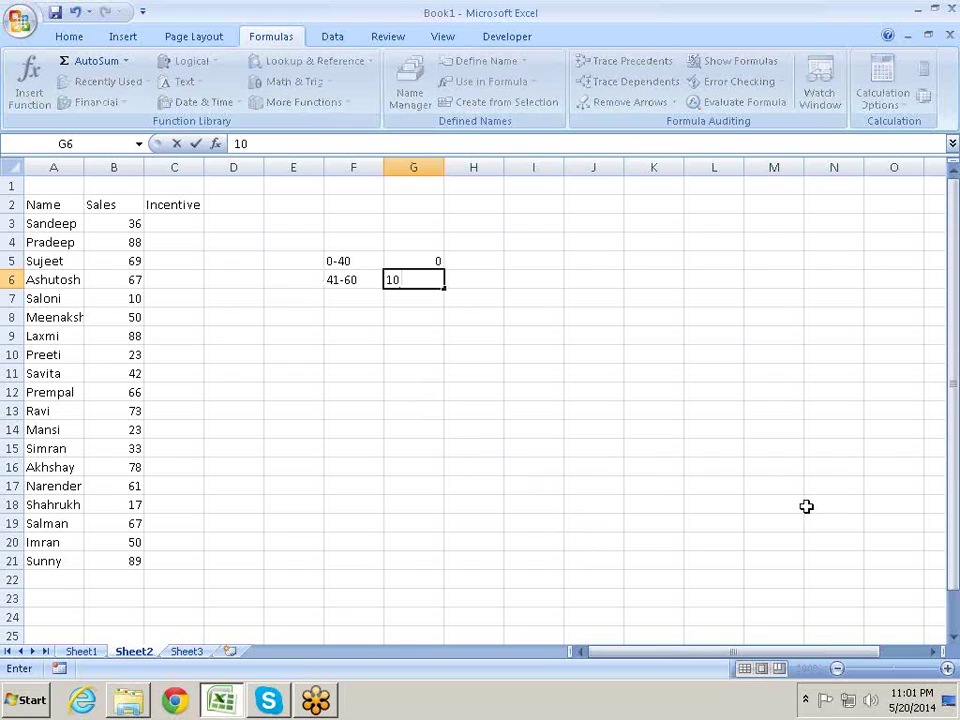
pyautogui.press('Return')
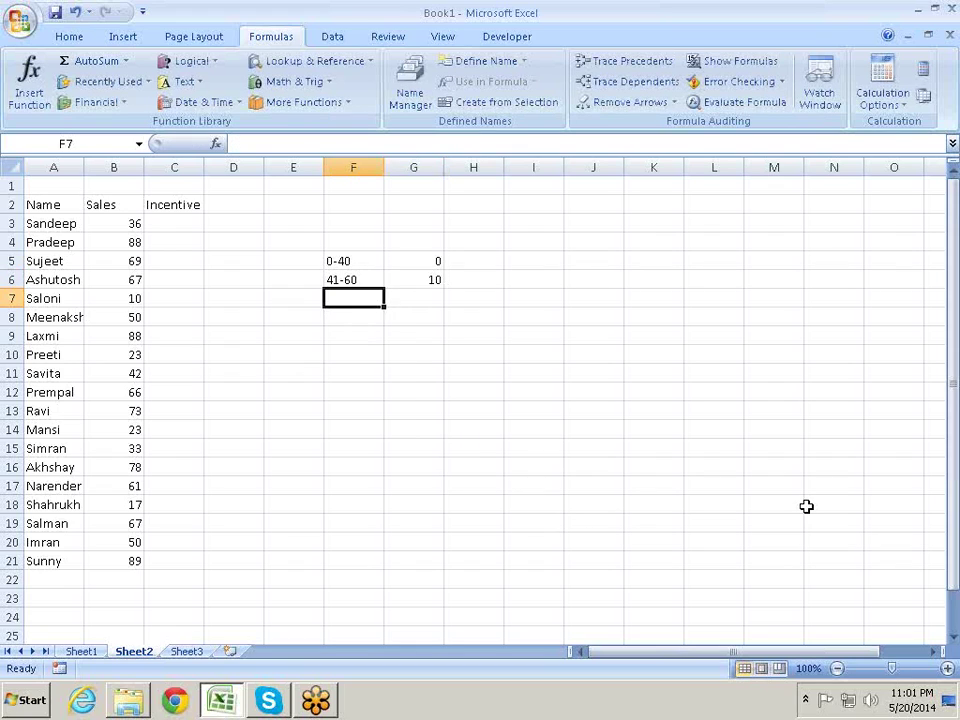
pyautogui.write('61-8')
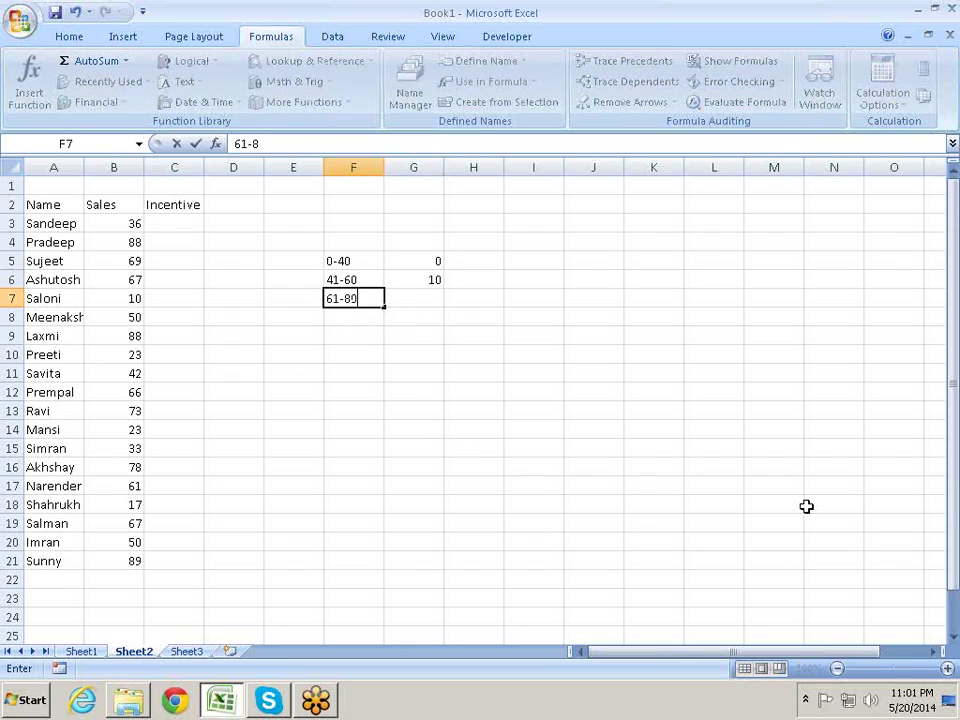
pyautogui.write('0')
pyautogui.press('Tab')
pyautogui.write('2')
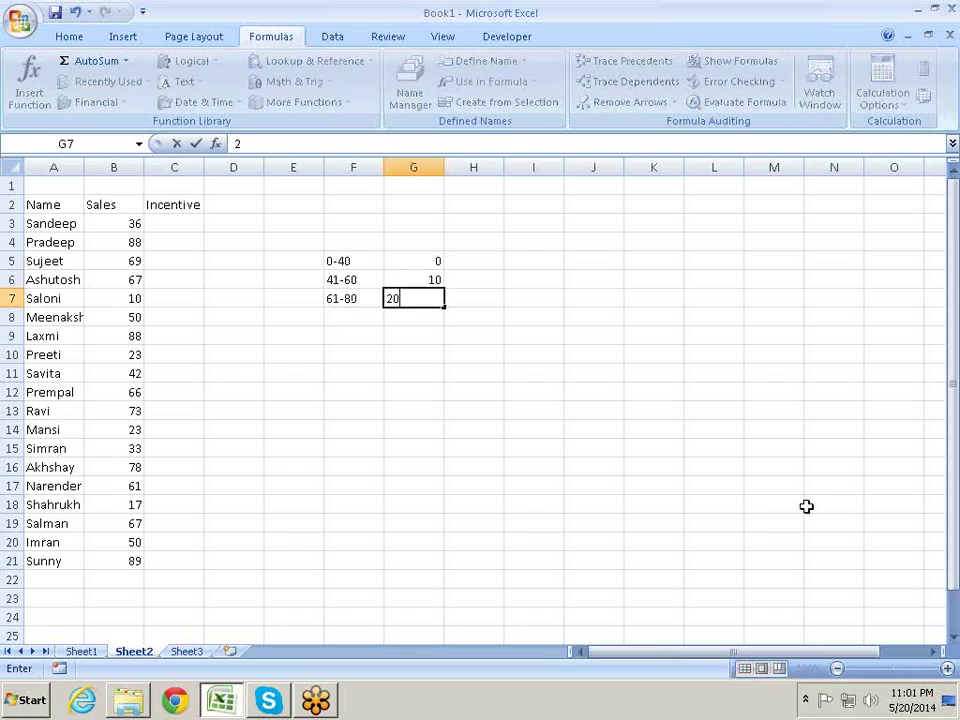
pyautogui.write('0')
pyautogui.press('Return')
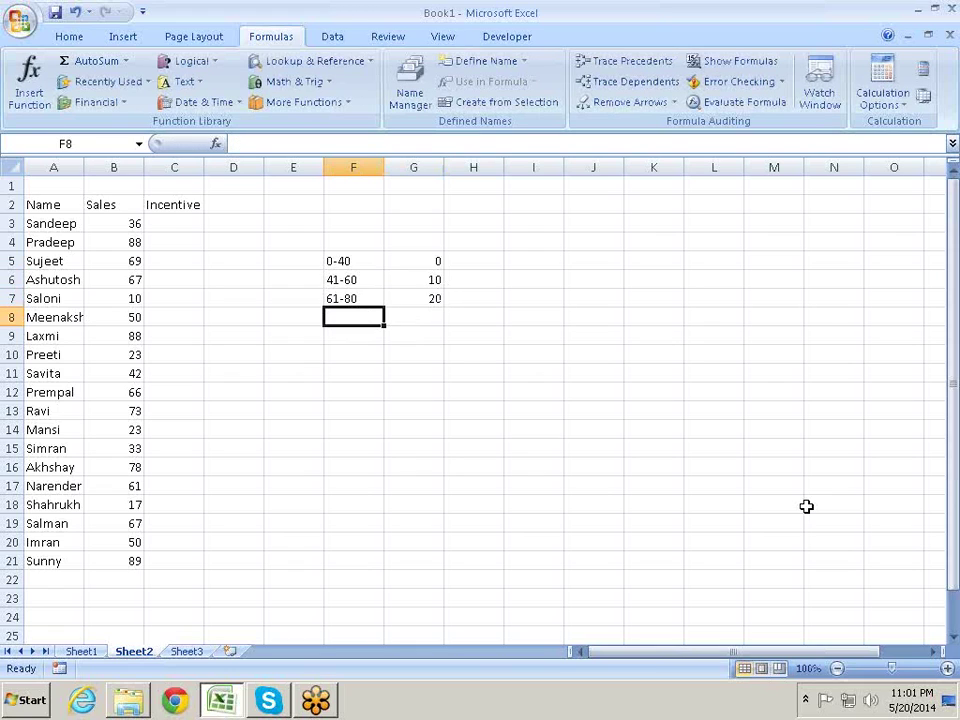
pyautogui.write('81')
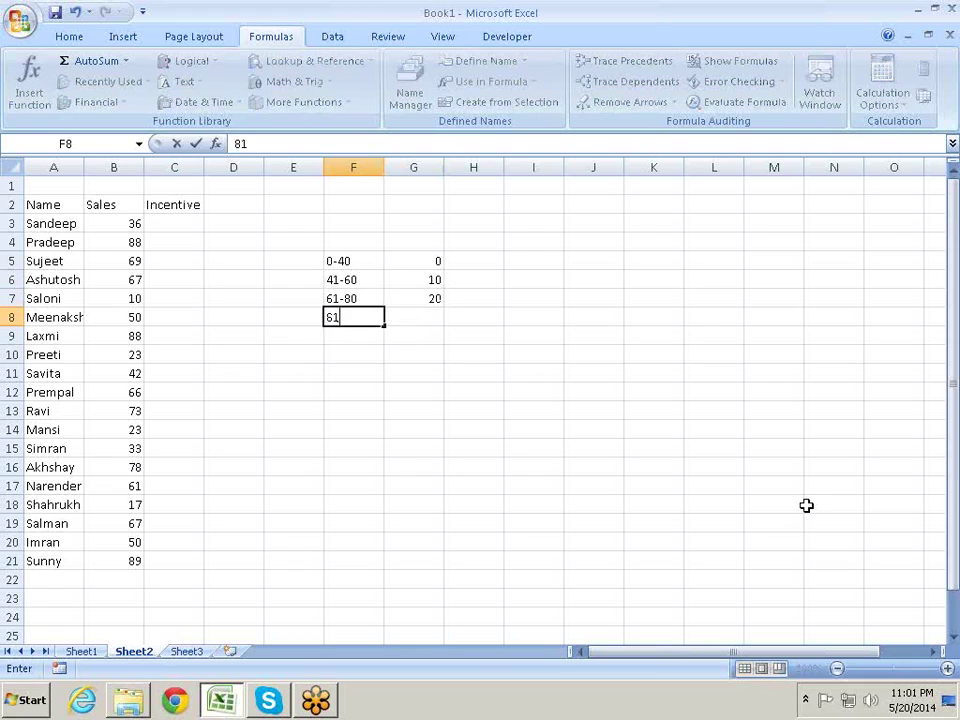
pyautogui.write('-90')
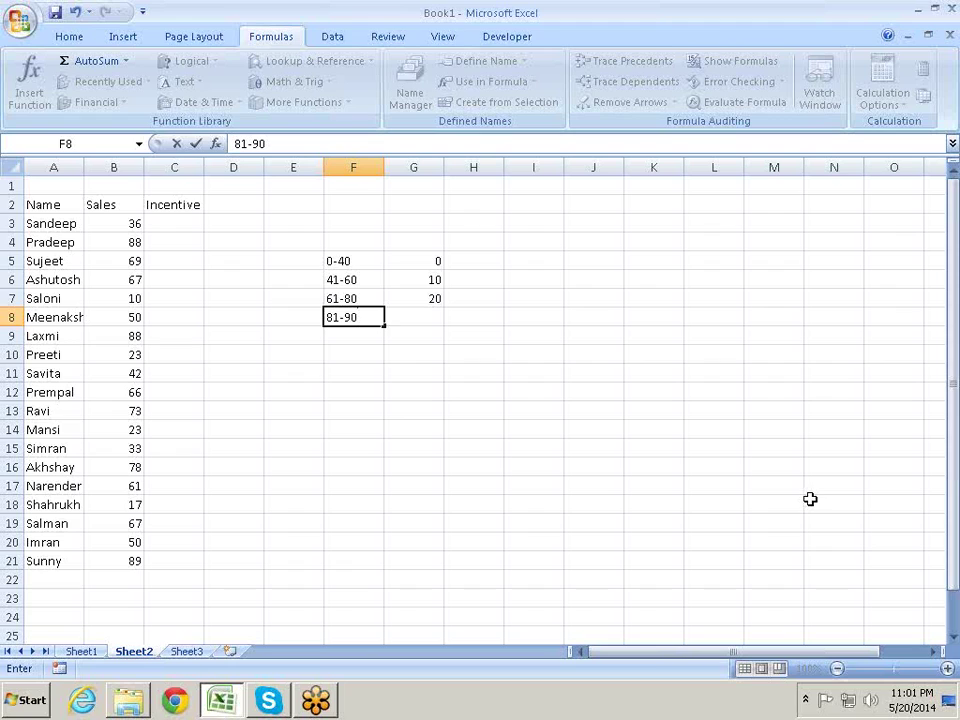
pyautogui.press('Return')
pyautogui.press('Up')
pyautogui.press('Right')
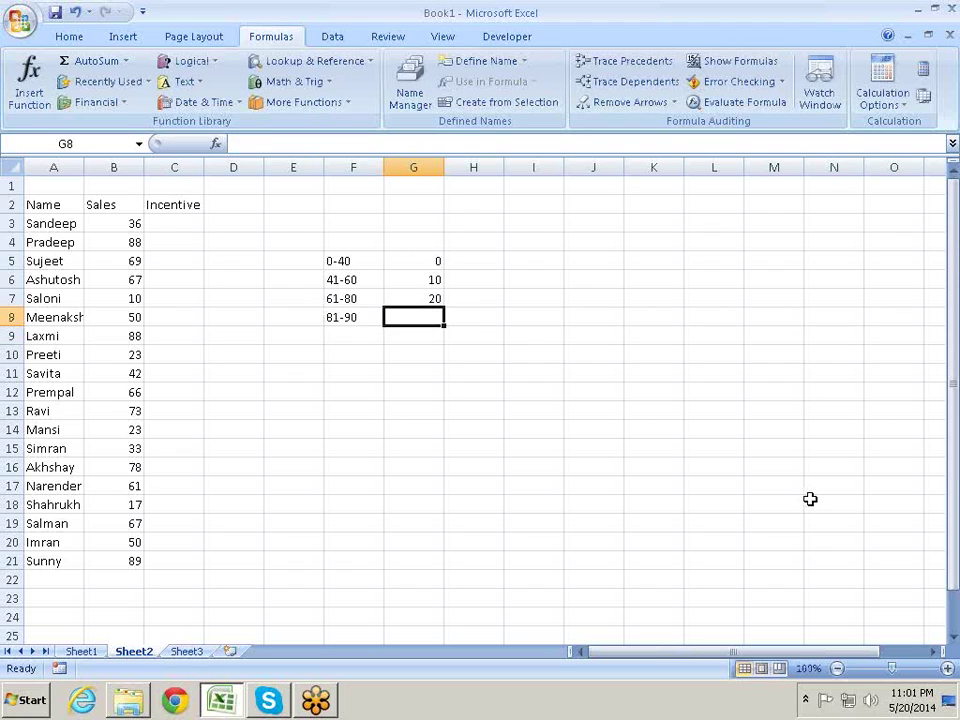
pyautogui.write('3')
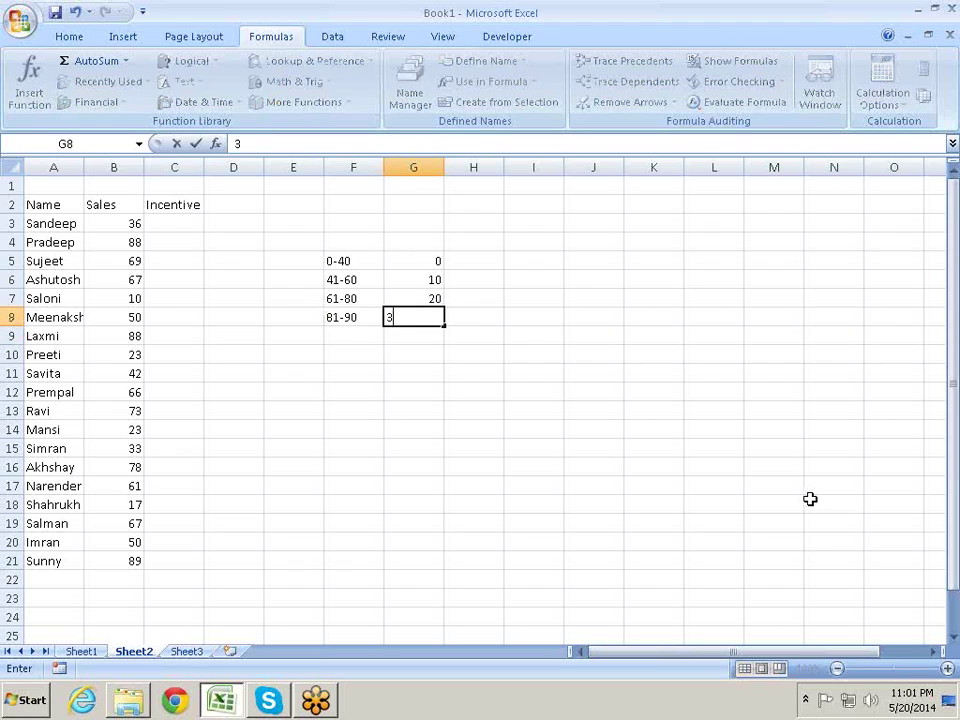
pyautogui.write('0')
pyautogui.press('Return')
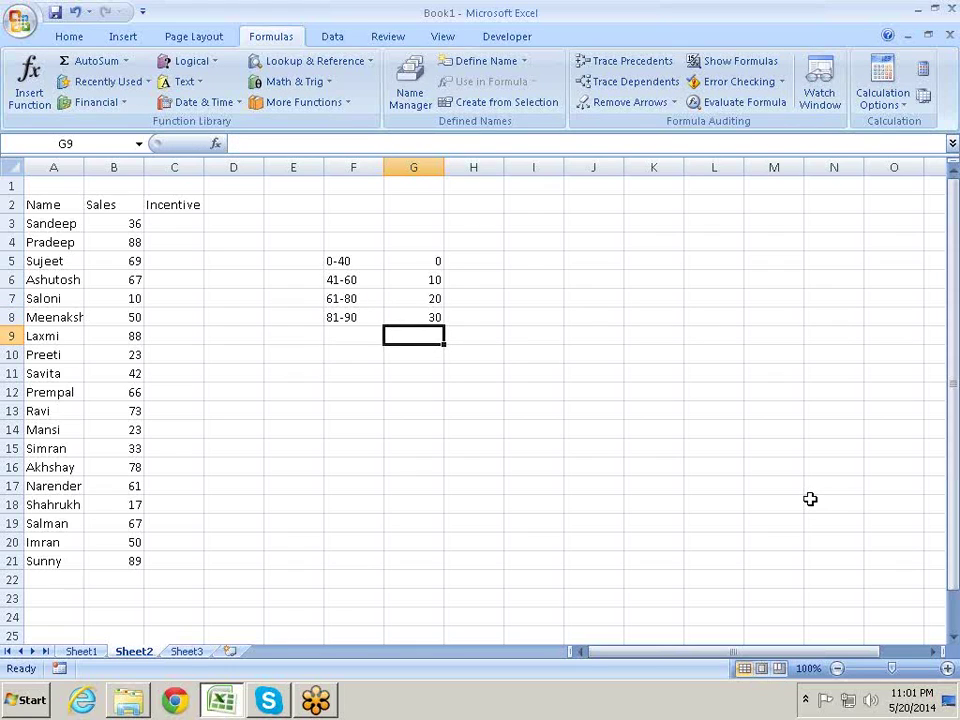
pyautogui.press('Left')
pyautogui.press('Home')
# - Insert a blank column G between the range labels and the incentives
pyautogui.press('Right')
pyautogui.press('Right')
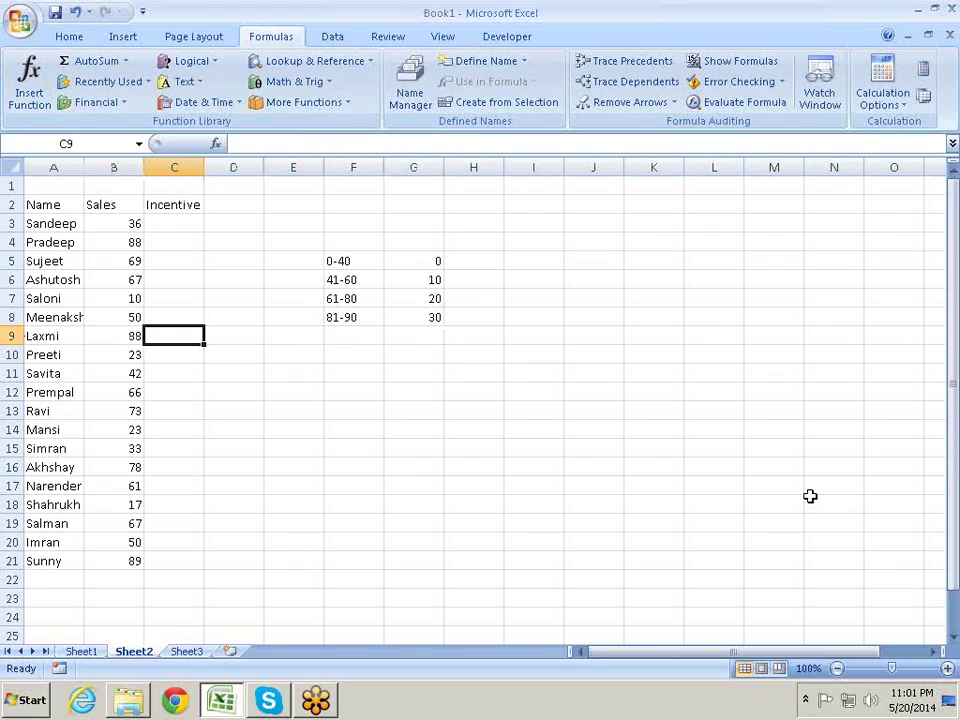
pyautogui.press('Up')
pyautogui.press('Up')
pyautogui.press('Up')
pyautogui.press('Up')
pyautogui.press('Up')
pyautogui.press('Up')
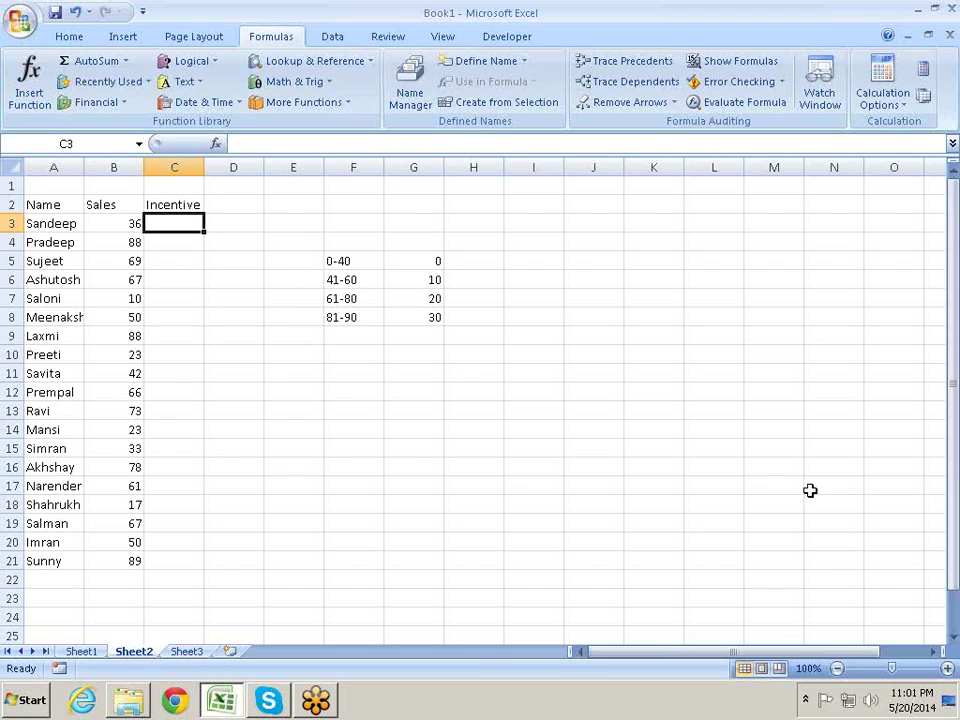
pyautogui.press('Right')
pyautogui.press('Right')
pyautogui.press('Right')
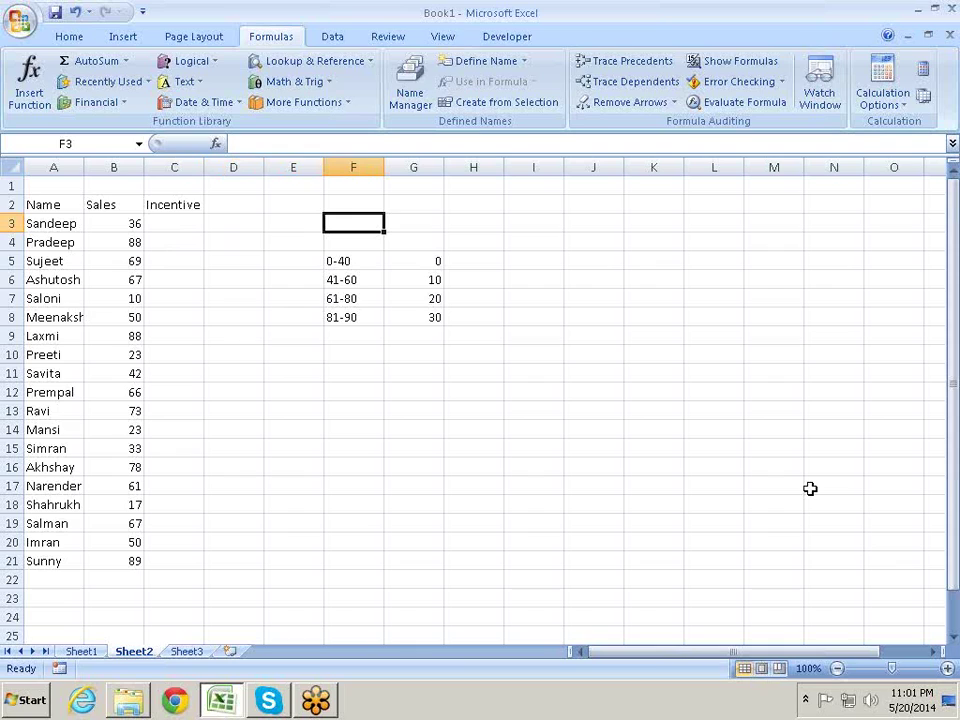
pyautogui.rightClick(424, 167)
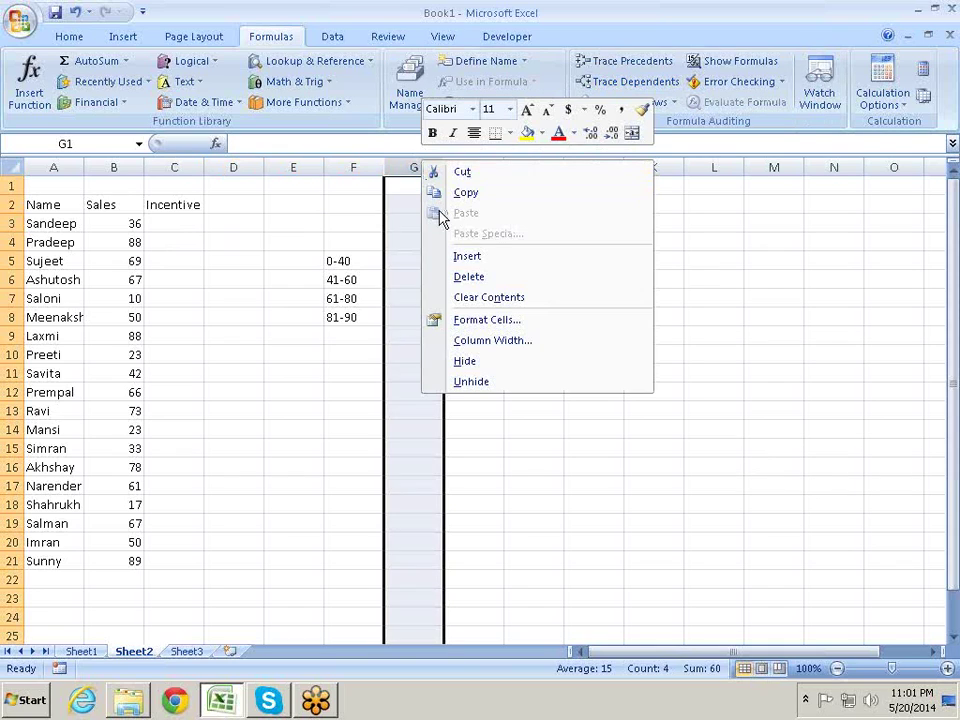
pyautogui.click(407, 266)
# - Enter lower bounds 0, 41, 61 and 81 in G5:G8
pyautogui.click(407, 262)
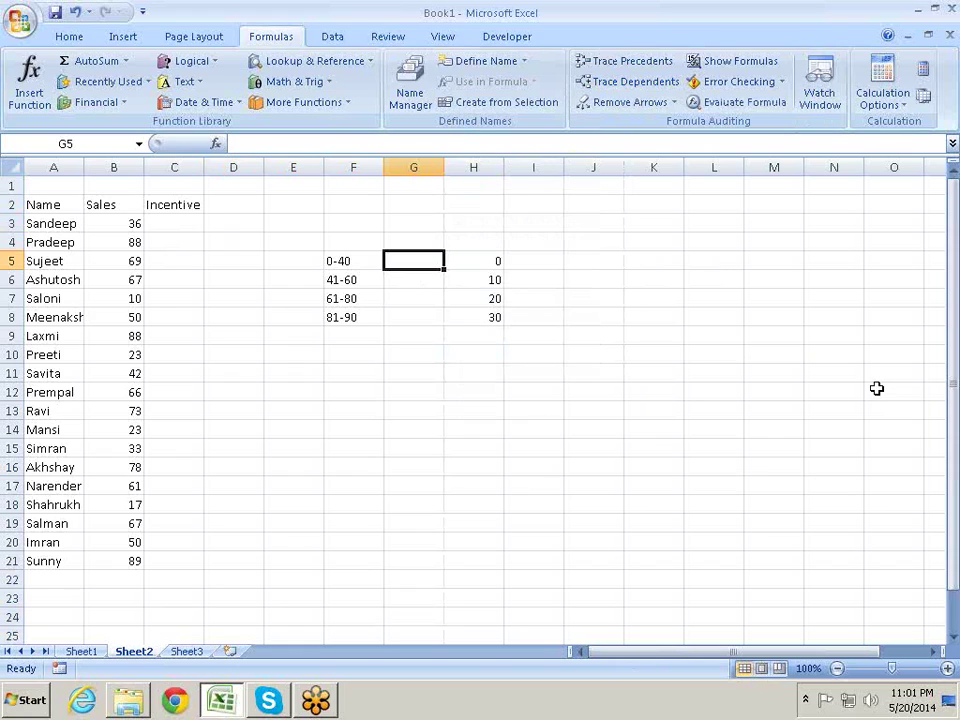
pyautogui.write('0')
pyautogui.press('Return')
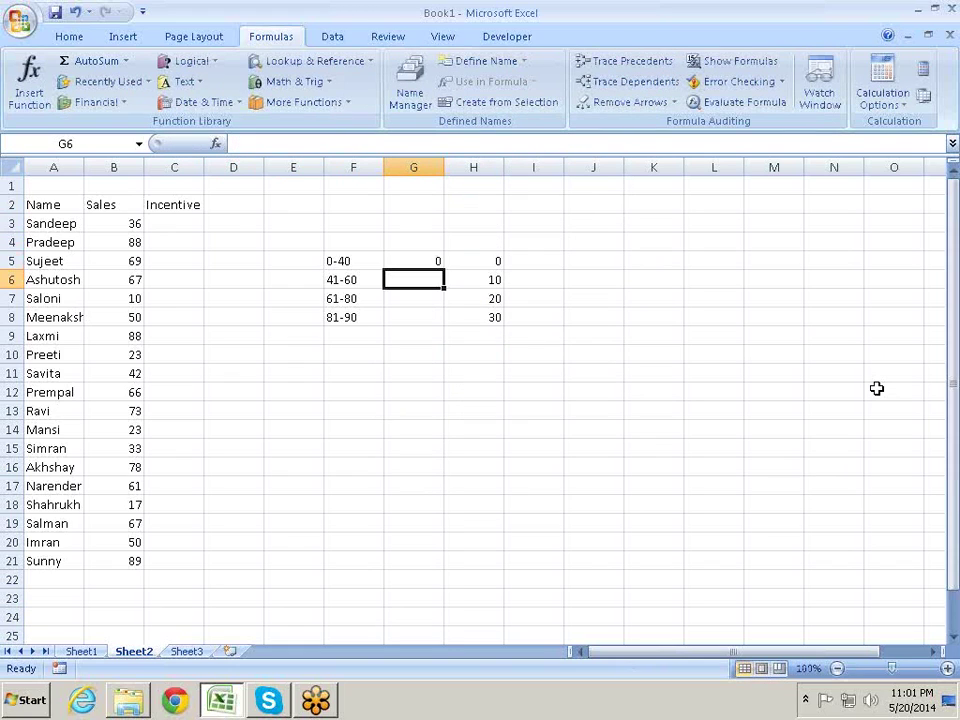
pyautogui.write('41')
pyautogui.press('Return')
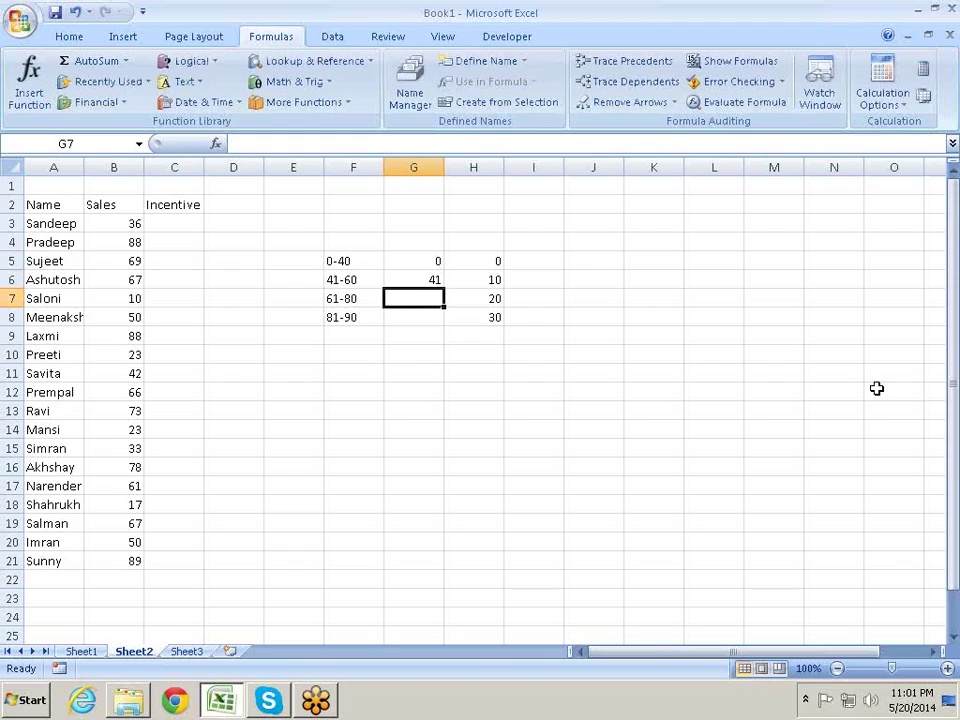
pyautogui.write('6')
pyautogui.write('1')
pyautogui.press('Return')
pyautogui.write('81')
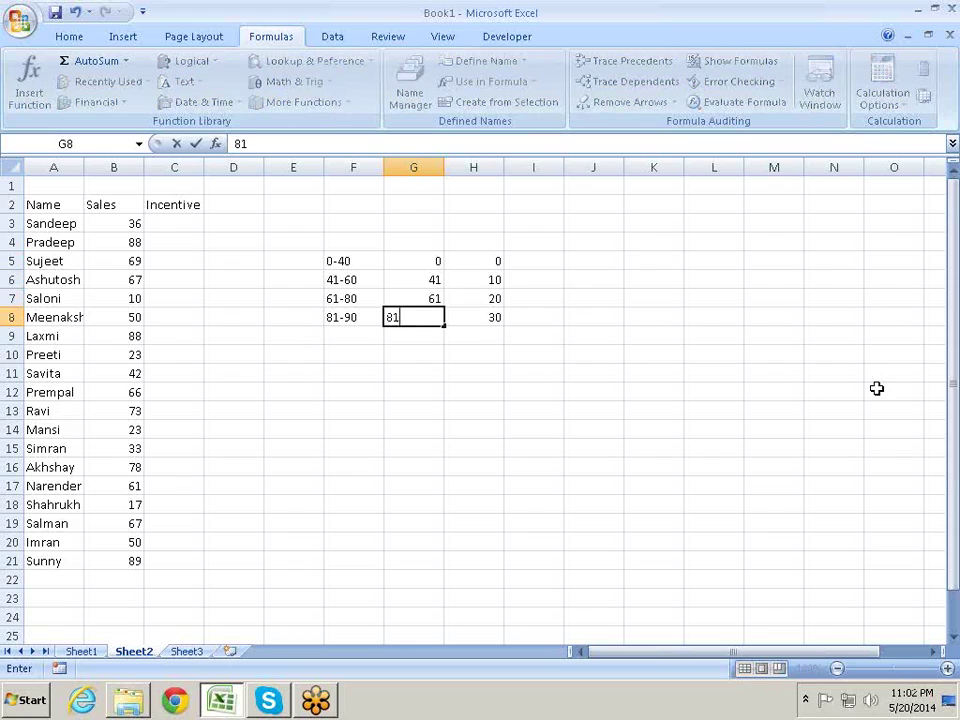
pyautogui.press('Return')
pyautogui.press('Up')
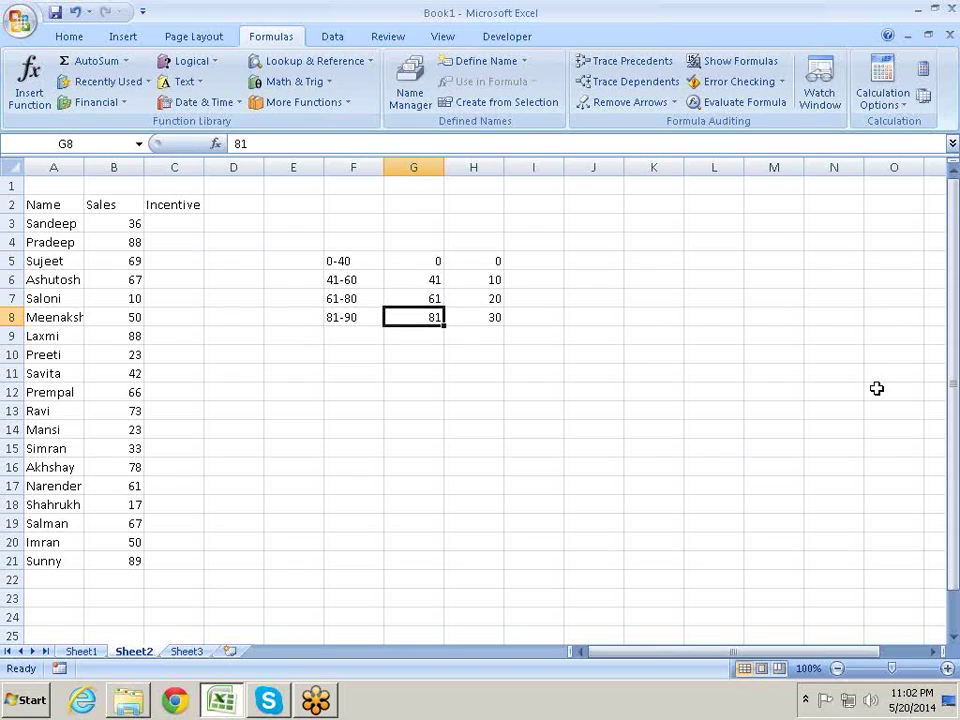
pyautogui.press('Up')
pyautogui.press('Up')
pyautogui.press('Up')
pyautogui.press('Left')
pyautogui.press('Left')
pyautogui.press('Left')
pyautogui.press('Up')
pyautogui.press('Up')
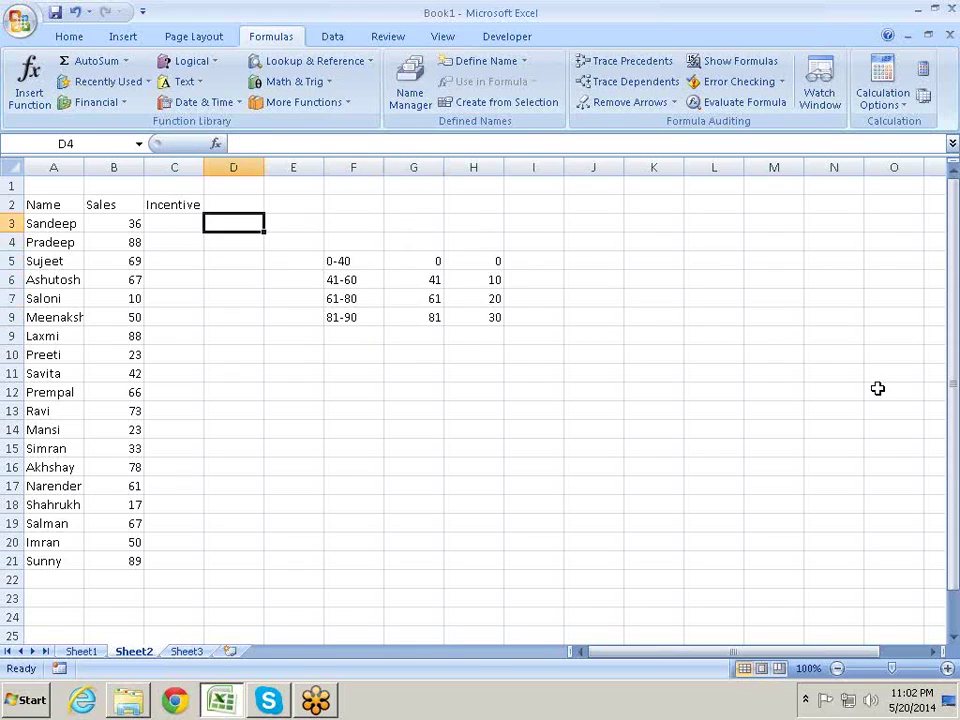
pyautogui.press('Left')
# - Enter =VLOOKUP(B3,G5:H8,2,TRUE) in C3, returning incentive 0 for sales of 36
pyautogui.write('=vl')
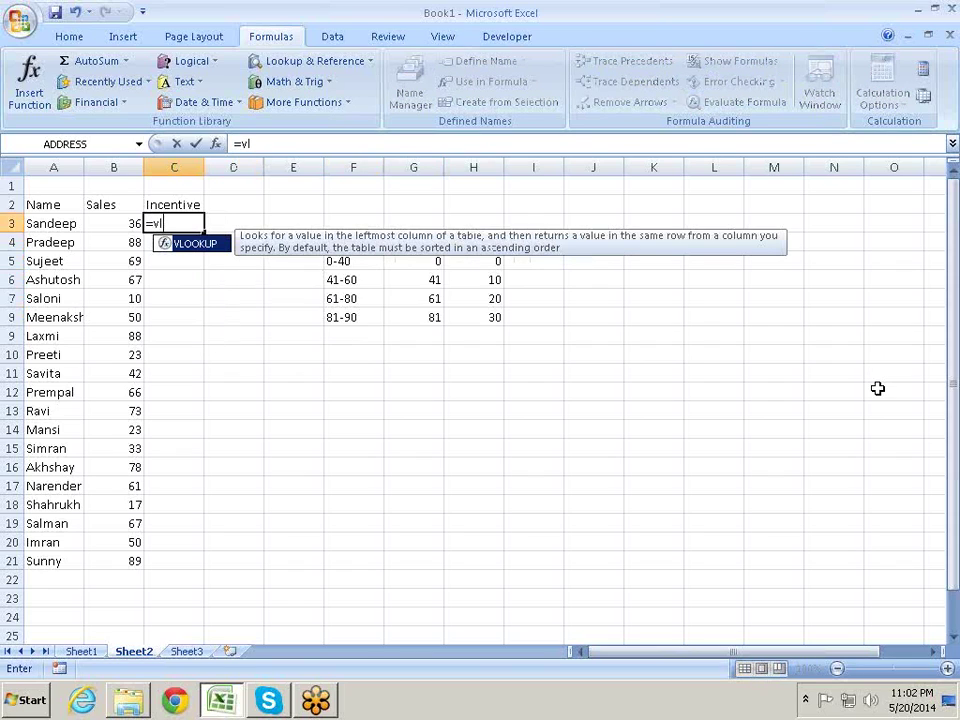
pyautogui.press('Tab')
pyautogui.press('Right')
pyautogui.press('Right')
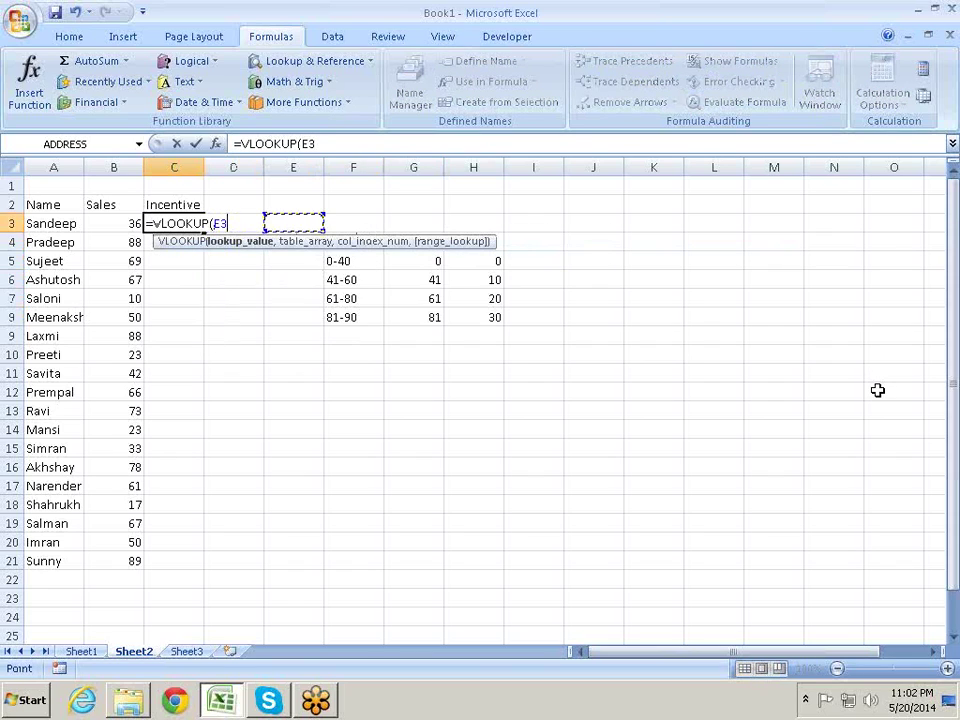
pyautogui.press('Left')
pyautogui.press('Left')
pyautogui.press('Left')
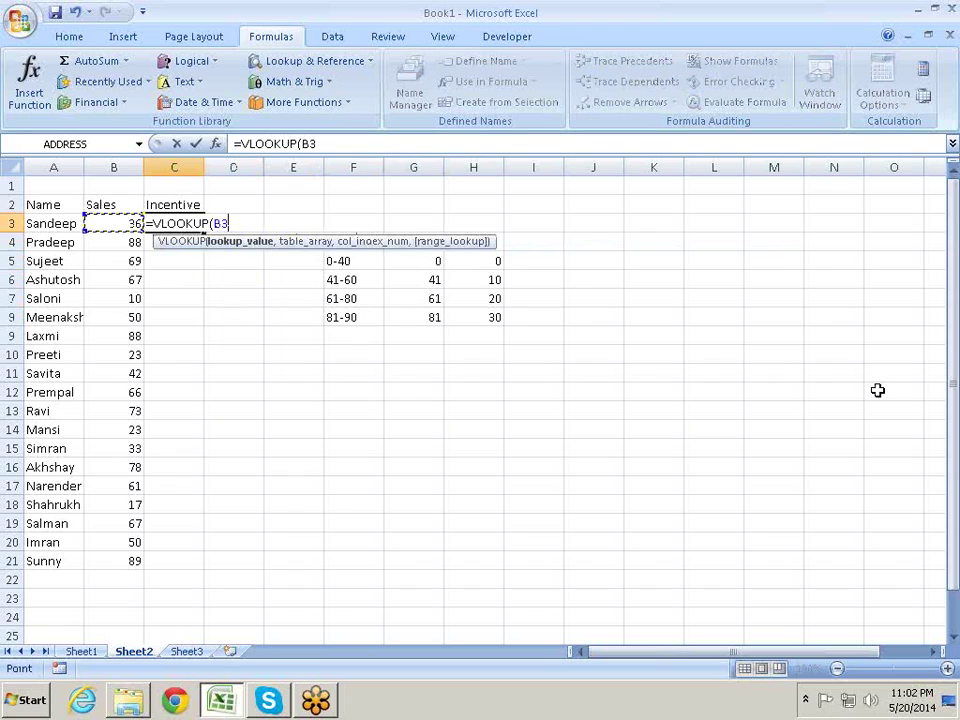
pyautogui.write(',')
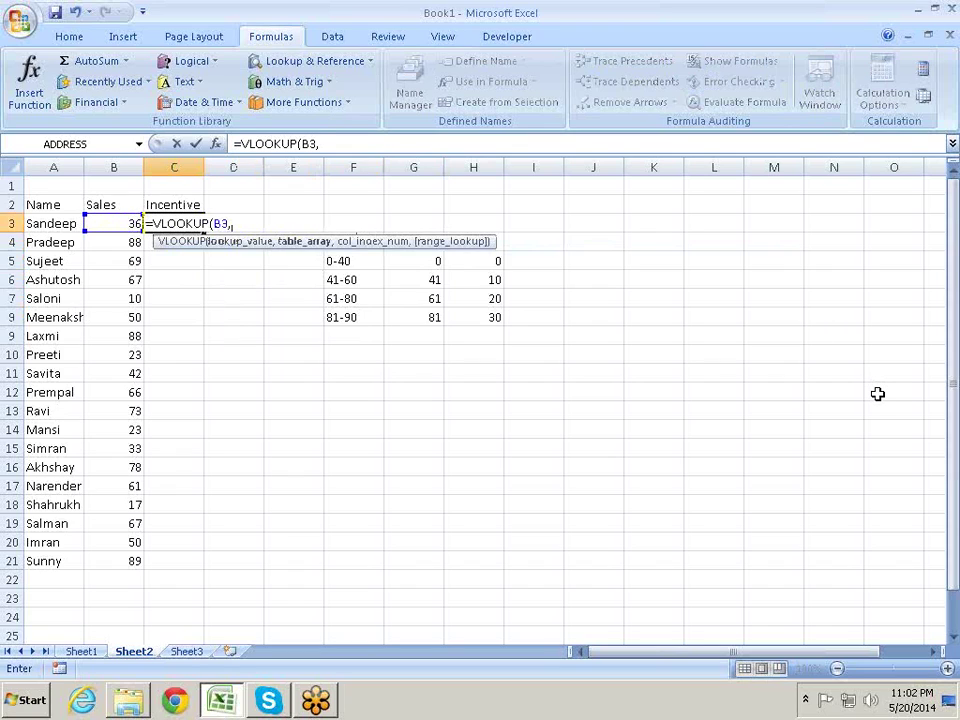
pyautogui.click(417, 263)
pyautogui.moveTo(417, 263); pyautogui.dragTo(485, 320)
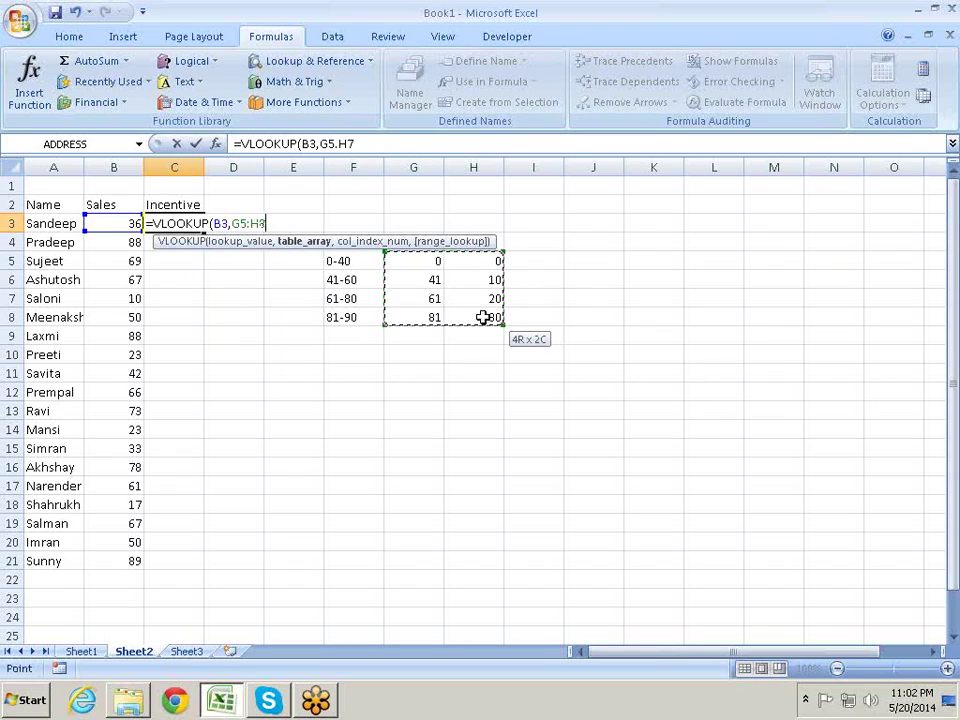
pyautogui.write(',')
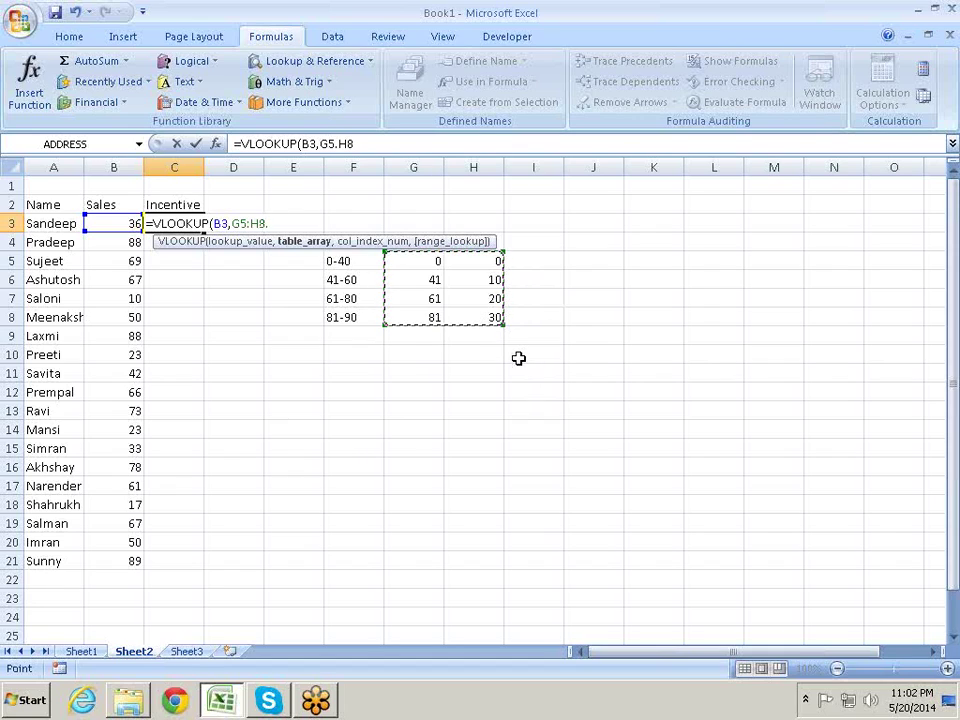
pyautogui.write(',')
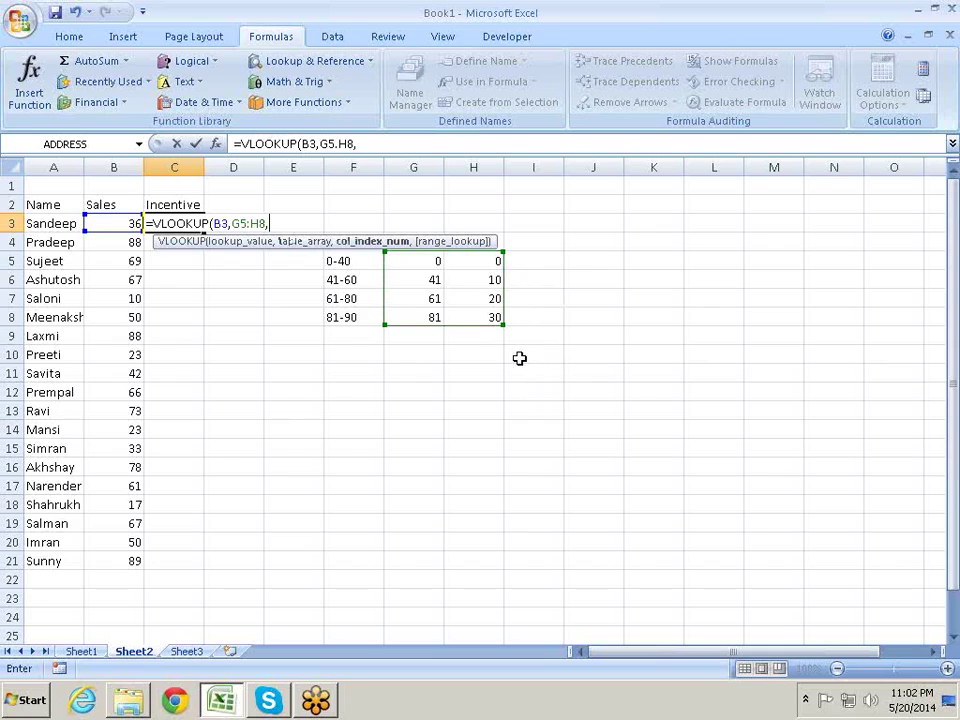
pyautogui.write('2,')
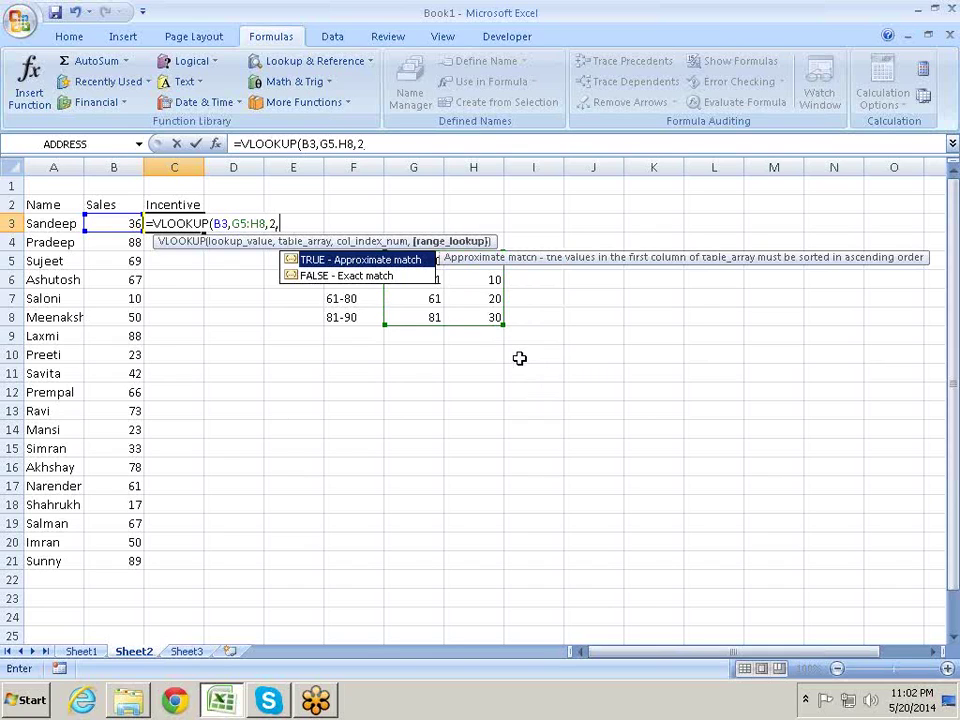
pyautogui.press('Tab')
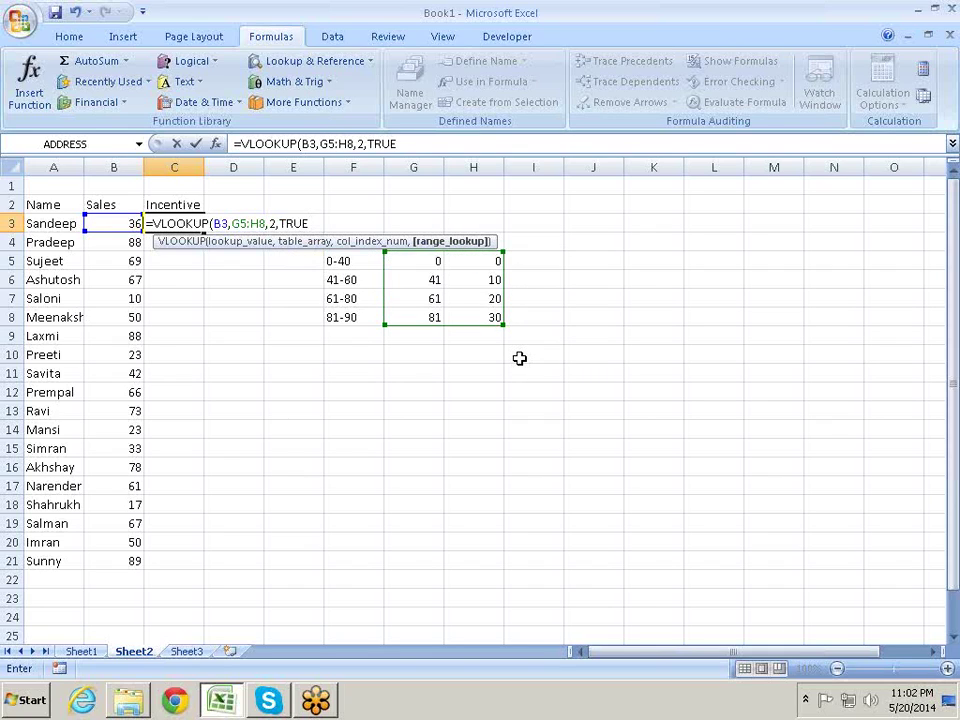
pyautogui.write(')')
pyautogui.press('Return')
pyautogui.press('Up')
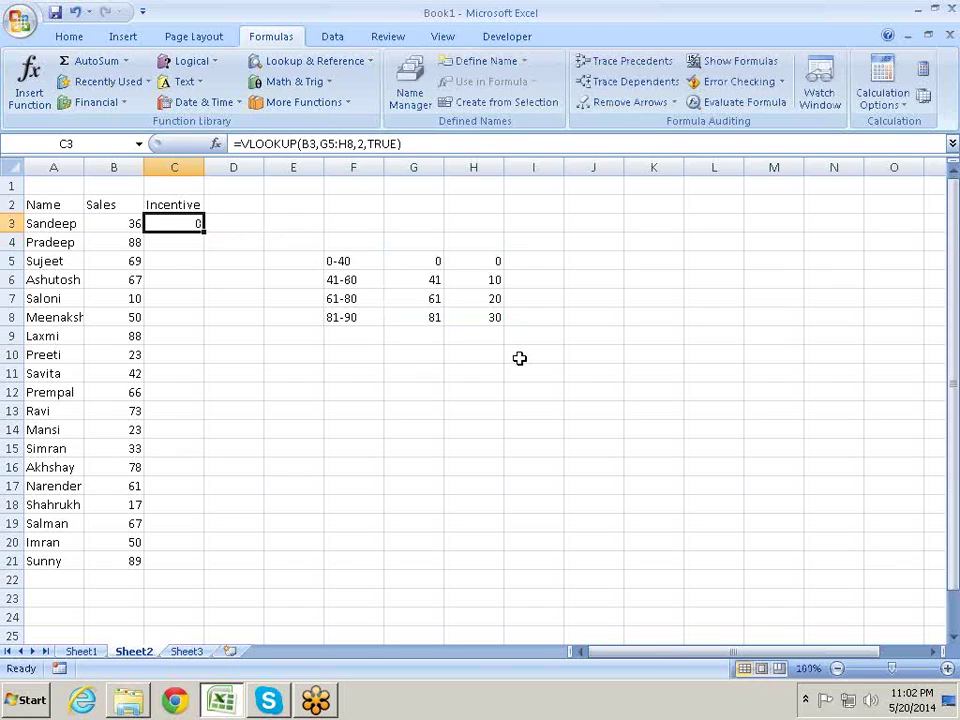
# - Change C3's formula to =VLOOKUP($B3,$G$5:$H$8,2,TRUE) using F4
pyautogui.click(305, 144)
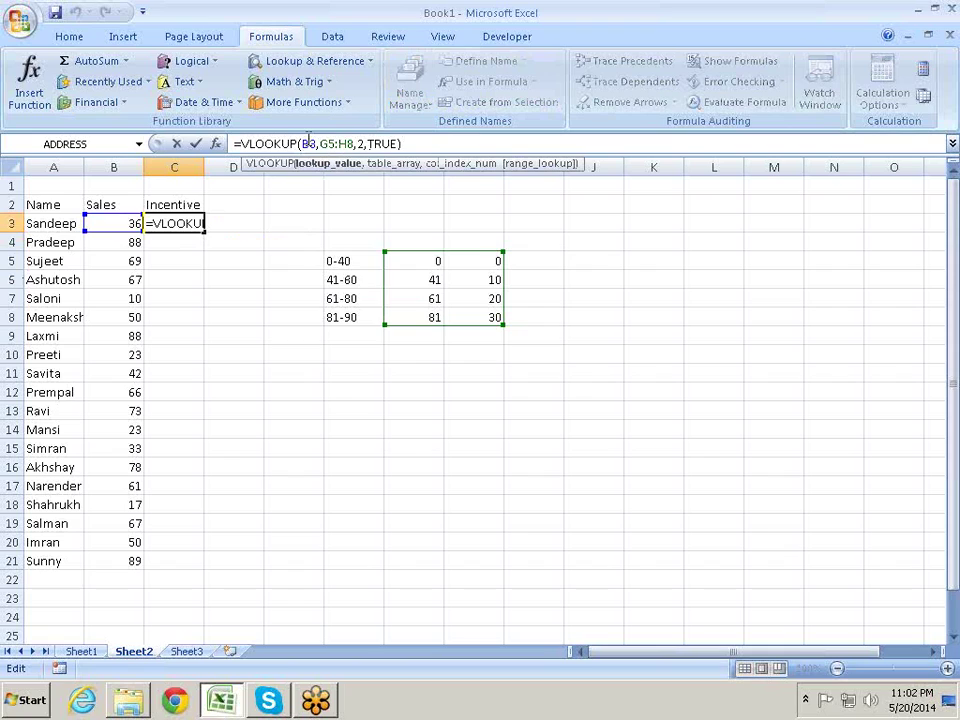
pyautogui.doubleClick(307, 144)
pyautogui.press('F4')
pyautogui.press('F4')
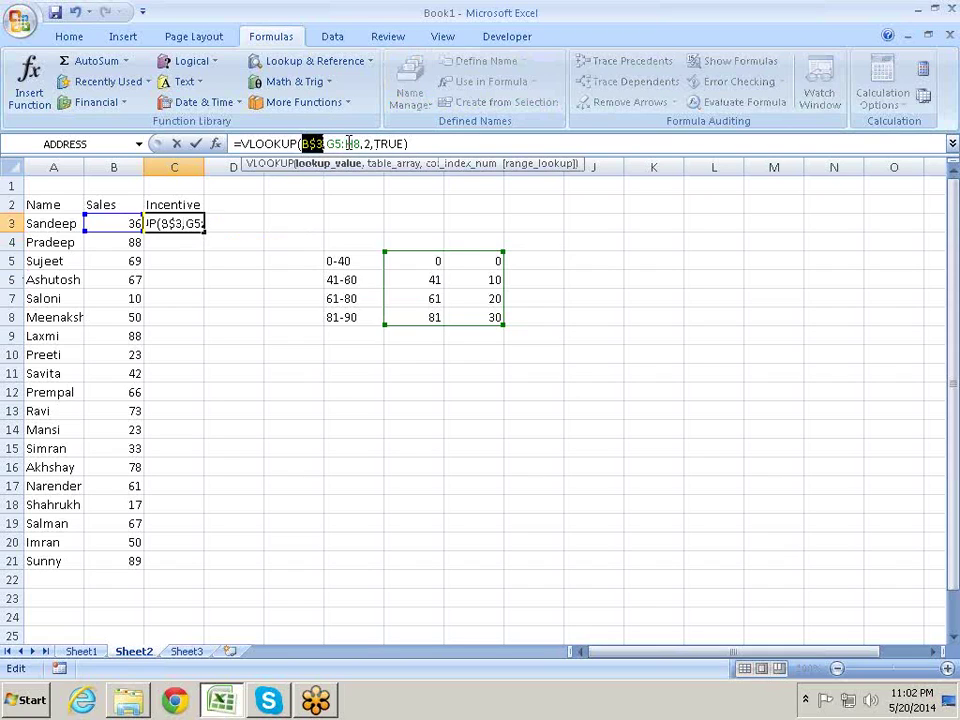
pyautogui.press('F4')
pyautogui.moveTo(348, 144)
pyautogui.mouseDown()
pyautogui.moveTo(338, 144)
pyautogui.moveTo(361, 144)
pyautogui.mouseUp()
pyautogui.press('F4')
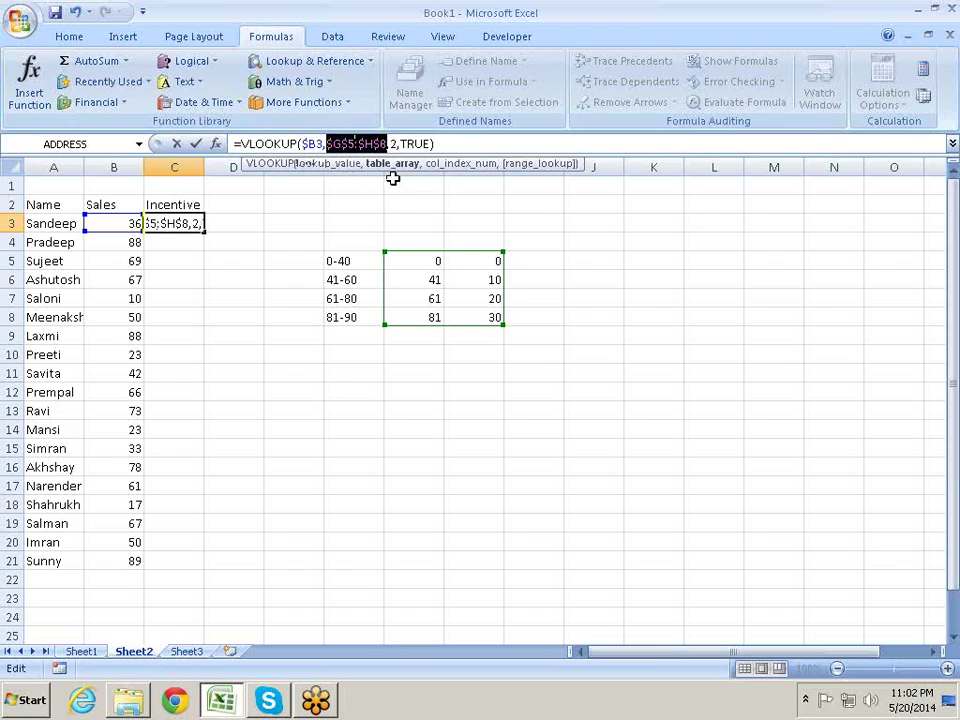
pyautogui.press('Return')
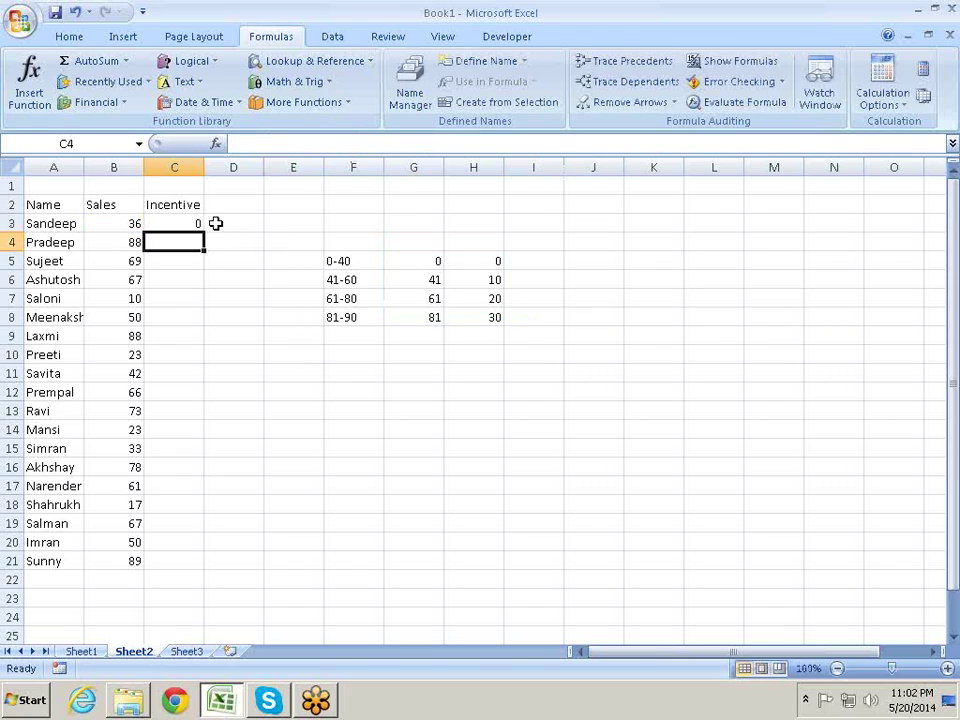
# - Fill the C3 incentive formula down to C21
pyautogui.click(197, 223)
pyautogui.moveTo(204, 231); pyautogui.dragTo(205, 576)
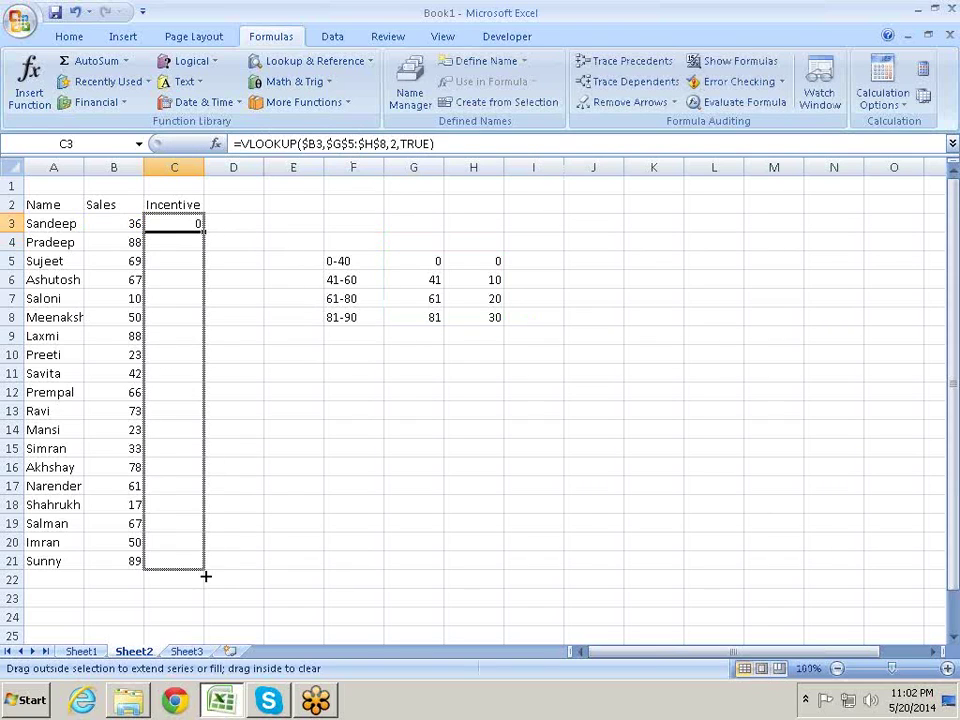
pyautogui.click(290, 394)
pyautogui.click(158, 227)
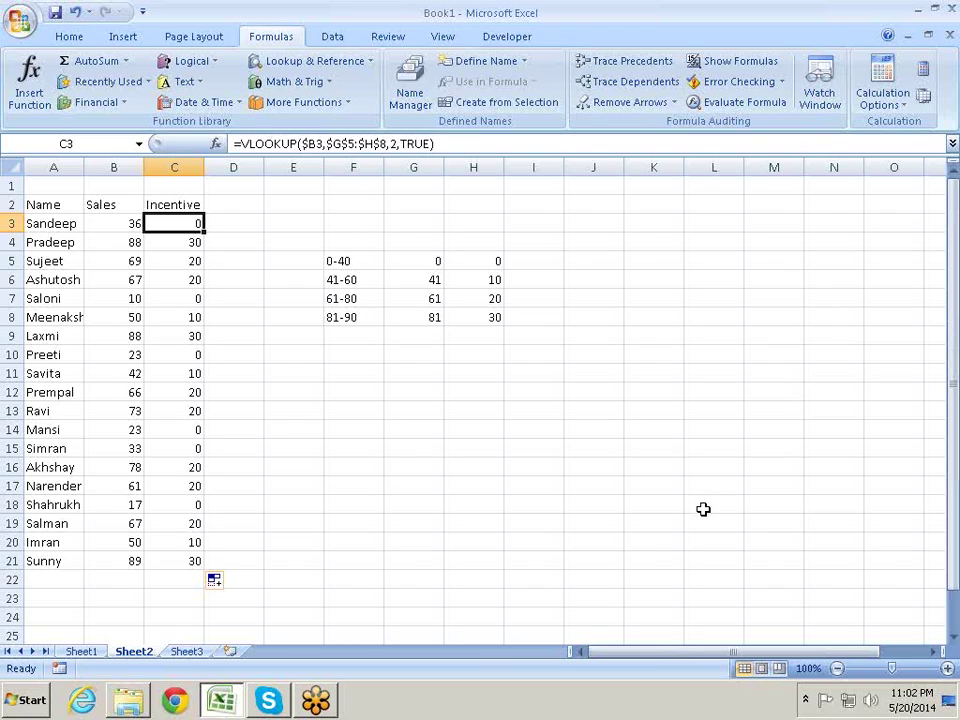
# - Bold the range labels F5:F8 and the incentive amounts H5:H8
pyautogui.press('Right')
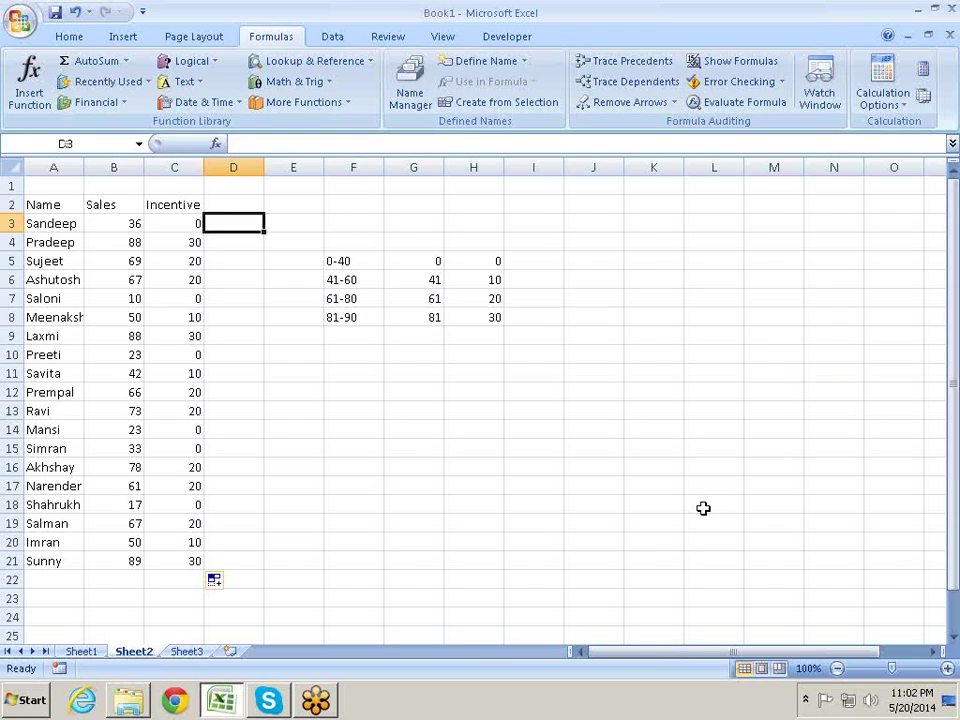
pyautogui.press('Right')
pyautogui.press('Down')
pyautogui.press('Down')
pyautogui.press('Right')
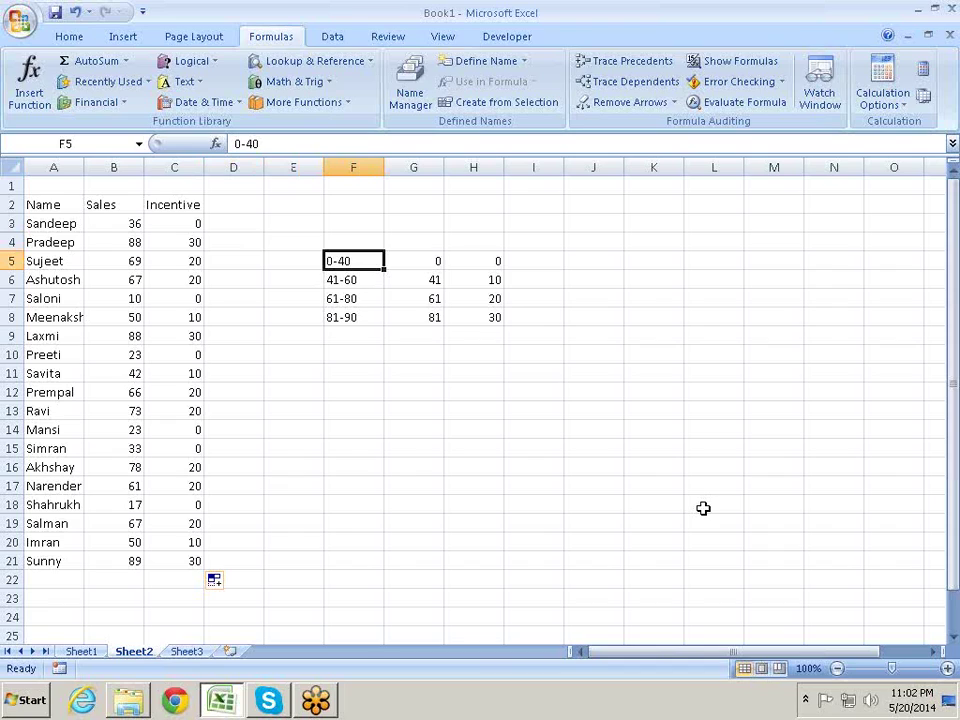
pyautogui.hotkey('shift', 'Down')
pyautogui.hotkey('shift', 'Down')
pyautogui.hotkey('shift', 'Down')
pyautogui.hotkey('ctrl', 'b')
pyautogui.press('Right')
pyautogui.press('Right')
pyautogui.press('Right')
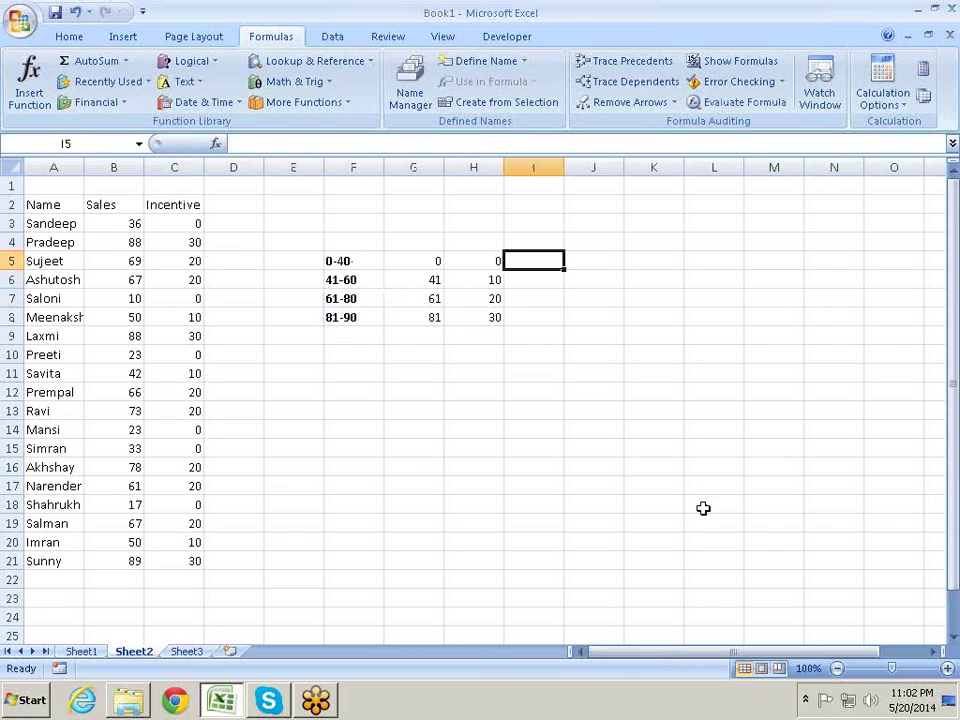
pyautogui.press('Left')
pyautogui.hotkey('shift', 'Down')
pyautogui.hotkey('shift', 'Down')
pyautogui.hotkey('shift', 'Down')
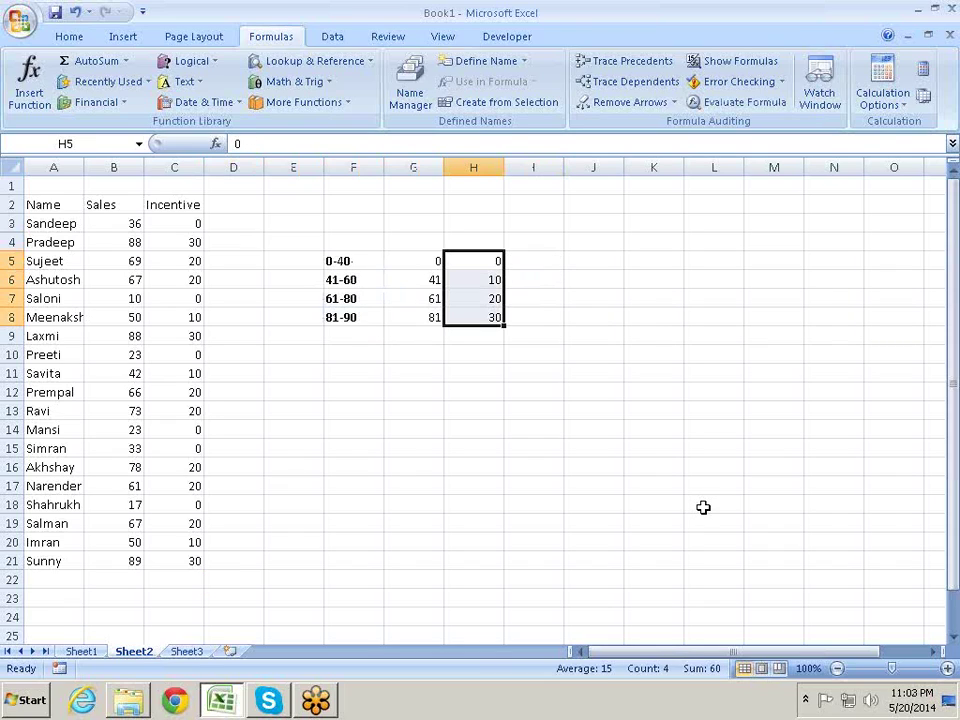
pyautogui.hotkey('ctrl', 'b')
# - Check each lower bound in G5:G8 against its incentive in H5:H8
pyautogui.press('Left')
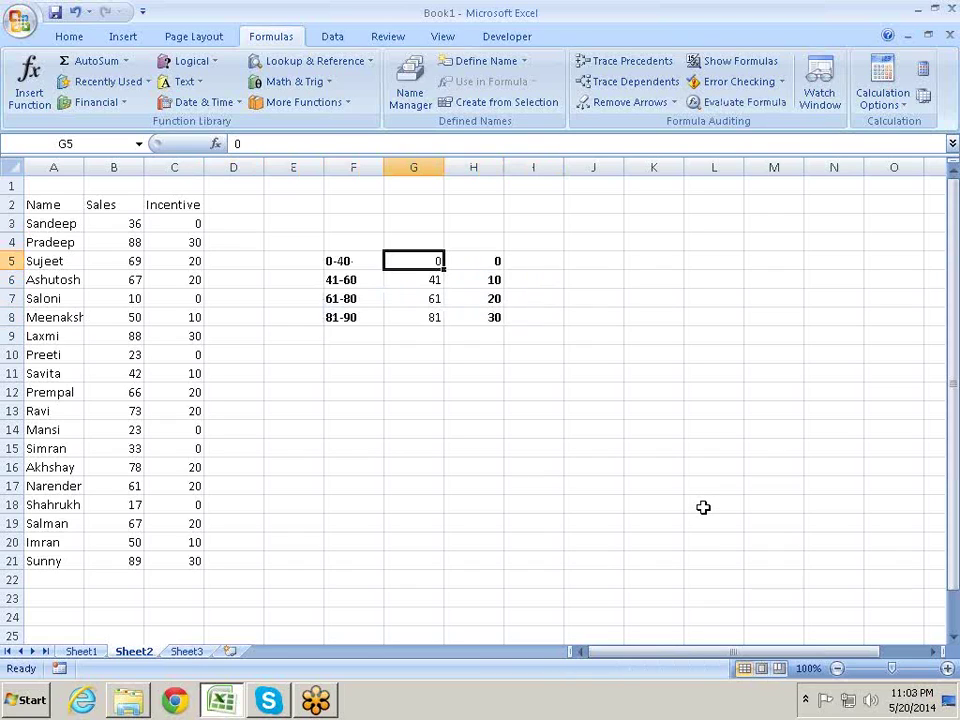
pyautogui.press('Down')
pyautogui.press('Down')
pyautogui.press('Down')
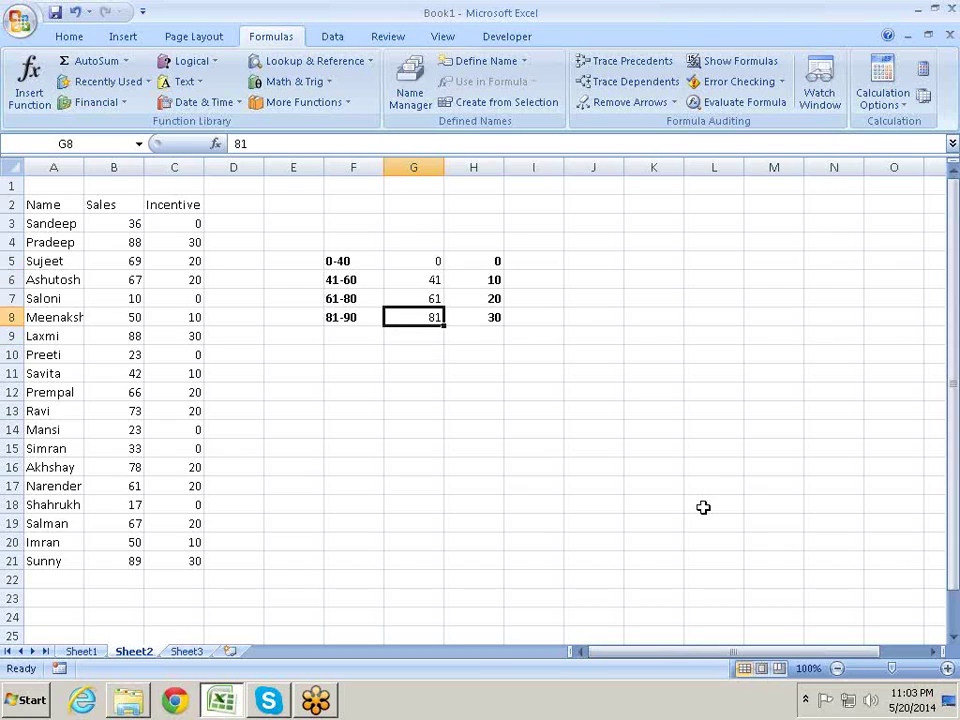
pyautogui.press('Up')
pyautogui.press('Up')
pyautogui.press('Up')
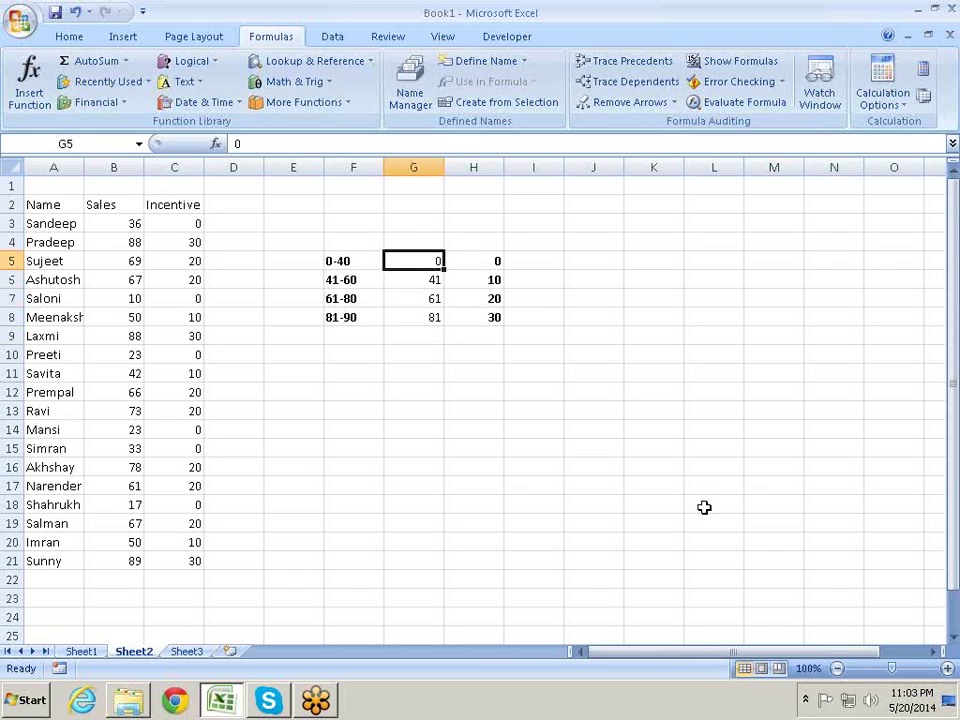
pyautogui.press('Down')
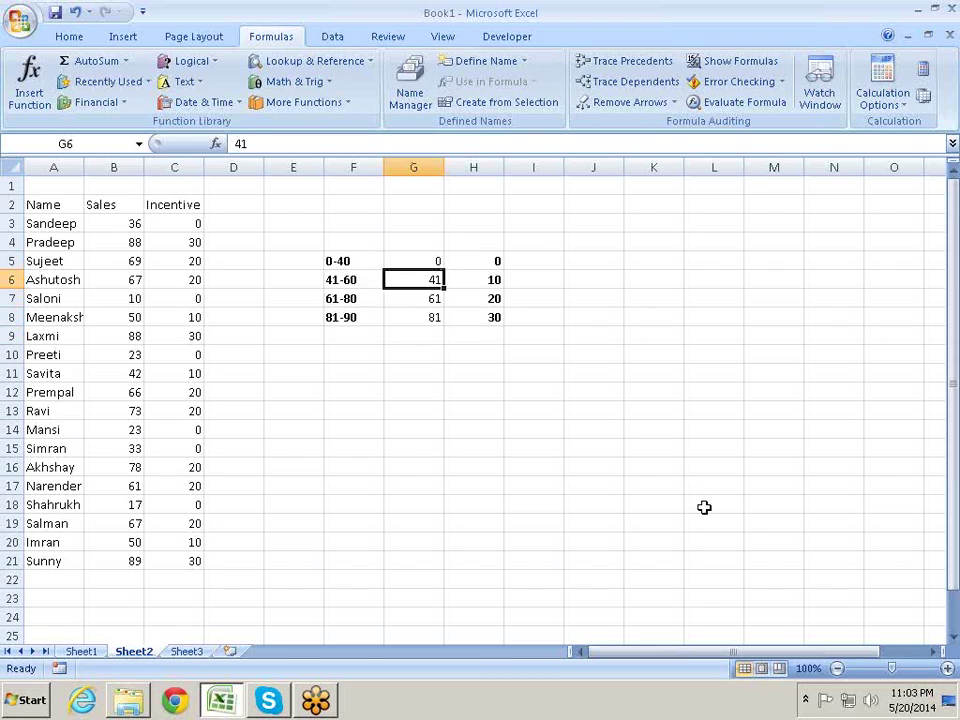
pyautogui.press('Up')
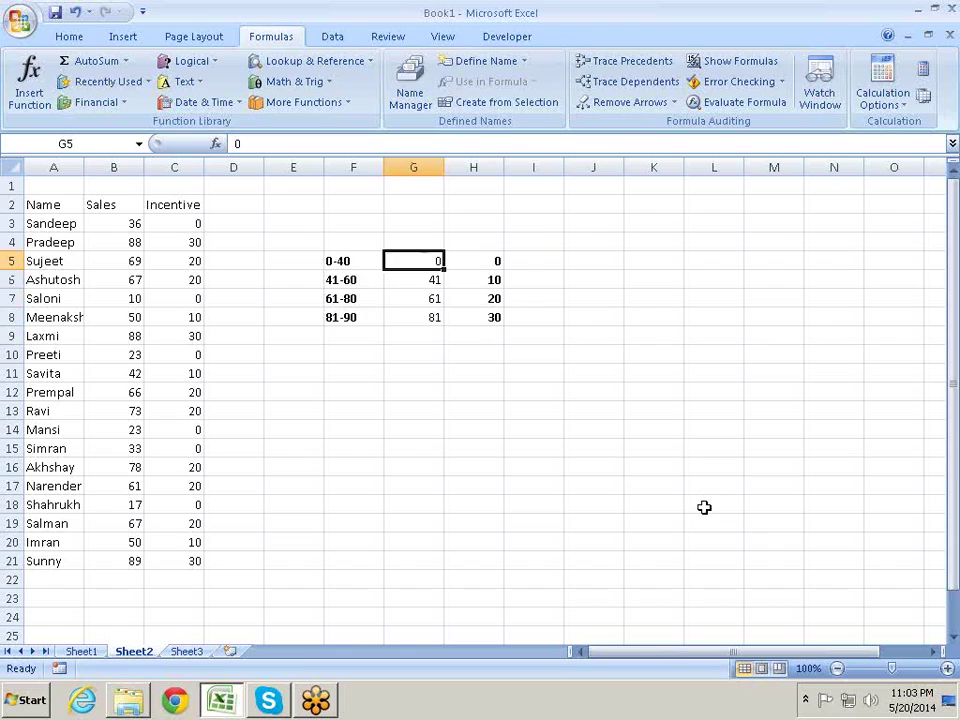
pyautogui.press('Down')
pyautogui.press('Up')
pyautogui.press('Right')
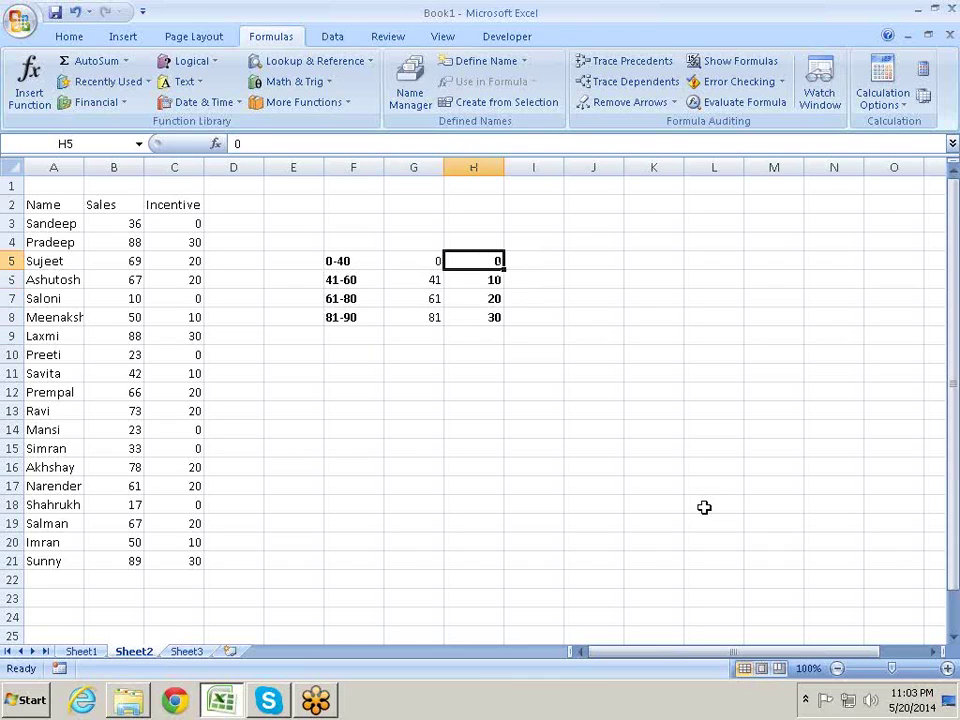
pyautogui.press('Down')
pyautogui.press('Left')
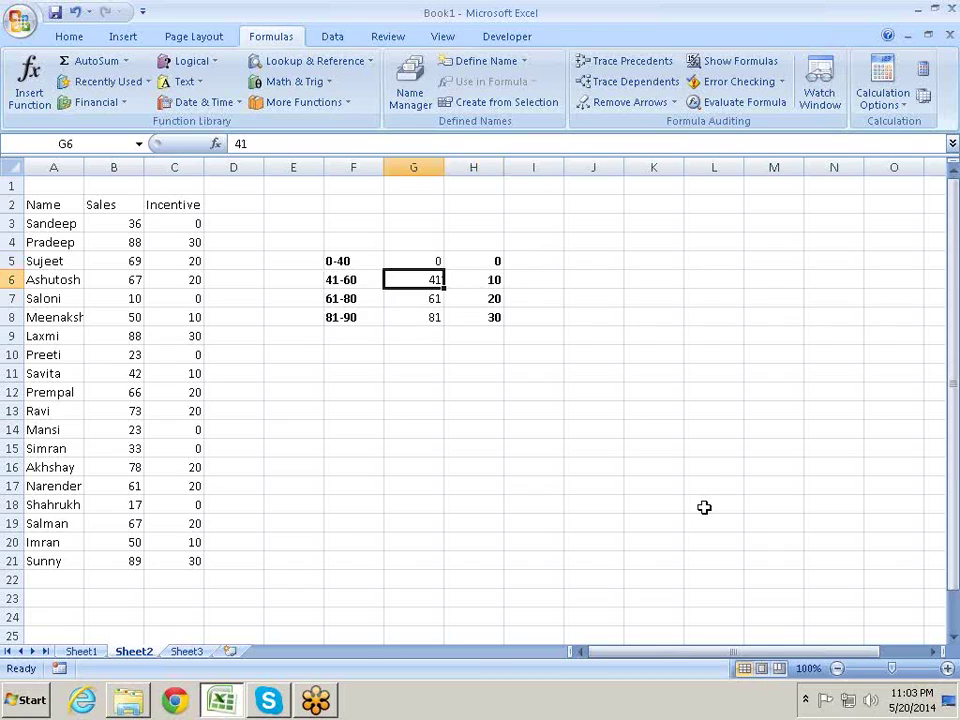
pyautogui.press('Down')
pyautogui.press('Up')
pyautogui.press('Right')
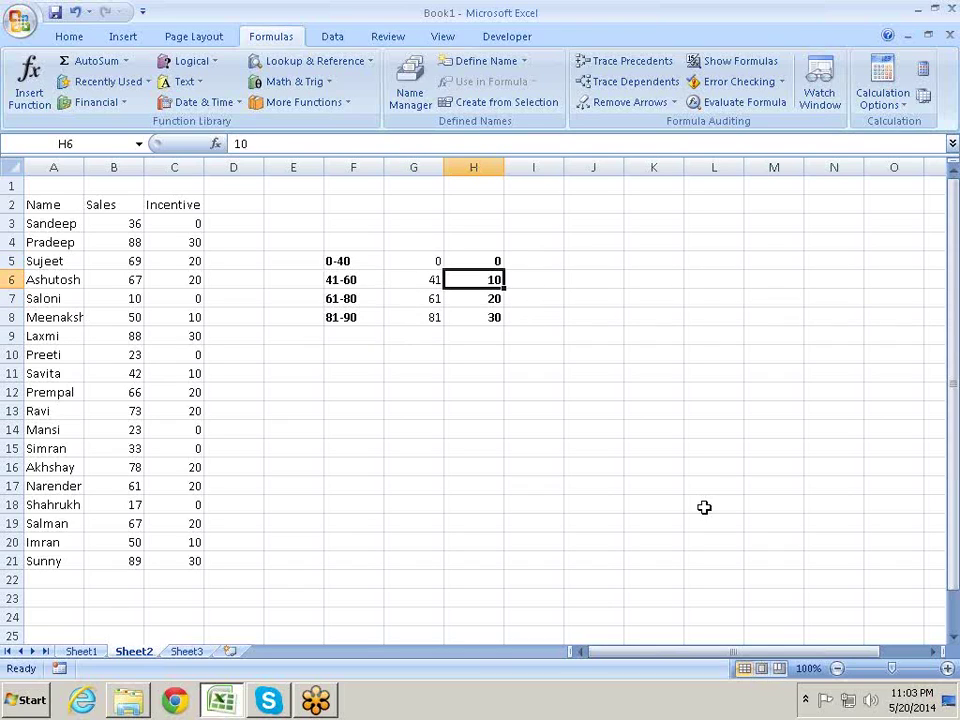
pyautogui.press('Left')
pyautogui.press('Down')
pyautogui.press('Down')
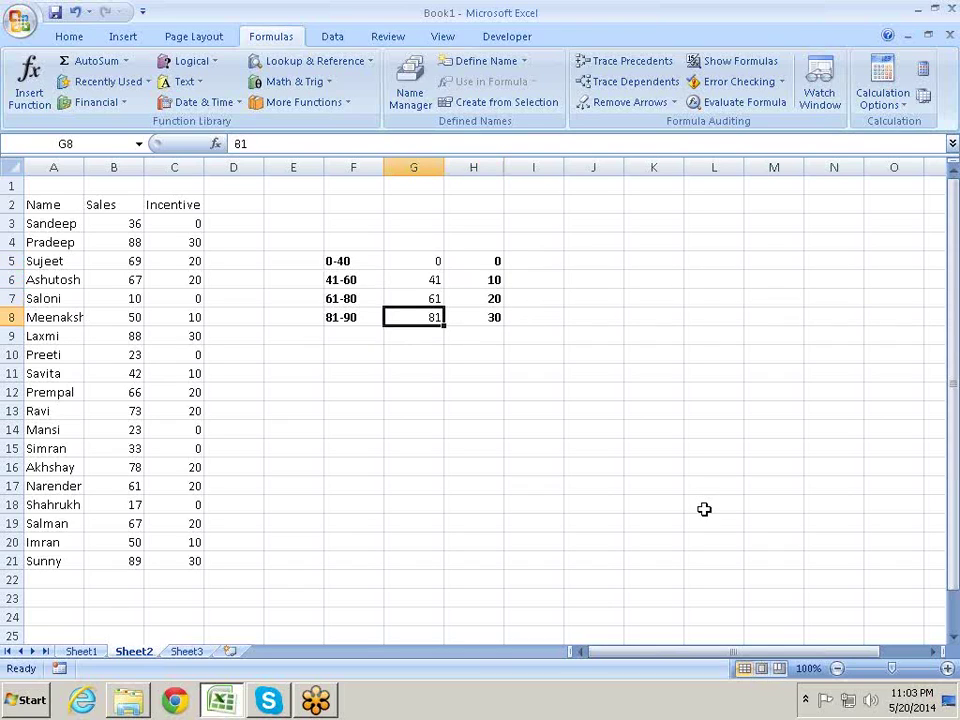
pyautogui.press('Up')
pyautogui.press('Right')
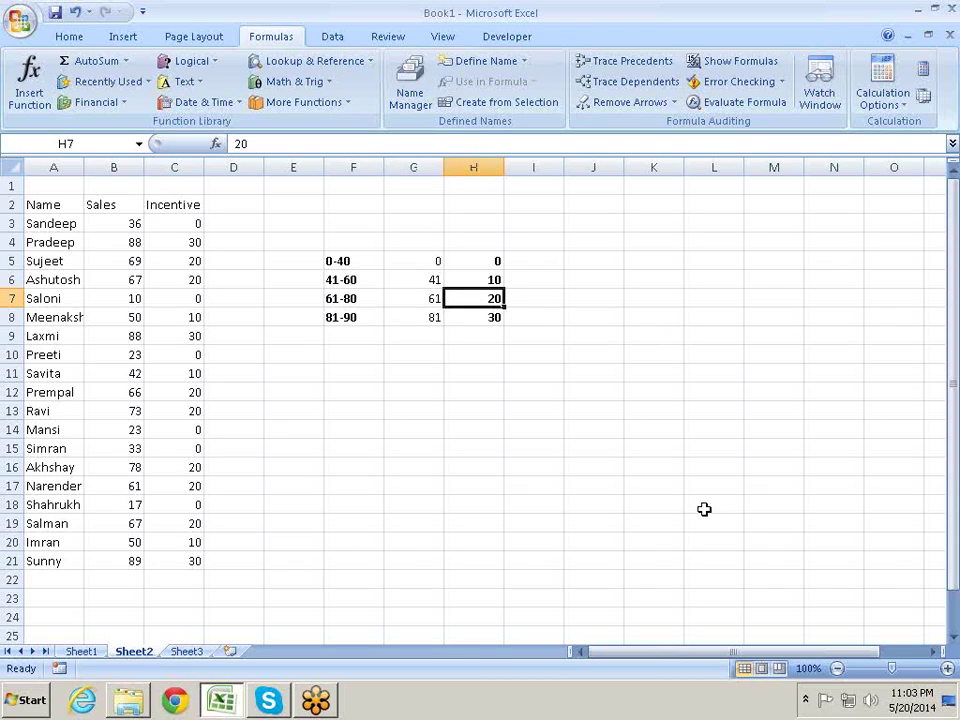
pyautogui.press('Down')
pyautogui.press('Left')
pyautogui.press('Right')
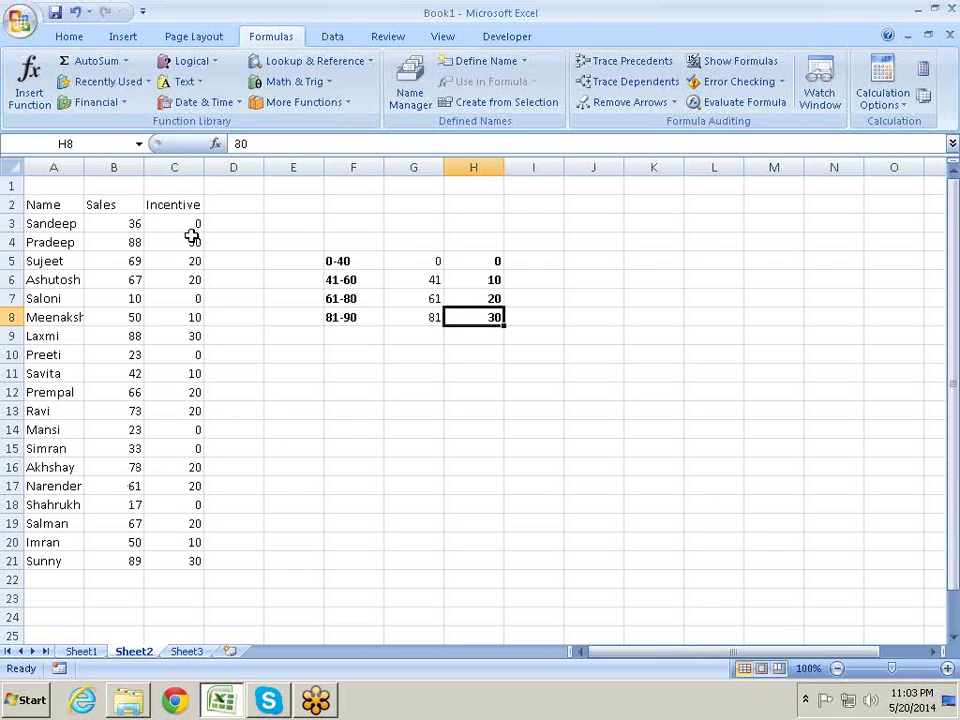
pyautogui.moveTo(190, 226); pyautogui.dragTo(189, 236)
pyautogui.click(196, 279)
pyautogui.click(195, 336)
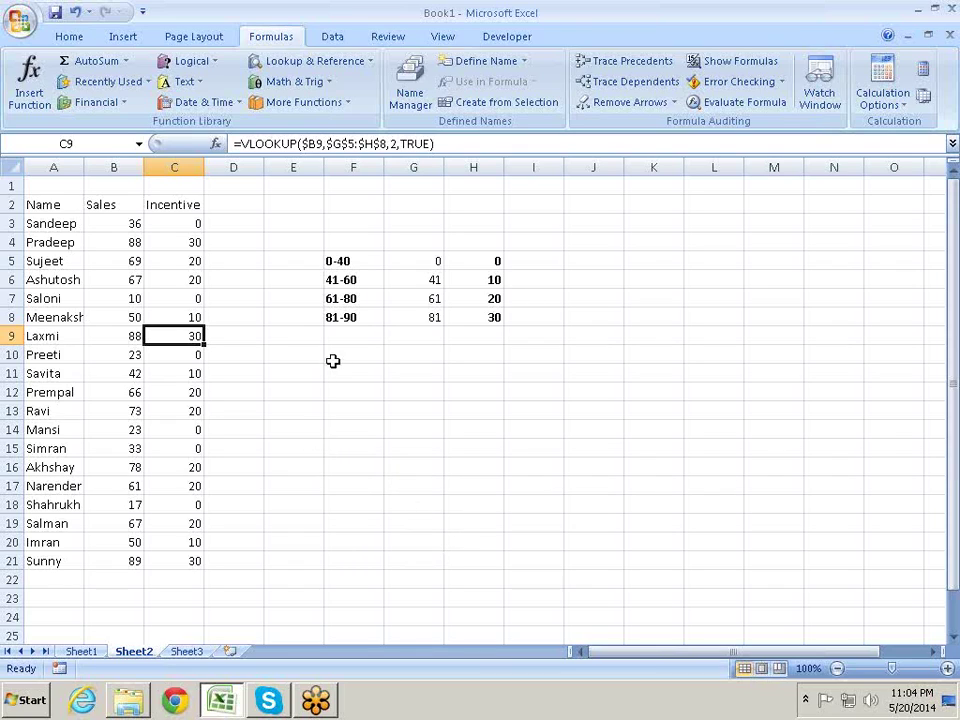
# - Change F8 from 81-90 to 81 and left-align it like the other labels
pyautogui.click(364, 317)
pyautogui.doubleClick(368, 316)
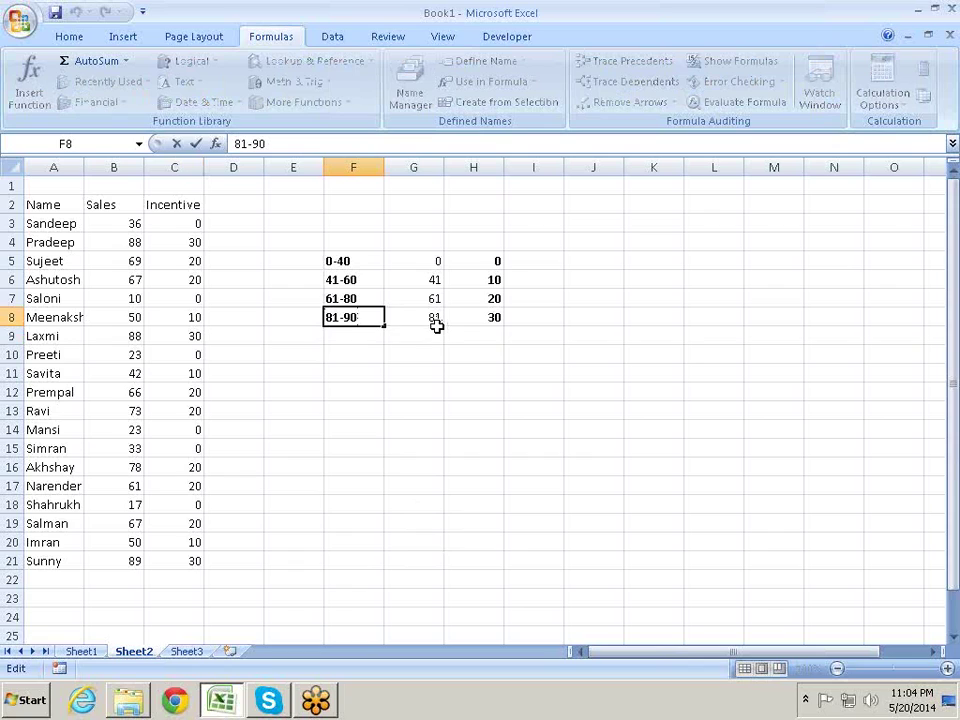
pyautogui.press('BackSpace')
pyautogui.press('BackSpace')
pyautogui.press('Return')
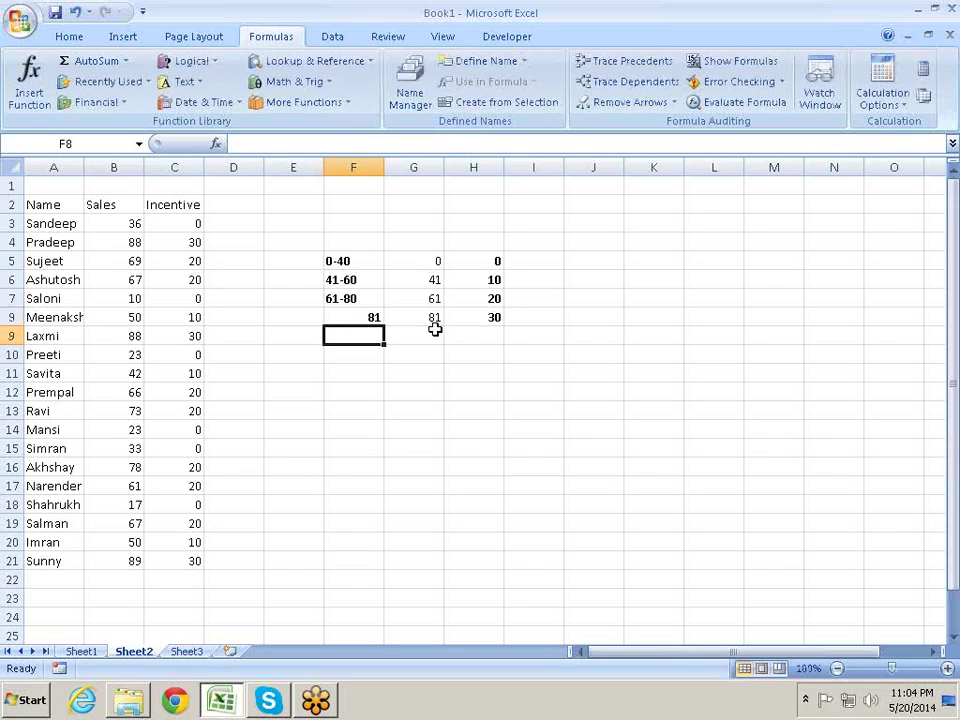
pyautogui.click(353, 317)
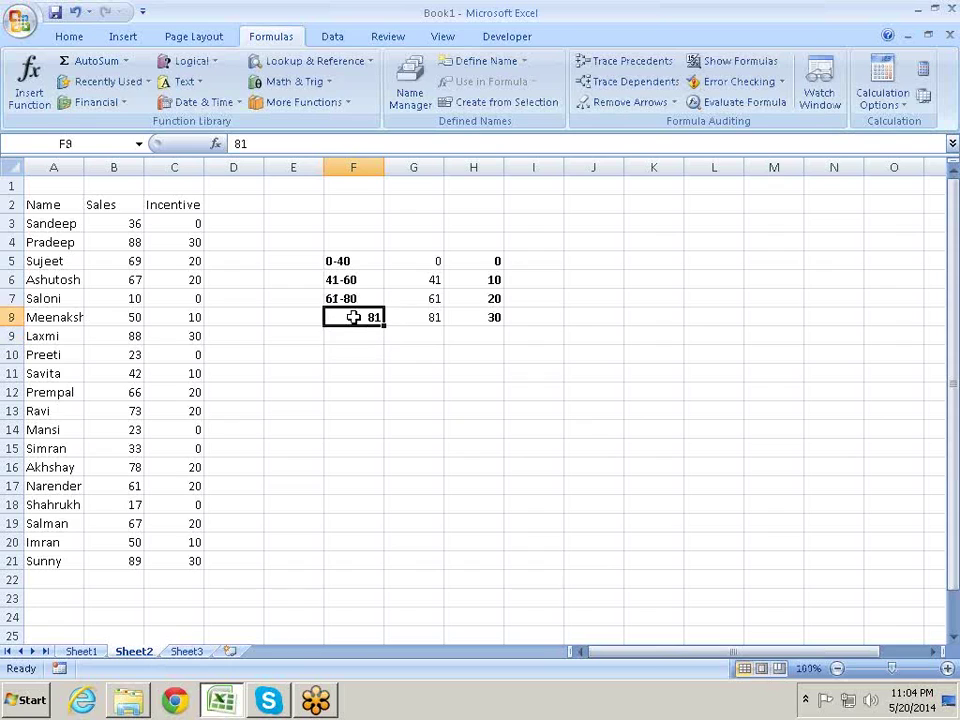
pyautogui.click(70, 36)
pyautogui.click(277, 95)
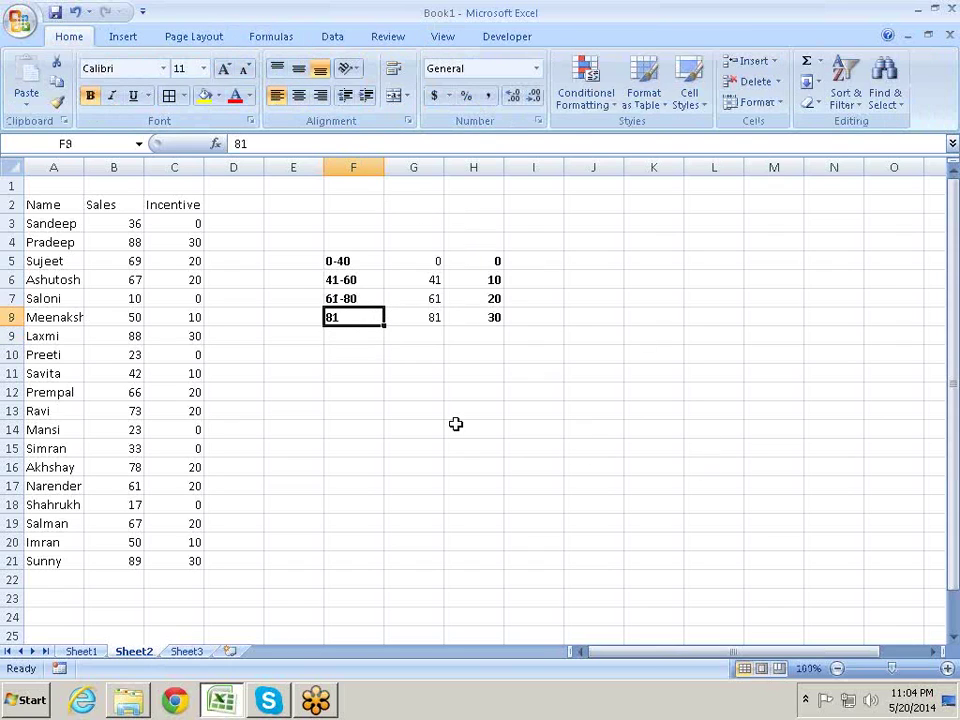
pyautogui.click(481, 315)
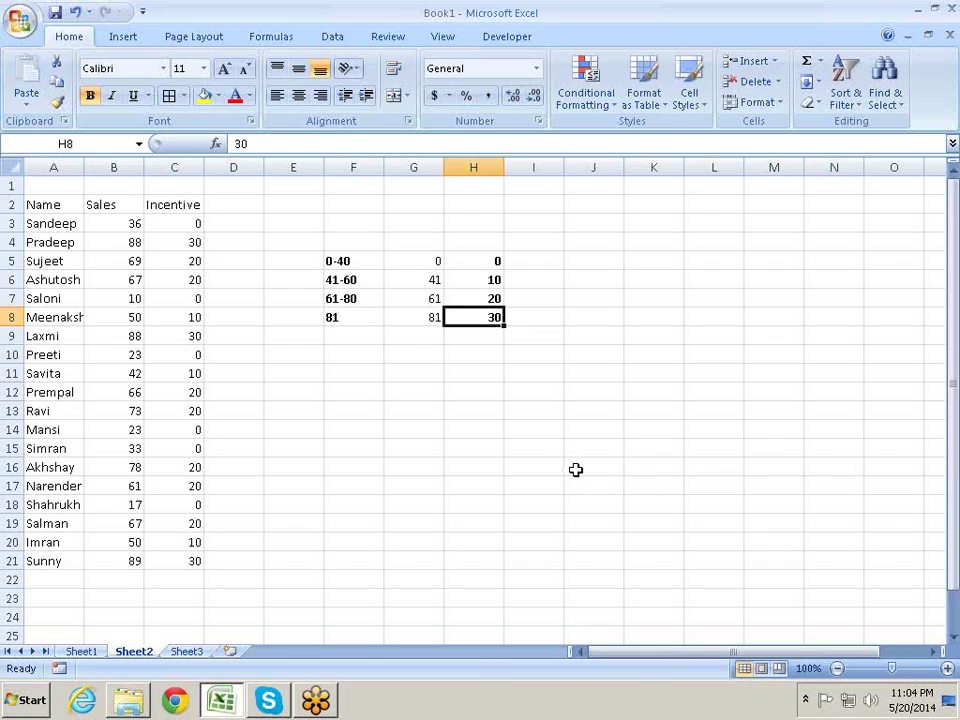
# - Change Sunny's sales in B21 from 89 to 500
pyautogui.click(200, 561)
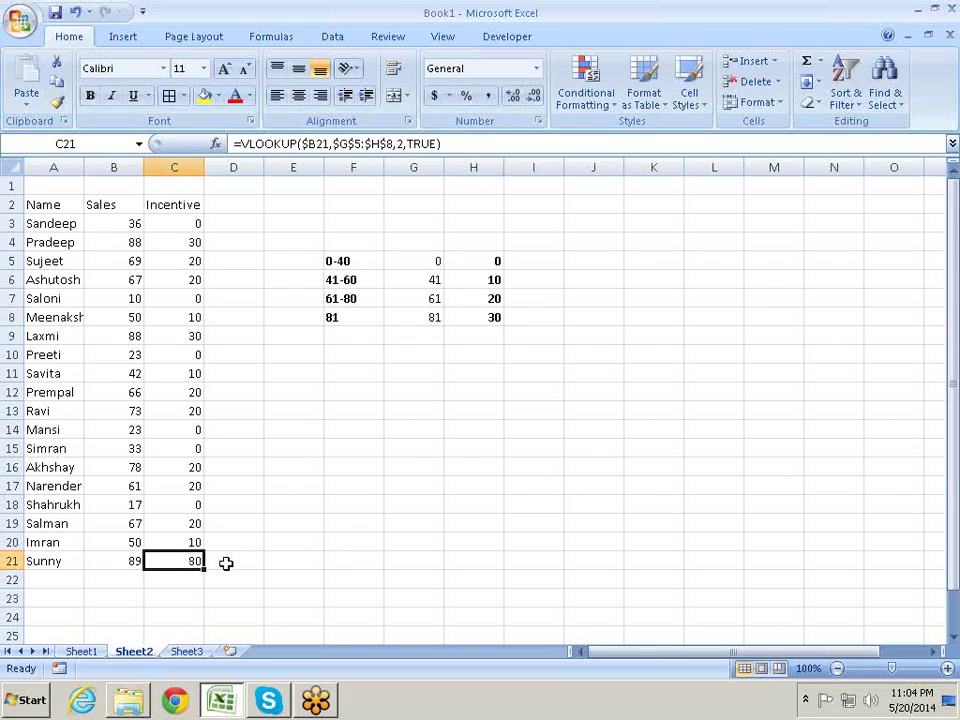
pyautogui.press('Left')
pyautogui.write('5')
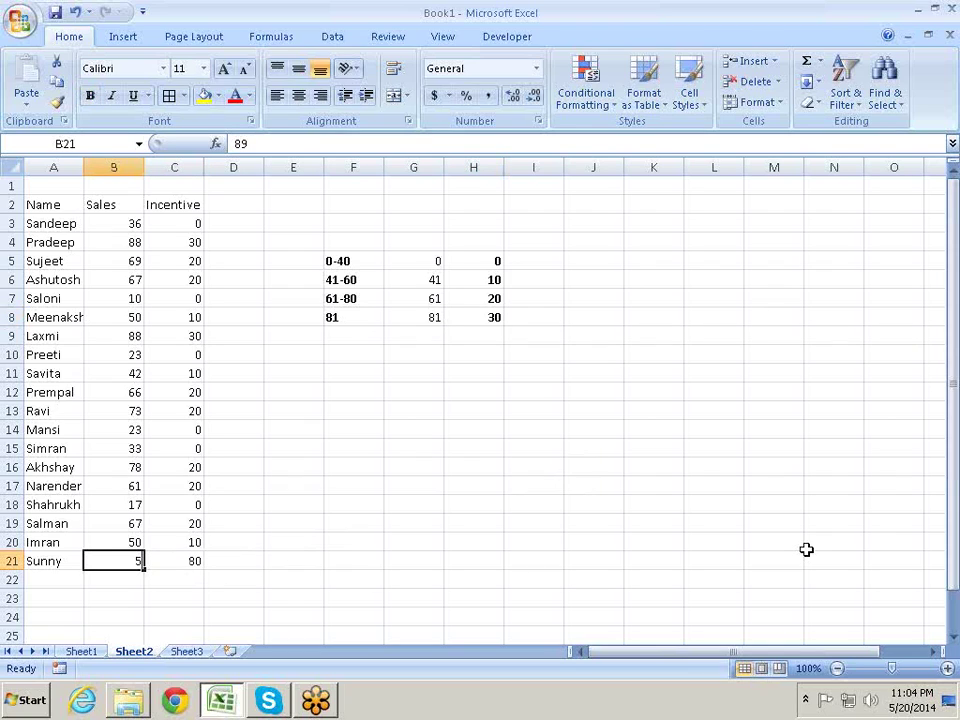
pyautogui.write('00')
pyautogui.press('Return')
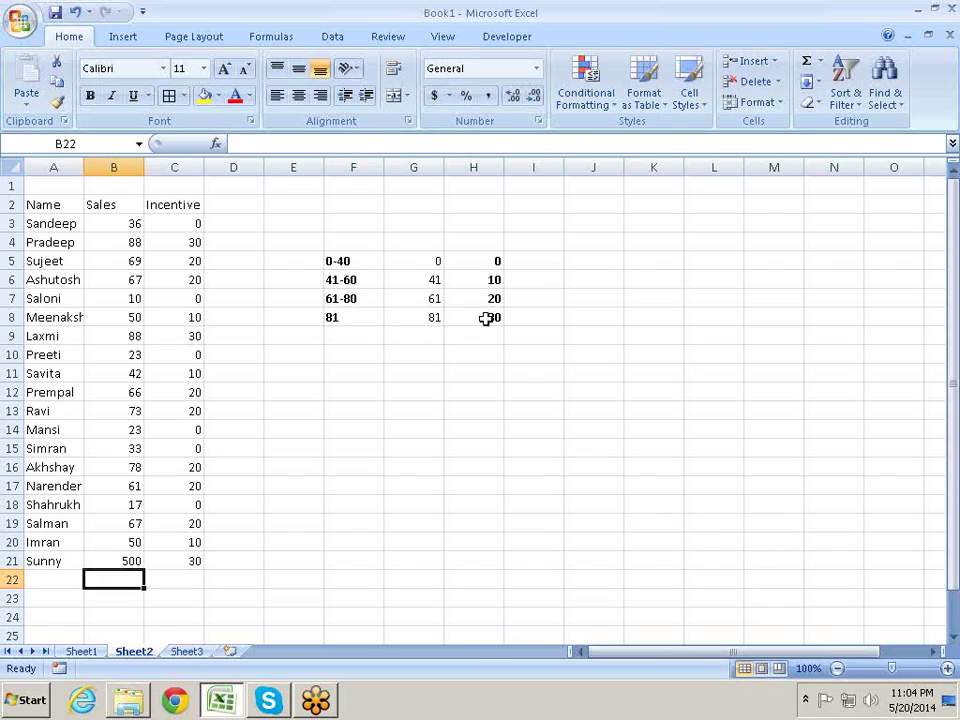
# - Review the slab lower bounds in column G and the incentive results down column C
pyautogui.click(425, 280)
pyautogui.click(431, 298)
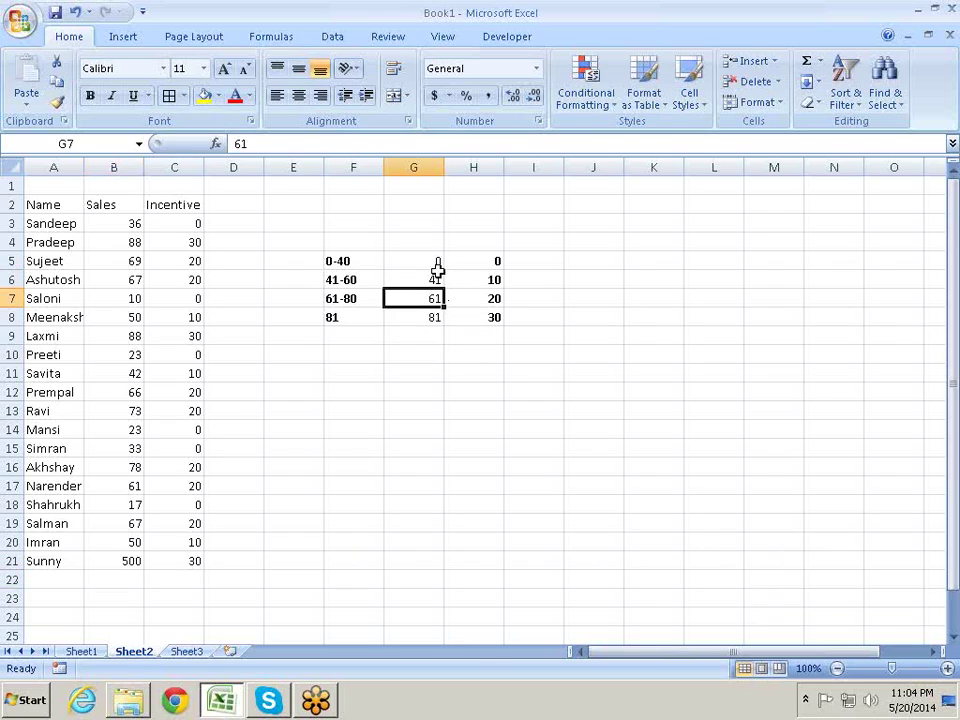
pyautogui.moveTo(437, 266); pyautogui.dragTo(441, 279)
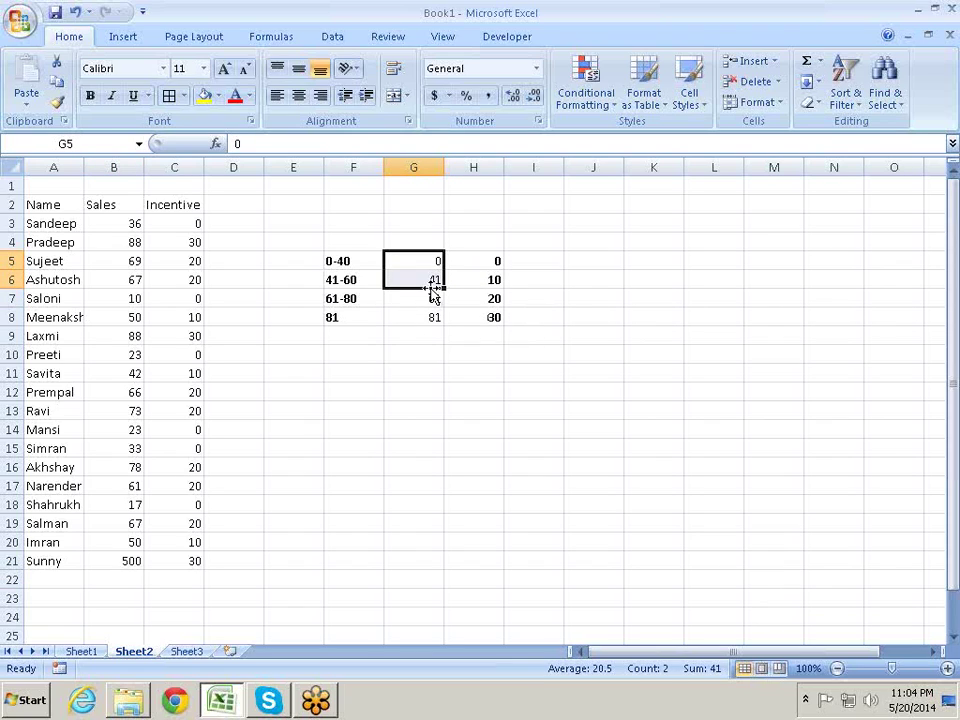
pyautogui.click(190, 262)
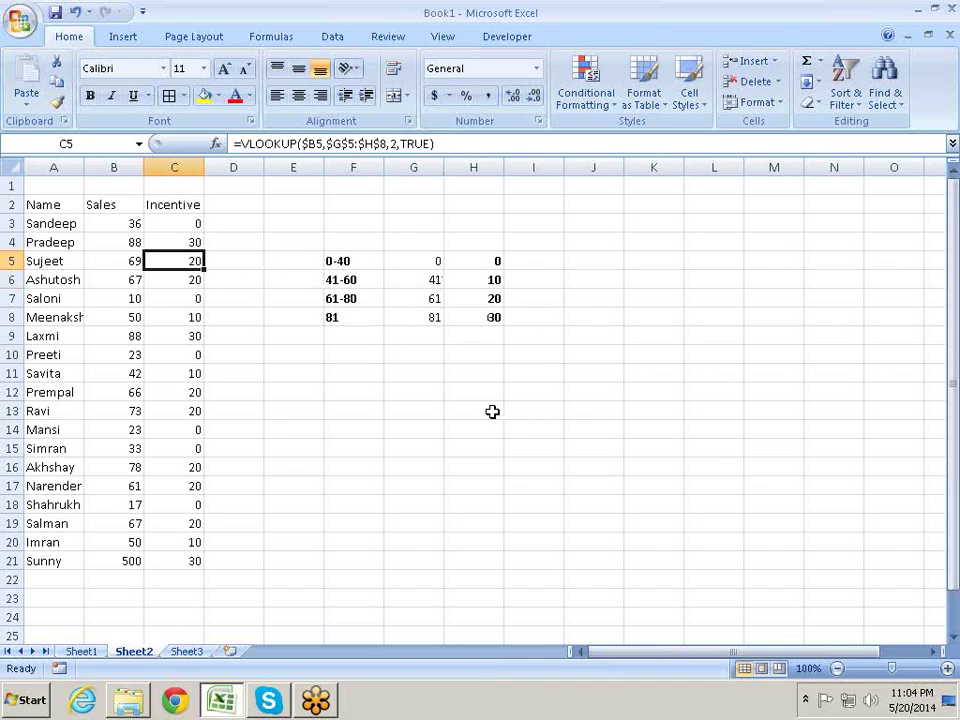
pyautogui.click(495, 297)
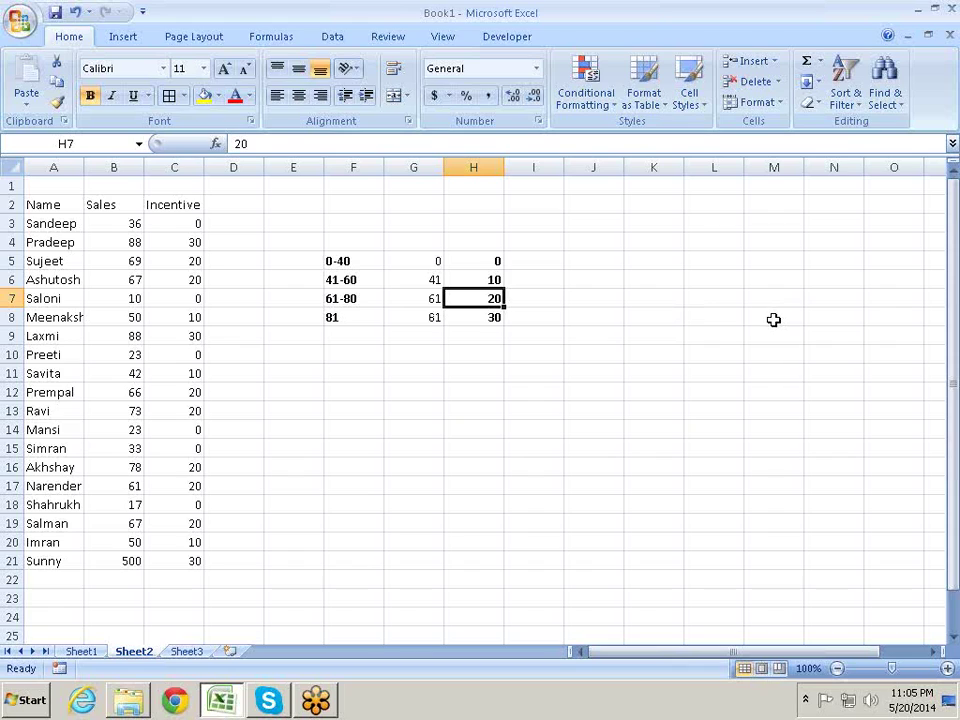
pyautogui.moveTo(193, 221); pyautogui.dragTo(195, 432)
pyautogui.click(190, 467)
pyautogui.click(190, 373)
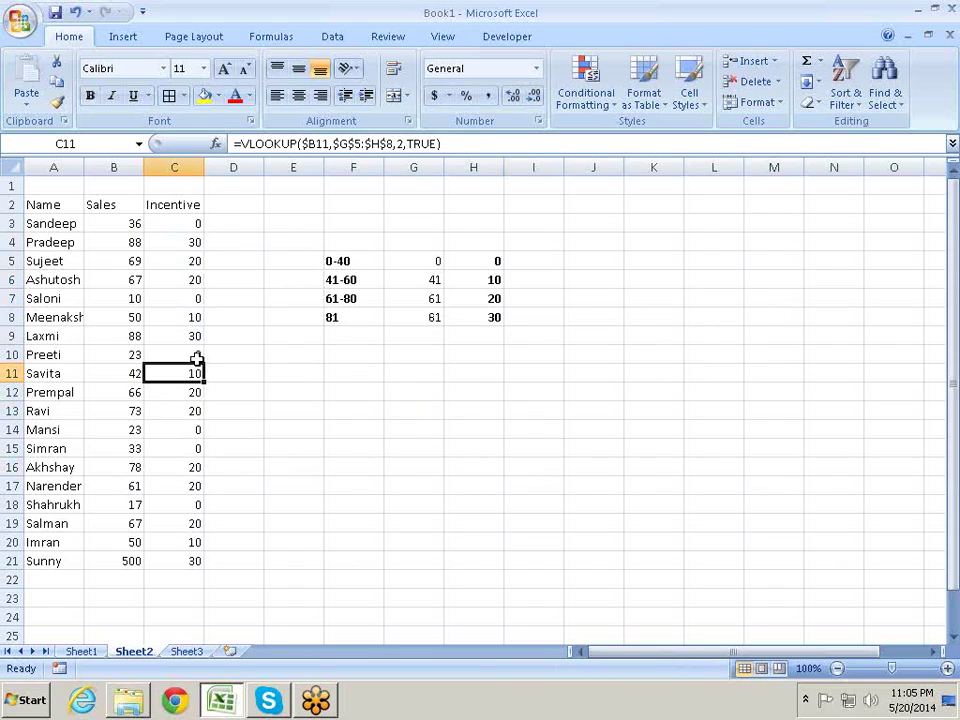
pyautogui.click(225, 201)
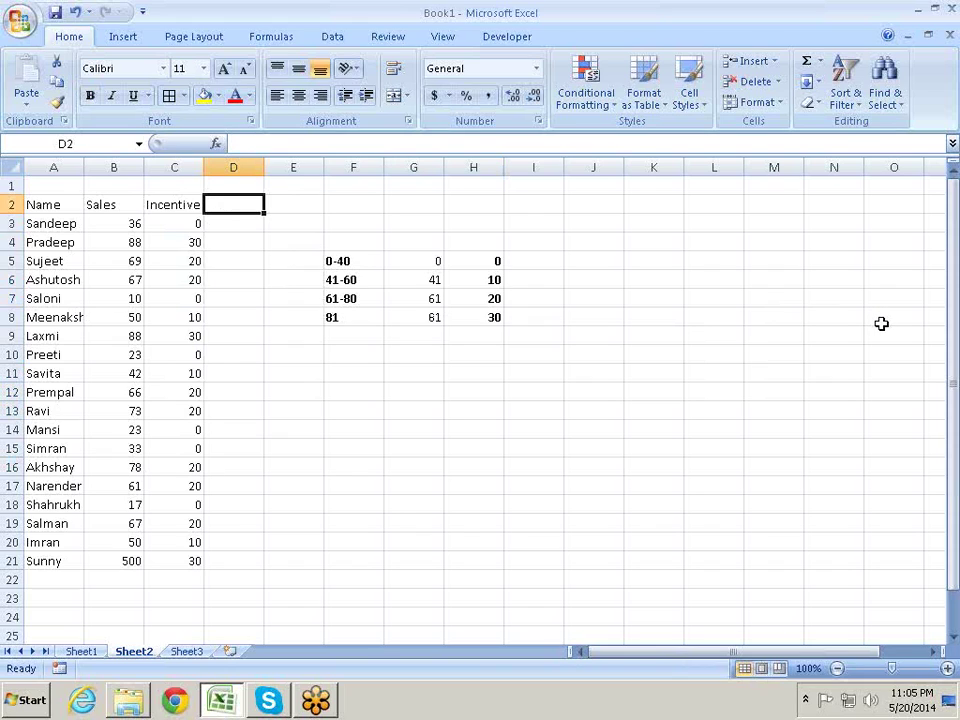
# - Head D2 'Incentive' and build a LOOKUP in D3 on C3 against G5:G8 returning H5:H7
pyautogui.write('Incenti')
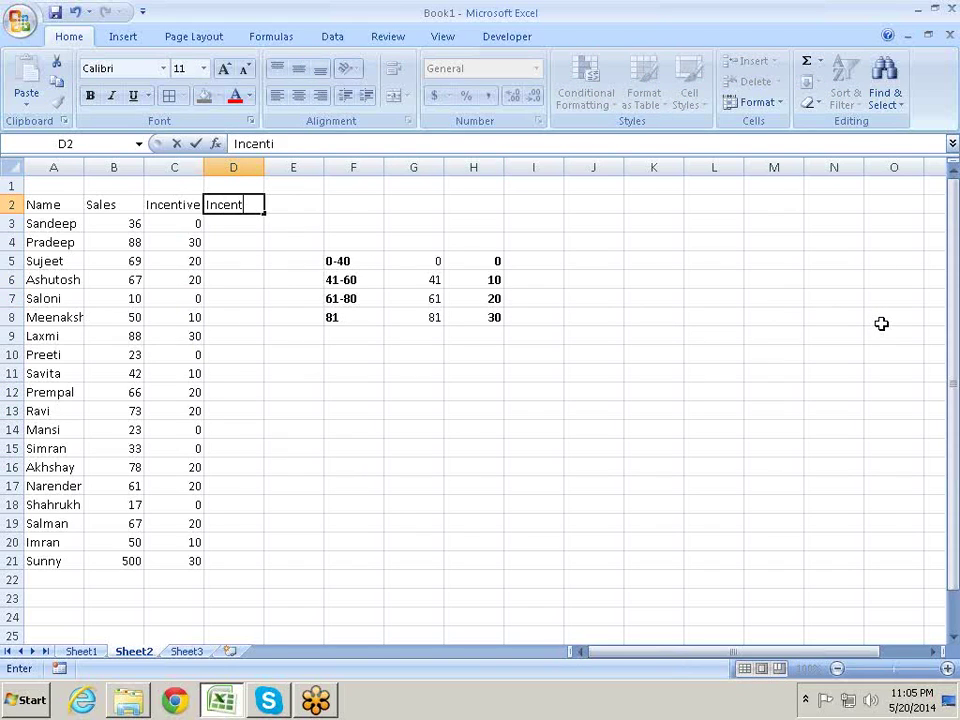
pyautogui.write('ve')
pyautogui.press('Return')
pyautogui.write('=')
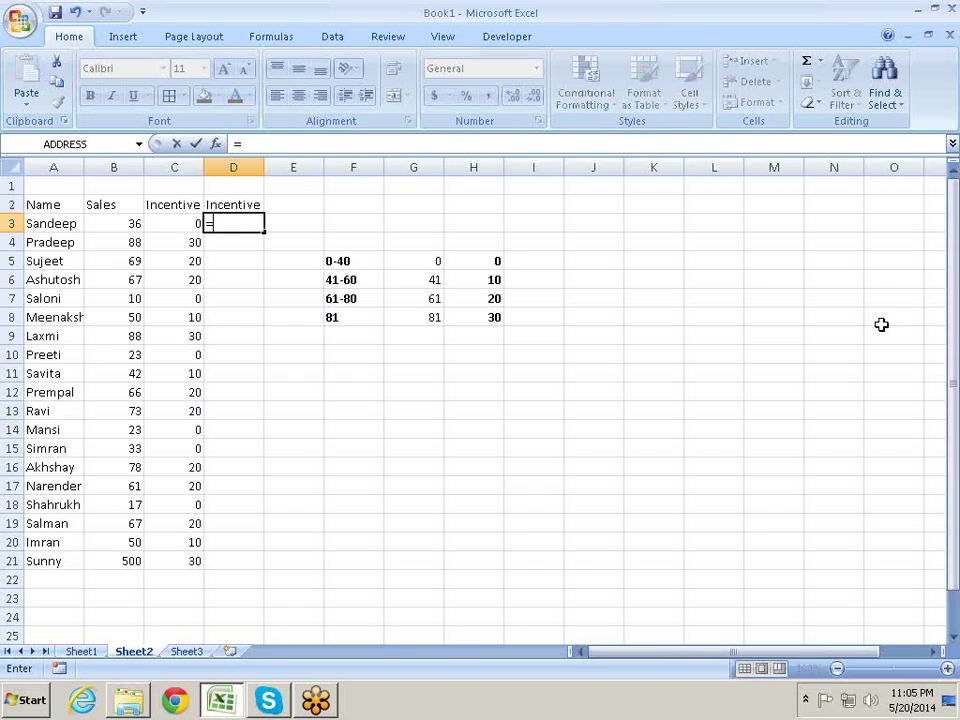
pyautogui.write('lo')
pyautogui.press('Down')
pyautogui.press('Down')
pyautogui.press('Down')
pyautogui.press('Down')
pyautogui.press('Down')
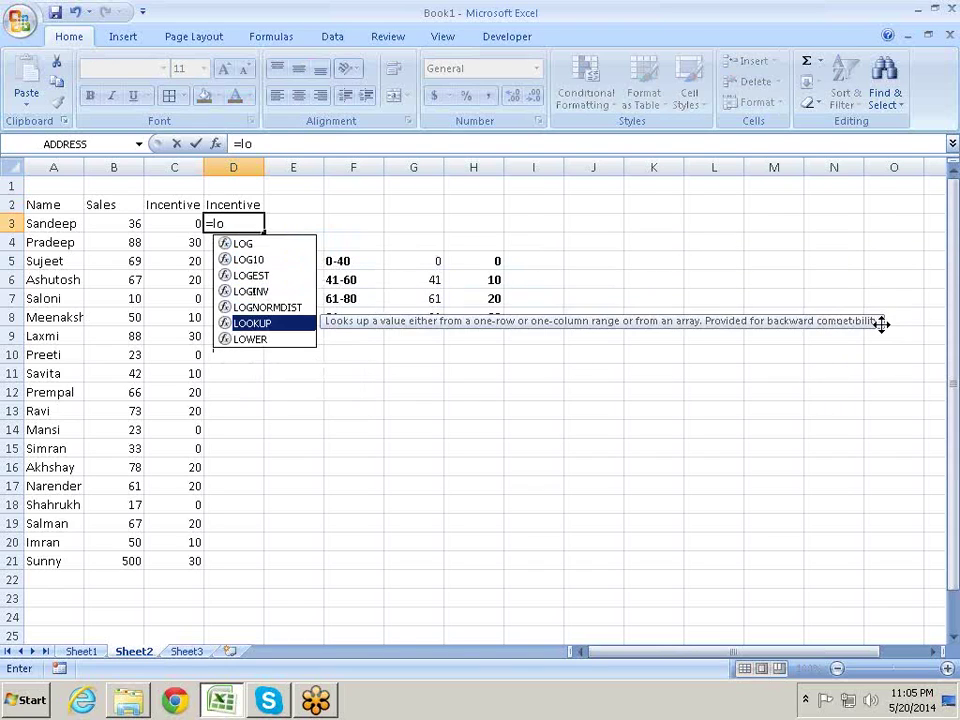
pyautogui.press('Tab')
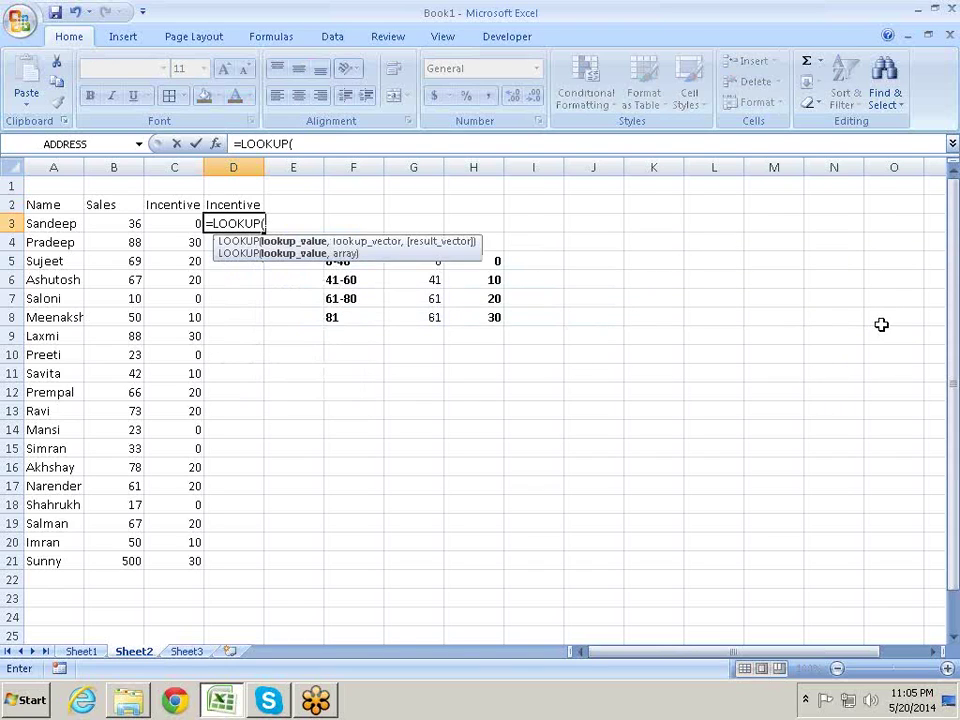
pyautogui.press('Left')
pyautogui.write(',')
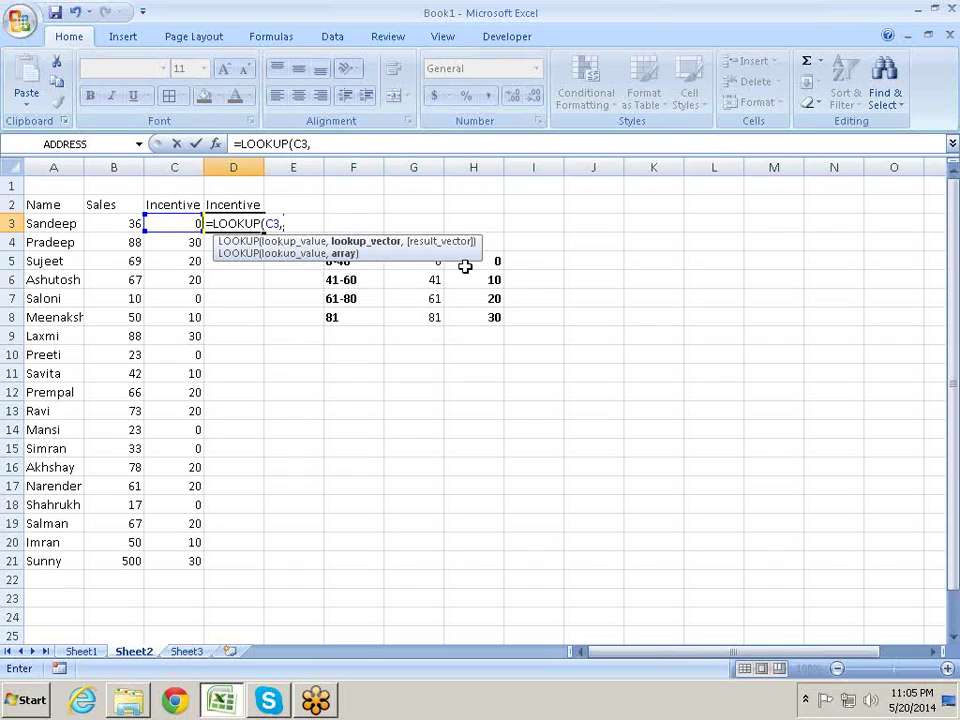
pyautogui.moveTo(490, 317); pyautogui.dragTo(435, 265)
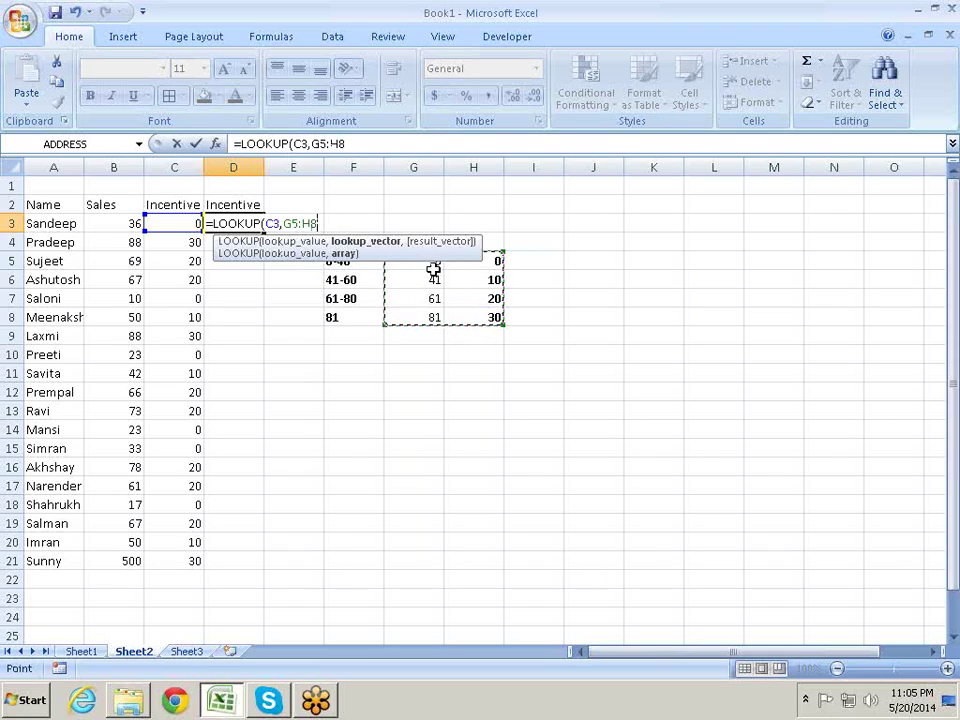
pyautogui.moveTo(431, 262); pyautogui.dragTo(434, 313)
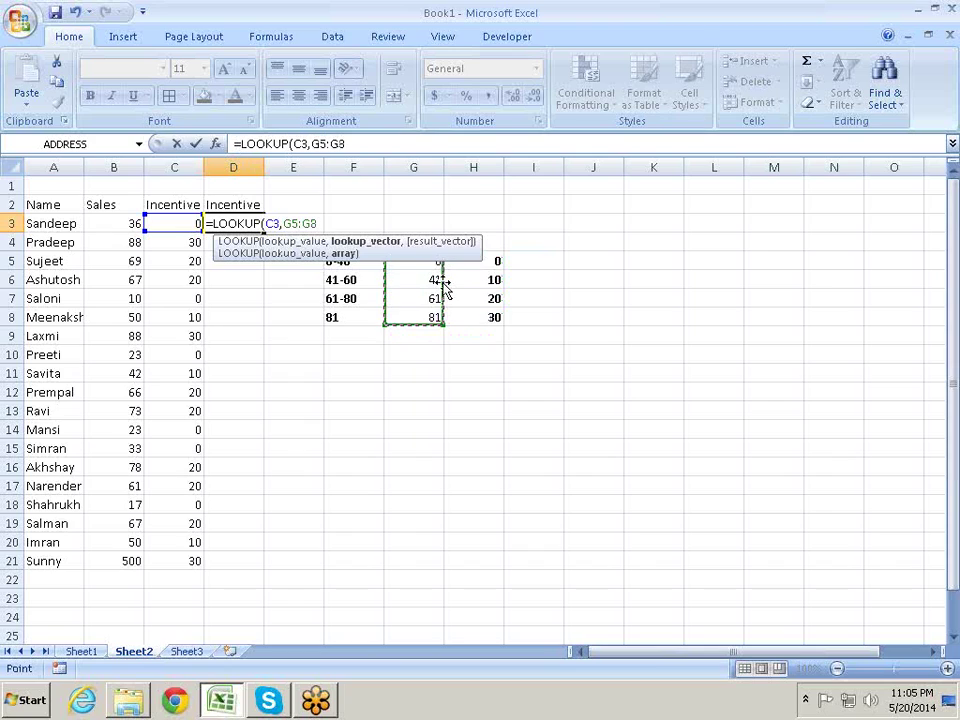
pyautogui.write(',')
pyautogui.moveTo(490, 261)
pyautogui.mouseDown()
pyautogui.moveTo(492, 308)
pyautogui.moveTo(467, 297)
pyautogui.mouseUp()
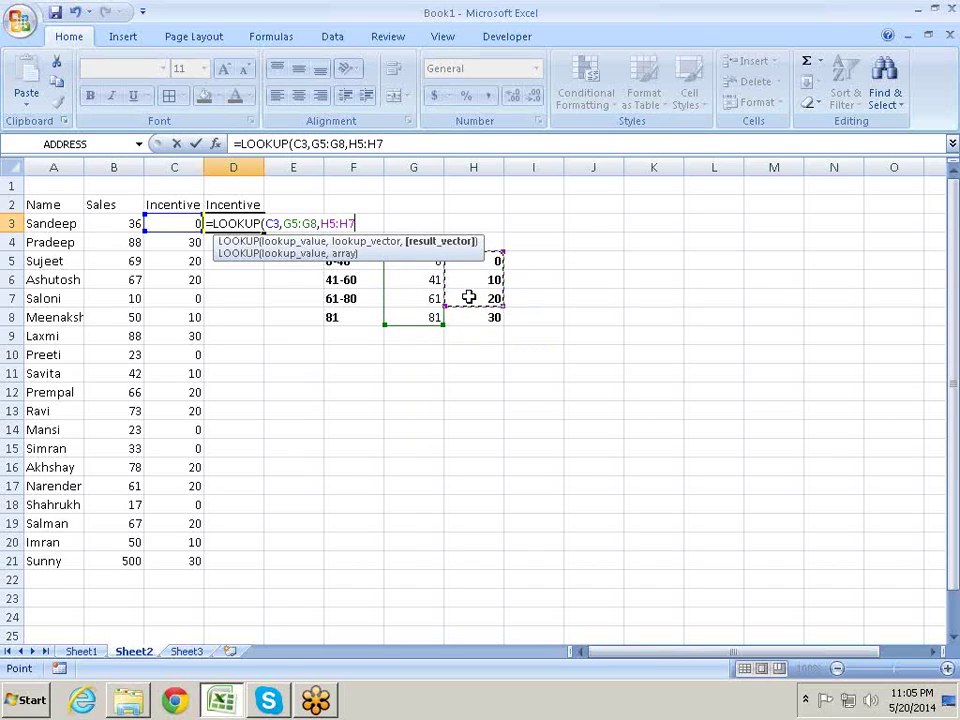
# - Lock the references as $C3, $G$5:$G$8 and $H$5:$H$7, and commit the formula
pyautogui.doubleClick(273, 220)
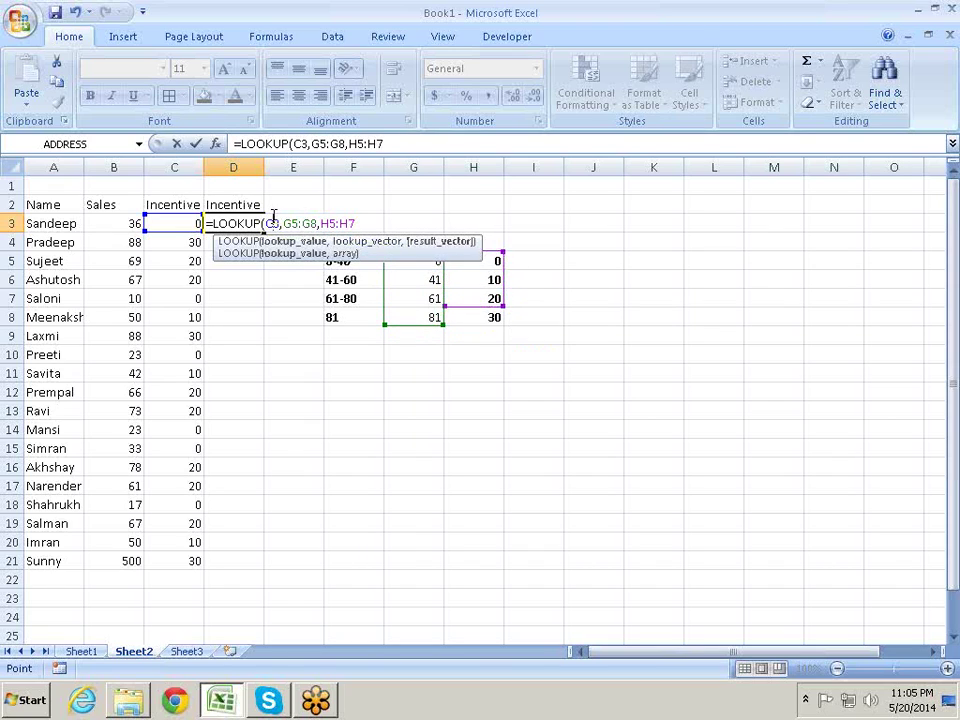
pyautogui.press('F4')
pyautogui.press('F4')
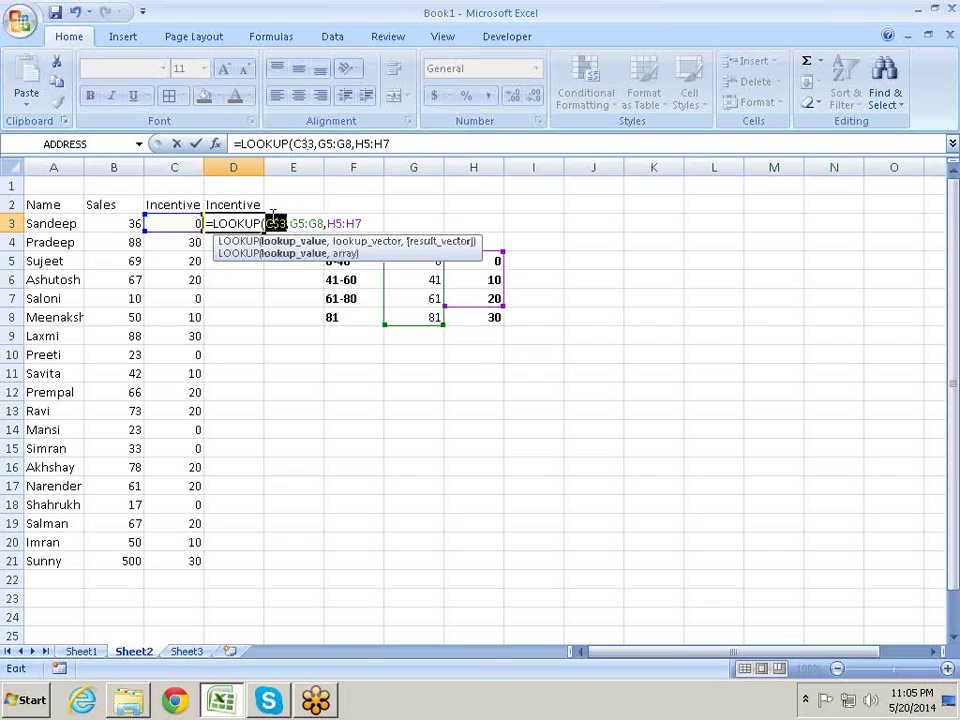
pyautogui.press('F4')
pyautogui.click(300, 214)
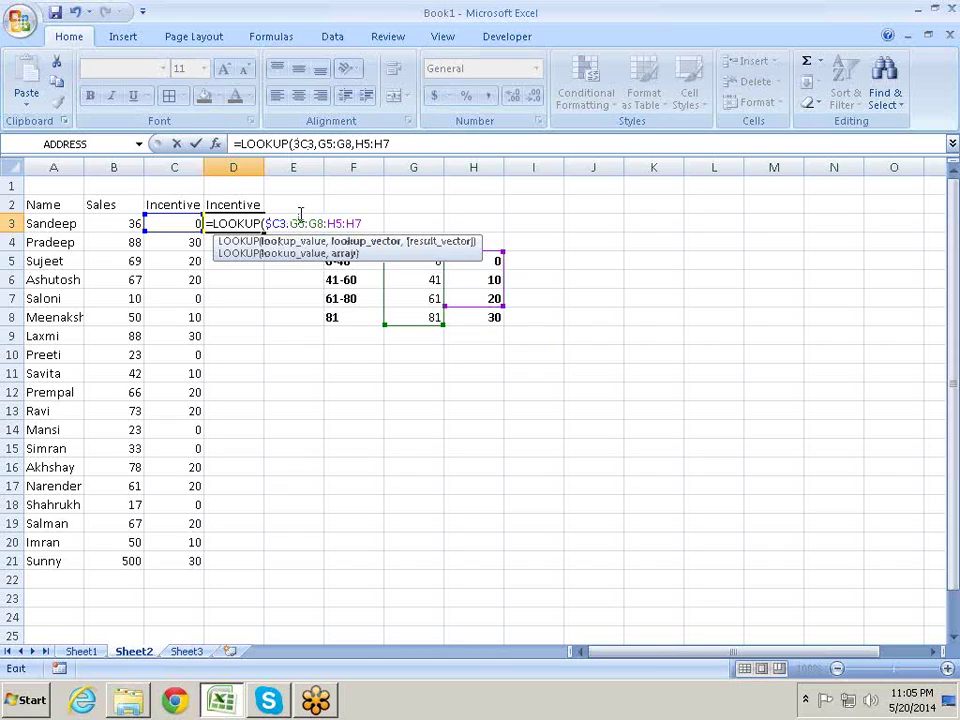
pyautogui.press('F4')
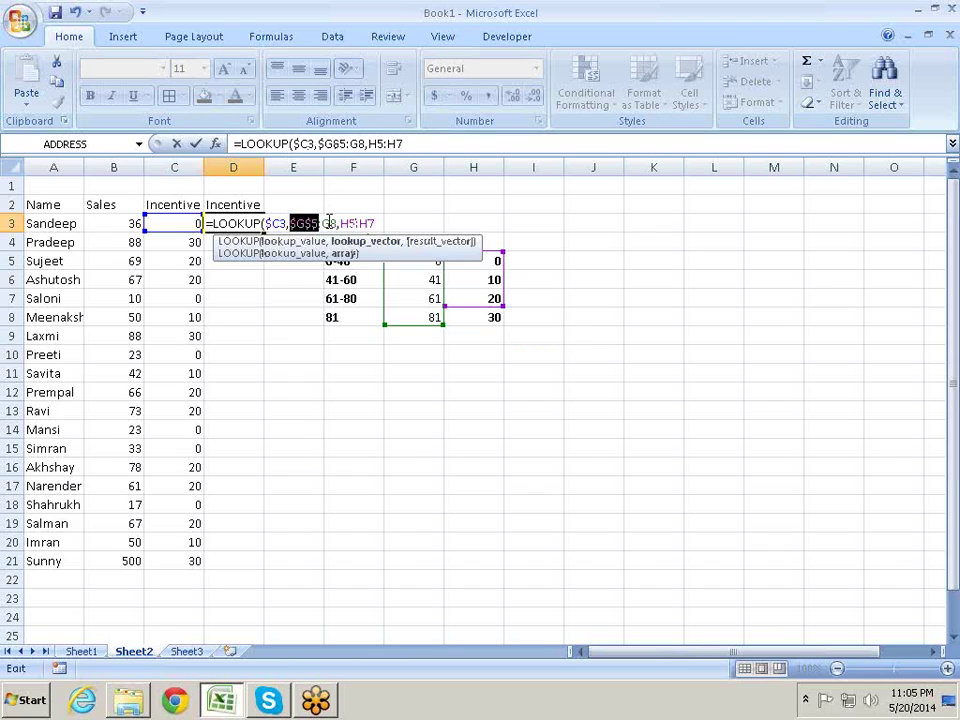
pyautogui.click(330, 222)
pyautogui.press('F4')
pyautogui.click(365, 224)
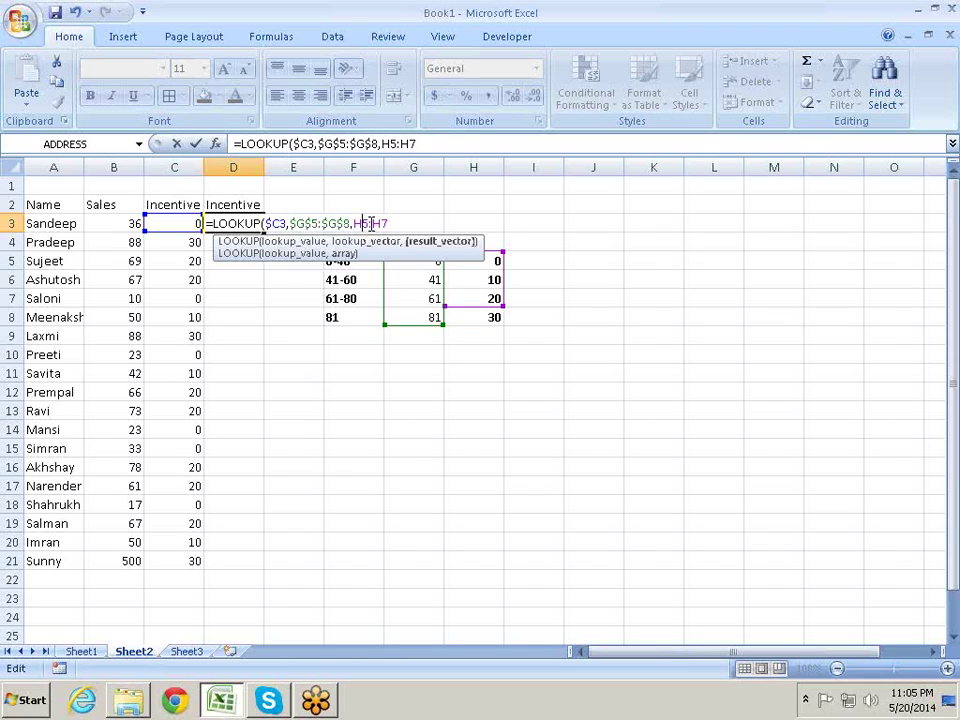
pyautogui.press('F4')
pyautogui.click(395, 224)
pyautogui.press('F4')
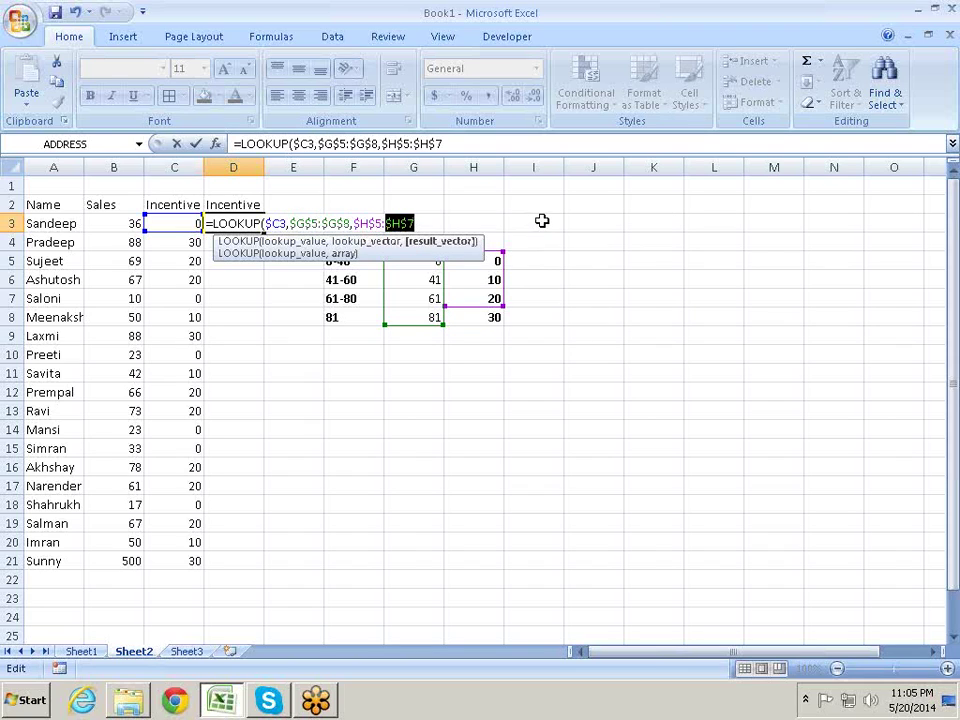
pyautogui.press('Return')
pyautogui.click(255, 224)
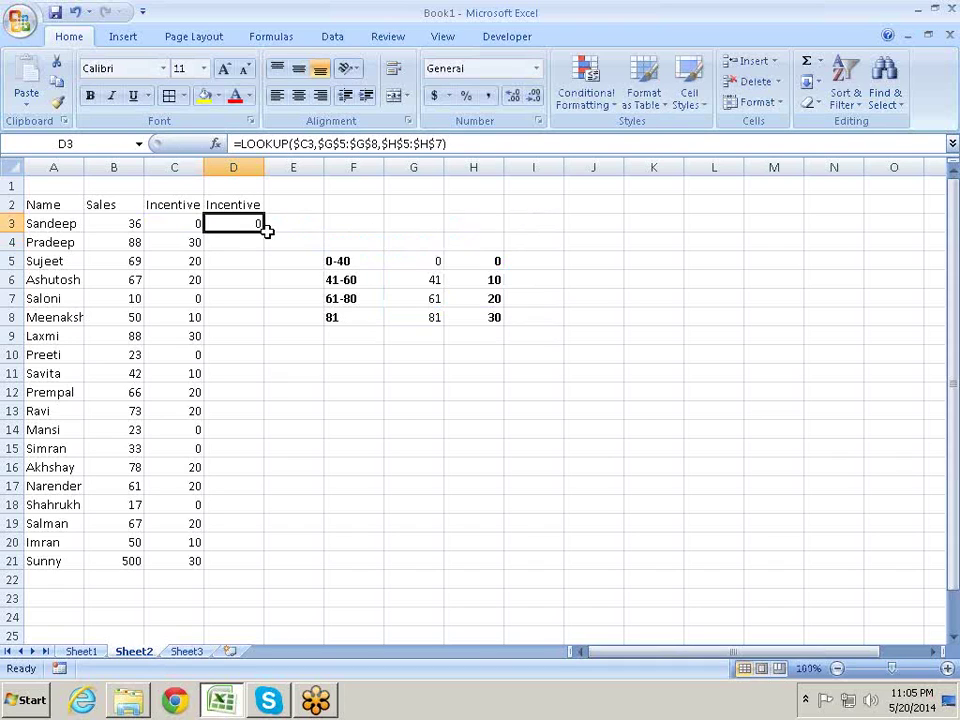
# - Fill the LOOKUP formula down to D21 and inspect the copied formulas
pyautogui.moveTo(266, 232); pyautogui.dragTo(226, 398)
pyautogui.scroll(3, 401, 362)
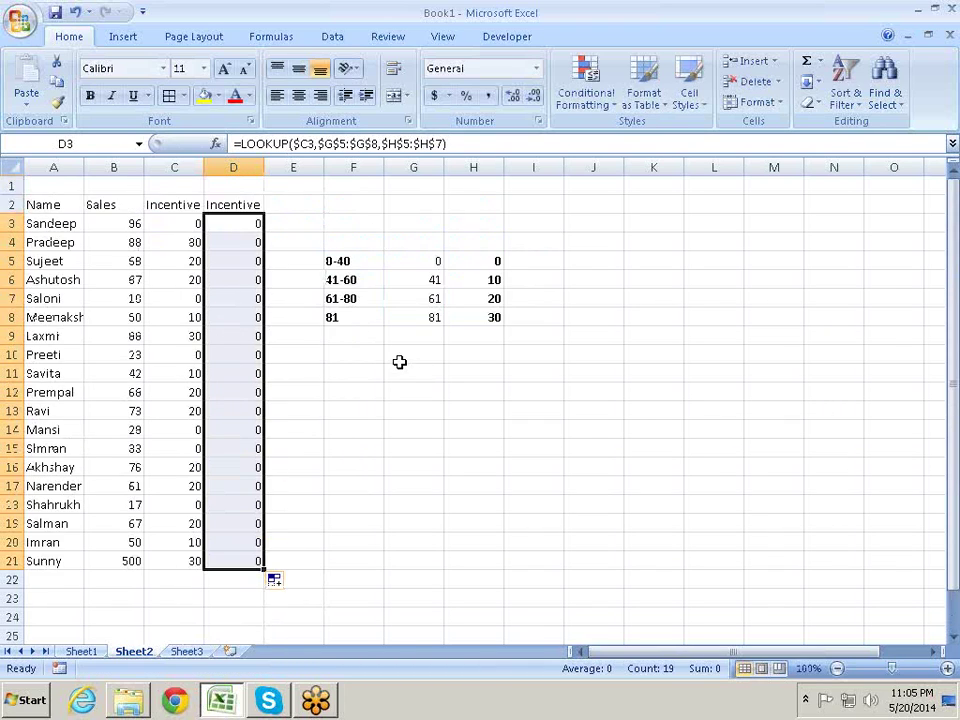
pyautogui.click(245, 241)
pyautogui.press('Down')
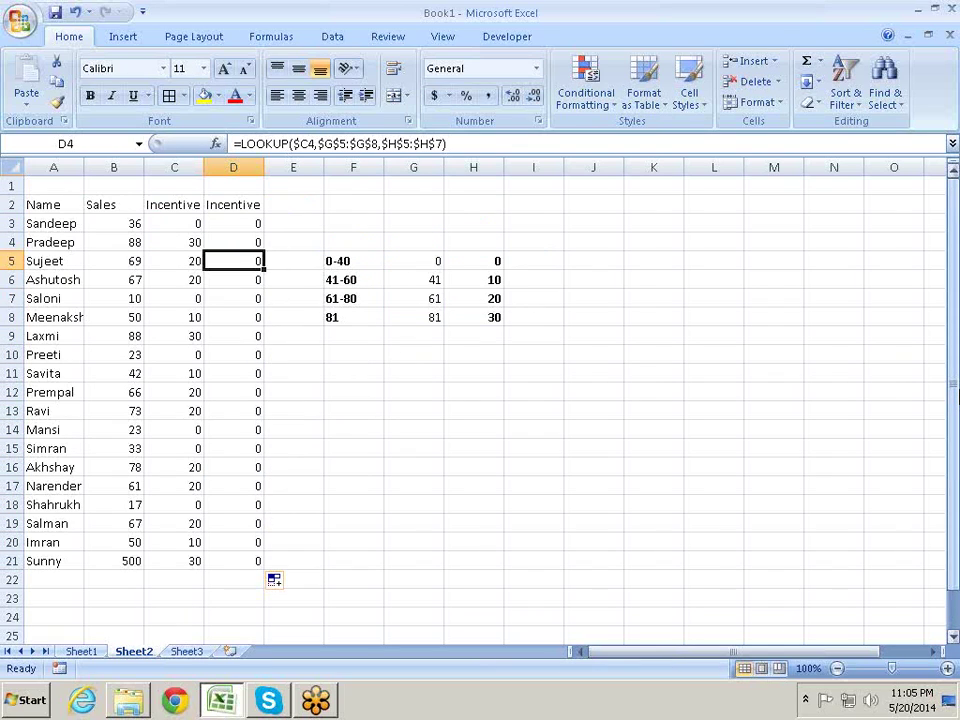
pyautogui.press('Down')
pyautogui.press('Down')
pyautogui.press('Down')
pyautogui.press('Up')
pyautogui.press('Up')
pyautogui.press('Up')
pyautogui.press('Up')
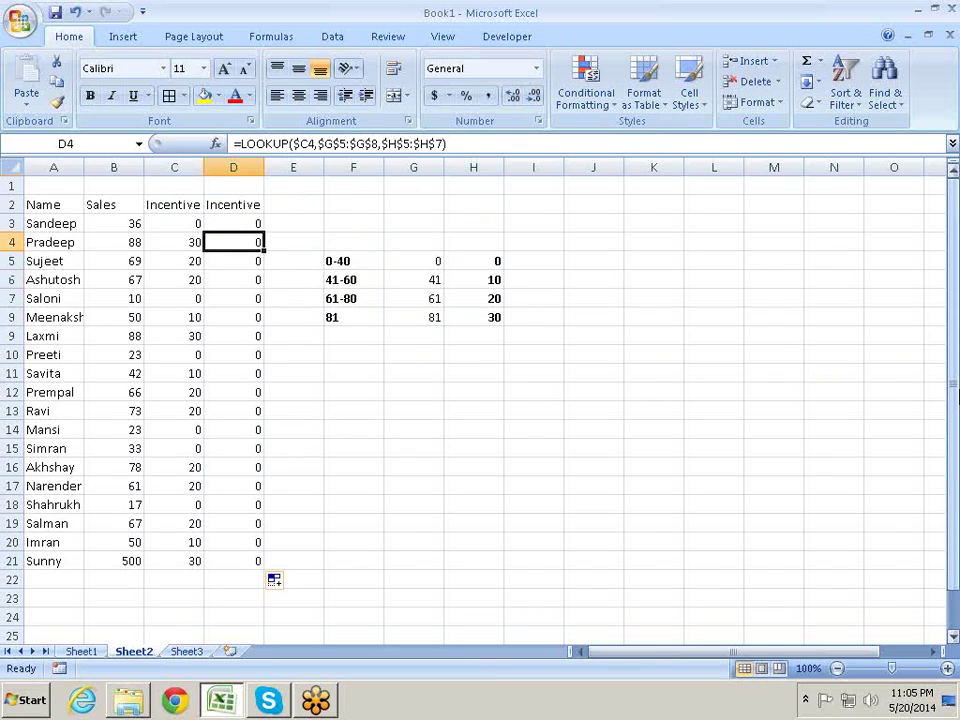
pyautogui.press('F2')
pyautogui.press('Return')
pyautogui.press('F2')
pyautogui.press('Return')
pyautogui.press('Down')
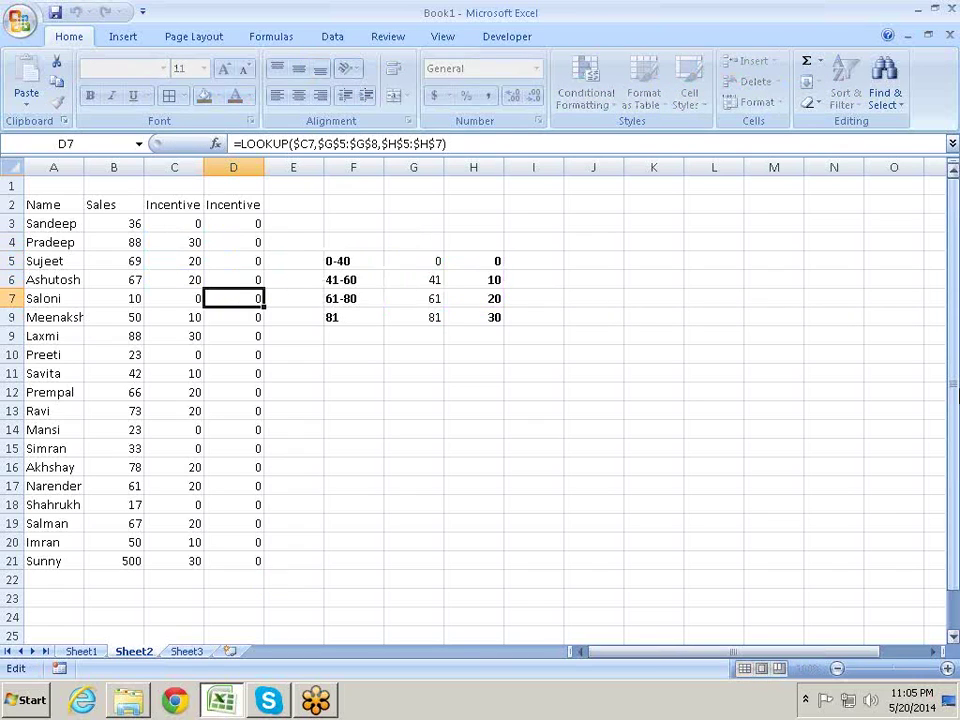
pyautogui.press('F2')
pyautogui.press('Return')
pyautogui.press('Up')
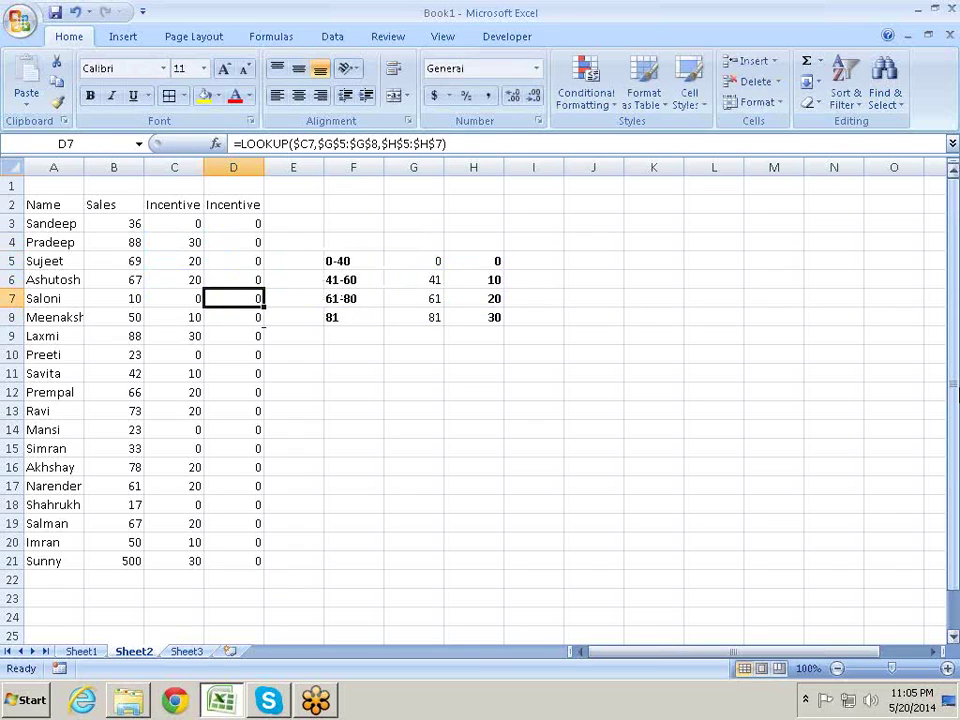
pyautogui.press('Up')
pyautogui.press('Up')
pyautogui.press('Up')
pyautogui.press('Up')
# - Widen D3's result range to $H$5:$H$8 and refill the formula down column D
pyautogui.press('F2')
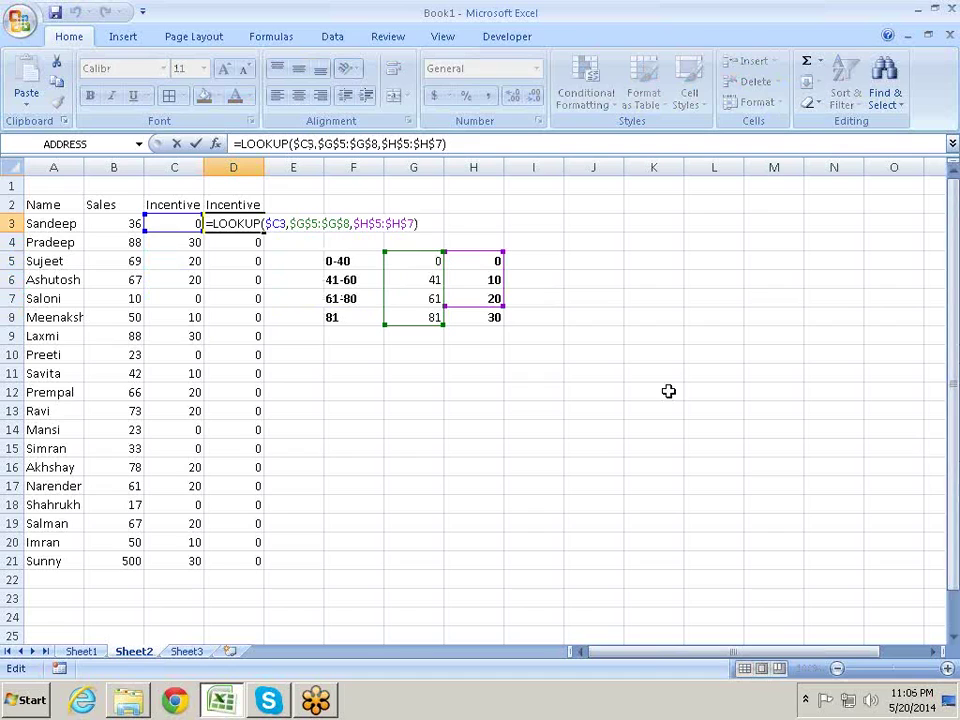
pyautogui.moveTo(503, 306); pyautogui.dragTo(500, 322)
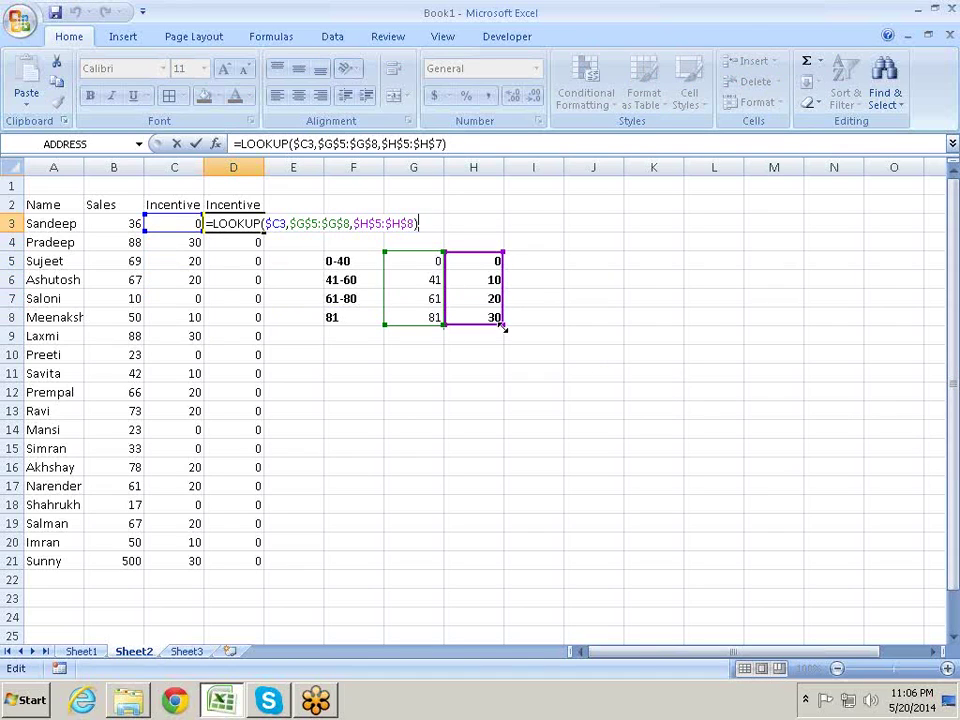
pyautogui.press('Return')
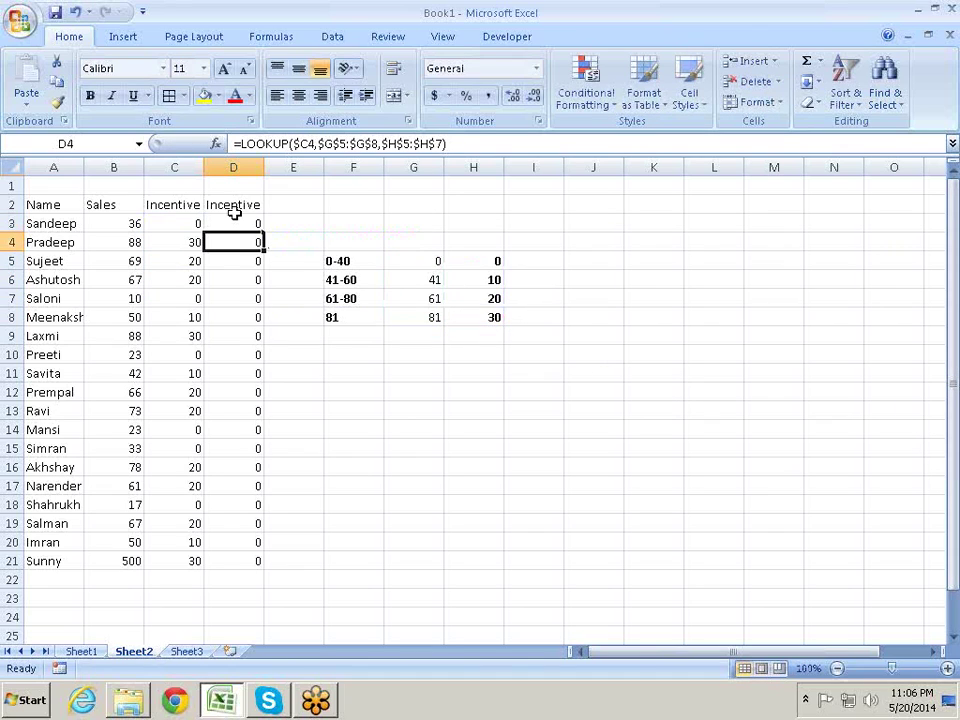
pyautogui.click(245, 222)
pyautogui.doubleClick(265, 234)
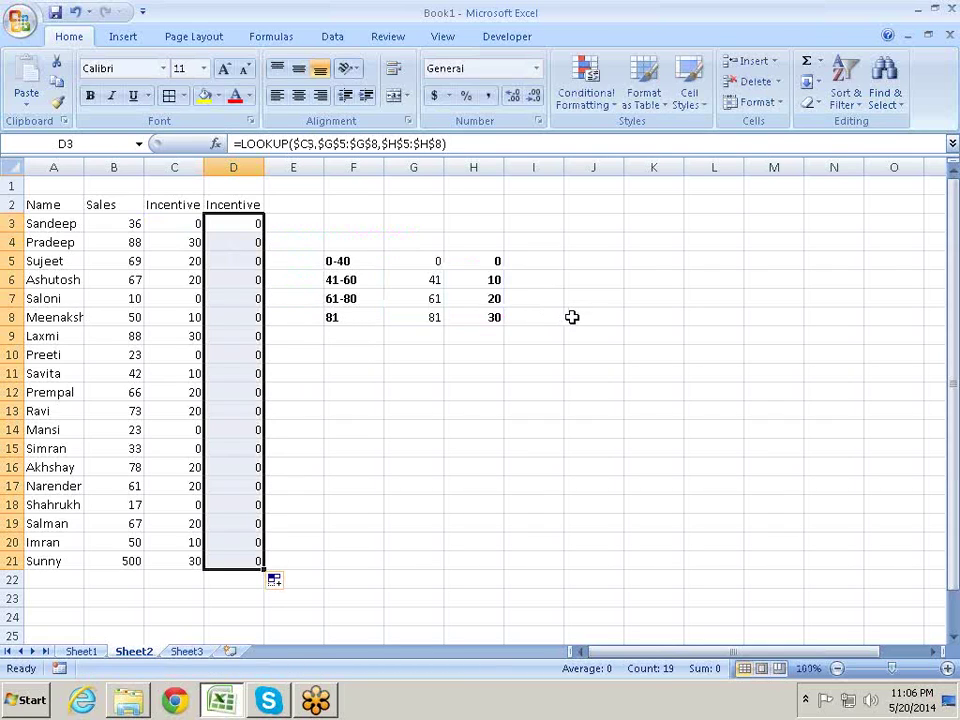
# - Step through column D inspecting the refilled formulas, which still all return 0
pyautogui.press('Down')
pyautogui.press('Down')
pyautogui.press('Down')
pyautogui.press('Down')
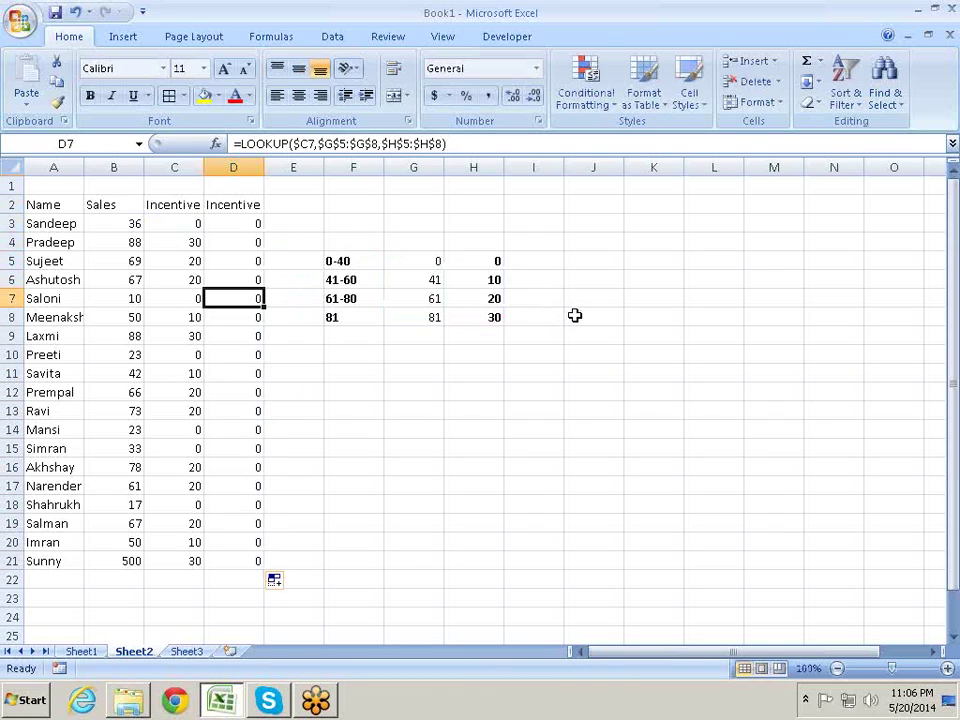
pyautogui.press('Down')
pyautogui.press('Down')
pyautogui.press('Down')
pyautogui.press('Down')
pyautogui.press('Down')
pyautogui.press('Down')
pyautogui.press('Down')
pyautogui.press('Down')
pyautogui.press('Down')
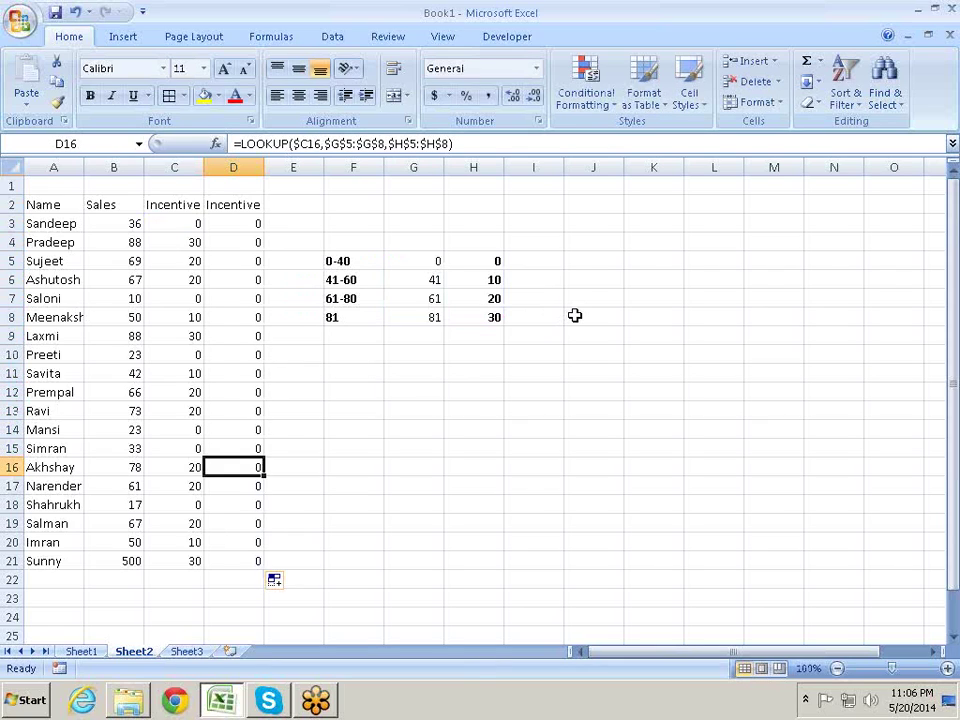
pyautogui.press('Down')
pyautogui.press('Down')
pyautogui.press('Down')
pyautogui.press('Up')
pyautogui.press('Up')
pyautogui.press('Up')
pyautogui.press('Up')
pyautogui.press('Up')
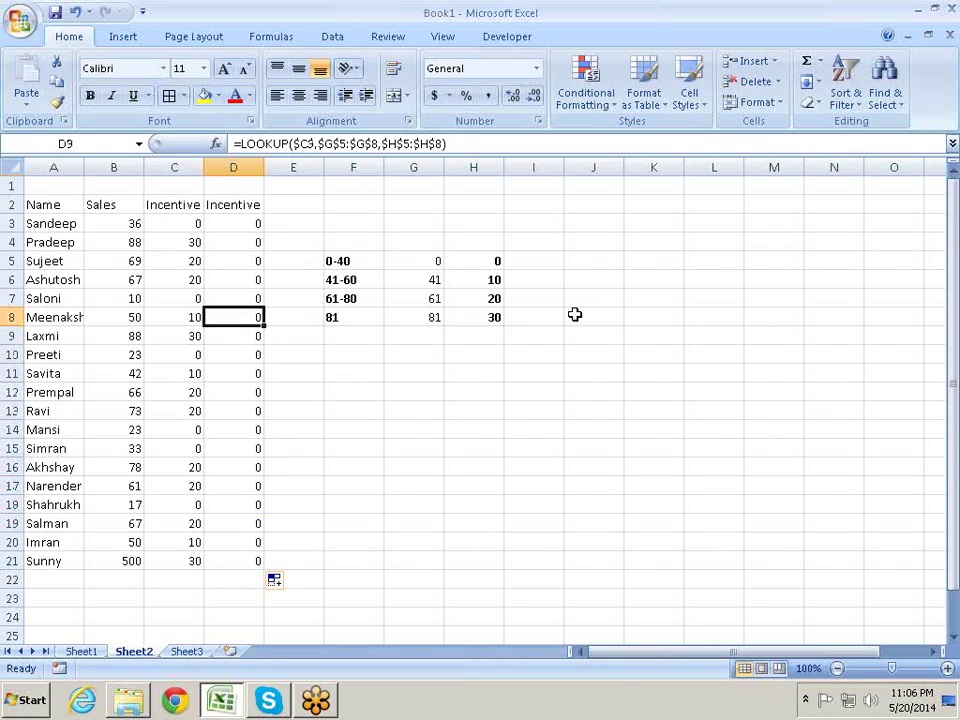
pyautogui.press('Up')
pyautogui.press('Up')
pyautogui.press('Up')
pyautogui.press('Up')
pyautogui.press('F2')
pyautogui.press('Return')
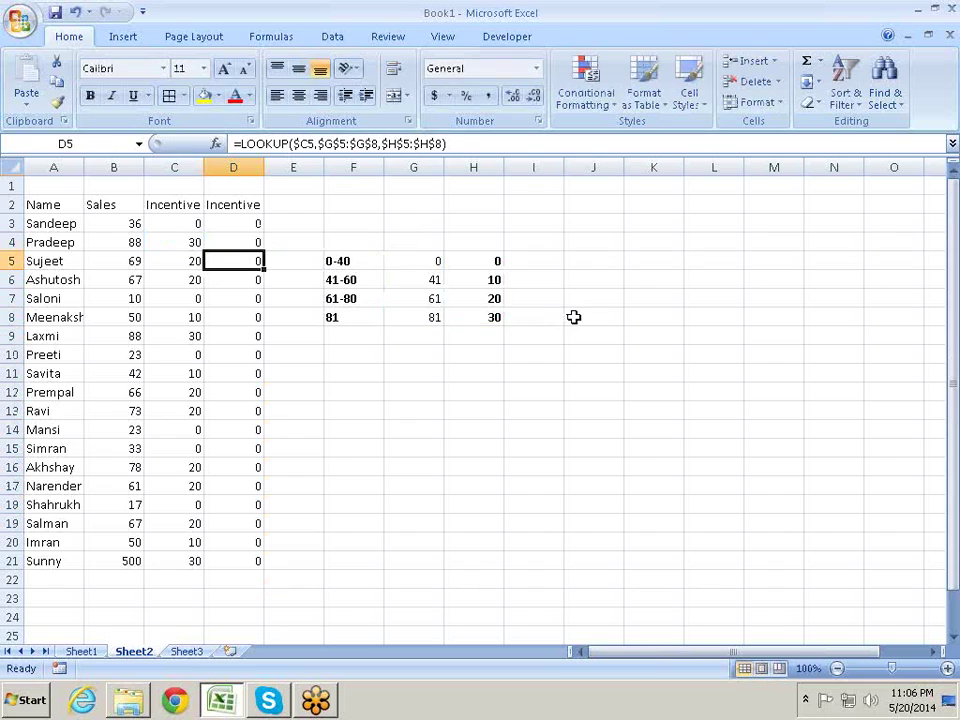
pyautogui.press('F2')
pyautogui.press('Return')
pyautogui.press('F2')
pyautogui.press('Return')
pyautogui.press('F2')
pyautogui.press('Return')
pyautogui.press('F2')
pyautogui.press('Return')
pyautogui.press('F2')
pyautogui.press('Return')
pyautogui.press('F2')
pyautogui.press('Return')
pyautogui.press('Return')
pyautogui.press('F2')
pyautogui.press('Return')
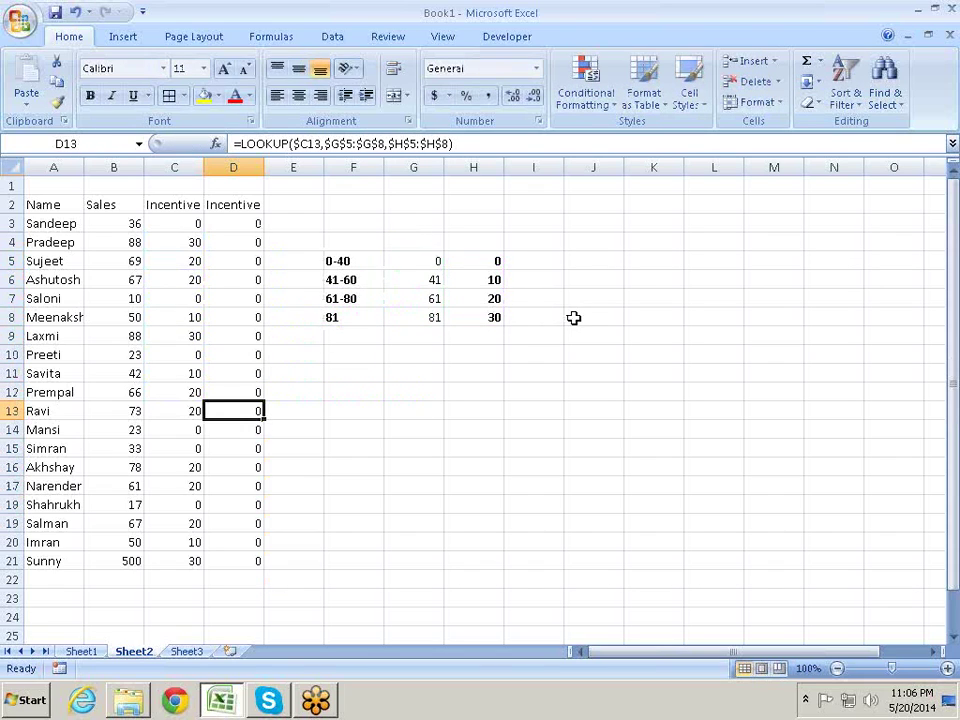
pyautogui.press('Up')
pyautogui.press('Up')
pyautogui.press('Up')
pyautogui.press('Up')
pyautogui.press('Up')
pyautogui.press('Up')
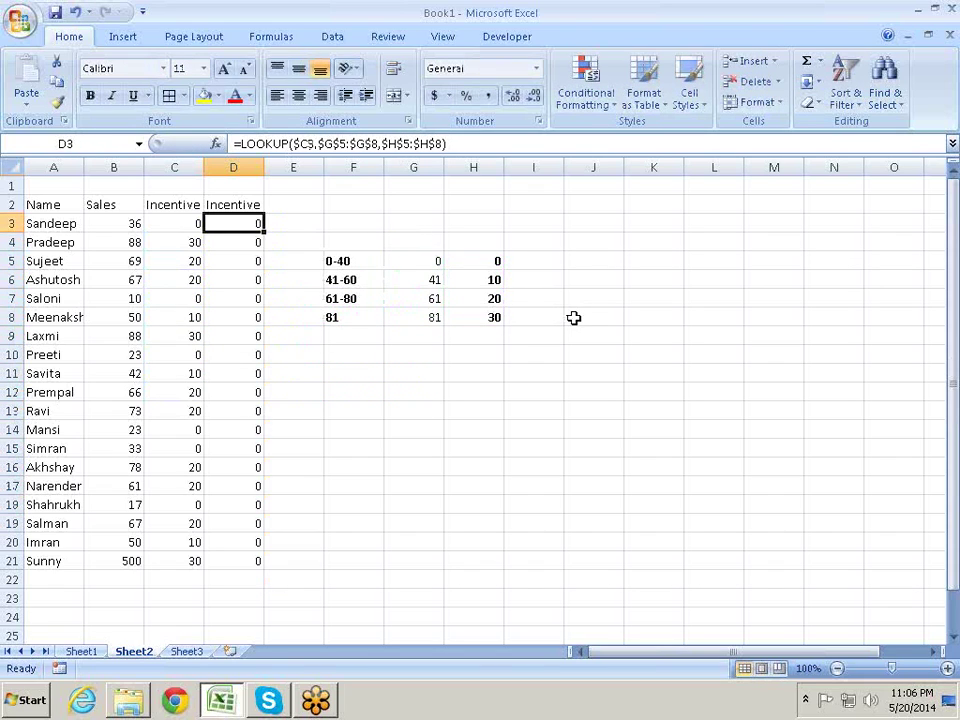
pyautogui.press('F2')
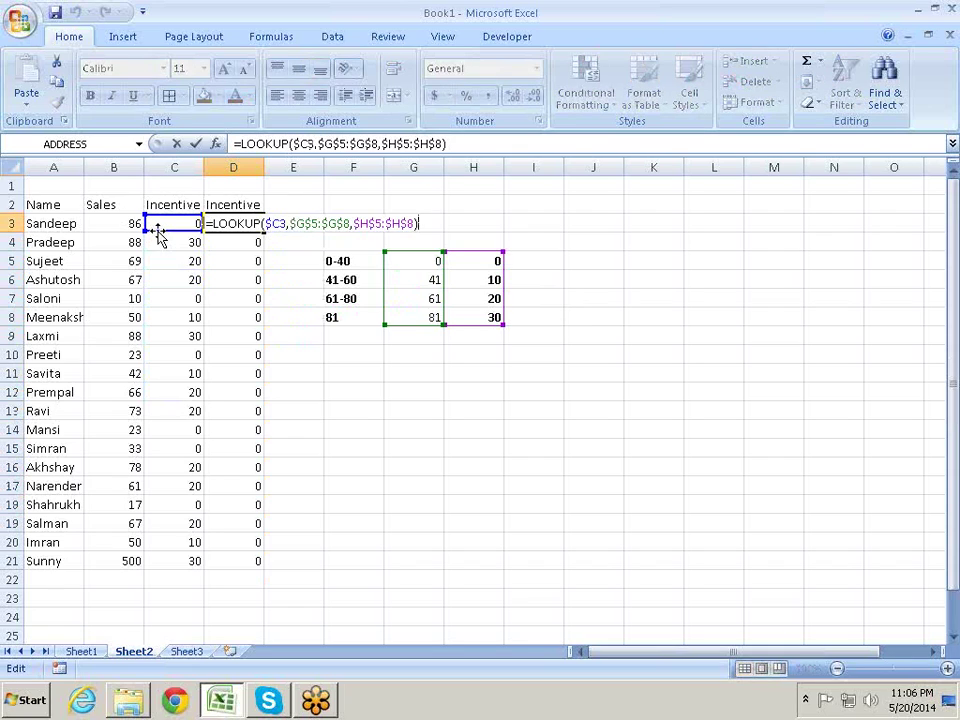
pyautogui.moveTo(150, 227); pyautogui.dragTo(140, 230)
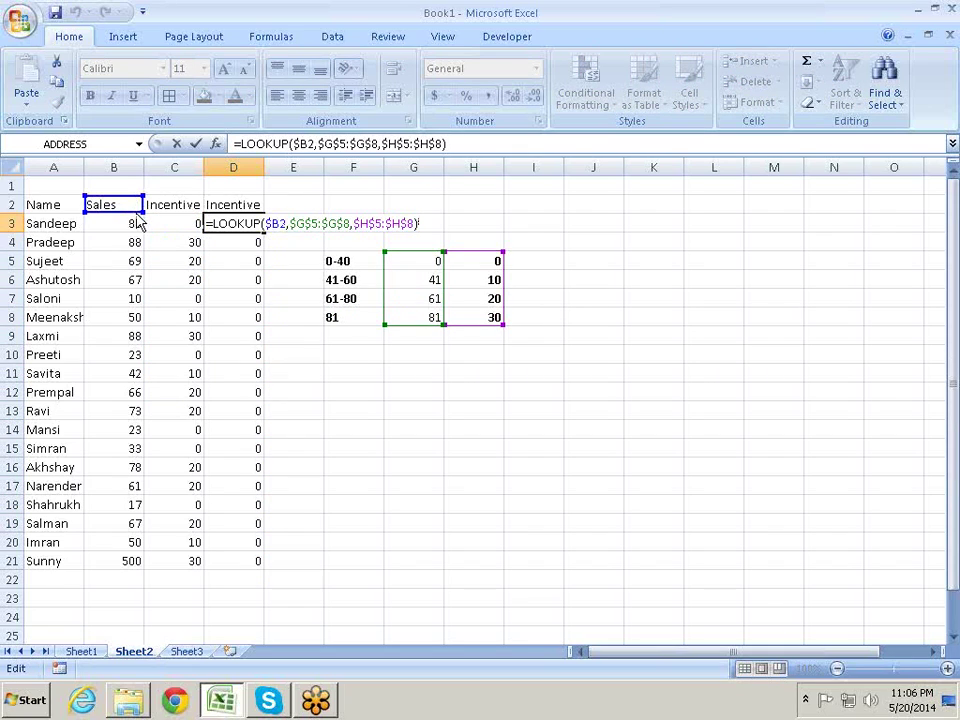
pyautogui.press('Return')
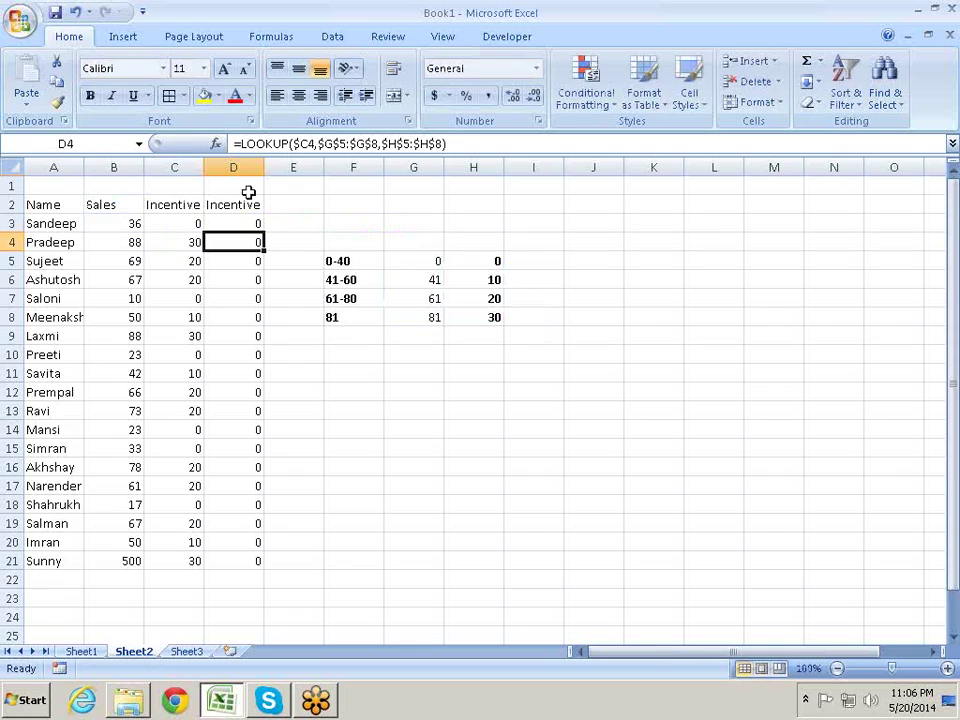
pyautogui.click(259, 222)
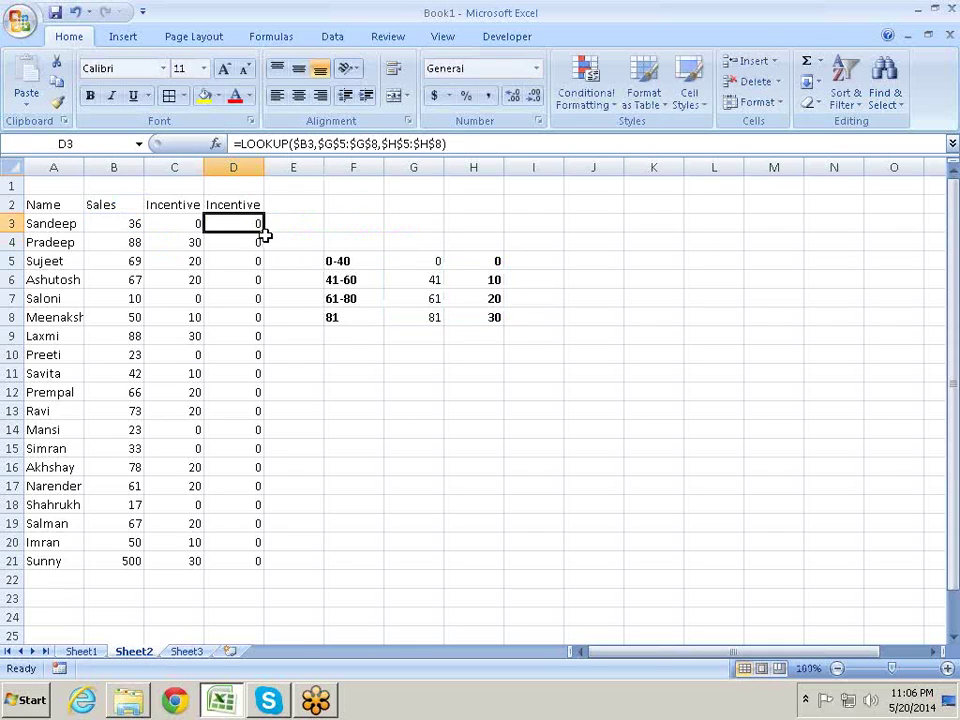
pyautogui.doubleClick(264, 232)
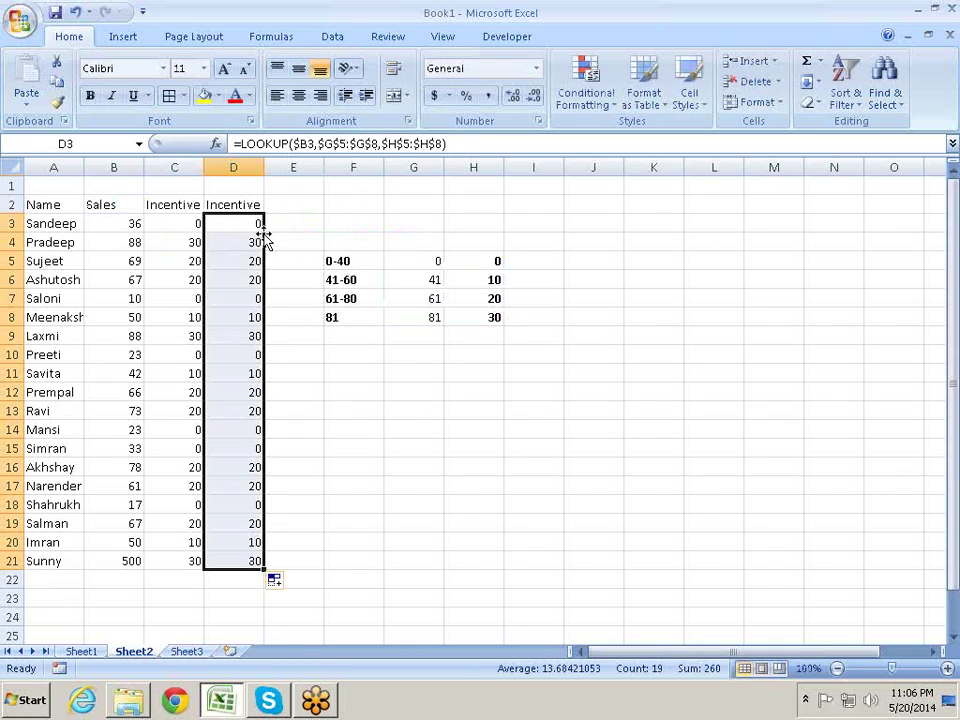
pyautogui.click(549, 396)
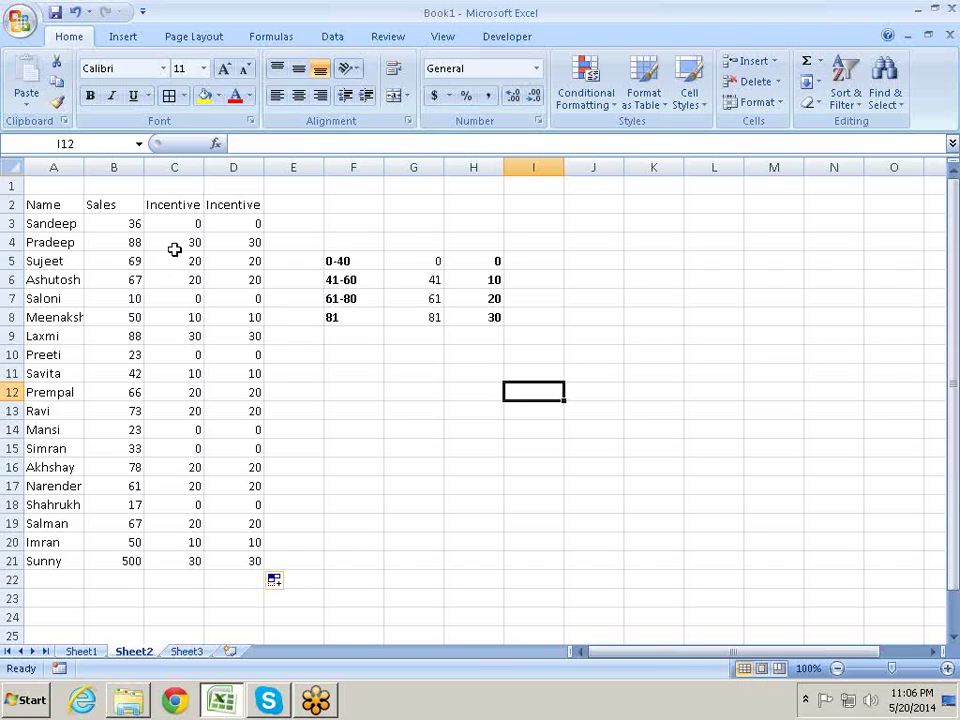
pyautogui.click(189, 223)
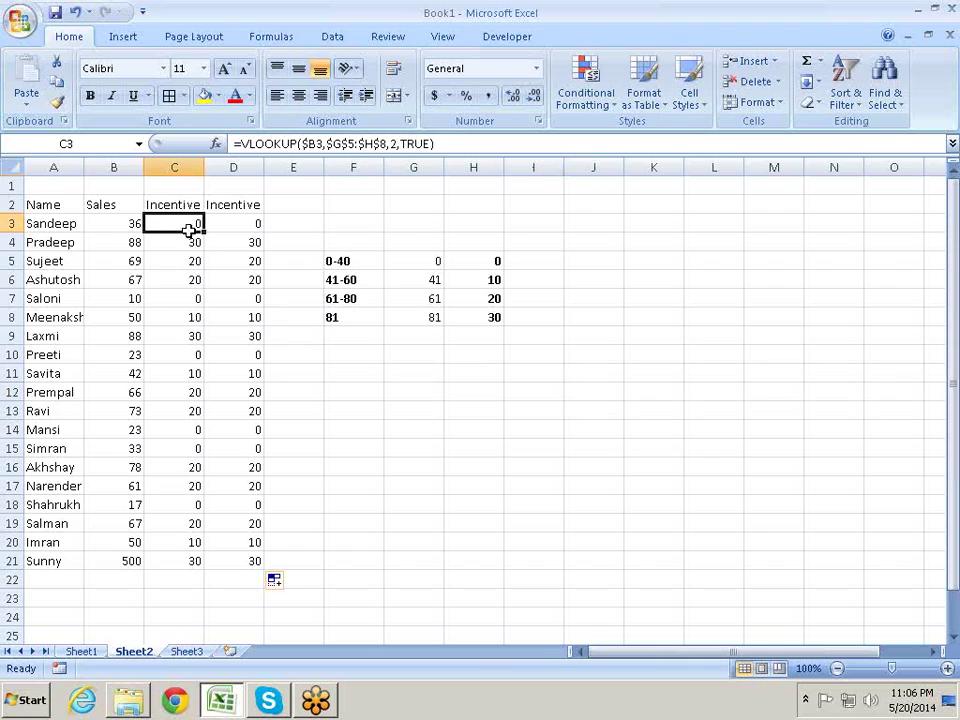
pyautogui.click(122, 242)
pyautogui.click(238, 223)
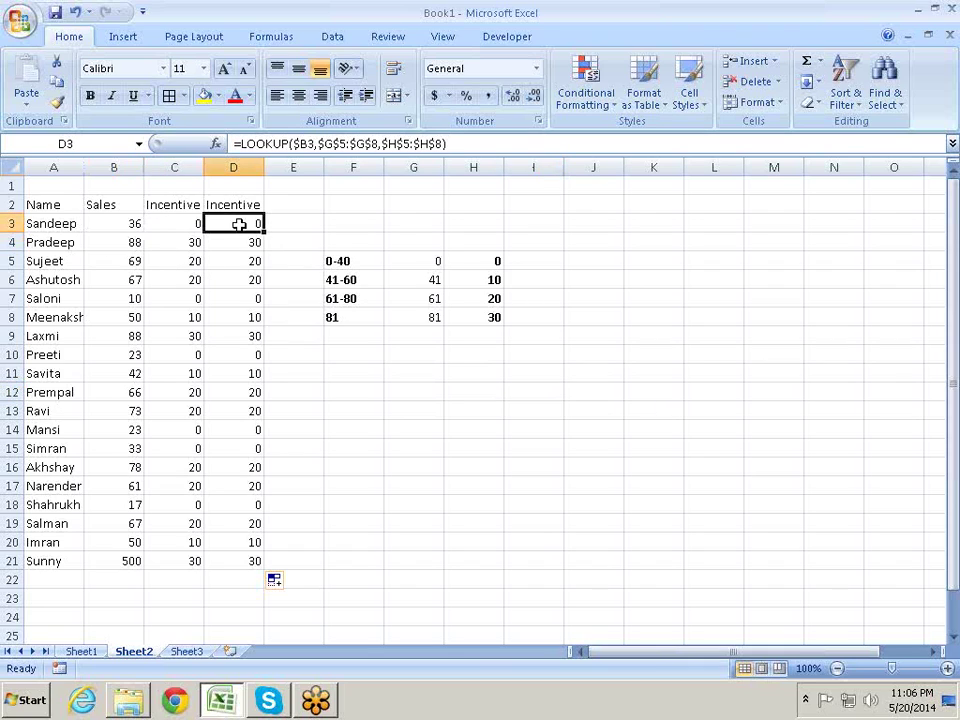
pyautogui.click(246, 245)
pyautogui.click(246, 314)
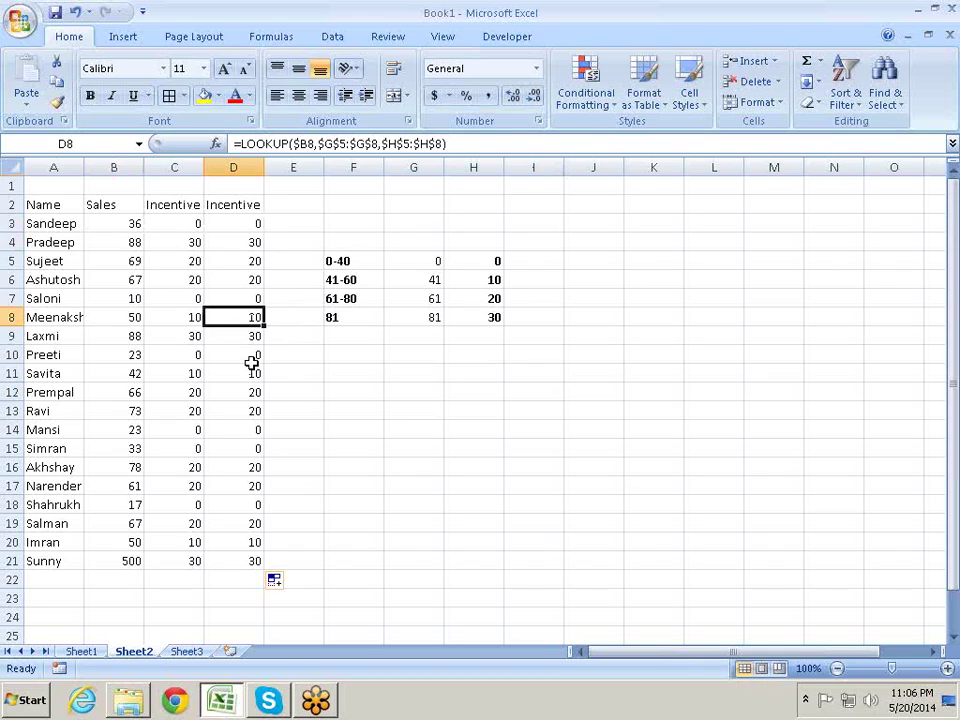
pyautogui.click(250, 355)
pyautogui.click(248, 412)
pyautogui.click(246, 465)
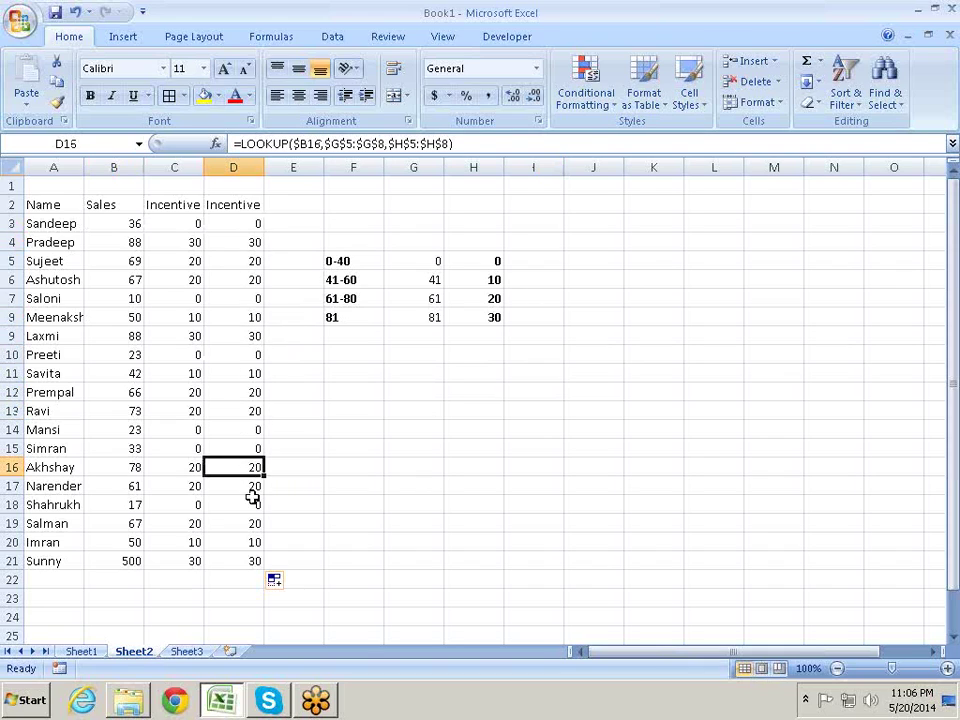
pyautogui.click(250, 503)
pyautogui.click(240, 541)
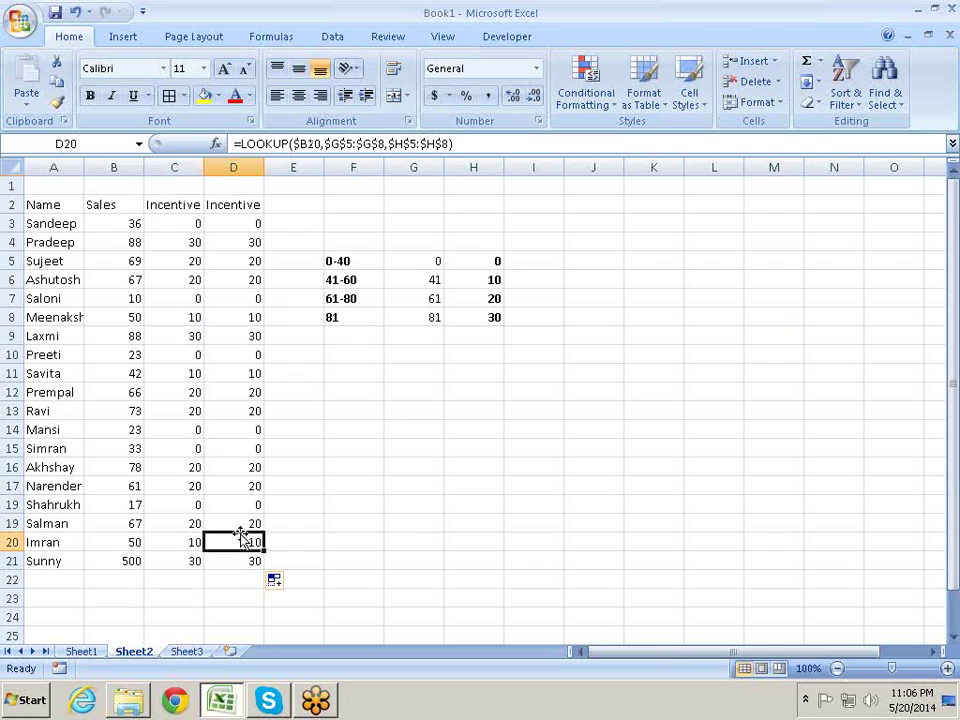
pyautogui.click(242, 522)
pyautogui.click(252, 410)
pyautogui.click(253, 259)
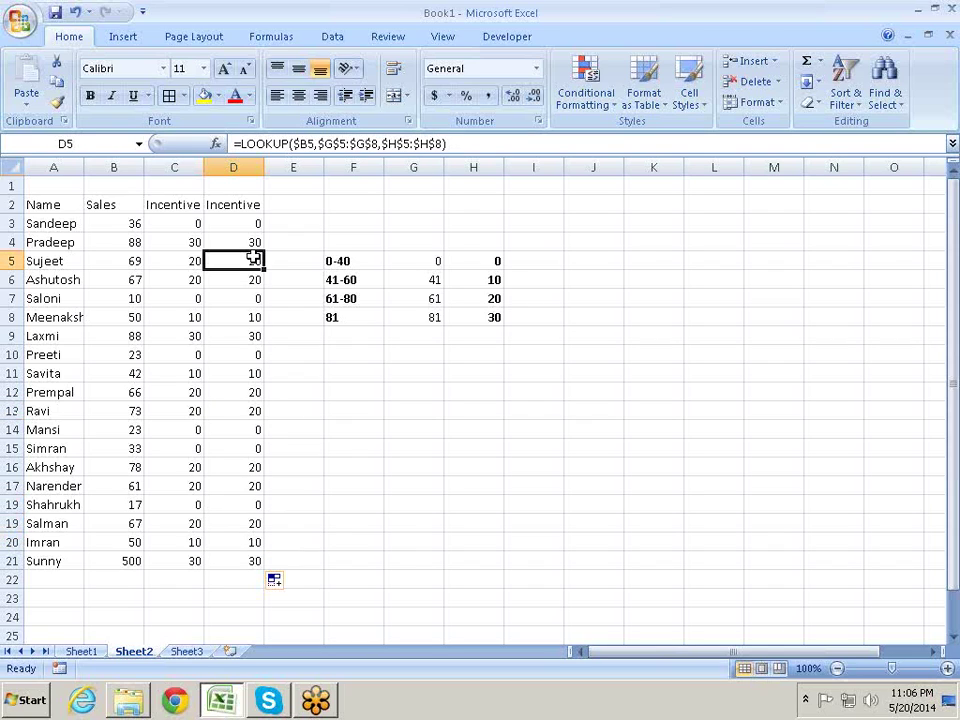
pyautogui.doubleClick(253, 259)
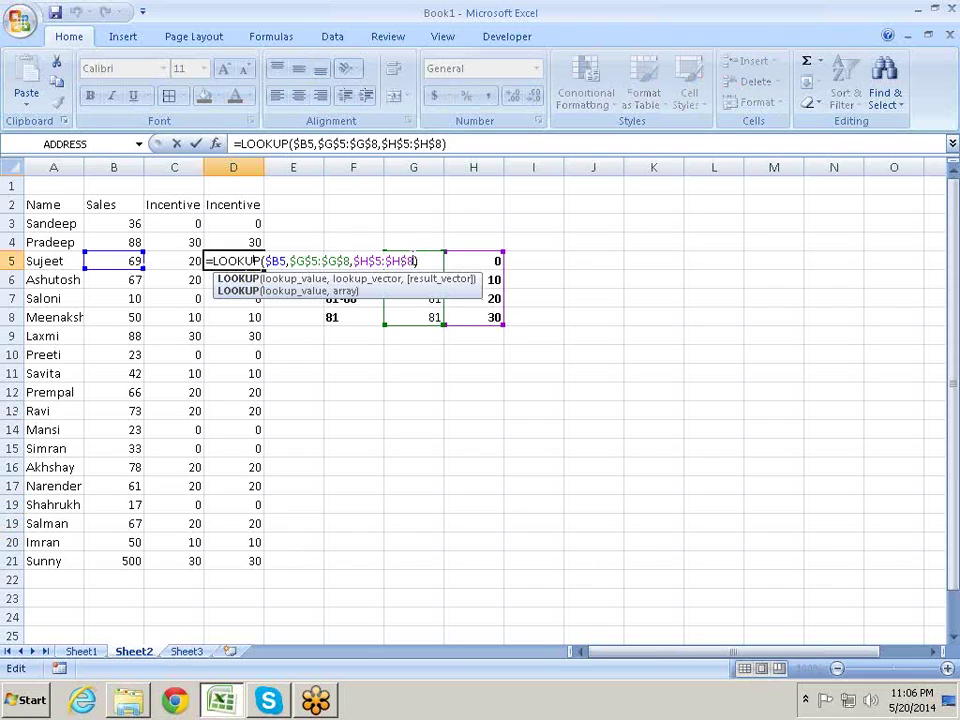
pyautogui.press('Return')
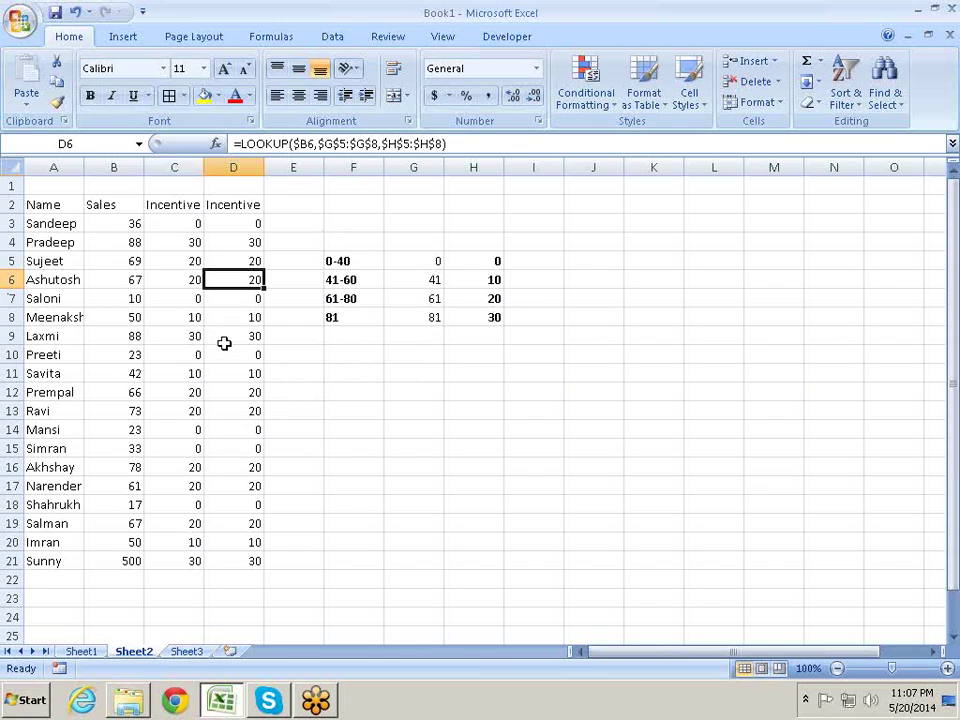
pyautogui.click(232, 335)
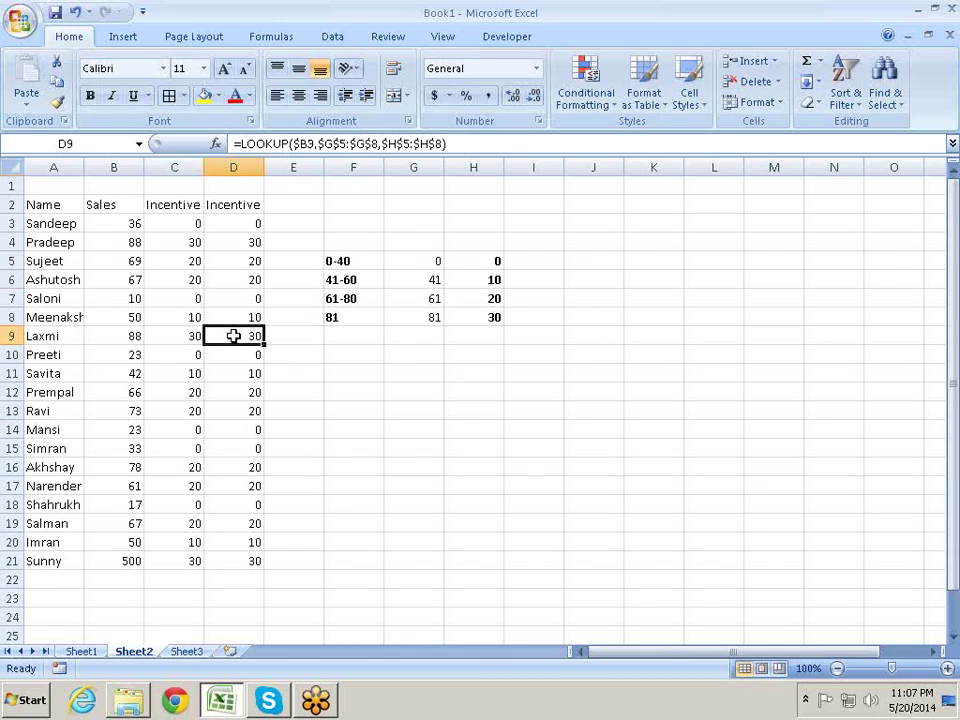
pyautogui.click(253, 391)
pyautogui.click(253, 430)
pyautogui.click(248, 463)
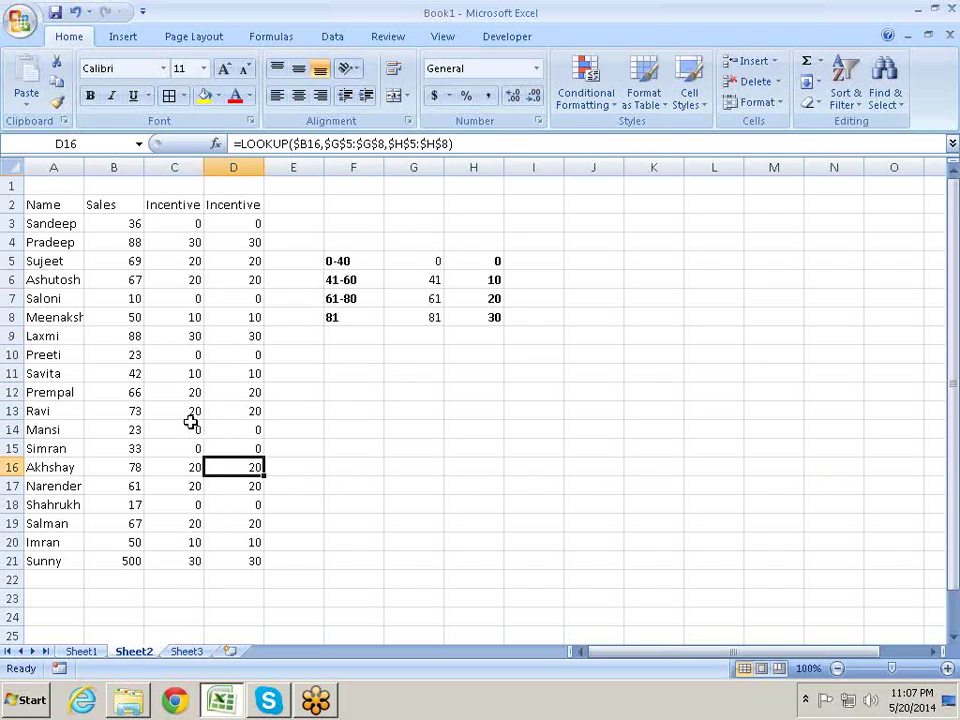
pyautogui.click(124, 276)
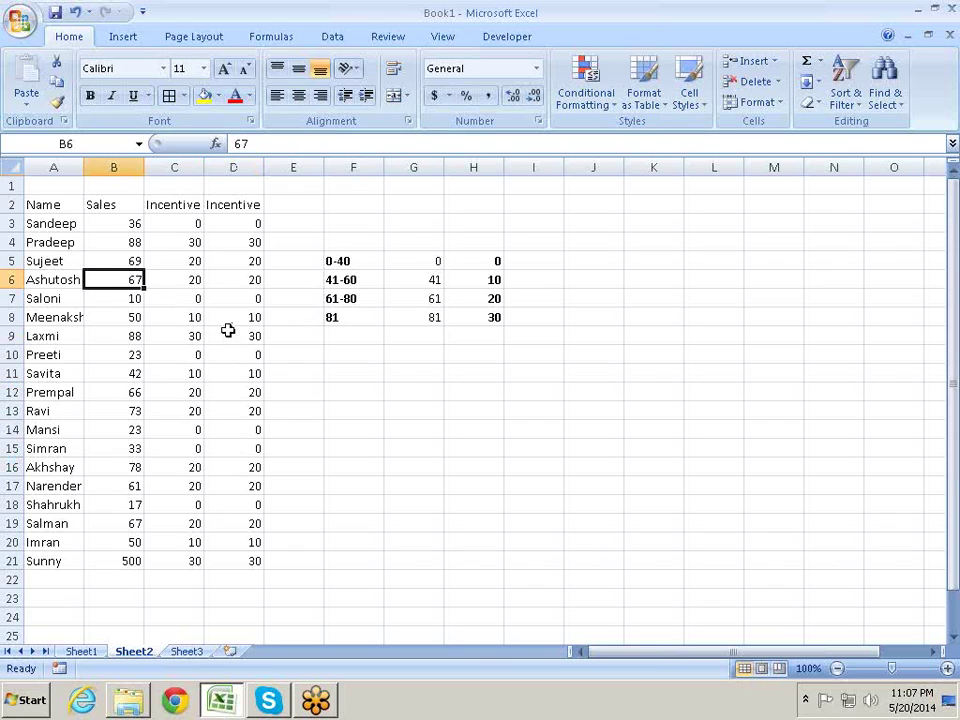
# - Enter 500 as Ashutosh's sales in B6 and verify both incentive columns now show 30
pyautogui.write('58')
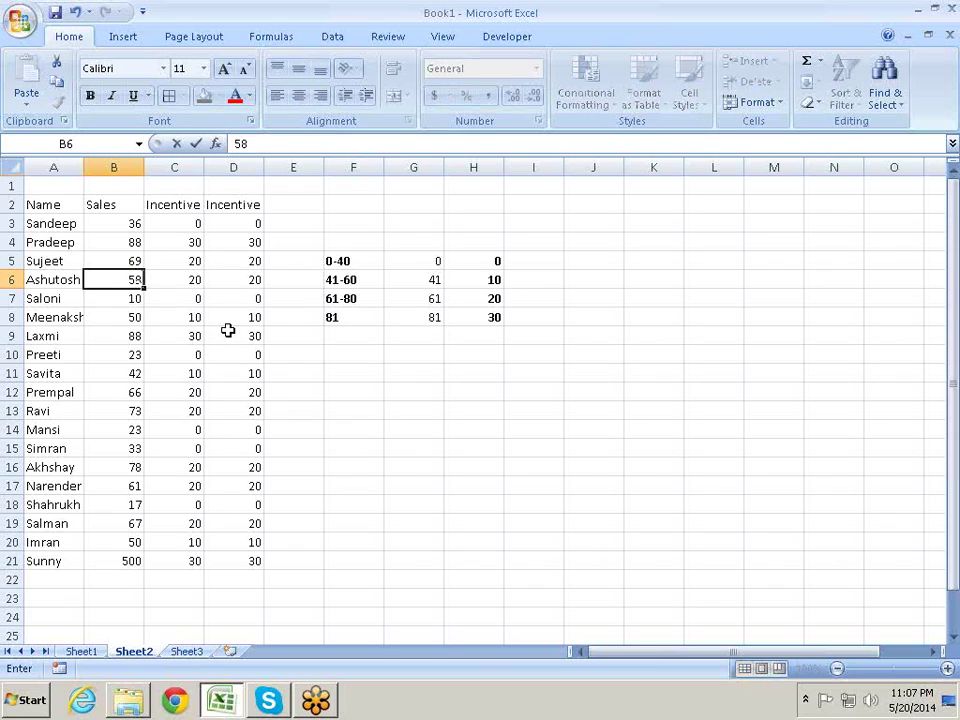
pyautogui.write('00')
pyautogui.press('BackSpace')
pyautogui.press('BackSpace')
pyautogui.press('BackSpace')
pyautogui.write('00')
pyautogui.press('Return')
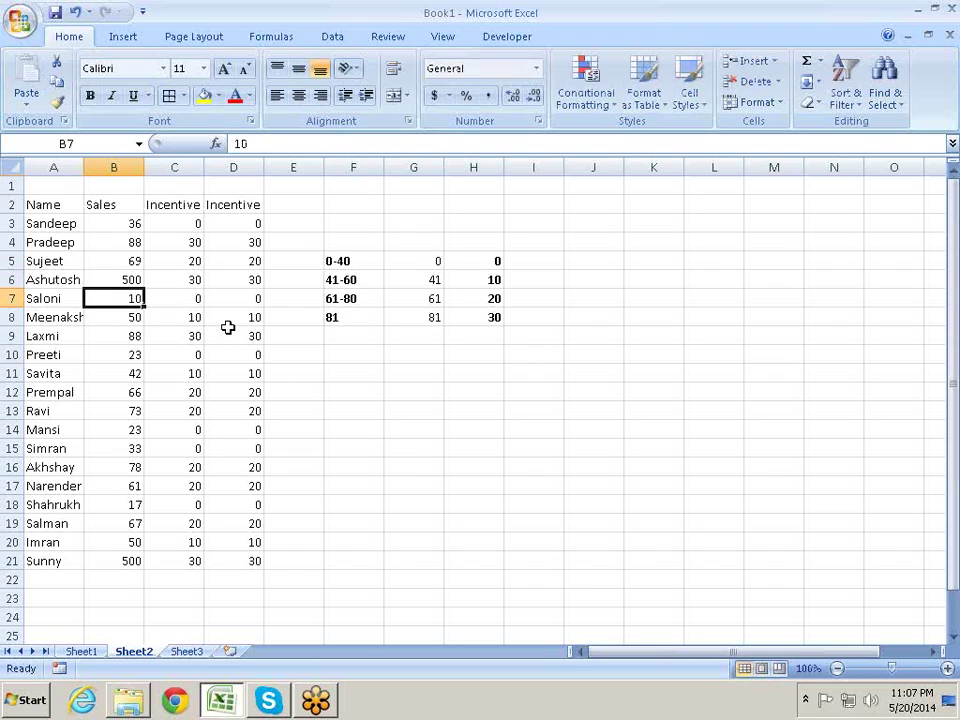
pyautogui.press('Up')
pyautogui.press('Right')
pyautogui.press('Right')
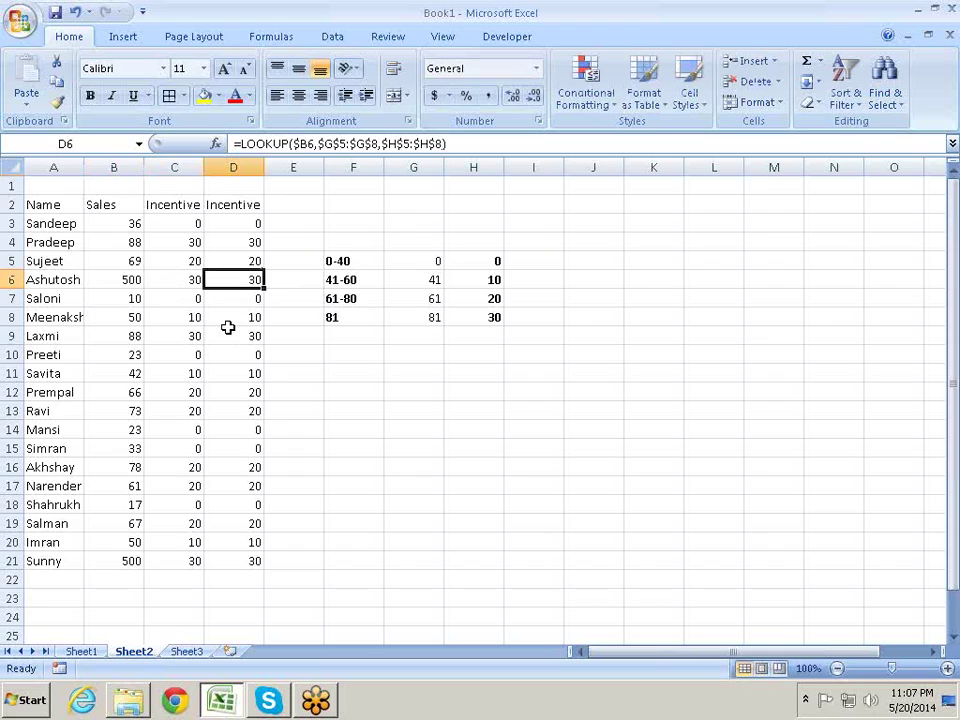
pyautogui.press('Left')
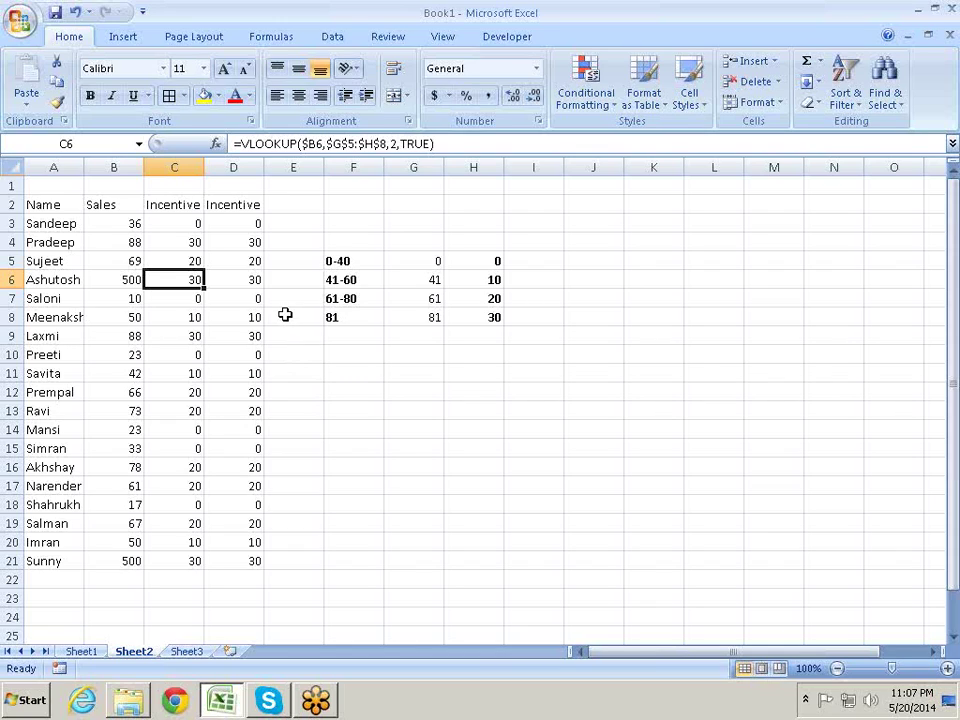
pyautogui.click(93, 655)
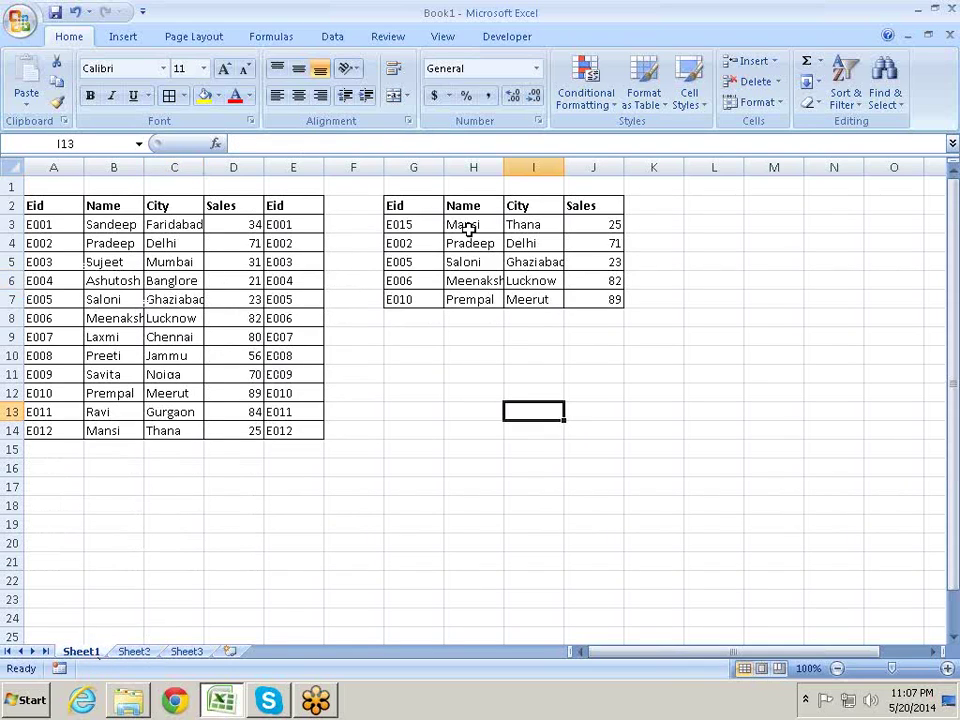
pyautogui.click(474, 276)
pyautogui.click(508, 258)
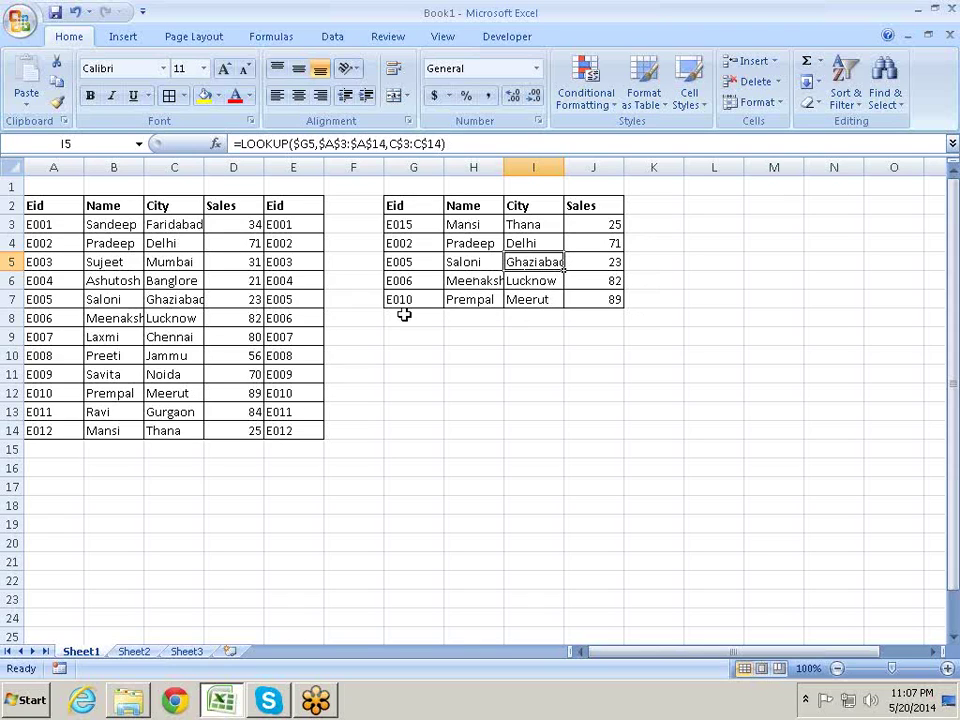
pyautogui.click(142, 653)
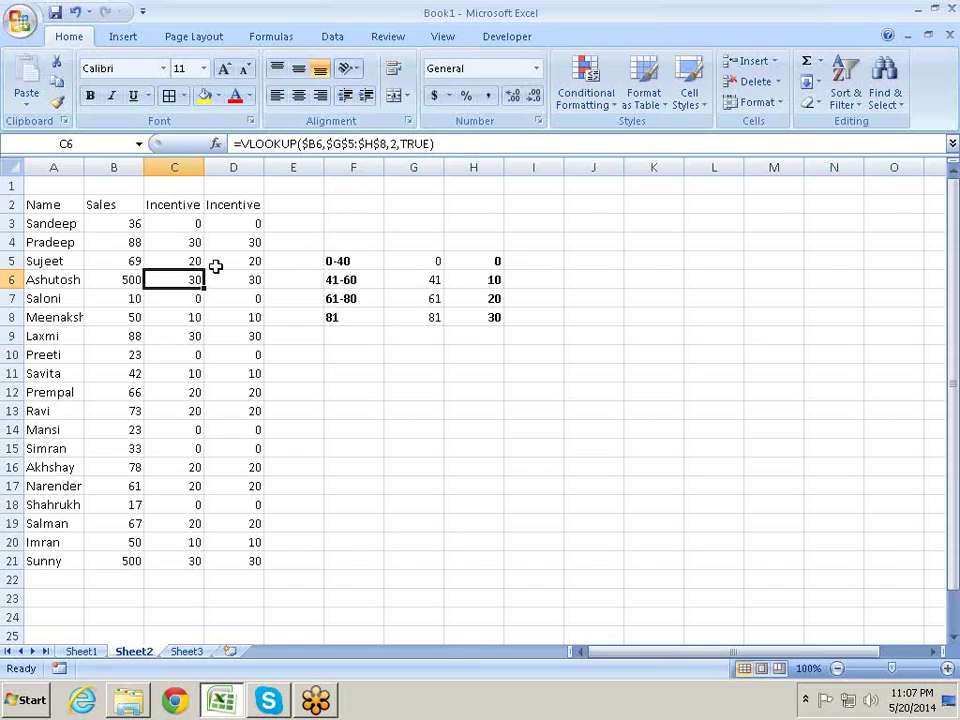
pyautogui.doubleClick(194, 278)
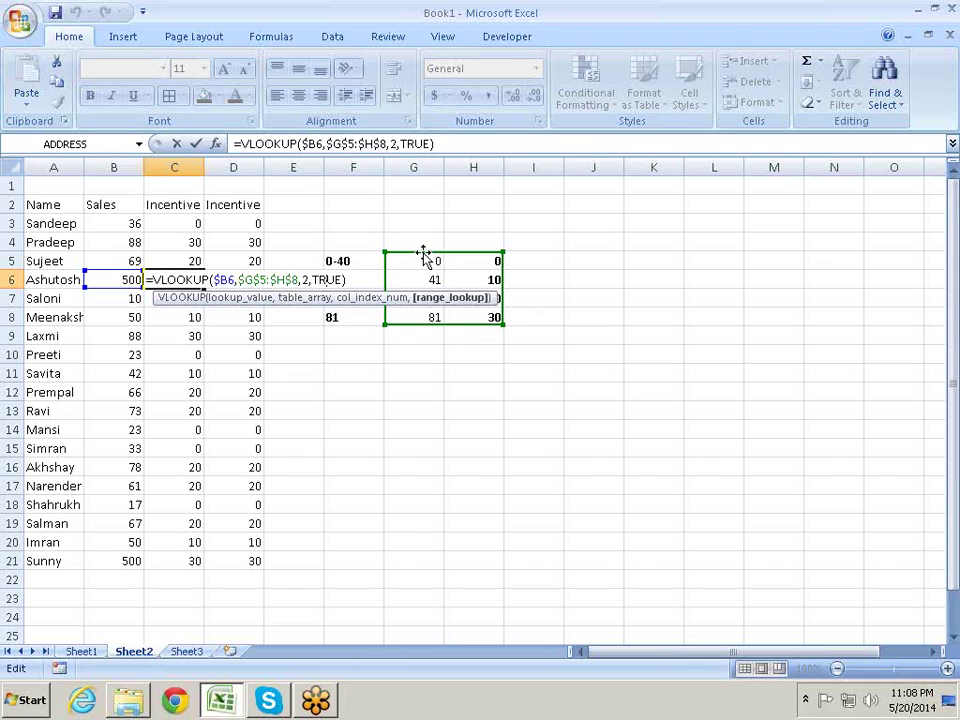
pyautogui.press('Return')
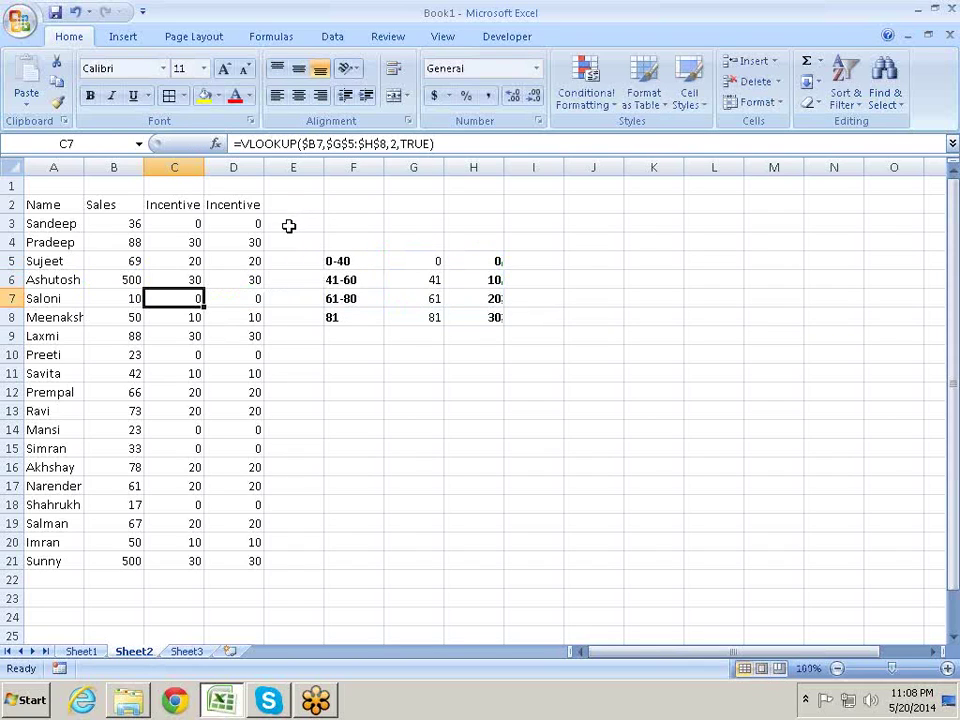
# - Write an exact-match VLOOKUP in E3 on Sandeep's sales against G5:H8, returning column 2
pyautogui.click(296, 221)
pyautogui.write('=')
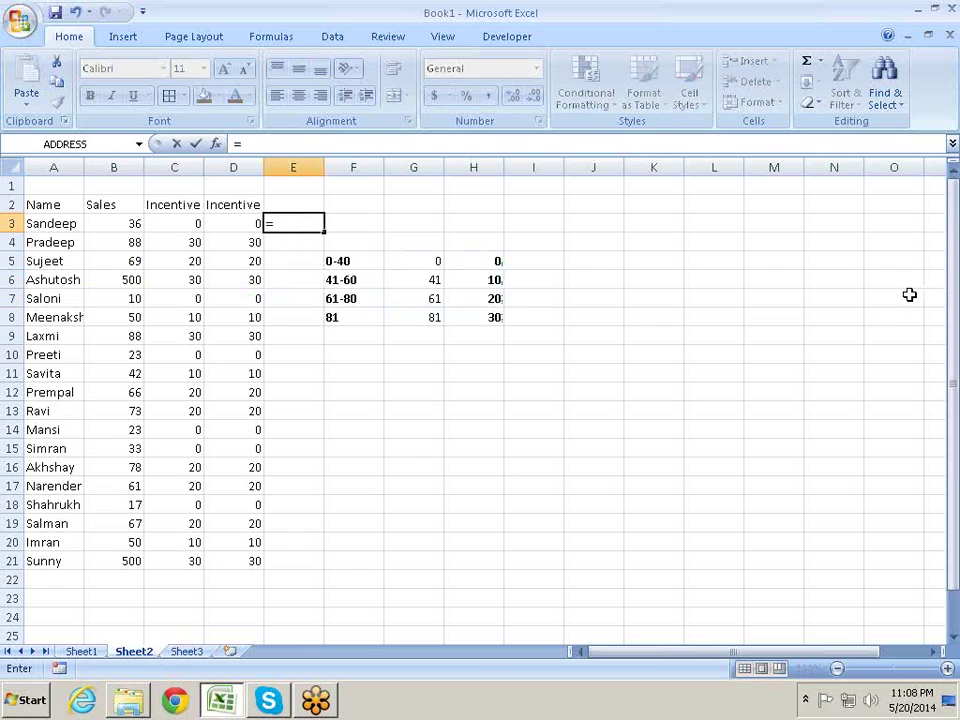
pyautogui.write('v')
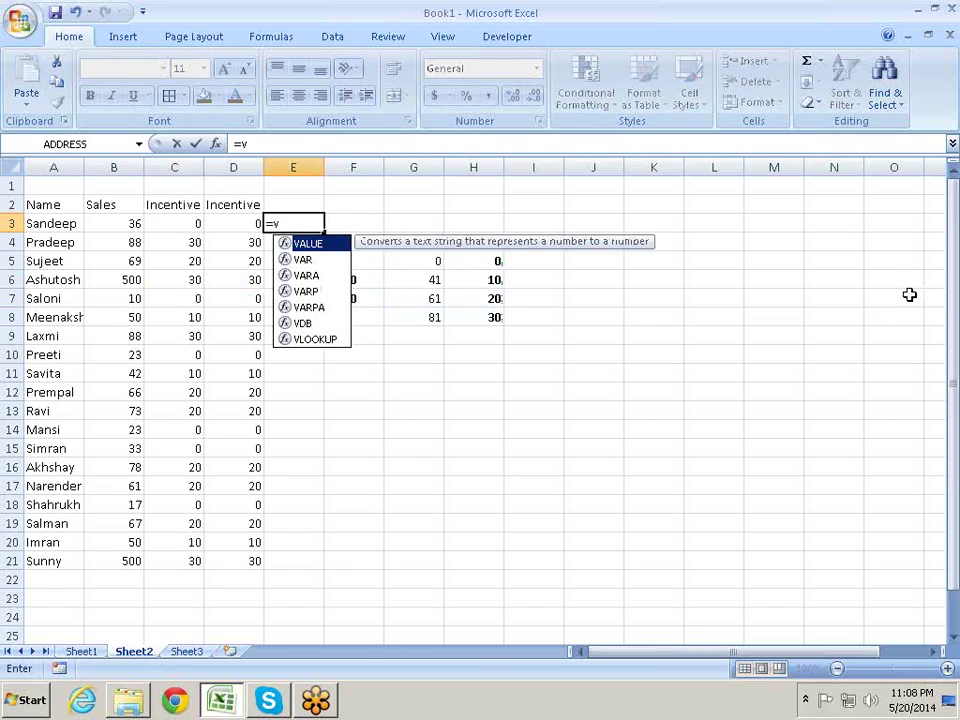
pyautogui.write('gll')
pyautogui.press('Tab')
pyautogui.press('Left')
pyautogui.press('Left')
pyautogui.press('Left')
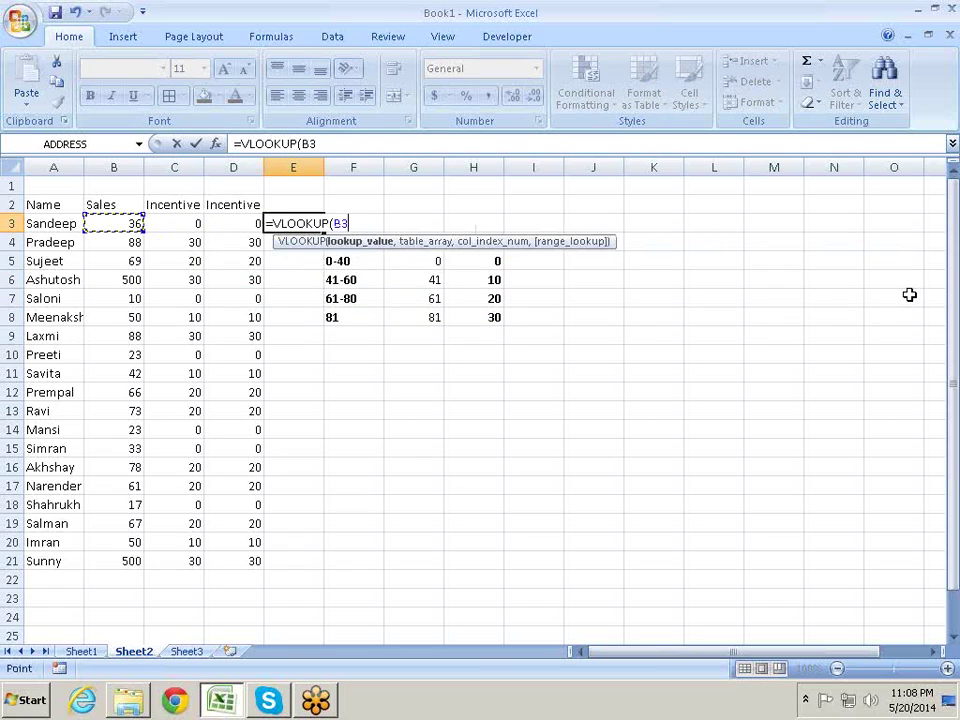
pyautogui.write(',')
pyautogui.press('Right')
pyautogui.press('Right')
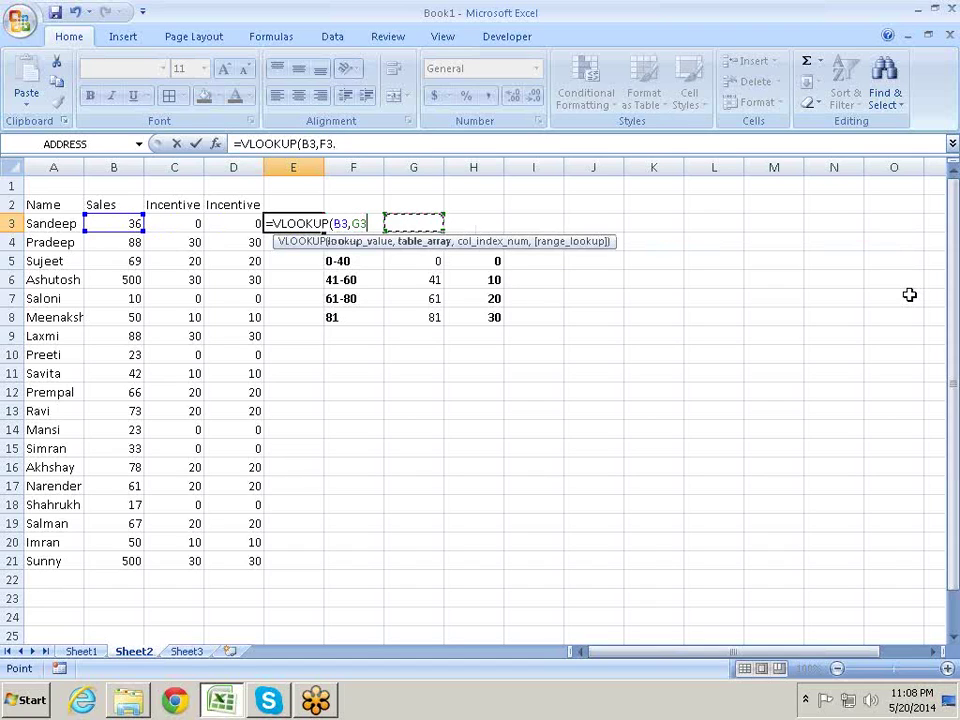
pyautogui.press('Down')
pyautogui.press('Down')
pyautogui.hotkey('shift', 'Right')
pyautogui.hotkey('shift', 'Down')
pyautogui.hotkey('shift', 'Down')
pyautogui.hotkey('shift', 'Down')
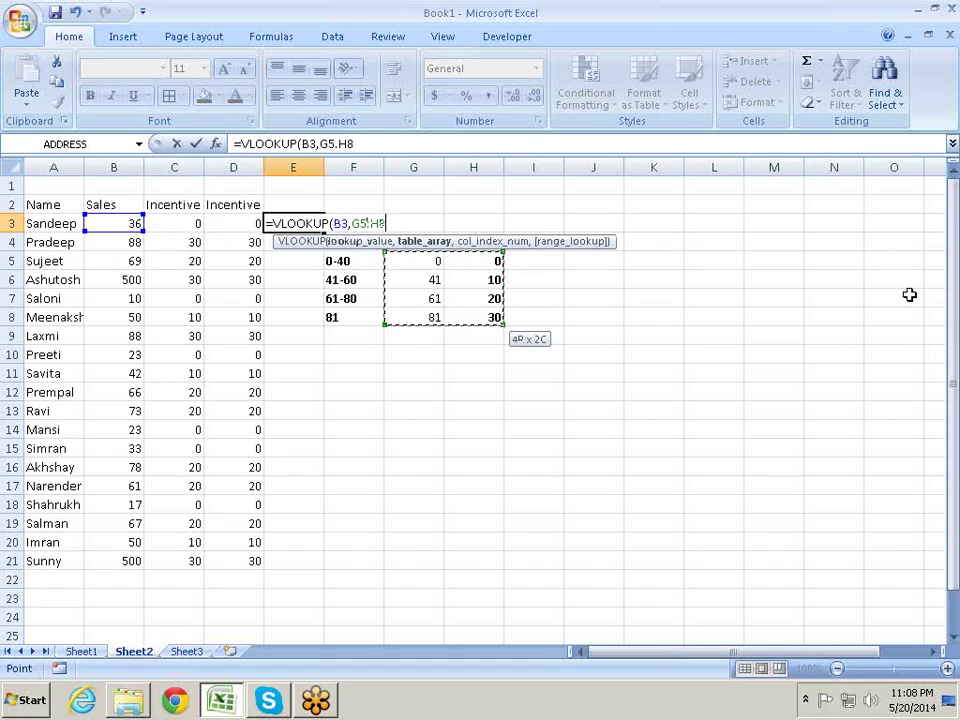
pyautogui.write(',')
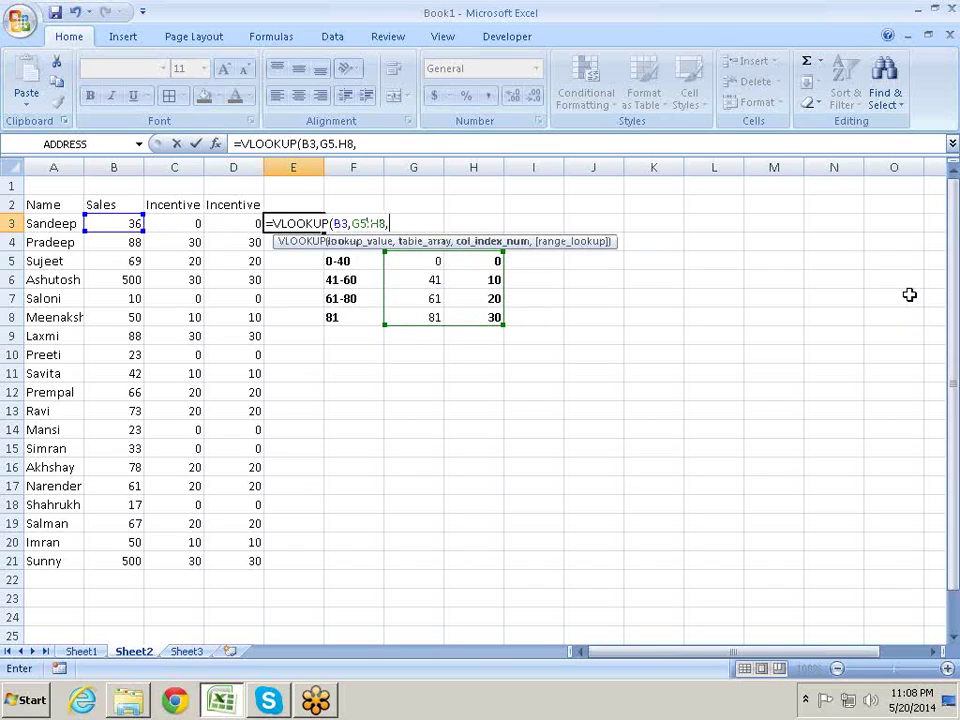
pyautogui.write('2')
pyautogui.write(',0')
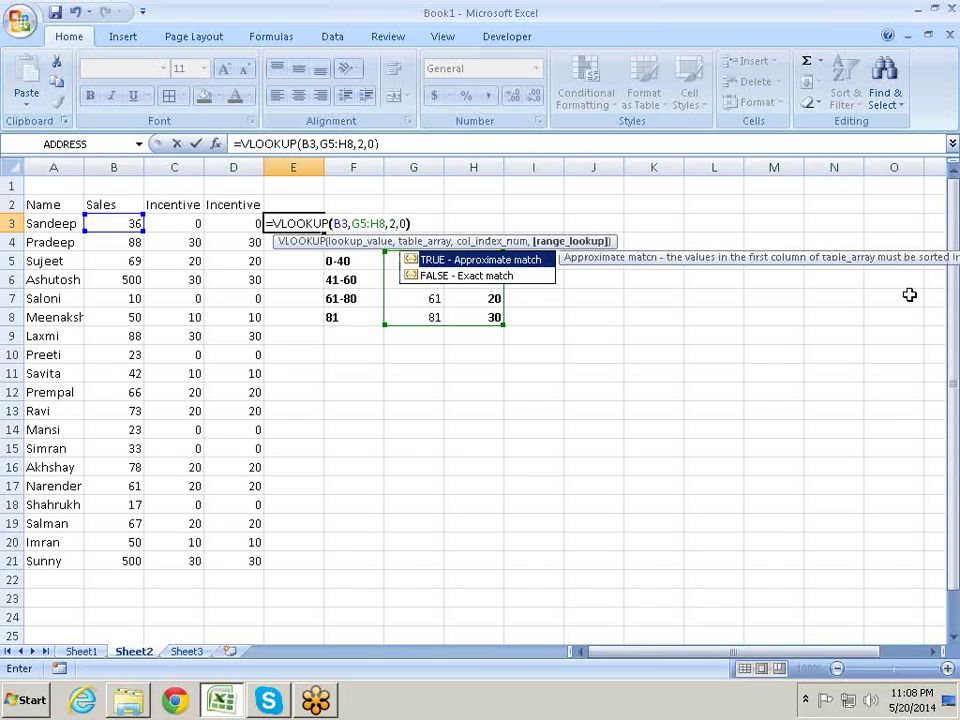
pyautogui.write(')')
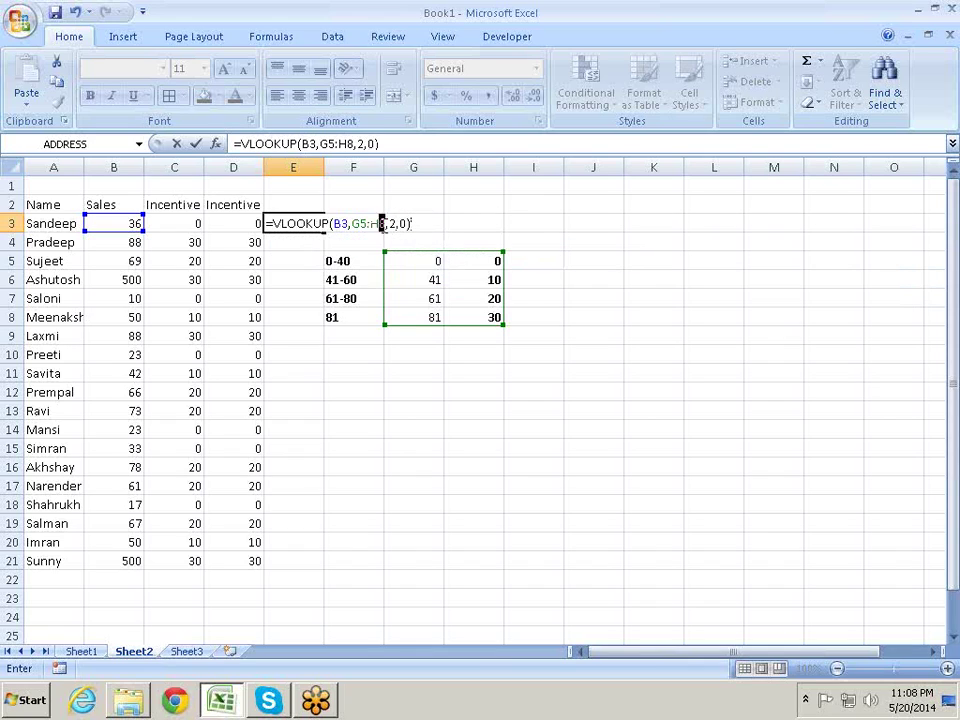
# - Make the table range absolute and the B3 column fixed with $, then commit
pyautogui.moveTo(378, 224); pyautogui.dragTo(354, 224)
pyautogui.press('F4')
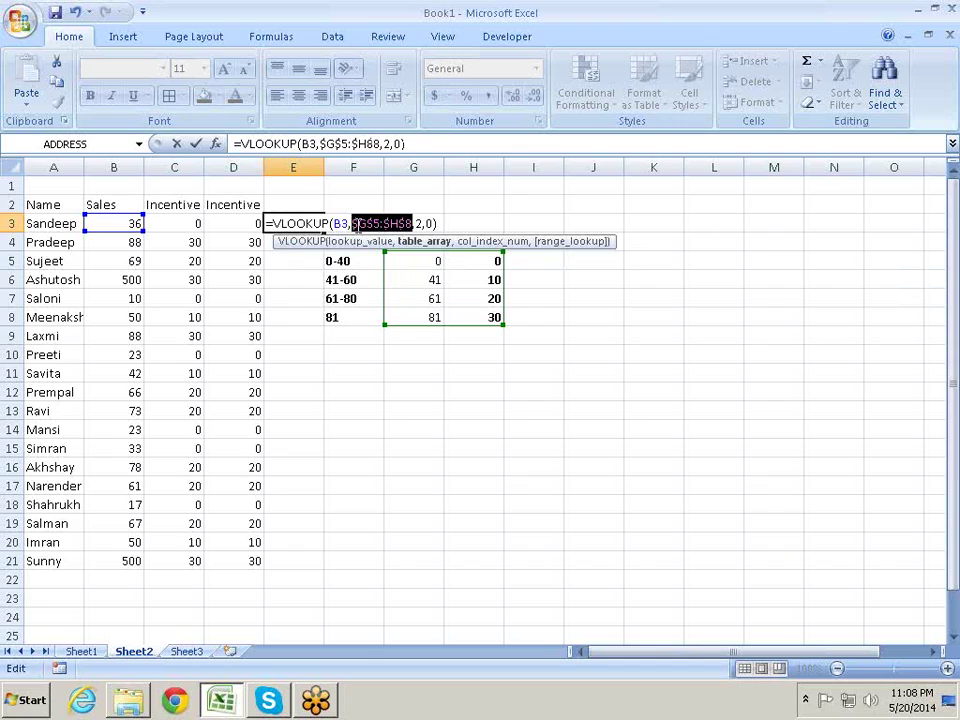
pyautogui.click(334, 223)
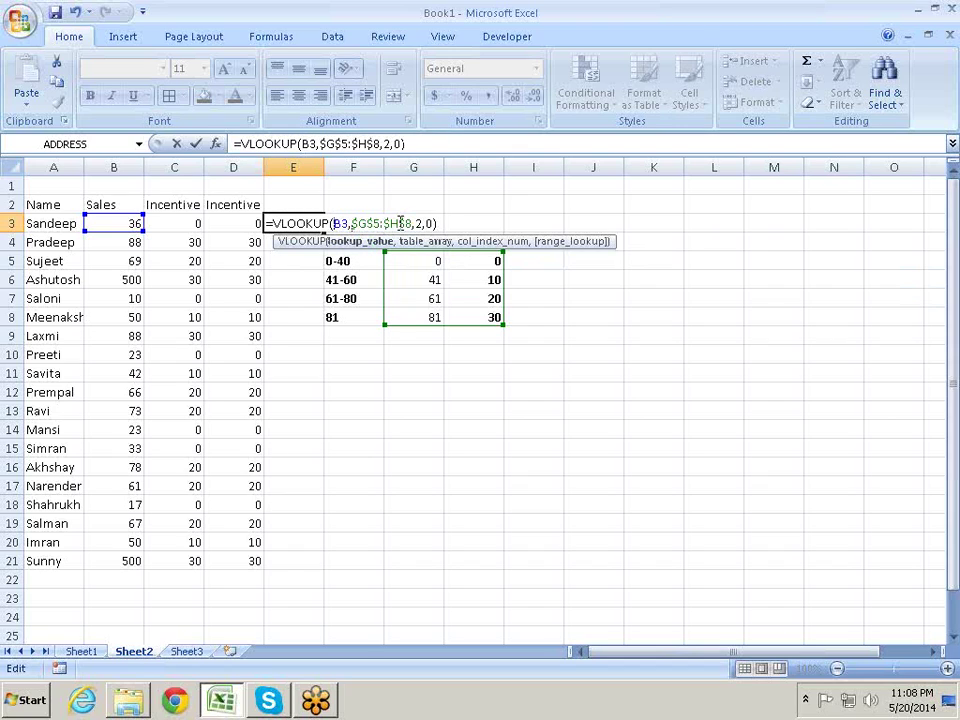
pyautogui.write('$')
pyautogui.press('Return')
# - Copy the VLOOKUP down to row 21, then clear the #N/A results from E3:E21
pyautogui.press('Up')
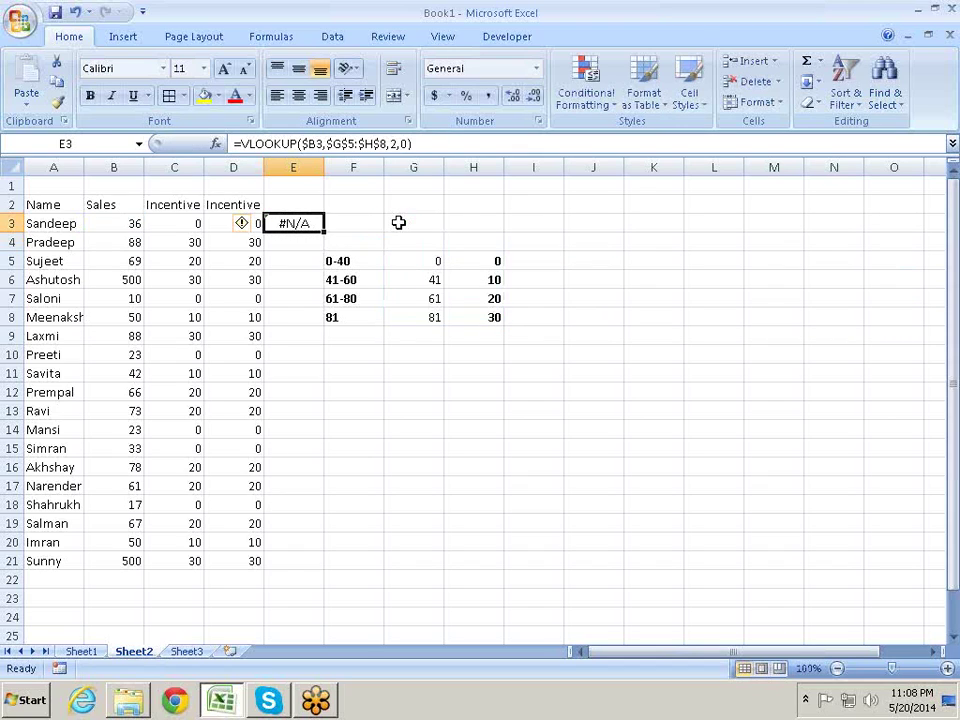
pyautogui.moveTo(323, 232)
pyautogui.mouseDown()
pyautogui.moveTo(297, 559)
pyautogui.moveTo(310, 563)
pyautogui.mouseUp()
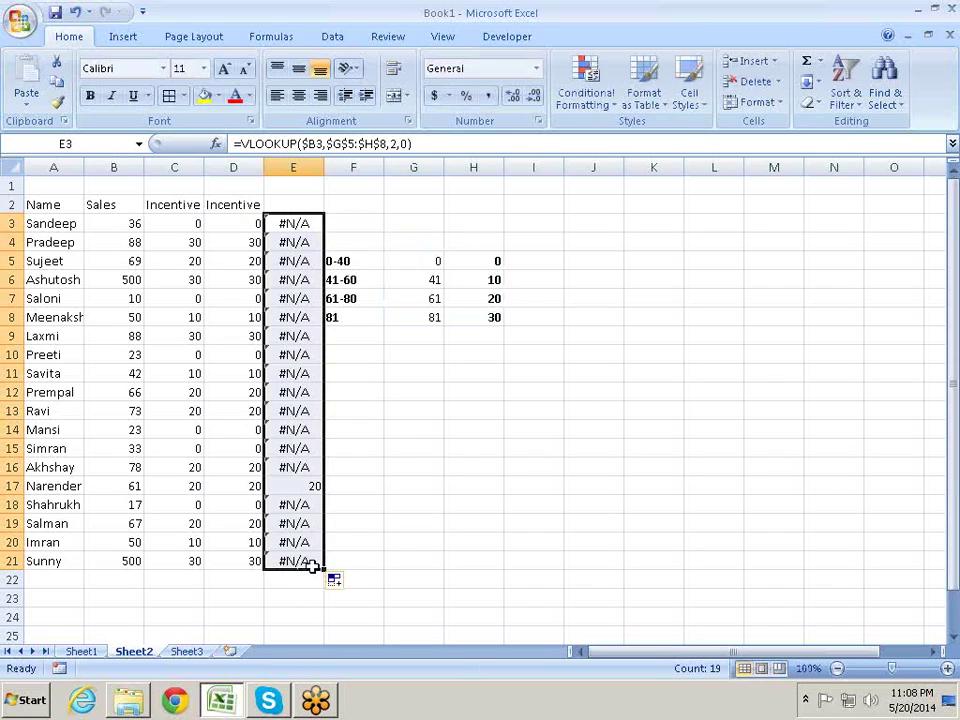
pyautogui.click(315, 489)
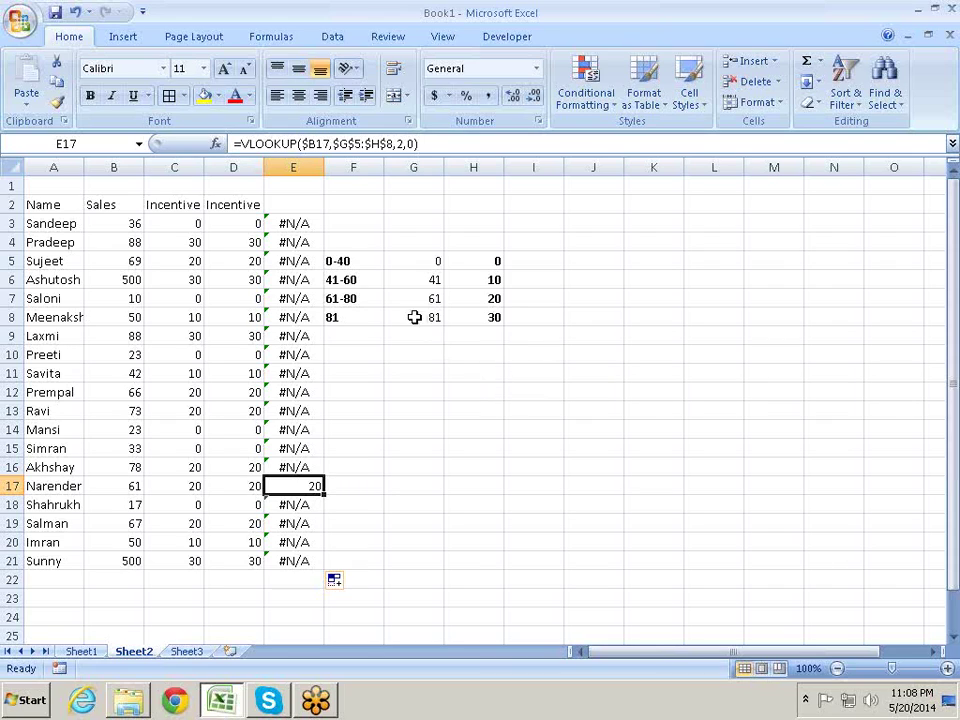
pyautogui.click(293, 224)
pyautogui.hotkey('ctrl', 'shift', 'Down')
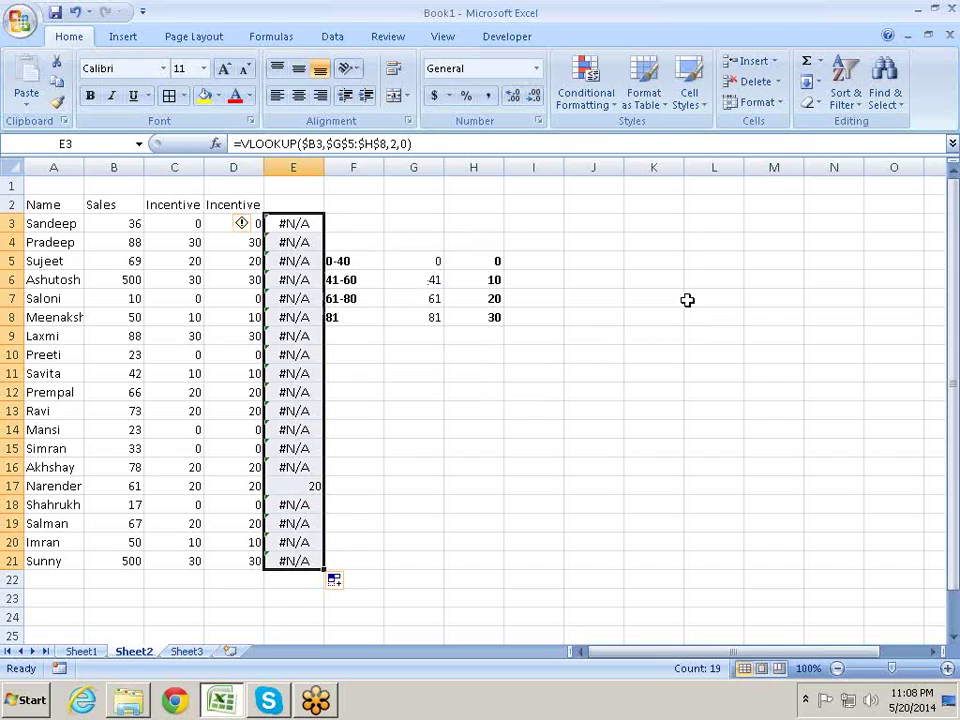
pyautogui.press('Delete')
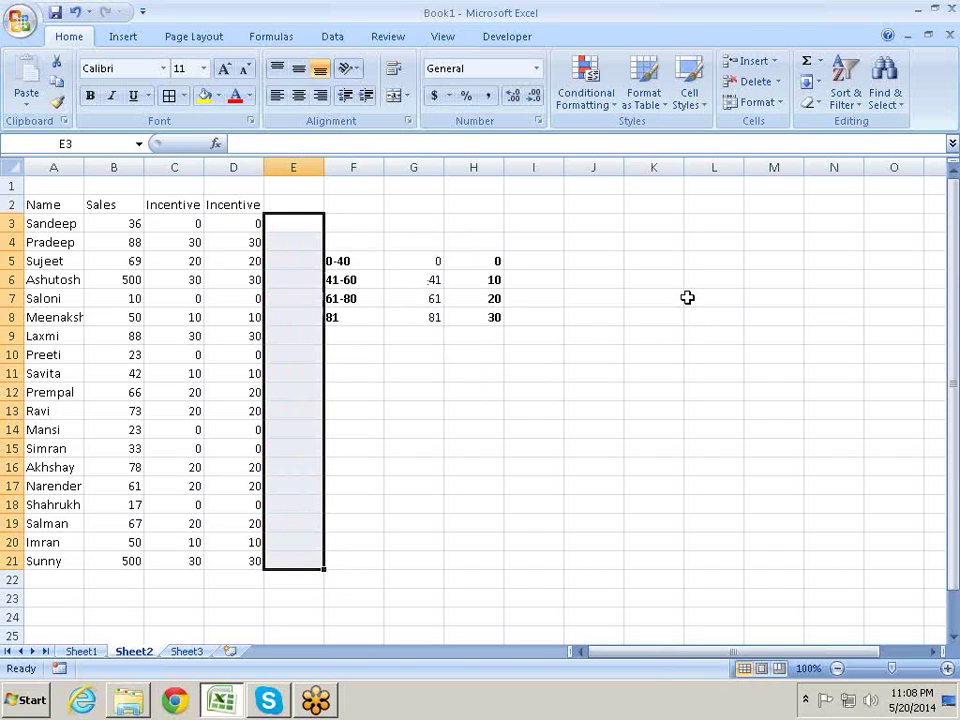
# - On Sheet1, clear the old Name, City and Sales lookup results in H3:J7
pyautogui.click(416, 393)
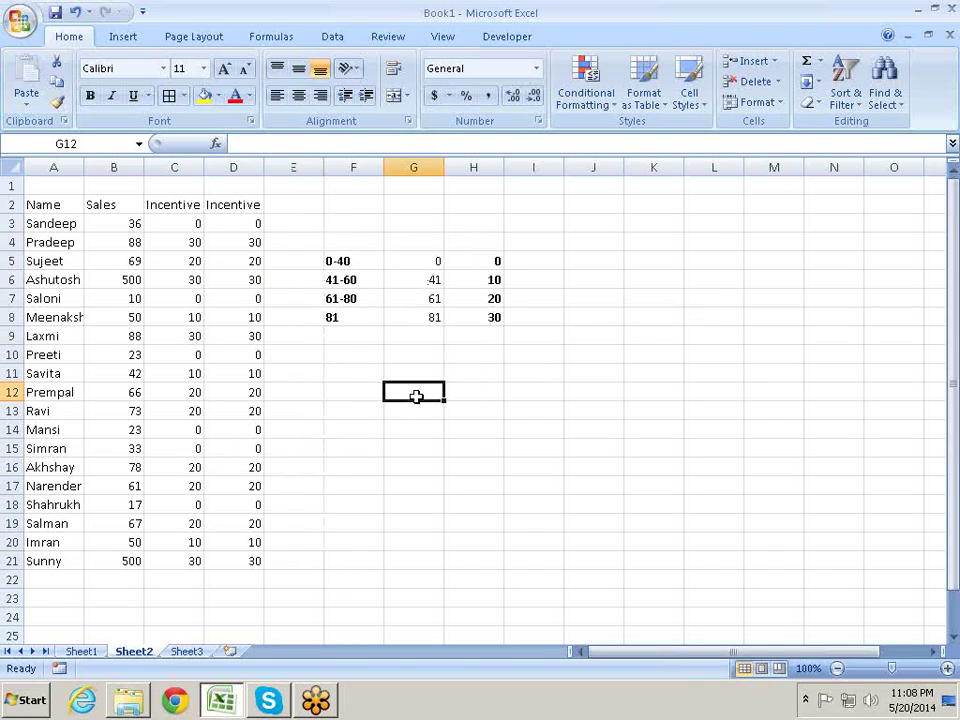
pyautogui.click(92, 636)
pyautogui.click(81, 651)
pyautogui.click(492, 298)
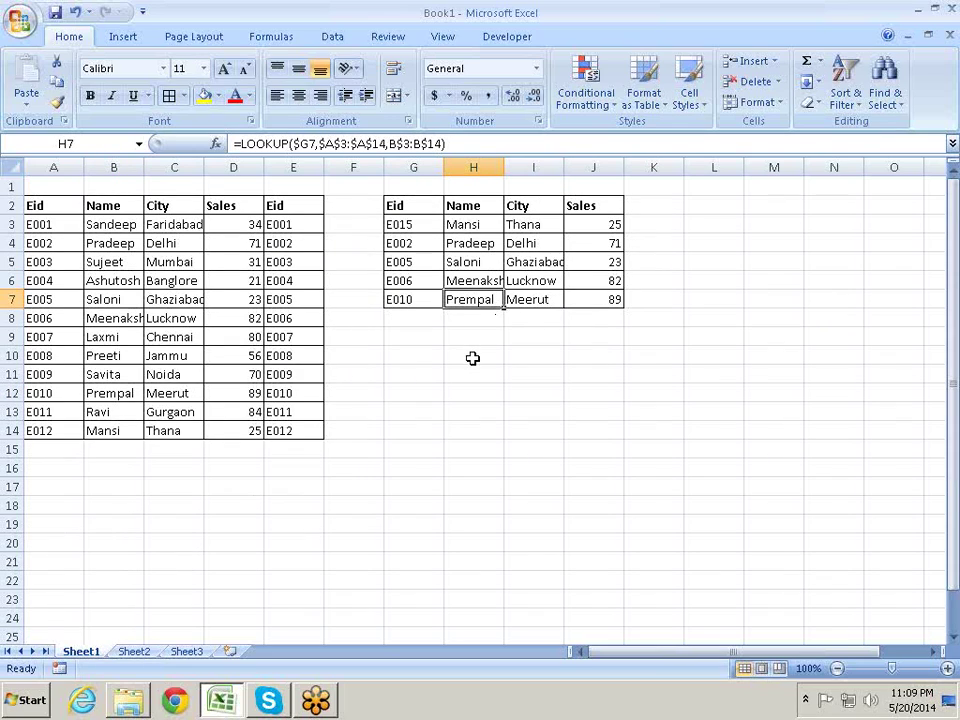
pyautogui.click(471, 357)
pyautogui.moveTo(455, 226); pyautogui.dragTo(595, 293)
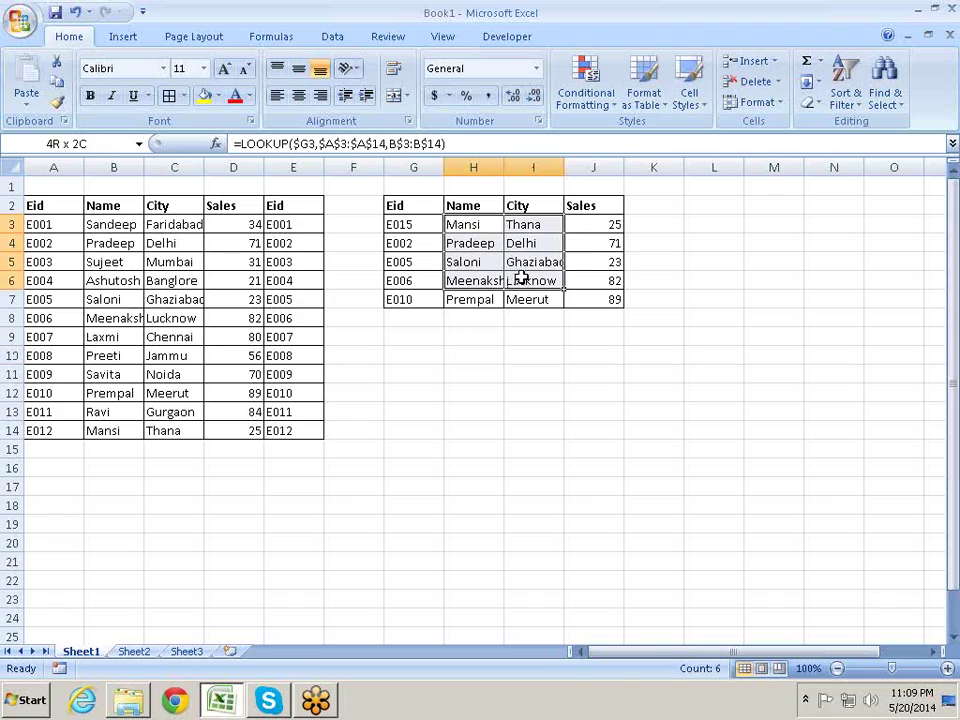
pyautogui.press('Delete')
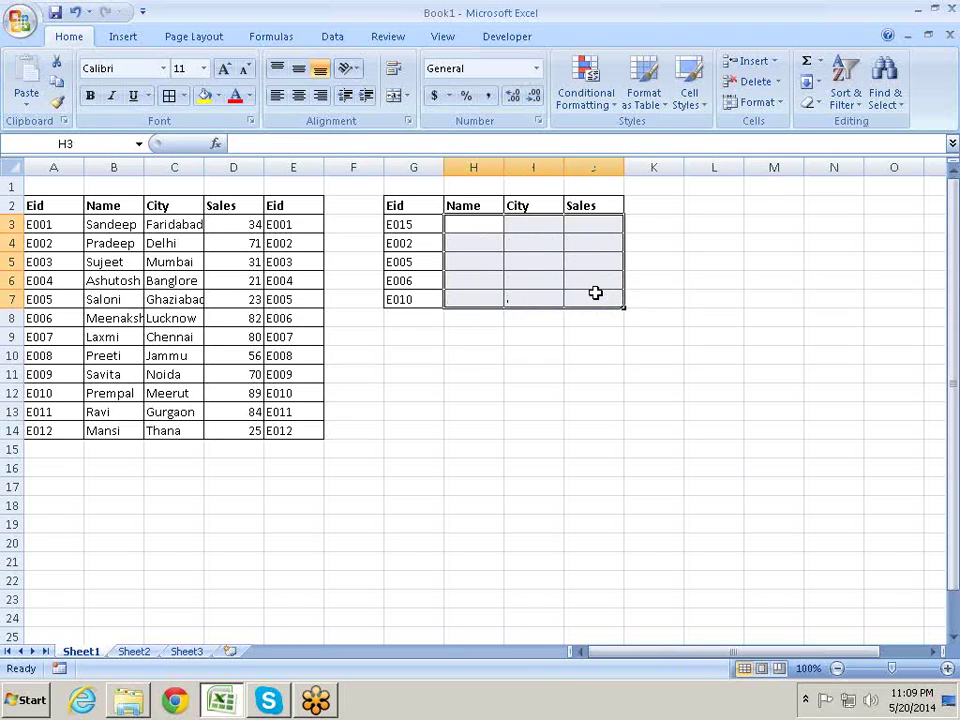
pyautogui.click(673, 336)
pyautogui.click(496, 242)
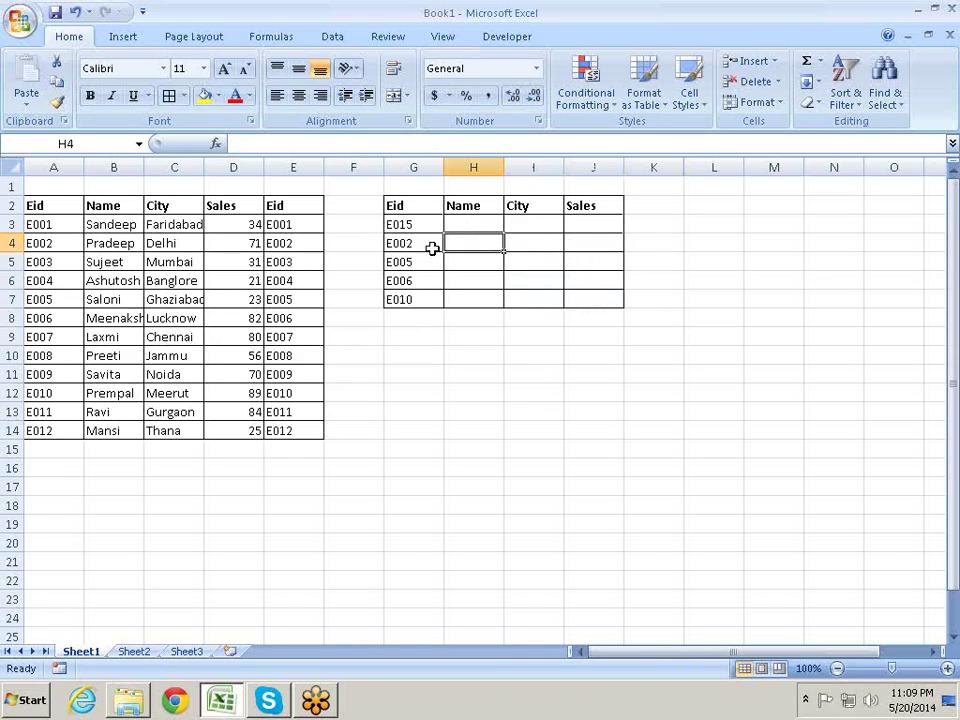
# - Enter a MATCH formula in K3 finding G3's Eid within A3:A14, exact match
pyautogui.click(650, 228)
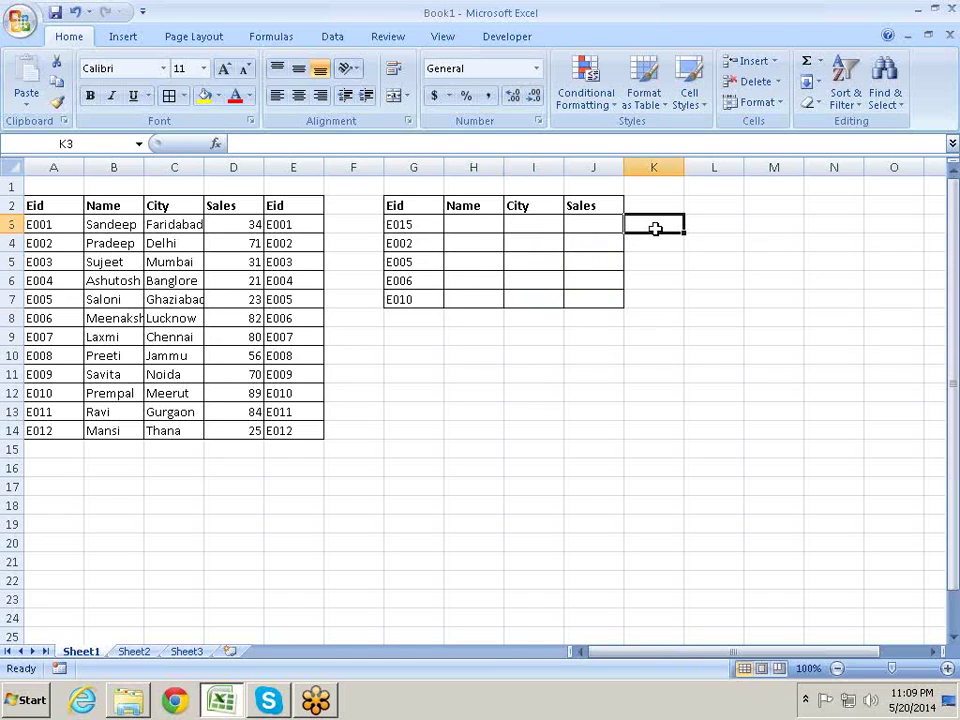
pyautogui.write('=')
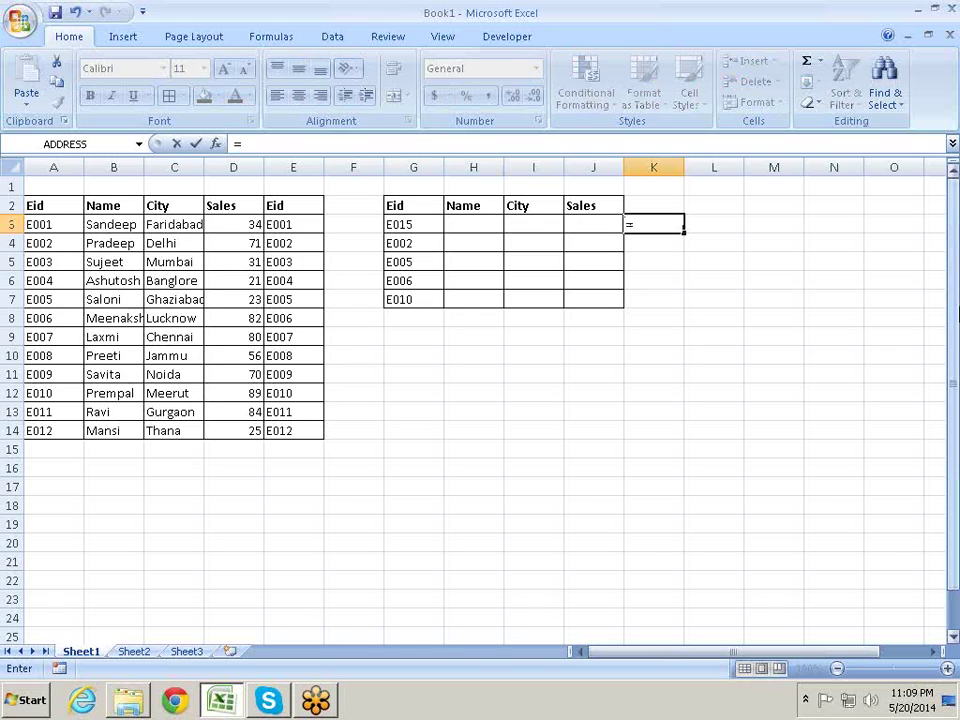
pyautogui.write('ma')
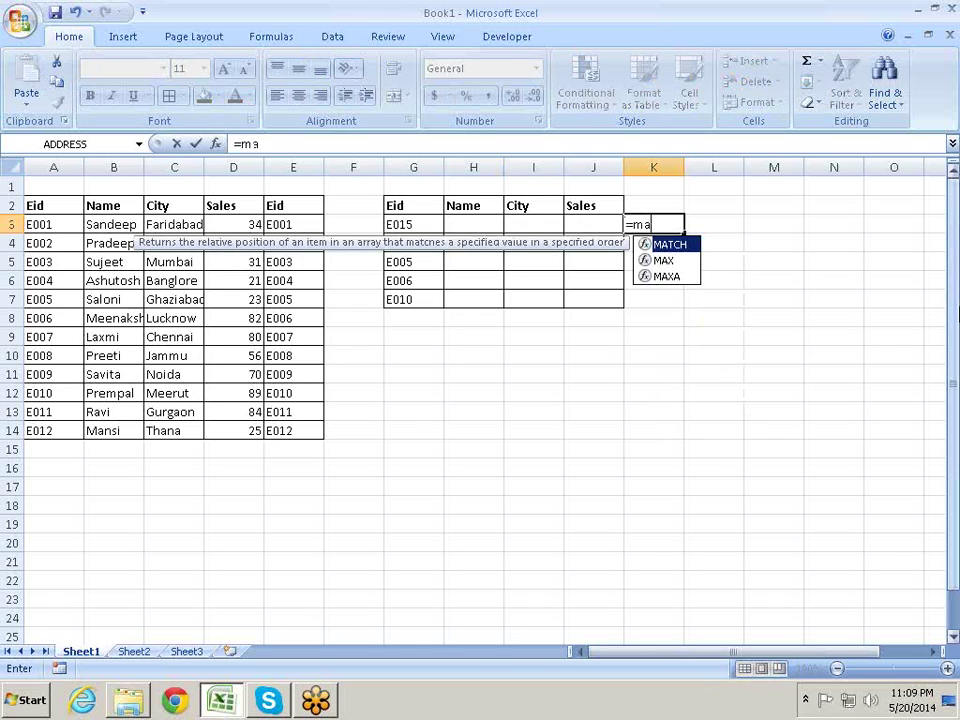
pyautogui.press('Tab')
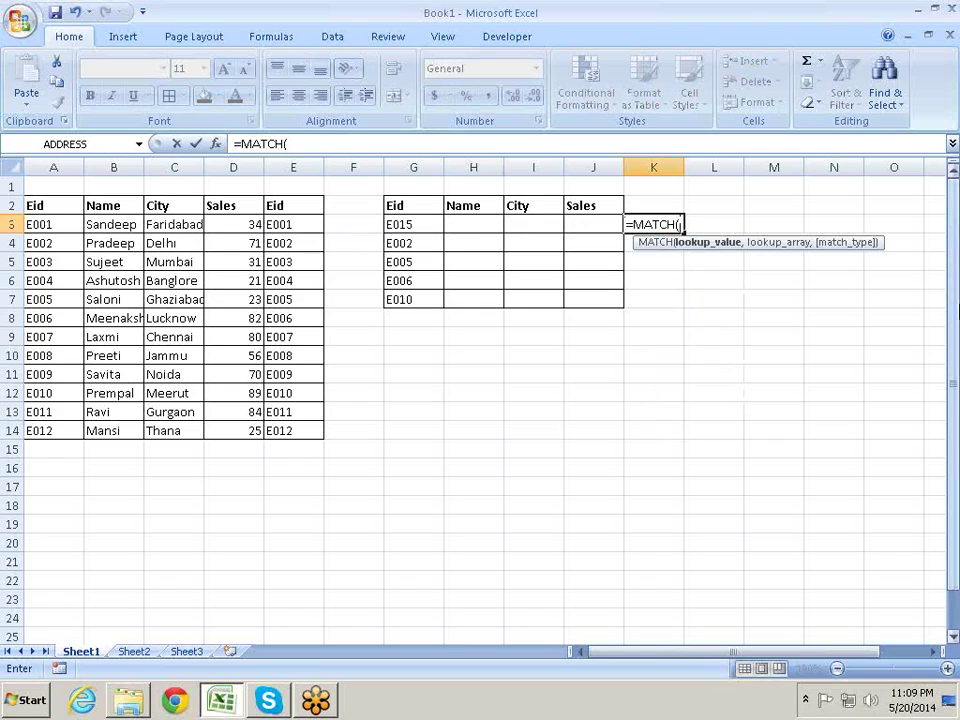
pyautogui.click(405, 230)
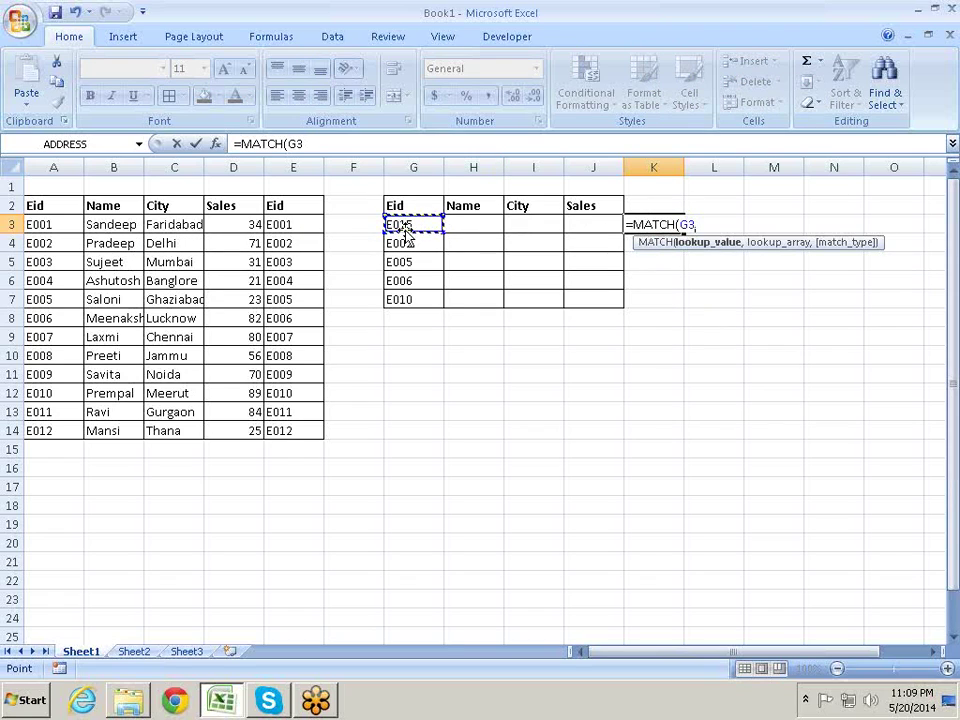
pyautogui.write(',')
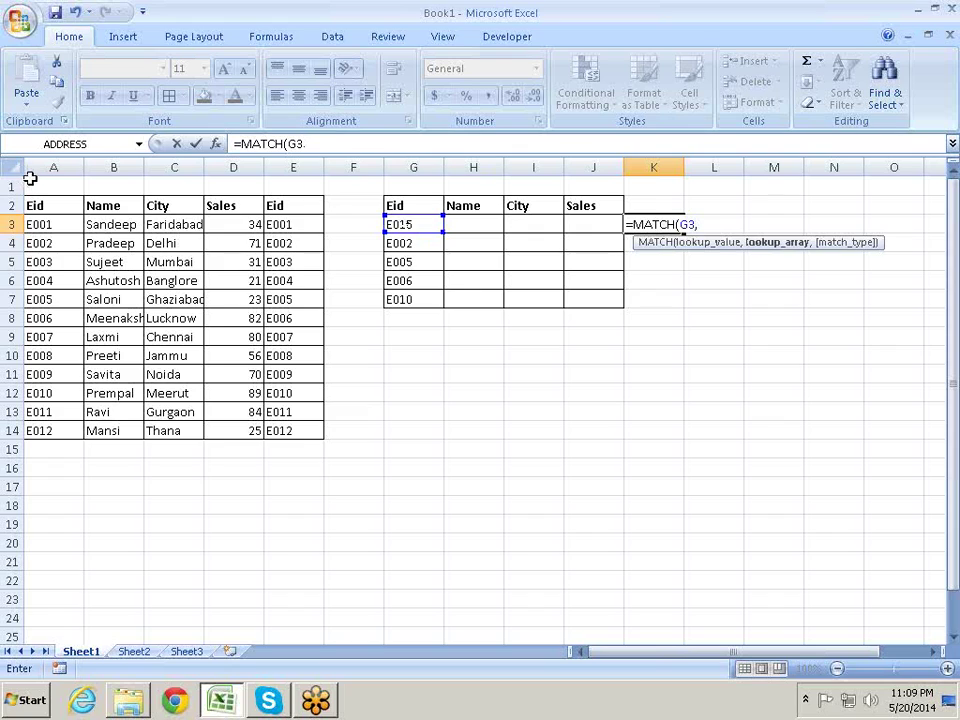
pyautogui.moveTo(46, 227); pyautogui.dragTo(66, 430)
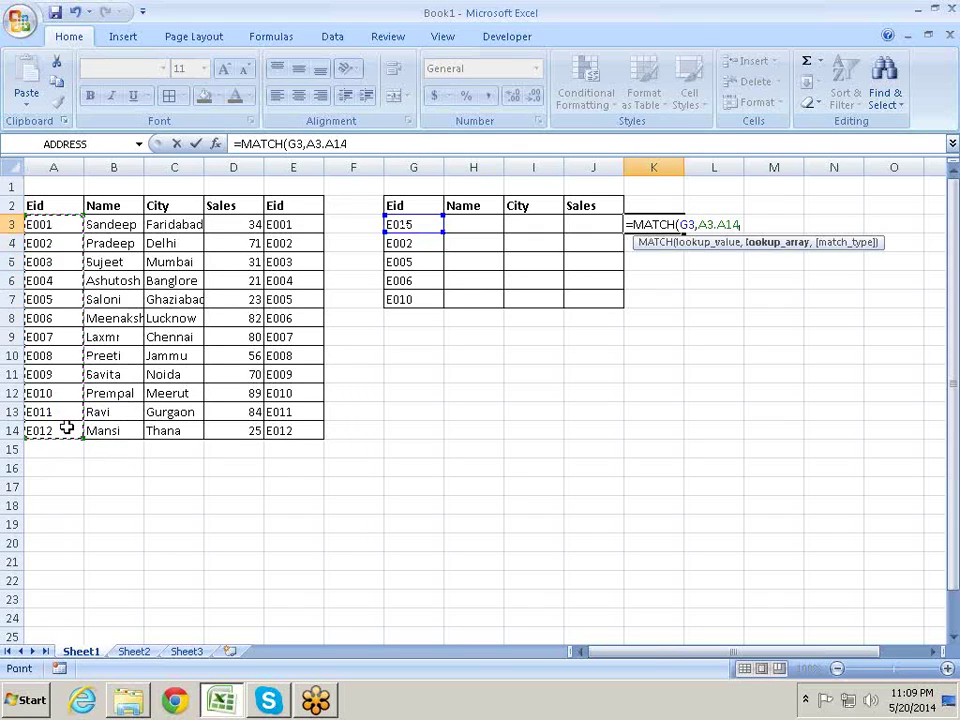
pyautogui.write(',')
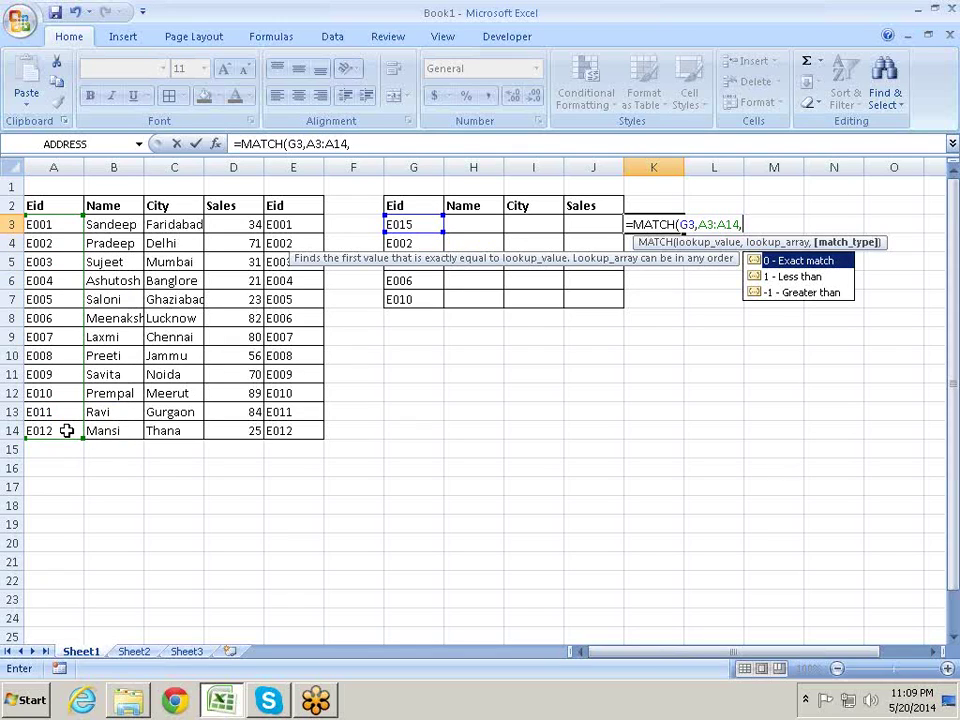
pyautogui.write('0')
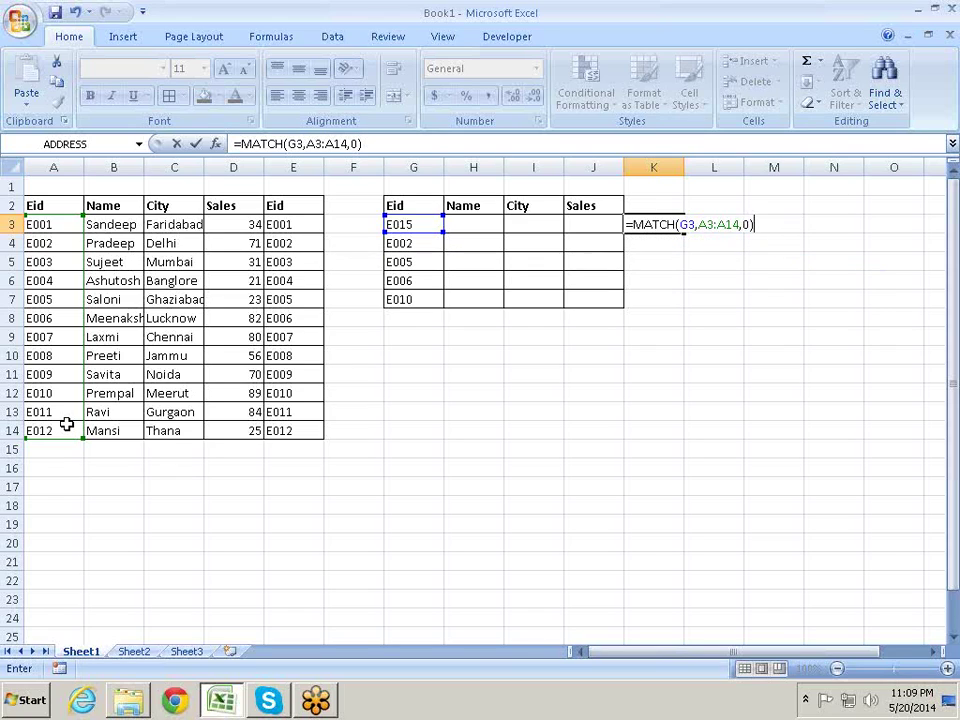
pyautogui.press('Return')
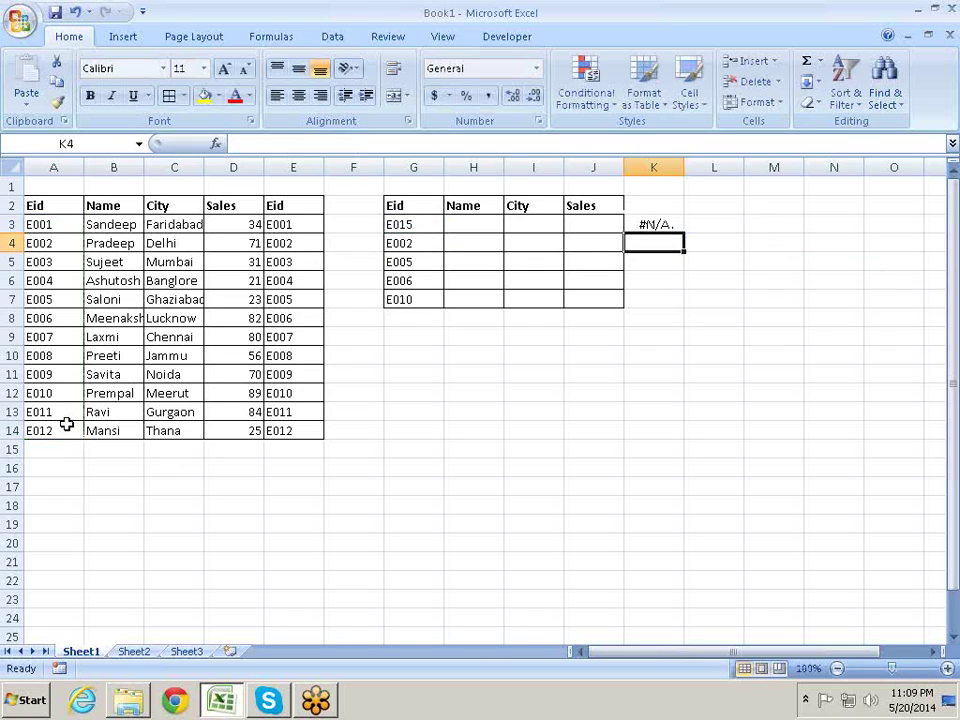
pyautogui.press('Up')
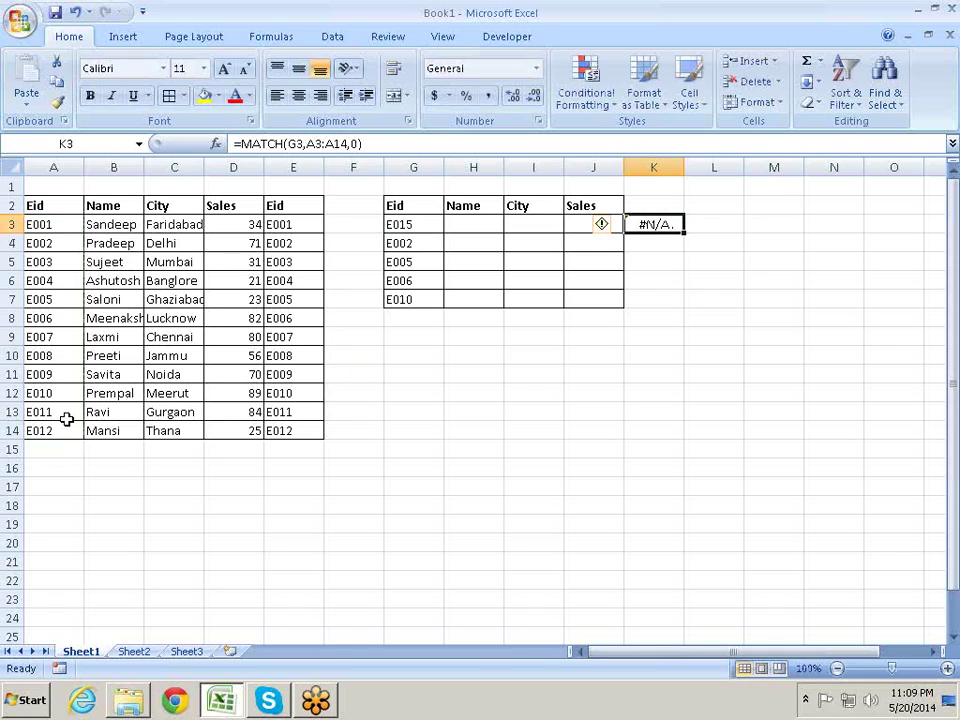
# - Replace the E015 Eid in G3 with E001
pyautogui.press('Left')
pyautogui.press('Left')
pyautogui.press('Left')
pyautogui.press('Left')
pyautogui.write('E')
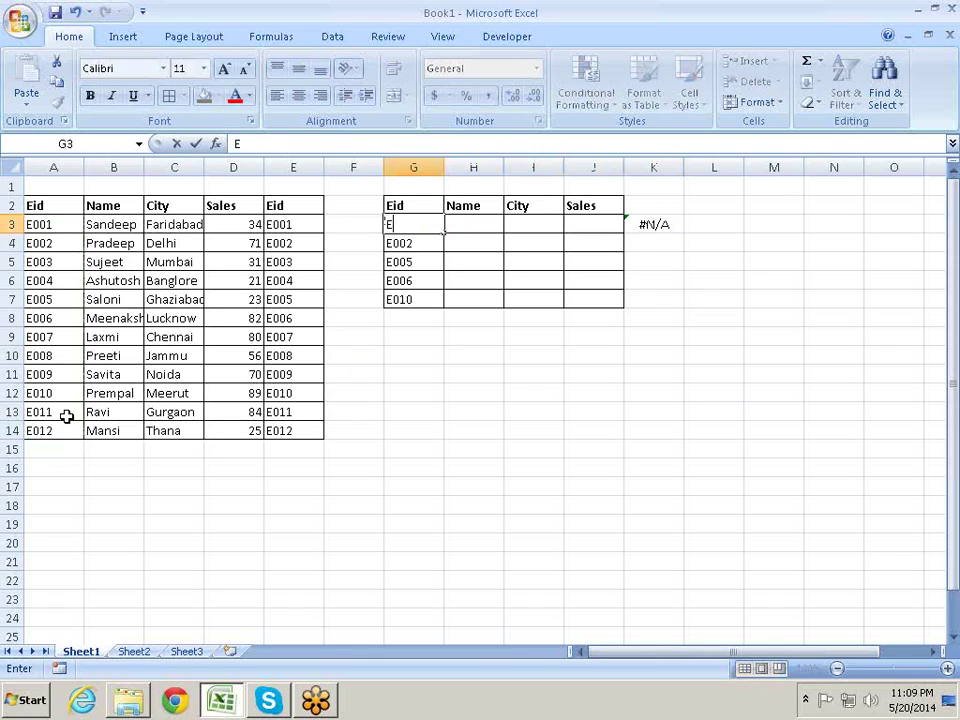
pyautogui.write('001')
pyautogui.press('Return')
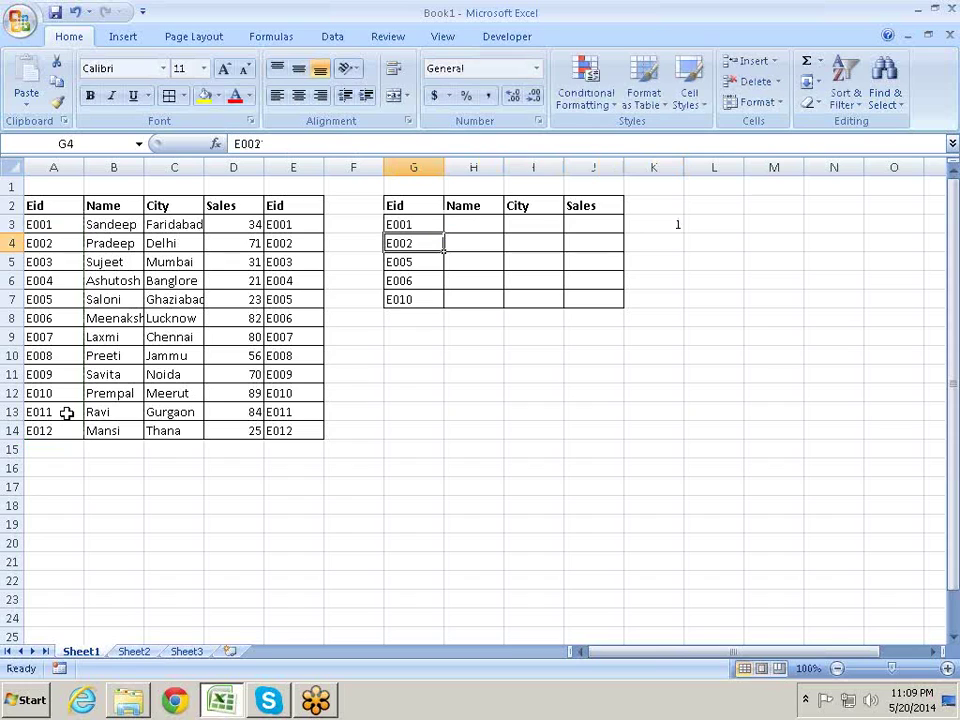
pyautogui.press('Up')
pyautogui.press('Right')
pyautogui.press('Right')
pyautogui.press('Right')
pyautogui.press('Right')
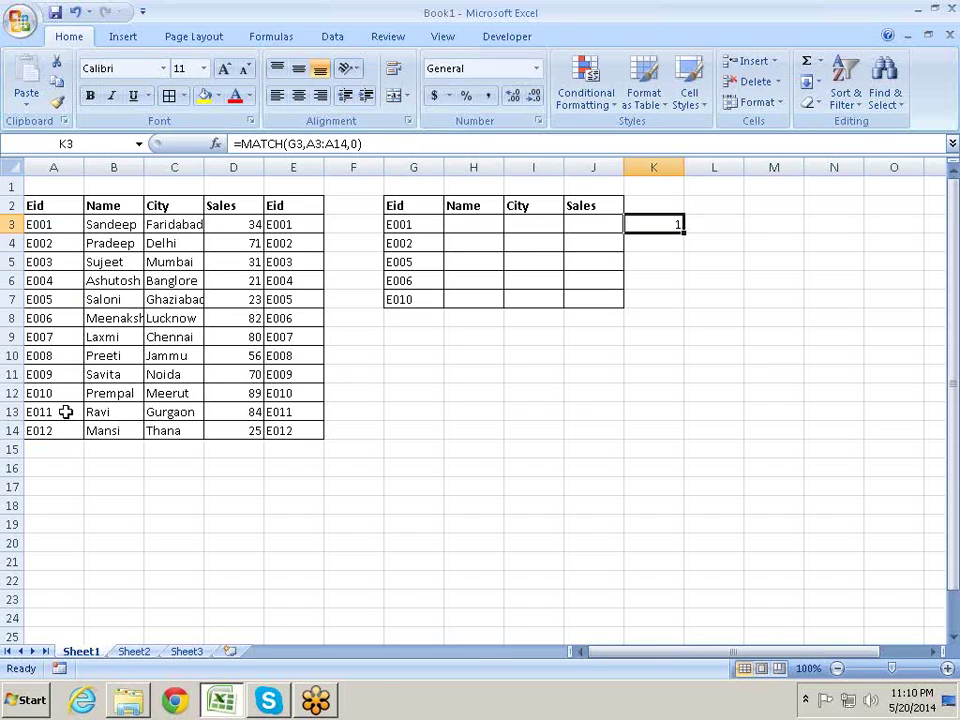
pyautogui.press('F1')
pyautogui.hotkey('alt', 'F4')
# - Edit K3 to read =MATCH($G3,$A$3:$A$14,0)
pyautogui.press('F2')
pyautogui.press('Left')
pyautogui.press('Left')
pyautogui.press('Left')
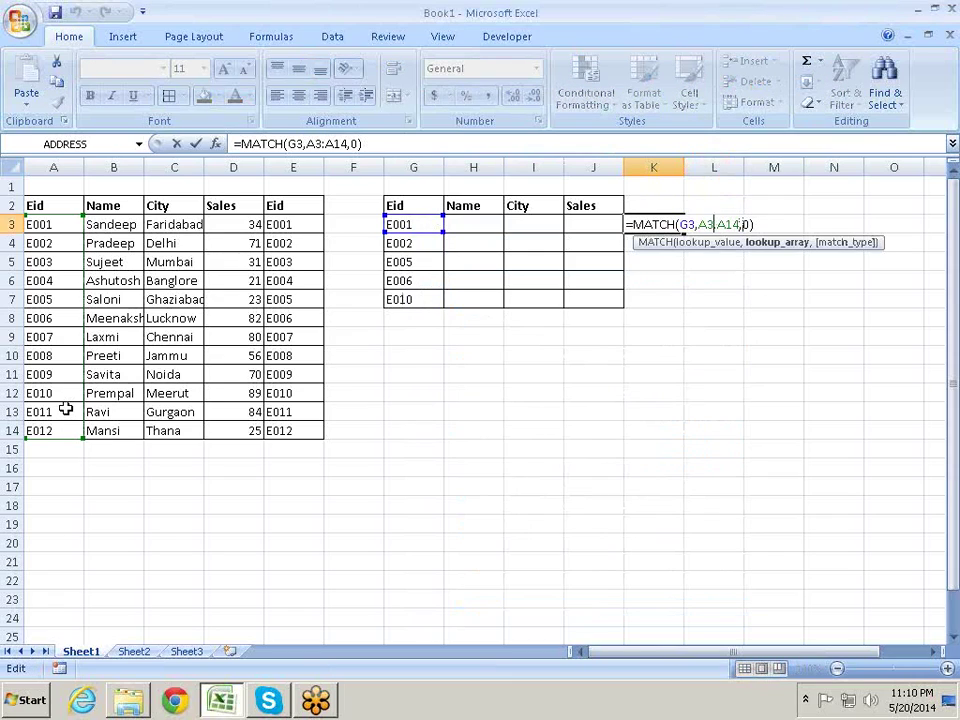
pyautogui.press('Left')
pyautogui.press('Left')
pyautogui.press('Left')
pyautogui.write('$')
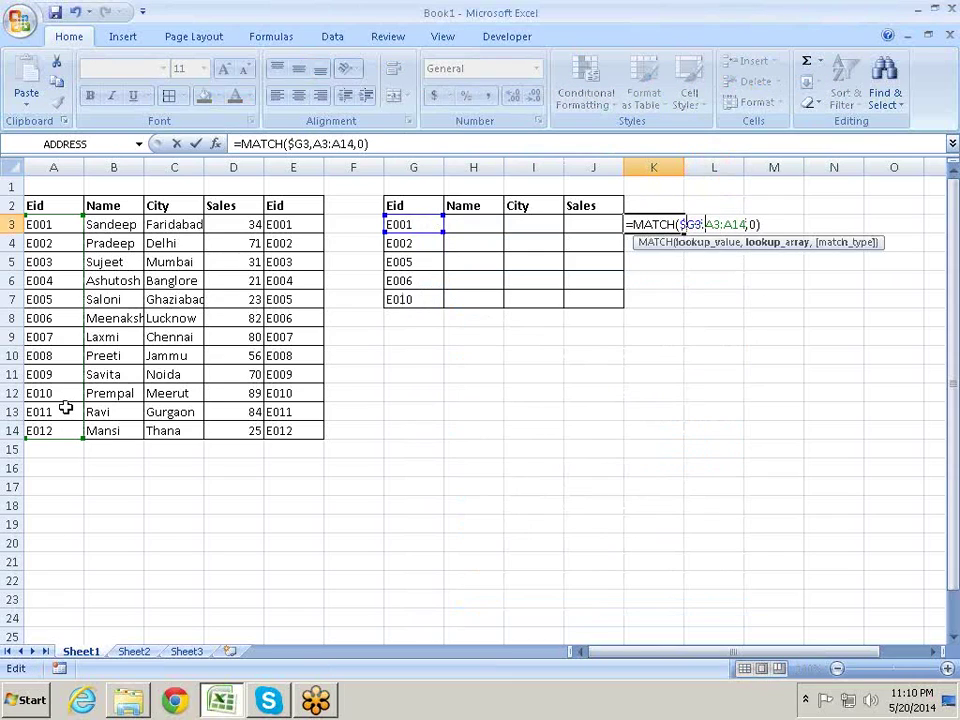
pyautogui.hotkey('shift', 'Right')
pyautogui.hotkey('shift', 'Right')
pyautogui.hotkey('shift', 'Right')
pyautogui.hotkey('shift', 'Right')
pyautogui.hotkey('shift', 'Right')
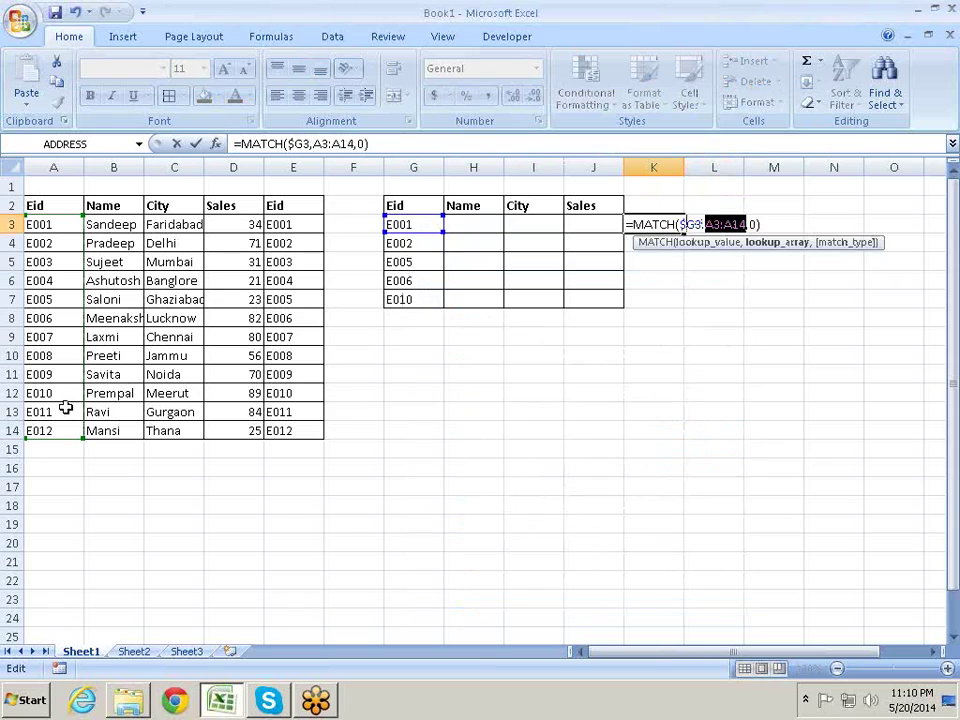
pyautogui.press('F4')
pyautogui.press('Return')
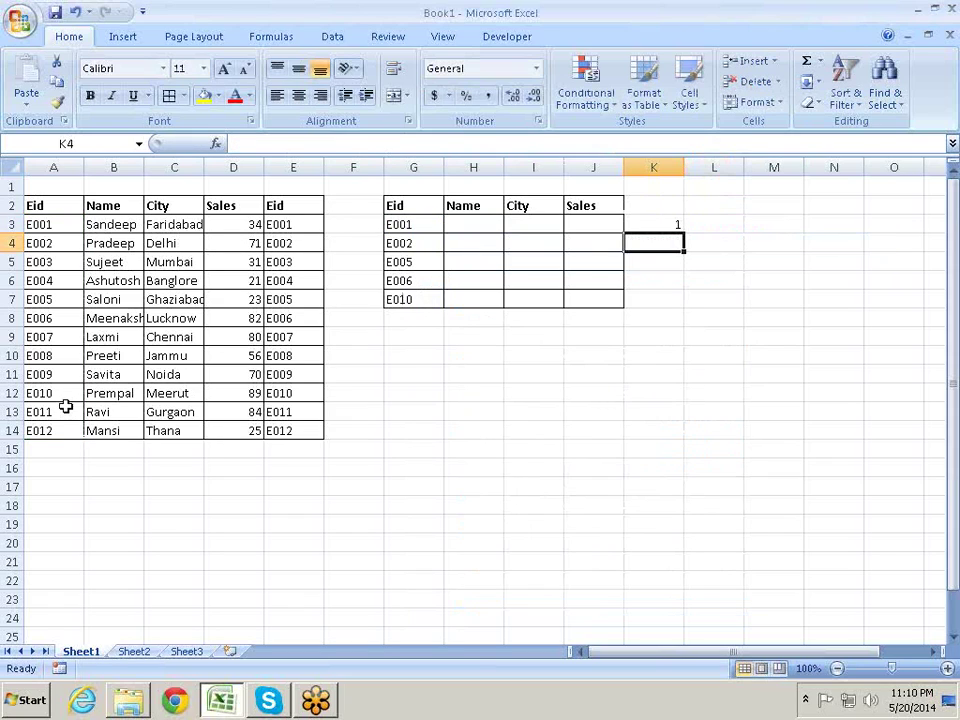
# - Fill the MATCH formula down to K7, giving positions 1, 2, 5, 6 and 10
pyautogui.click(664, 226)
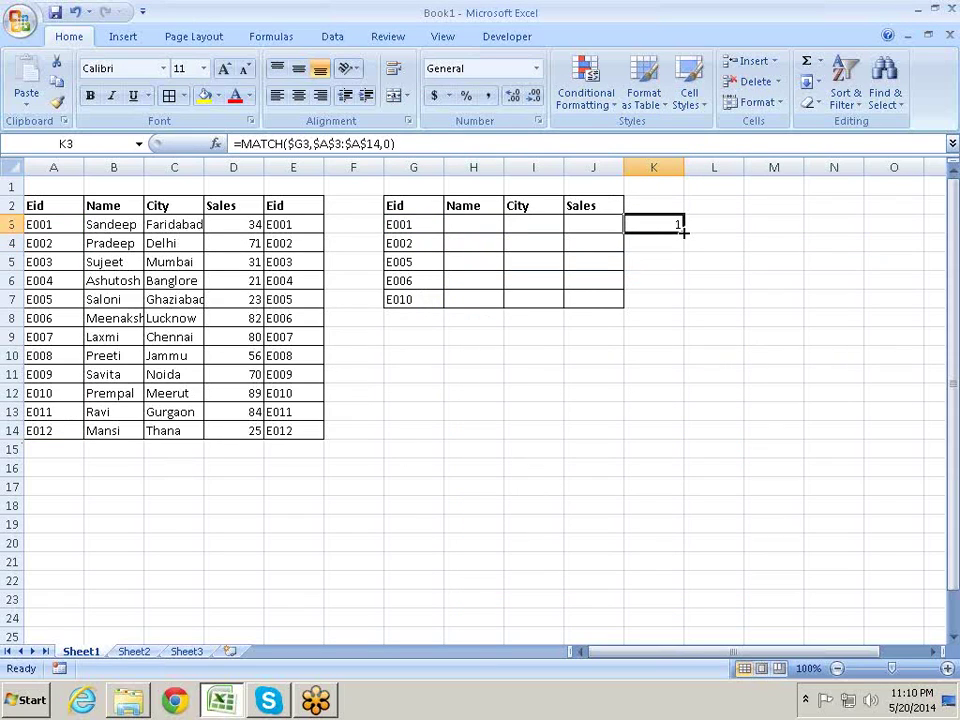
pyautogui.moveTo(682, 232); pyautogui.dragTo(690, 317)
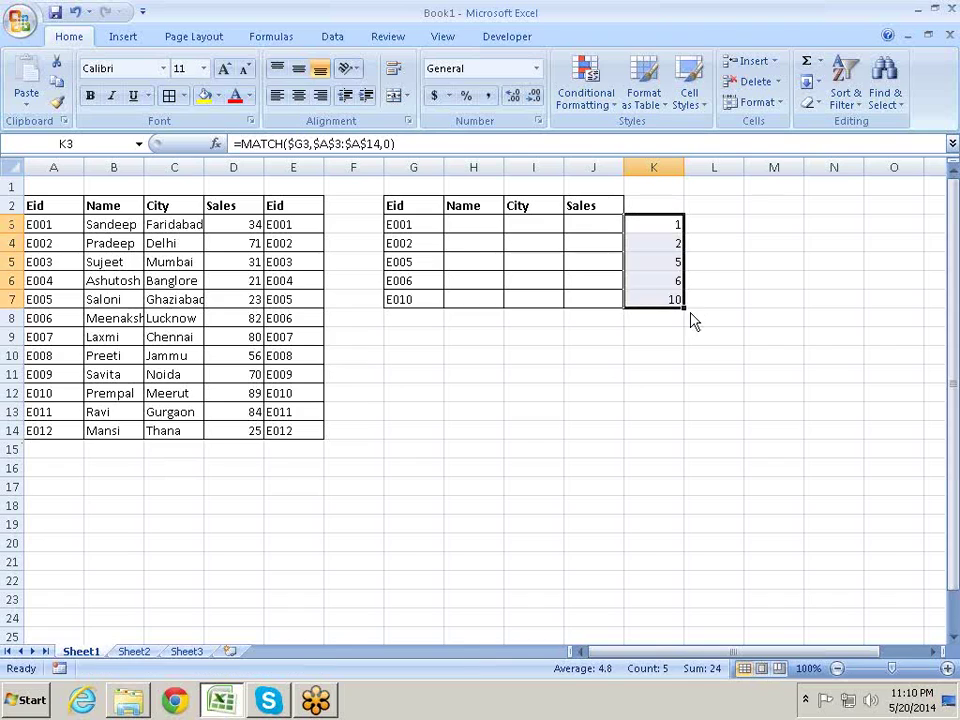
pyautogui.click(673, 242)
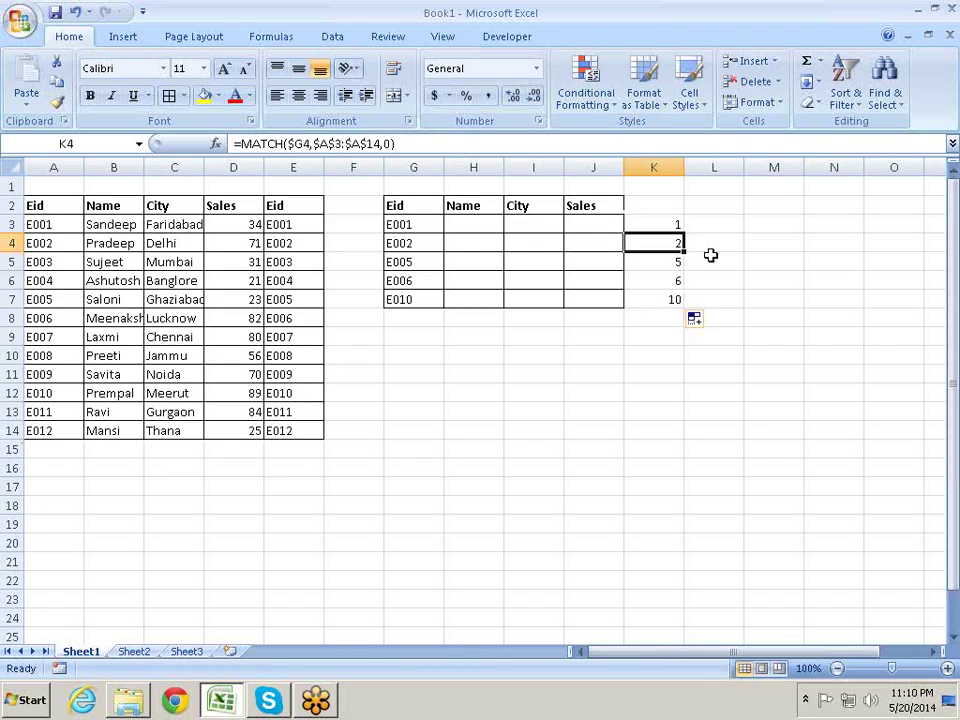
pyautogui.press('F2')
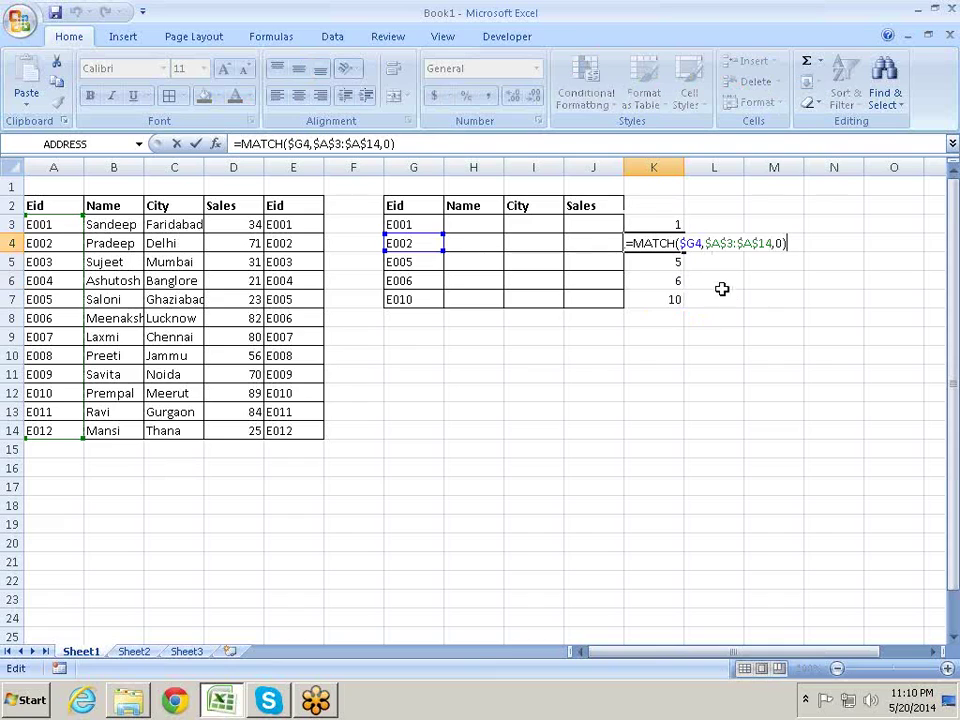
pyautogui.press('Escape')
# - Start a demonstration formula =L9 in J11
pyautogui.click(598, 370)
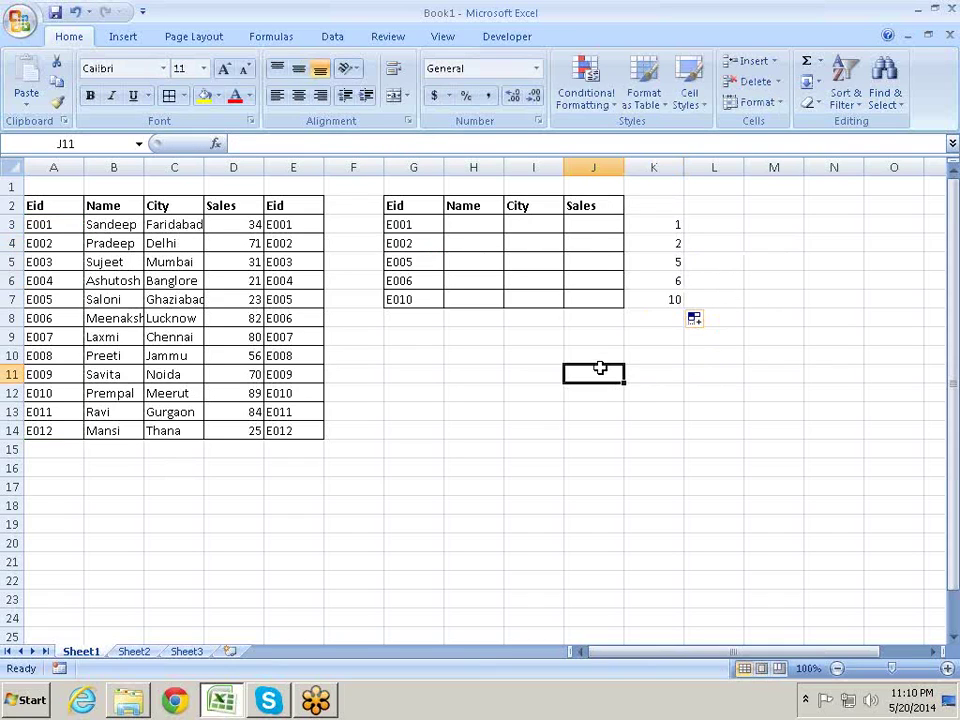
pyautogui.write('=')
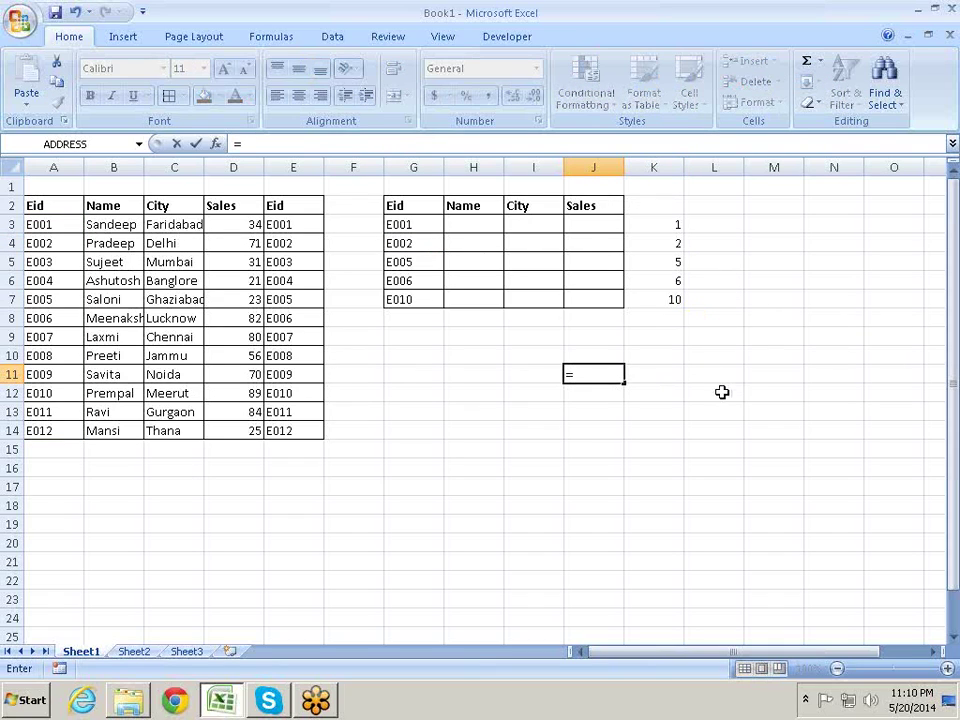
pyautogui.click(720, 338)
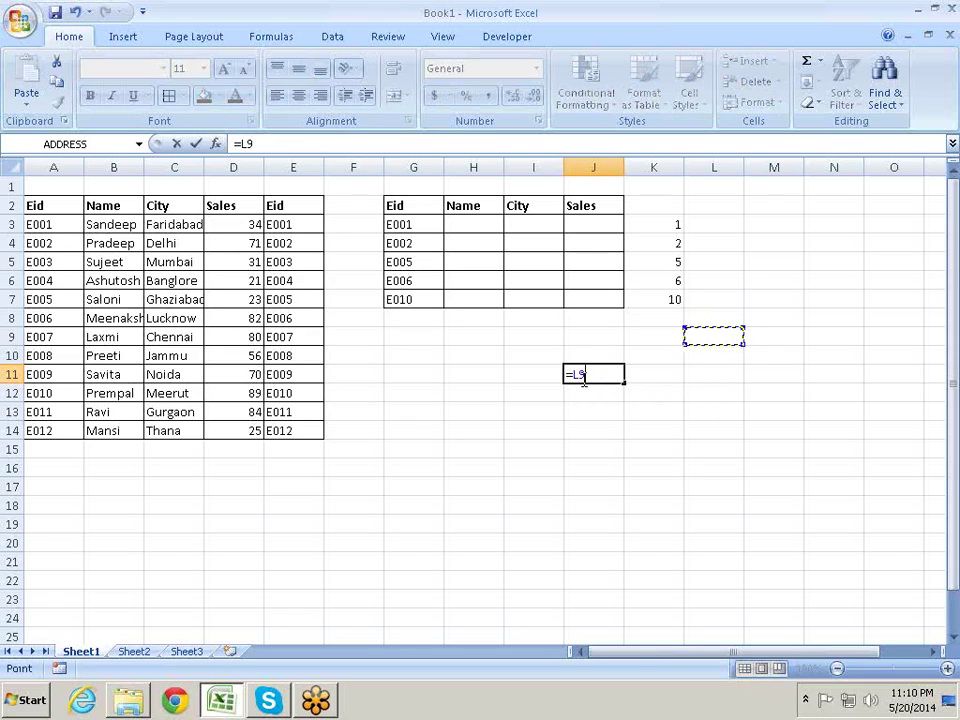
pyautogui.moveTo(589, 378); pyautogui.dragTo(577, 378)
# - Cycle the L9 reference through $L$9, L$9 and $L9, then discard the entry
pyautogui.press('F2')
pyautogui.press('F4')
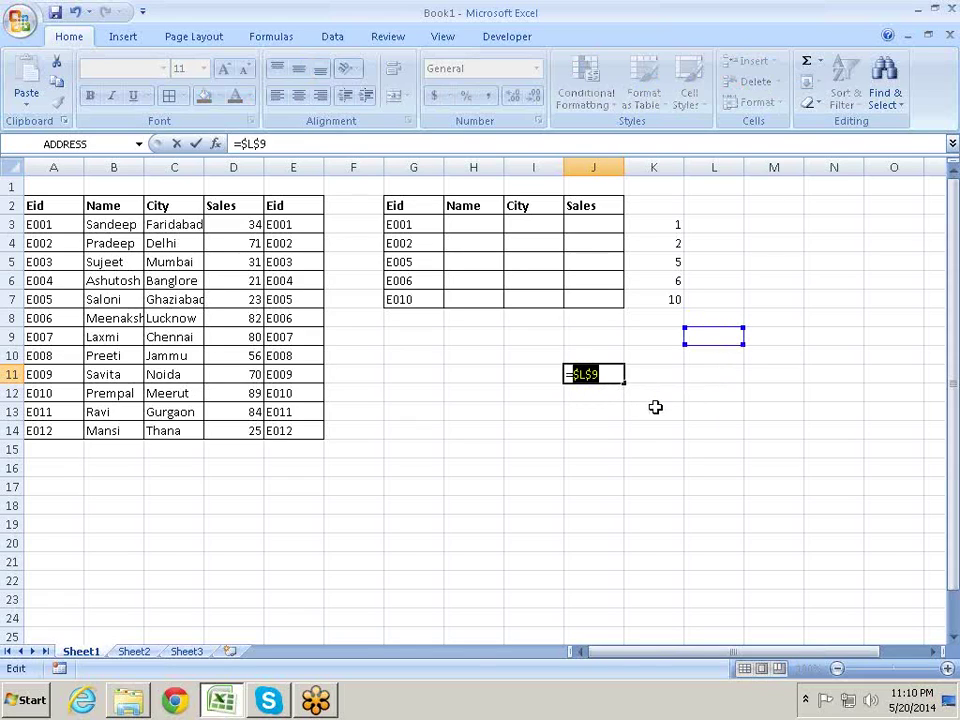
pyautogui.press('F4')
pyautogui.press('F4')
pyautogui.press('F4')
pyautogui.press('F4')
pyautogui.press('F4')
pyautogui.press('F4')
pyautogui.press('F4')
pyautogui.press('F4')
pyautogui.press('F4')
pyautogui.press('F4')
pyautogui.press('F4')
pyautogui.press('F4')
pyautogui.press('F4')
pyautogui.press('F4')
pyautogui.press('F4')
pyautogui.press('F4')
pyautogui.press('F4')
pyautogui.press('F4')
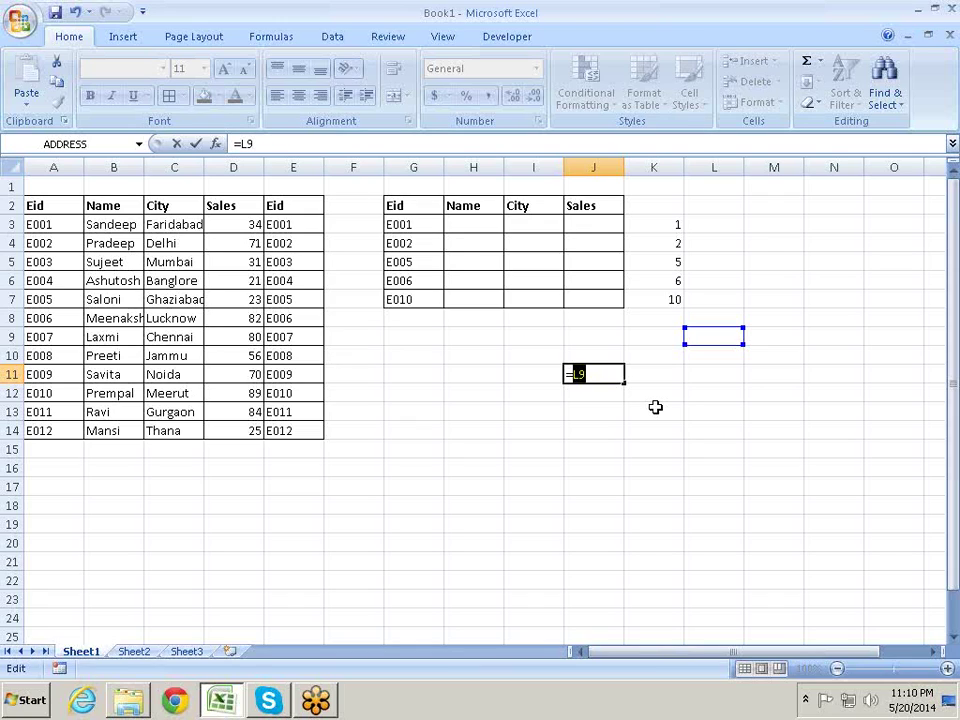
pyautogui.press('F4')
pyautogui.press('F4')
pyautogui.press('F4')
pyautogui.press('F4')
pyautogui.press('F4')
pyautogui.press('F4')
pyautogui.press('F4')
pyautogui.press('F4')
pyautogui.press('F4')
pyautogui.press('Escape')
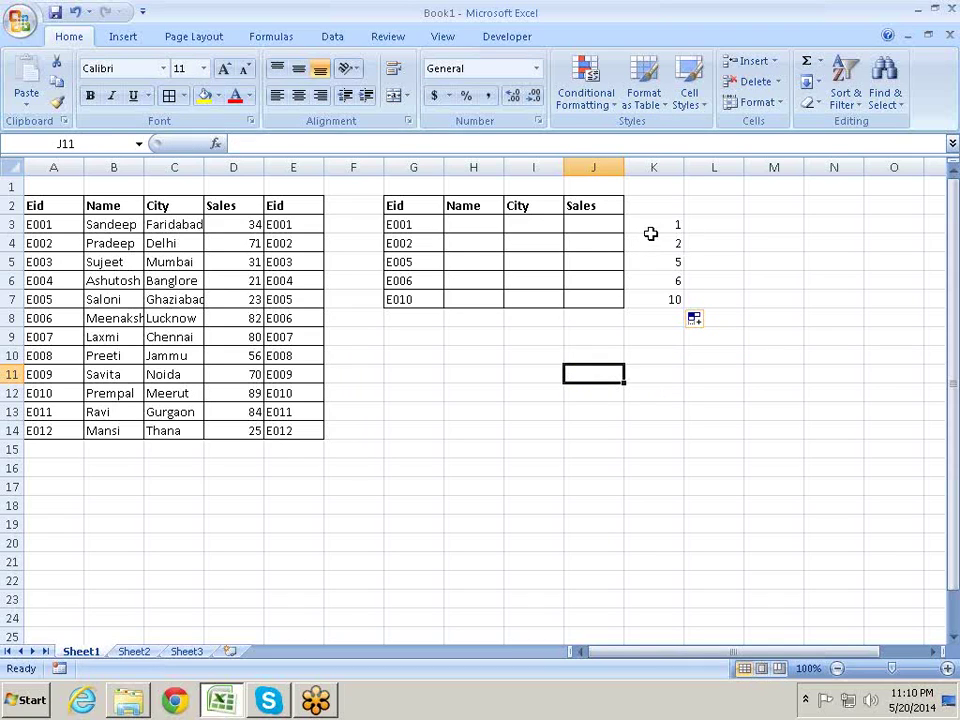
pyautogui.moveTo(650, 233); pyautogui.dragTo(652, 245)
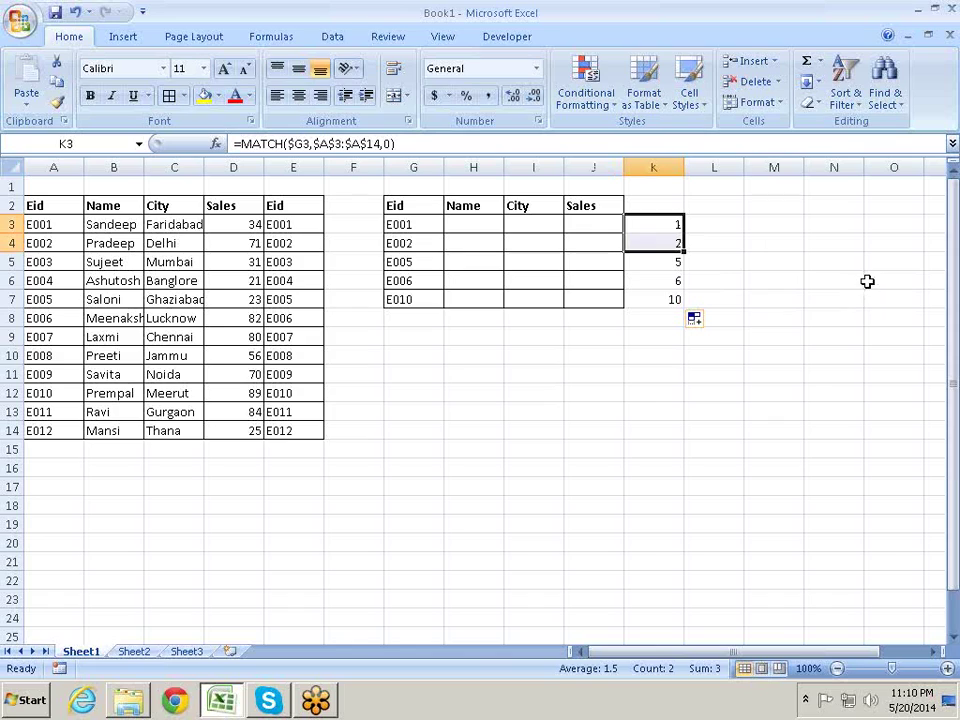
pyautogui.hotkey('shift', 'Up')
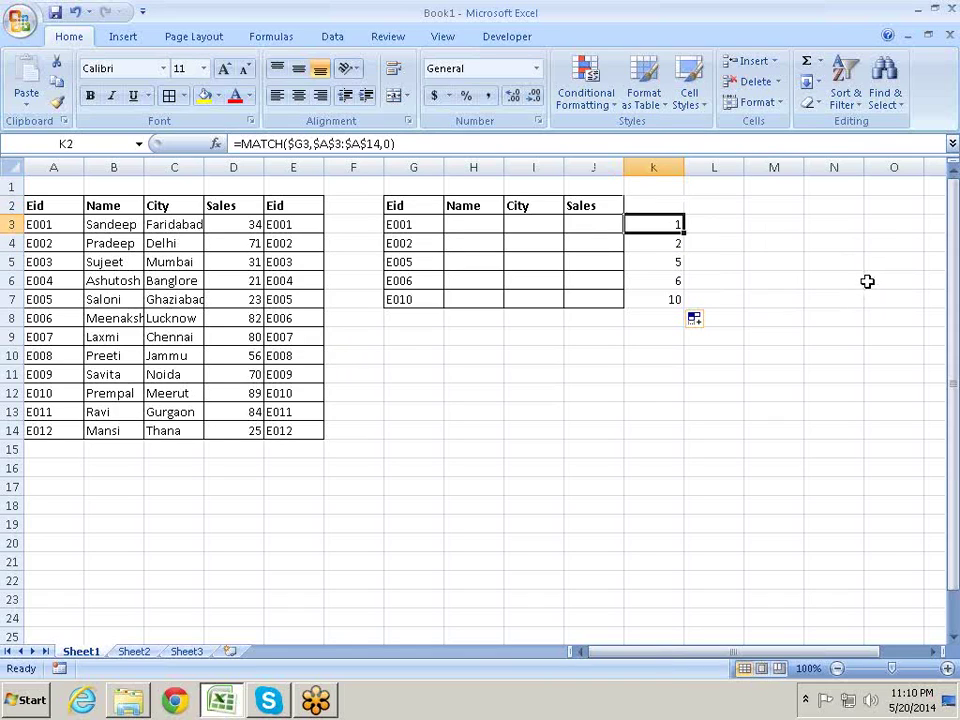
pyautogui.press('Down')
pyautogui.press('Down')
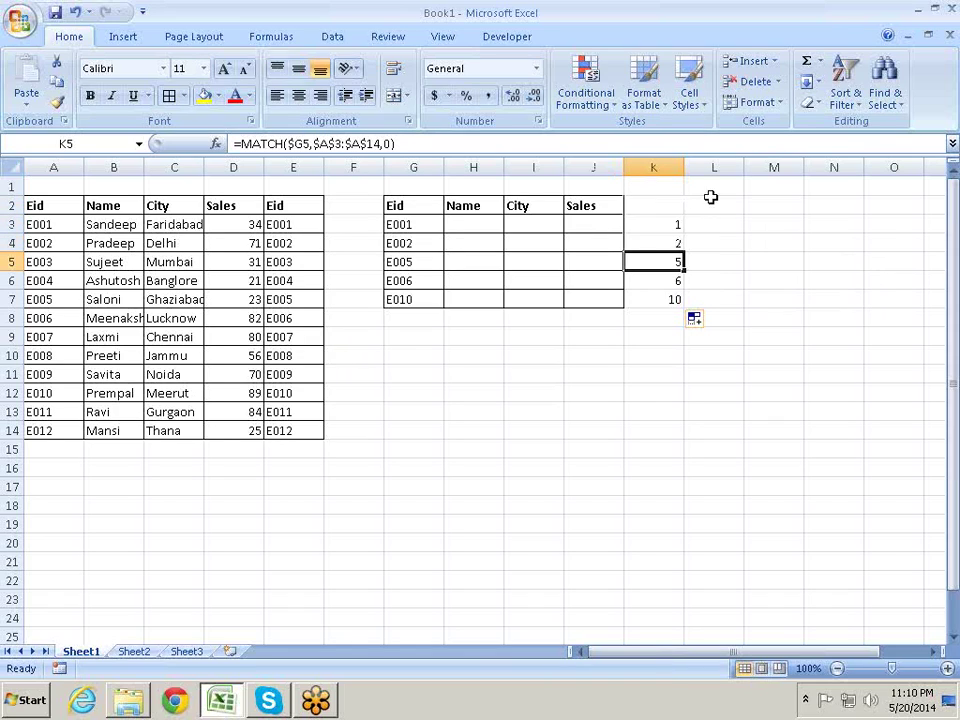
pyautogui.click(674, 229)
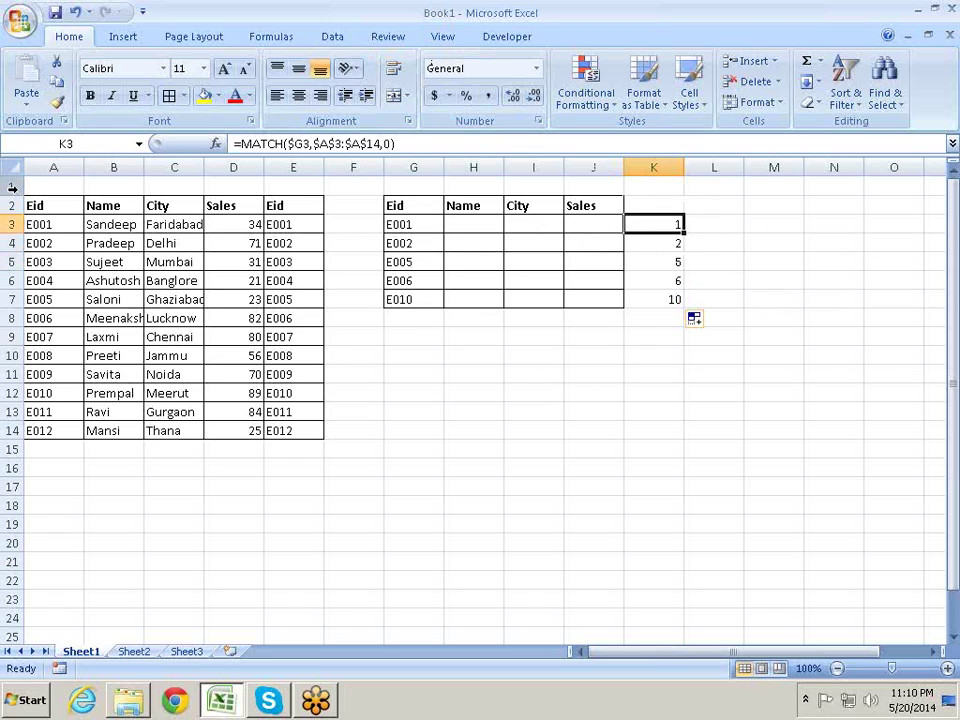
pyautogui.press('F2')
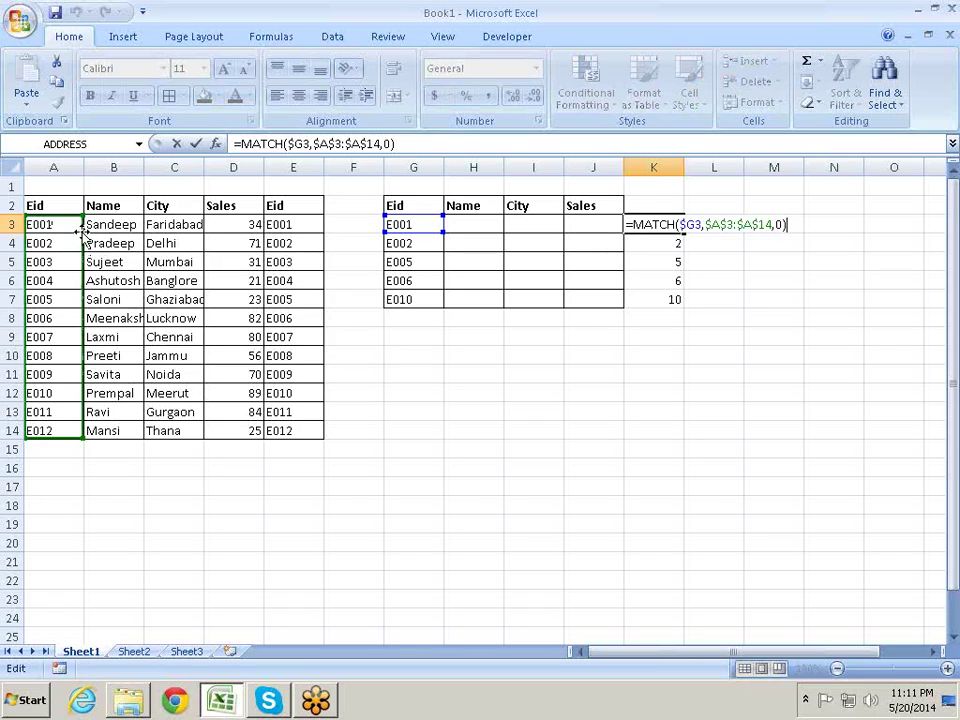
pyautogui.press('Return')
pyautogui.press('Up')
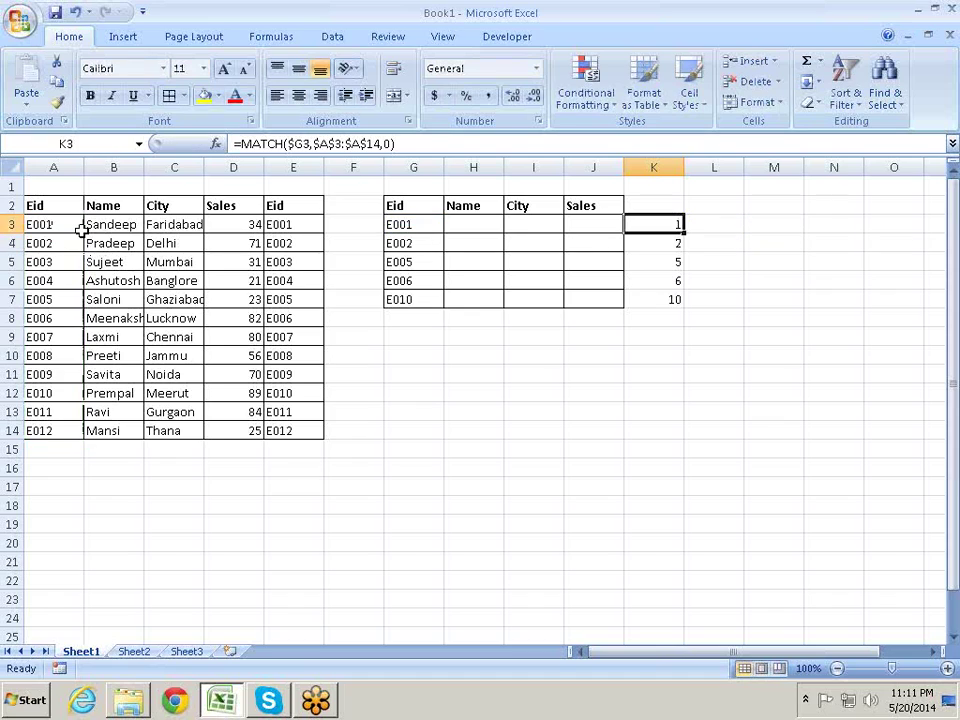
pyautogui.click(675, 243)
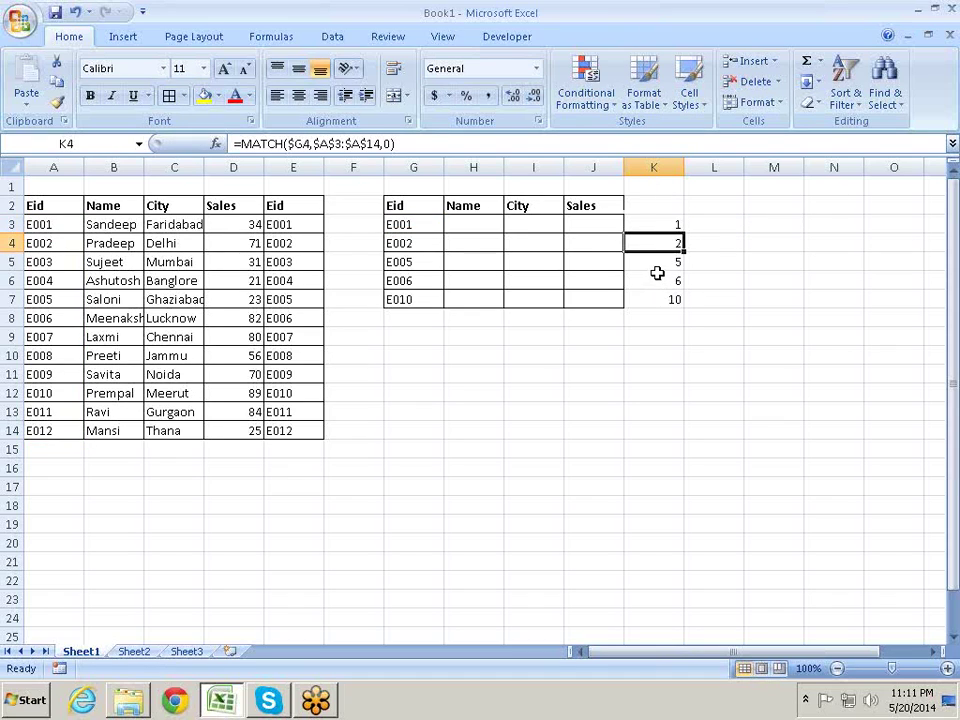
pyautogui.click(655, 266)
pyautogui.click(437, 265)
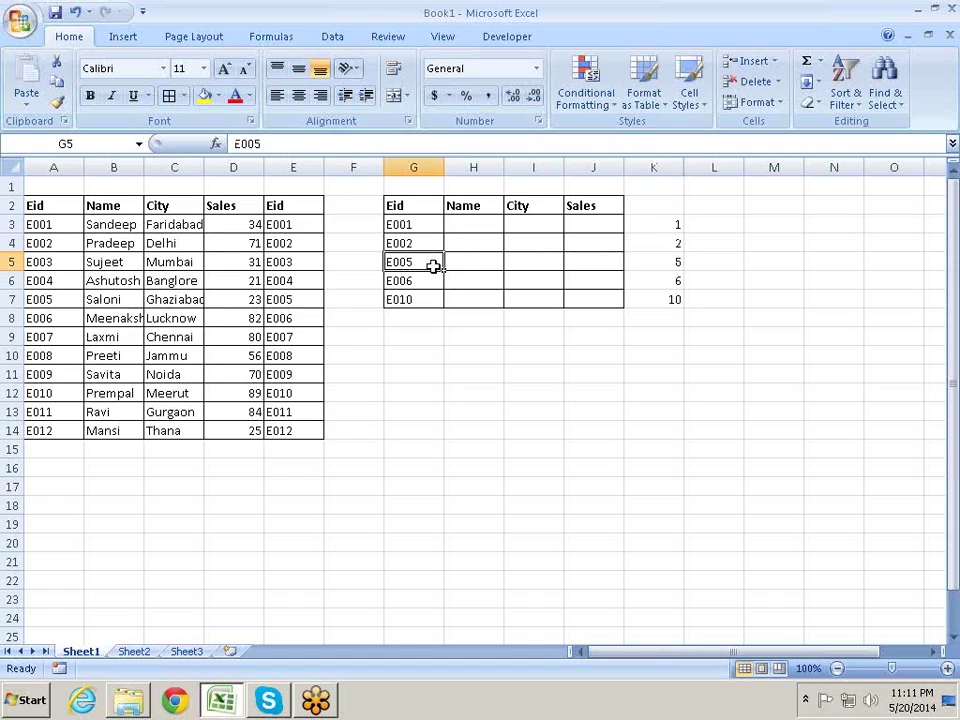
pyautogui.click(678, 266)
pyautogui.click(675, 300)
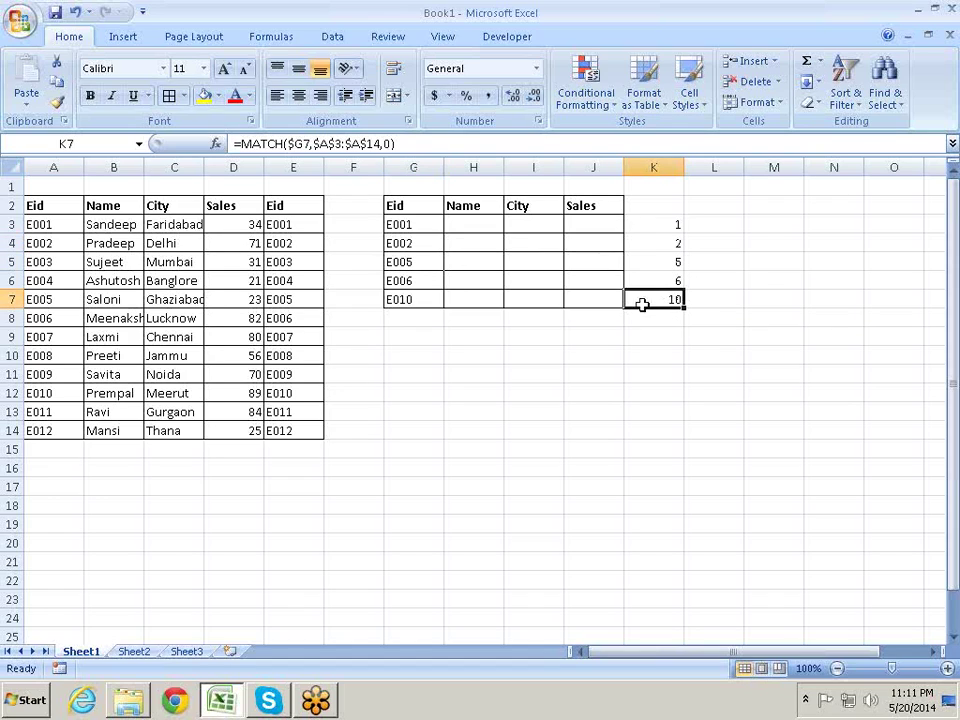
pyautogui.click(733, 224)
# - Enter =INDEX(A3:A14,K3) in L3 so it returns E001
pyautogui.write('=')
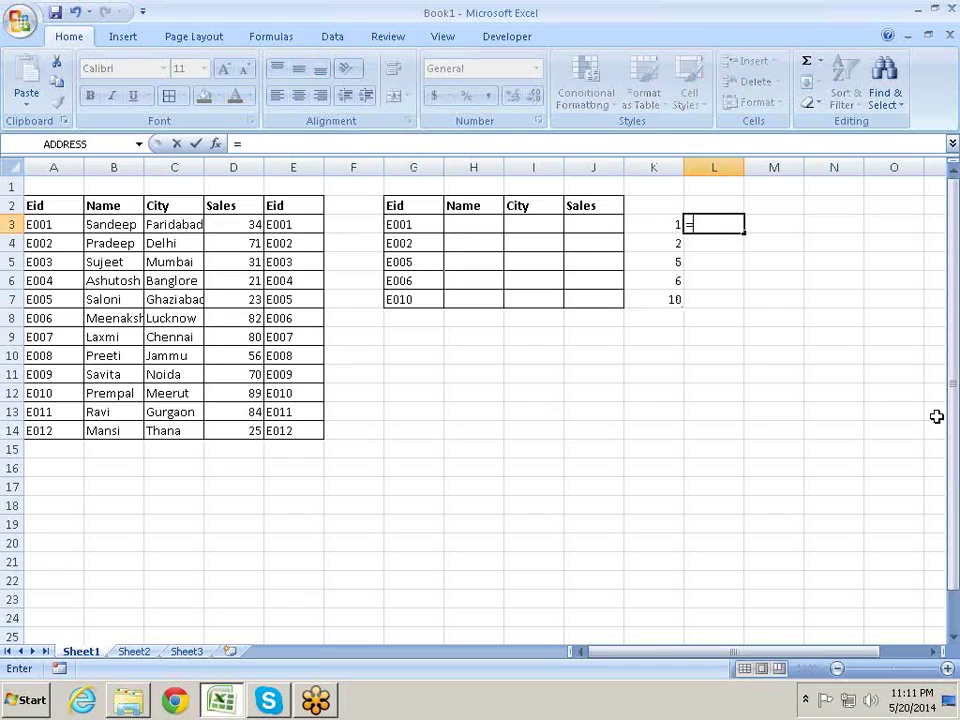
pyautogui.write('ind')
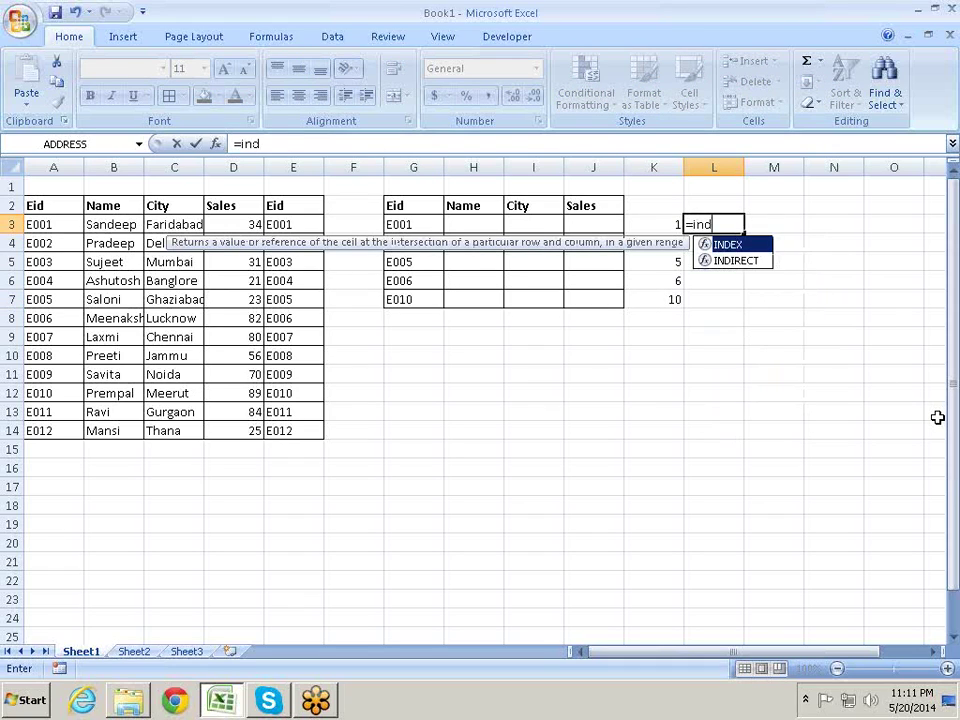
pyautogui.press('Tab')
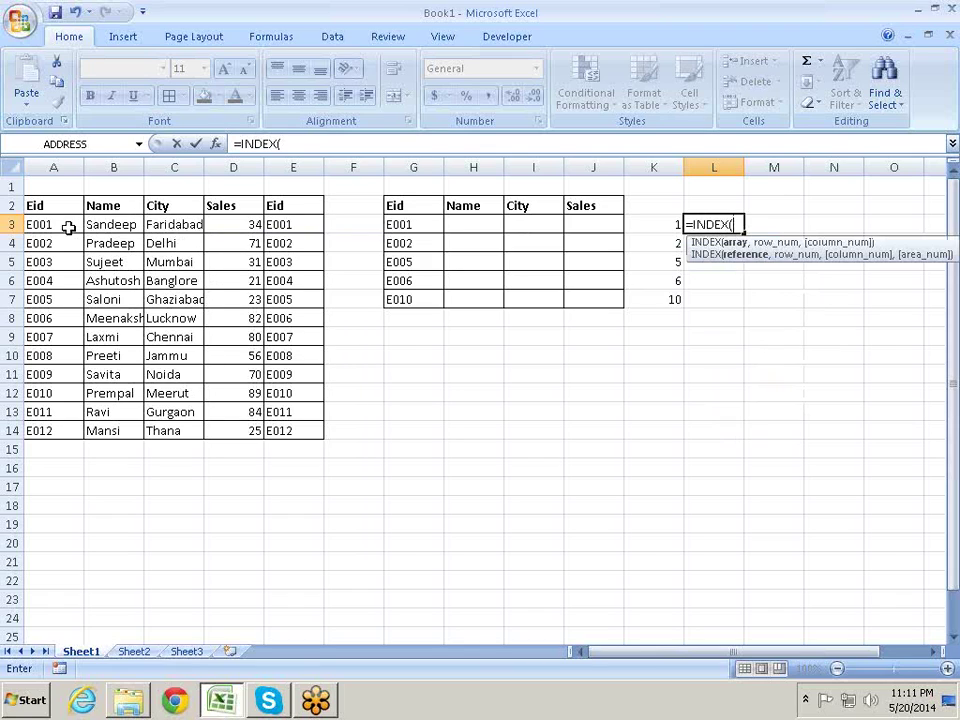
pyautogui.moveTo(68, 228); pyautogui.dragTo(70, 435)
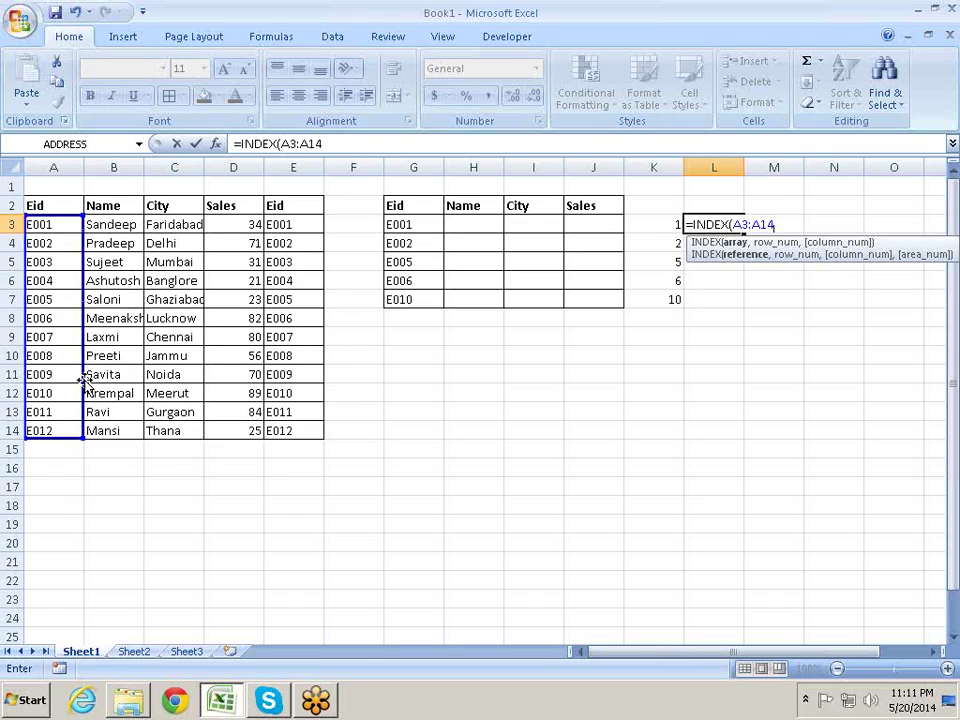
pyautogui.write(',')
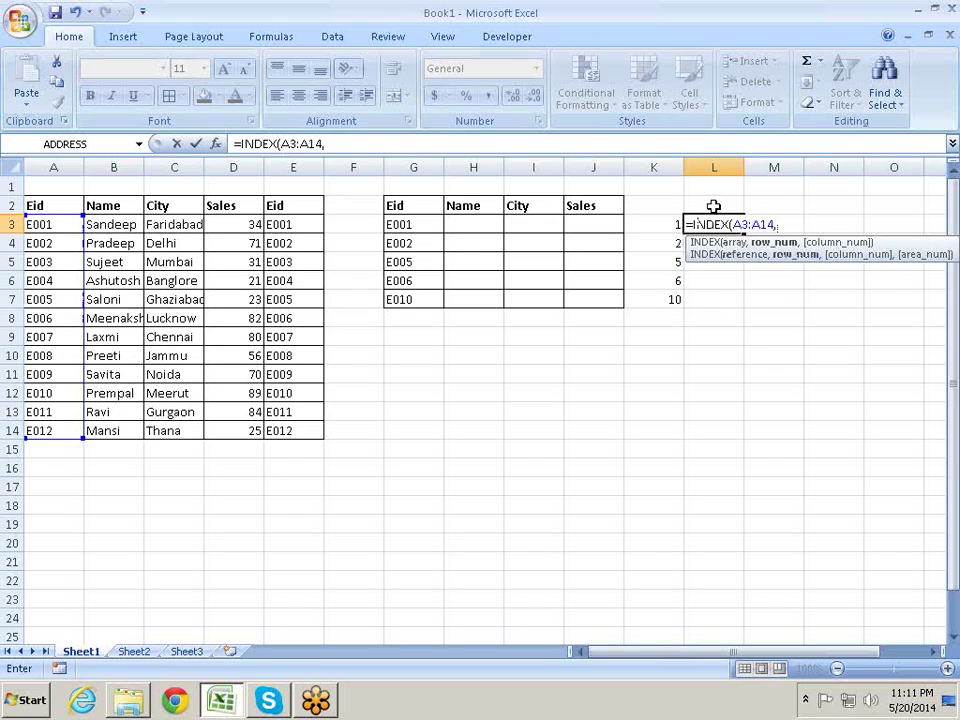
pyautogui.click(659, 227)
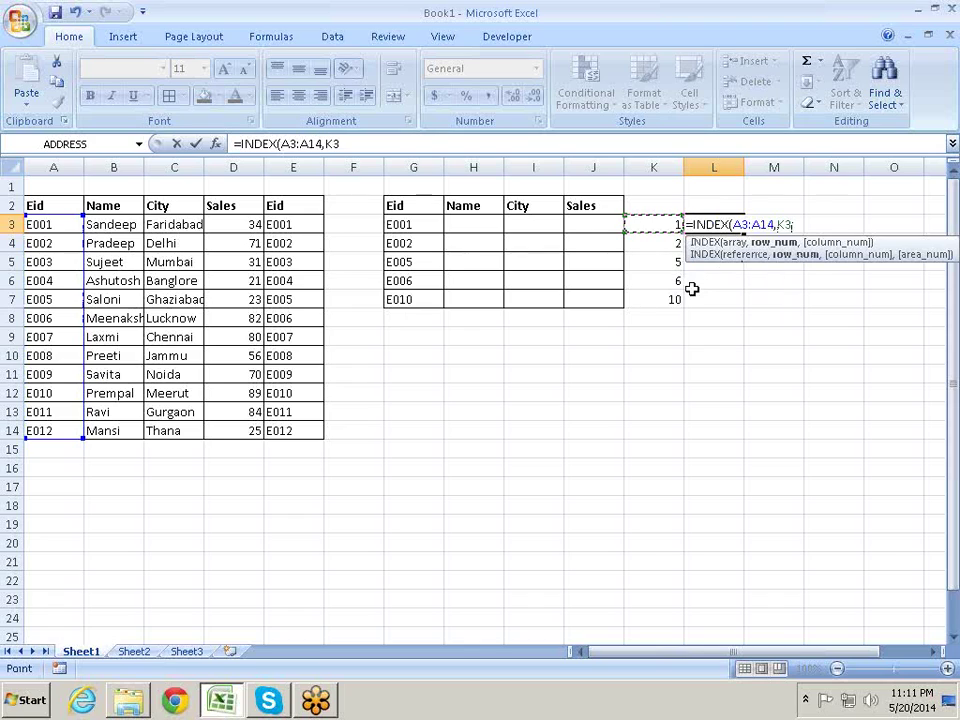
pyautogui.write(')')
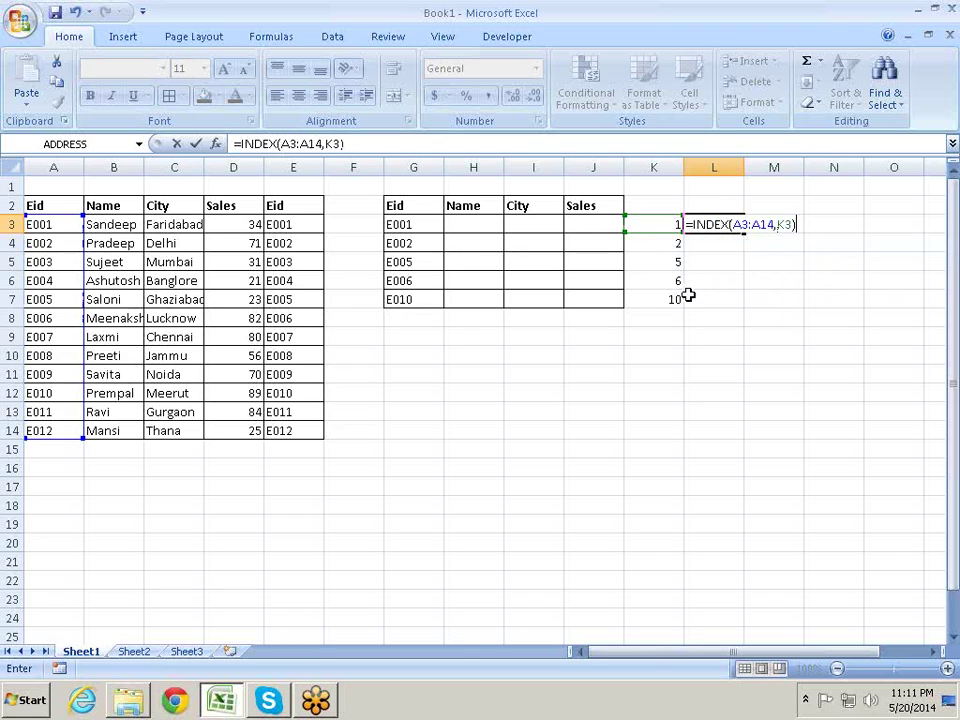
pyautogui.press('Return')
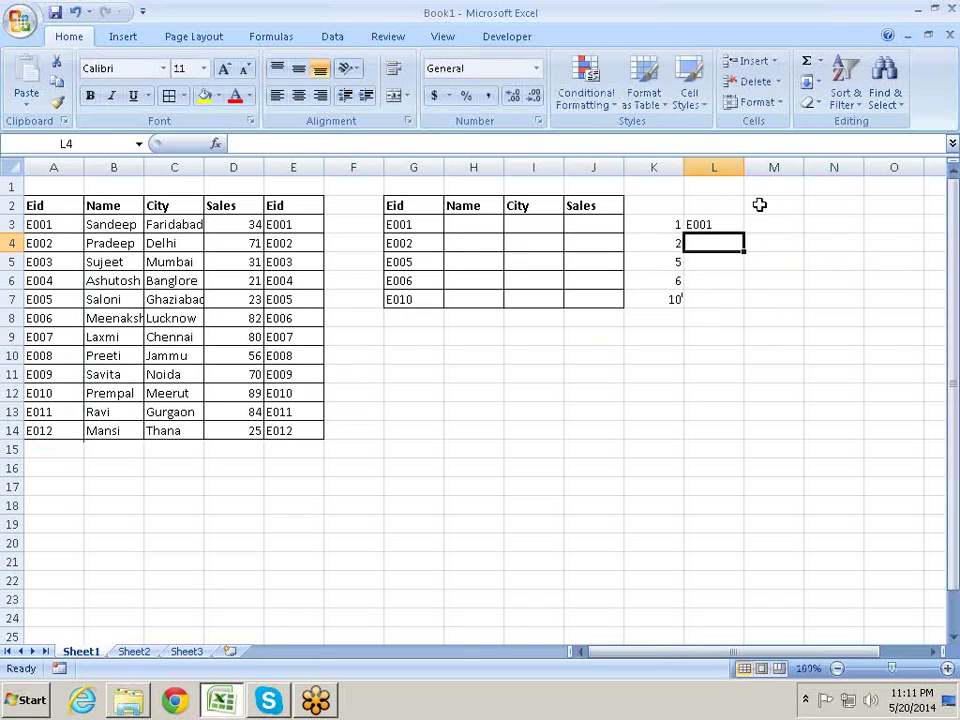
pyautogui.click(729, 224)
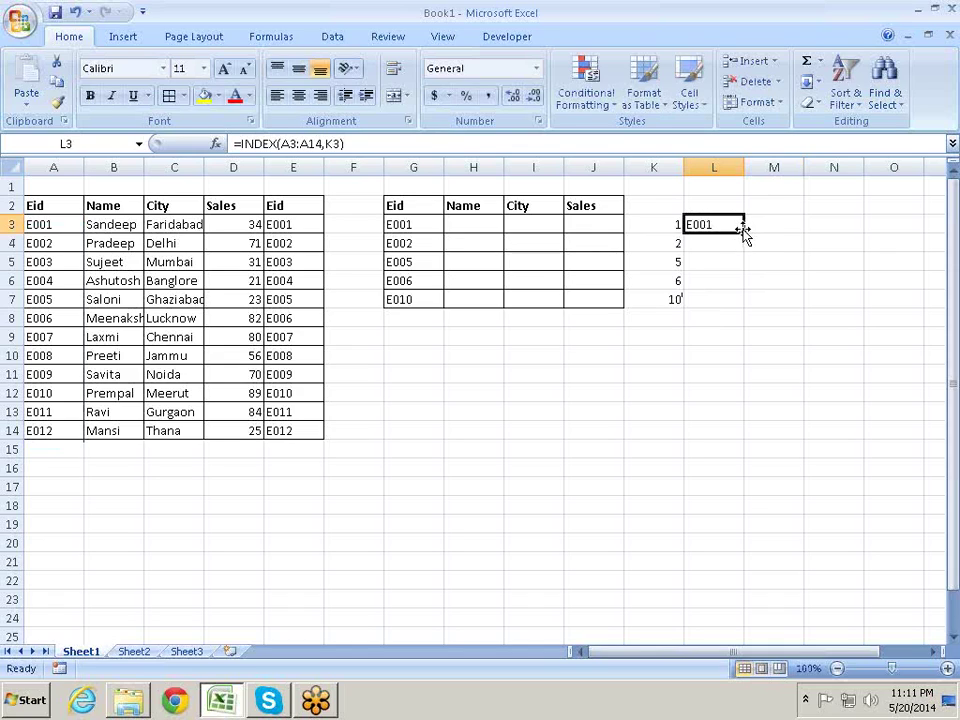
# - Lock the formula's array so L3 reads =INDEX($A$3:$A$14,$K3)
pyautogui.doubleClick(735, 224)
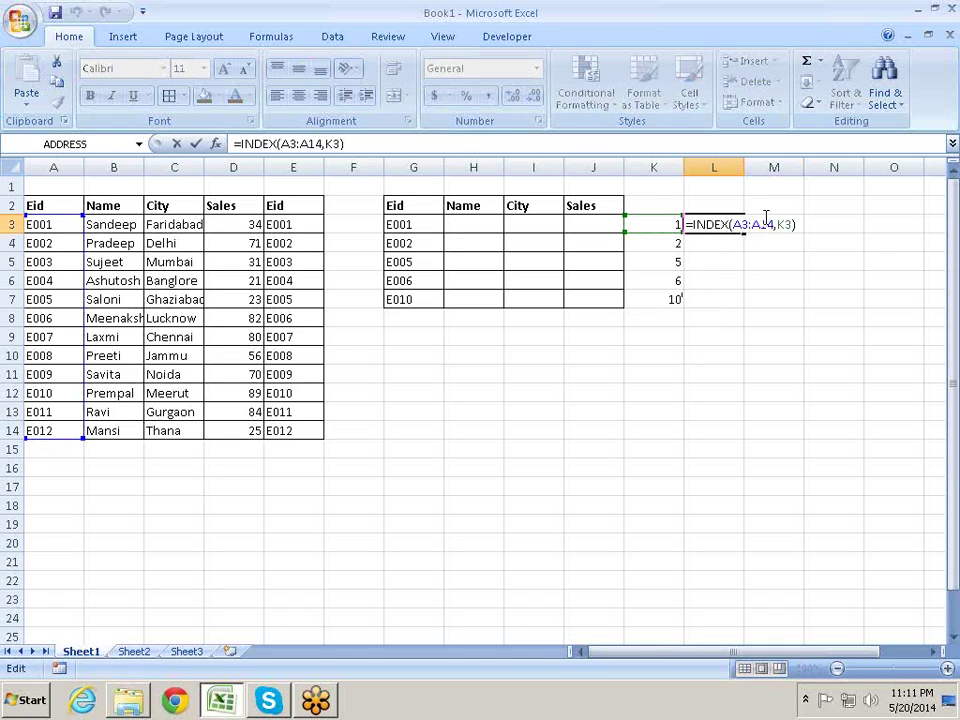
pyautogui.moveTo(766, 224); pyautogui.dragTo(734, 225)
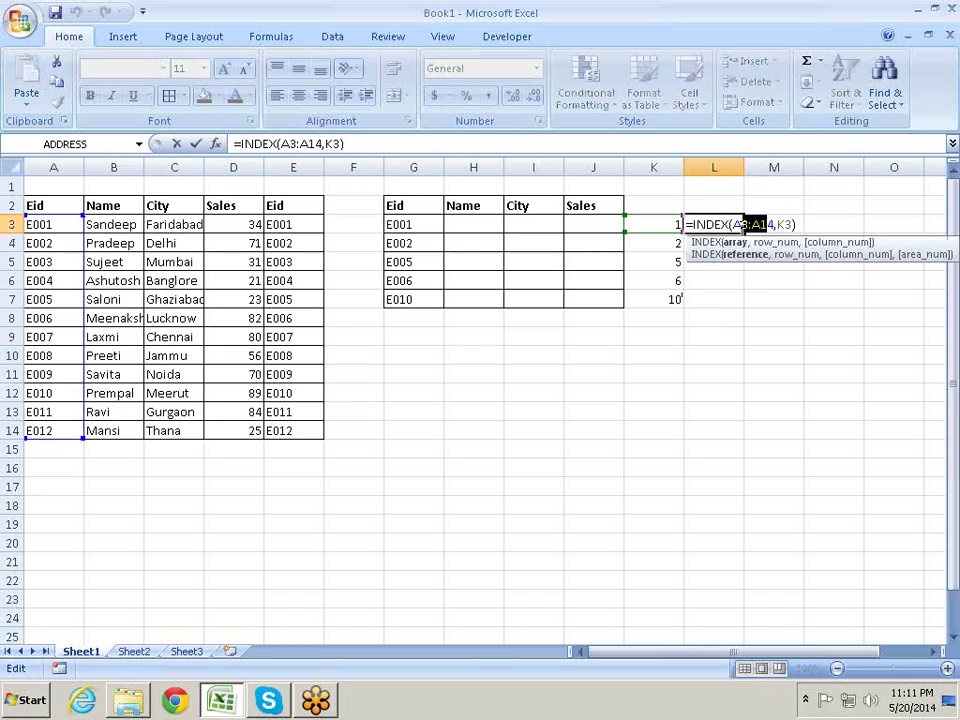
pyautogui.press('F4')
pyautogui.click(806, 226)
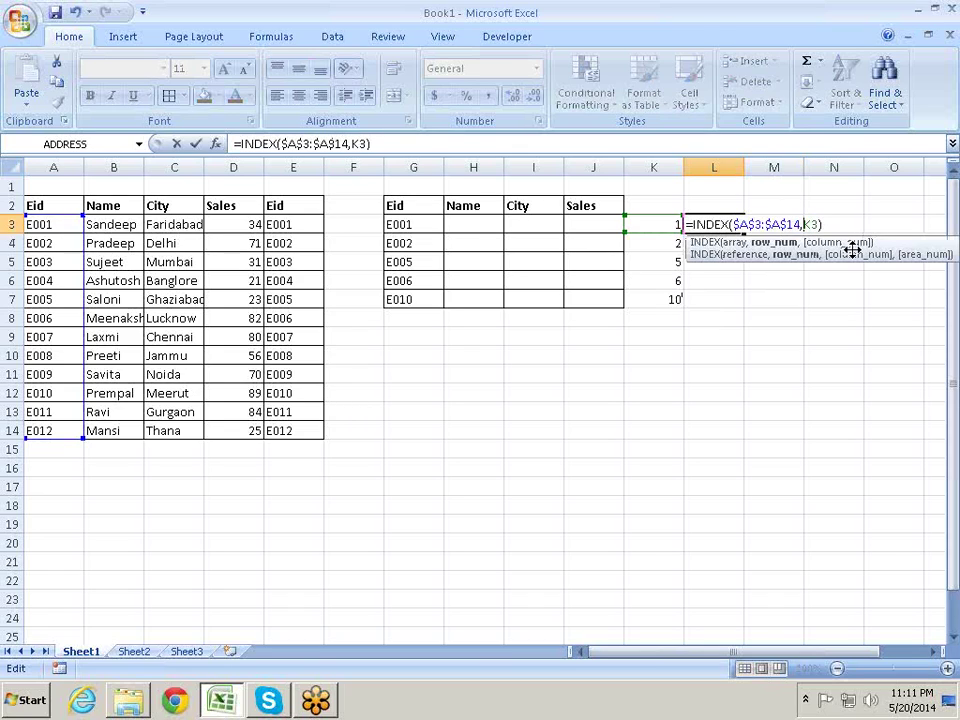
pyautogui.press('Return')
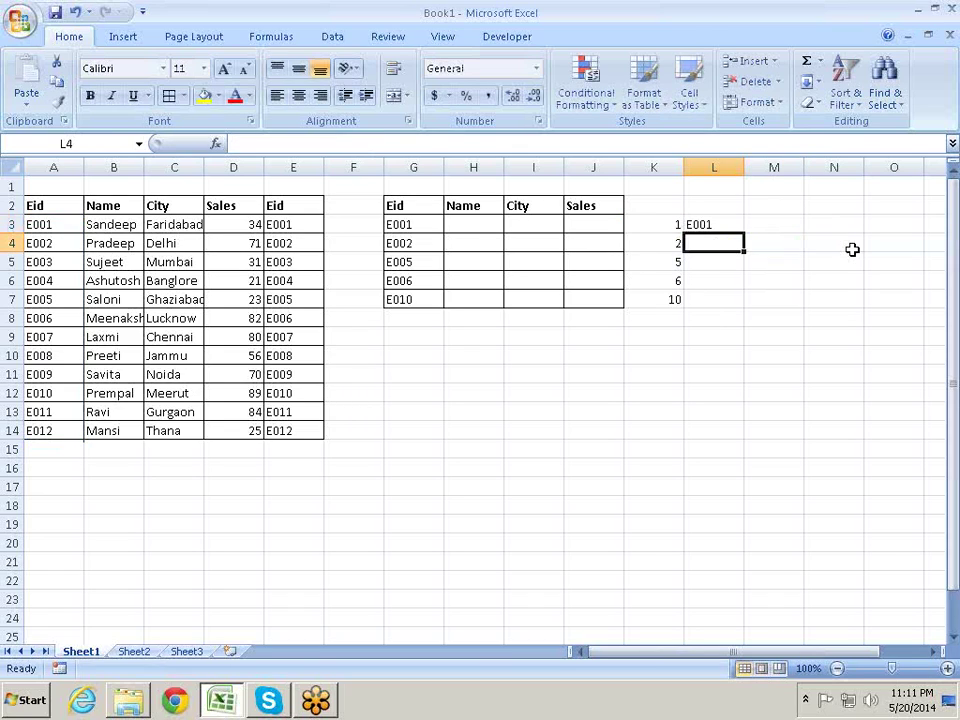
pyautogui.click(744, 228)
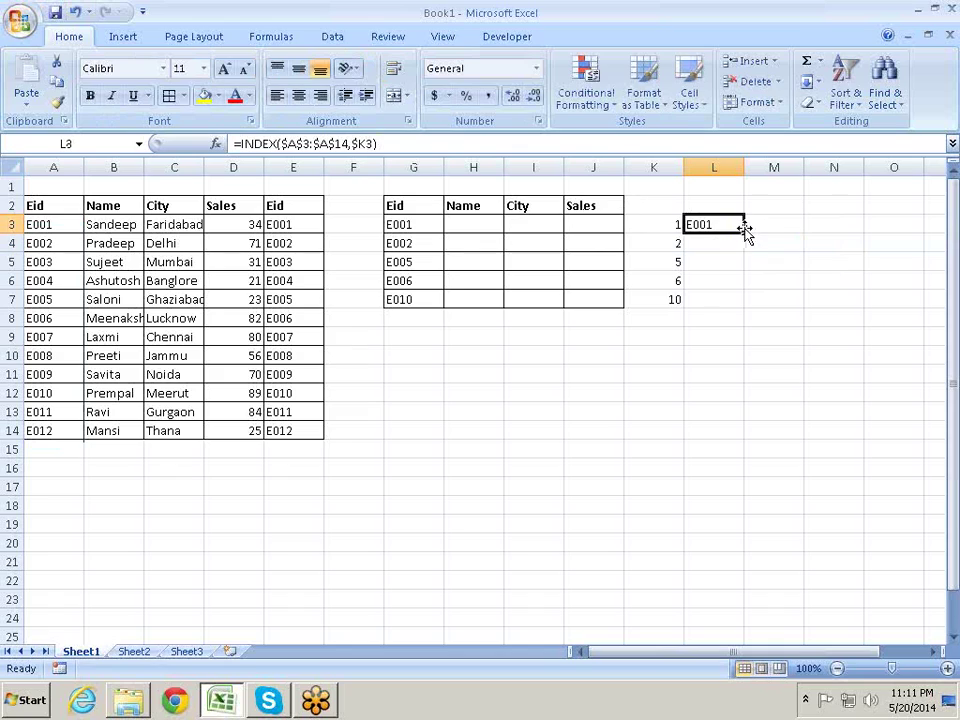
# - Fill L3's INDEX formula down to L7 for E001, E002, E005, E006, E010, then review it
pyautogui.moveTo(743, 233); pyautogui.dragTo(737, 306)
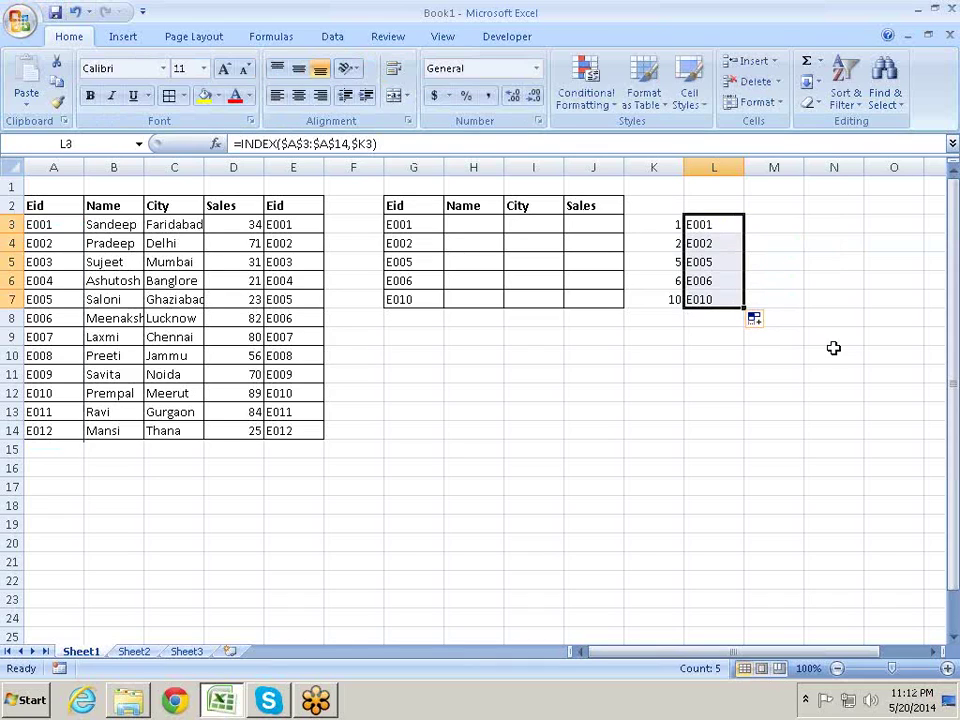
pyautogui.click(671, 230)
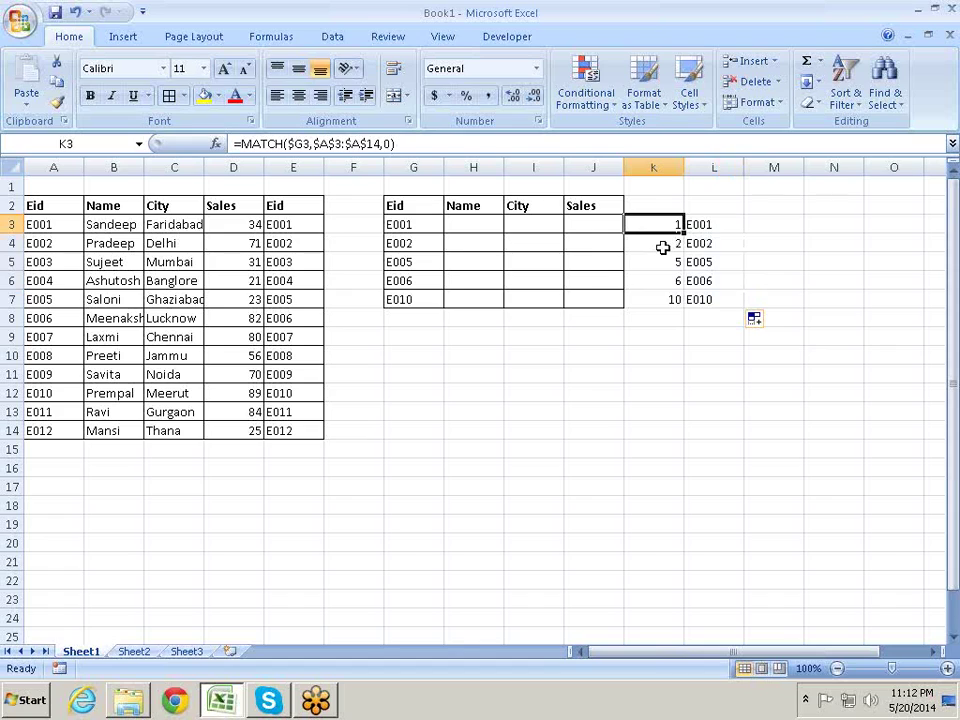
pyautogui.click(708, 227)
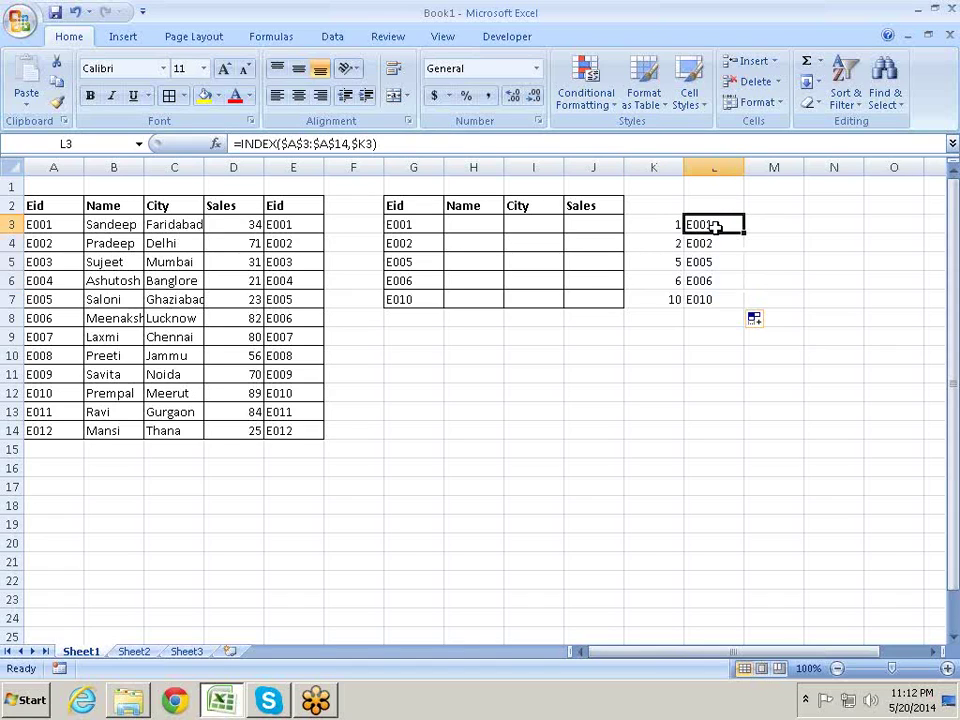
pyautogui.press('F2')
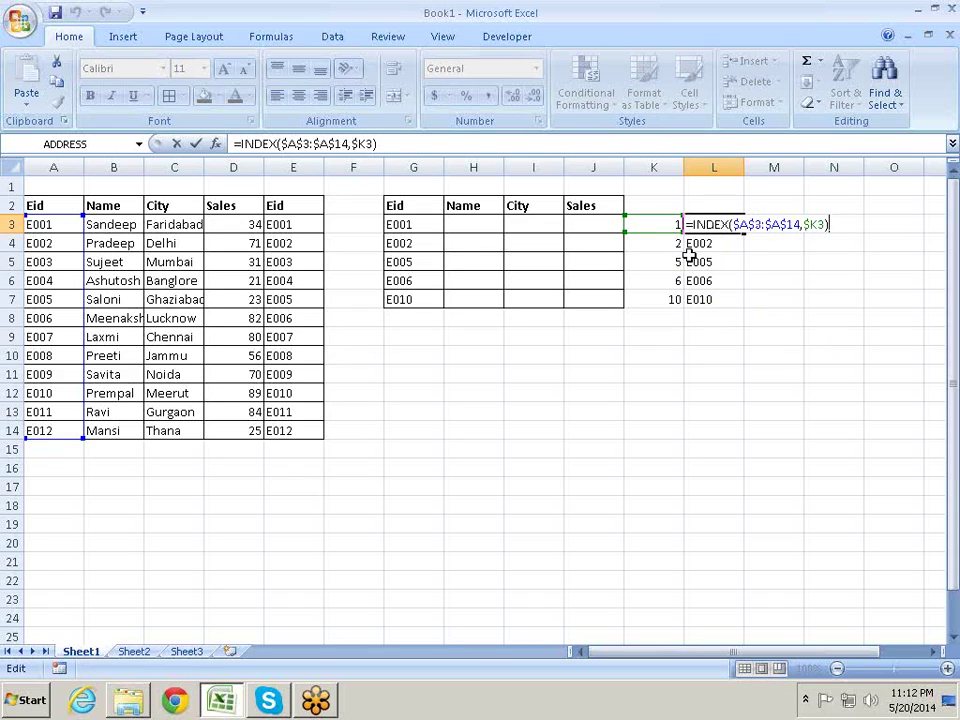
pyautogui.click(785, 224)
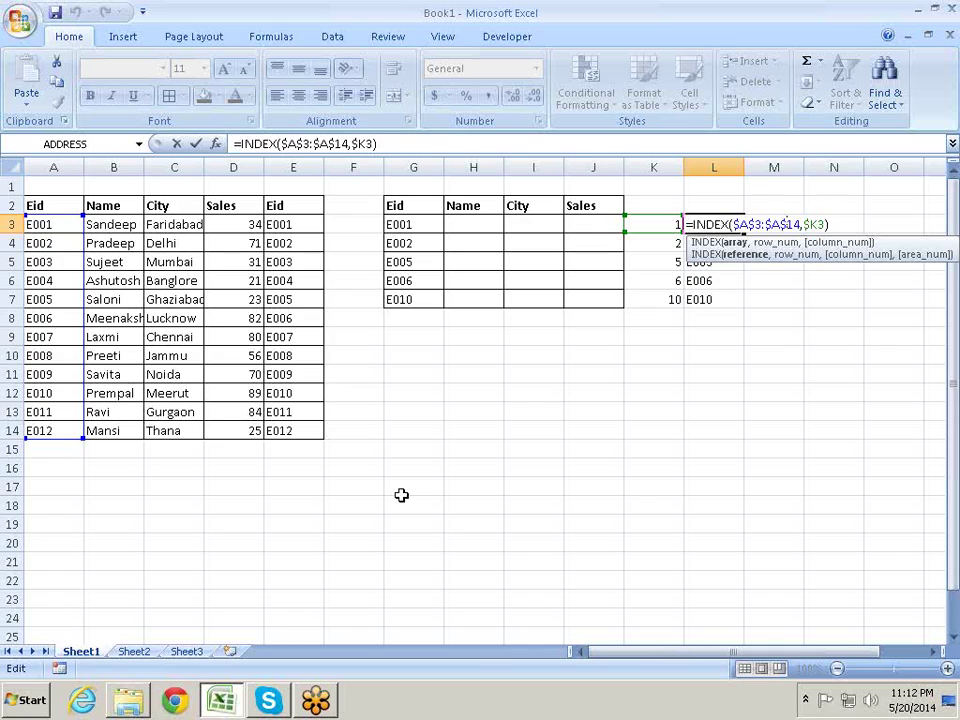
# - Copy the MATCH expression from helper cell K3, leaving K3 unchanged
pyautogui.press('Return')
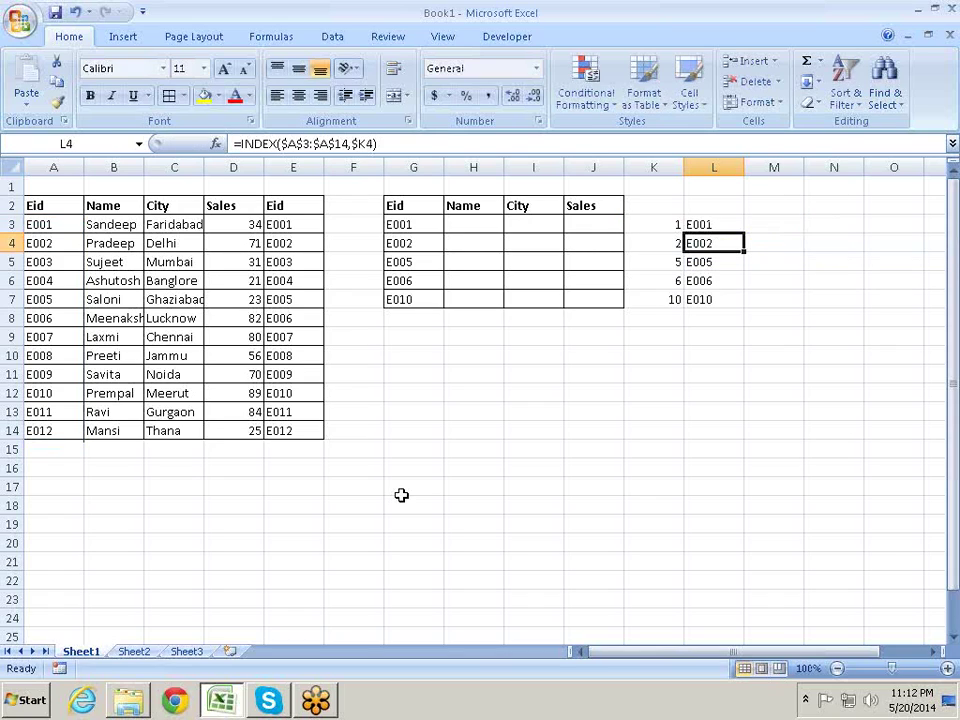
pyautogui.press('Up')
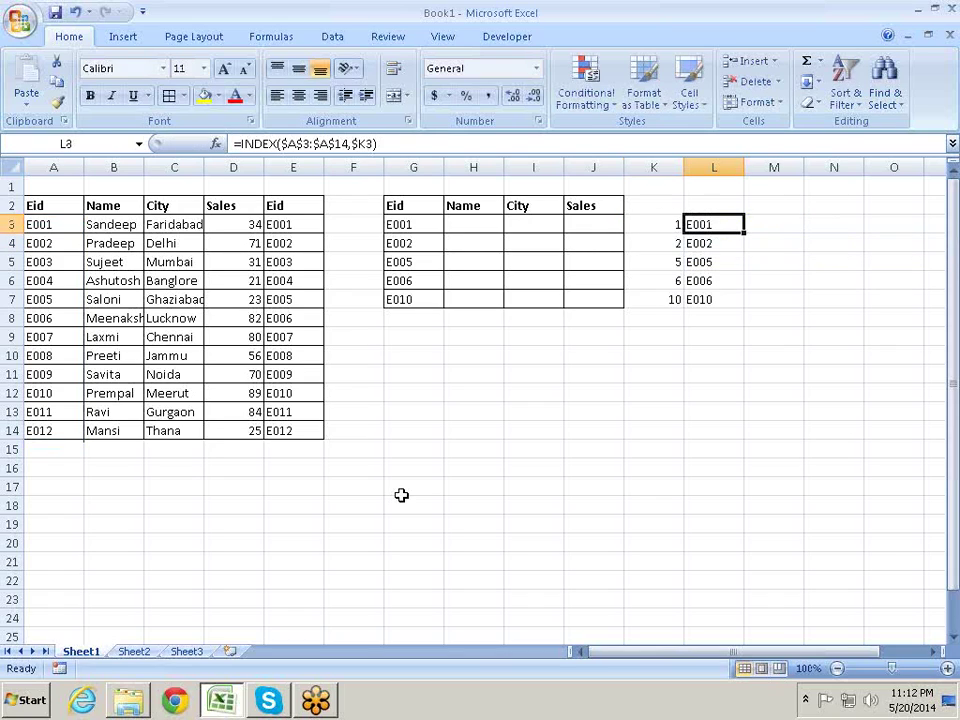
pyautogui.press('Left')
pyautogui.press('Right')
pyautogui.press('Left')
pyautogui.press('F2')
pyautogui.hotkey('shift', 'Left')
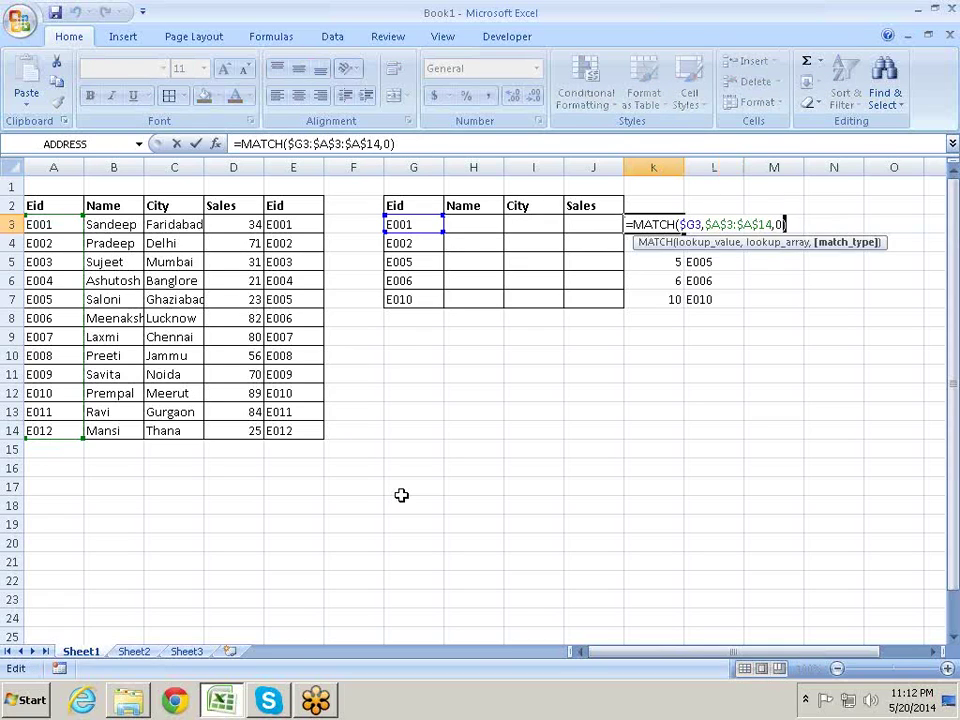
pyautogui.hotkey('shift', 'Left')
pyautogui.hotkey('shift', 'Left')
pyautogui.hotkey('shift', 'Left')
pyautogui.hotkey('shift', 'Left')
pyautogui.hotkey('shift', 'Left')
pyautogui.hotkey('shift', 'Left')
pyautogui.hotkey('shift', 'Left')
pyautogui.hotkey('shift', 'Left')
pyautogui.hotkey('shift', 'Left')
pyautogui.hotkey('shift', 'Left')
pyautogui.hotkey('ctrl', 'c')
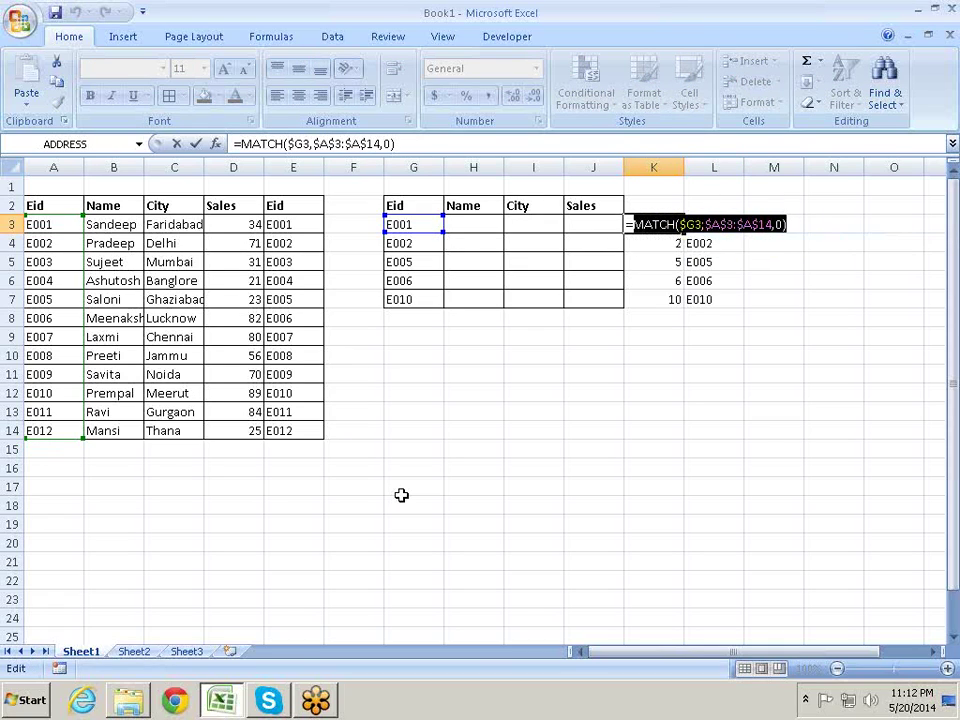
pyautogui.press('Escape')
pyautogui.press('Right')
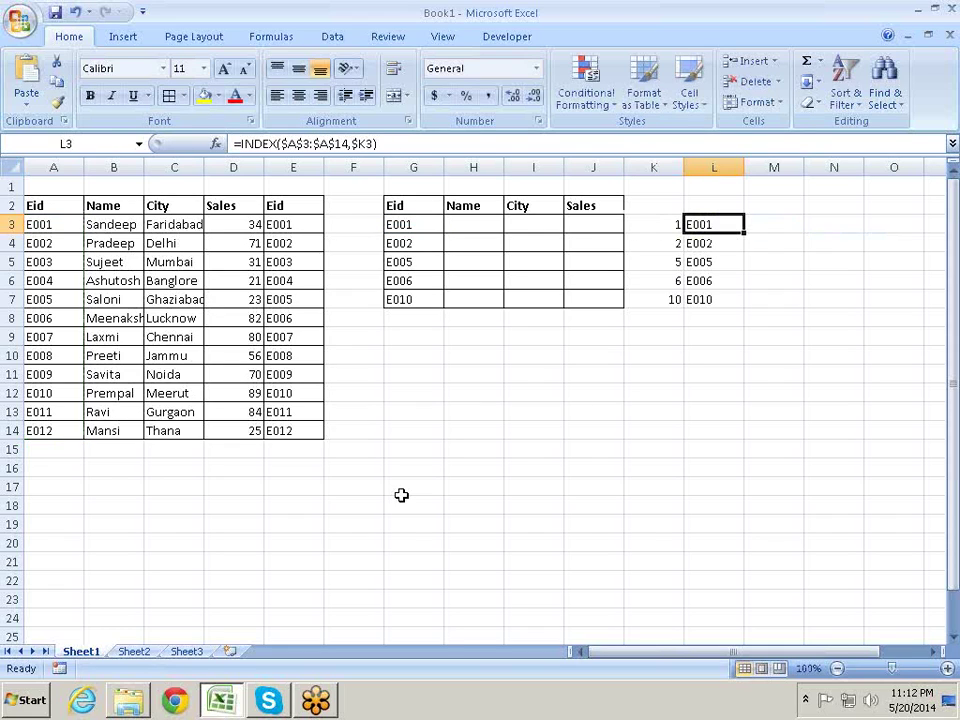
# - Replace $K3 in L3's INDEX formula with MATCH($G3,$A$3:$A$14,0)
pyautogui.press('F1')
pyautogui.hotkey('alt', 'F4')
pyautogui.press('F2')
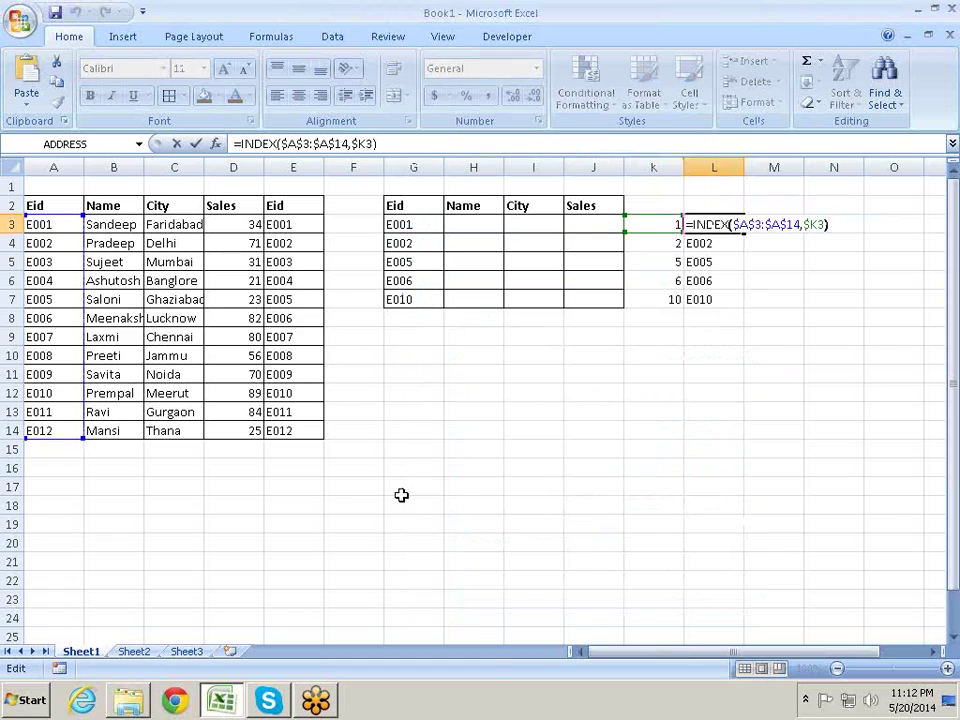
pyautogui.press('Left')
pyautogui.press('Left')
pyautogui.hotkey('shift', 'Left')
pyautogui.hotkey('shift', 'Left')
pyautogui.hotkey('shift', 'Left')
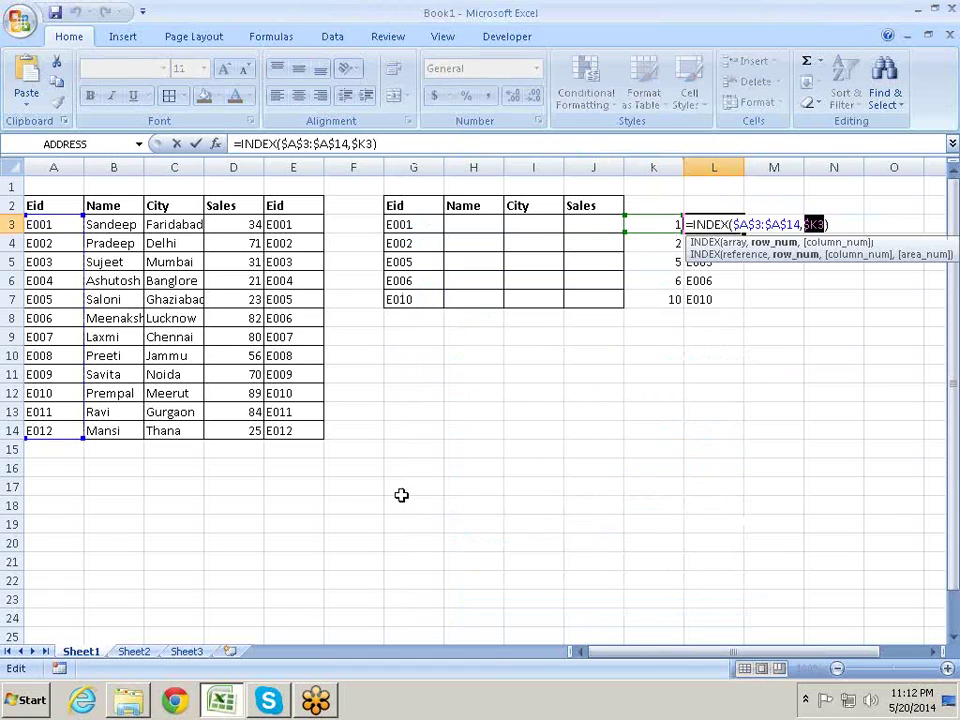
pyautogui.hotkey('ctrl', 'v')
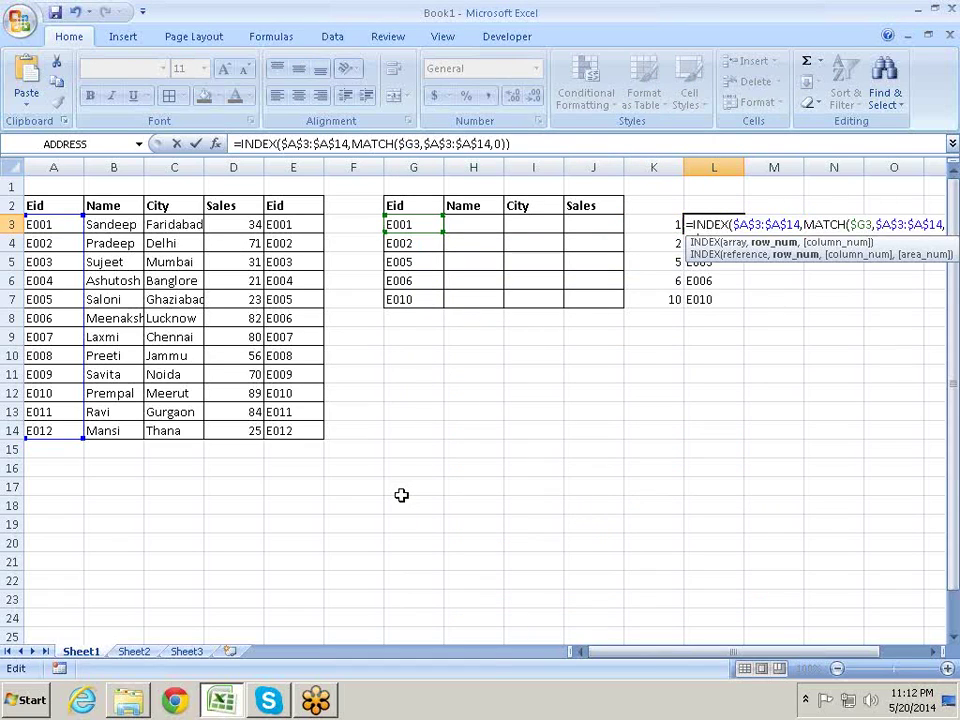
pyautogui.press('Return')
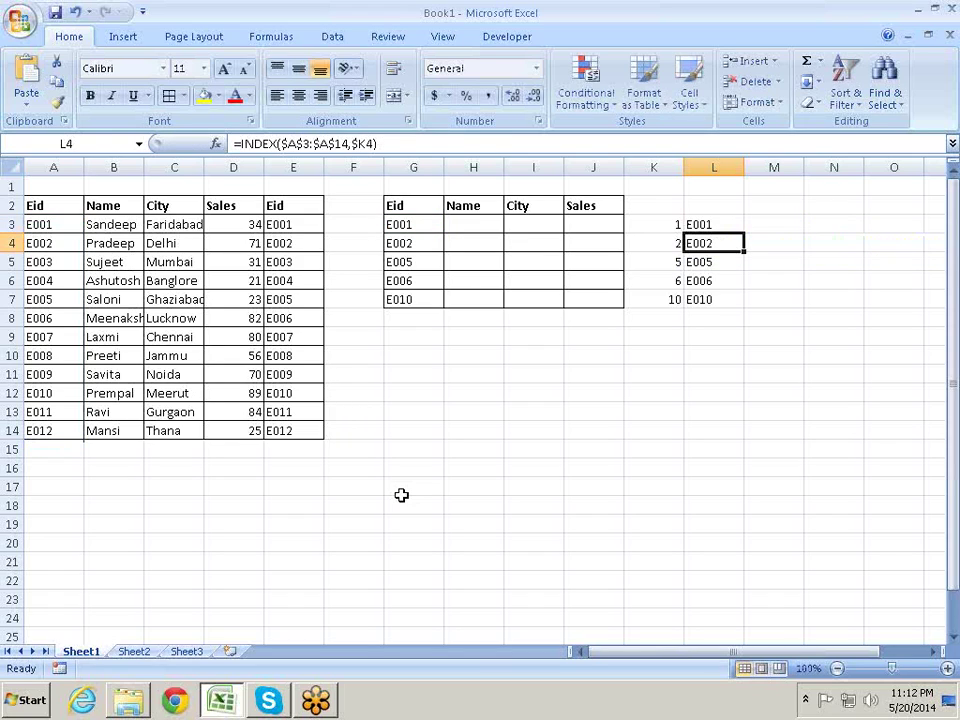
pyautogui.press('Up')
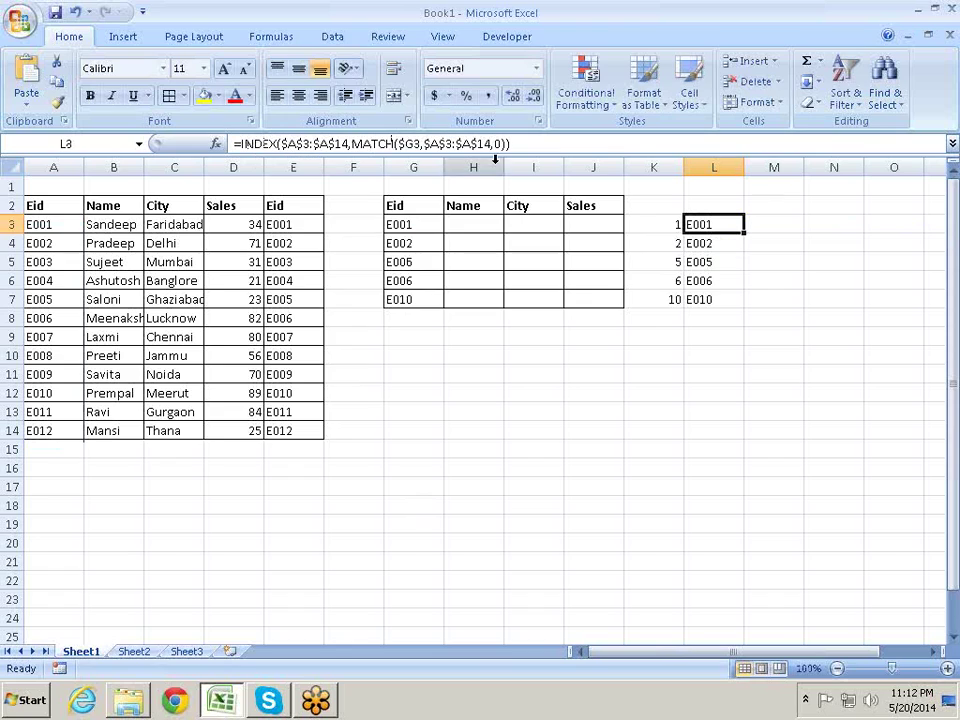
# - Fill L3's INDEX/MATCH formula down to L7, giving E001, E002, E005, E006, E010
pyautogui.click(747, 232)
pyautogui.click(740, 232)
pyautogui.moveTo(743, 235); pyautogui.dragTo(754, 313)
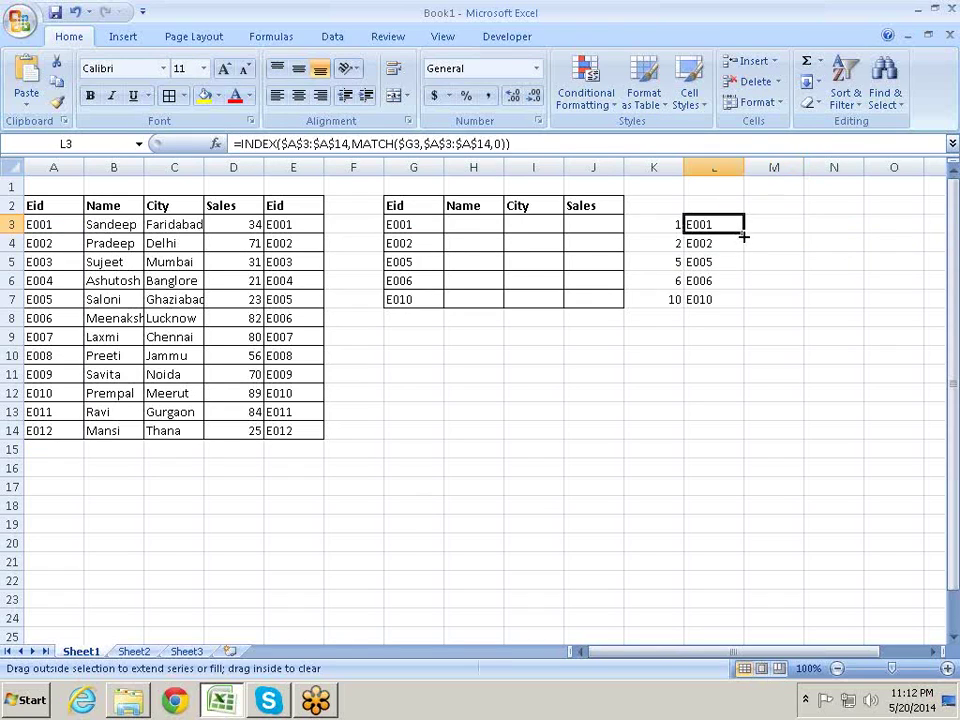
# - Delete the helper MATCH numbers in K3:K7
pyautogui.moveTo(677, 225)
pyautogui.mouseDown()
pyautogui.moveTo(665, 313)
pyautogui.moveTo(666, 297)
pyautogui.mouseUp()
pyautogui.press('Delete')
pyautogui.press('Right')
pyautogui.press('Right')
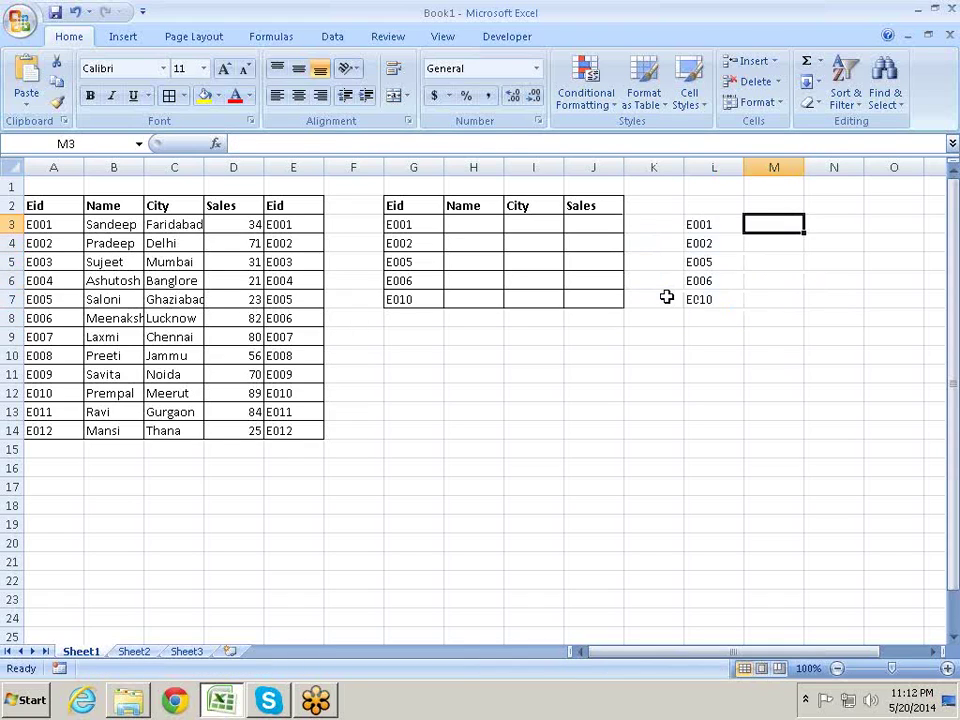
pyautogui.press('Left')
pyautogui.press('Left')
pyautogui.press('Left')
pyautogui.press('Left')
pyautogui.press('Left')
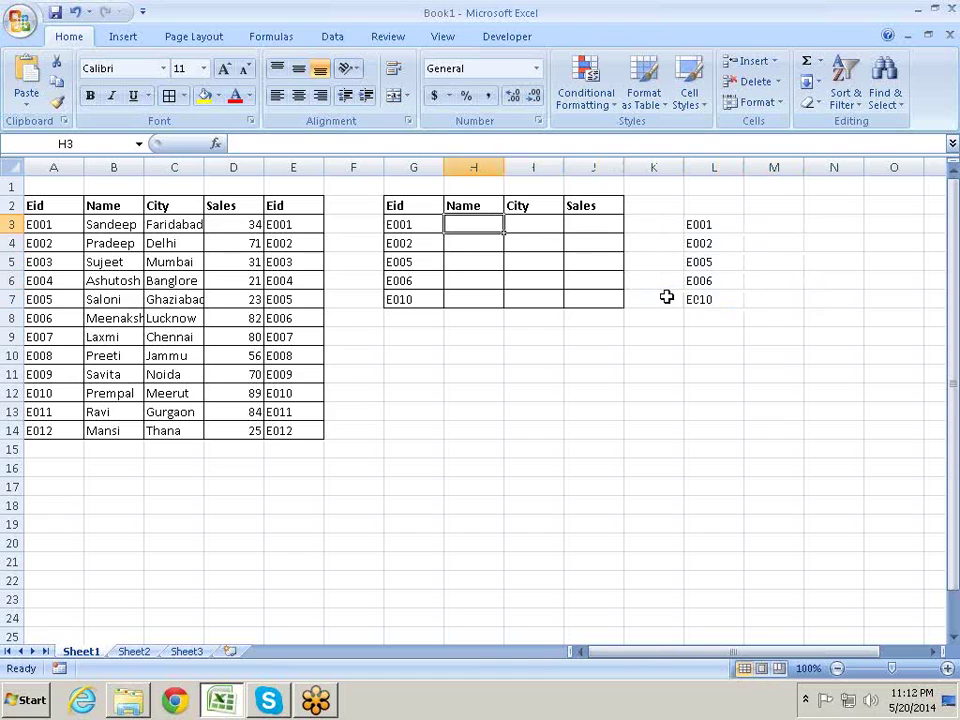
# - Start an INDEX formula in H3 over the Names range B3:B14
pyautogui.write('=')
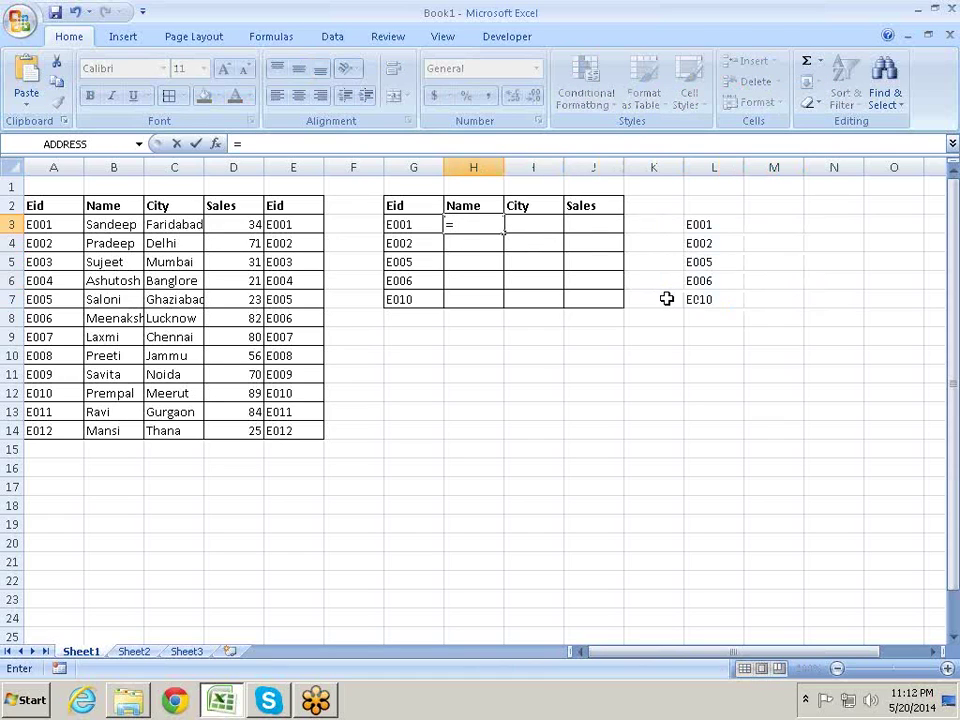
pyautogui.write('m')
pyautogui.press('BackSpace')
pyautogui.write('in')
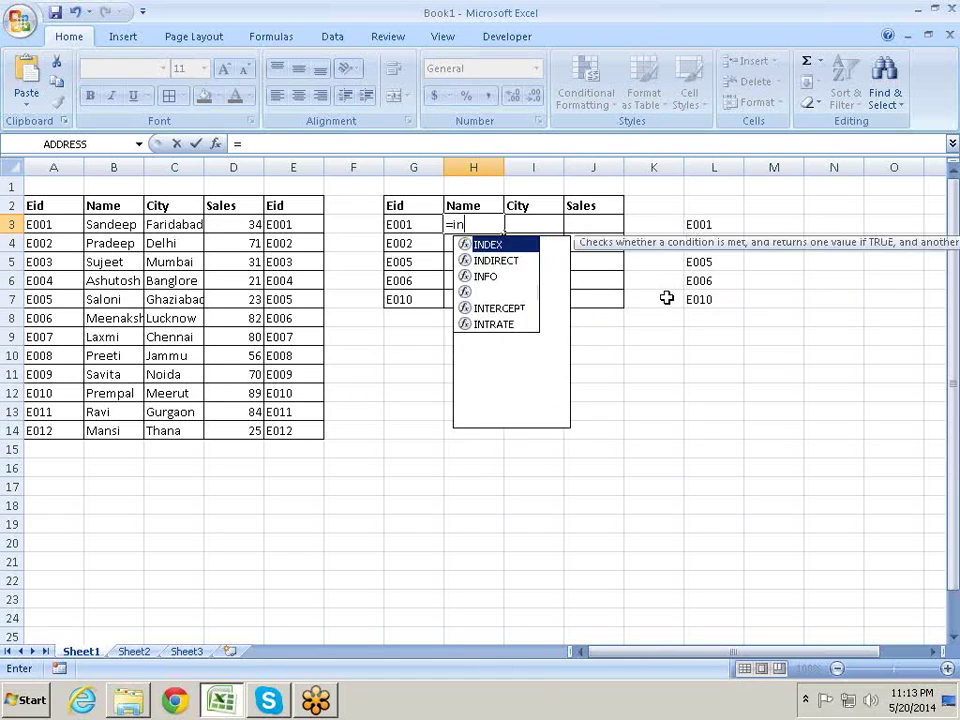
pyautogui.write('d')
pyautogui.press('Tab')
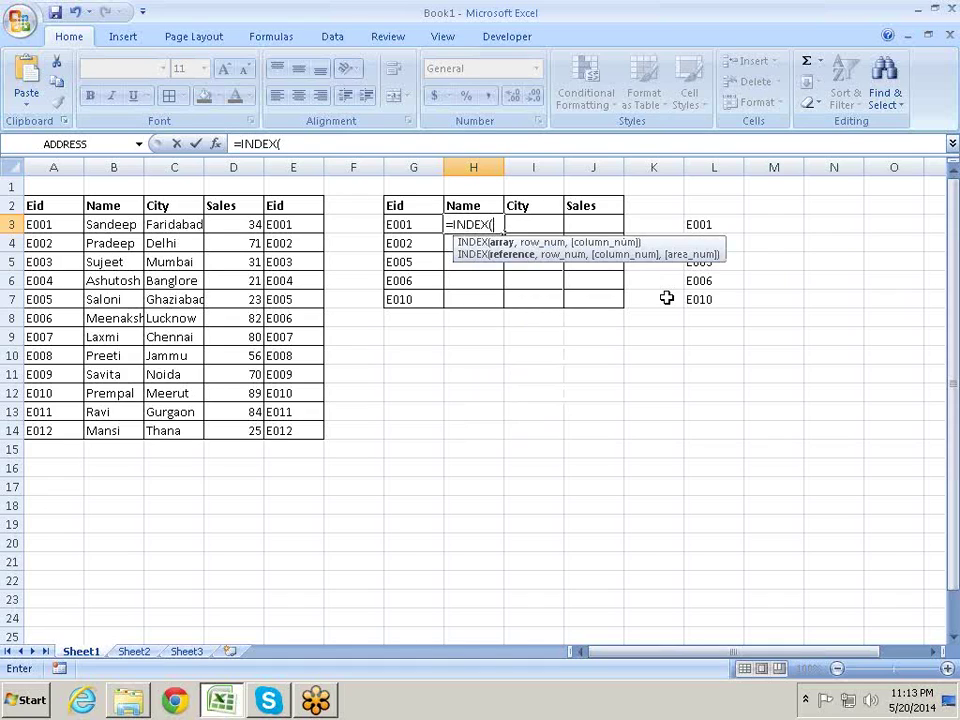
pyautogui.press('Left')
pyautogui.press('Left')
pyautogui.press('Left')
pyautogui.press('Left')
pyautogui.press('Left')
pyautogui.press('Left')
pyautogui.hotkey('ctrl', 'shift', 'Down')
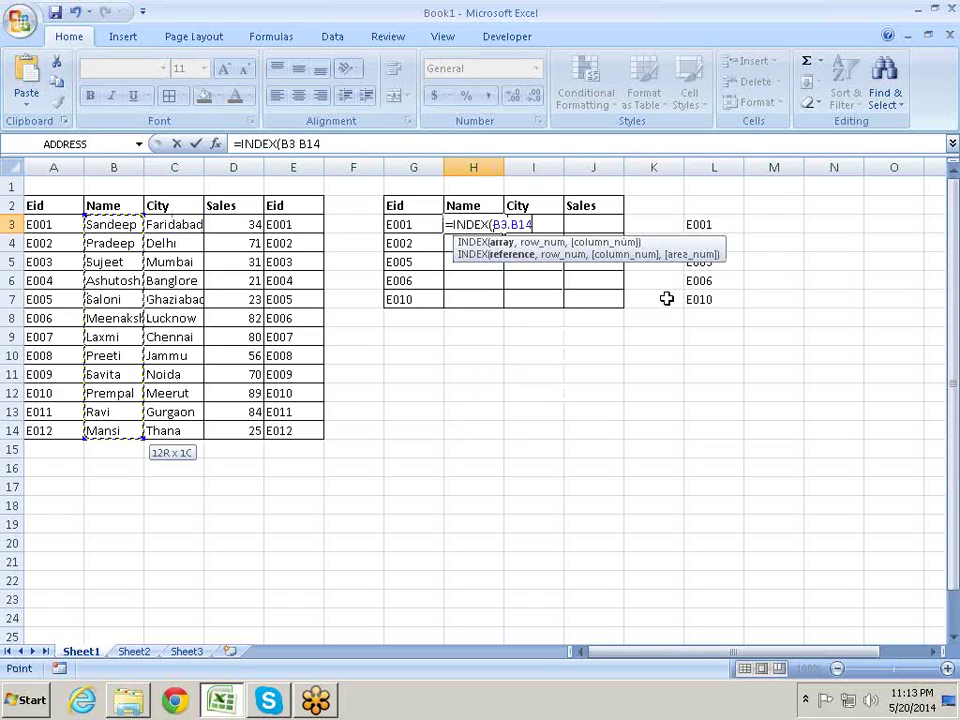
# - Nest MATCH(G3,A3:A14,0) as the row argument so H3 returns Sandeep
pyautogui.write(',')
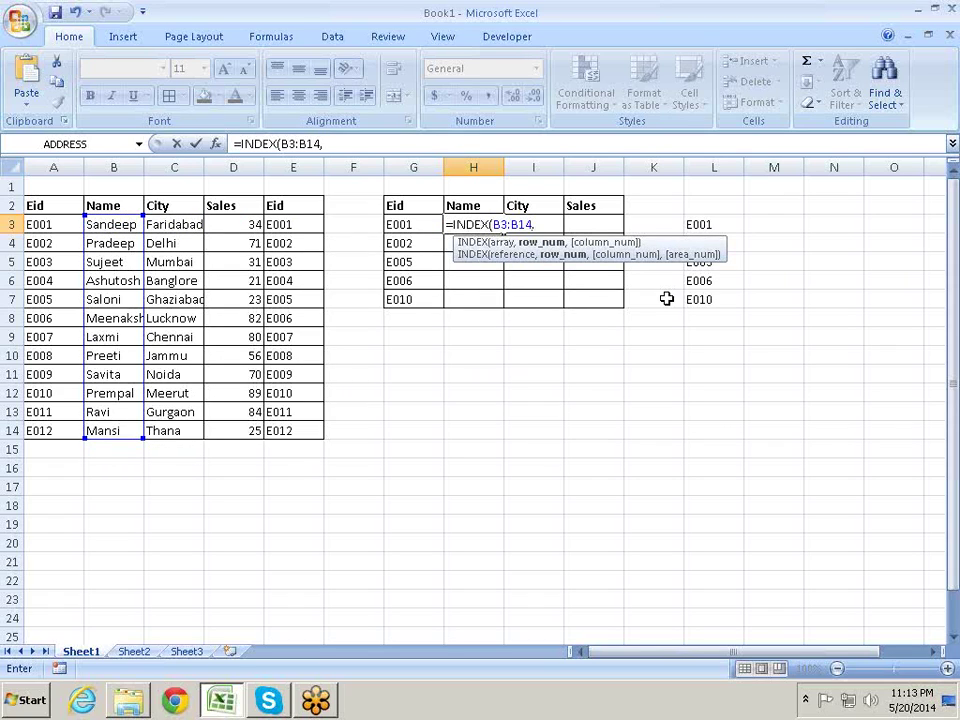
pyautogui.write('ma')
pyautogui.press('Tab')
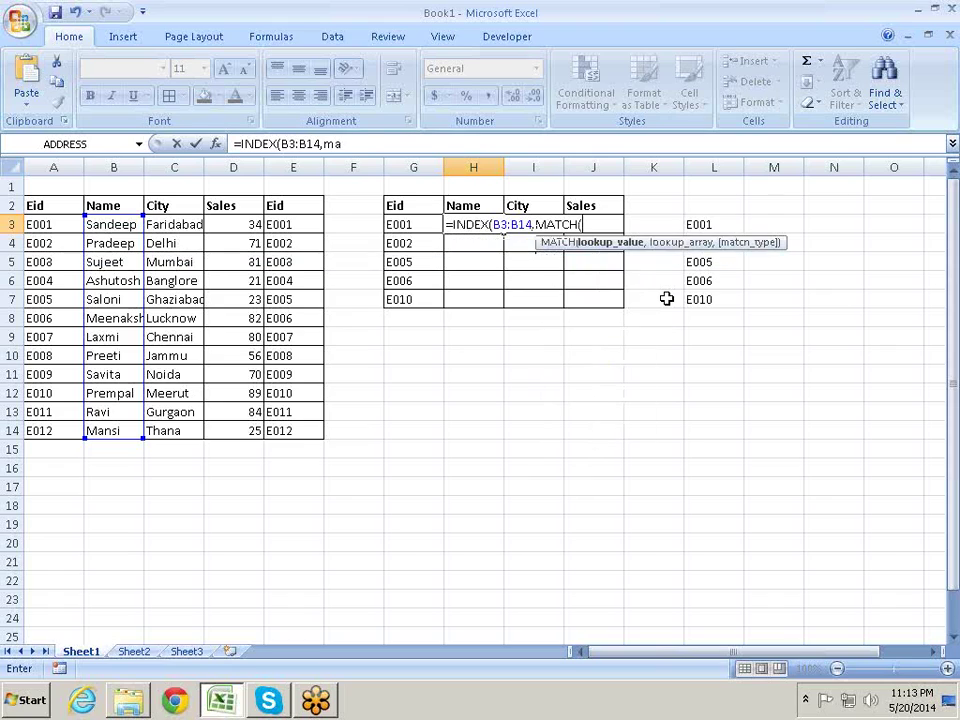
pyautogui.press('Left')
pyautogui.press('Left')
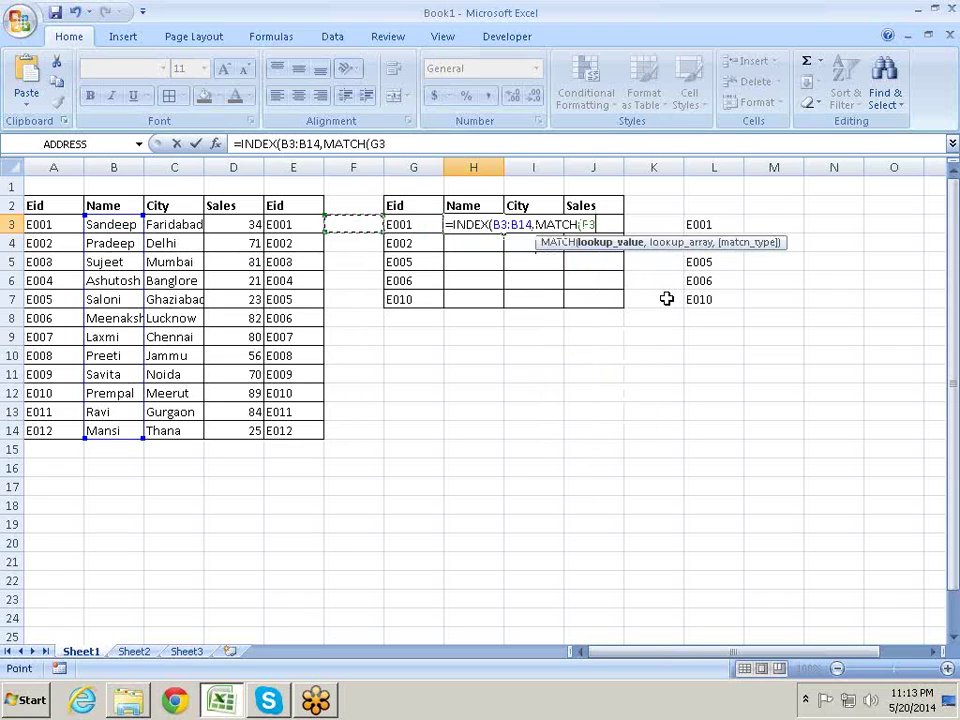
pyautogui.press('Right')
pyautogui.write(',')
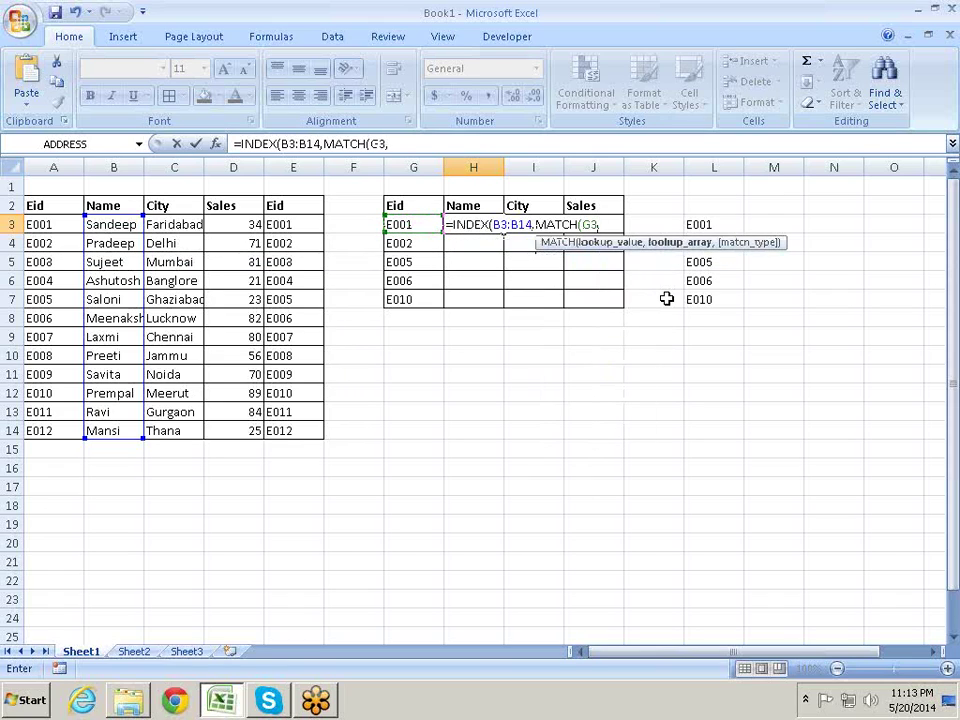
pyautogui.moveTo(38, 224); pyautogui.dragTo(30, 431)
pyautogui.write(',0')
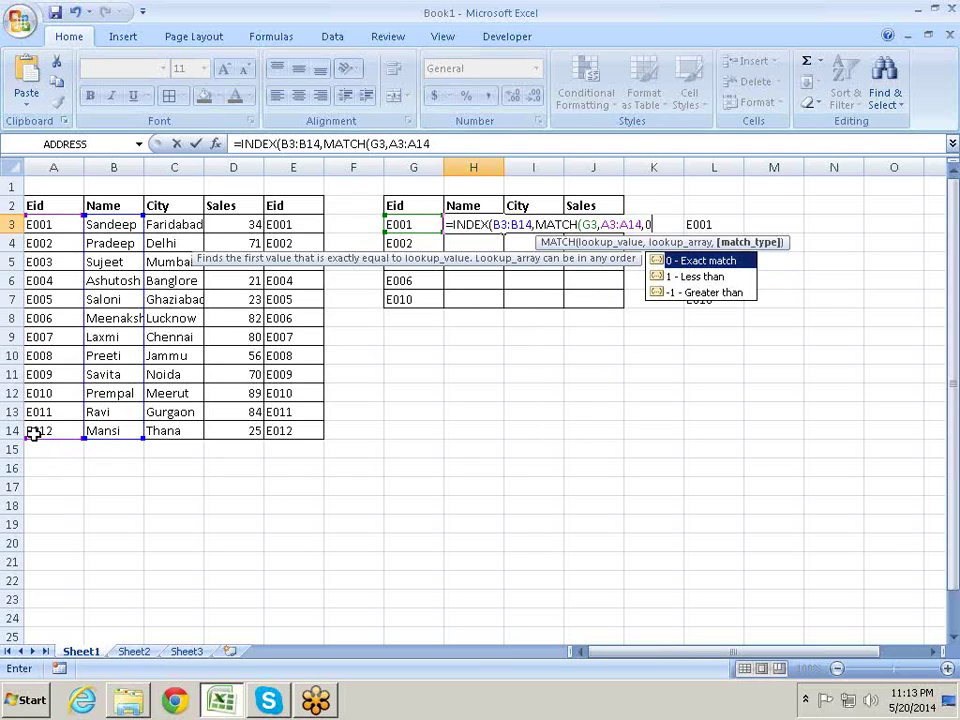
pyautogui.write('))')
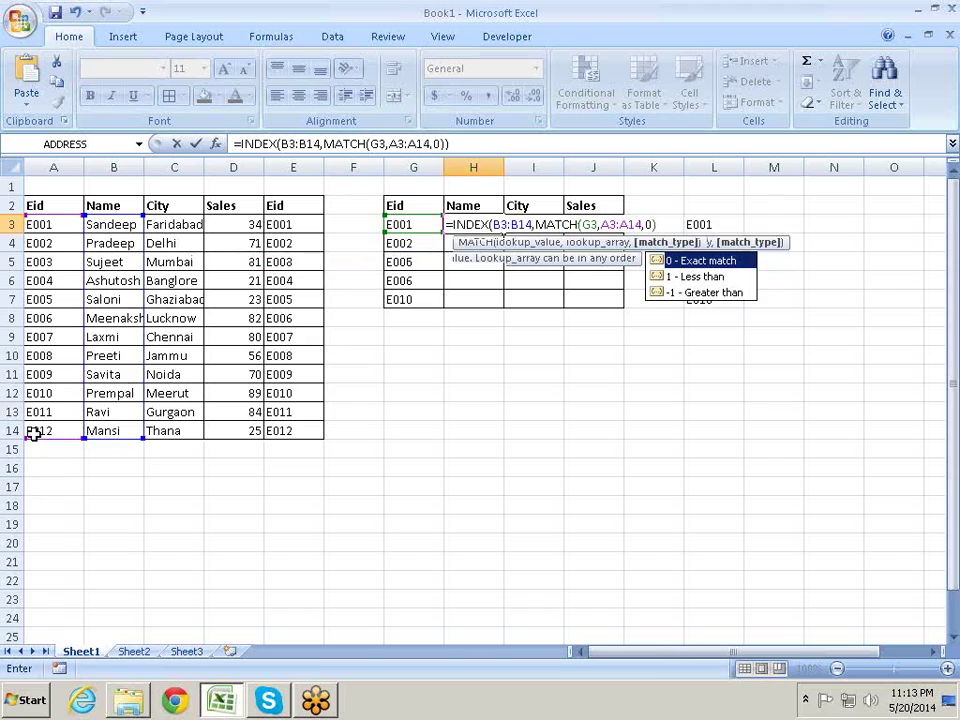
pyautogui.press('Return')
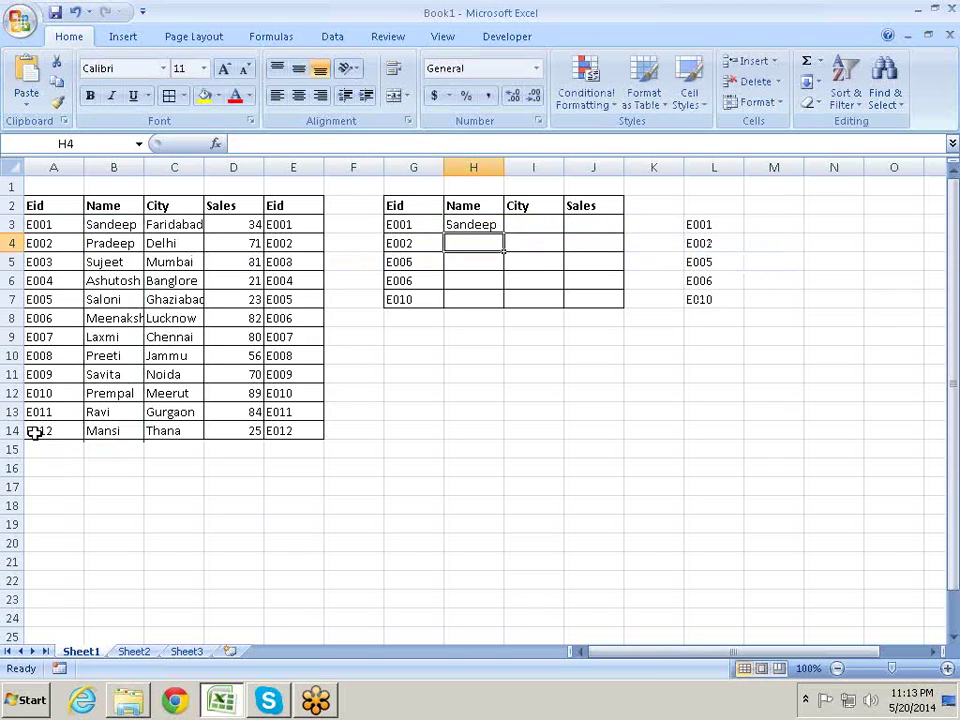
pyautogui.press('Up')
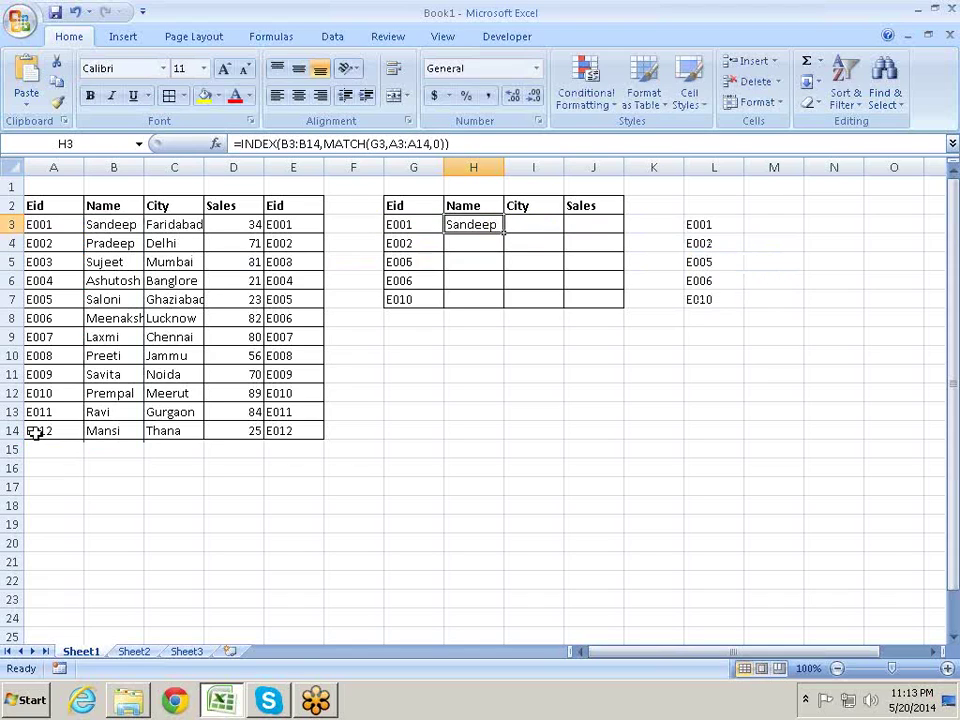
# - Anchor H3's references as B$3:B$14 and $G3, and make the A3:A14 range absolute
pyautogui.press('F2')
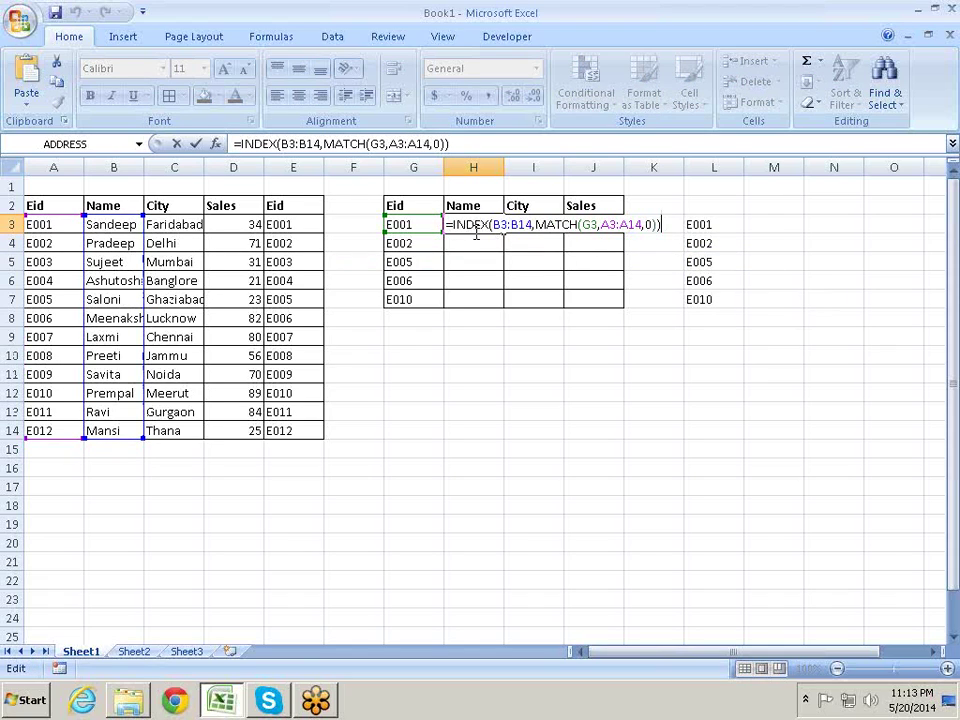
pyautogui.click(499, 224)
pyautogui.moveTo(494, 225); pyautogui.dragTo(534, 226)
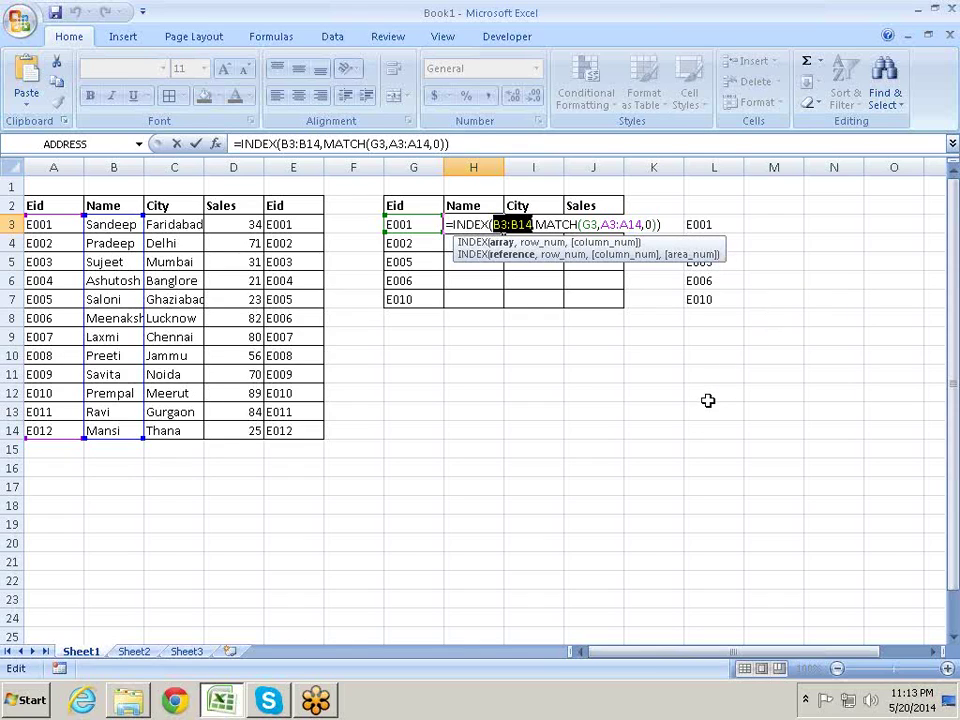
pyautogui.press('F4')
pyautogui.press('F4')
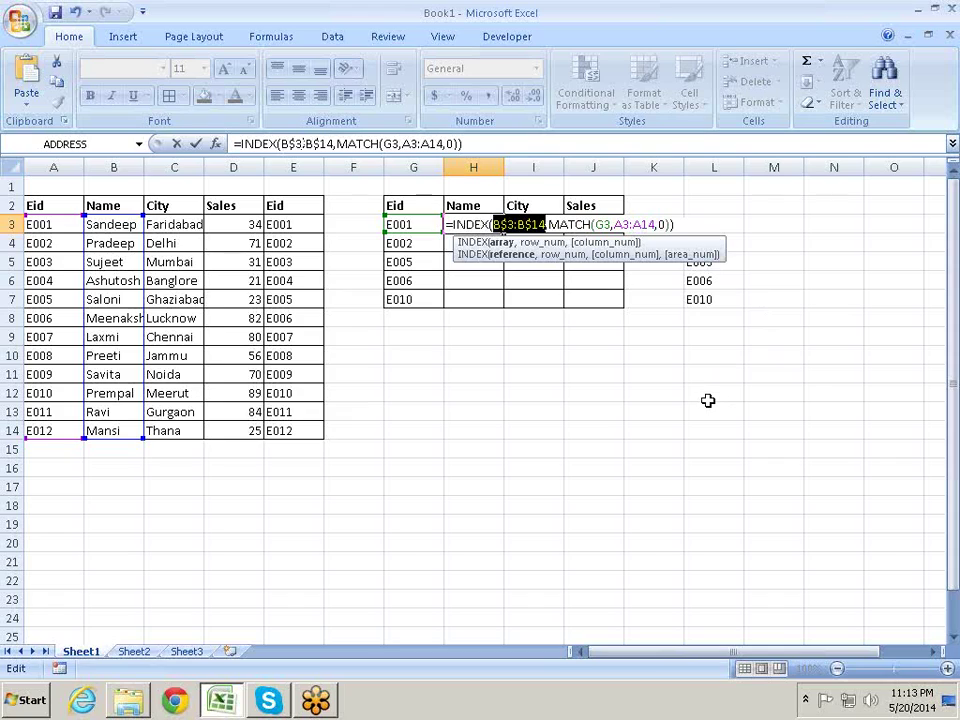
pyautogui.click(605, 224)
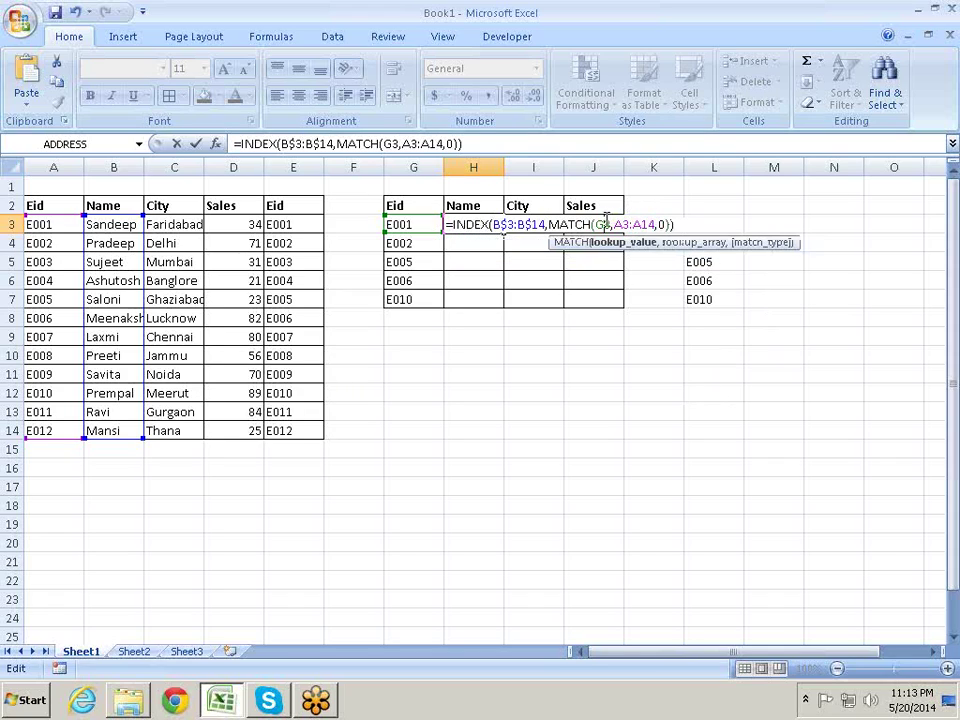
pyautogui.press('F4')
pyautogui.press('F4')
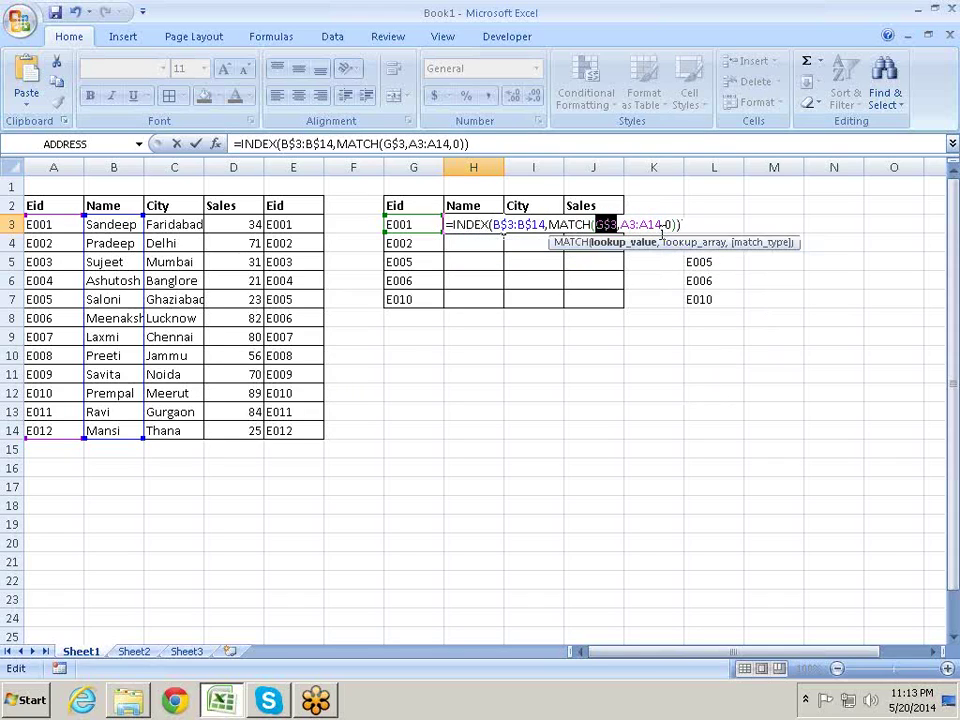
pyautogui.press('F4')
pyautogui.moveTo(621, 224); pyautogui.dragTo(664, 216)
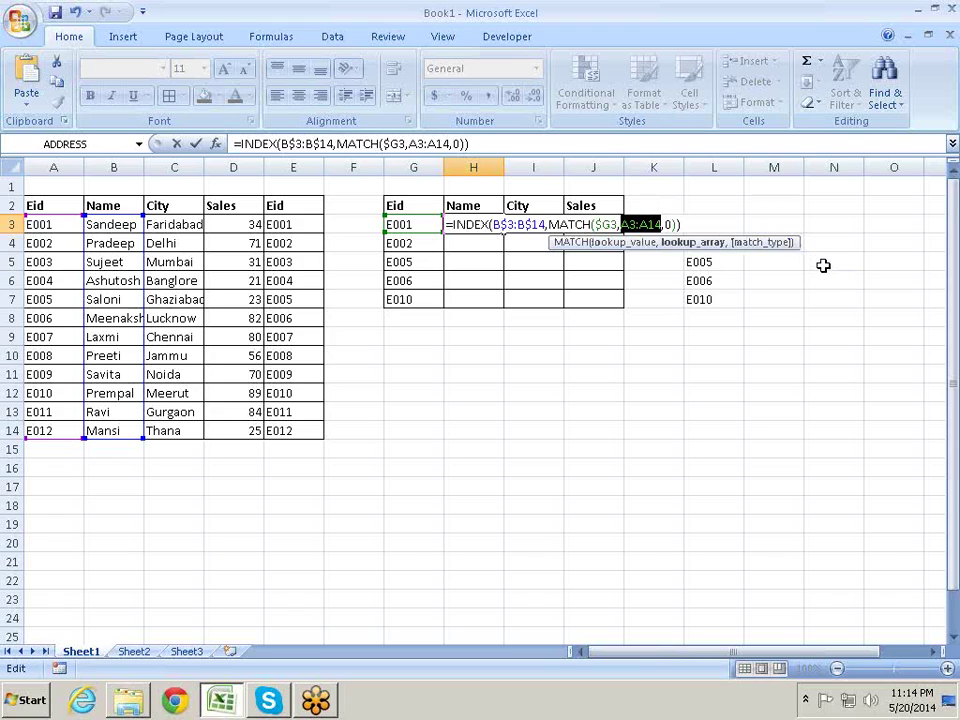
pyautogui.press('F4')
pyautogui.press('Return')
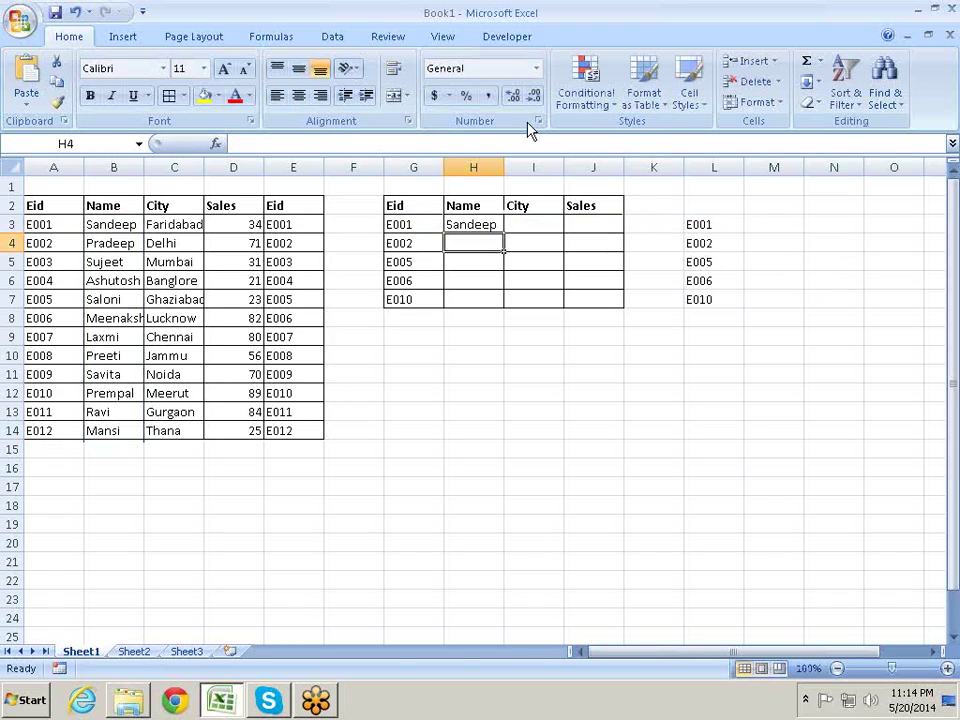
# - Fill H3's lookup formula across to J3 and down to row 7
pyautogui.click(491, 225)
pyautogui.moveTo(506, 232); pyautogui.dragTo(624, 232)
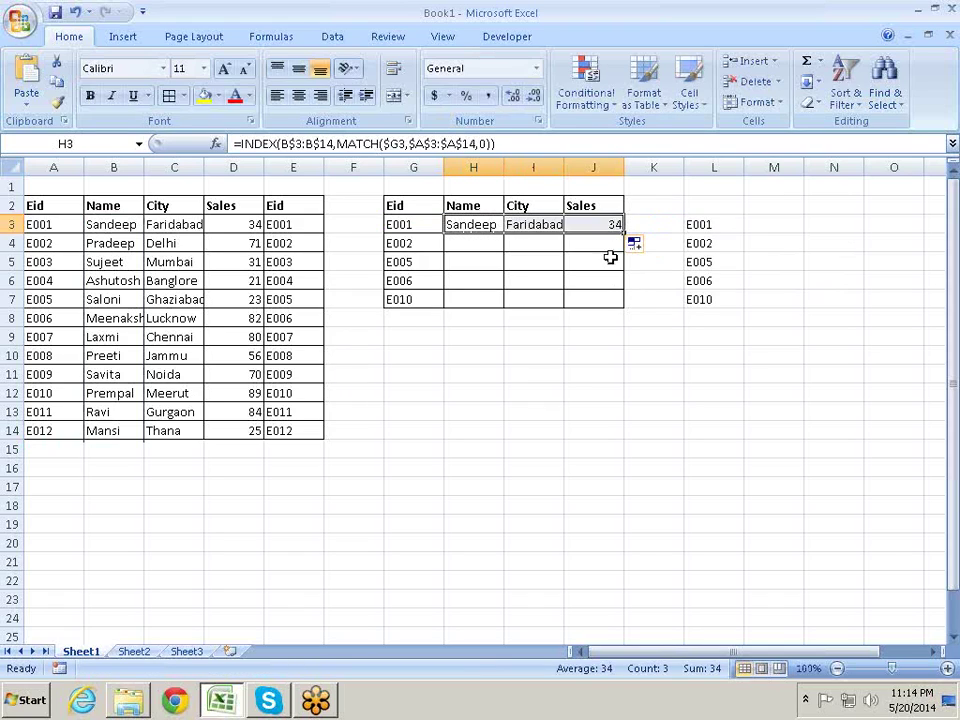
pyautogui.moveTo(624, 233); pyautogui.dragTo(626, 304)
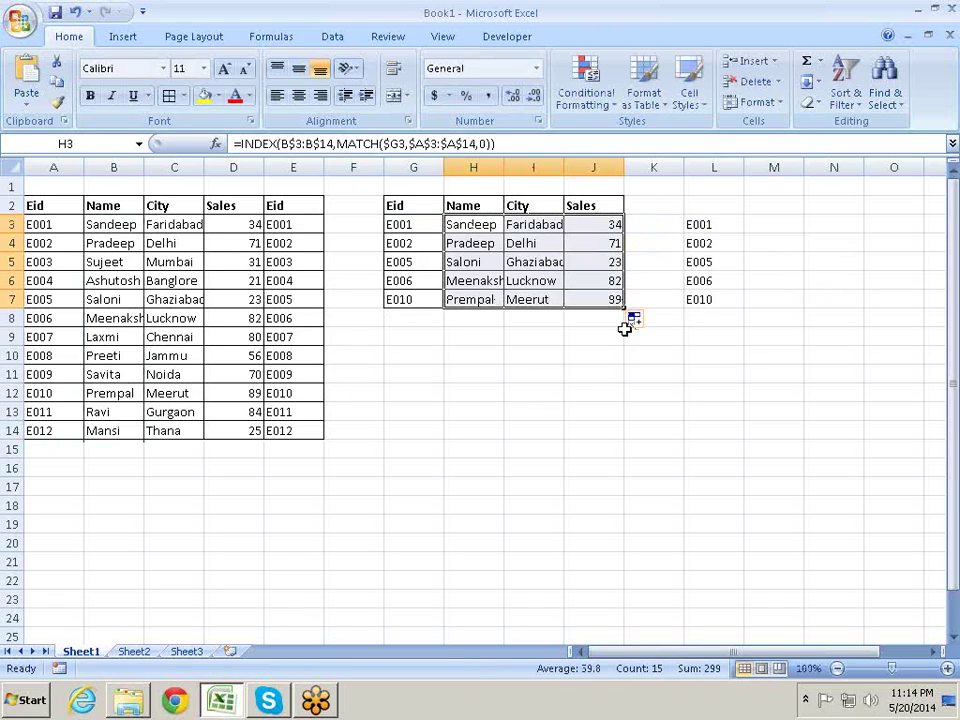
pyautogui.click(617, 357)
# - Inspect the copied formulas in H3, H4, H6, I5 and I6, and the Eid IDs in column E
pyautogui.click(520, 262)
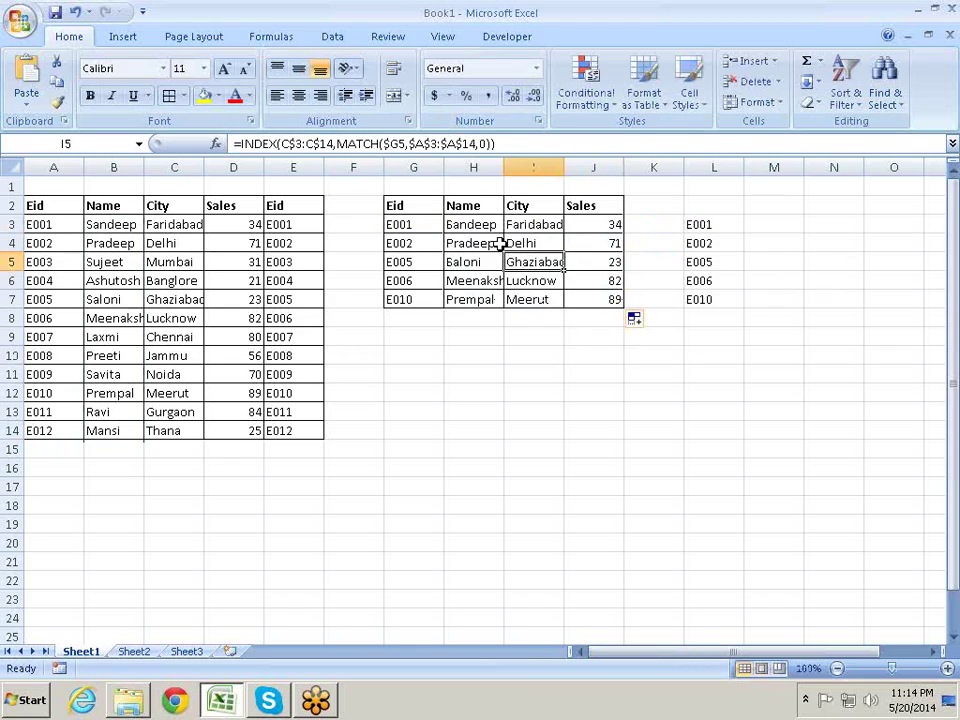
pyautogui.click(490, 243)
pyautogui.moveTo(493, 225); pyautogui.dragTo(495, 208)
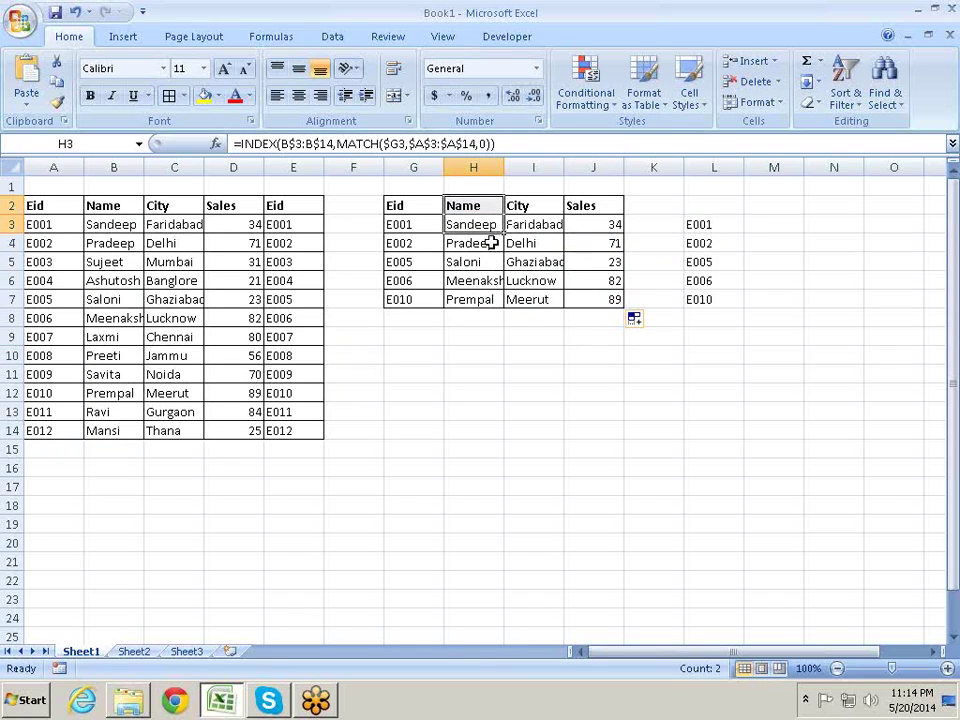
pyautogui.click(491, 245)
pyautogui.click(491, 281)
pyautogui.click(524, 284)
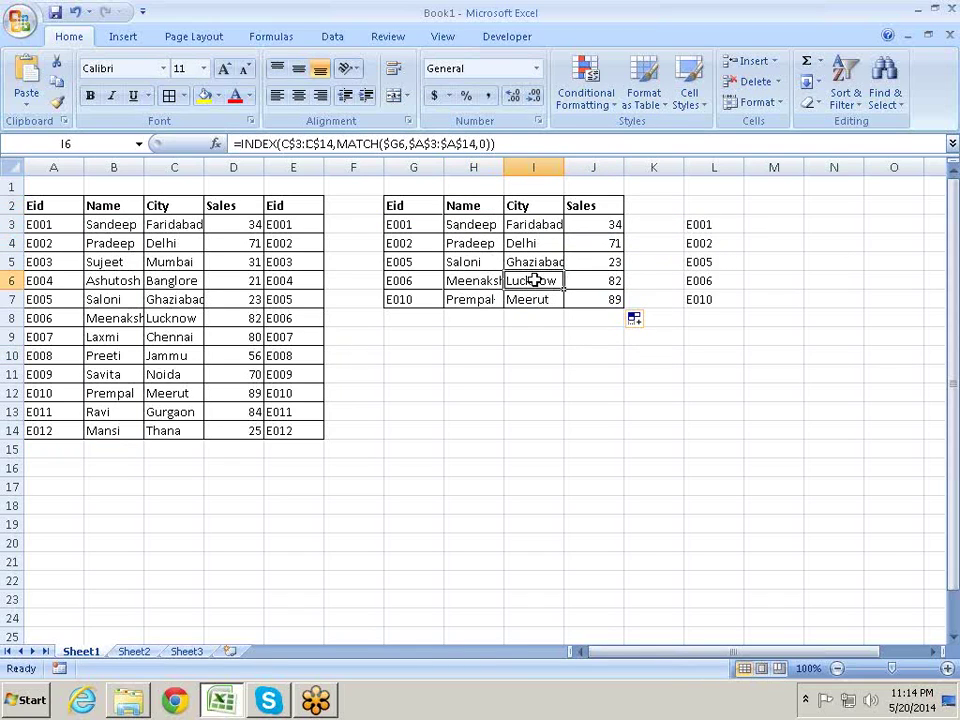
pyautogui.click(533, 258)
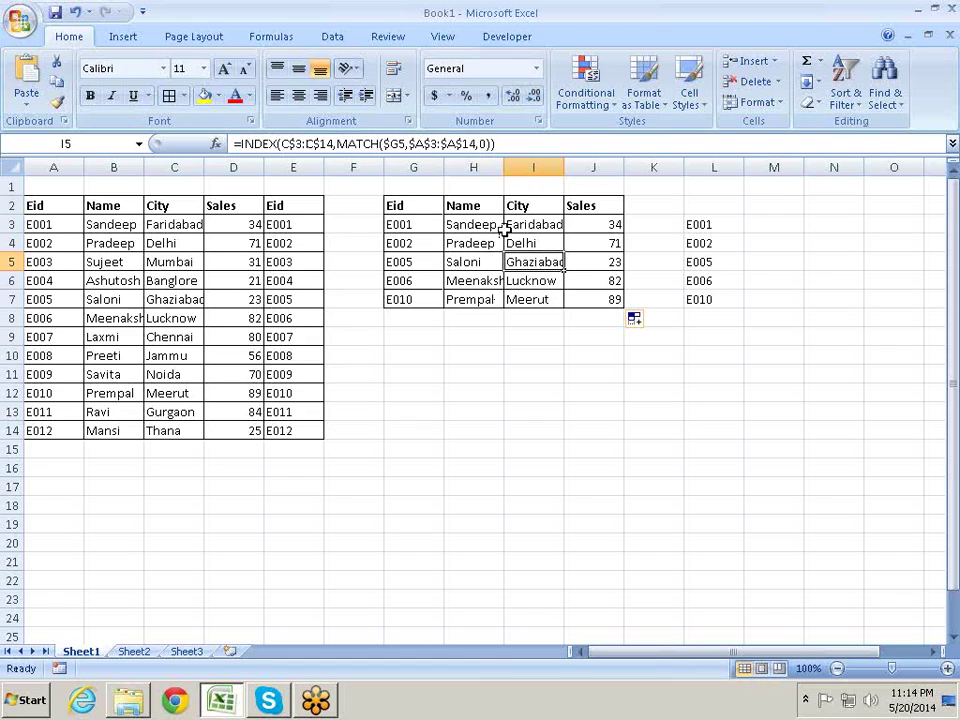
pyautogui.click(500, 224)
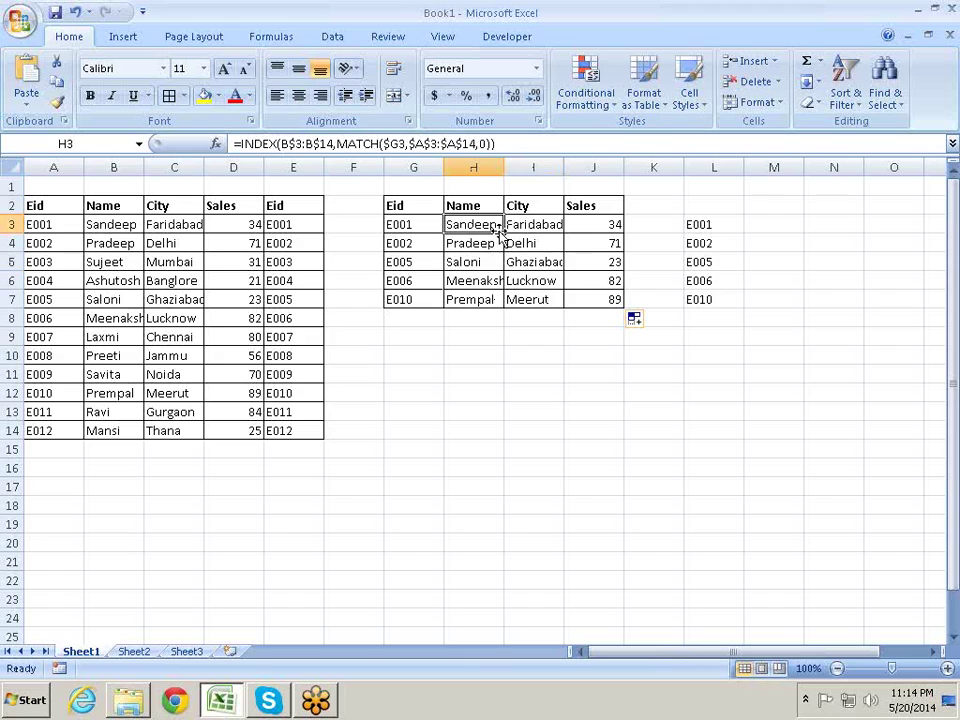
pyautogui.moveTo(318, 224)
pyautogui.mouseDown()
pyautogui.moveTo(326, 478)
pyautogui.moveTo(316, 436)
pyautogui.mouseUp()
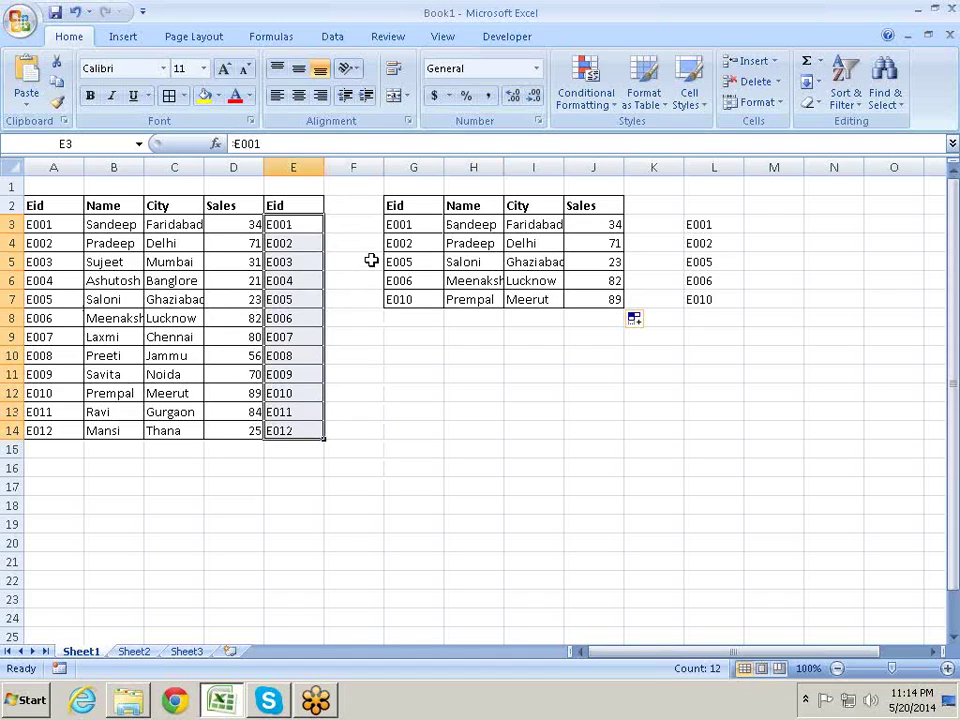
pyautogui.click(471, 222)
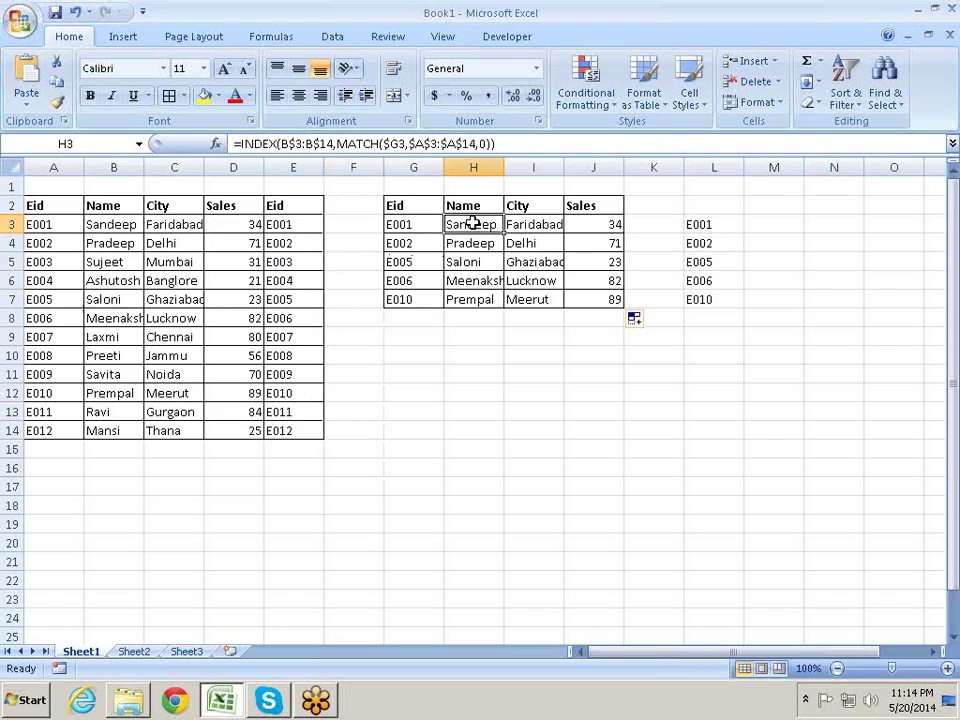
# - Move H3's MATCH lookup range onto the Eid column $E$3:$E$14
pyautogui.doubleClick(471, 222)
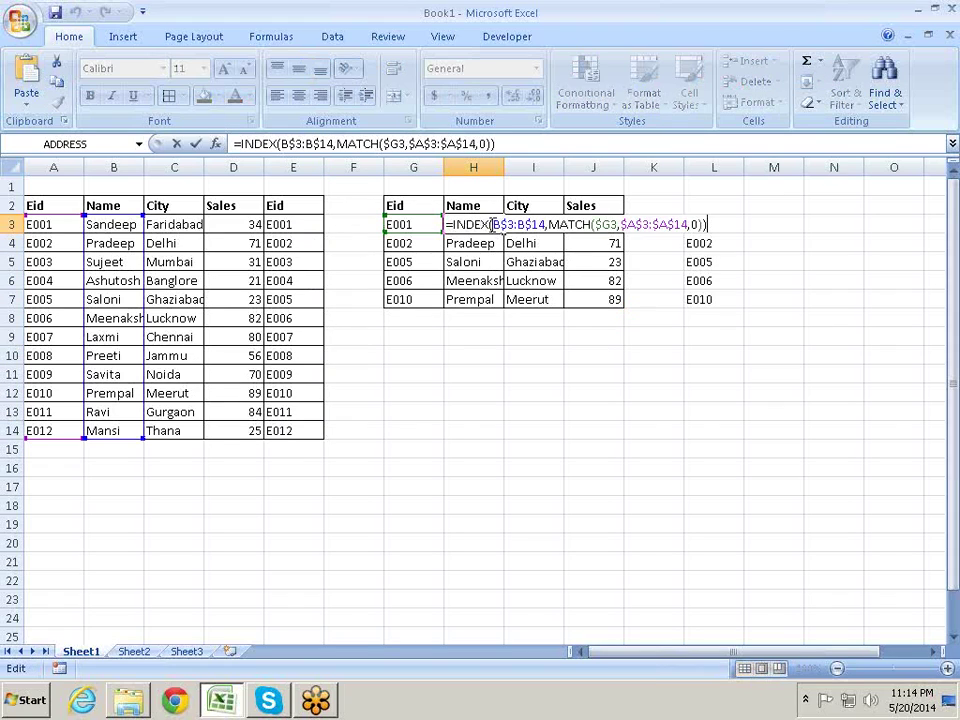
pyautogui.click(531, 224)
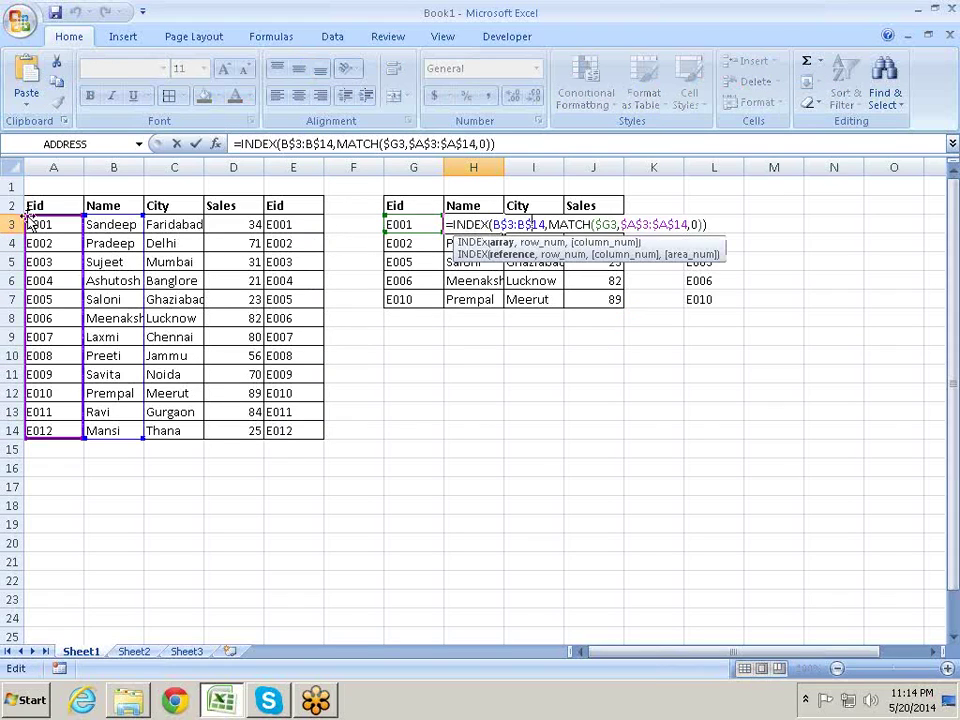
pyautogui.moveTo(26, 239)
pyautogui.mouseDown()
pyautogui.moveTo(47, 220)
pyautogui.moveTo(301, 214)
pyautogui.mouseUp()
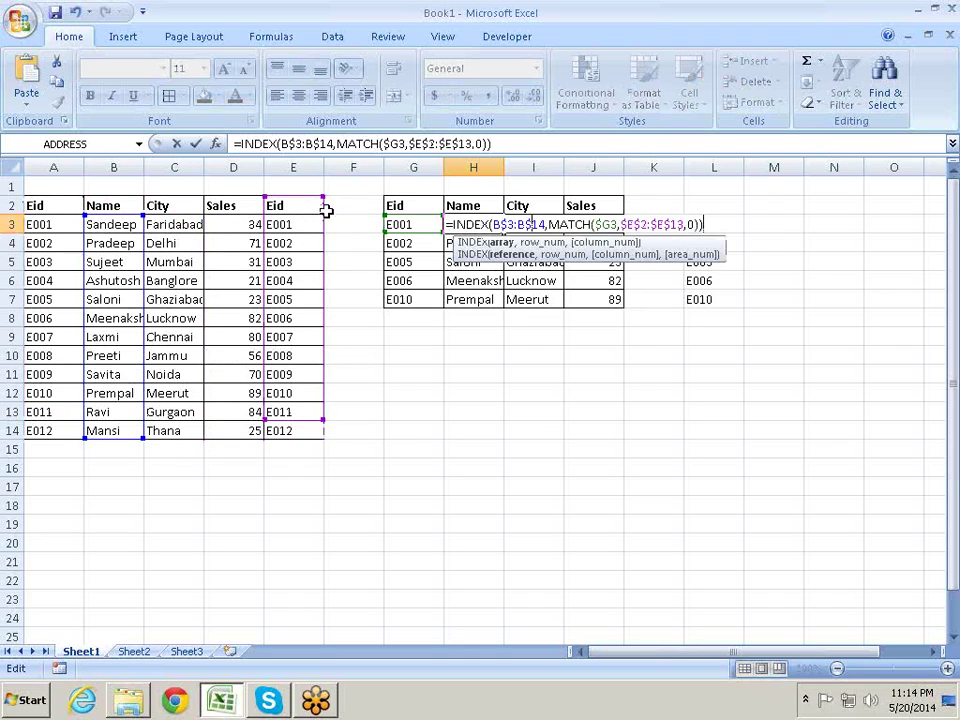
pyautogui.moveTo(301, 214); pyautogui.dragTo(318, 230)
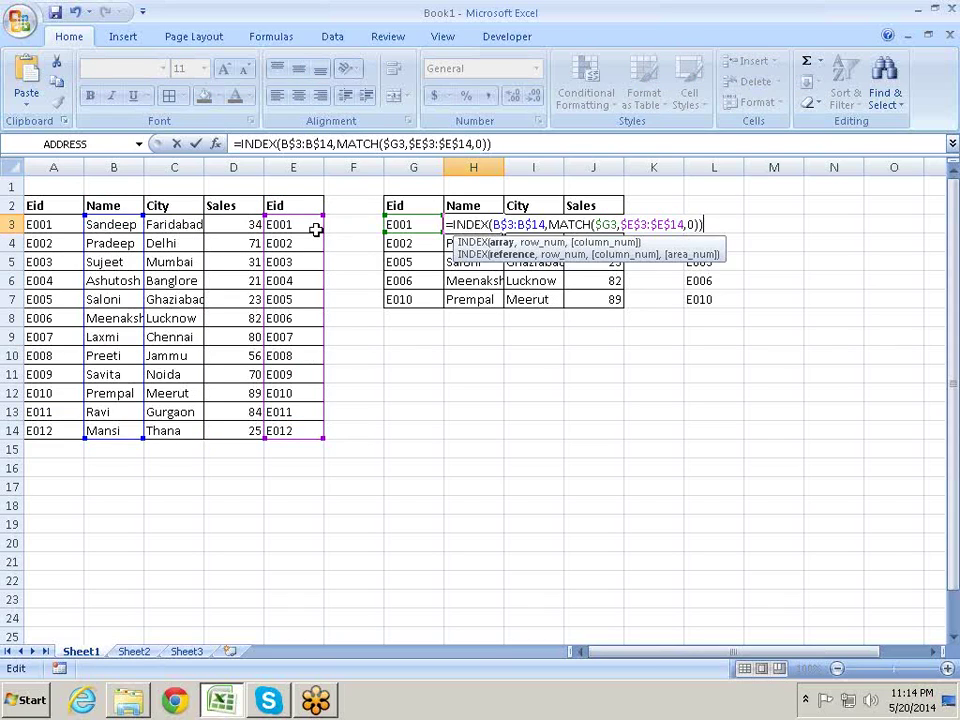
pyautogui.press('Return')
# - Refill the revised formula across H3:J7
pyautogui.click(478, 220)
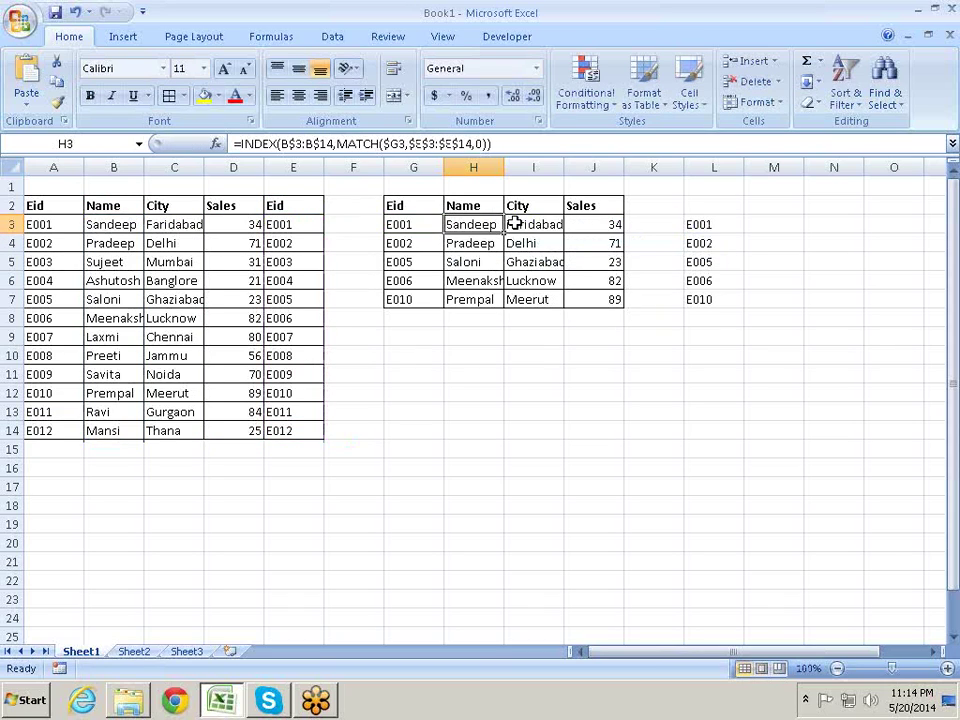
pyautogui.moveTo(506, 237)
pyautogui.mouseDown()
pyautogui.moveTo(624, 234)
pyautogui.moveTo(622, 302)
pyautogui.mouseUp()
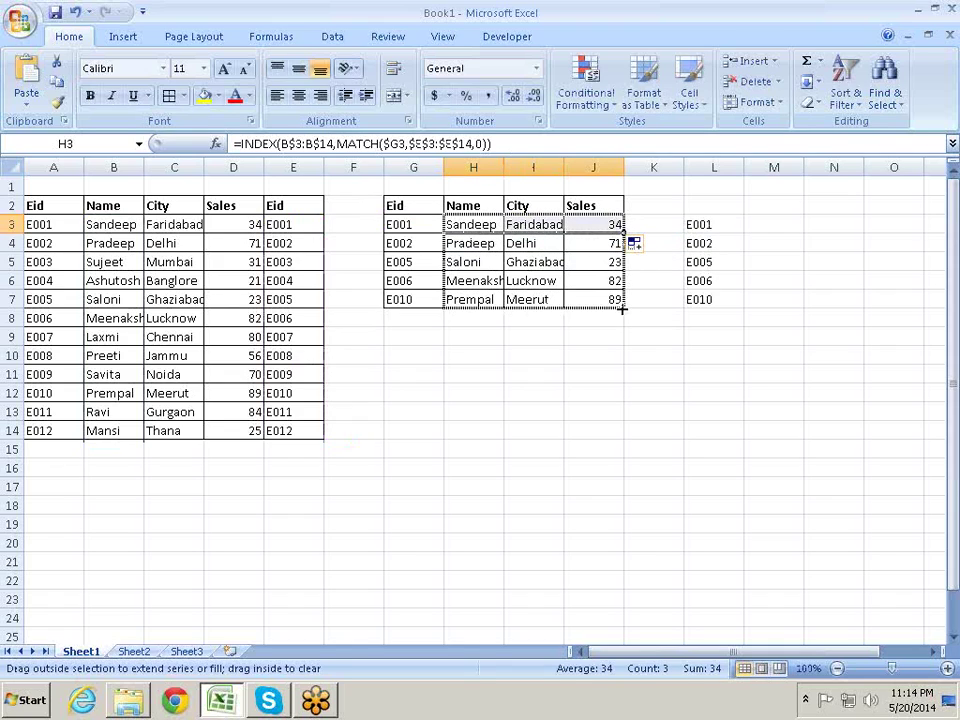
pyautogui.click(490, 228)
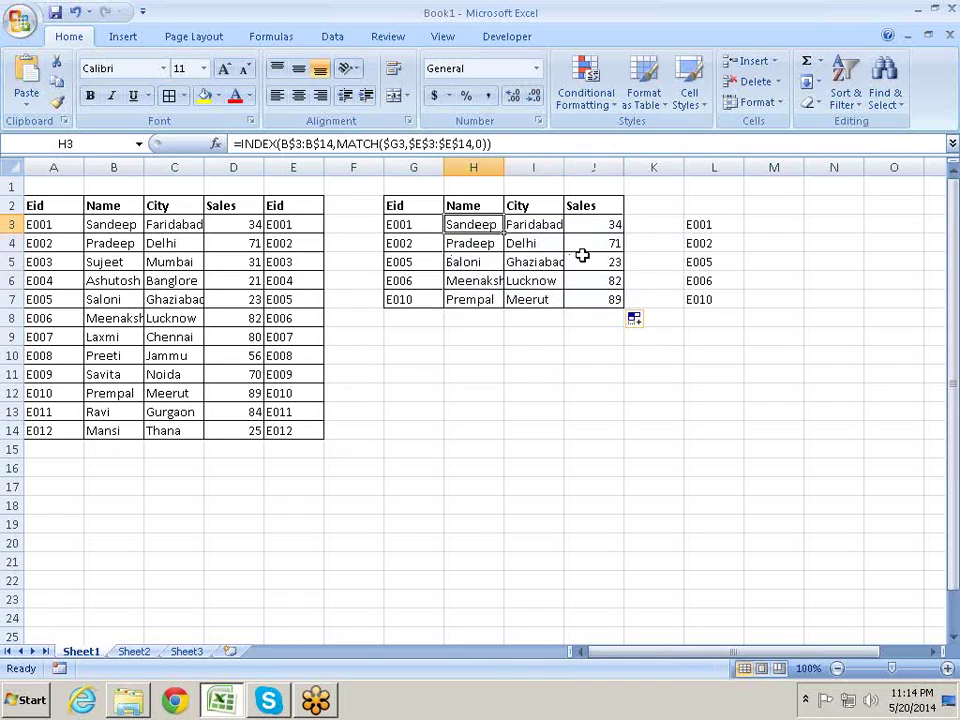
# - Review the formulas in H3, H4, H5 and I6 to confirm the E3:E14 range
pyautogui.press('F2')
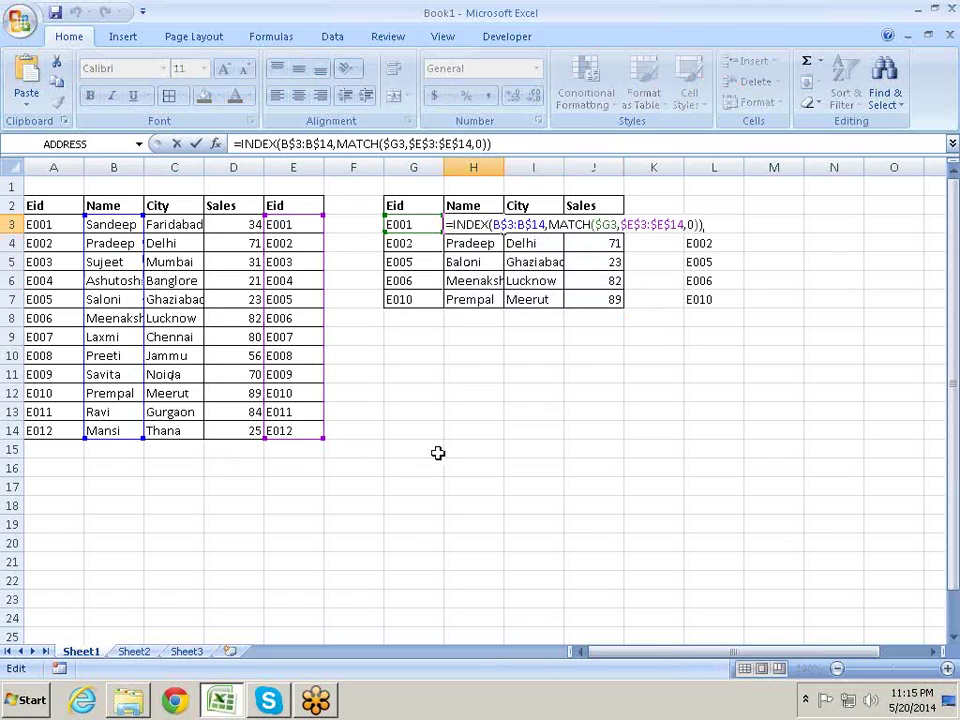
pyautogui.press('Return')
pyautogui.press('F2')
pyautogui.press('Return')
pyautogui.press('F2')
pyautogui.press('Return')
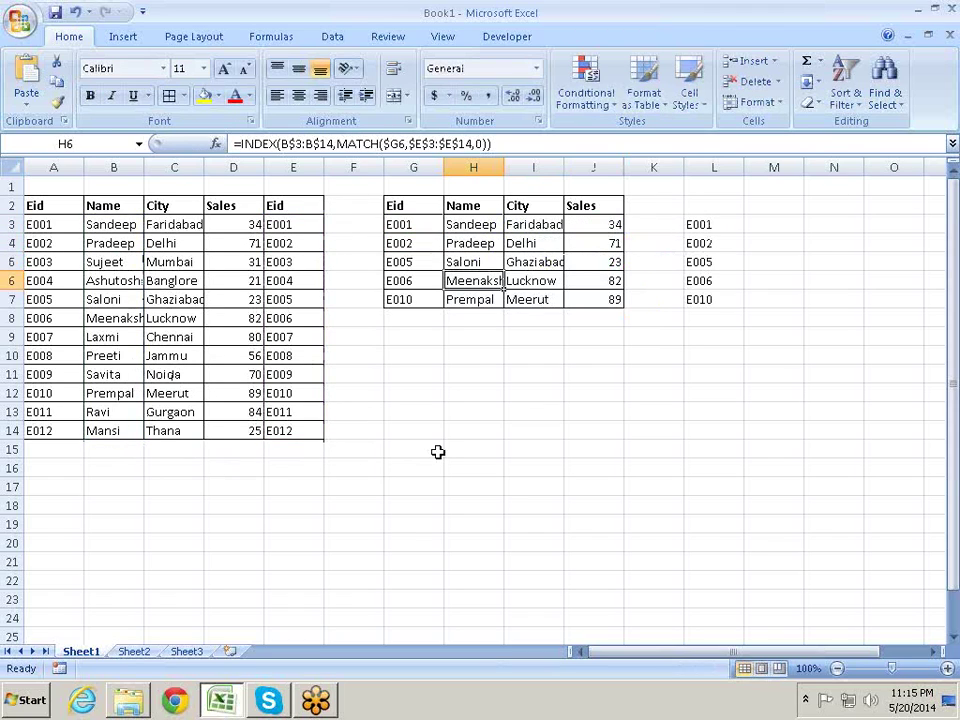
pyautogui.press('Right')
pyautogui.press('F2')
pyautogui.press('Return')
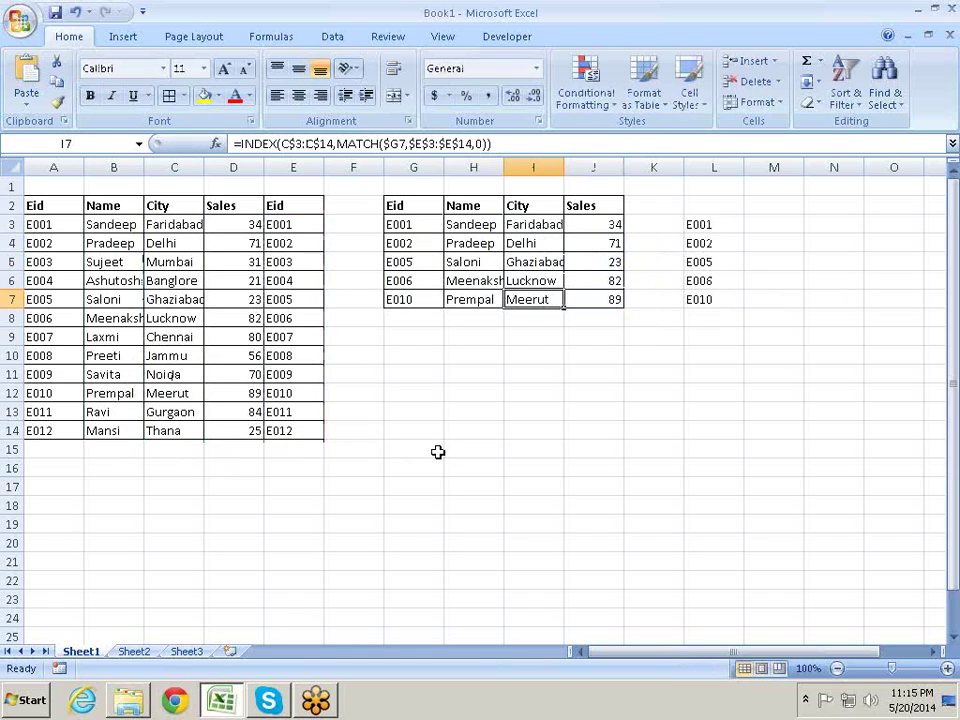
pyautogui.press('Up')
pyautogui.press('Up')
pyautogui.press('Up')
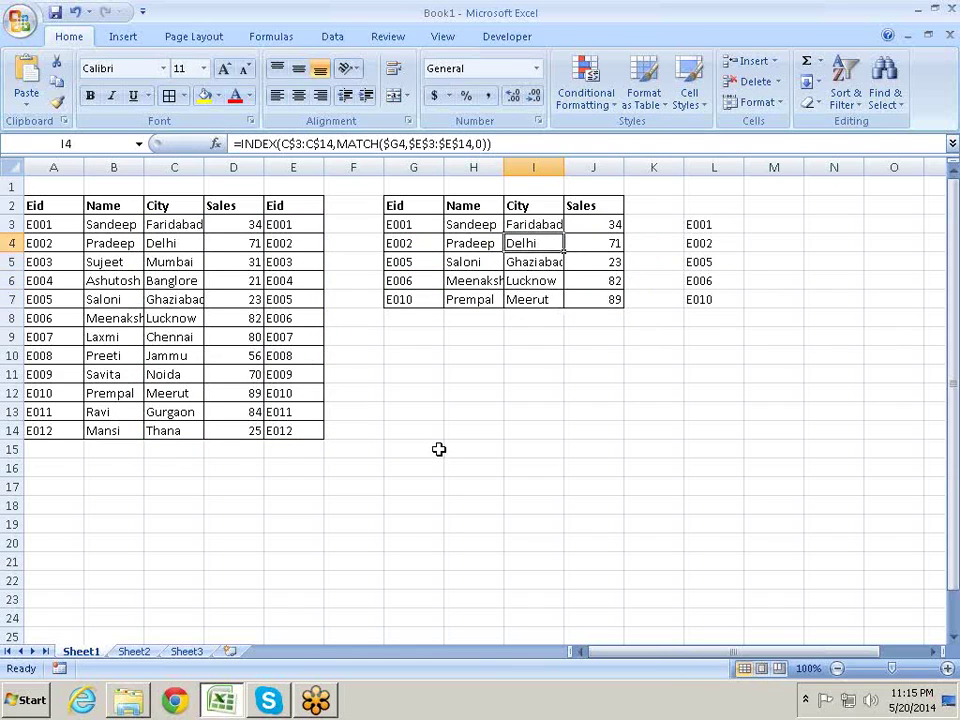
pyautogui.press('Up')
pyautogui.press('Left')
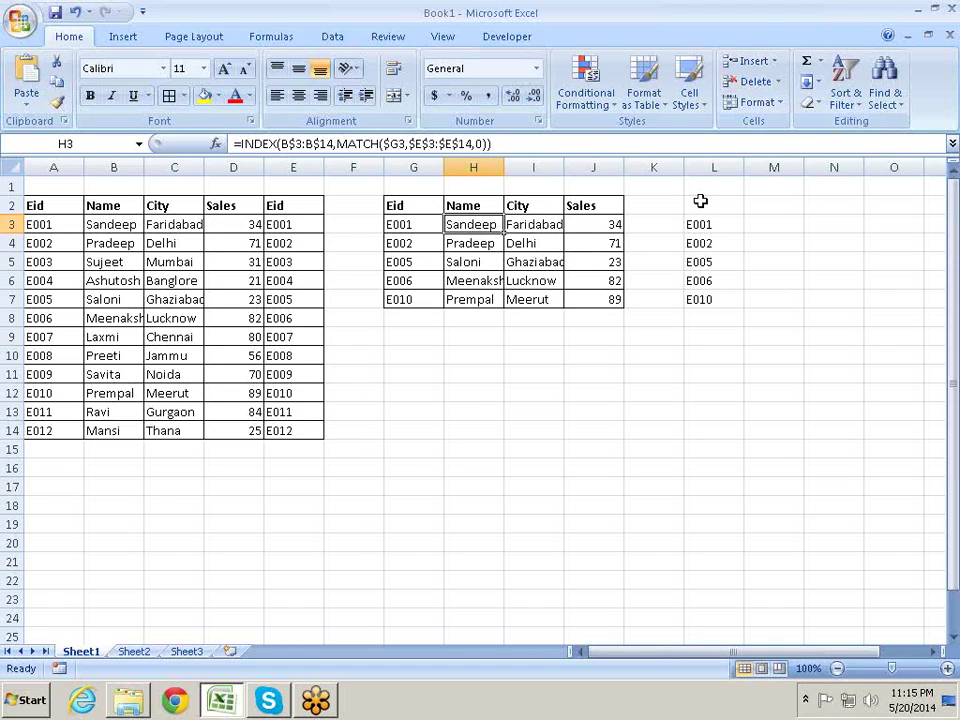
# - Delete the helper Eids in L3:L7 and the lookup formulas in H3:J7
pyautogui.moveTo(703, 225)
pyautogui.mouseDown()
pyautogui.moveTo(727, 318)
pyautogui.moveTo(720, 300)
pyautogui.mouseUp()
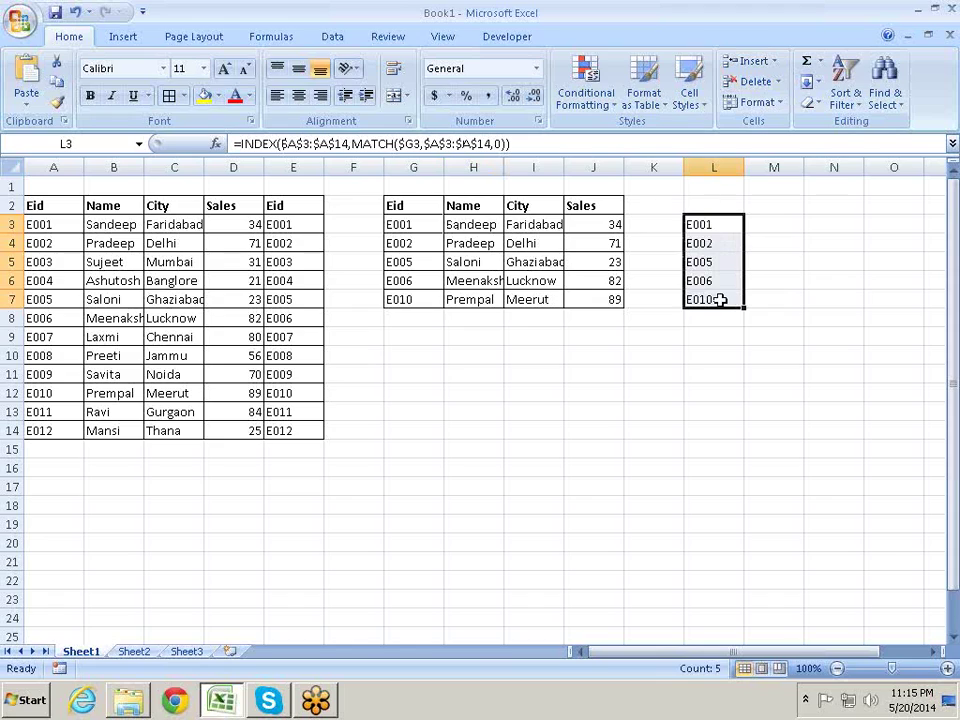
pyautogui.press('Delete')
pyautogui.press('Left')
pyautogui.press('Left')
pyautogui.press('Left')
pyautogui.press('Left')
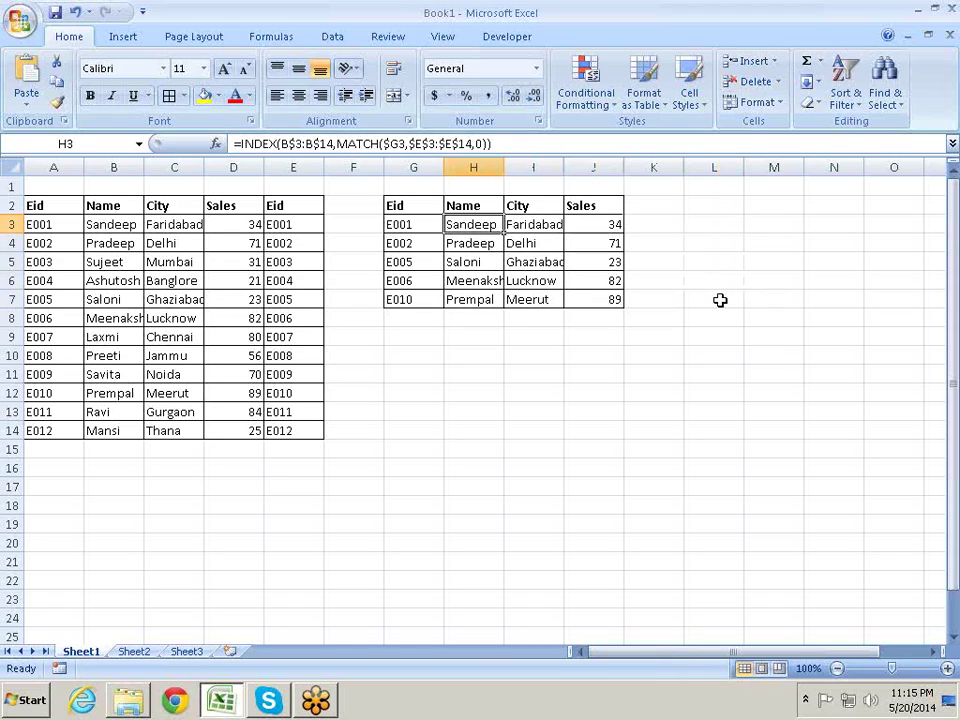
pyautogui.hotkey('ctrl', 'shift', 'Right')
pyautogui.hotkey('ctrl', 'shift', 'Down')
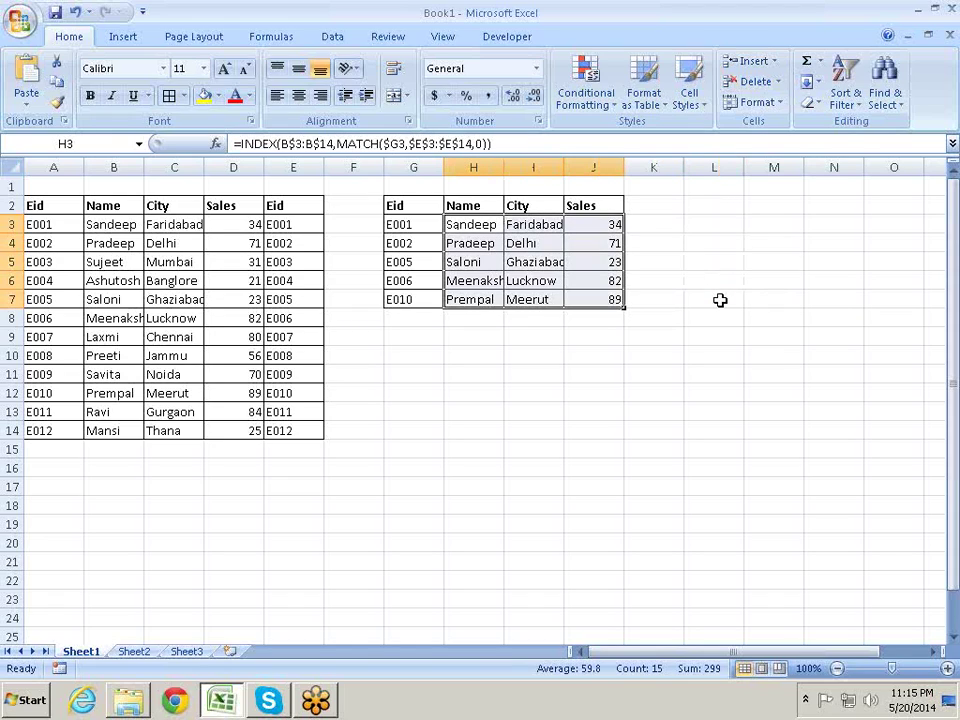
pyautogui.press('Delete')
pyautogui.press('Up')
pyautogui.press('Down')
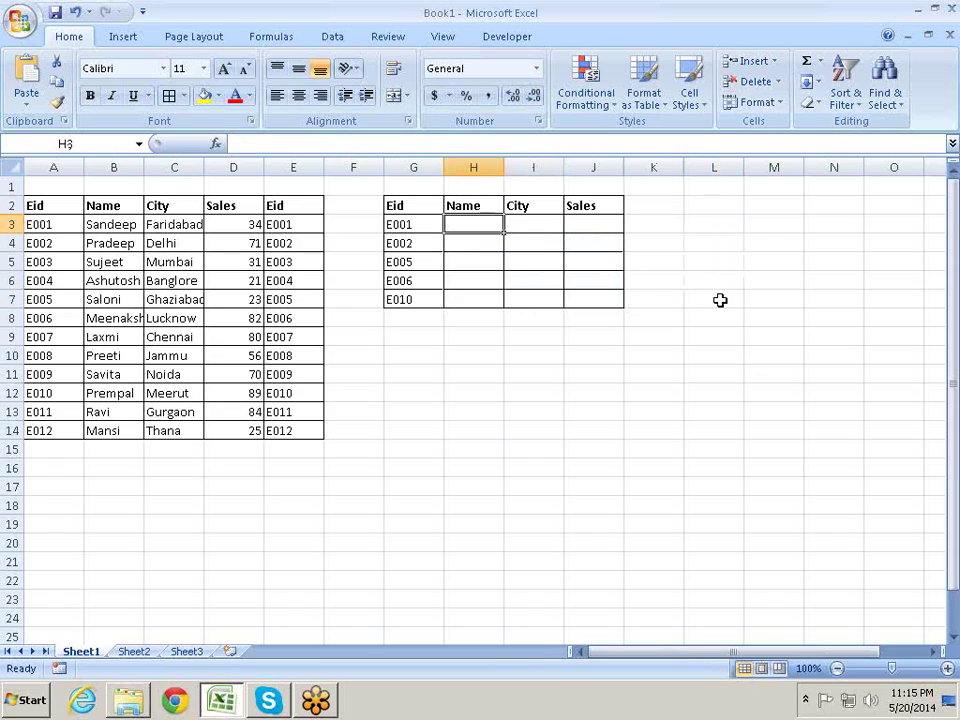
# - Start H3's VLOOKUP with G3 as lookup value and the absolute table range $A:$D
pyautogui.write('=v')
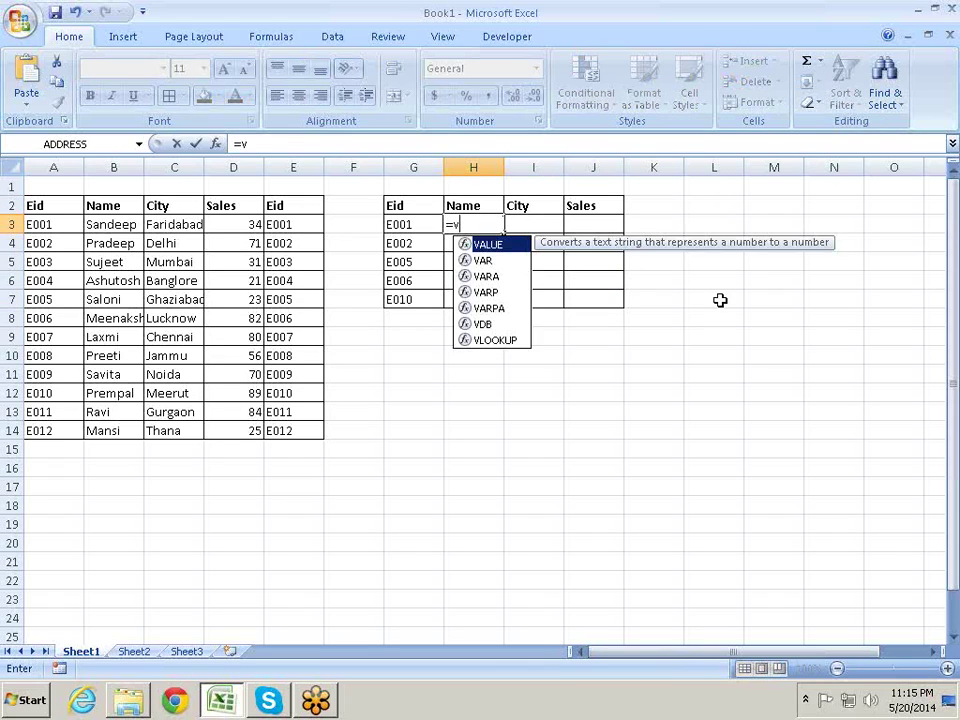
pyautogui.write('l')
pyautogui.press('Tab')
pyautogui.press('Left')
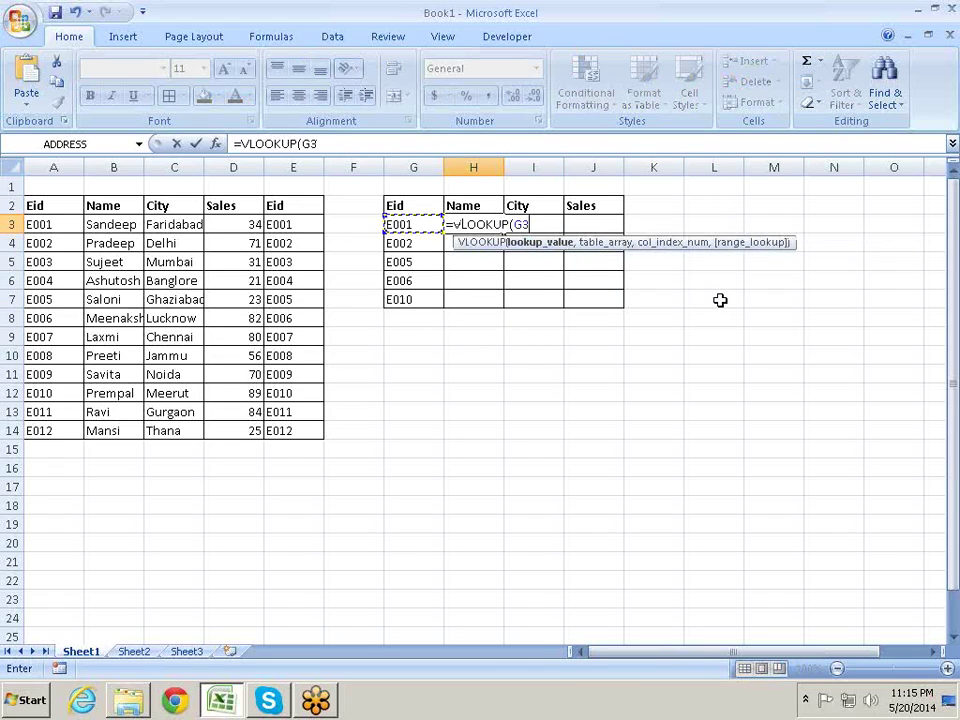
pyautogui.write(',')
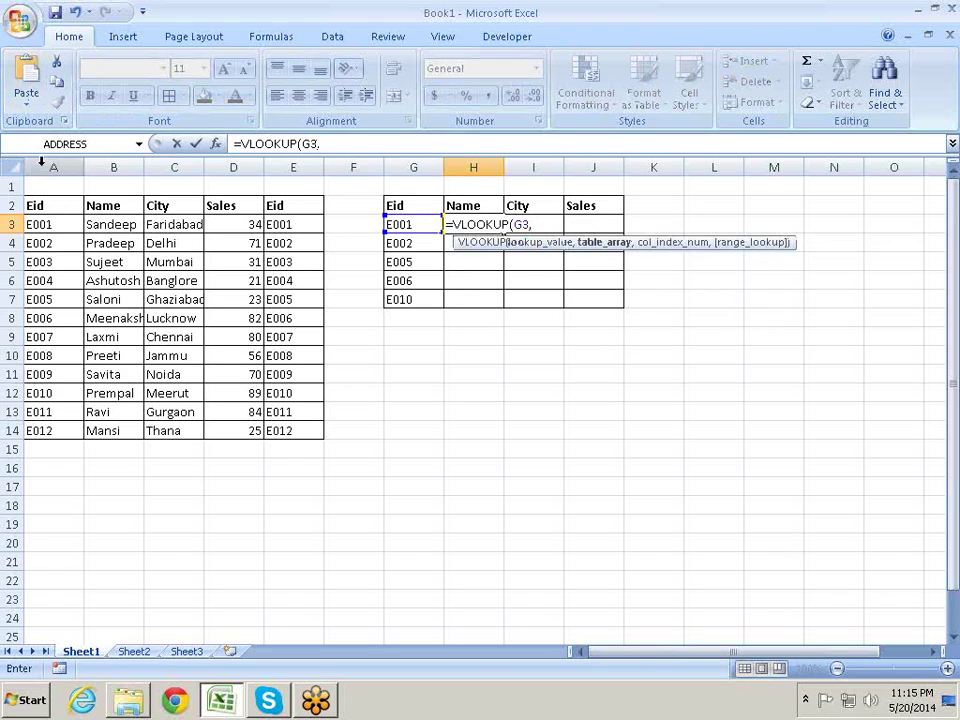
pyautogui.moveTo(45, 167); pyautogui.dragTo(311, 194)
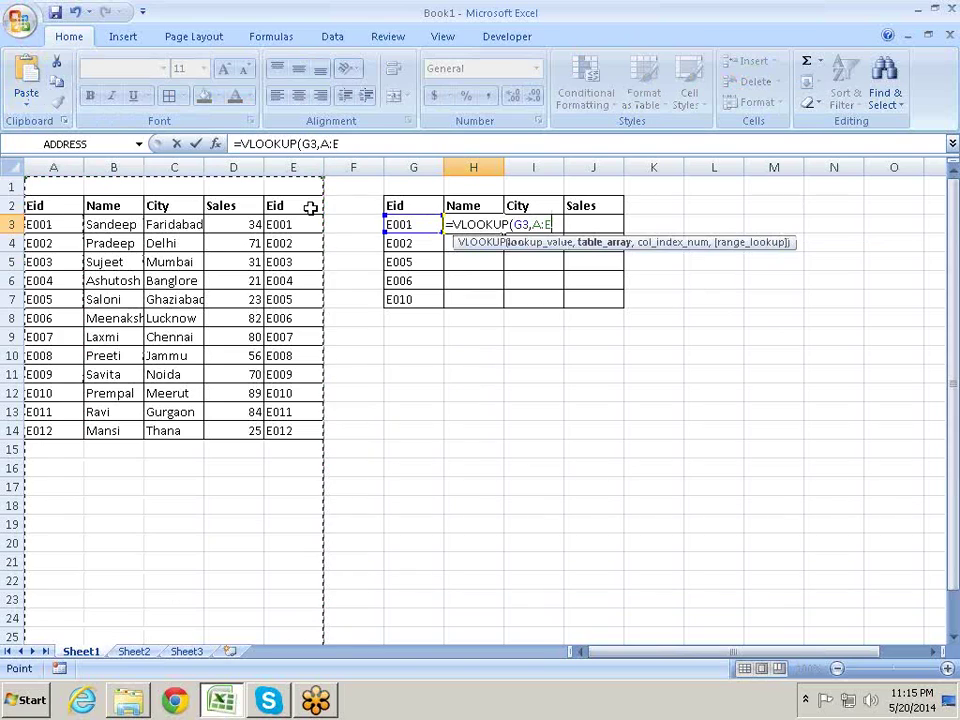
pyautogui.write(',')
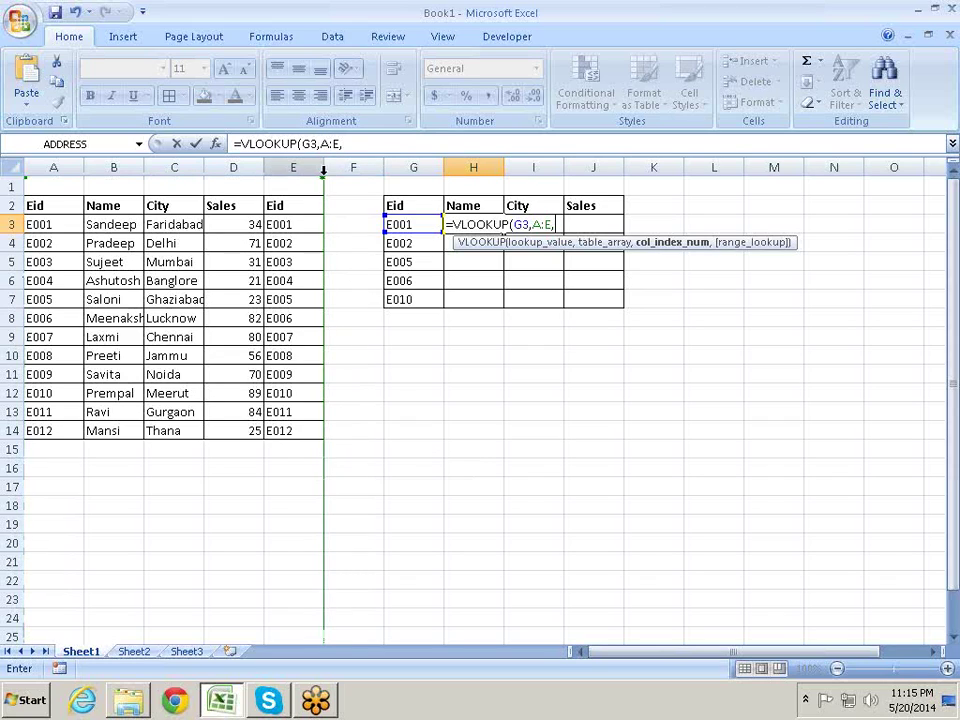
pyautogui.moveTo(318, 177); pyautogui.dragTo(281, 176)
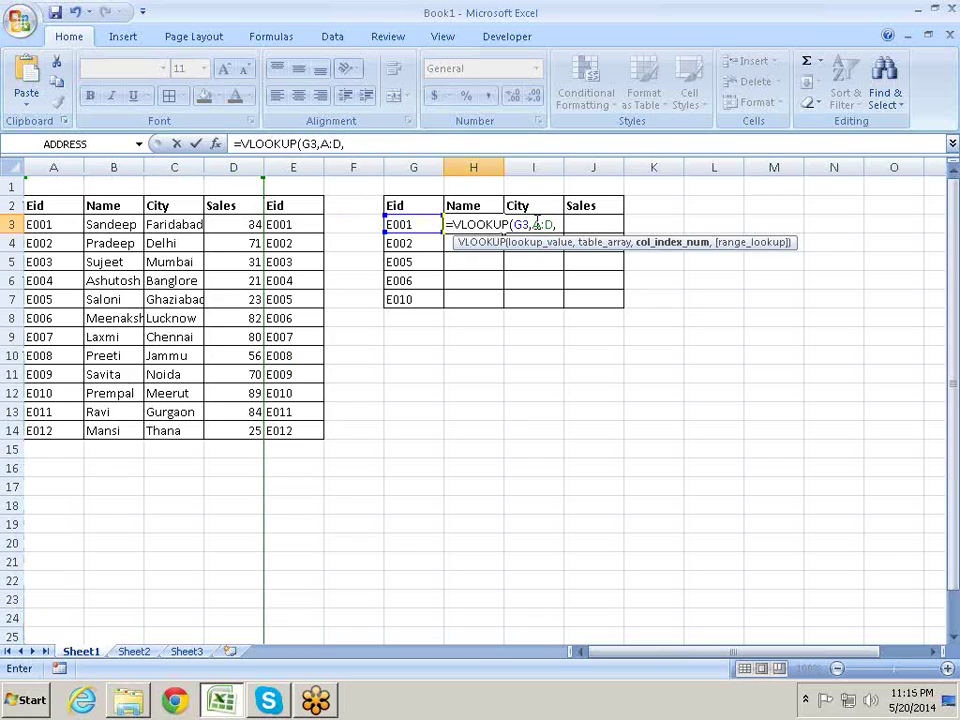
pyautogui.moveTo(535, 224); pyautogui.dragTo(555, 224)
pyautogui.press('F4')
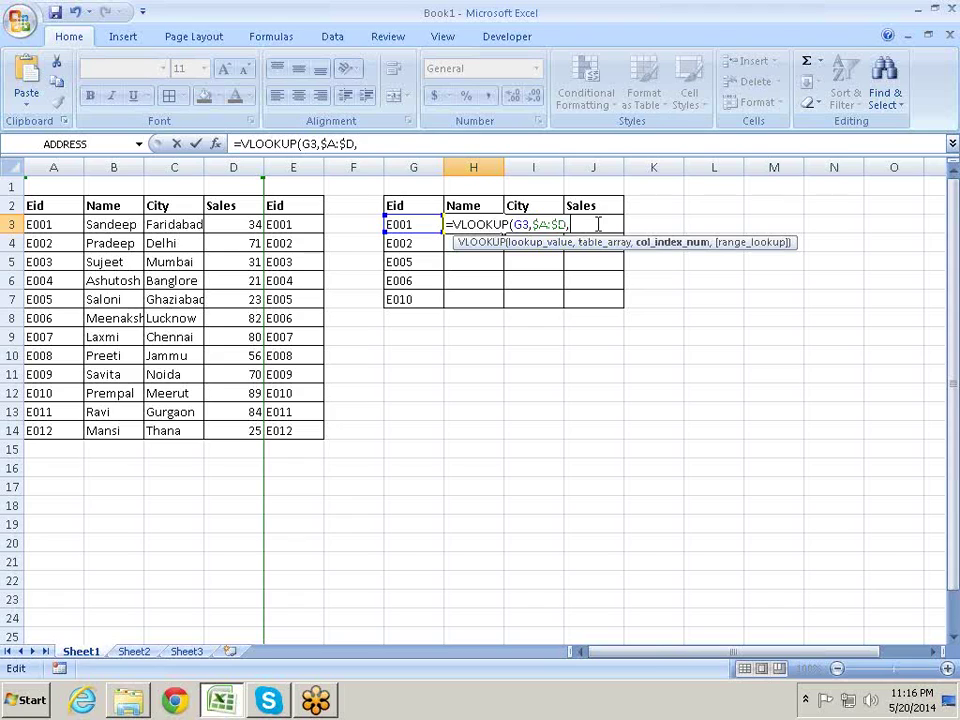
# - Nest MATCH(H$2,$A$2:$D$2,0) as the VLOOKUP column index
pyautogui.write('ma')
pyautogui.press('Tab')
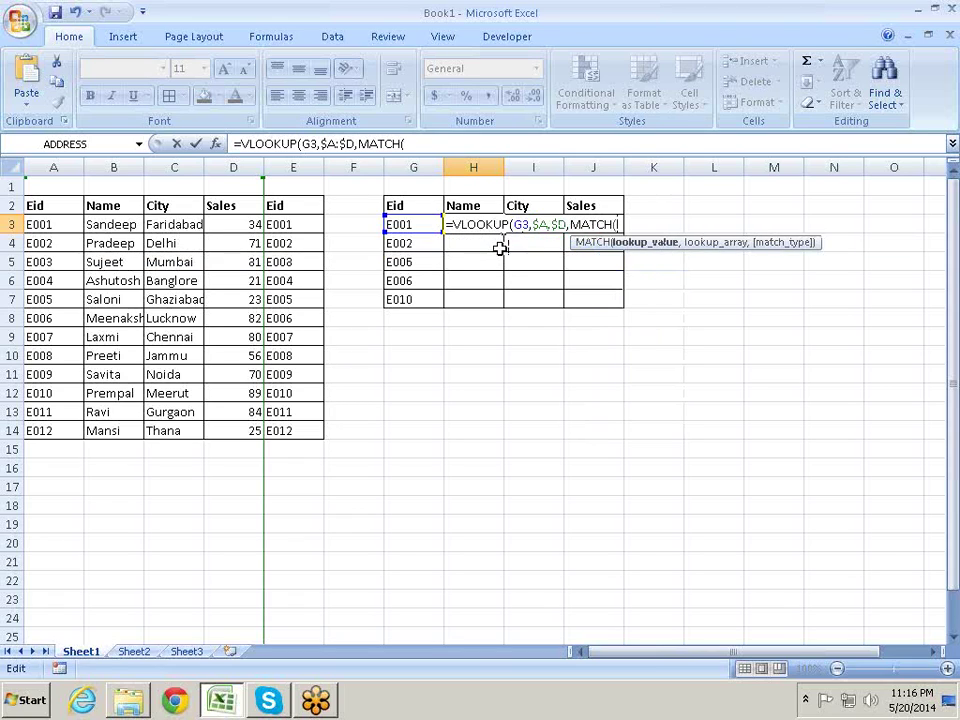
pyautogui.click(474, 205)
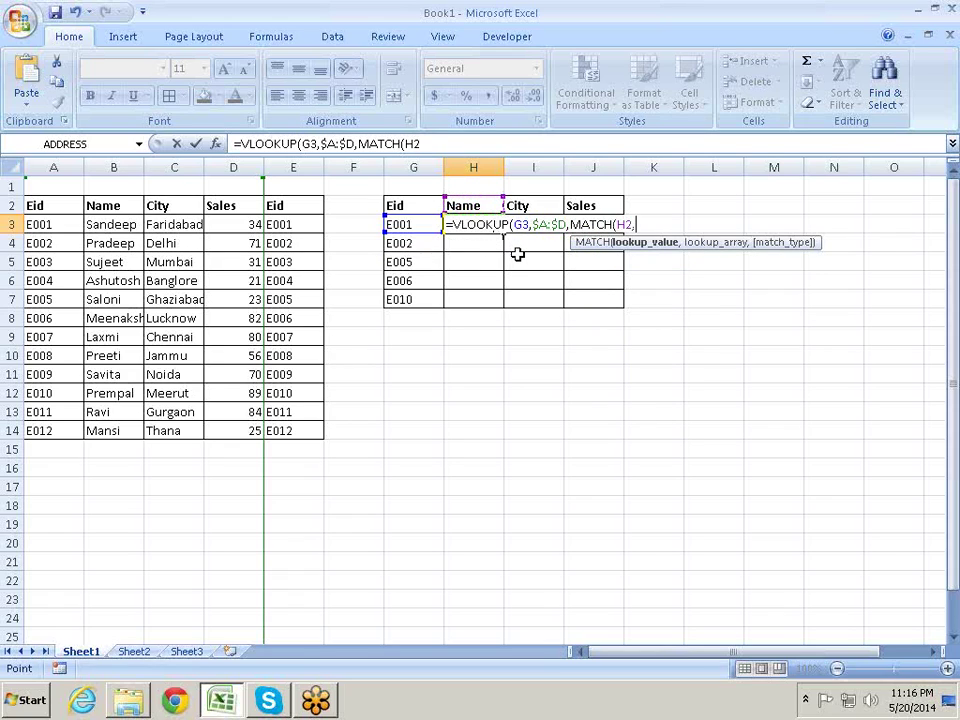
pyautogui.write(',')
pyautogui.moveTo(58, 205)
pyautogui.mouseDown()
pyautogui.moveTo(313, 191)
pyautogui.moveTo(304, 206)
pyautogui.mouseUp()
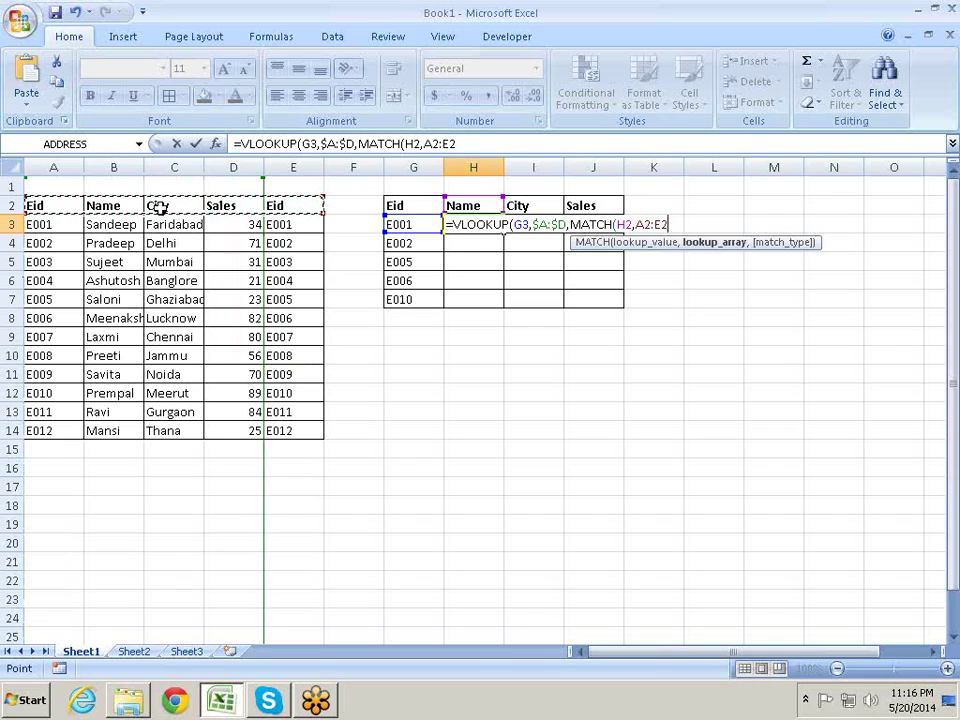
pyautogui.moveTo(322, 214); pyautogui.dragTo(207, 217)
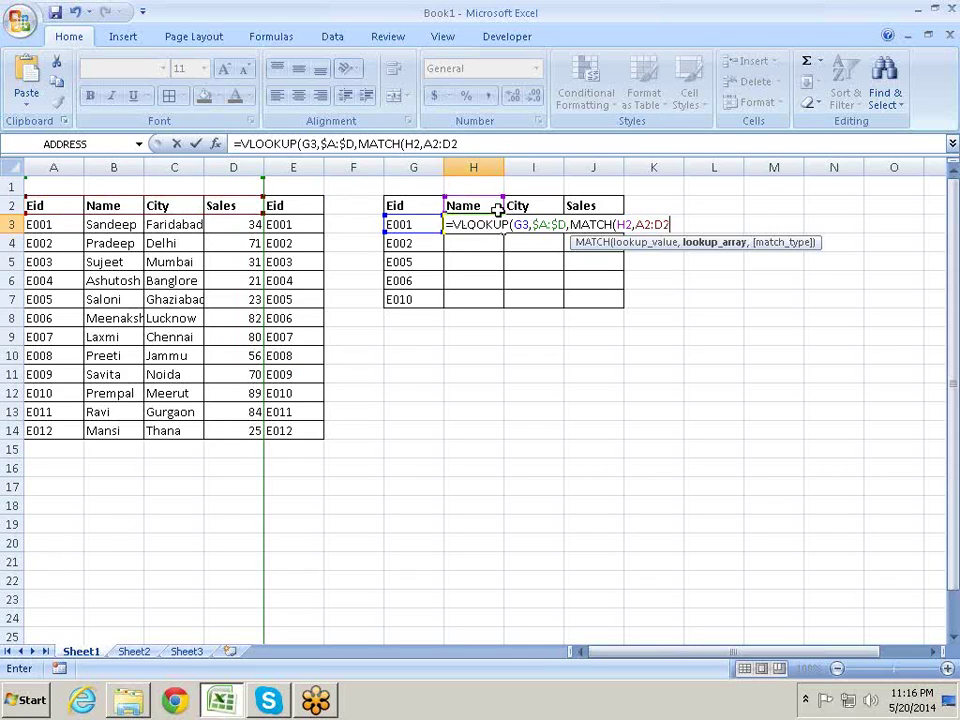
pyautogui.click(624, 224)
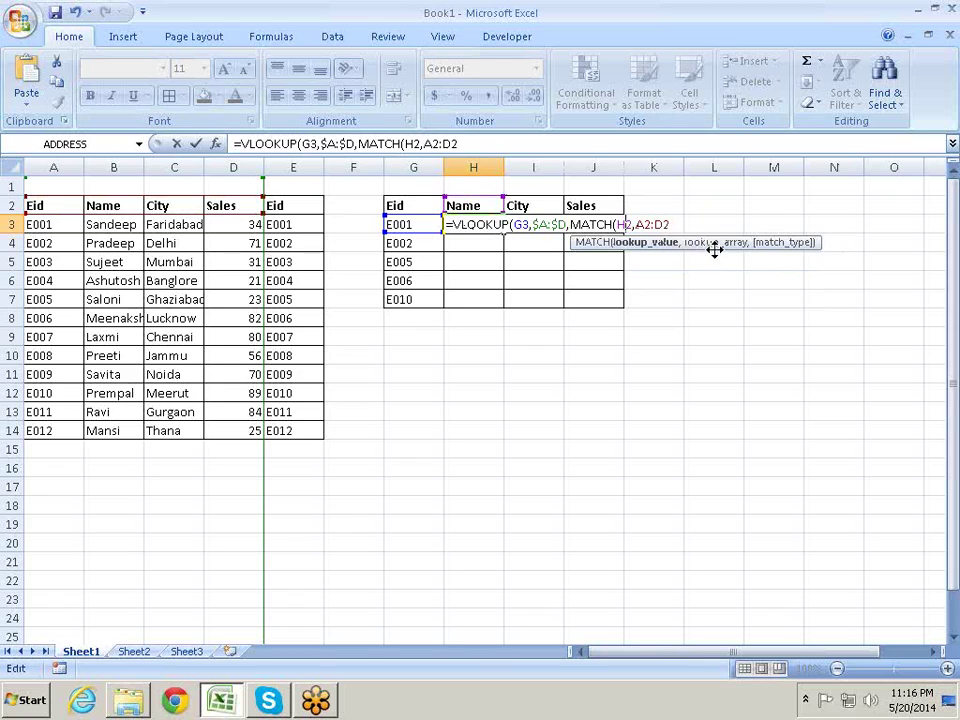
pyautogui.write('$')
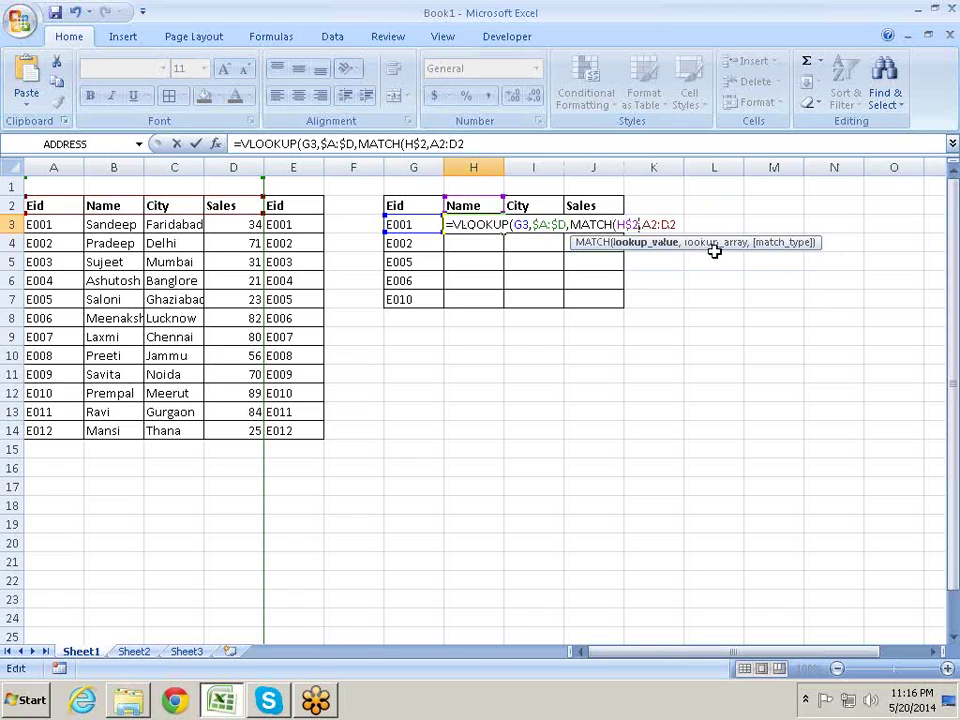
pyautogui.press('Right')
pyautogui.hotkey('shift', 'Right')
pyautogui.hotkey('shift', 'Right')
pyautogui.hotkey('shift', 'Right')
pyautogui.hotkey('shift', 'Right')
pyautogui.hotkey('shift', 'Right')
pyautogui.hotkey('shift', 'Right')
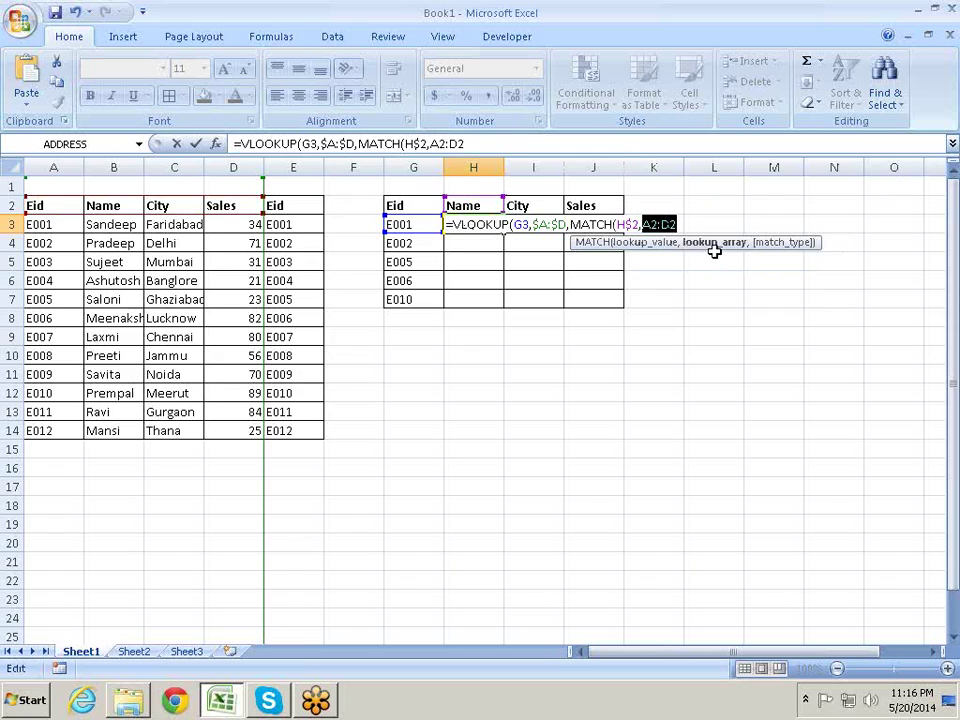
pyautogui.press('F4')
pyautogui.press('Right')
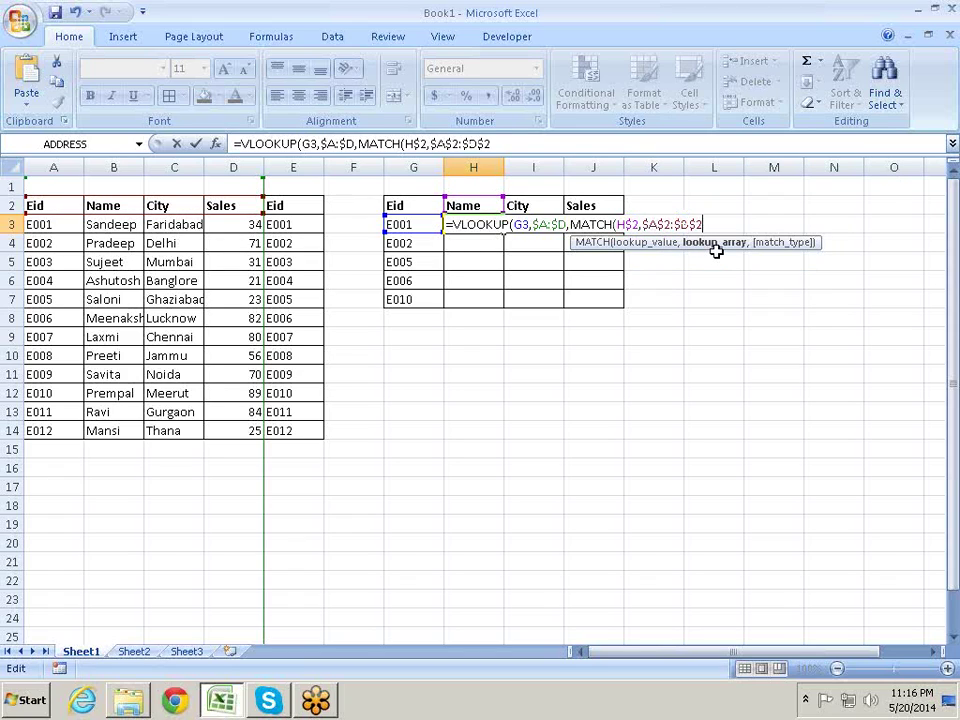
pyautogui.write(',0')
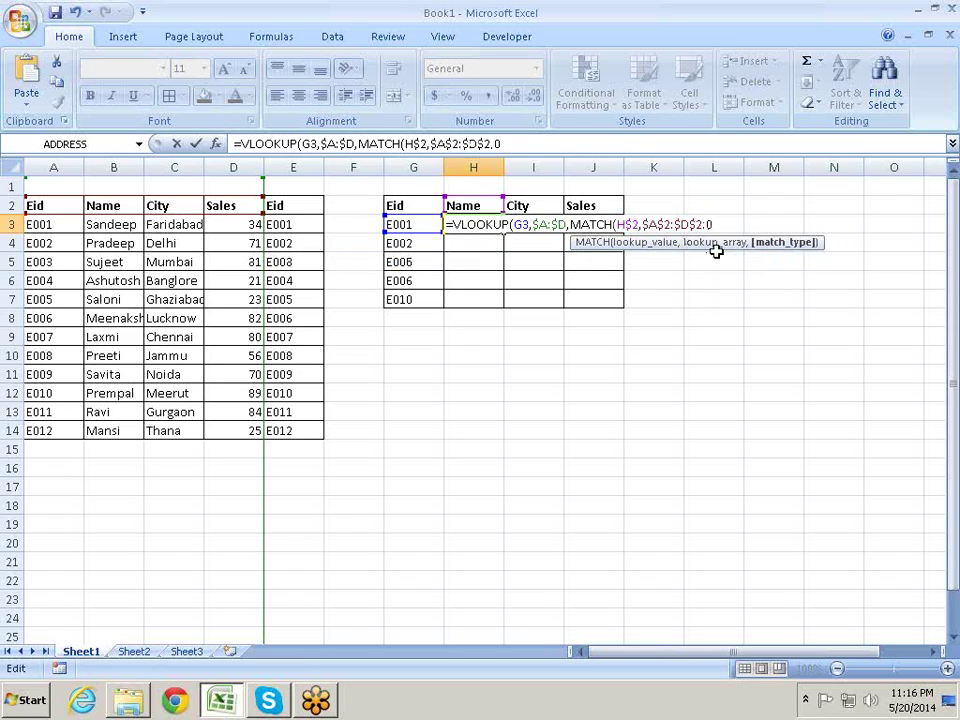
pyautogui.write('),')
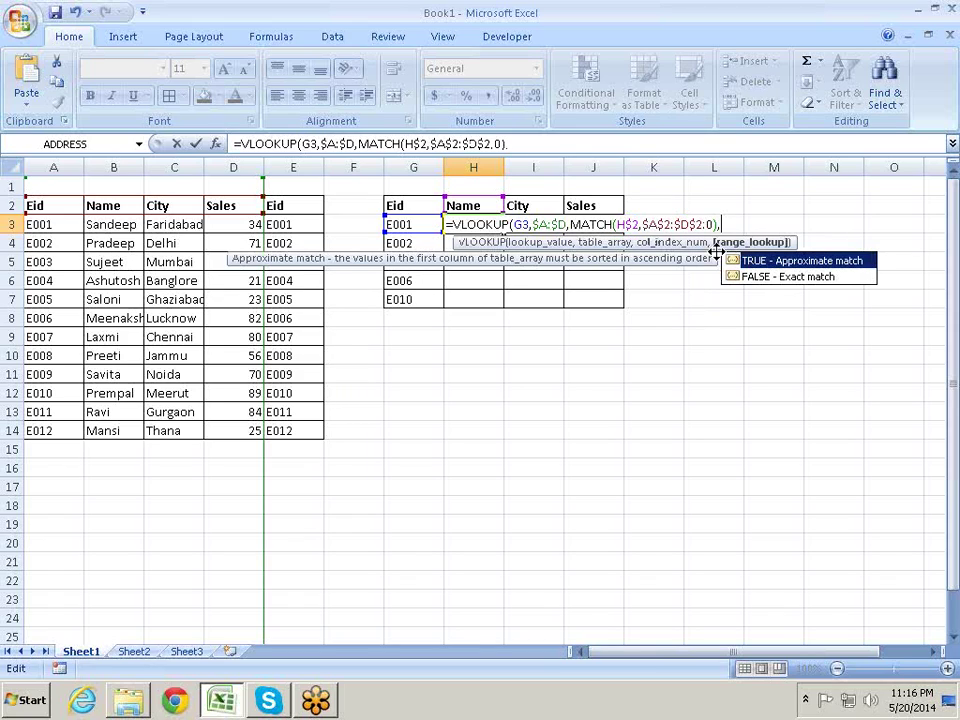
# - Finish with FALSE for exact match and lock the lookup value as $G3; H3 shows Sandeep
pyautogui.press('Down')
pyautogui.press('Tab')
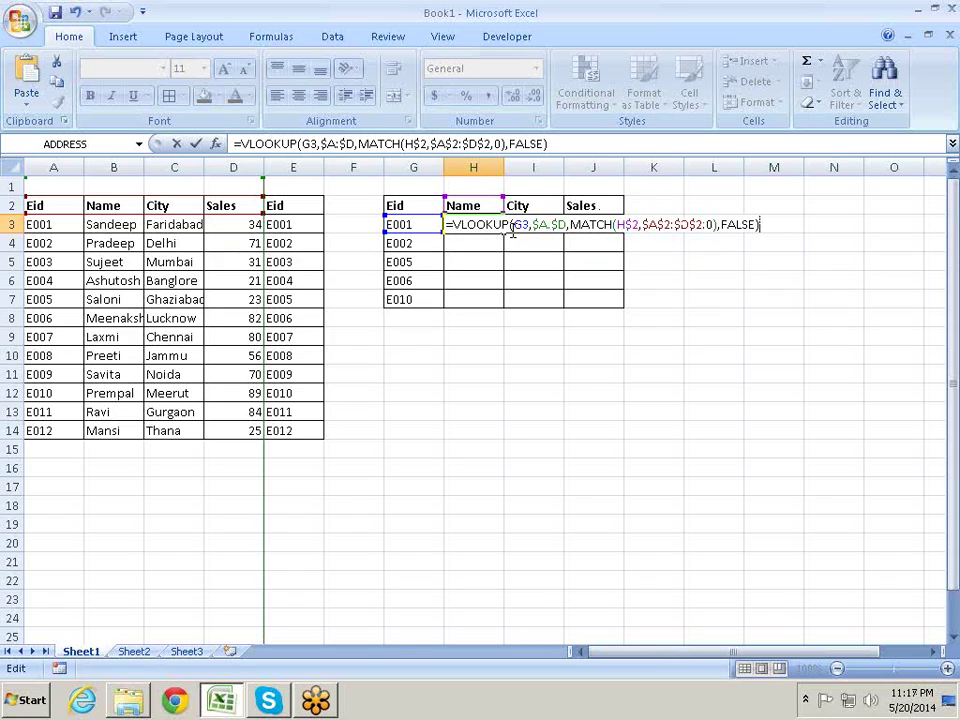
pyautogui.click(513, 228)
pyautogui.write('$')
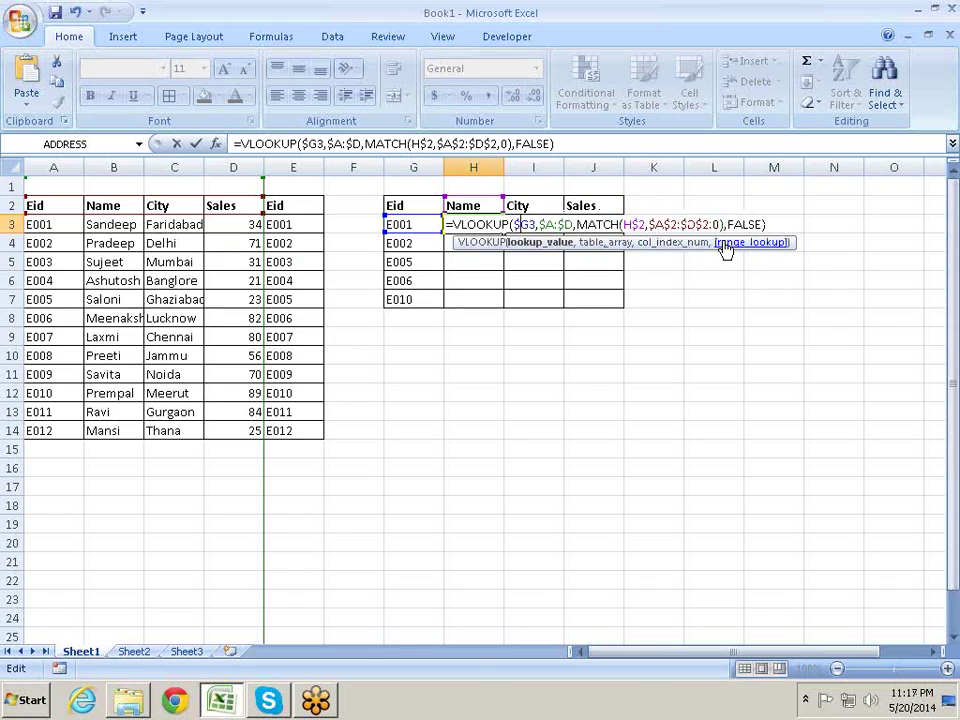
pyautogui.press('Return')
pyautogui.press('Up')
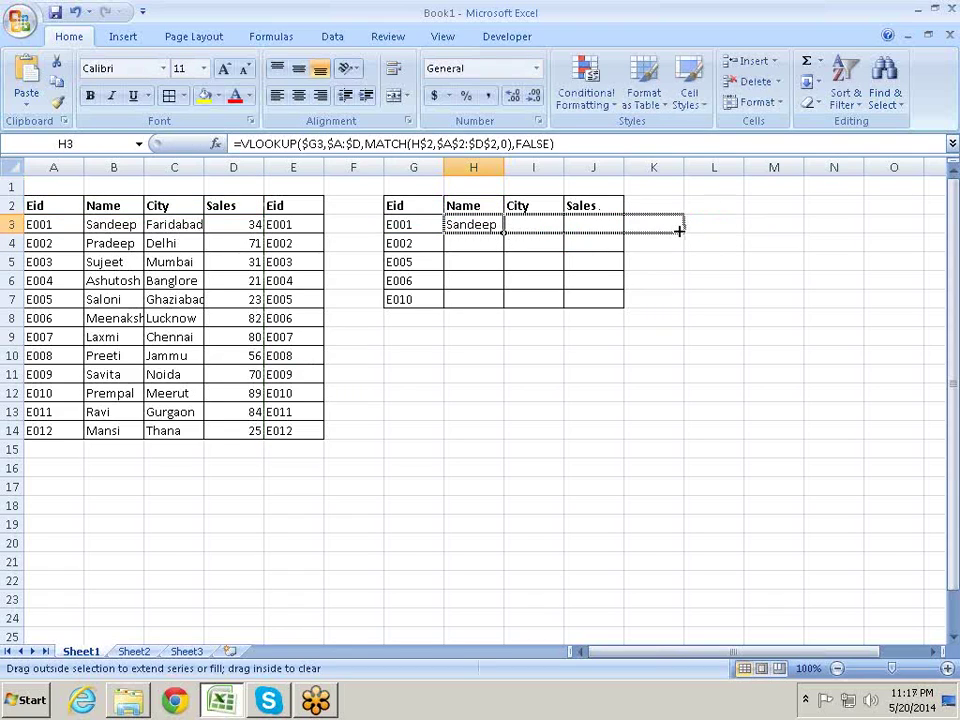
# - Fill the VLOOKUP formula across H3:J7, keeping the J2 header as Sales
pyautogui.moveTo(506, 233)
pyautogui.mouseDown()
pyautogui.moveTo(626, 238)
pyautogui.moveTo(630, 298)
pyautogui.mouseUp()
pyautogui.click(714, 280)
pyautogui.click(607, 207)
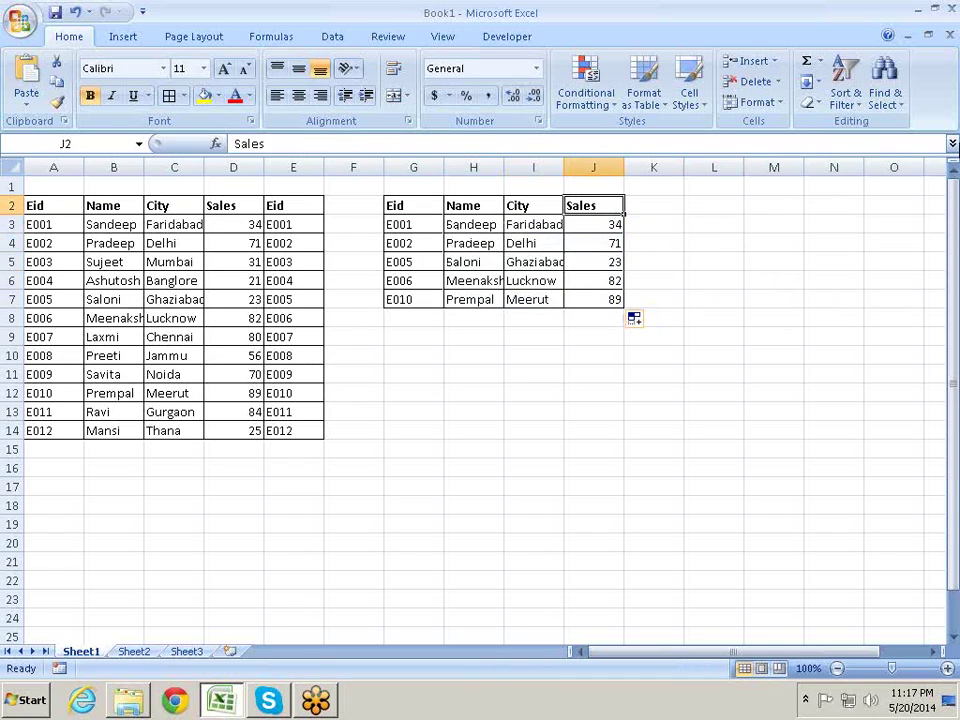
pyautogui.write('Ci')
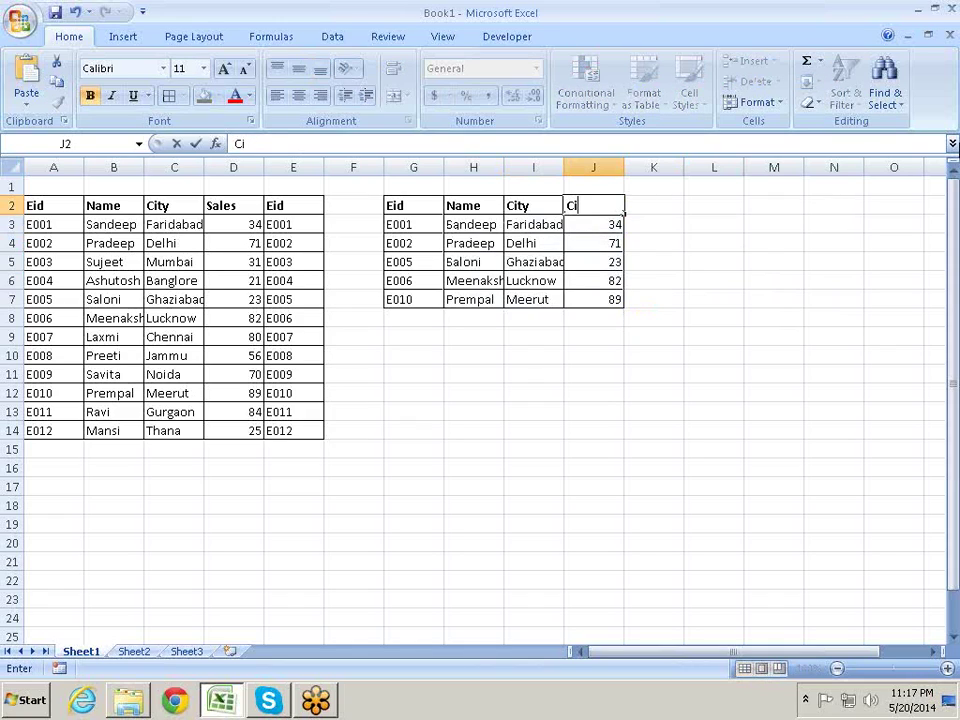
pyautogui.write('ty')
pyautogui.press('Escape')
pyautogui.press('Down')
pyautogui.press('Left')
pyautogui.press('Left')
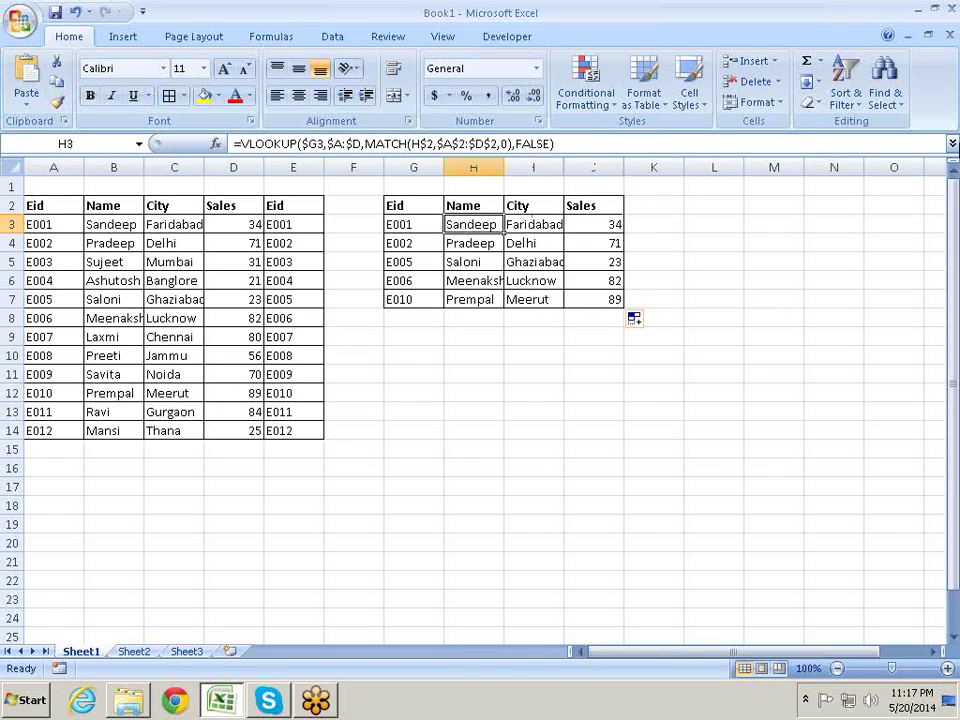
# - Reopen H3's VLOOKUP formula for editing
pyautogui.press('F1')
pyautogui.hotkey('alt', 'F4')
pyautogui.press('F2')
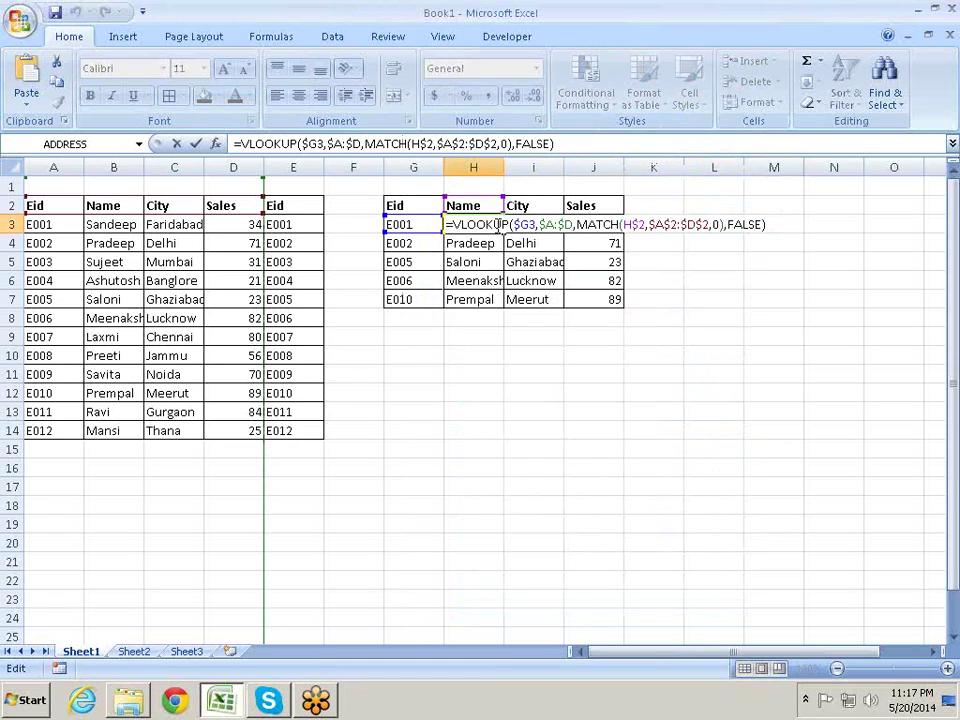
# - Check the $G3, $A:$D and MATCH arguments, commit H3's lookup returning Sandeep, then narrow column I slightly
pyautogui.click(527, 225)
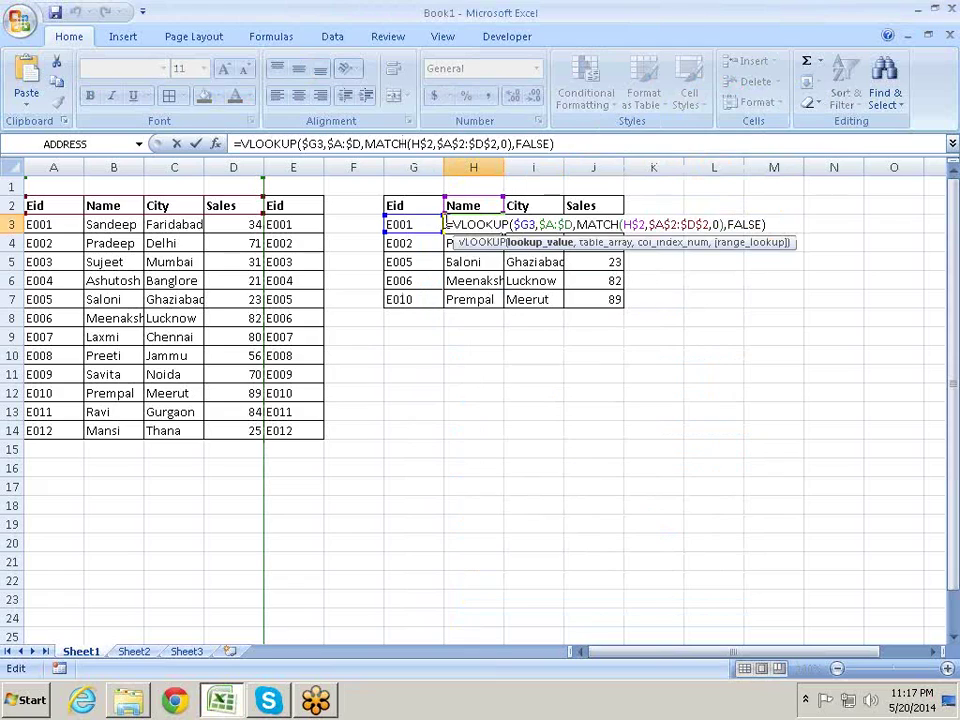
pyautogui.click(540, 242)
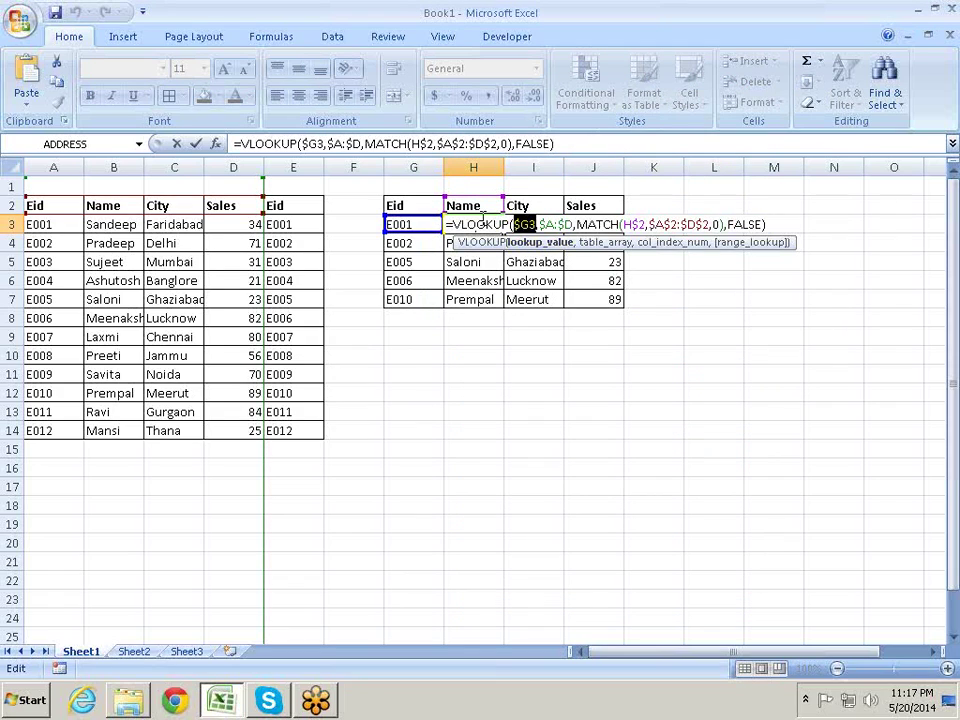
pyautogui.click(613, 243)
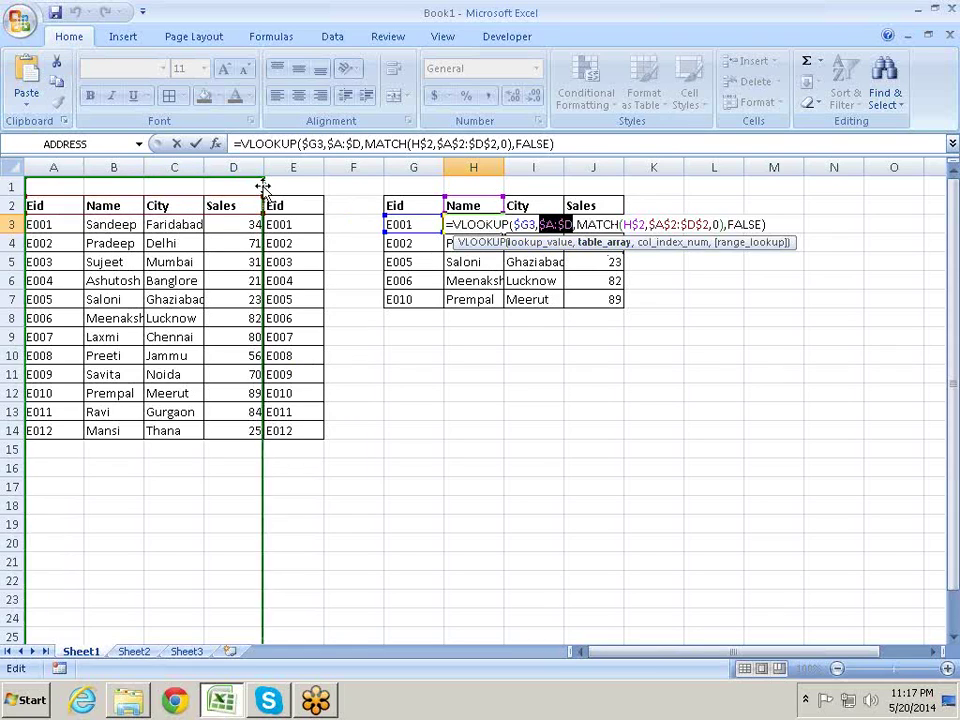
pyautogui.moveTo(260, 188); pyautogui.dragTo(265, 189)
pyautogui.click(645, 246)
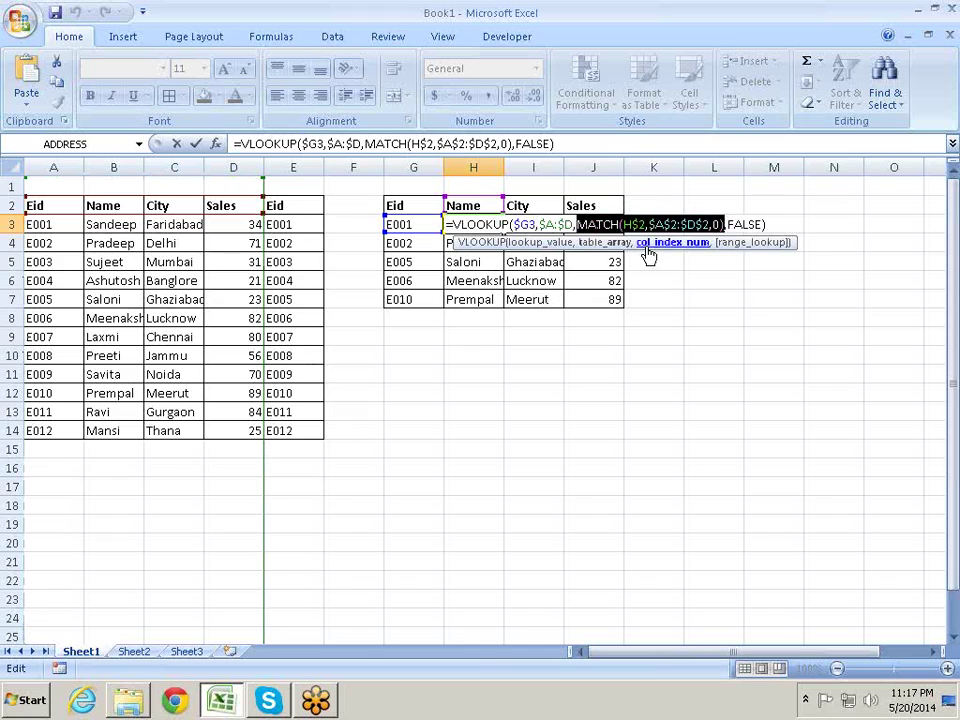
pyautogui.click(626, 226)
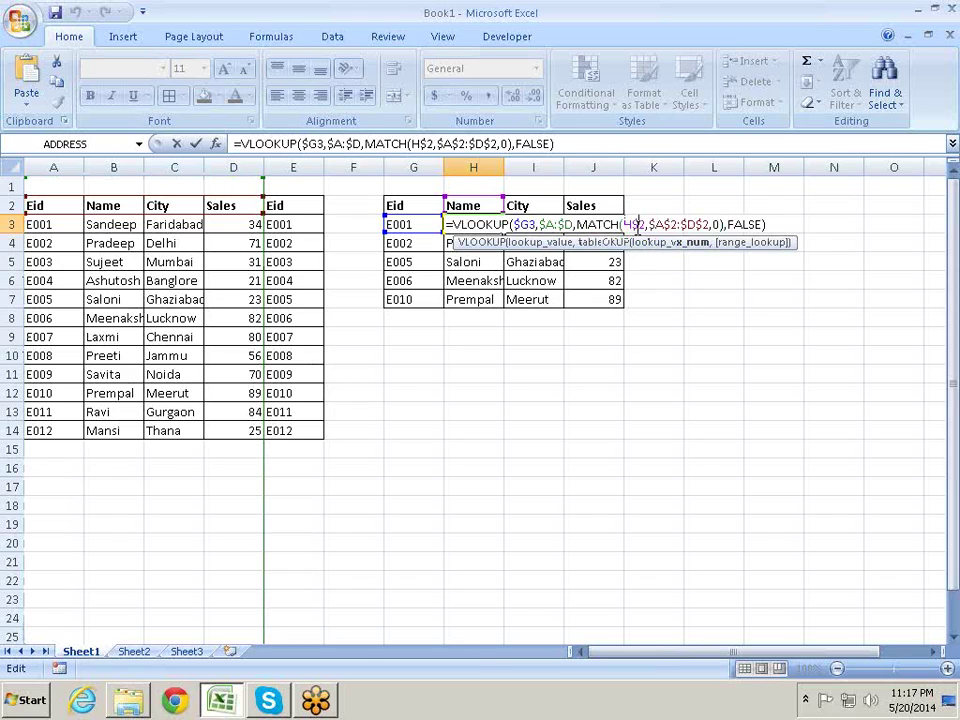
pyautogui.moveTo(506, 194); pyautogui.dragTo(497, 204)
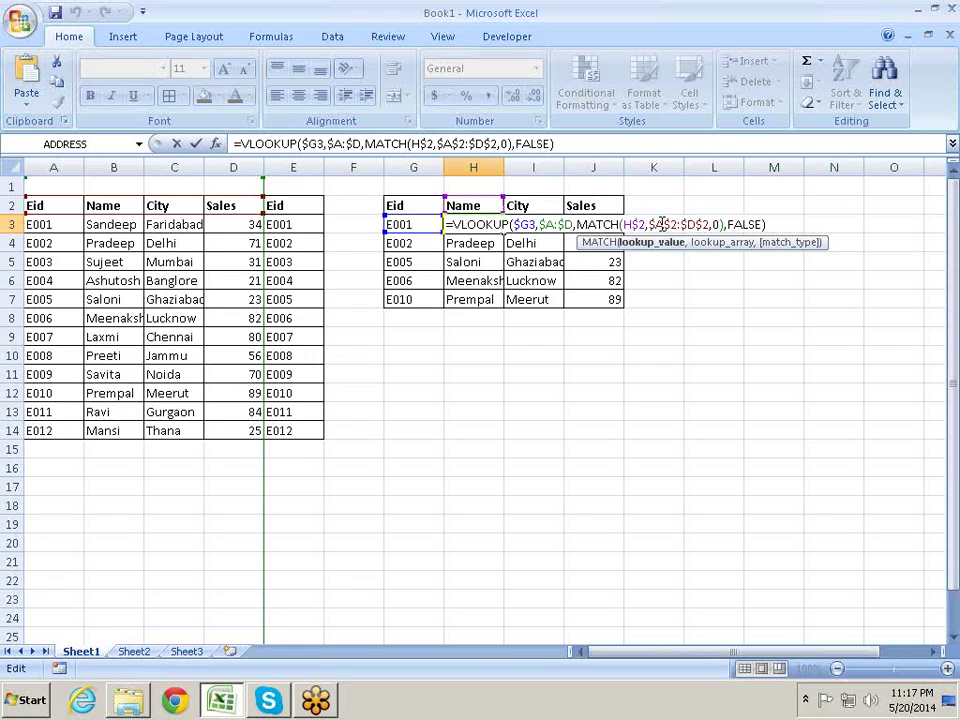
pyautogui.click(724, 244)
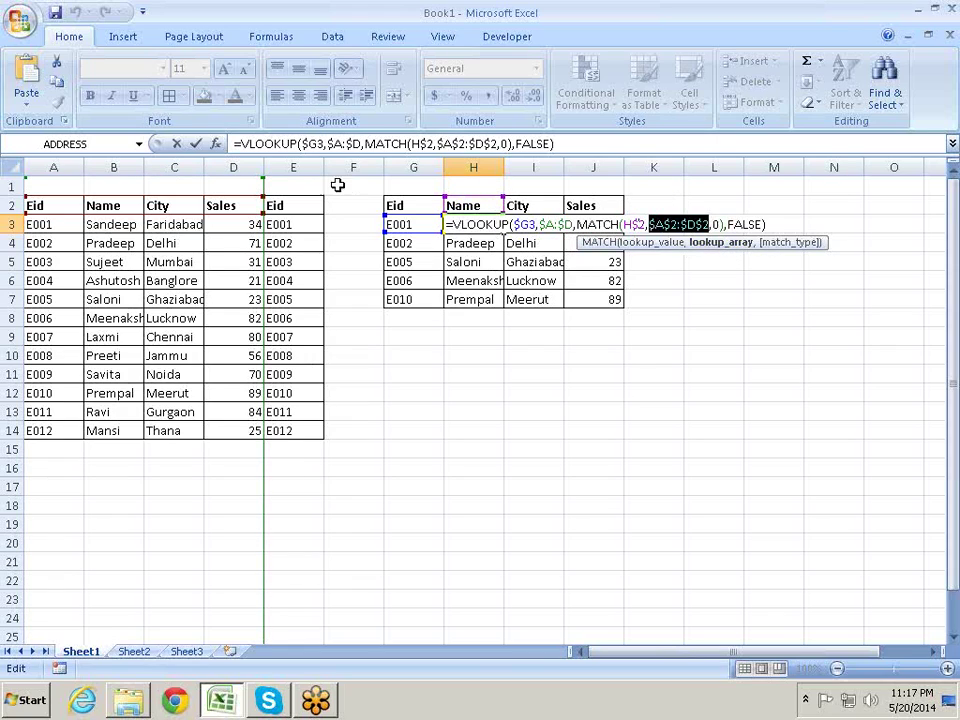
pyautogui.moveTo(205, 195); pyautogui.dragTo(205, 194)
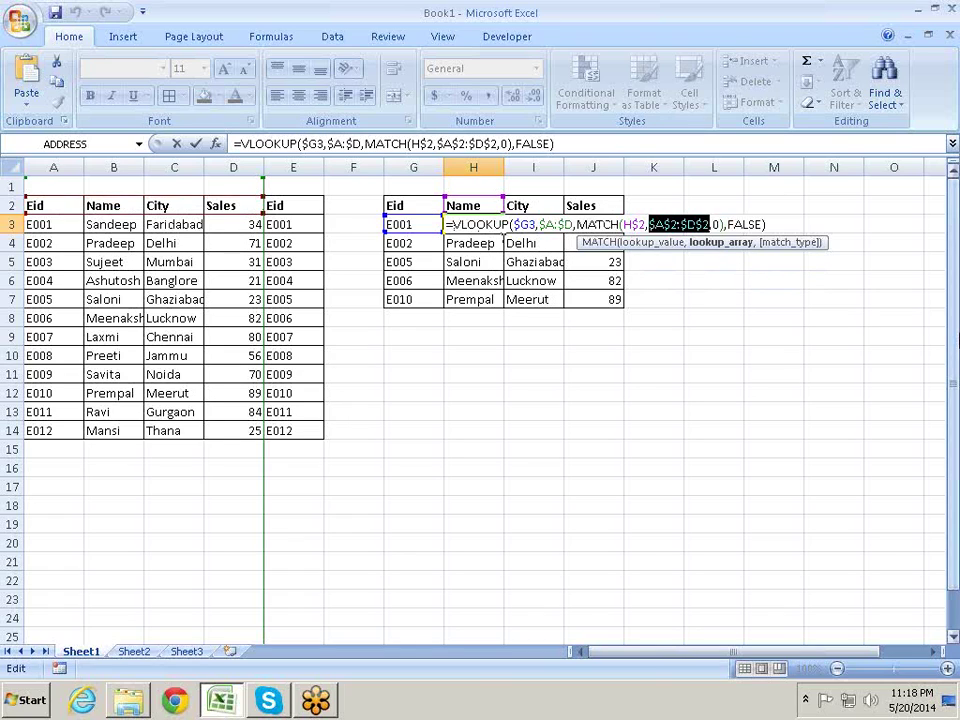
pyautogui.press('Return')
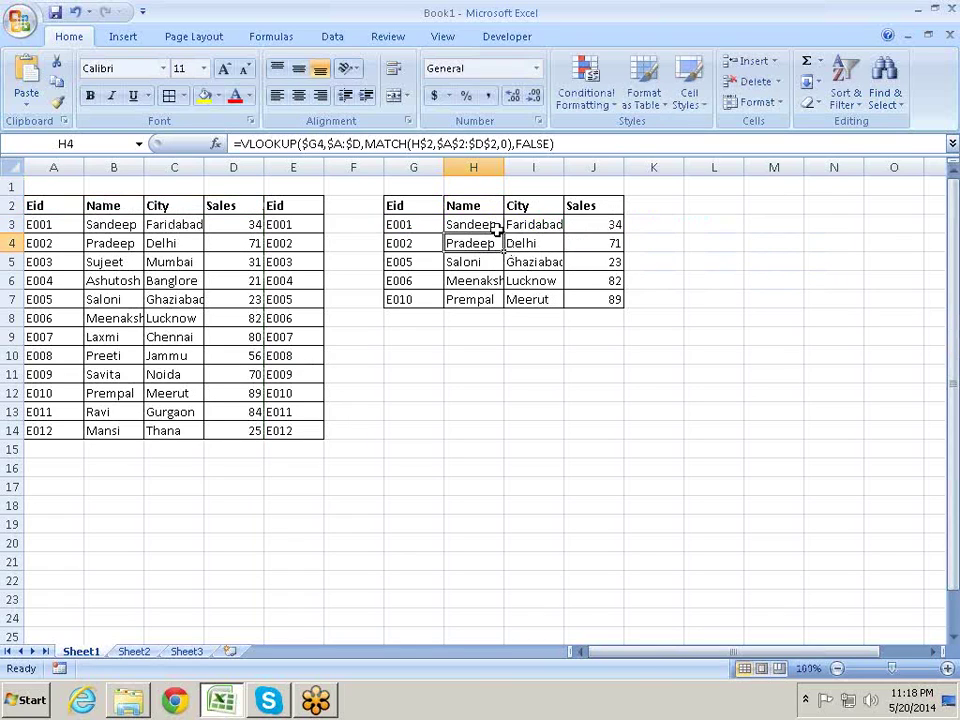
pyautogui.moveTo(564, 160); pyautogui.dragTo(559, 157)
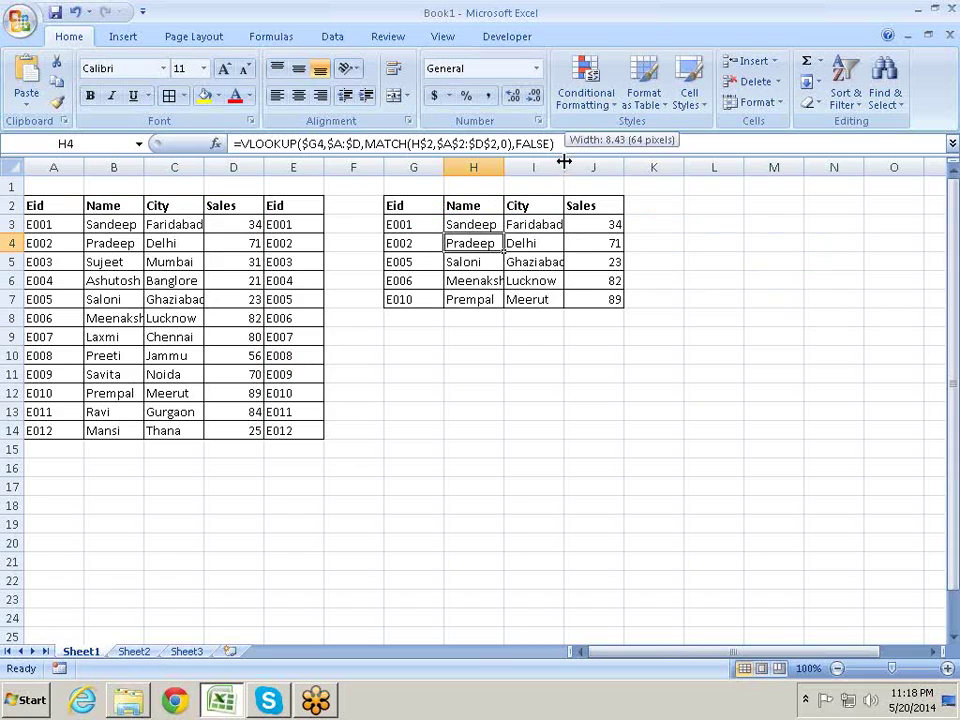
# - Autofit columns H through J to their contents, then widen column J
pyautogui.moveTo(473, 167); pyautogui.dragTo(619, 172)
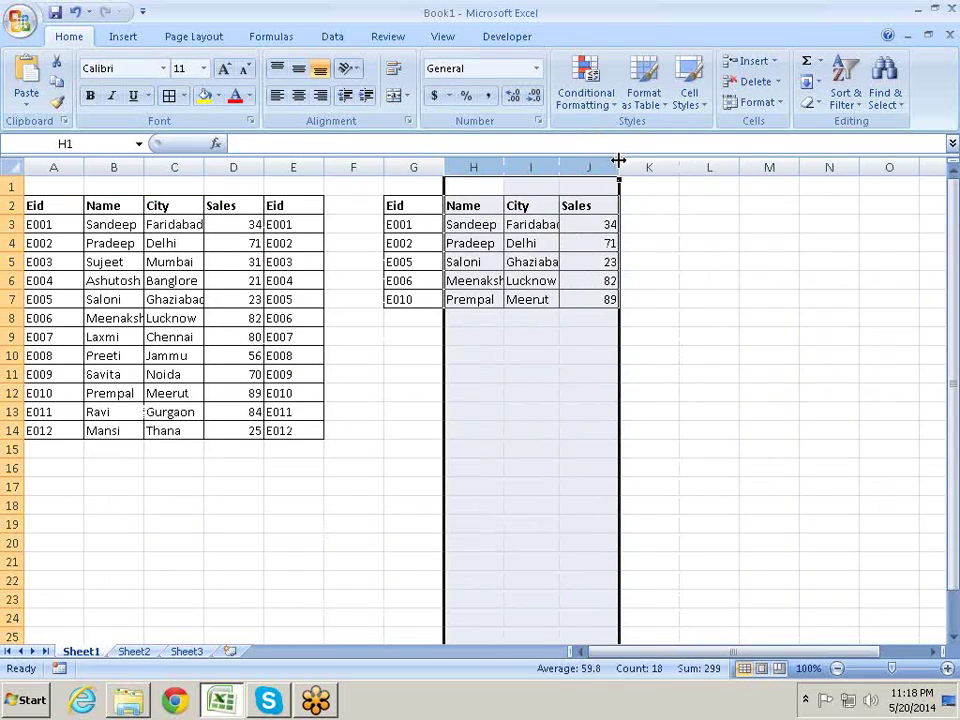
pyautogui.doubleClick(618, 160)
pyautogui.click(654, 208)
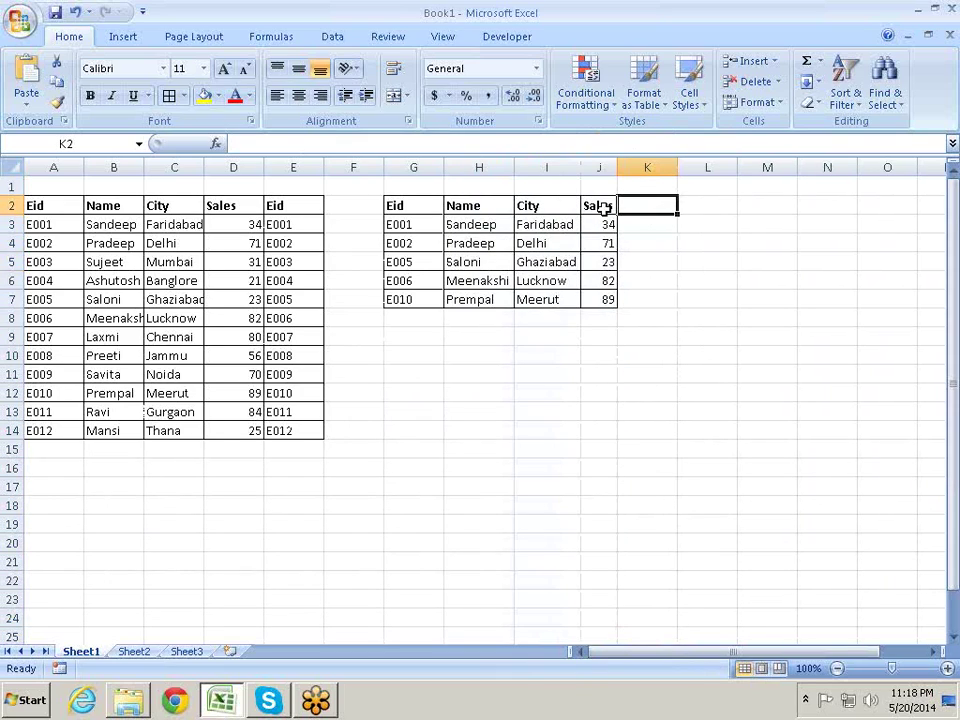
pyautogui.moveTo(618, 167)
pyautogui.mouseDown()
pyautogui.moveTo(659, 167)
pyautogui.moveTo(645, 186)
pyautogui.mouseUp()
# - Try the headers City, Name and then Sales in the table's header cell
pyautogui.press('Down')
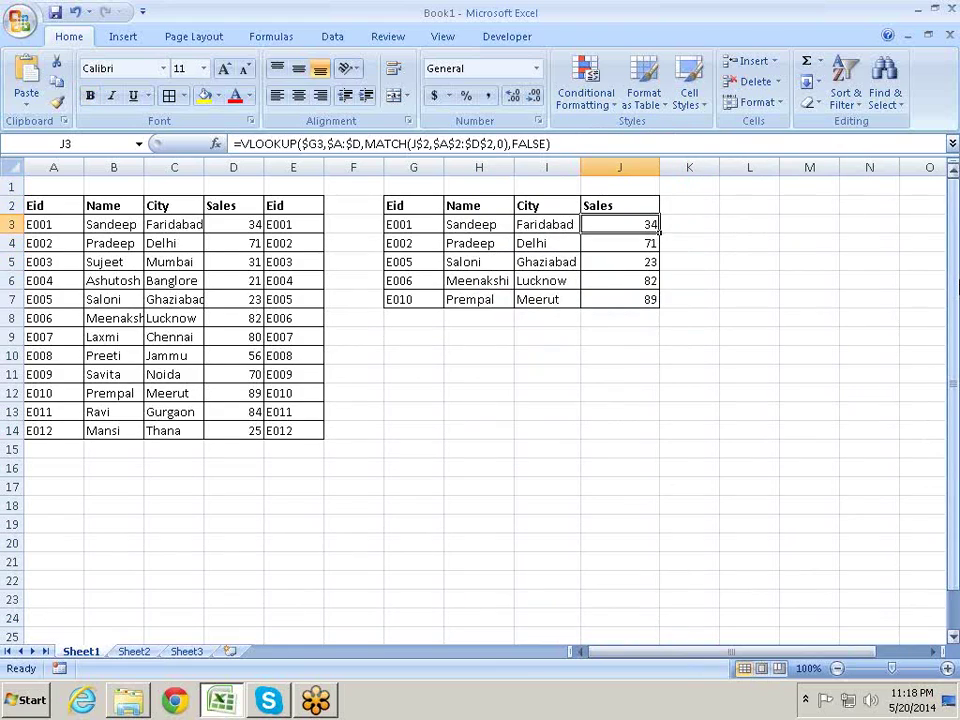
pyautogui.press('Up')
pyautogui.write('Ci')
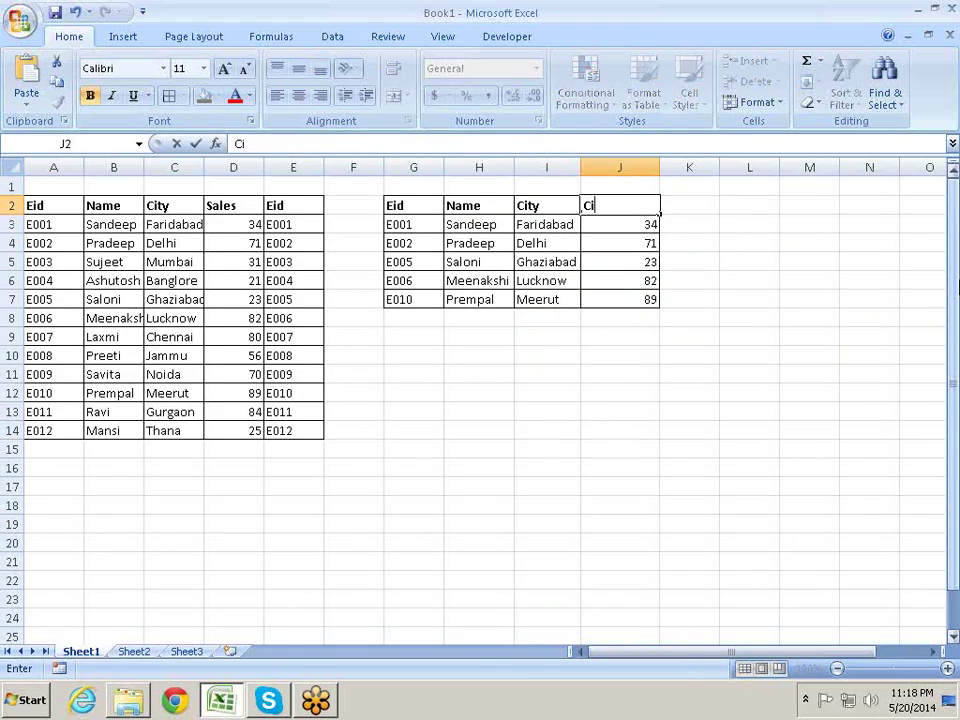
pyautogui.write('y')
pyautogui.press('BackSpace')
pyautogui.write('ty')
pyautogui.press('Return')
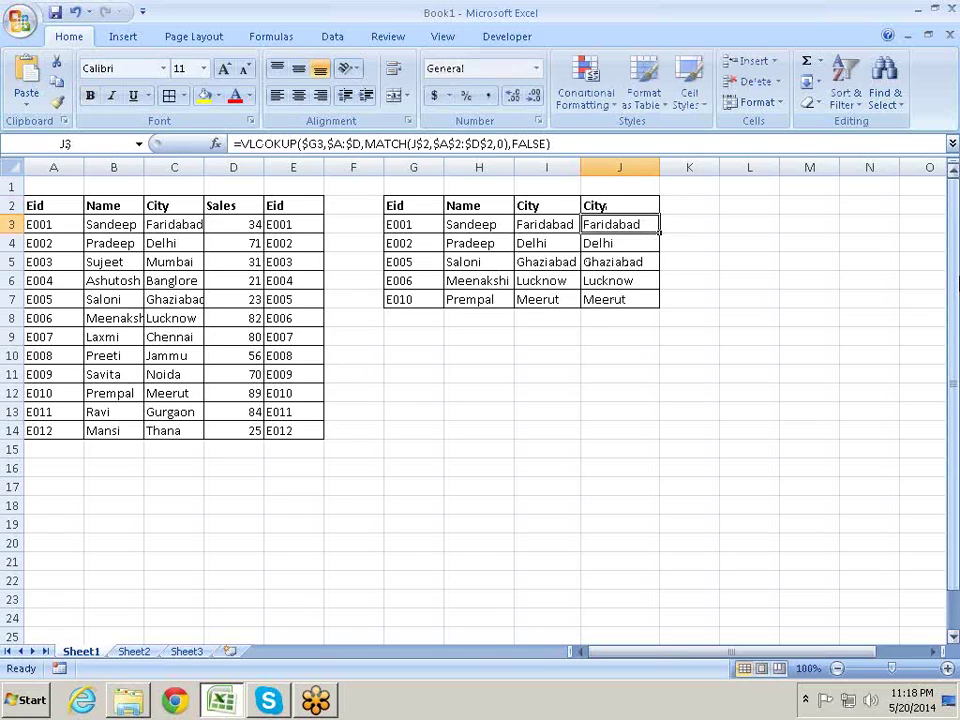
pyautogui.click(605, 206)
pyautogui.write('N')
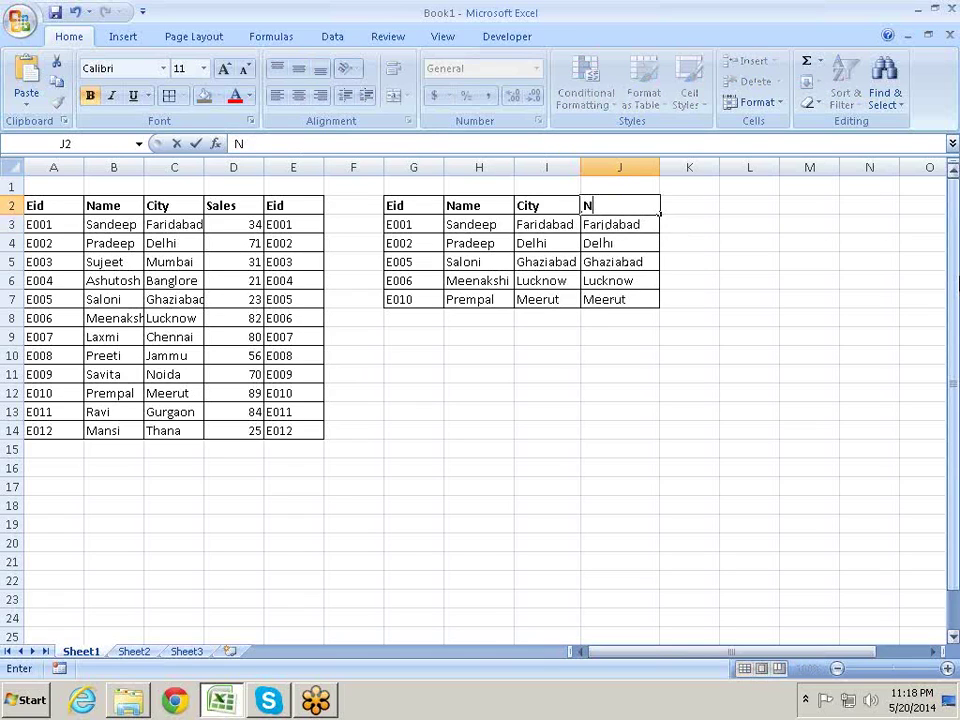
pyautogui.write('ame')
pyautogui.press('Return')
pyautogui.click(605, 206)
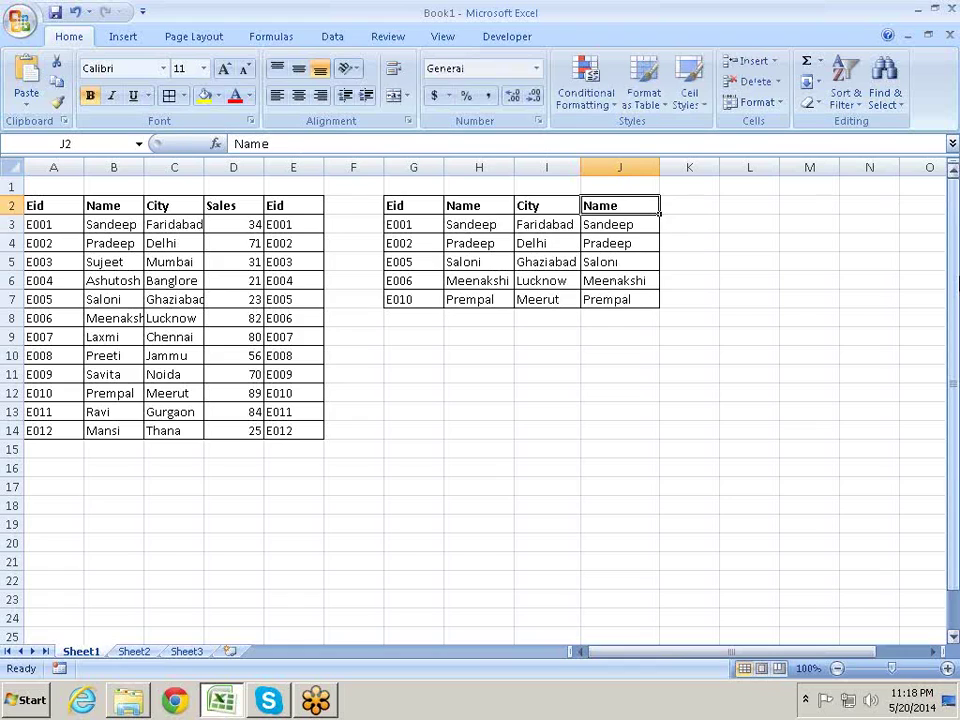
pyautogui.write('Sales')
pyautogui.press('Return')
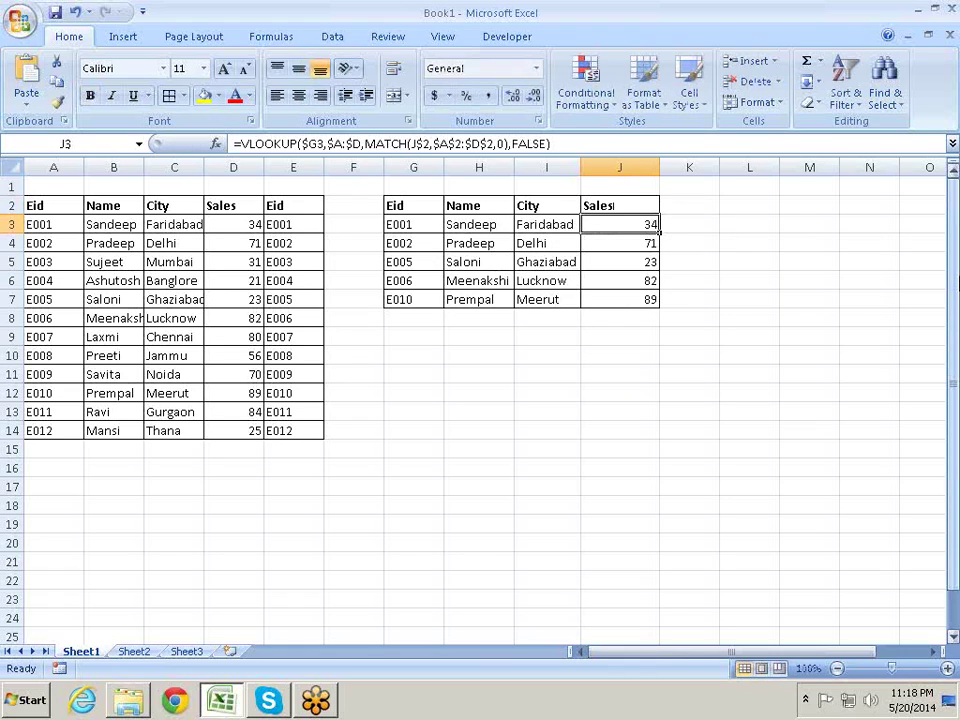
# - Set I2 to Sales and J2 to City, then move over to cell L2
pyautogui.press('Up')
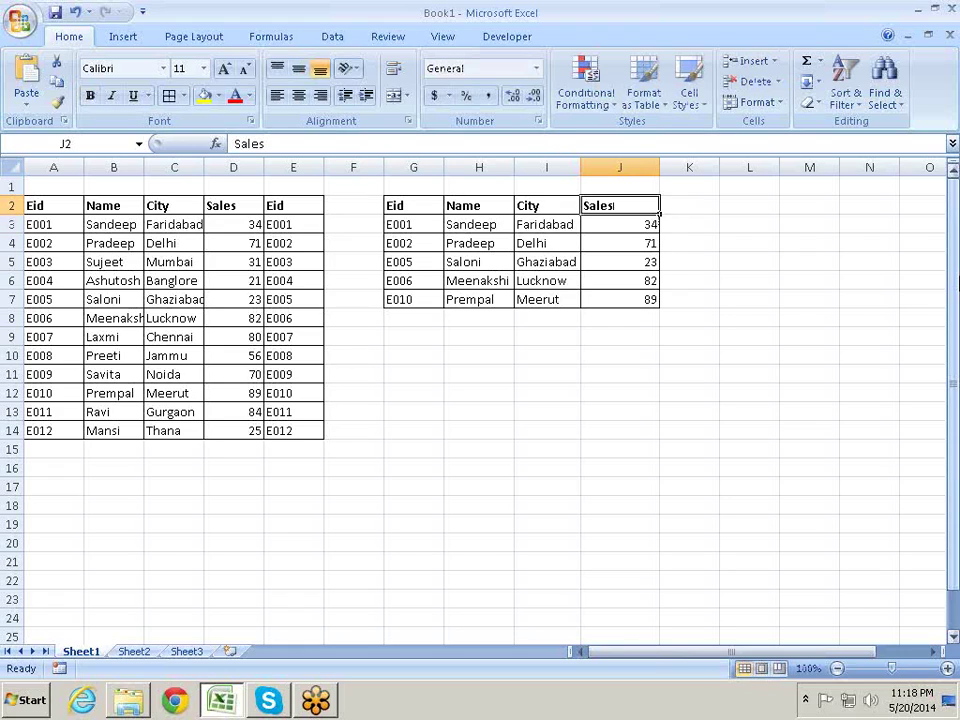
pyautogui.press('Left')
pyautogui.write('Sal')
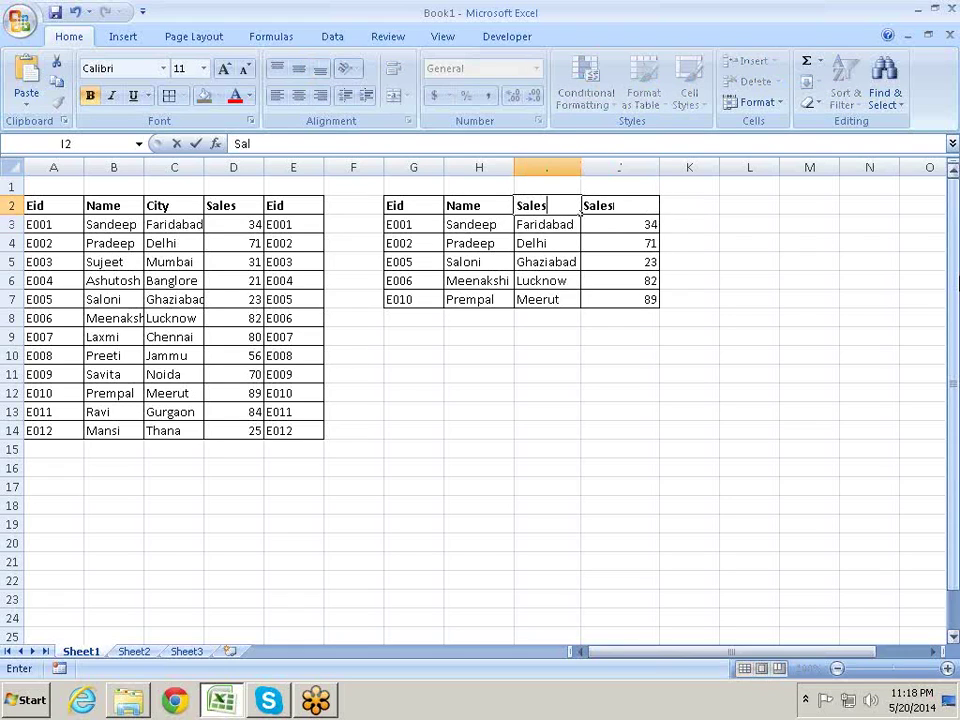
pyautogui.write('es')
pyautogui.press('Tab')
pyautogui.write('City')
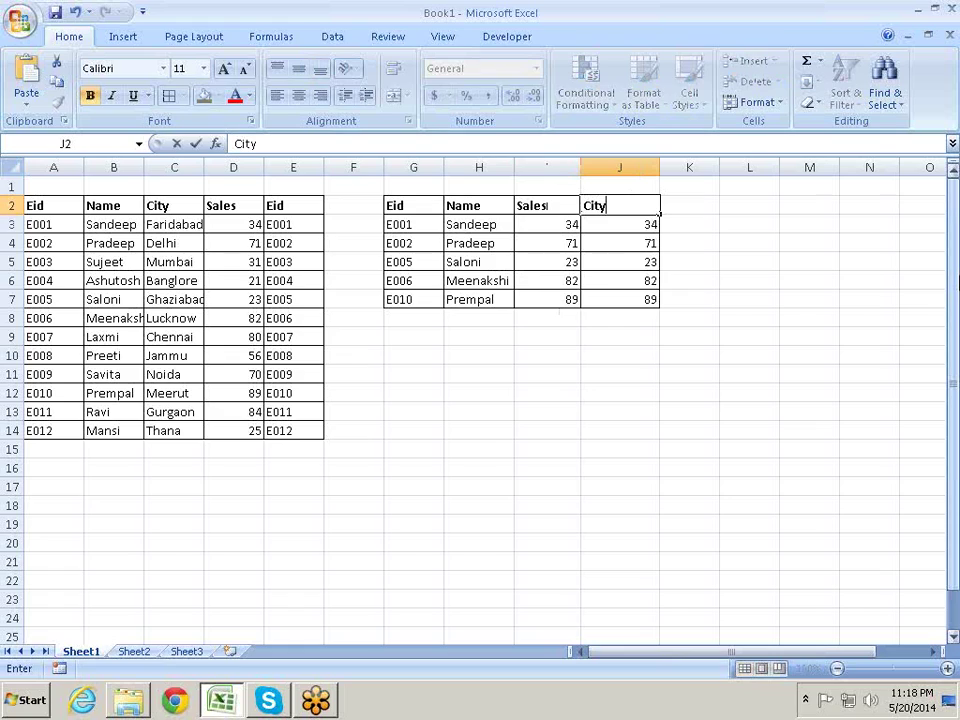
pyautogui.press('Return')
pyautogui.press('Left')
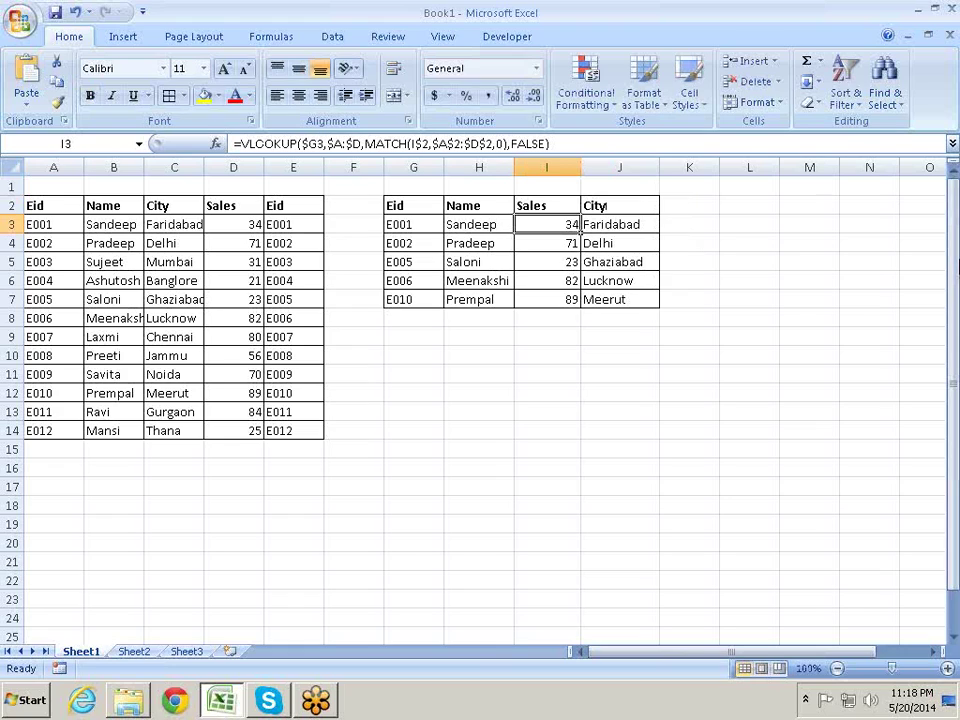
pyautogui.press('Right')
pyautogui.press('Right')
pyautogui.press('Right')
pyautogui.press('Up')
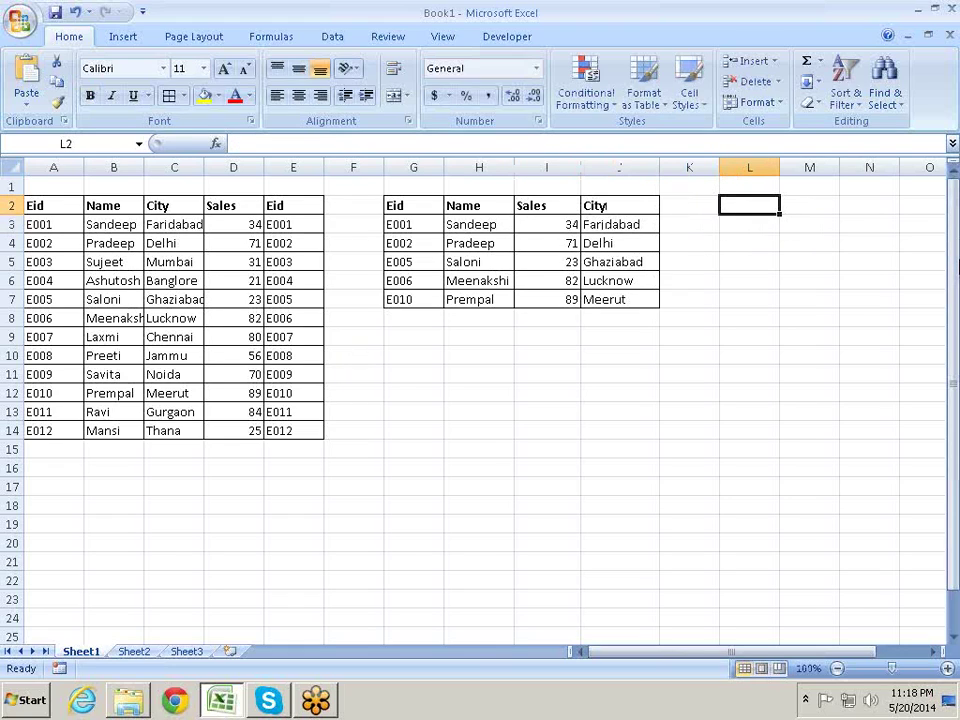
pyautogui.write('=in')
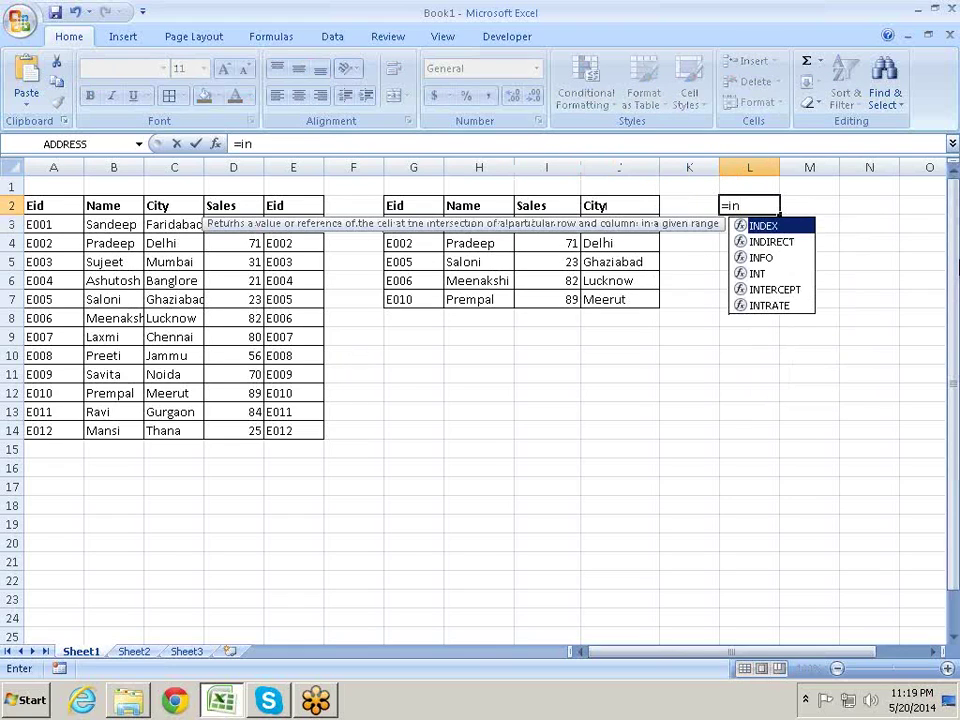
pyautogui.press('BackSpace')
pyautogui.press('BackSpace')
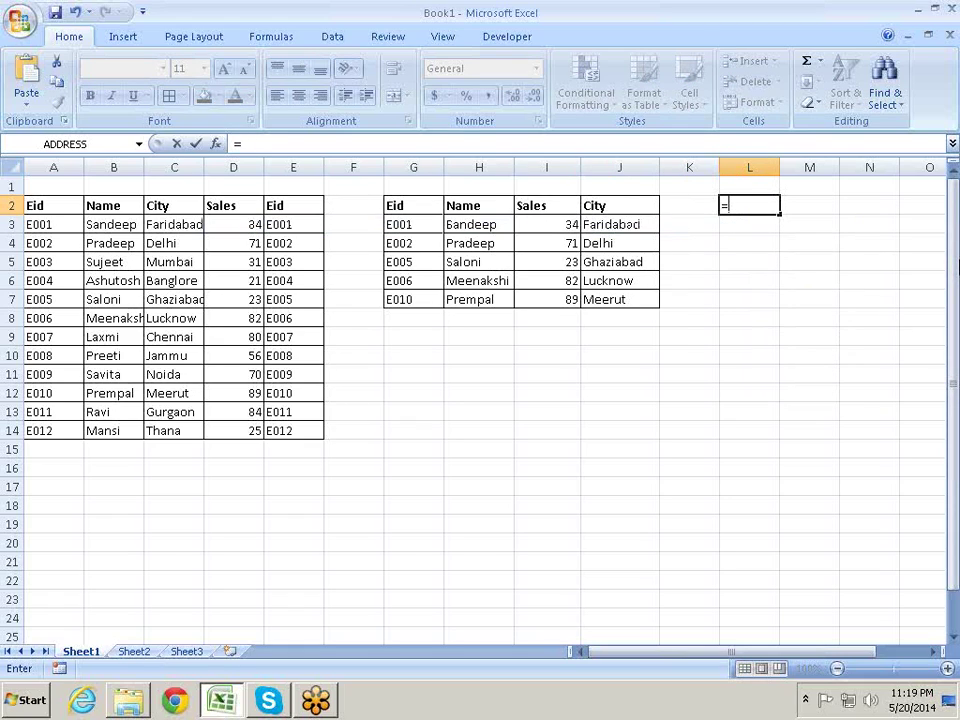
pyautogui.write('ma')
pyautogui.press('Tab')
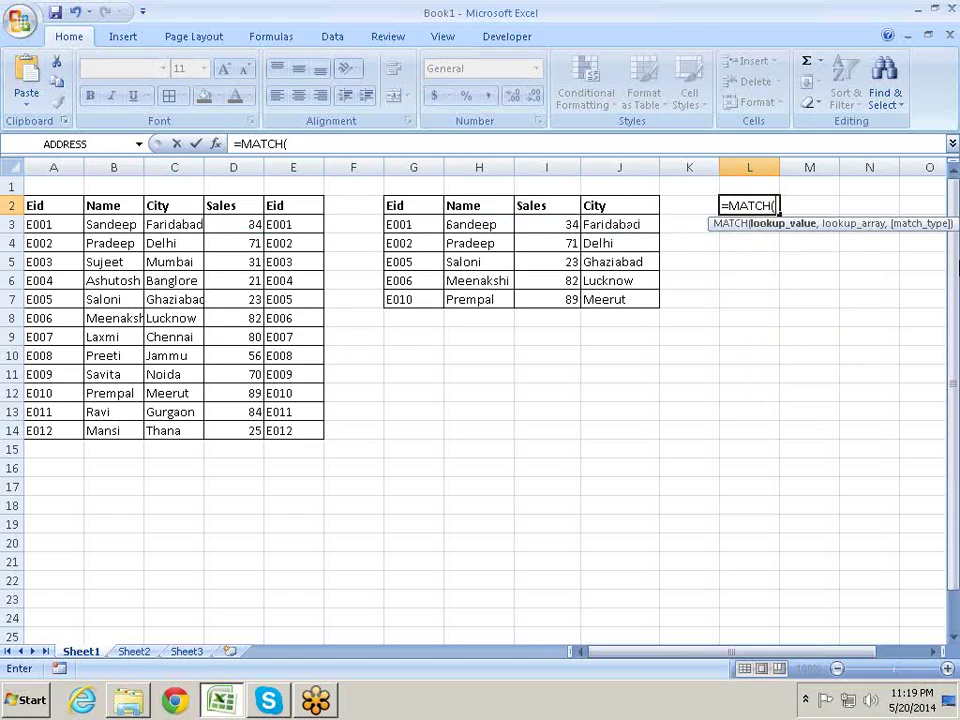
pyautogui.press('Left')
pyautogui.press('Left')
pyautogui.press('Left')
pyautogui.press('Left')
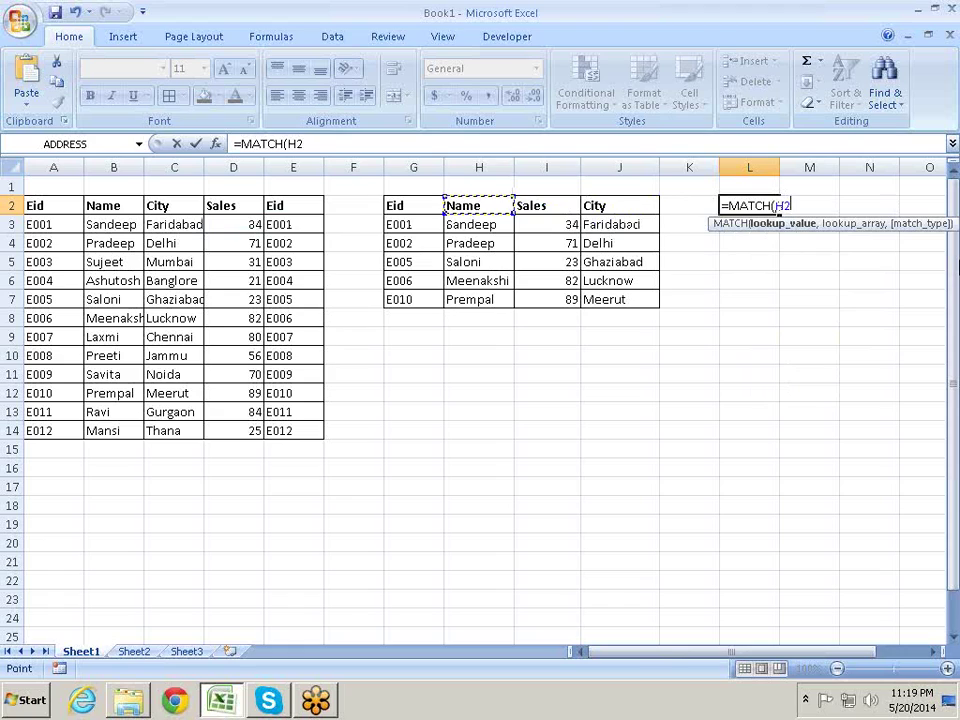
pyautogui.write(',')
pyautogui.press('Left')
pyautogui.moveTo(233, 205); pyautogui.dragTo(40, 205)
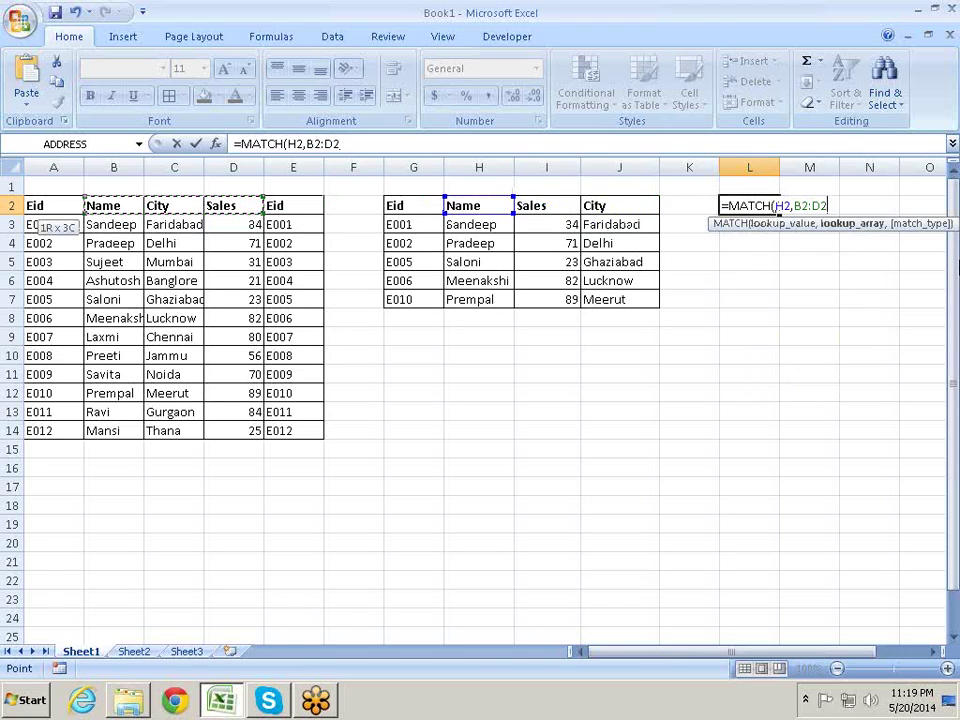
pyautogui.press('Return')
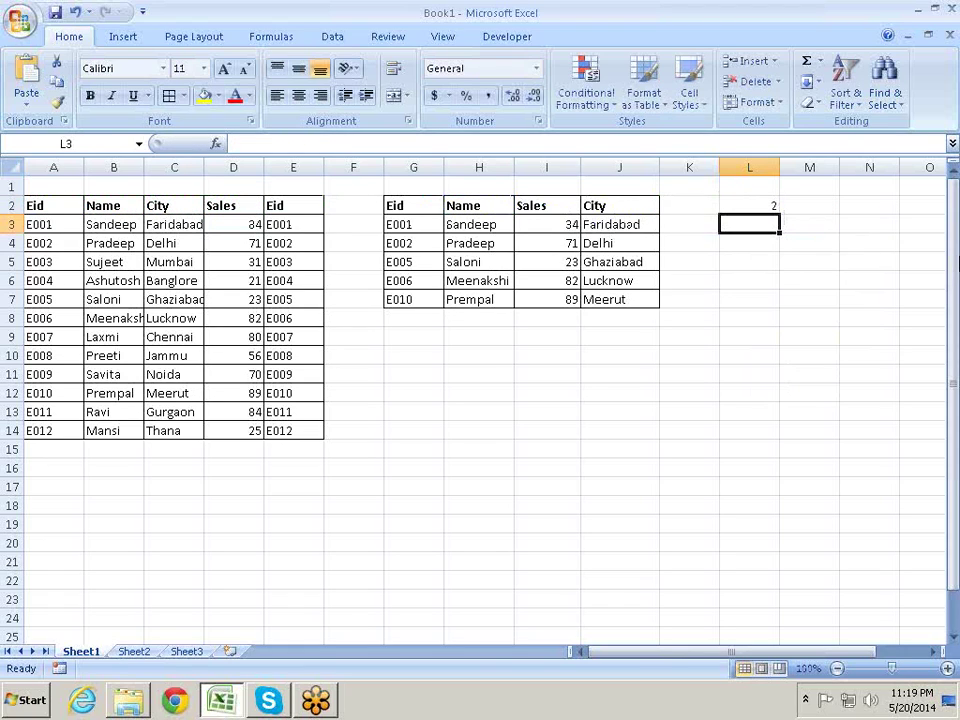
pyautogui.press('Up')
pyautogui.press('F2')
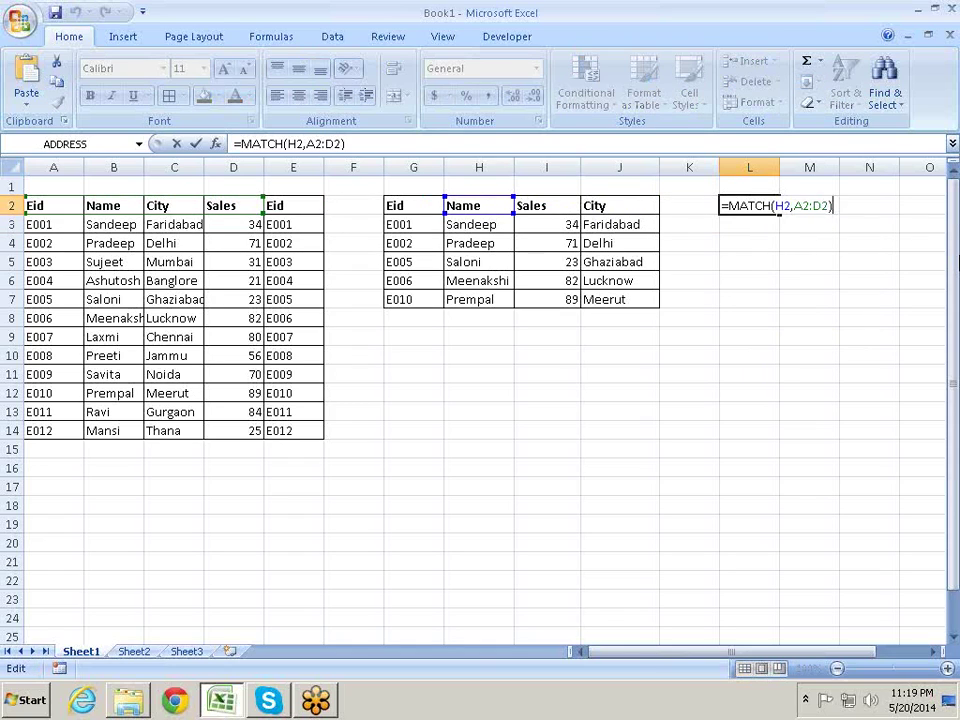
pyautogui.write(',0')
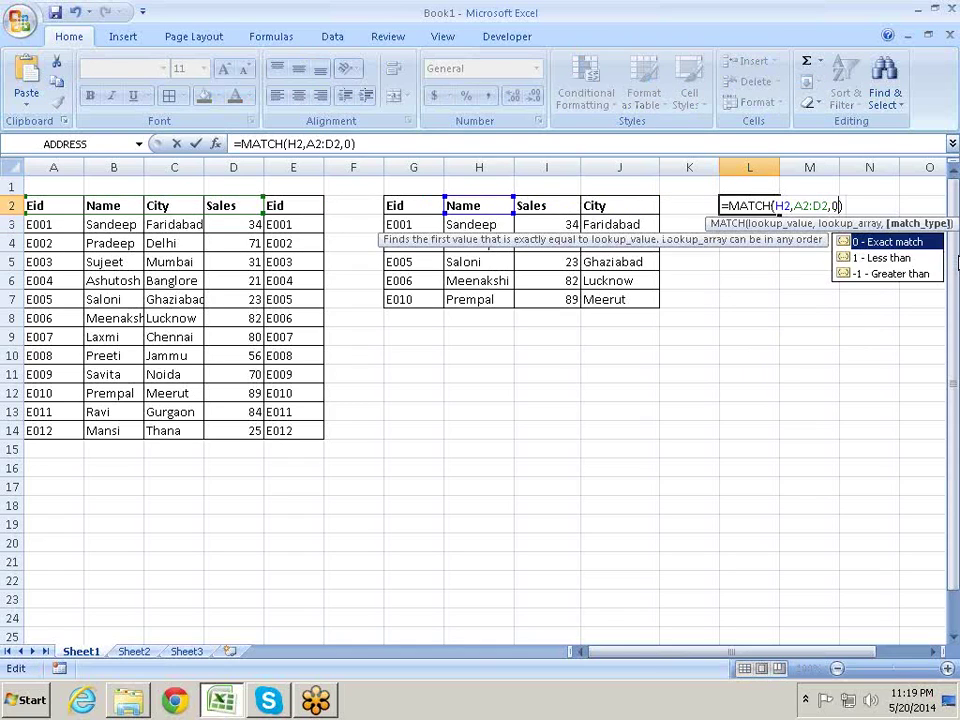
pyautogui.press('Return')
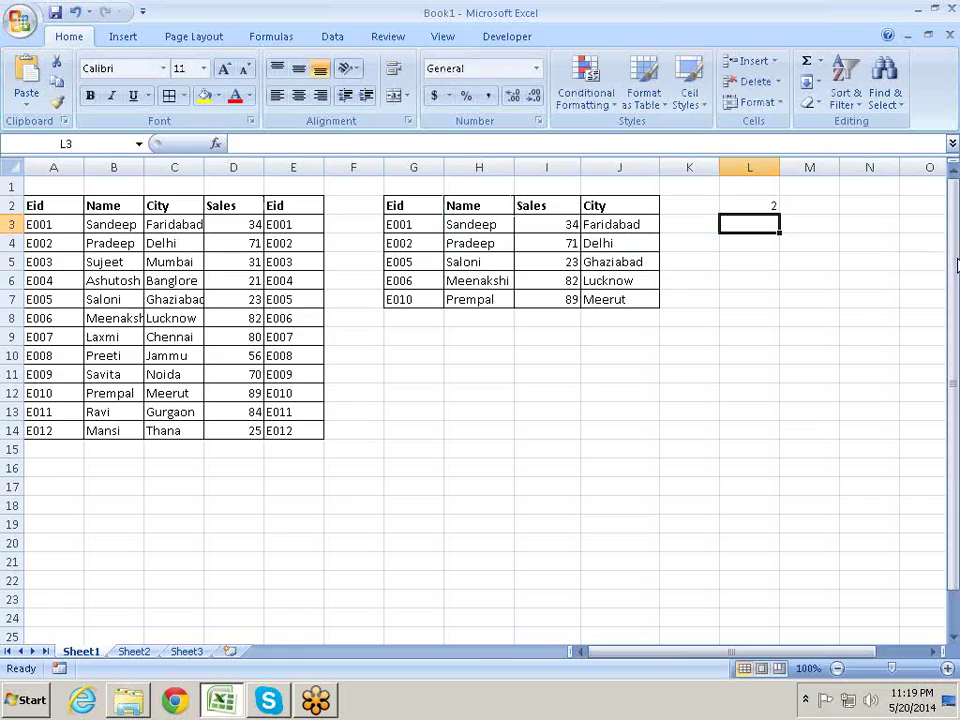
pyautogui.press('Up')
pyautogui.press('F2')
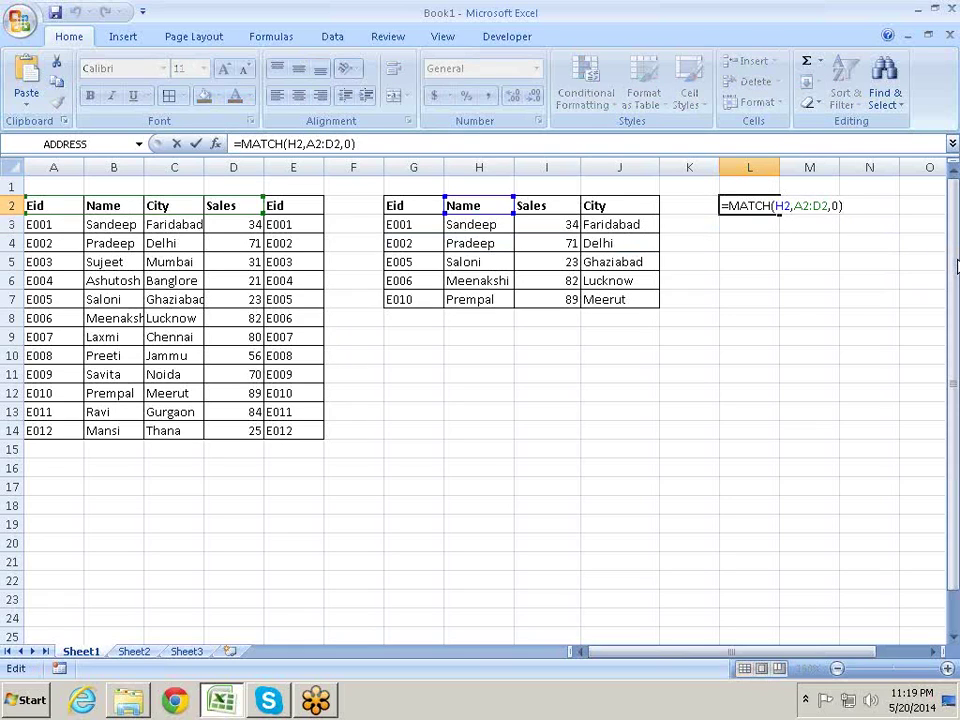
pyautogui.moveTo(497, 208); pyautogui.dragTo(522, 218)
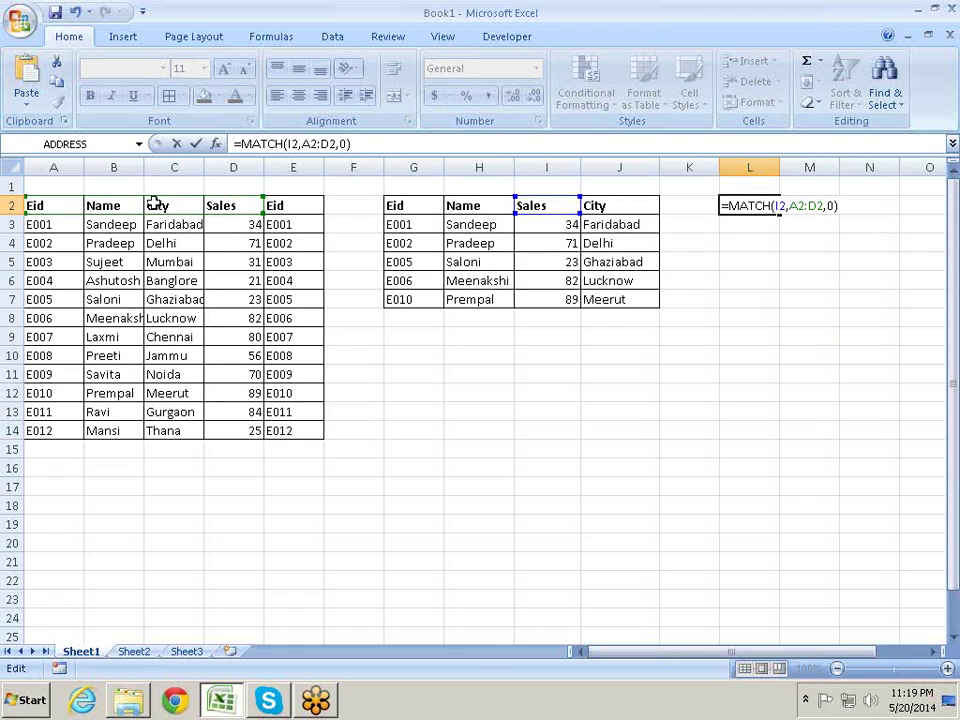
pyautogui.moveTo(228, 210); pyautogui.dragTo(232, 215)
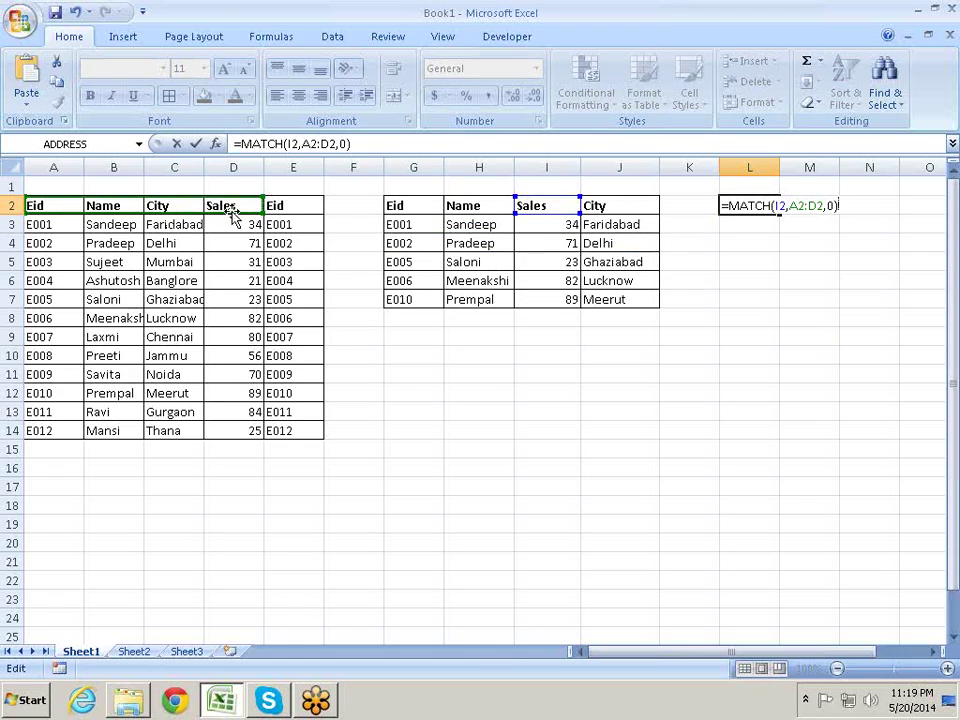
pyautogui.press('Return')
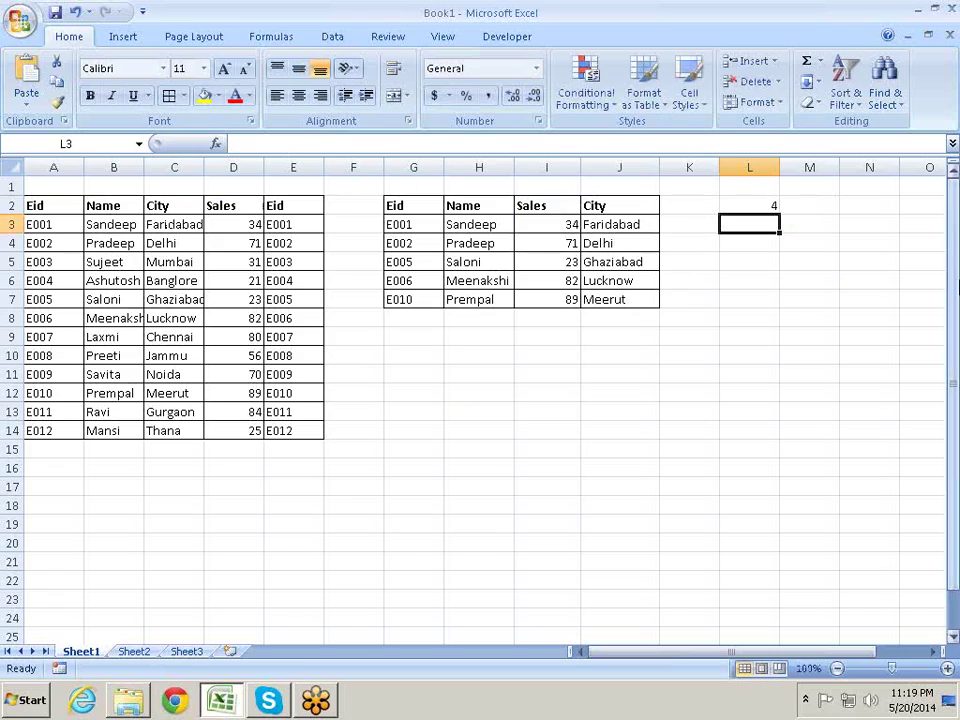
pyautogui.click(765, 205)
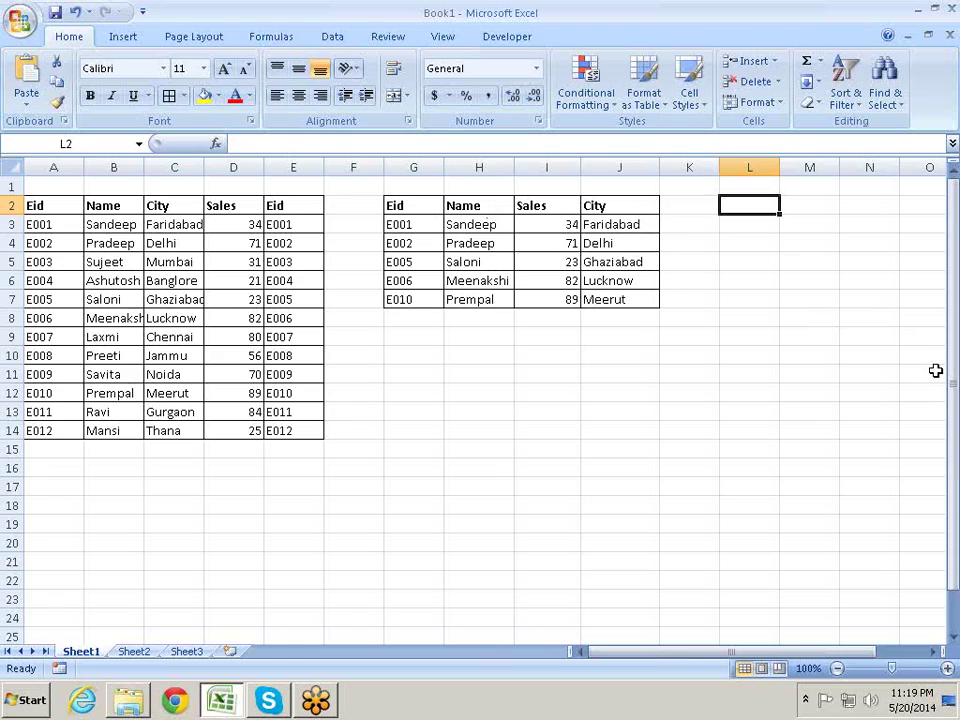
# - Change the I2 header to Name and check the results down column I
pyautogui.press('Left')
pyautogui.press('Left')
pyautogui.press('Left')
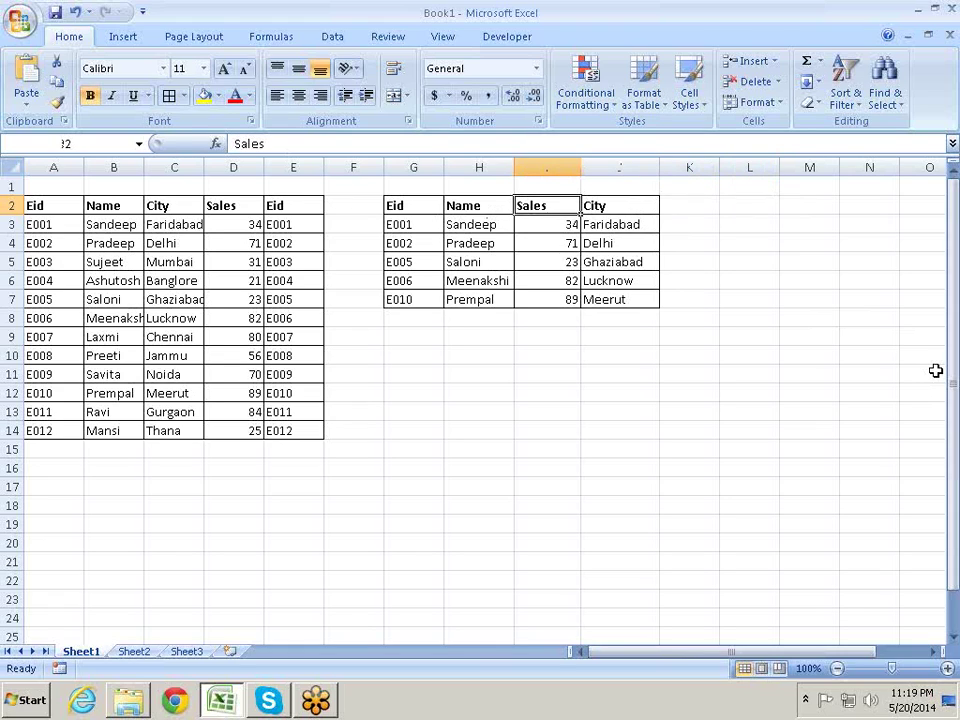
pyautogui.write('Name')
pyautogui.press('Return')
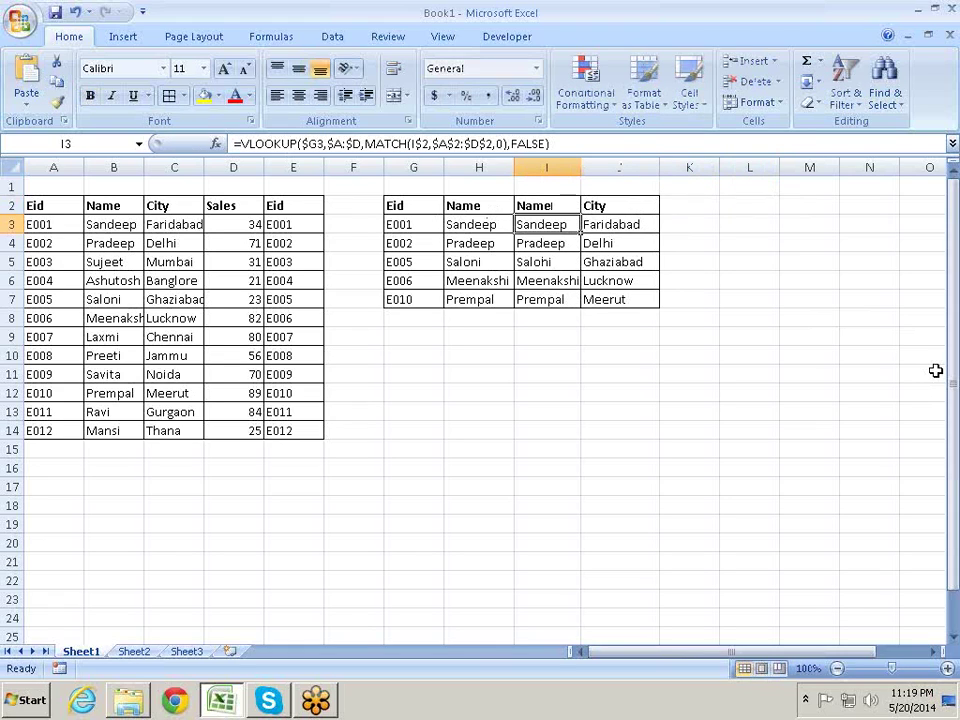
pyautogui.press('Up')
pyautogui.press('Down')
pyautogui.press('Down')
pyautogui.press('Down')
pyautogui.press('Down')
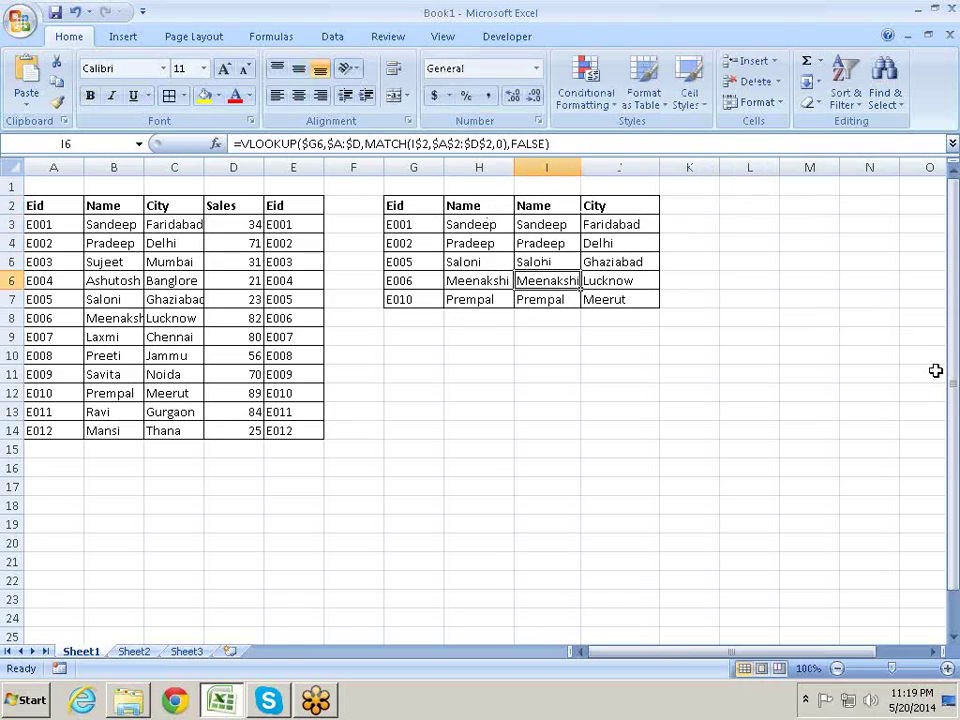
pyautogui.press('Up')
pyautogui.press('Up')
pyautogui.press('Up')
pyautogui.press('Up')
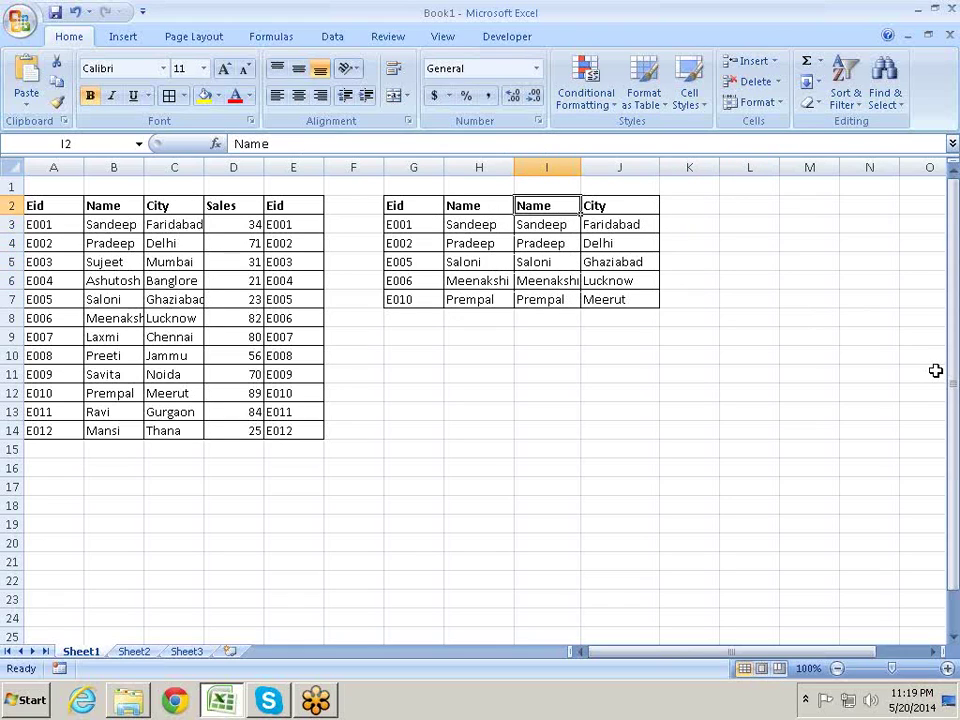
# - Set I2 to City and J2 to Sales, then review the row 3 lookup formulas
pyautogui.write('City')
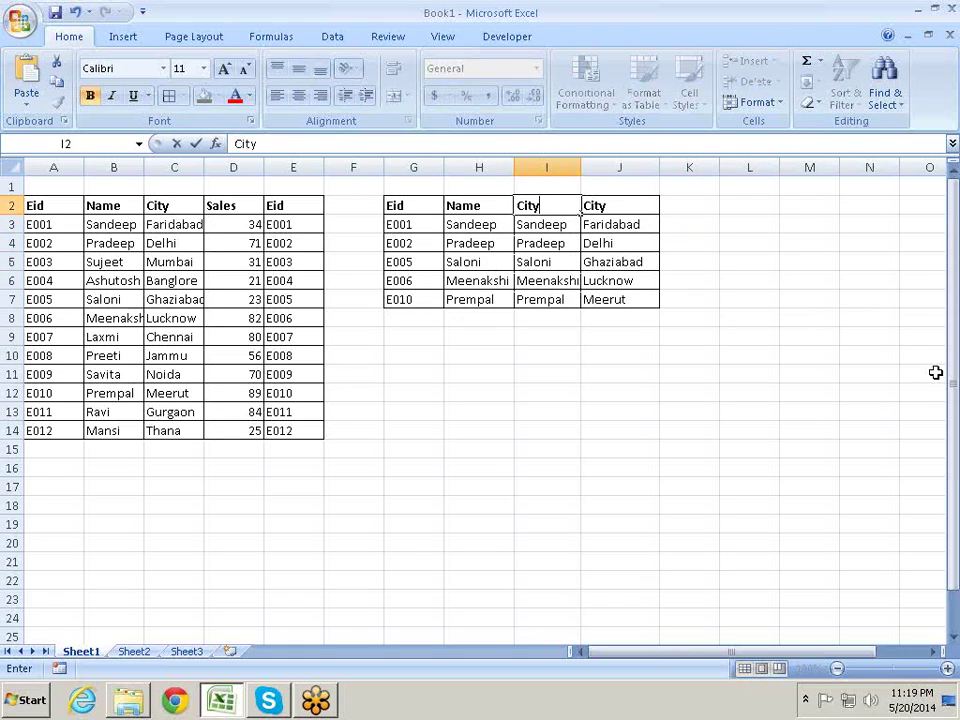
pyautogui.press('Tab')
pyautogui.write('Sales')
pyautogui.press('Return')
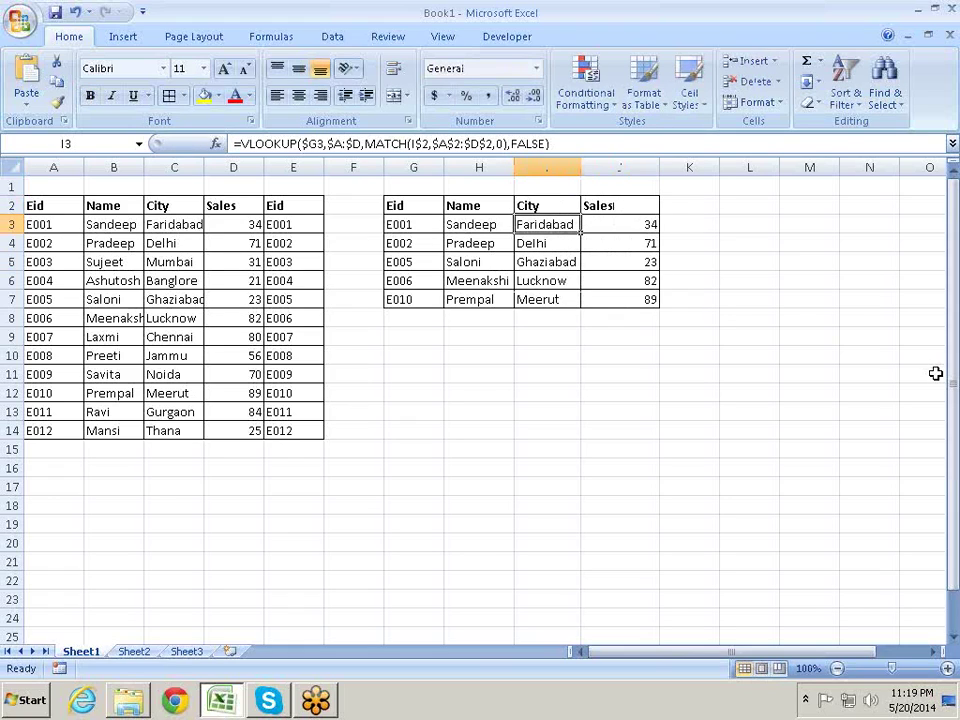
pyautogui.press('Left')
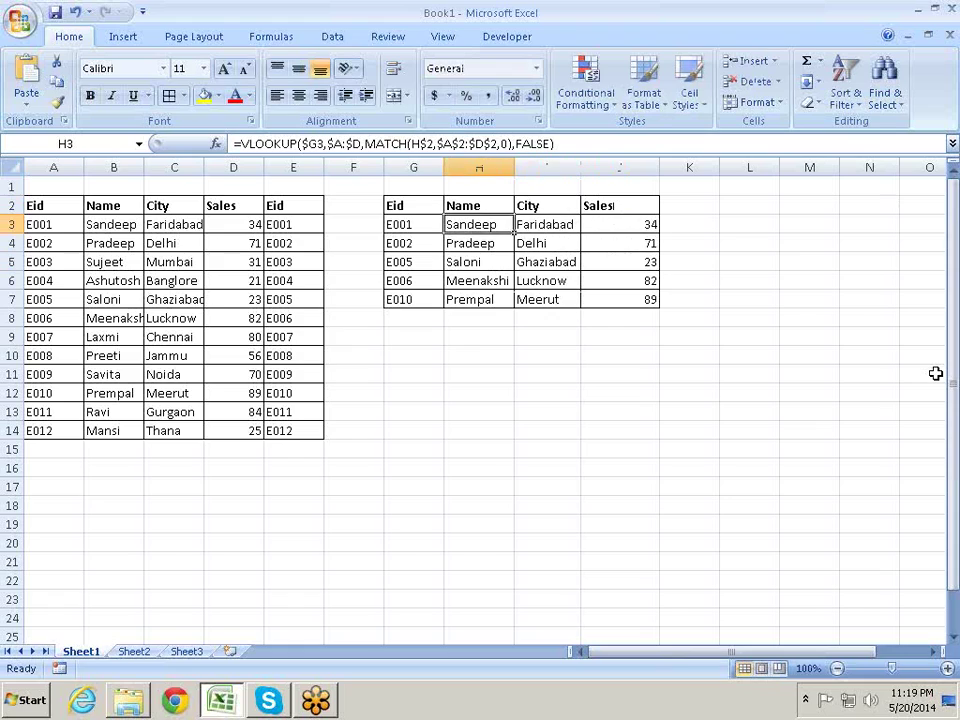
pyautogui.press('Right')
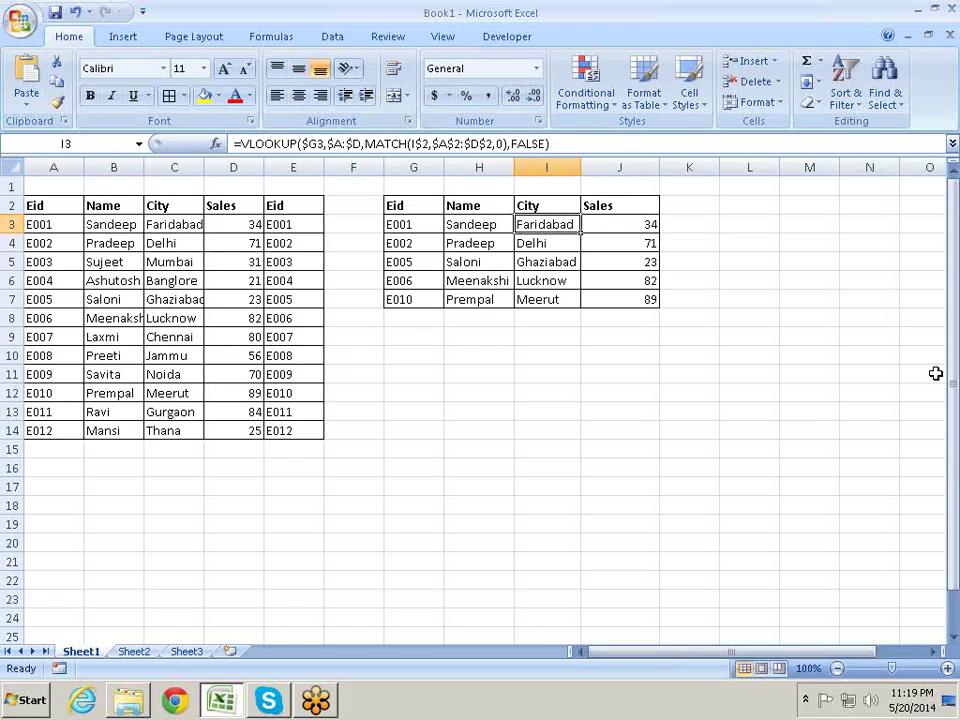
pyautogui.press('Right')
pyautogui.press('Right')
pyautogui.press('Left')
pyautogui.press('Left')
pyautogui.press('Left')
pyautogui.press('Left')
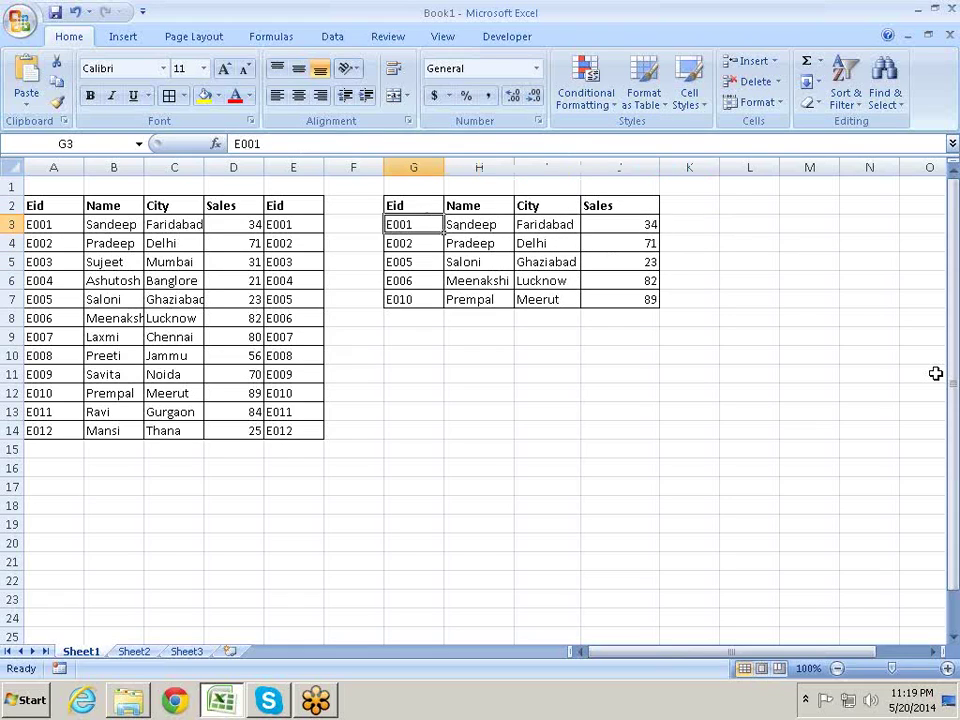
pyautogui.press('Down')
pyautogui.press('Down')
pyautogui.press('Down')
pyautogui.press('Down')
pyautogui.press('Down')
pyautogui.press('Down')
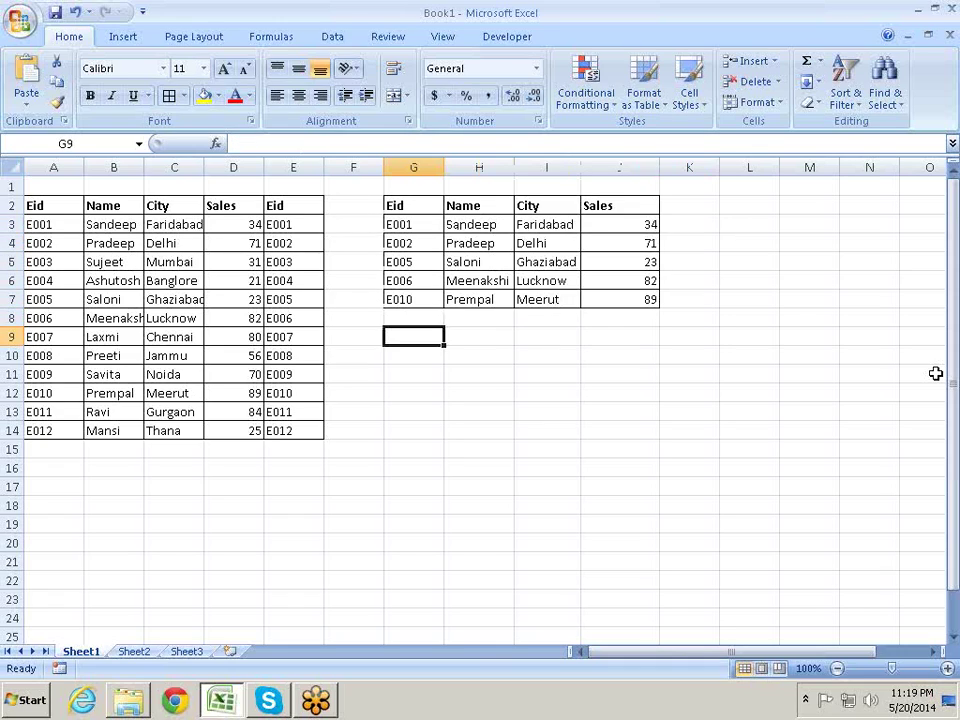
pyautogui.press('Down')
pyautogui.press('Down')
pyautogui.press('Down')
pyautogui.press('Down')
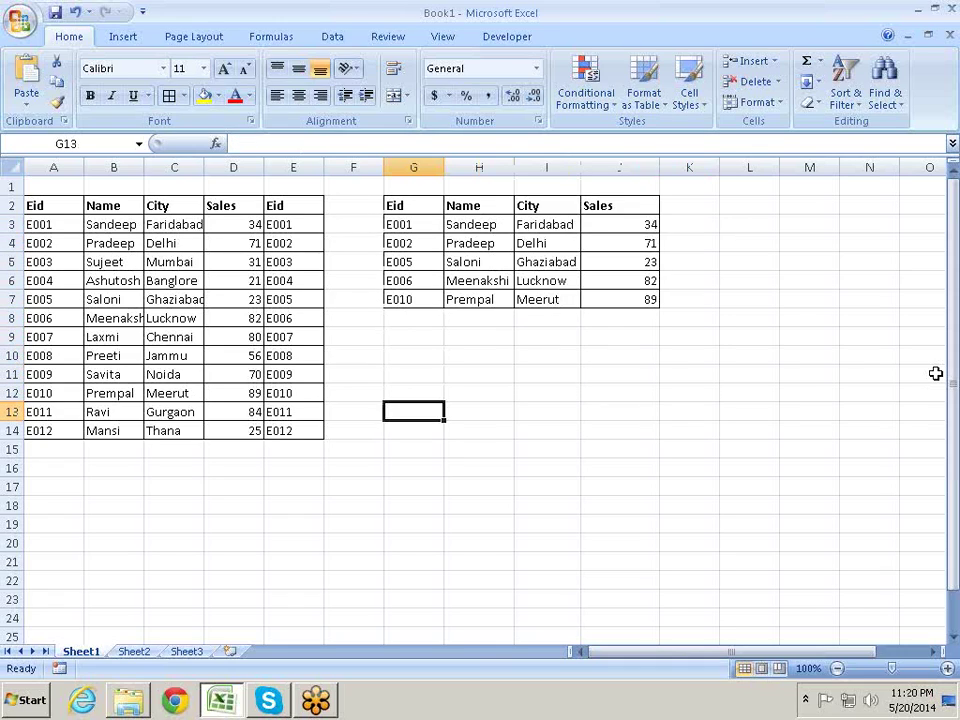
pyautogui.press('Left')
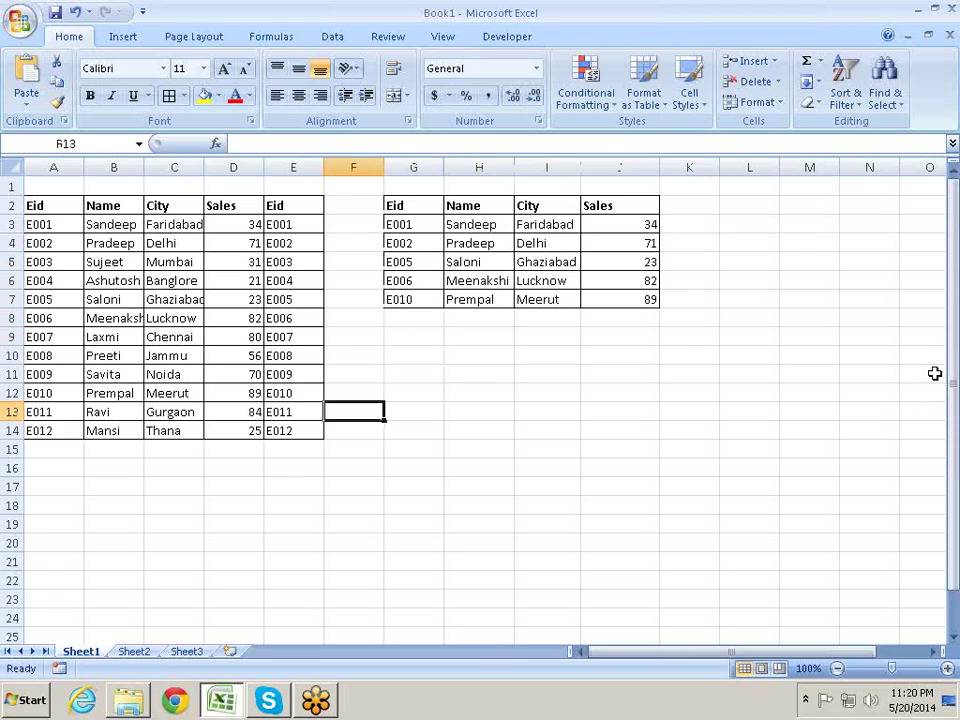
# - Enter =INDEX(C3:C14,3) in G11, which returns Mumbai
pyautogui.press('Right')
pyautogui.press('Up')
pyautogui.press('Up')
pyautogui.write('=')
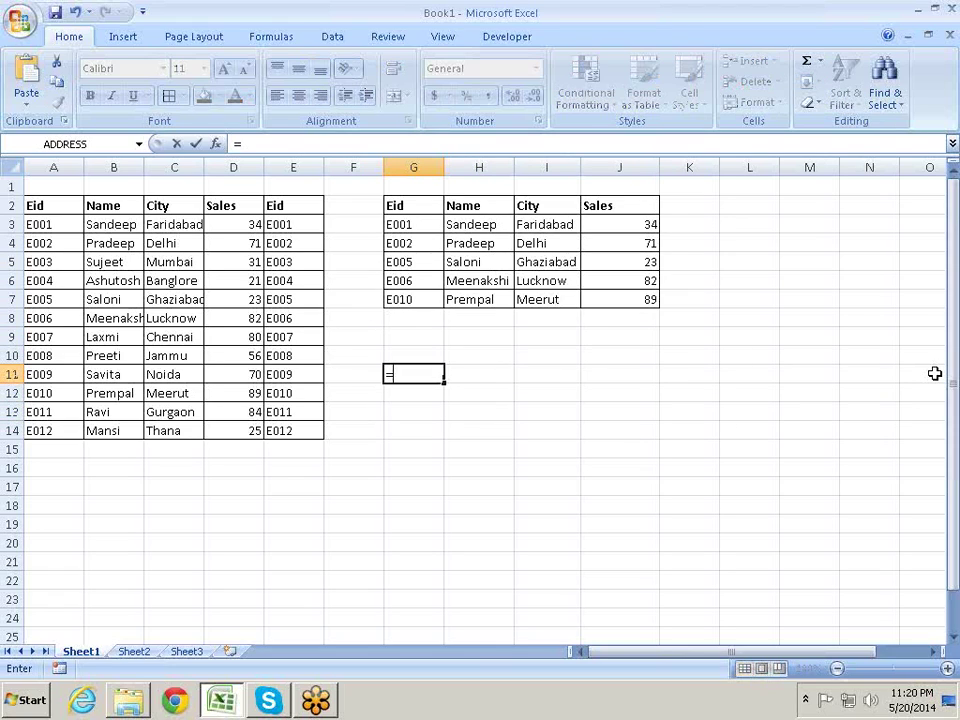
pyautogui.write('ind')
pyautogui.press('Tab')
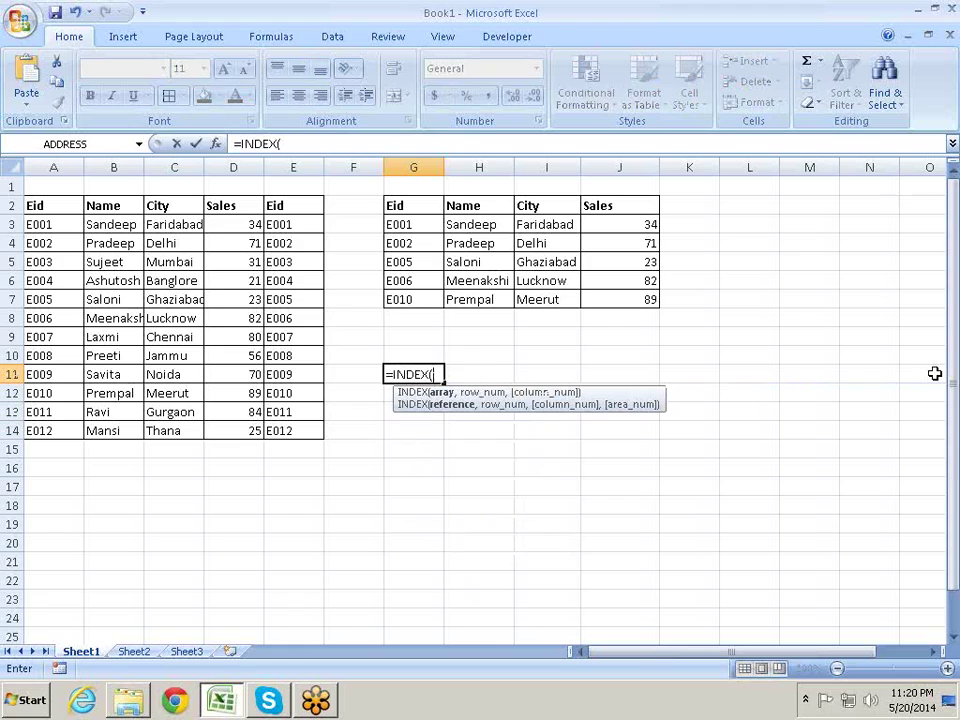
pyautogui.press('Left')
pyautogui.press('Left')
pyautogui.press('Left')
pyautogui.press('Left')
pyautogui.press('Up')
pyautogui.press('Up')
pyautogui.press('Up')
pyautogui.press('Up')
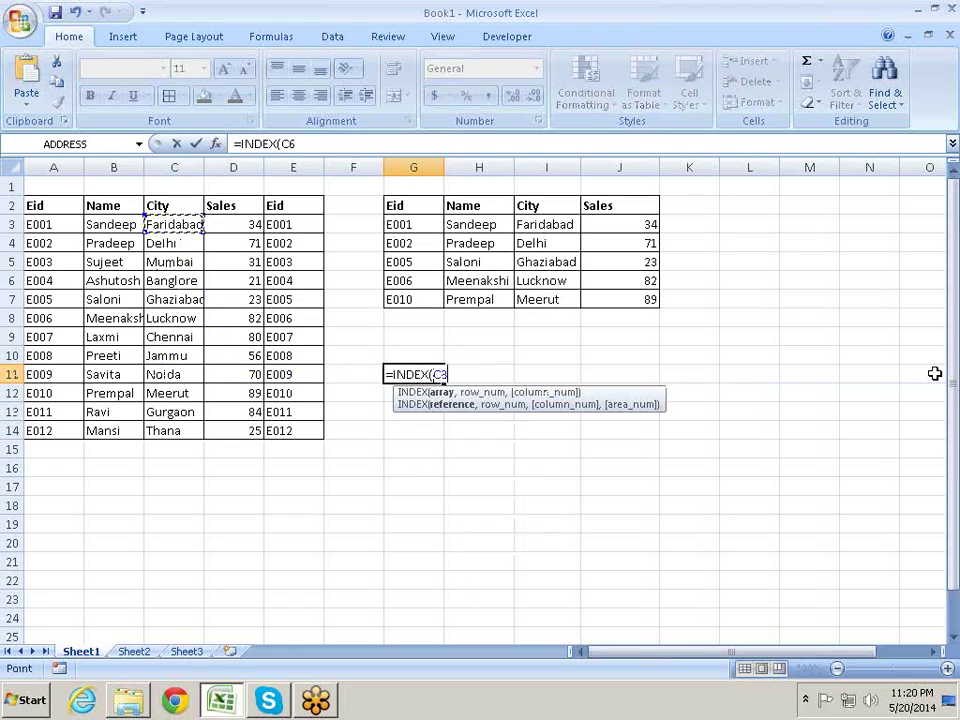
pyautogui.hotkey('ctrl', 'shift', 'Down')
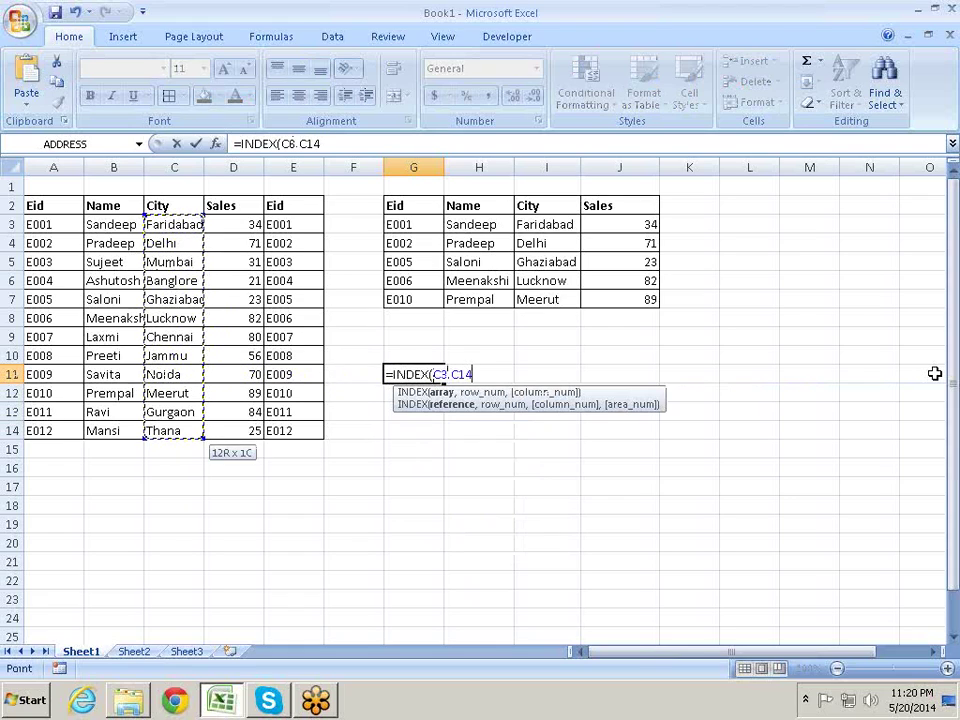
pyautogui.write(',3')
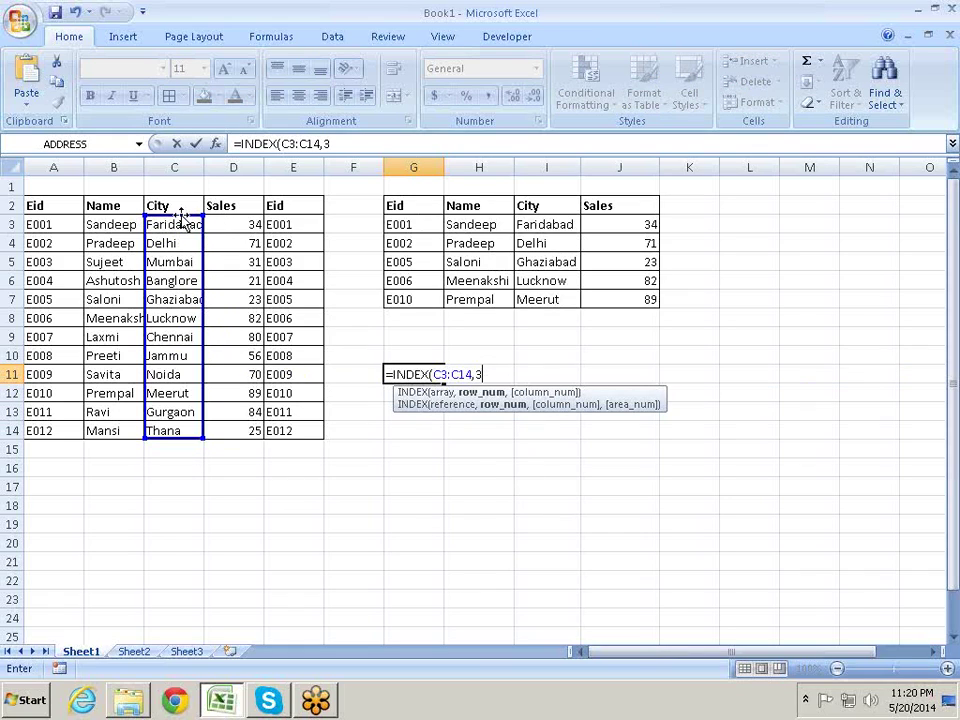
pyautogui.press('Return')
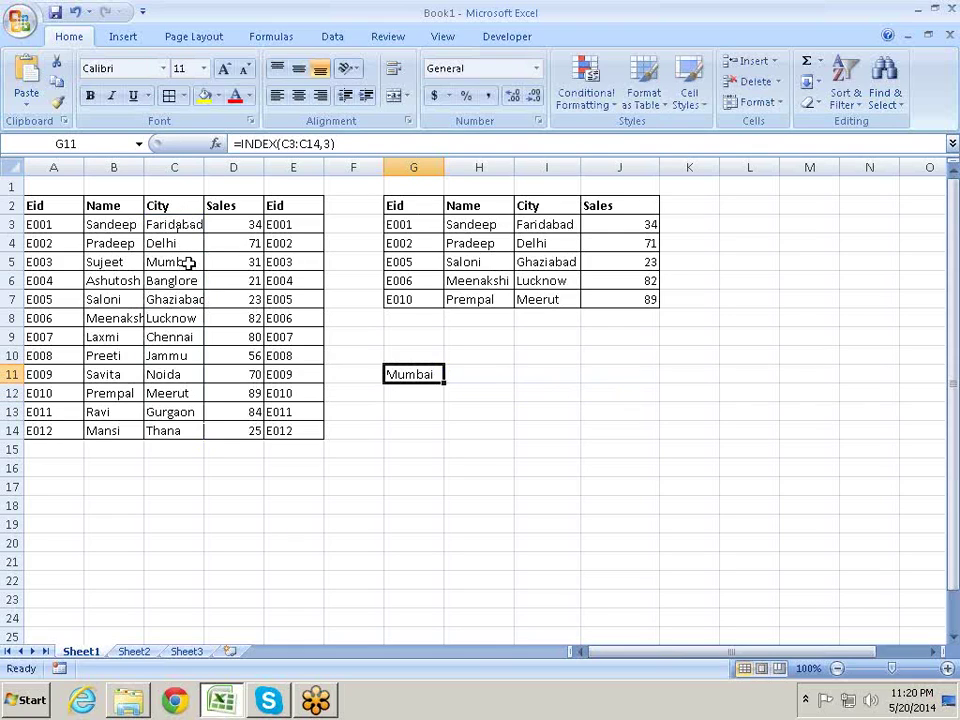
# - Replace G11 with =INDEX(A2:D14,3,2) so it returns Pradeep
pyautogui.write('=ind')
pyautogui.press('Tab')
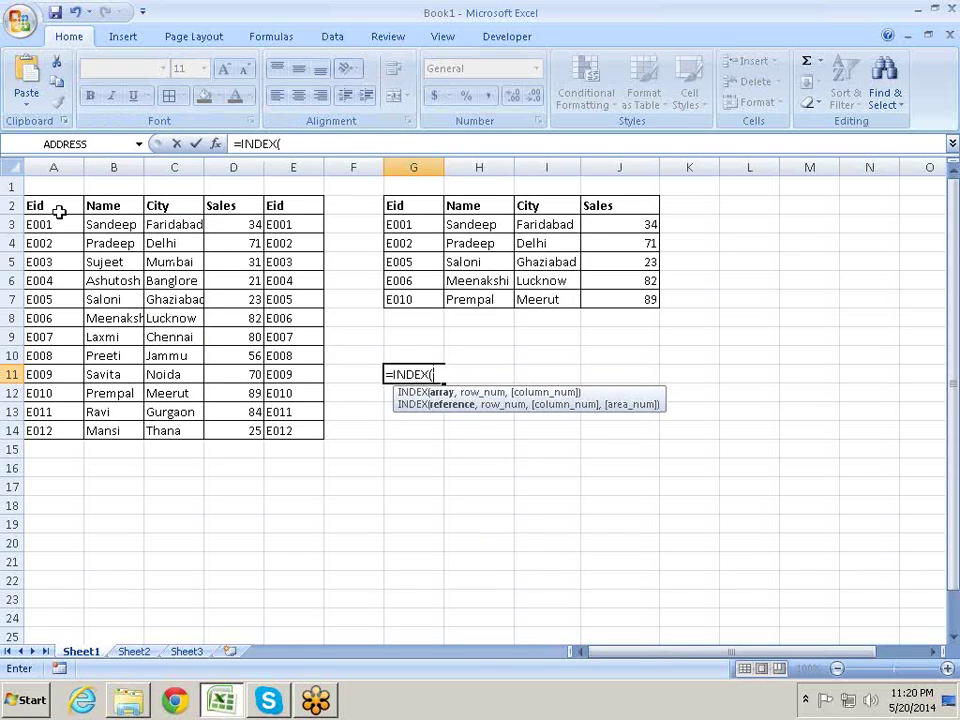
pyautogui.moveTo(58, 208)
pyautogui.mouseDown()
pyautogui.moveTo(83, 224)
pyautogui.moveTo(202, 430)
pyautogui.moveTo(225, 430)
pyautogui.mouseUp()
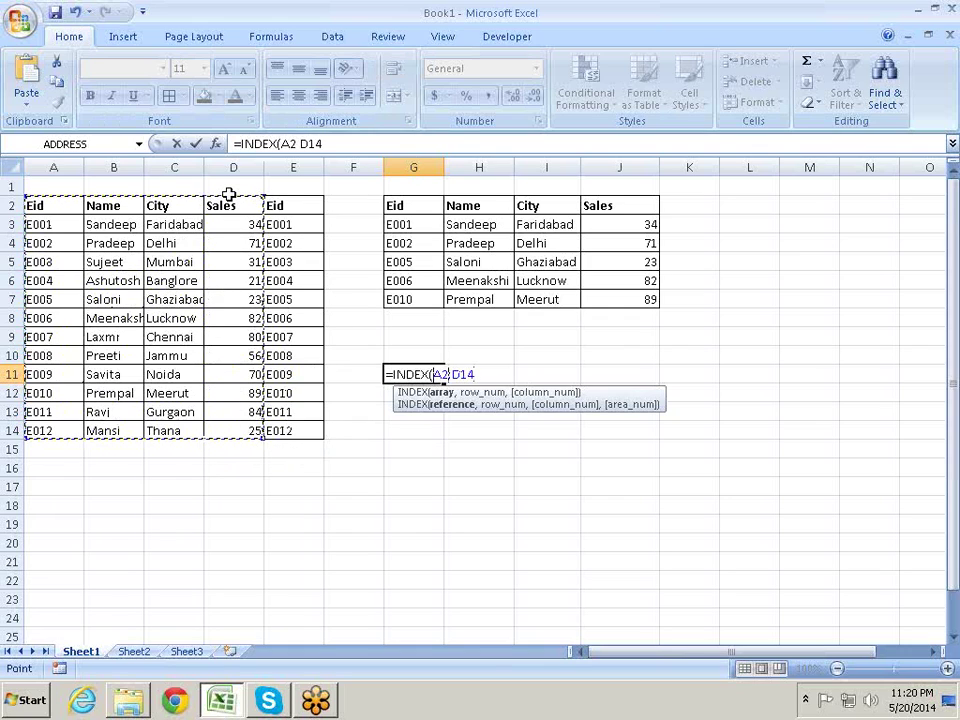
pyautogui.write(',')
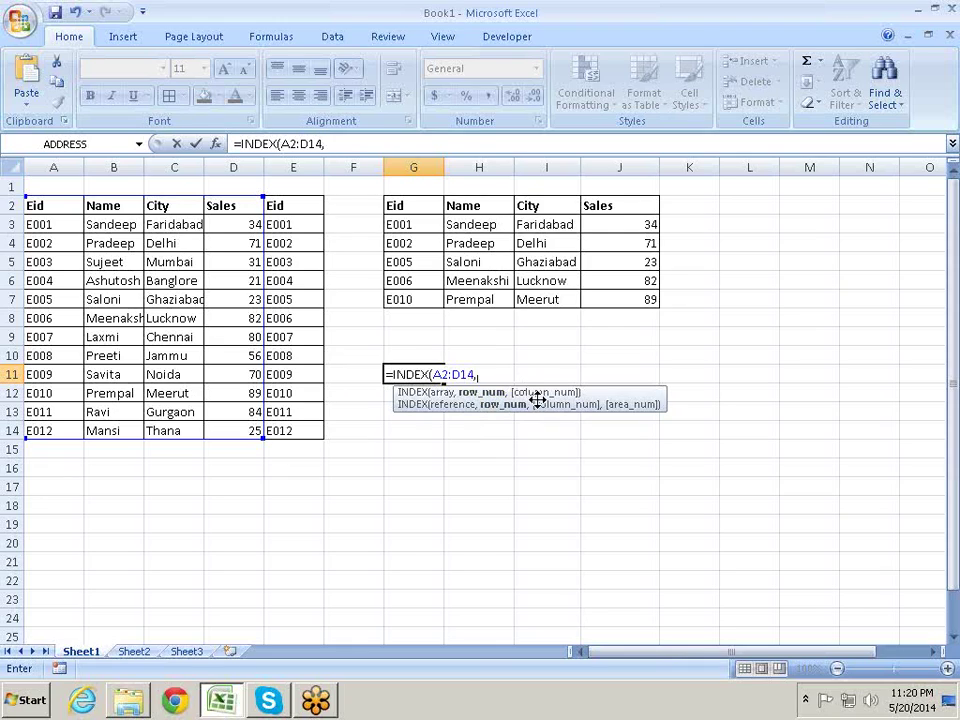
pyautogui.write('3')
pyautogui.write(',')
pyautogui.write(',')
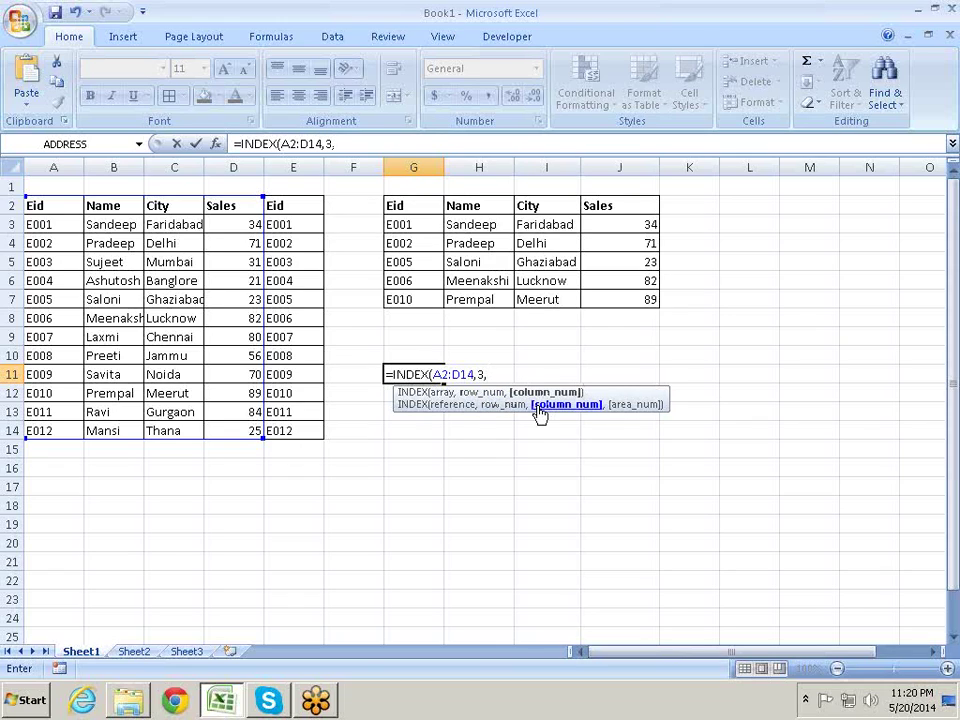
pyautogui.write('2')
pyautogui.press('Return')
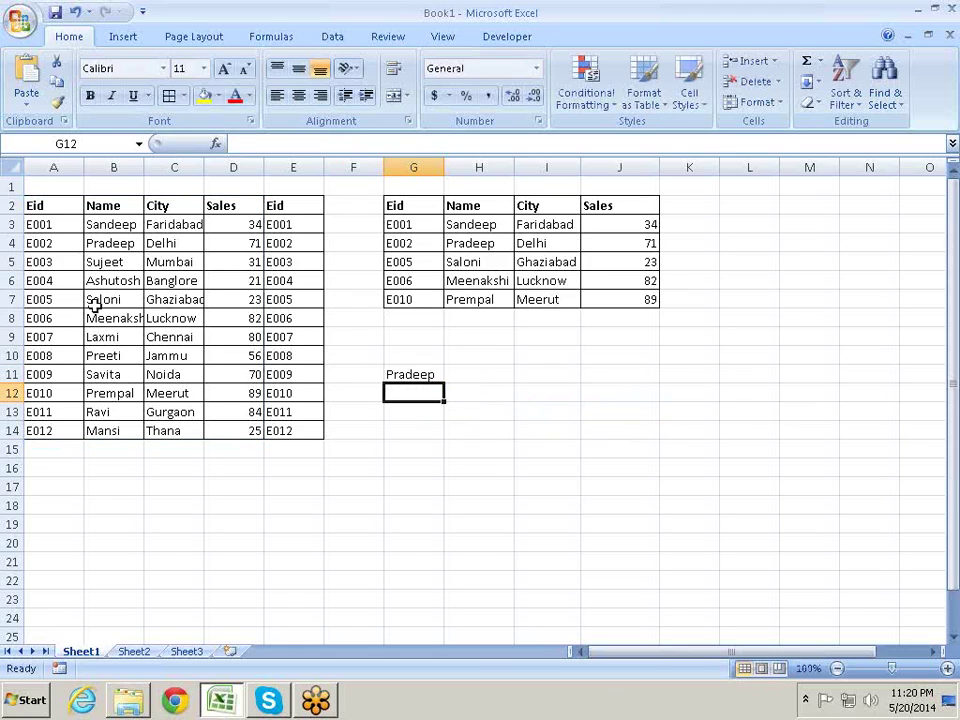
pyautogui.click(120, 243)
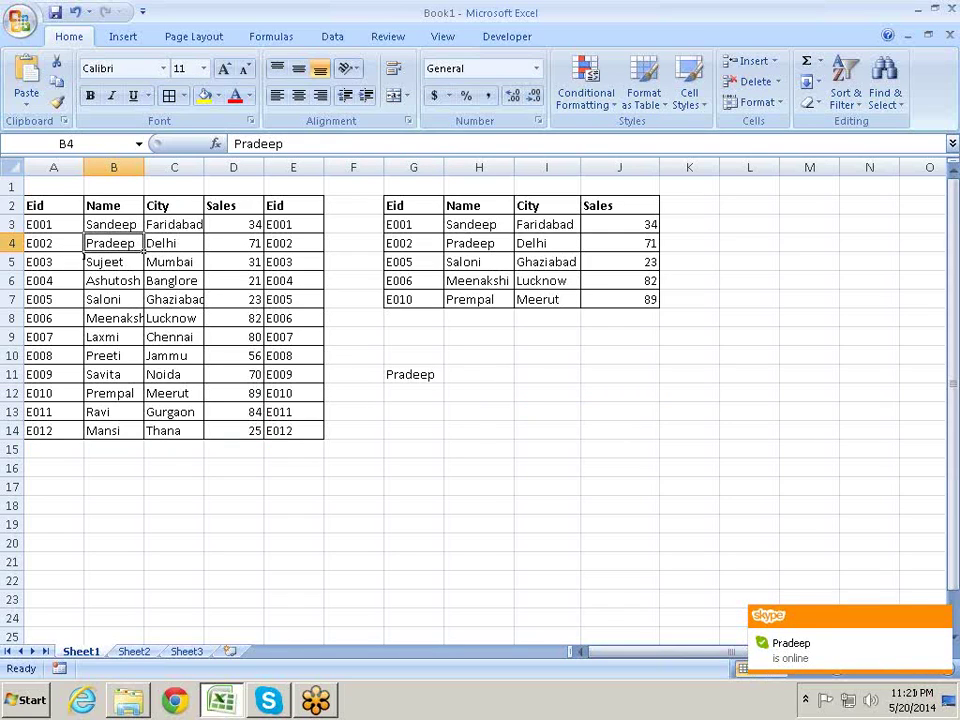
pyautogui.click(12, 209)
pyautogui.moveTo(12, 209); pyautogui.dragTo(12, 246)
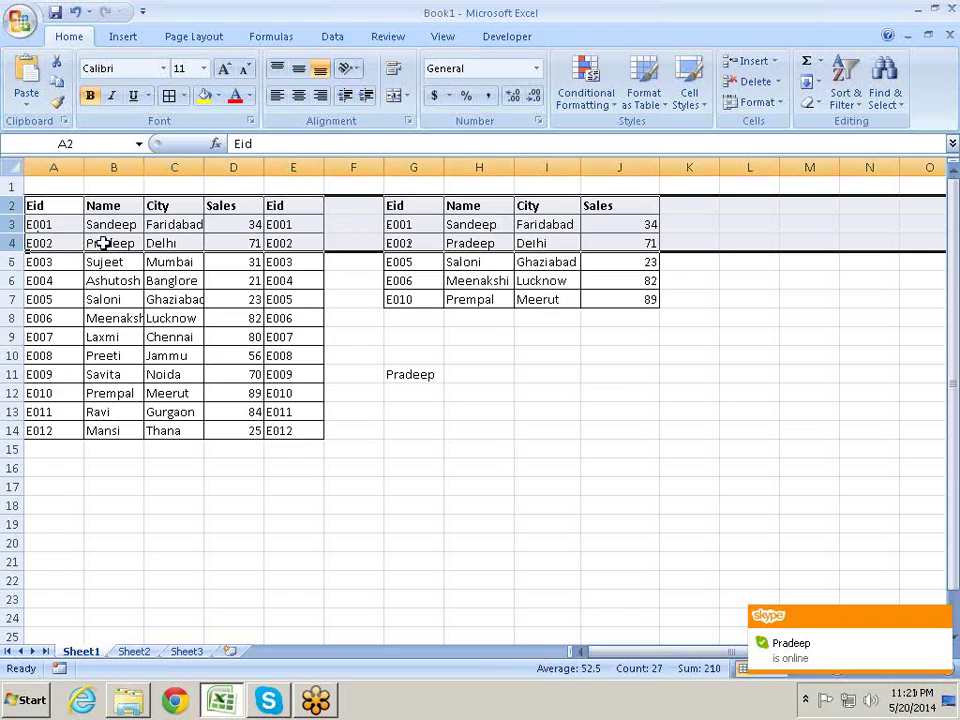
pyautogui.doubleClick(135, 244)
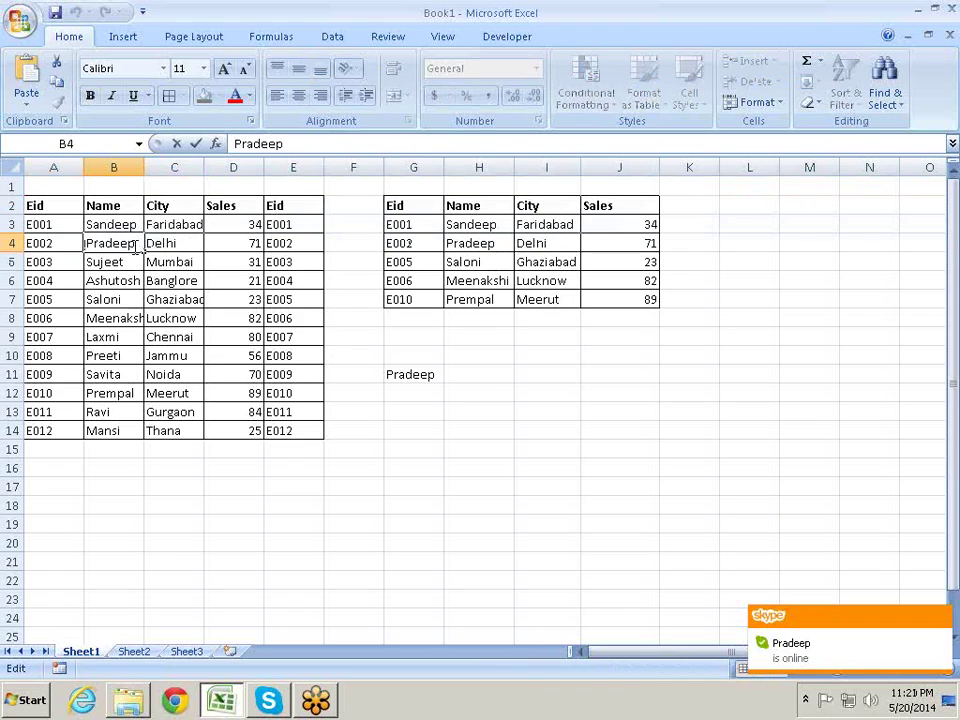
pyautogui.press('Return')
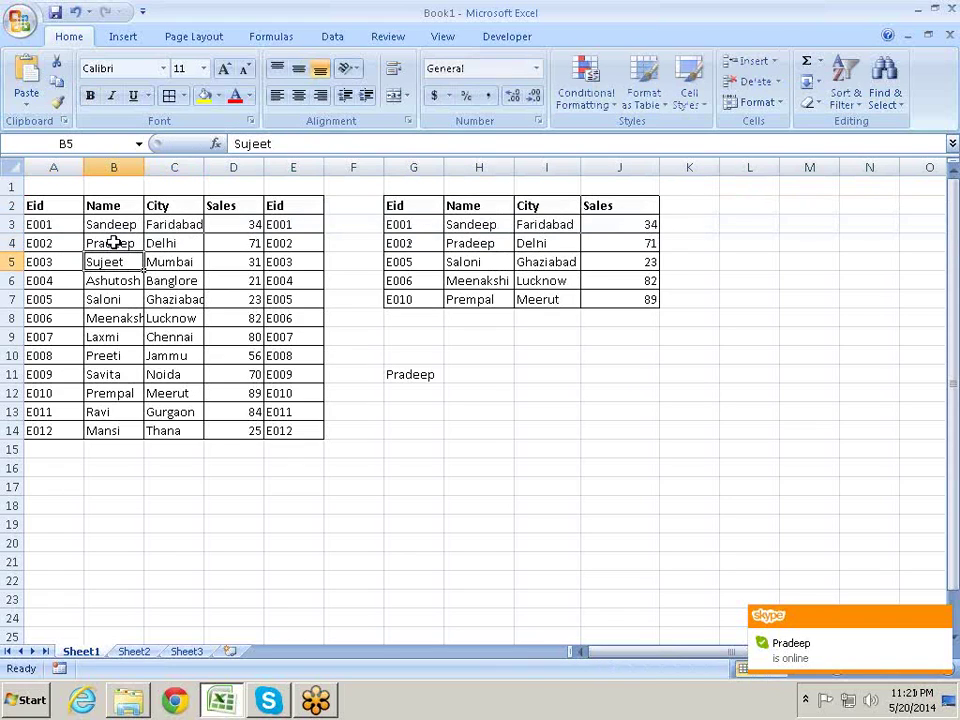
pyautogui.click(115, 243)
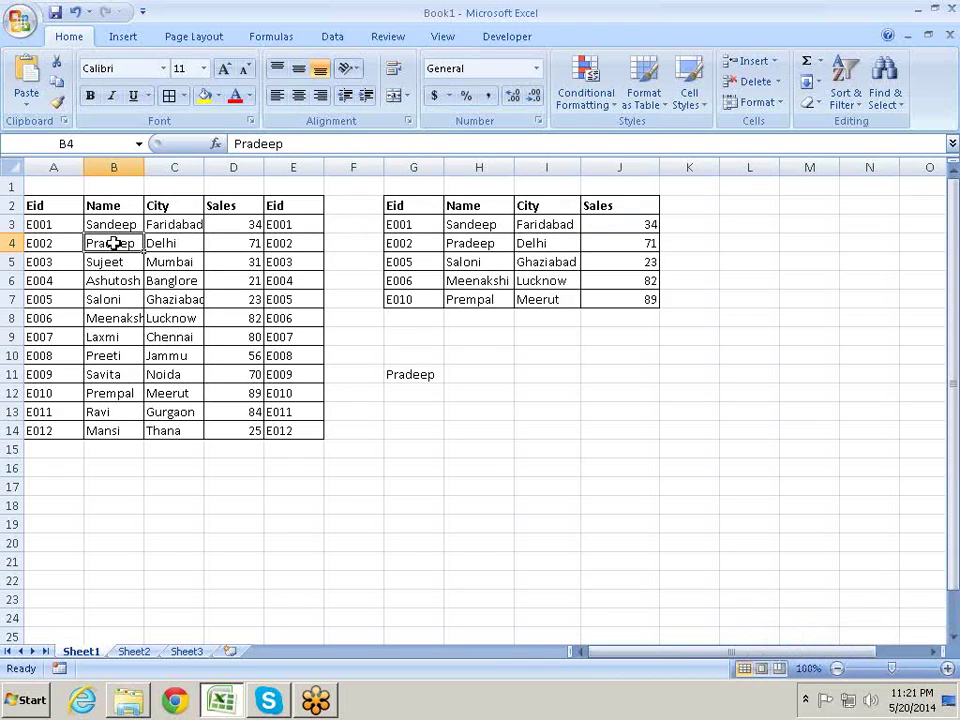
pyautogui.press('Right')
pyautogui.press('Right')
pyautogui.press('Right')
pyautogui.press('Right')
pyautogui.press('Down')
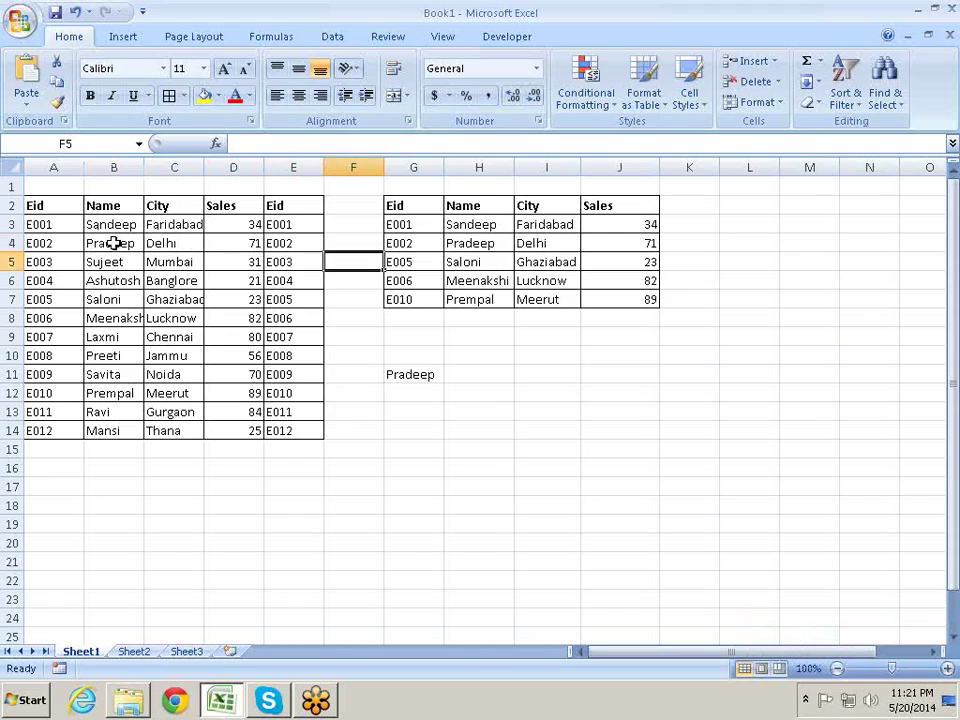
pyautogui.press('Down')
pyautogui.press('Down')
pyautogui.press('Down')
pyautogui.press('Right')
pyautogui.press('Down')
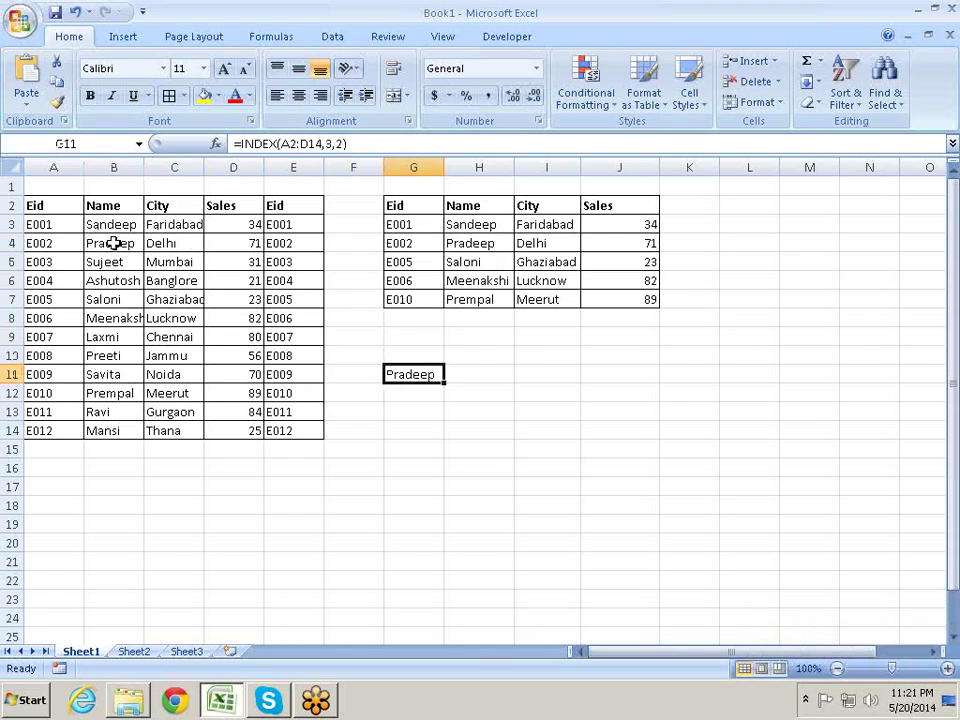
pyautogui.press('F2')
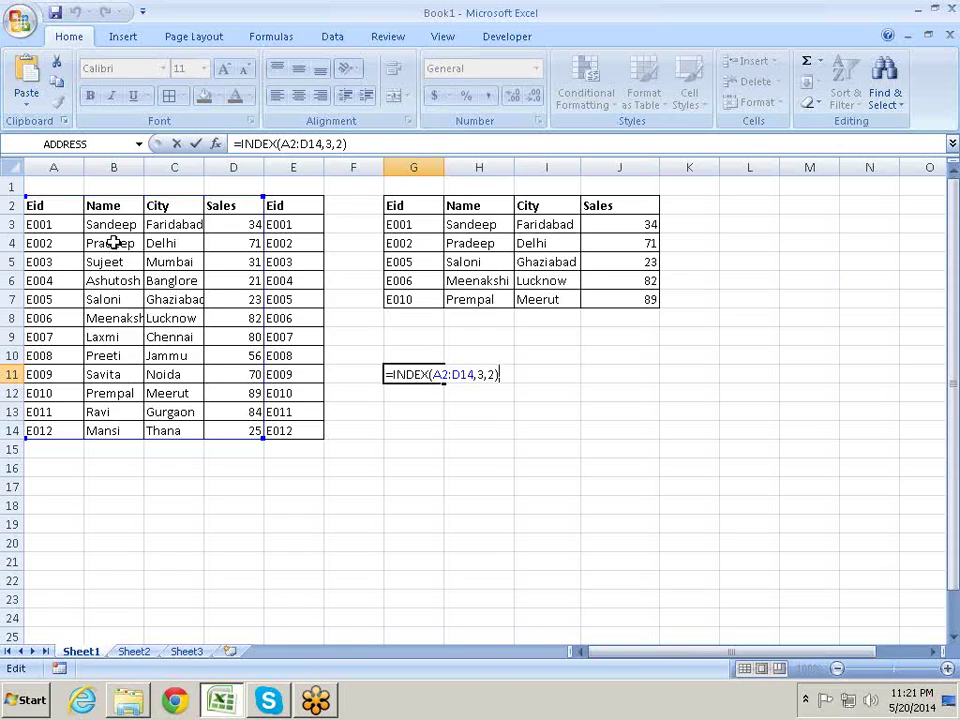
pyautogui.hotkey('ctrl', 'Return')
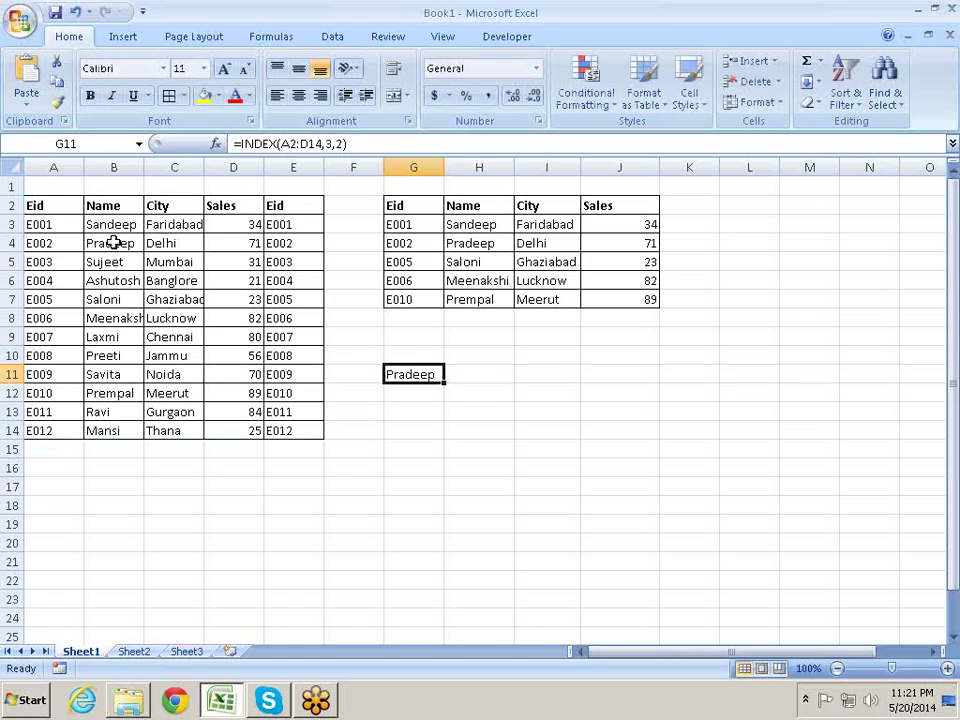
pyautogui.press('Up')
pyautogui.press('Up')
pyautogui.press('Up')
pyautogui.press('Up')
pyautogui.press('Up')
pyautogui.press('Up')
pyautogui.press('Up')
pyautogui.press('Up')
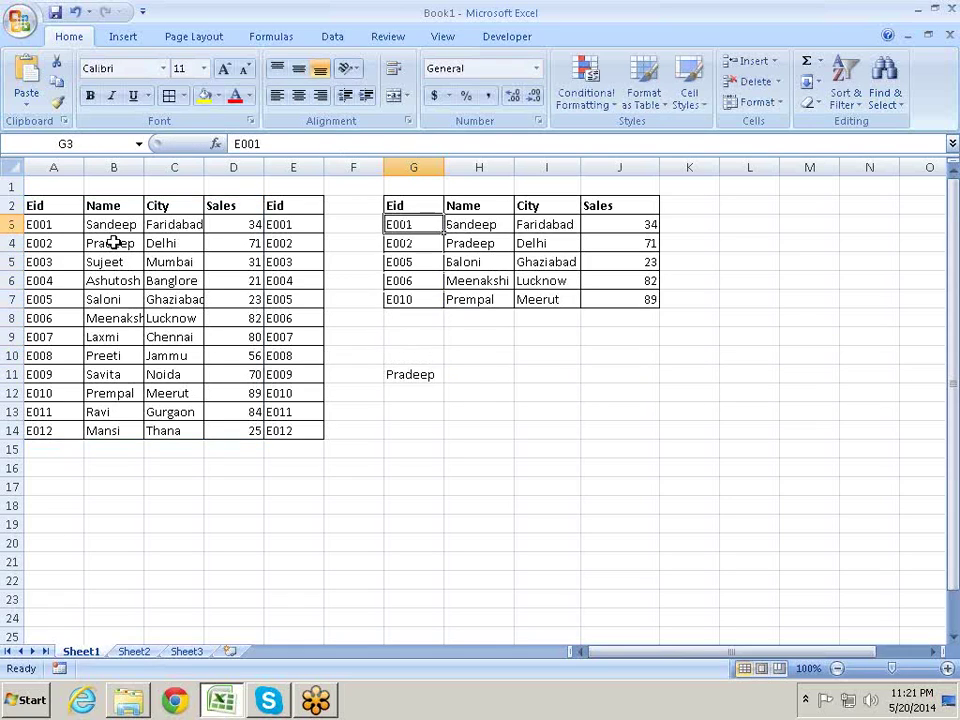
# - Clear the old lookup results in H3:J7
pyautogui.press('Right')
pyautogui.hotkey('shift', 'Right')
pyautogui.hotkey('shift', 'Right')
pyautogui.hotkey('shift', 'Down')
pyautogui.hotkey('shift', 'Down')
pyautogui.hotkey('shift', 'Down')
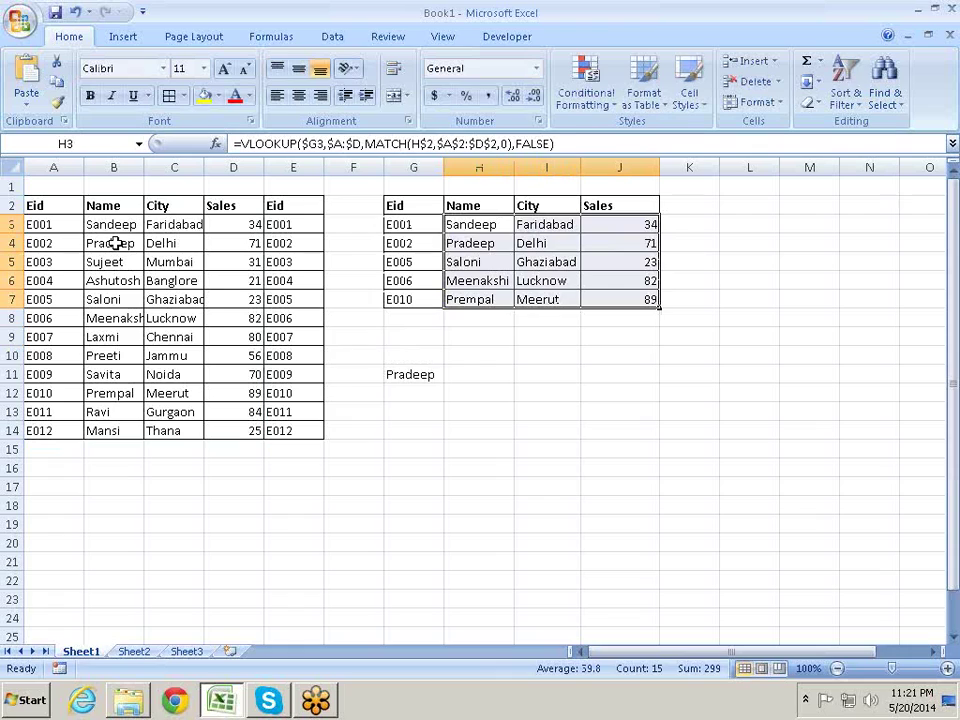
pyautogui.press('Delete')
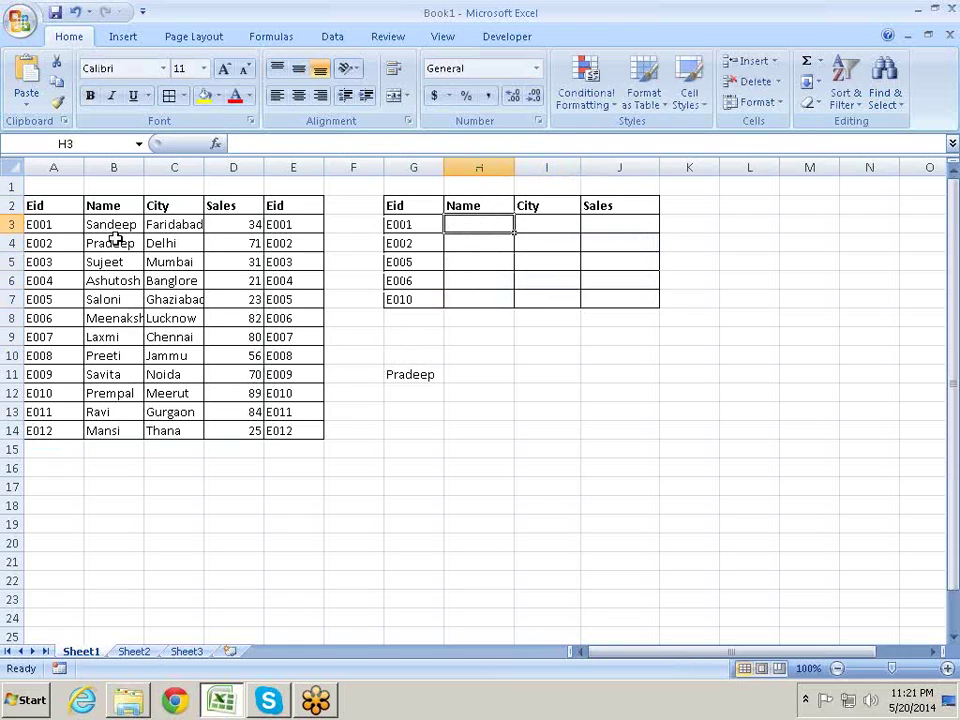
# - Start H3's formula as =INDEX(A2:D14,MATCH(G3,A2:A14,0), to find the Eid's row
pyautogui.write('=ind')
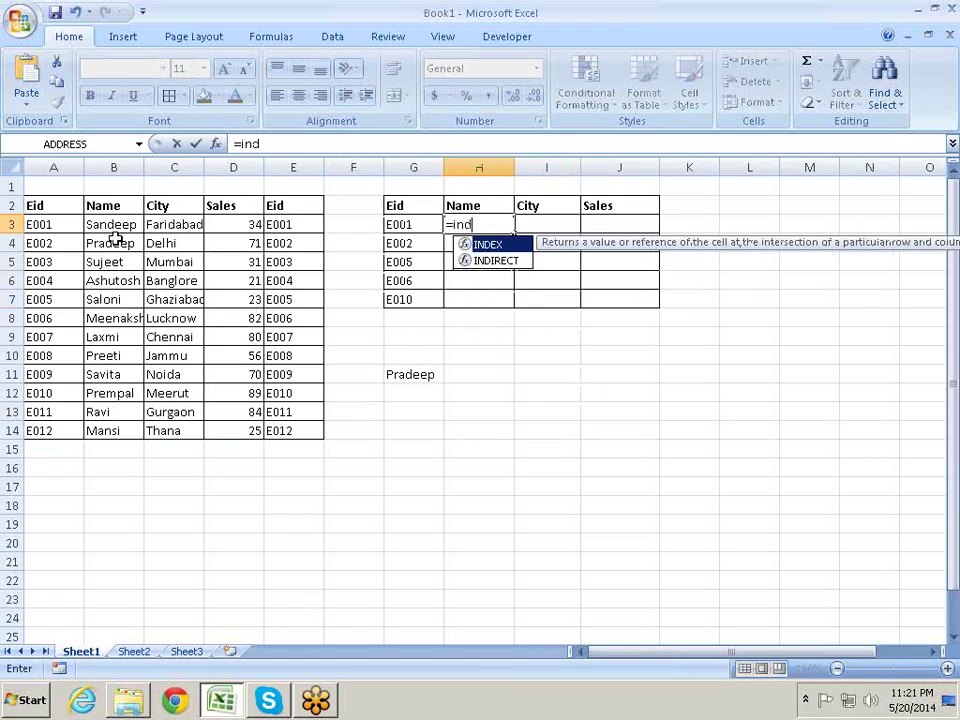
pyautogui.press('Tab')
pyautogui.press('Left')
pyautogui.press('Left')
pyautogui.press('Left')
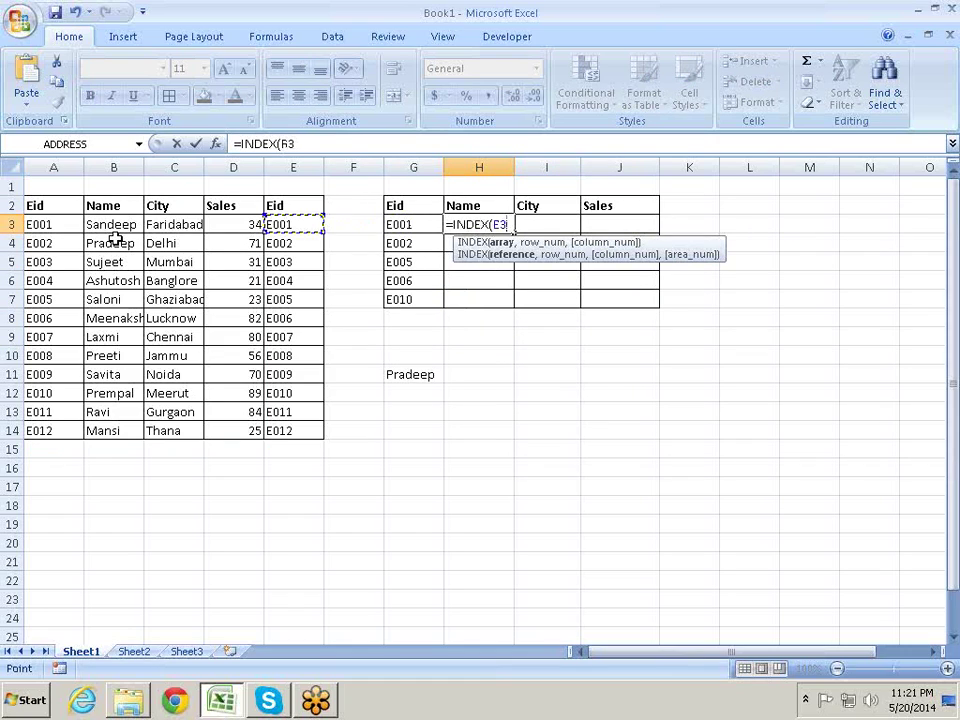
pyautogui.press('Left')
pyautogui.press('Left')
pyautogui.press('Left')
pyautogui.press('Up')
pyautogui.press('Left')
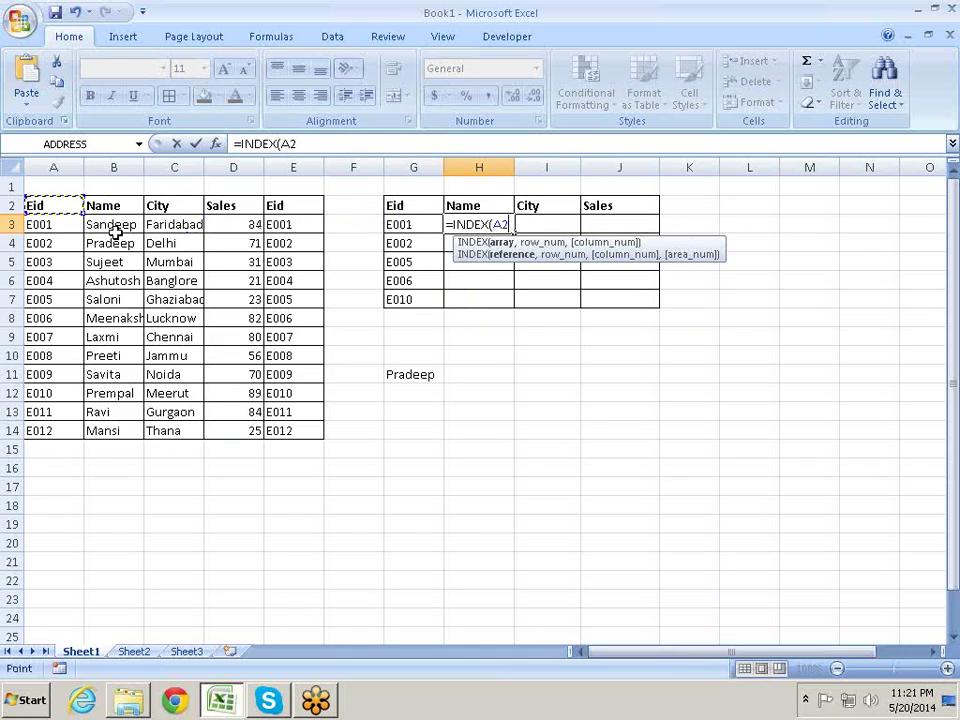
pyautogui.hotkey('shift', 'Right')
pyautogui.hotkey('shift', 'Right')
pyautogui.hotkey('shift', 'Right')
pyautogui.hotkey('shift', 'Down')
pyautogui.hotkey('shift', 'Down')
pyautogui.hotkey('shift', 'Down')
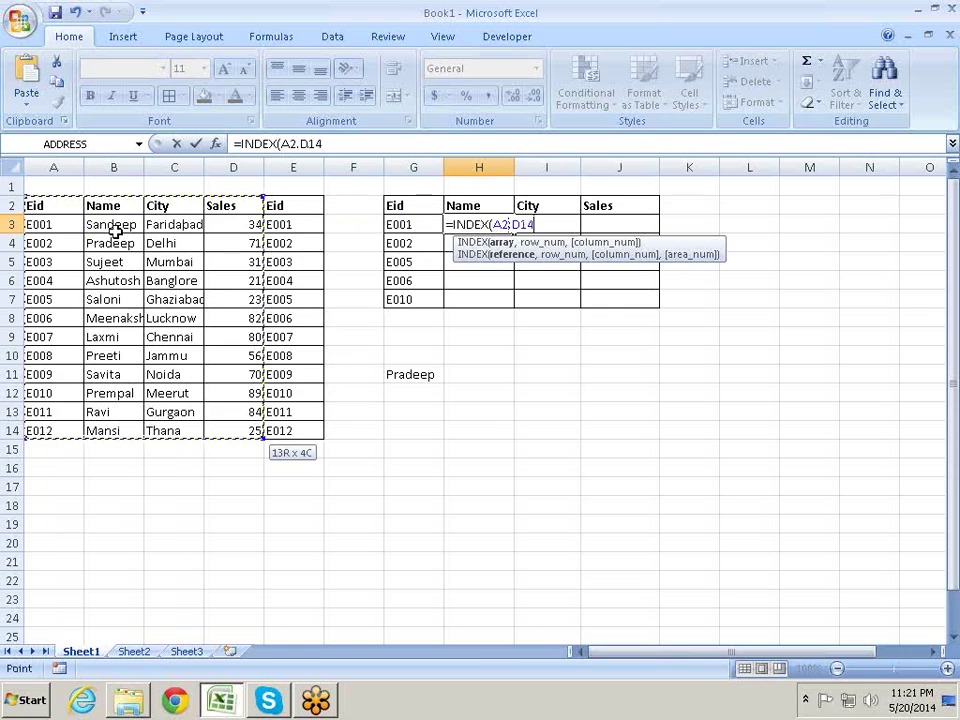
pyautogui.write(',')
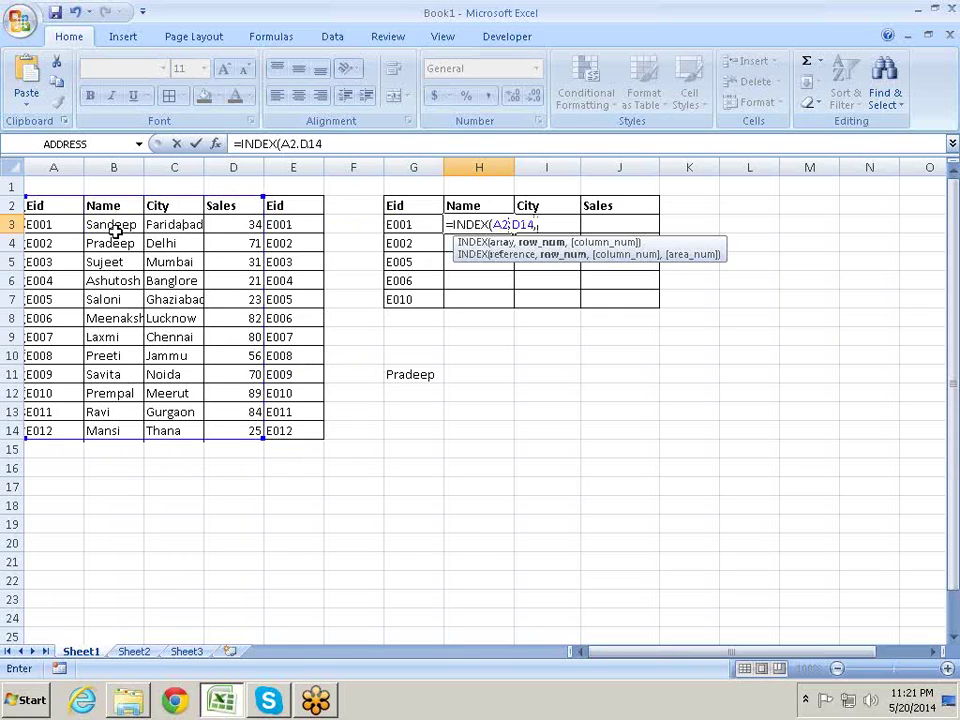
pyautogui.write('mat')
pyautogui.press('Tab')
pyautogui.press('Left')
pyautogui.press('Left')
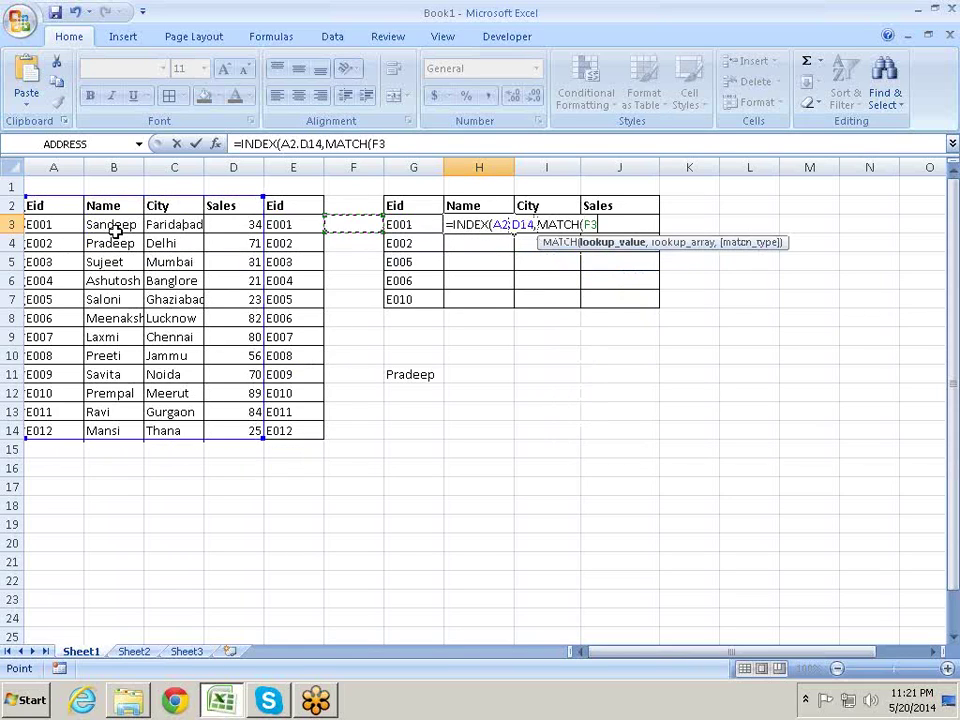
pyautogui.press('Right')
pyautogui.write(',')
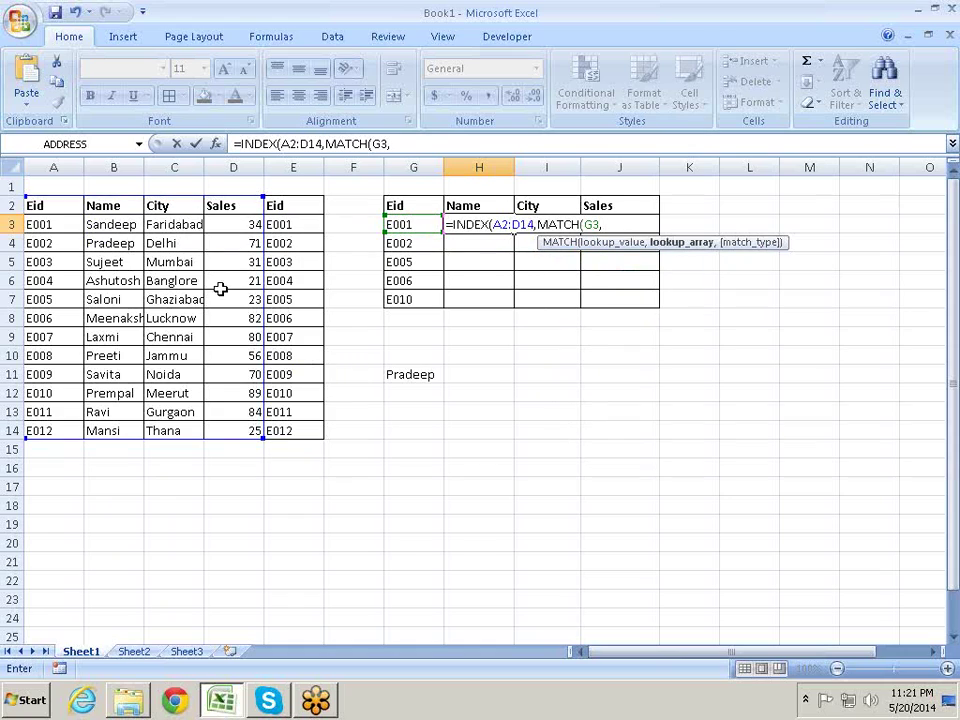
pyautogui.moveTo(70, 206); pyautogui.dragTo(76, 430)
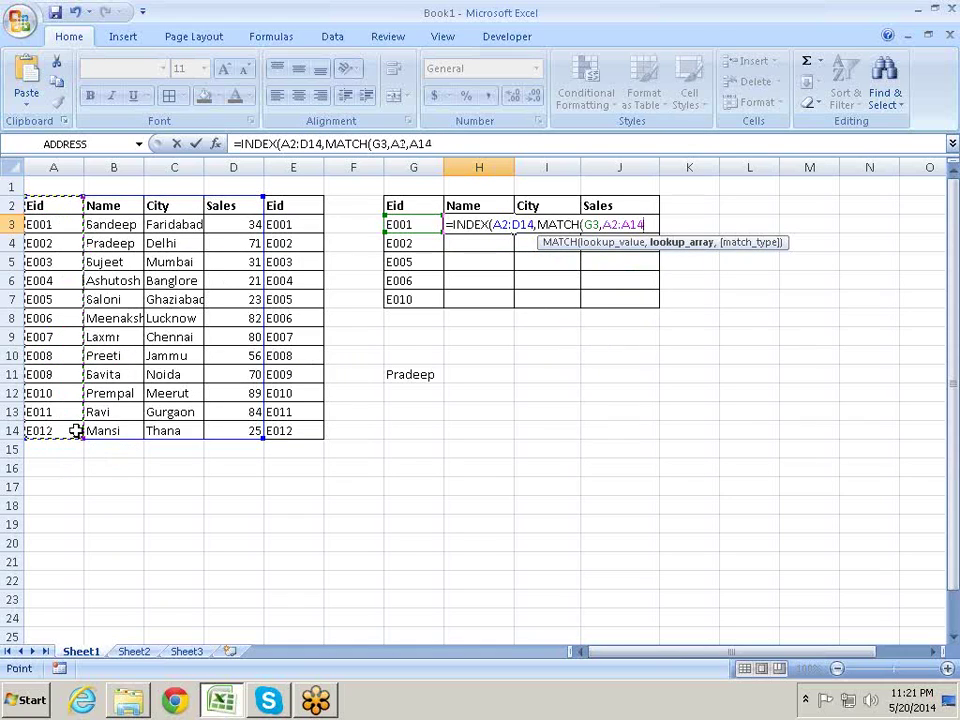
pyautogui.write(',')
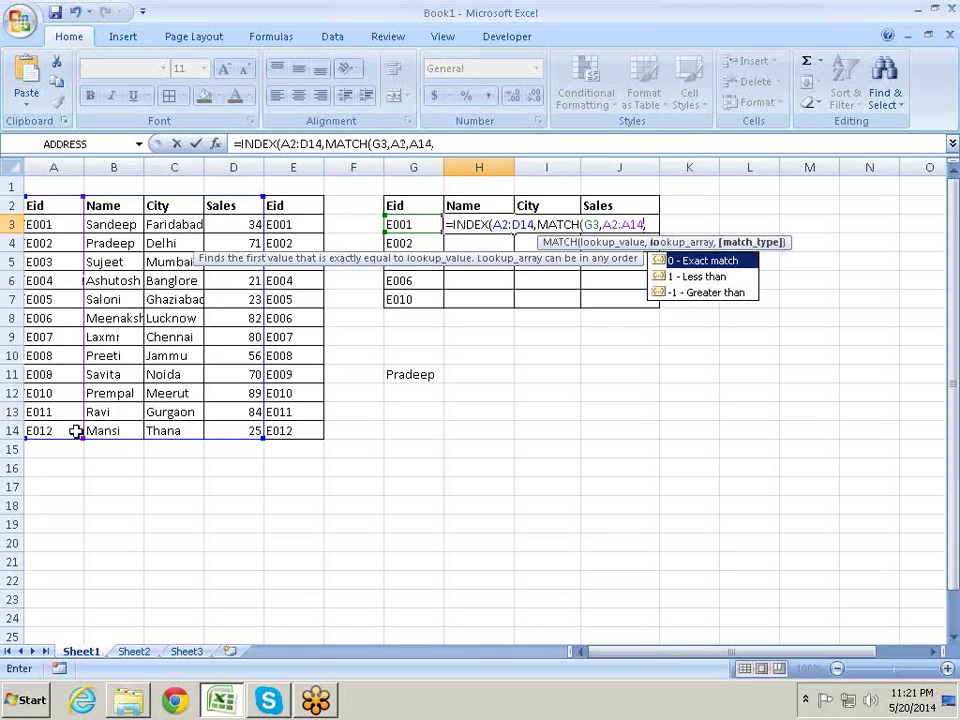
pyautogui.write('0)')
pyautogui.write(',')
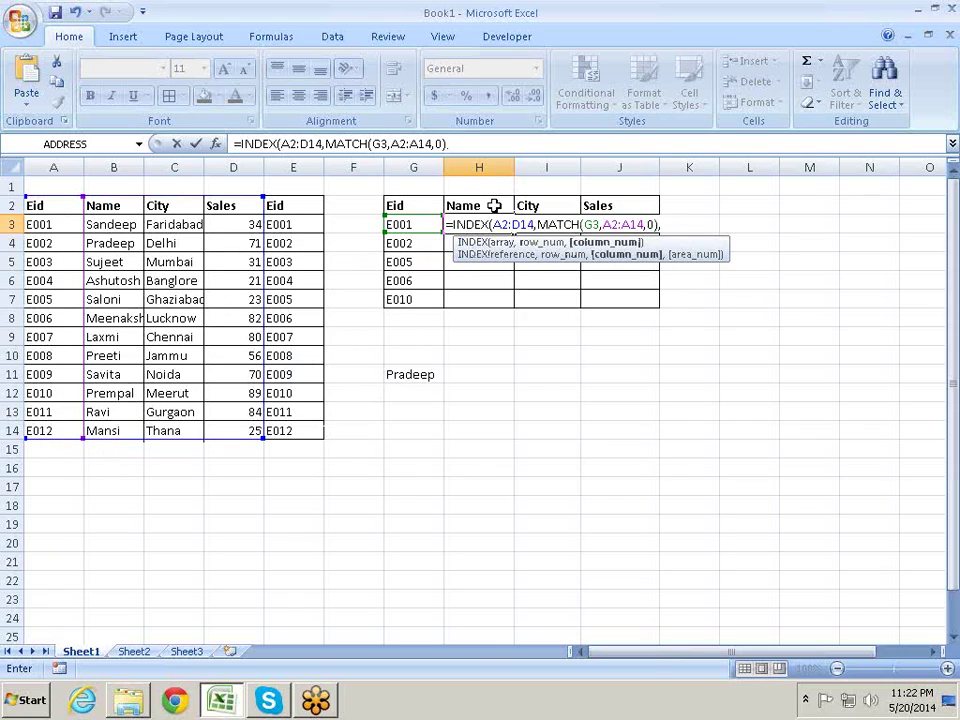
# - Finish with MATCH(H2,A2:D2,0) as the column and commit, returning Sandeep
pyautogui.write('ma')
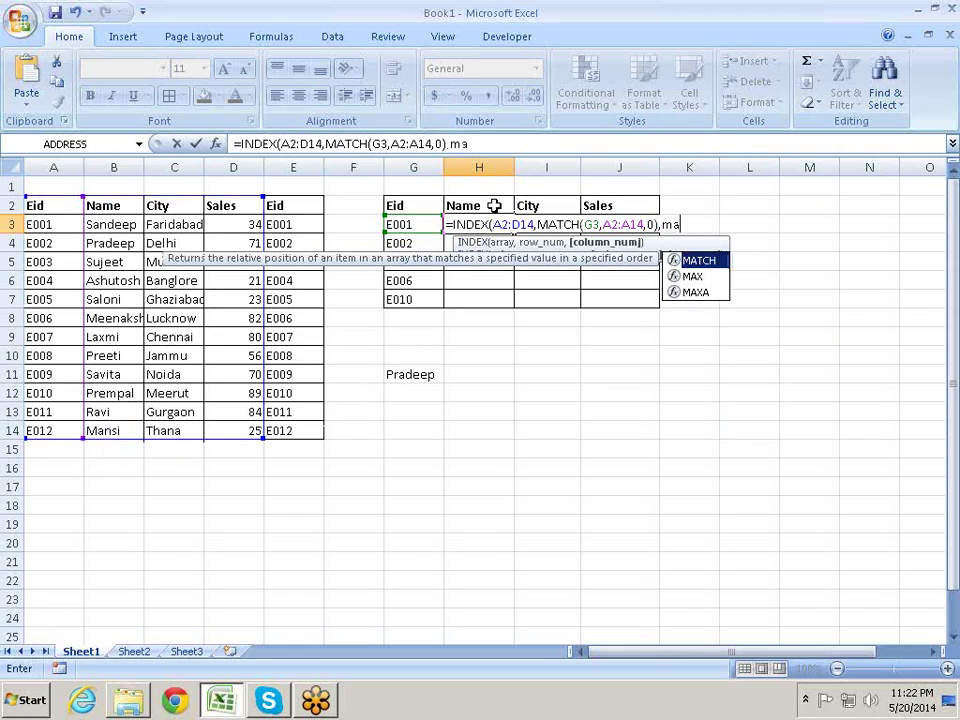
pyautogui.press('Tab')
pyautogui.click(494, 205)
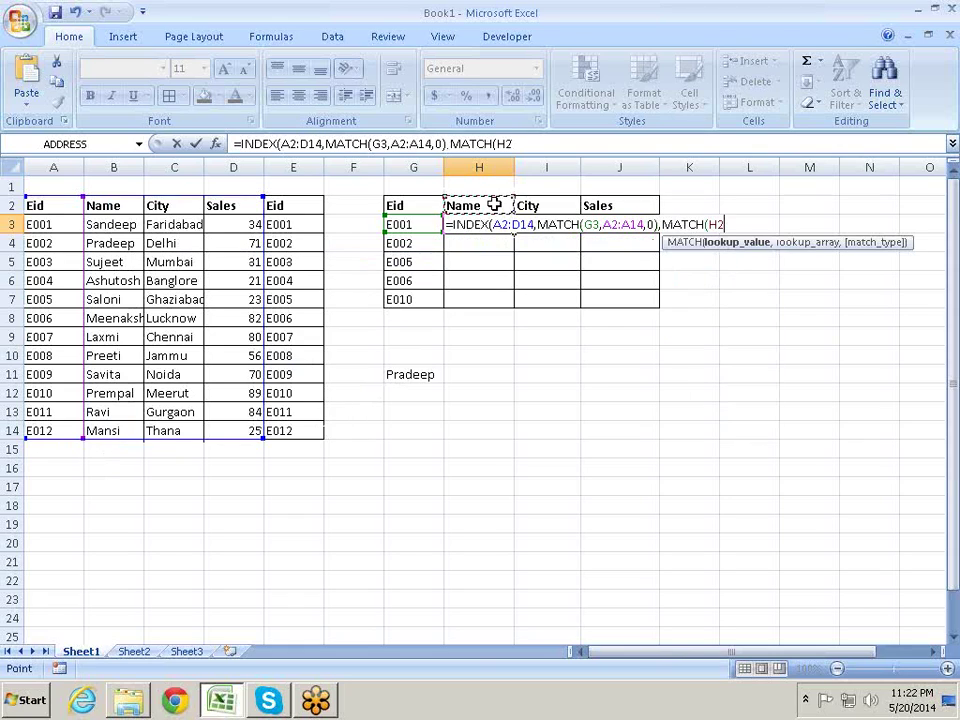
pyautogui.write(',')
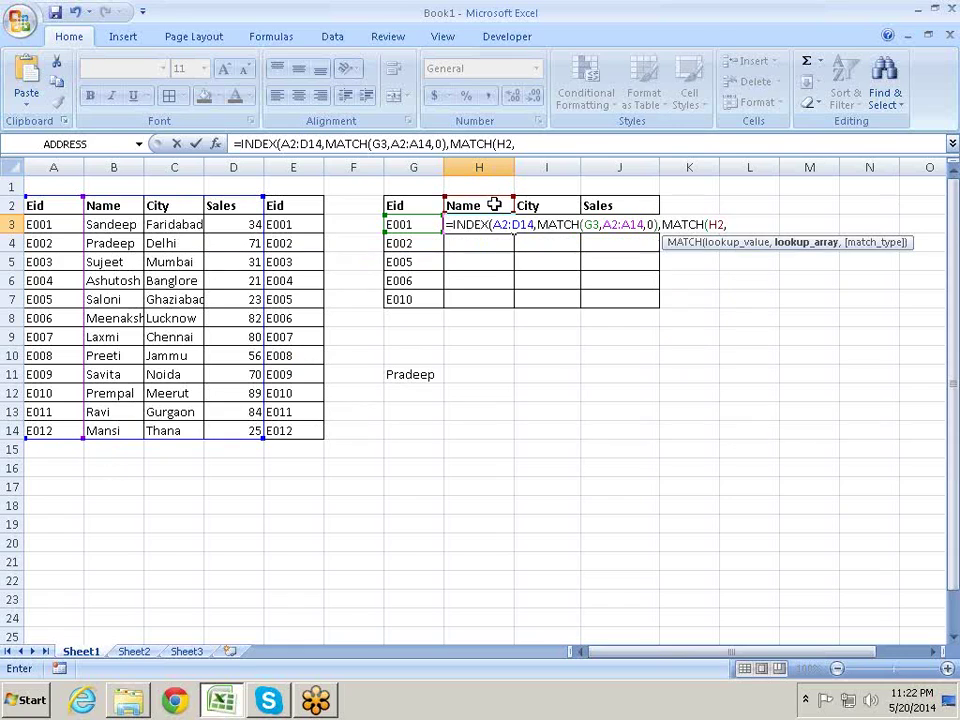
pyautogui.moveTo(66, 205); pyautogui.dragTo(260, 221)
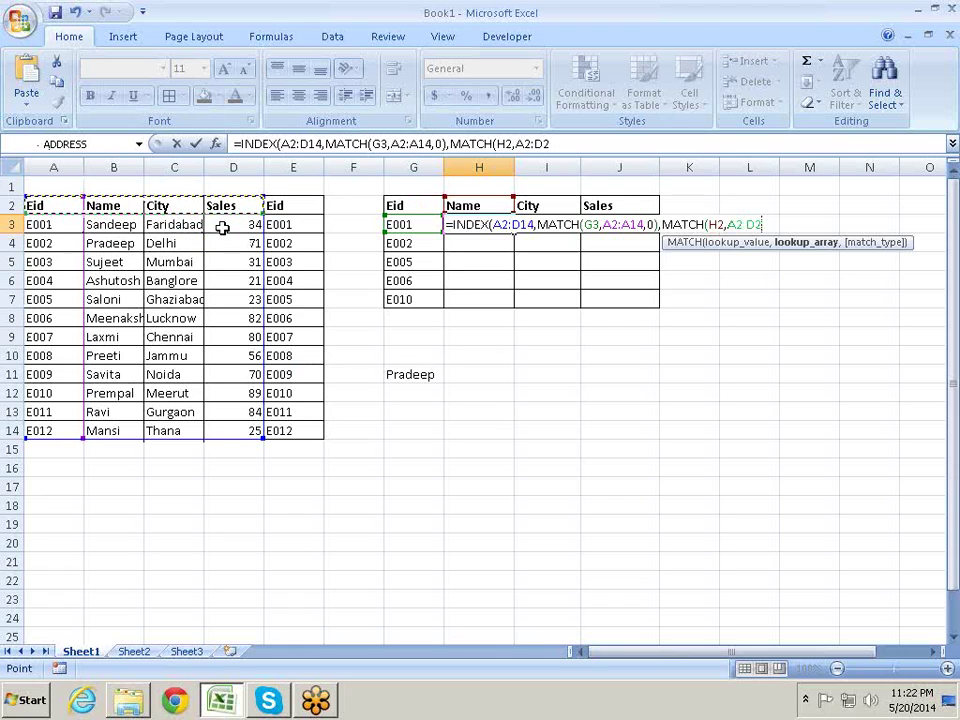
pyautogui.write(',0')
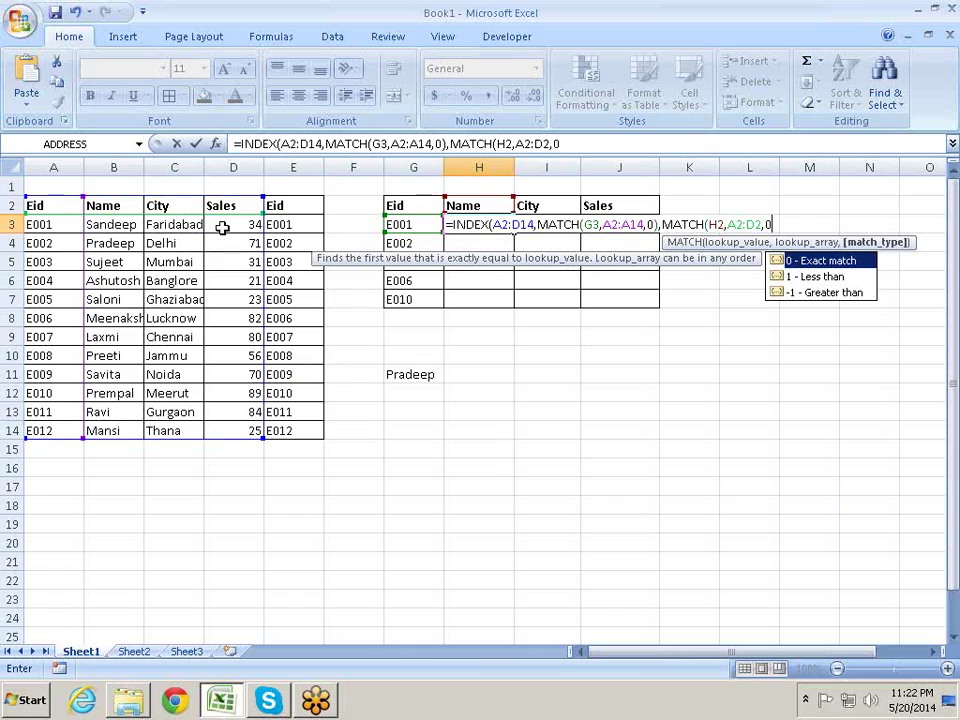
pyautogui.write('))')
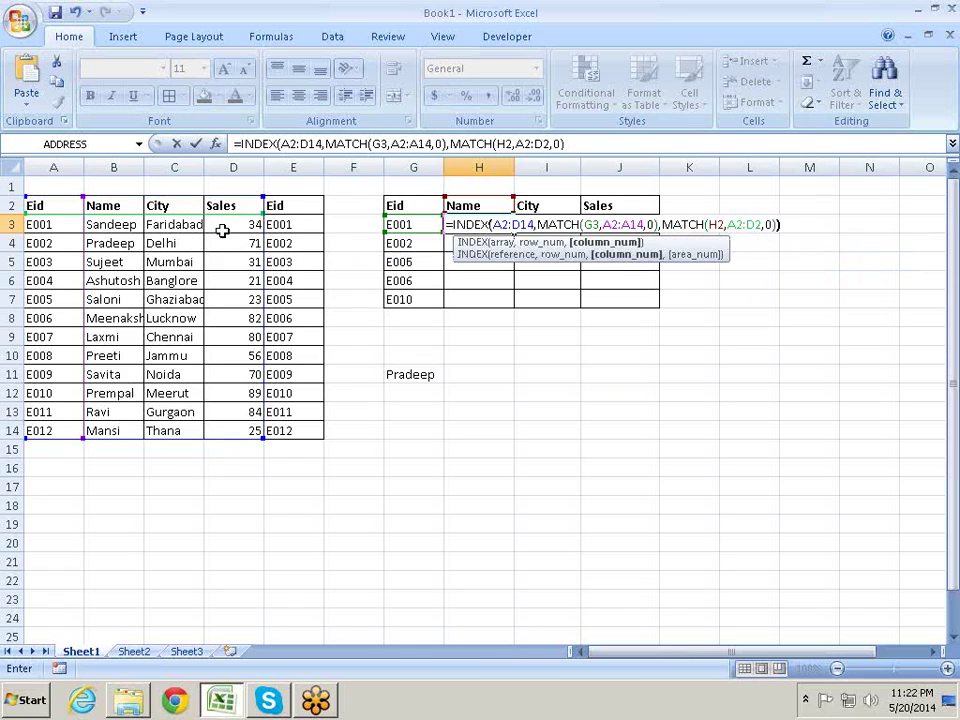
pyautogui.press('Return')
# - In H3's formula, make the table $A$2:$D$14 and the Eid reference $G3
pyautogui.press('Up')
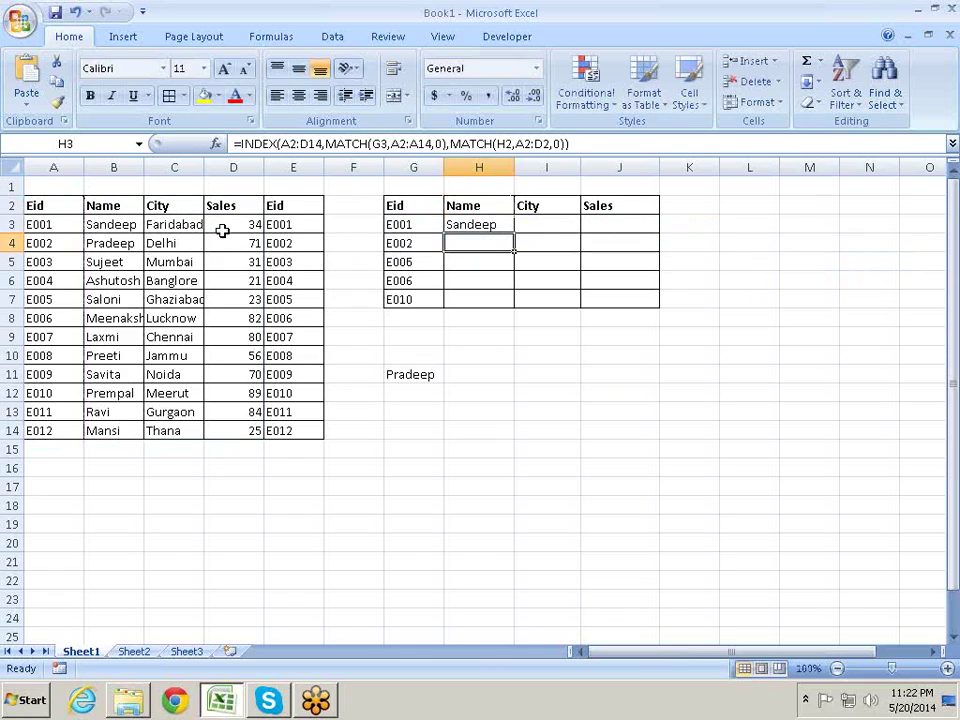
pyautogui.press('F2')
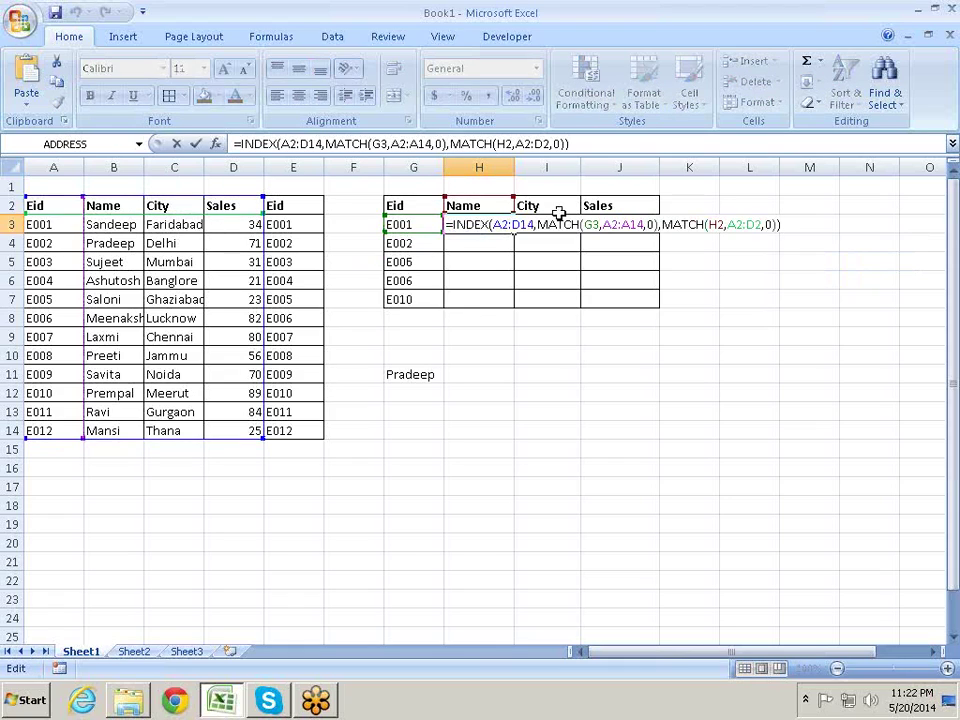
pyautogui.doubleClick(503, 224)
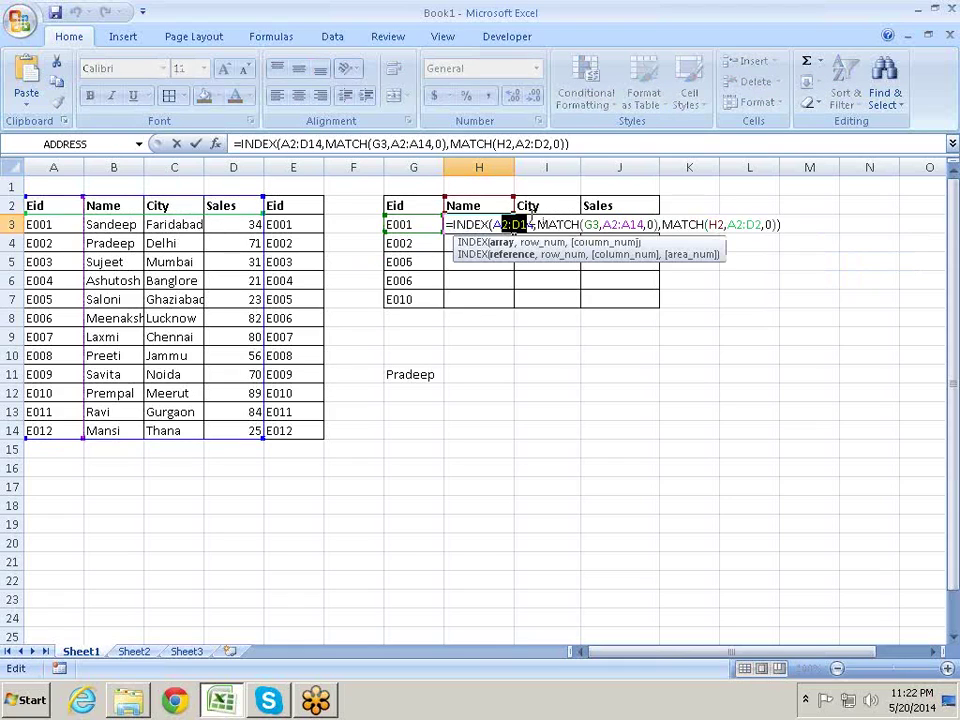
pyautogui.press('F4')
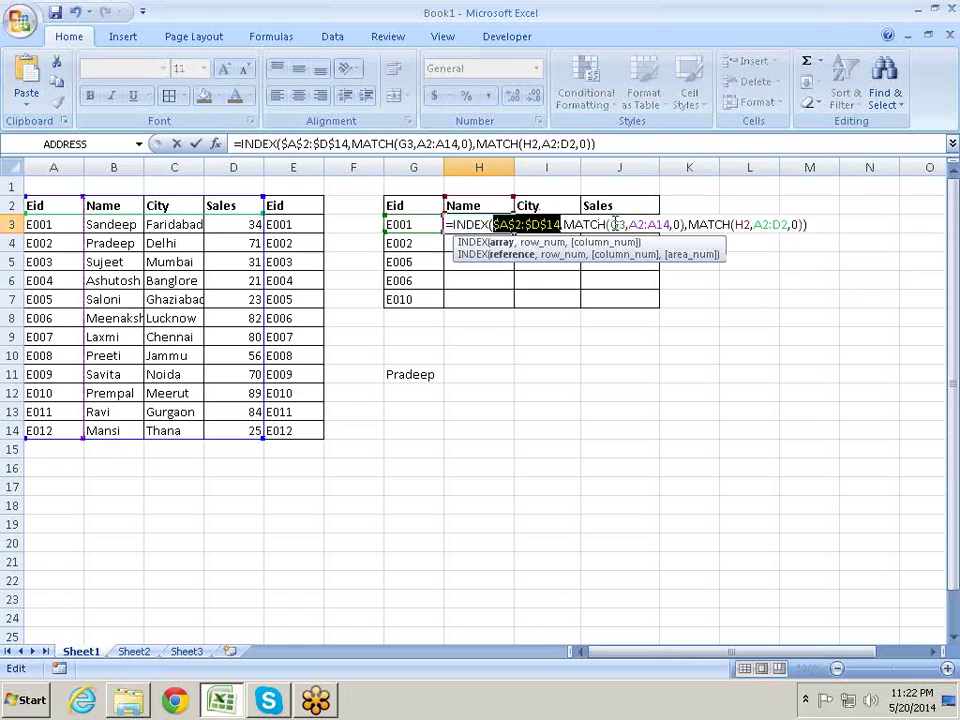
pyautogui.click(613, 224)
pyautogui.press('F4')
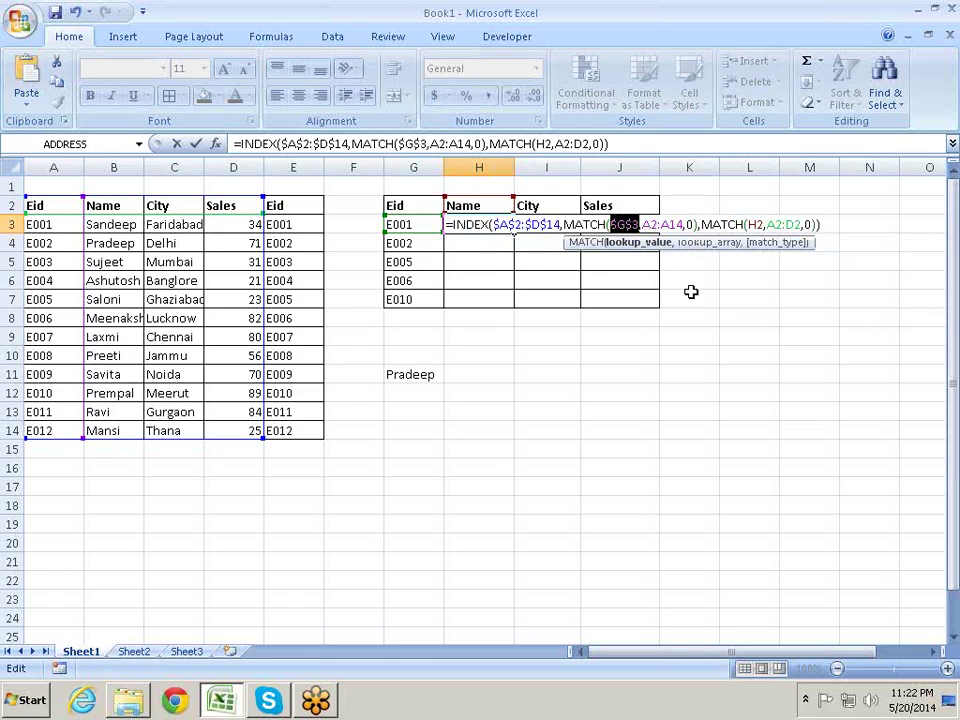
pyautogui.press('F4')
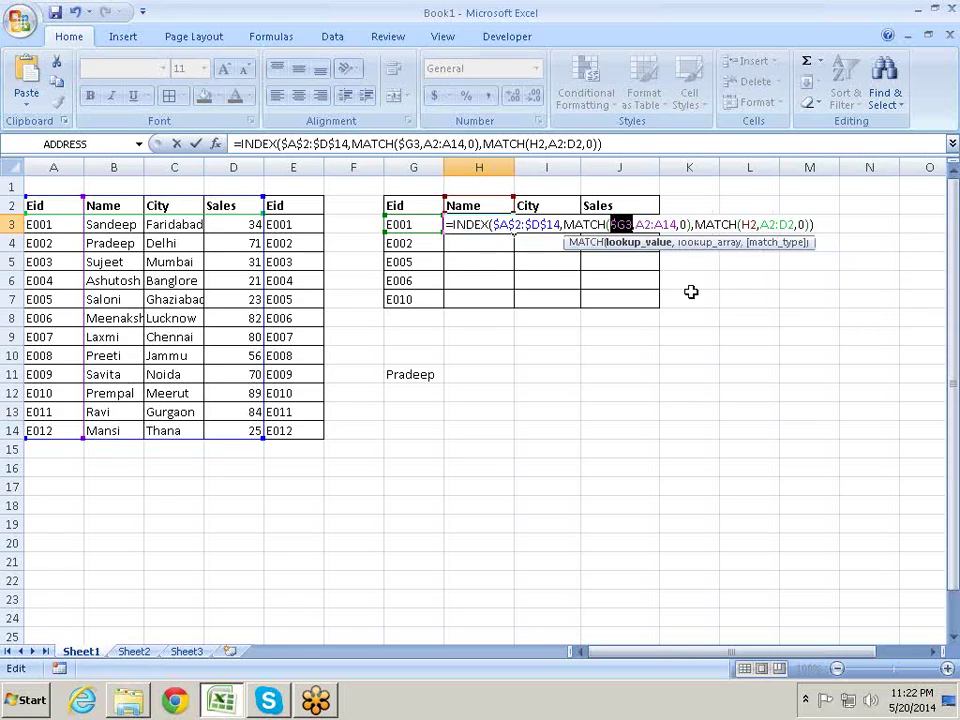
pyautogui.press('F4')
# - Anchor $A$2:$A$14, H$2 and $A$2:$D$2, then commit the formula
pyautogui.moveTo(636, 224); pyautogui.dragTo(673, 224)
pyautogui.press('F4')
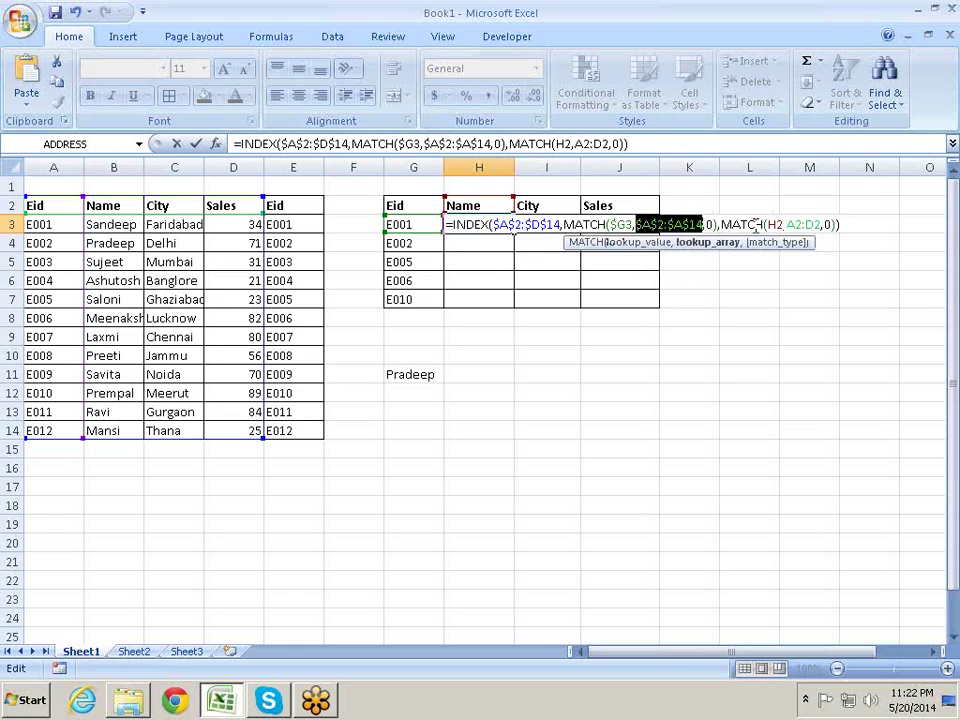
pyautogui.click(781, 222)
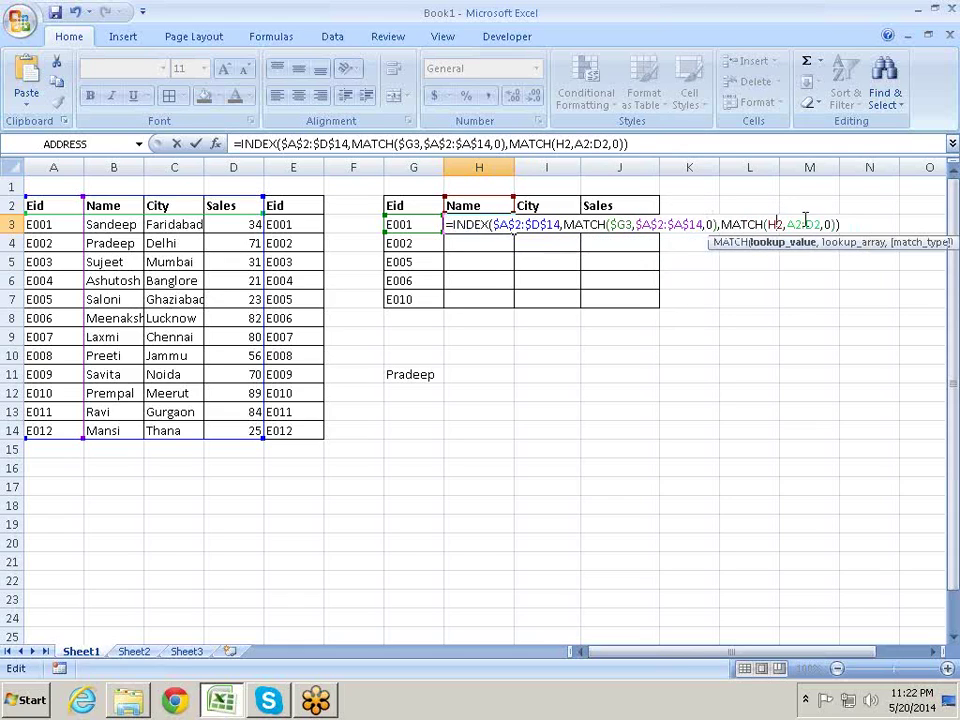
pyautogui.press('F4')
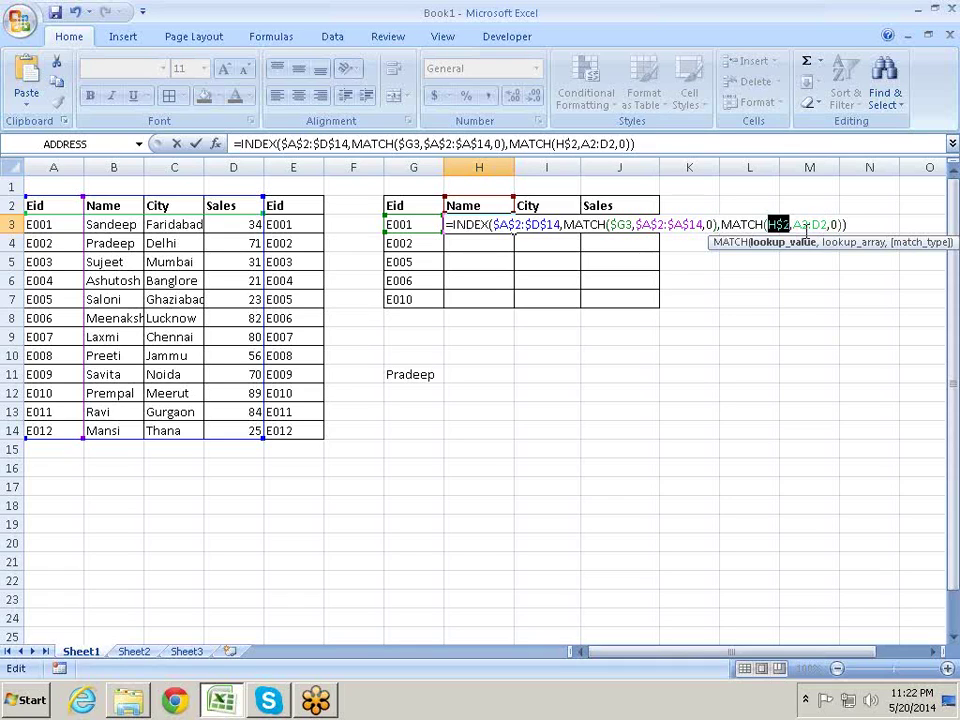
pyautogui.press('F4')
pyautogui.moveTo(800, 224); pyautogui.dragTo(816, 224)
pyautogui.press('F4')
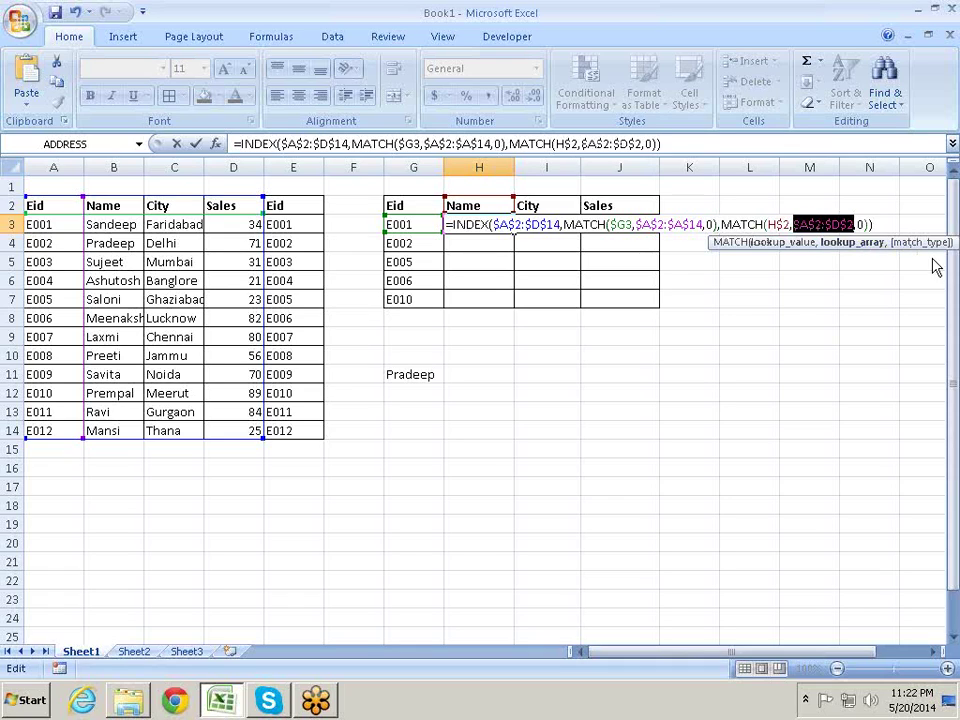
pyautogui.press('Return')
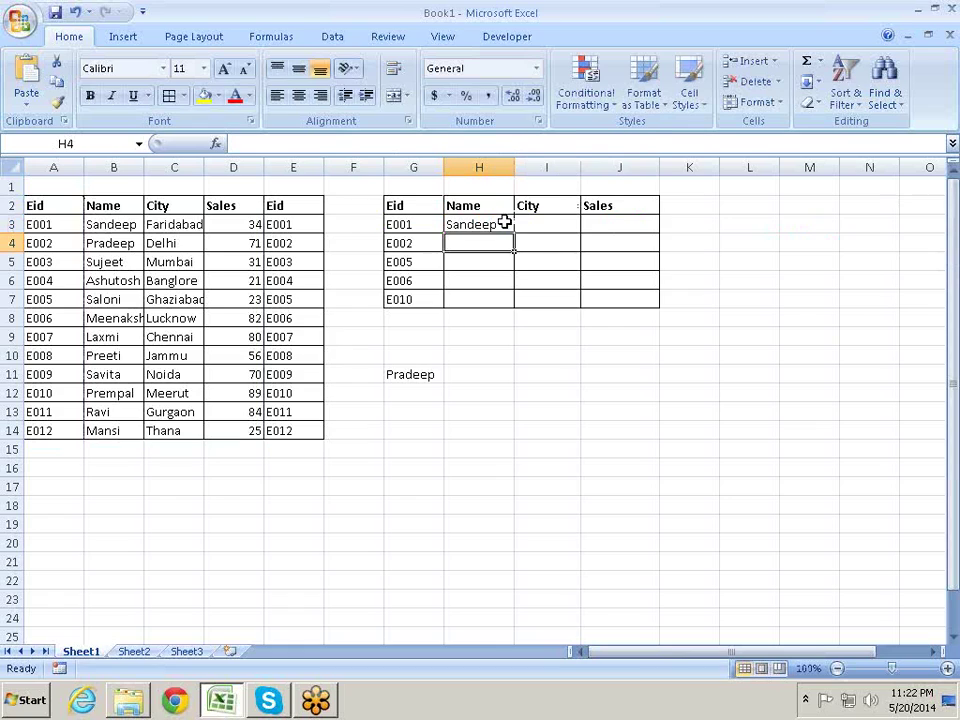
# - Fill H3's formula over H3:J7 and test it by setting I2 to Sales, J2 to City
pyautogui.click(506, 224)
pyautogui.moveTo(517, 230)
pyautogui.mouseDown()
pyautogui.moveTo(640, 236)
pyautogui.moveTo(662, 306)
pyautogui.mouseUp()
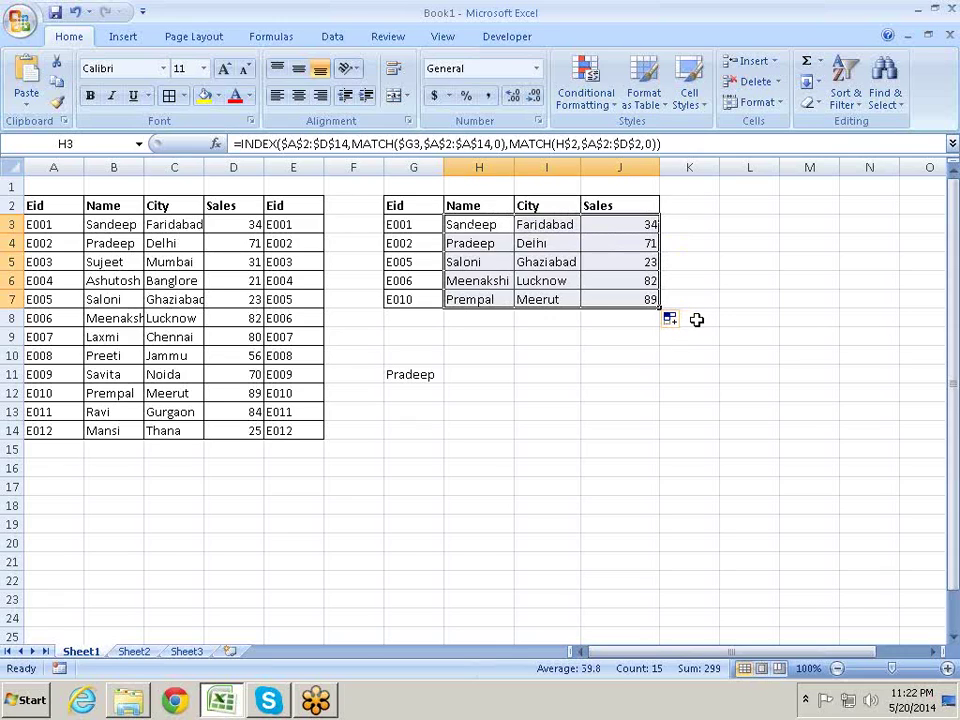
pyautogui.click(532, 205)
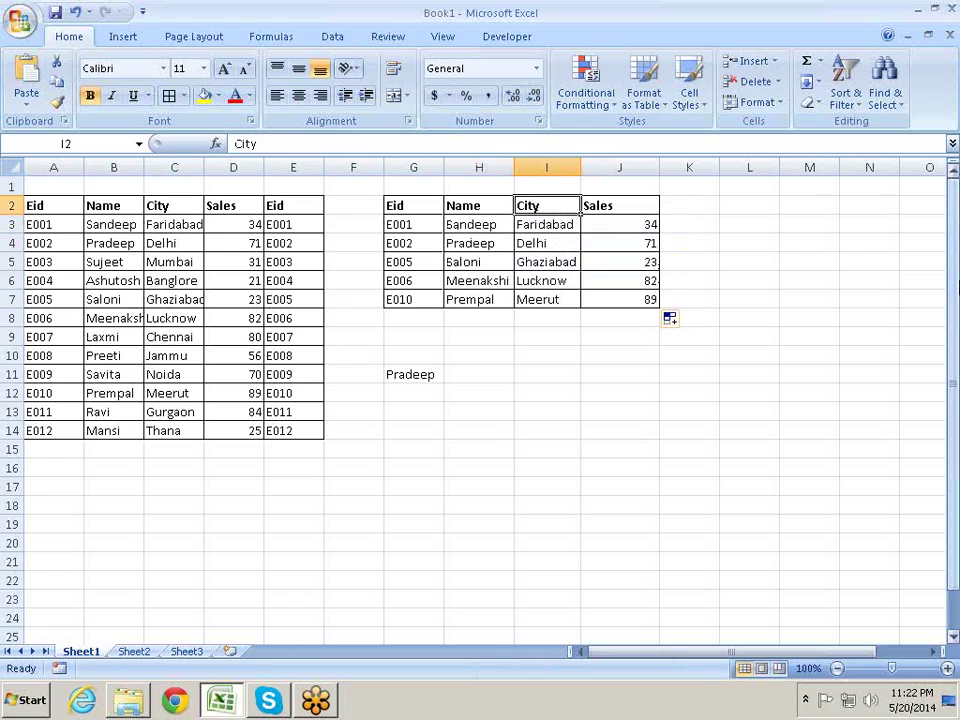
pyautogui.write('Sales')
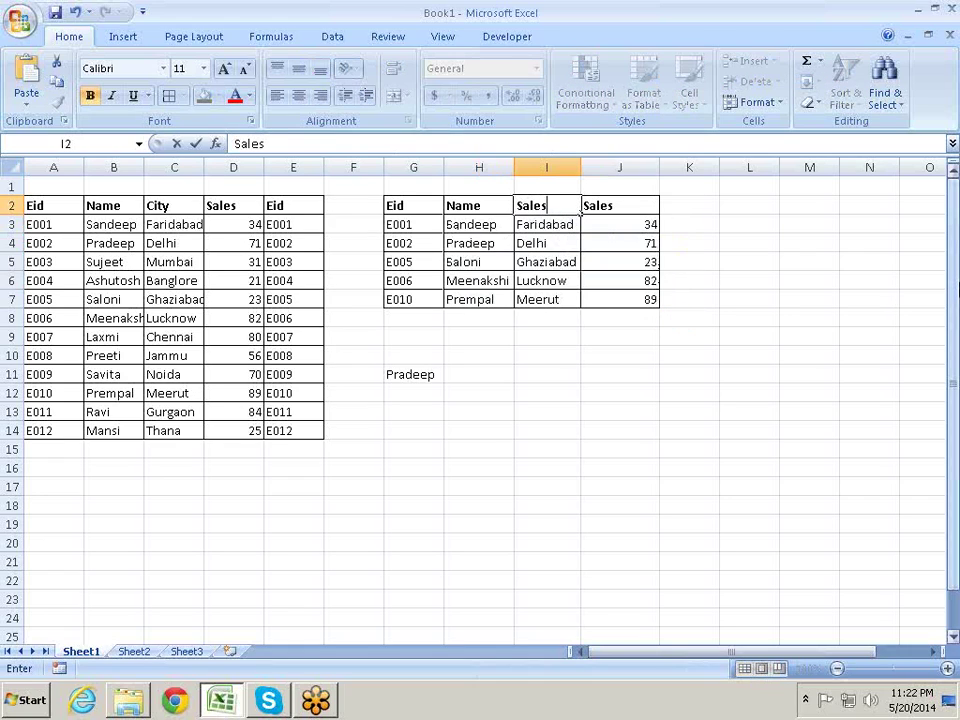
pyautogui.press('Tab')
pyautogui.write('Cit')
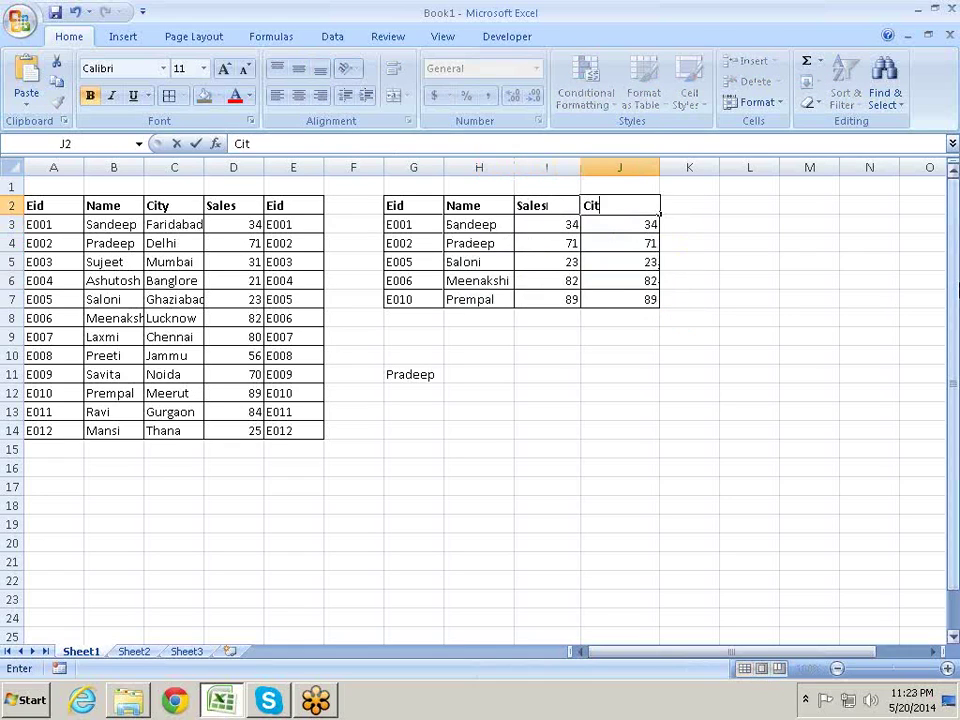
pyautogui.write('y')
pyautogui.press('Return')
pyautogui.press('Left')
pyautogui.press('Left')
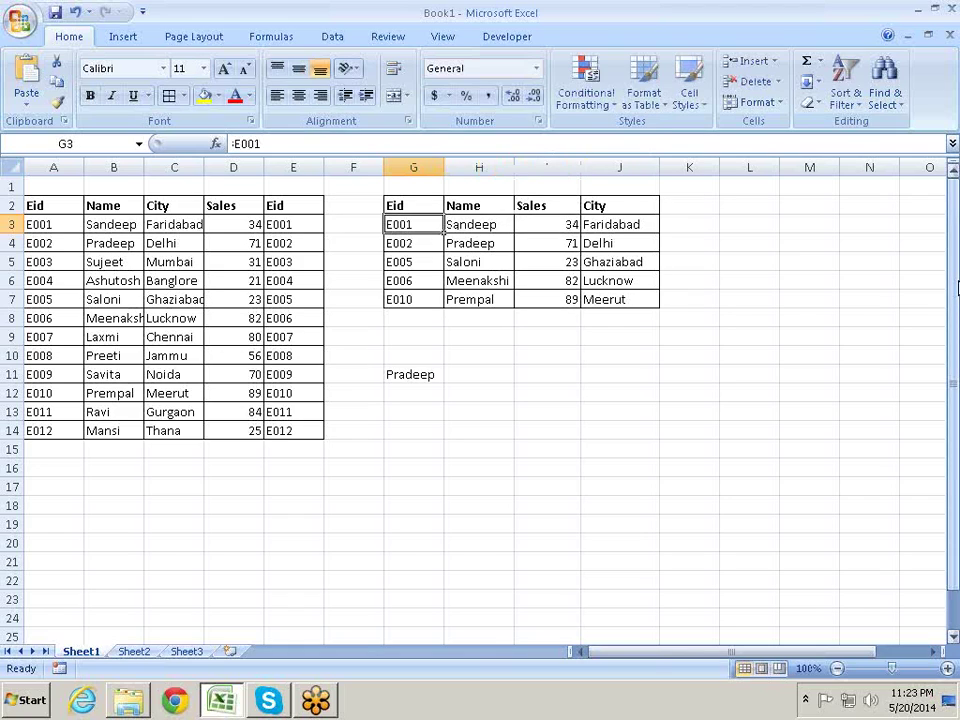
pyautogui.press('Right')
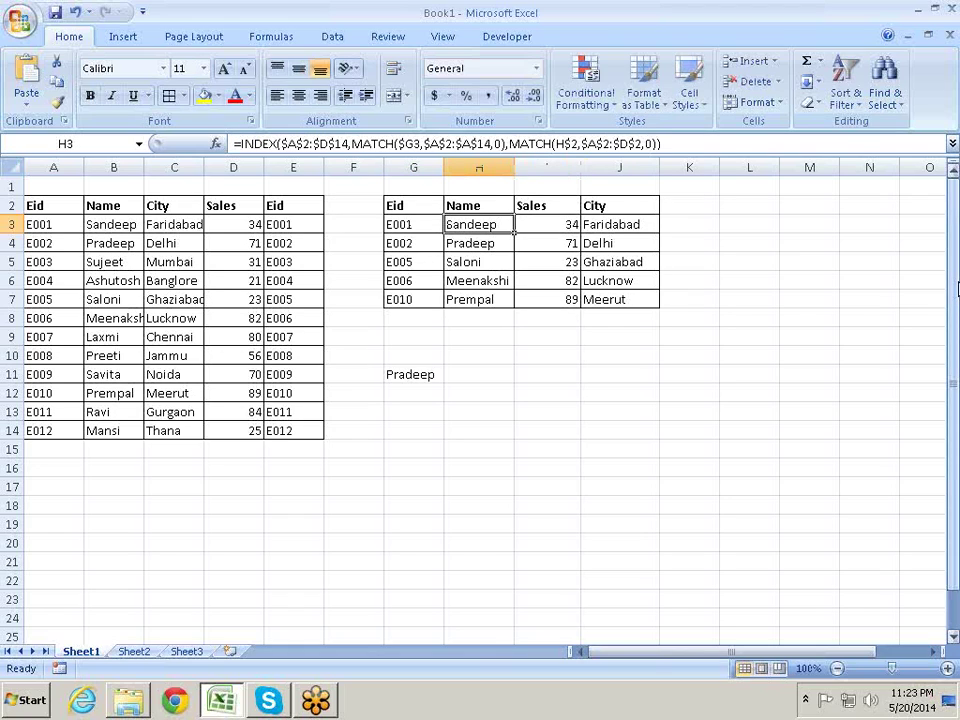
# - Restore the headers to City in I2 and Sales in J2
pyautogui.press('Up')
pyautogui.press('Right')
pyautogui.write('Ci')
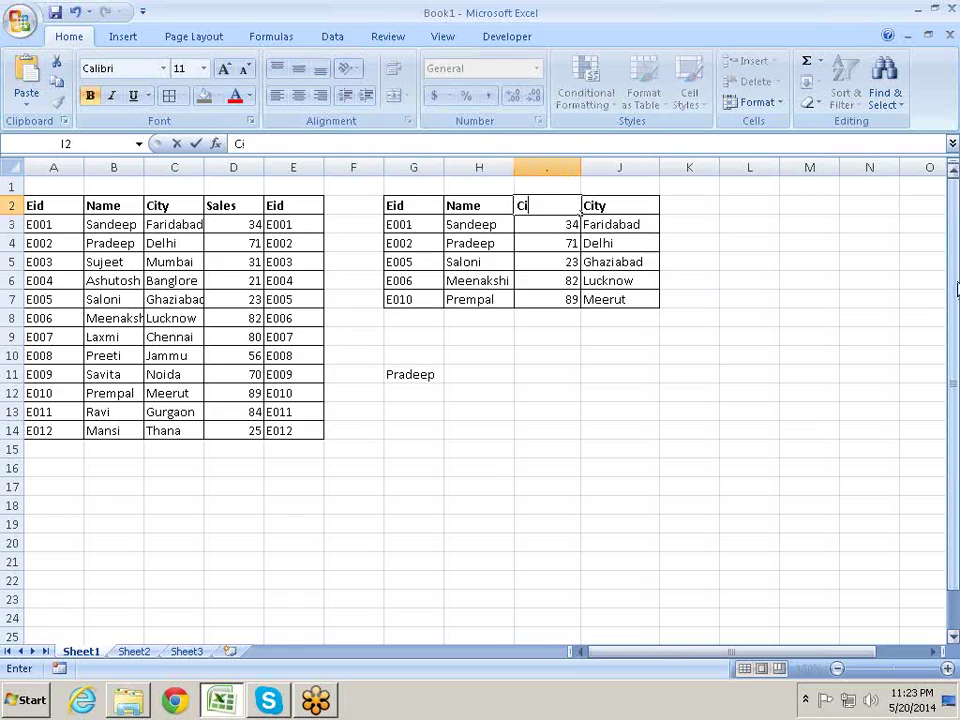
pyautogui.write('t')
pyautogui.press('BackSpace')
pyautogui.write('t')
pyautogui.write('y')
pyautogui.press('Tab')
pyautogui.write('Sales')
pyautogui.press('Return')
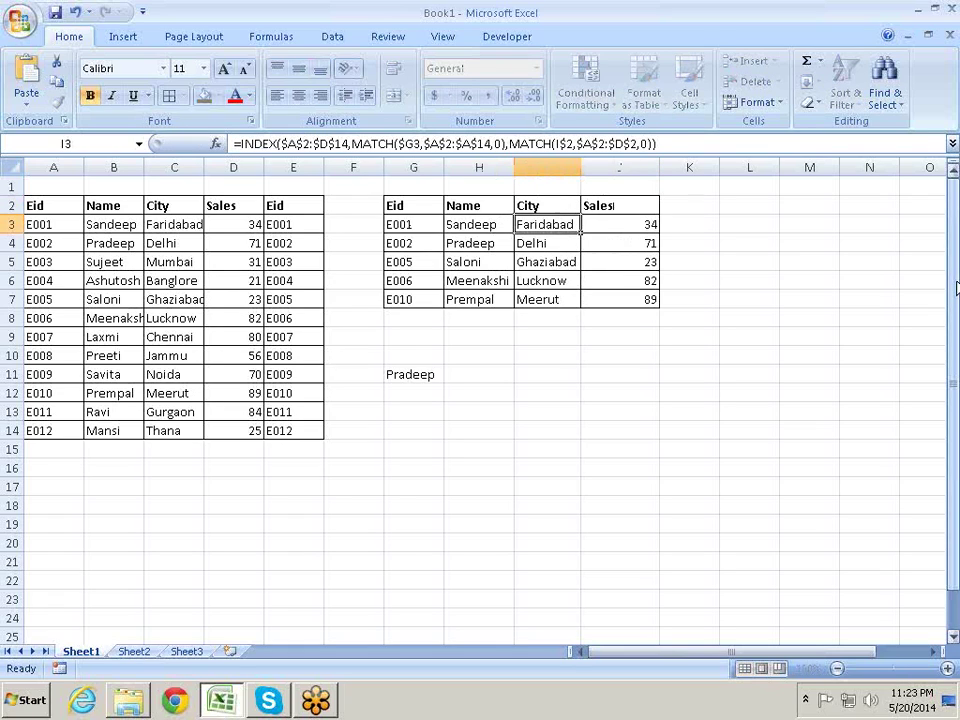
pyautogui.press('Left')
pyautogui.press('Right')
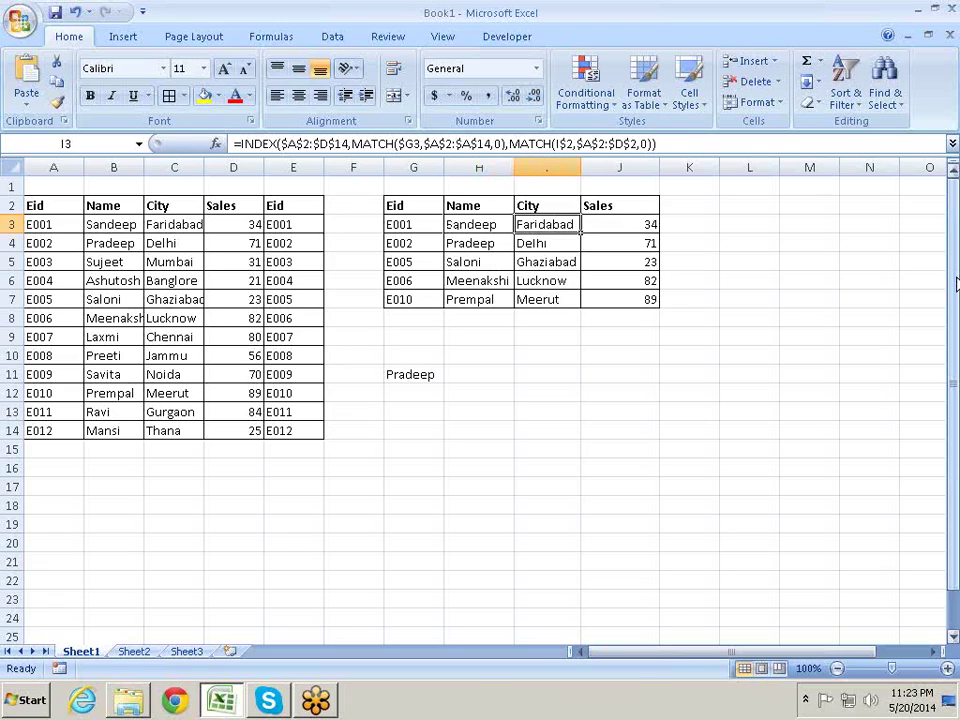
pyautogui.press('Left')
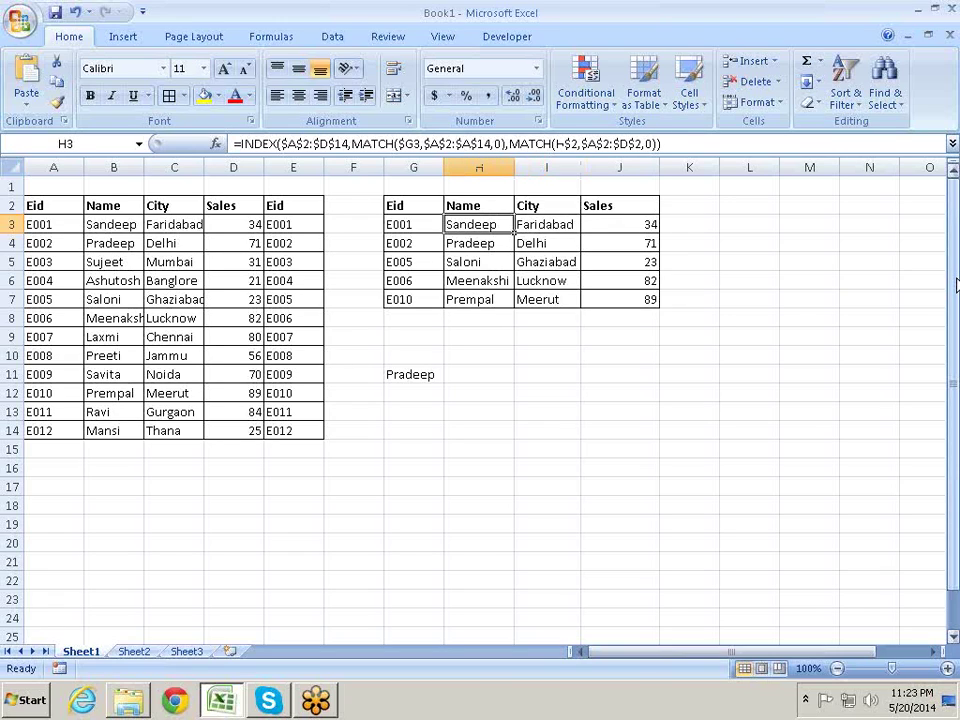
# - Delete the old Pradeep INDEX example from G11
pyautogui.press('Down')
pyautogui.press('Down')
pyautogui.press('Down')
pyautogui.press('Down')
pyautogui.press('Down')
pyautogui.press('Up')
pyautogui.press('Up')
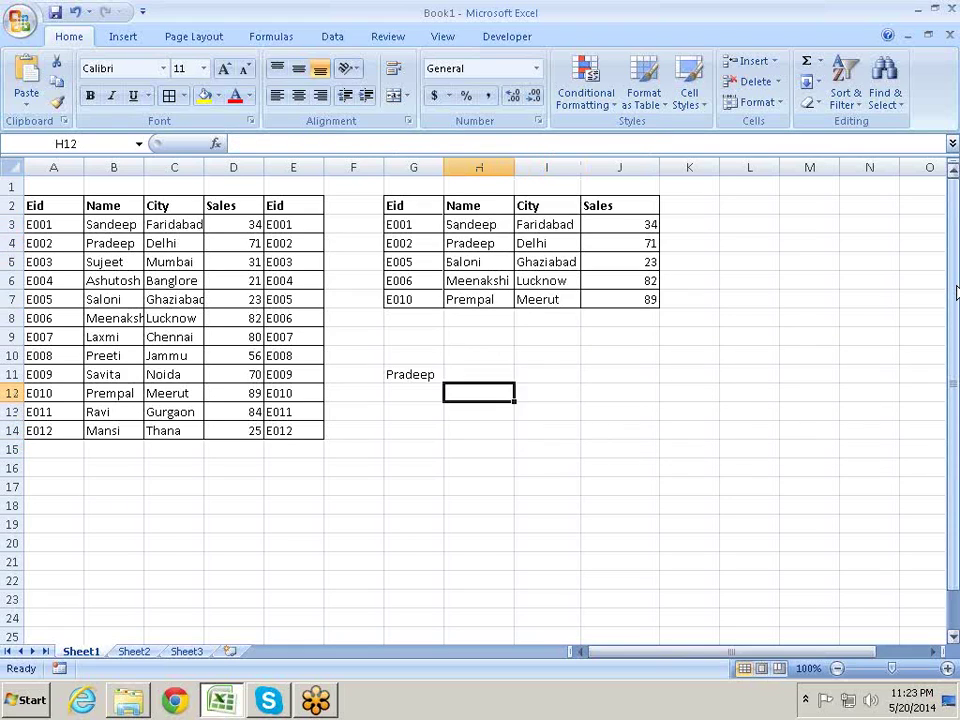
pyautogui.press('Up')
pyautogui.press('Up')
pyautogui.press('Up')
pyautogui.press('Up')
pyautogui.press('Down')
pyautogui.press('Down')
pyautogui.press('Down')
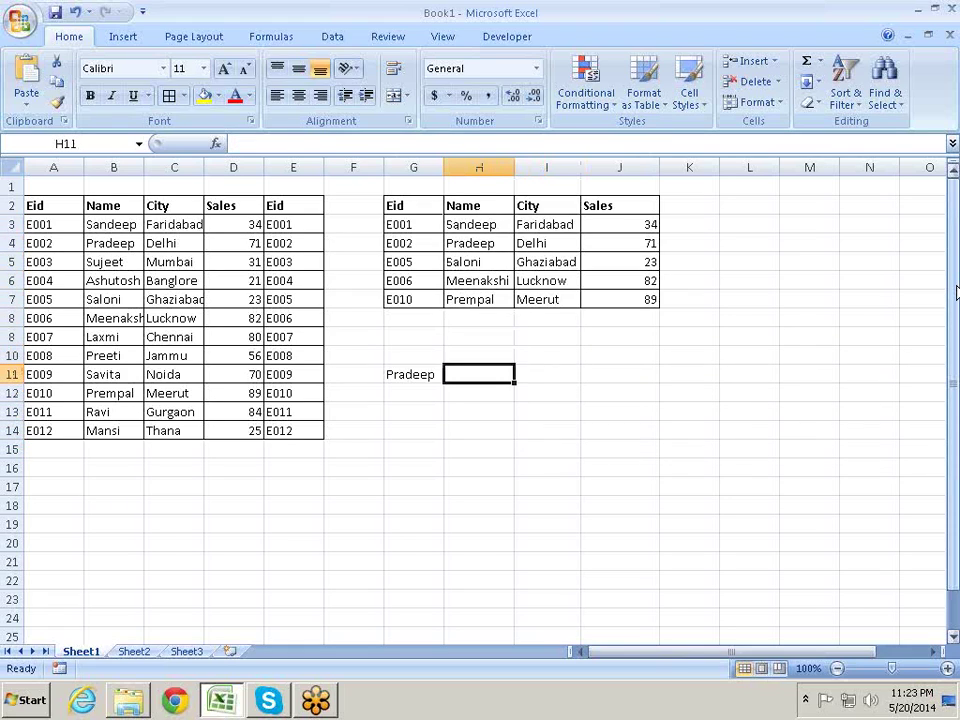
pyautogui.press('Left')
pyautogui.press('Delete')
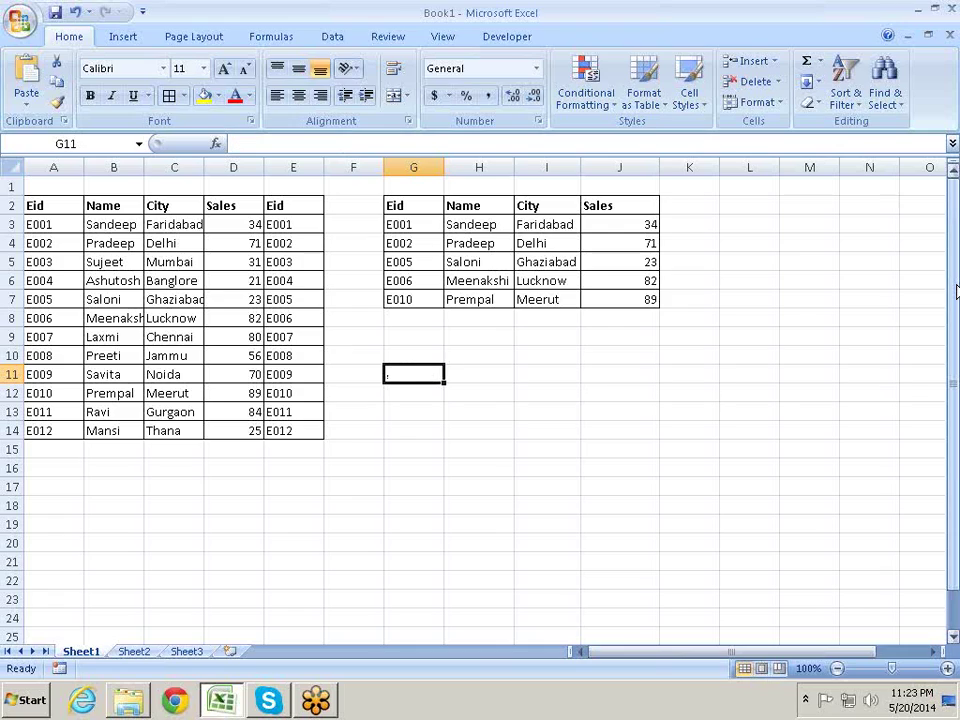
pyautogui.press('Up')
pyautogui.press('Up')
pyautogui.press('Up')
pyautogui.press('Up')
pyautogui.press('Up')
pyautogui.press('Up')
# - Enter the labels 'row' and 'column' in C16:D16, with 1 beneath each in C17:D17
pyautogui.press('Down')
pyautogui.press('Down')
pyautogui.press('Down')
pyautogui.press('Down')
pyautogui.press('Down')
pyautogui.press('Down')
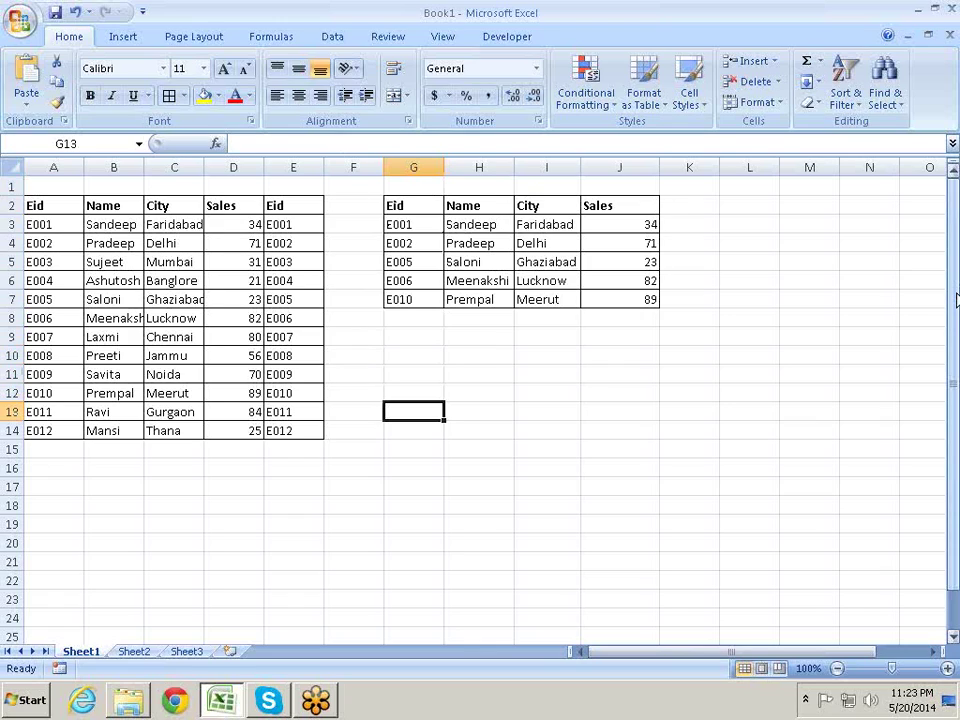
pyautogui.press('Down')
pyautogui.press('Down')
pyautogui.press('Down')
pyautogui.press('Left')
pyautogui.press('Left')
pyautogui.press('Left')
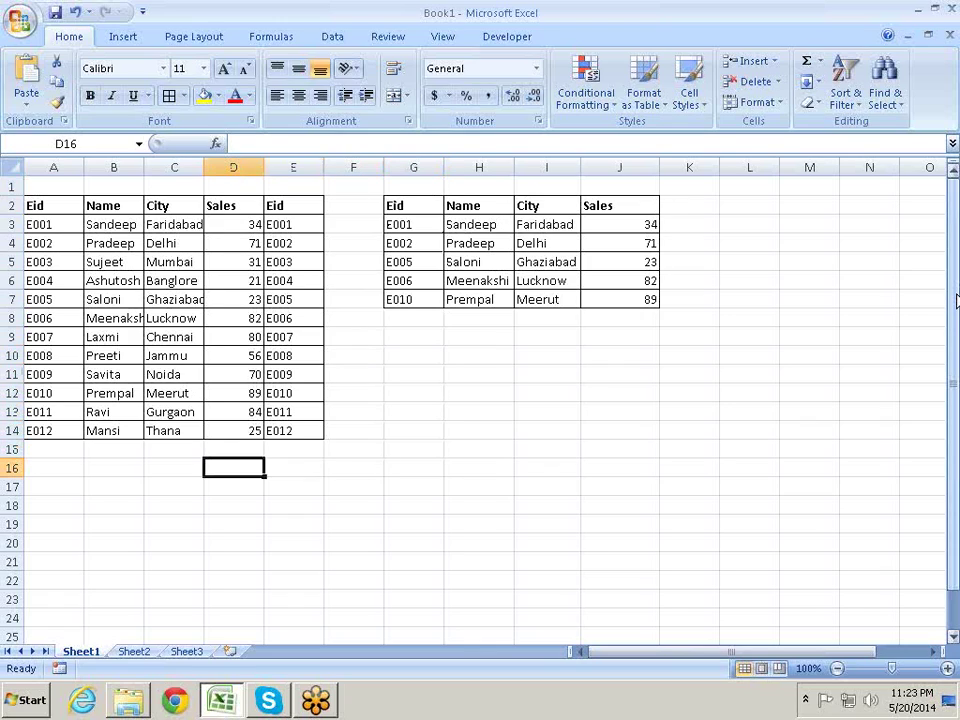
pyautogui.press('Left')
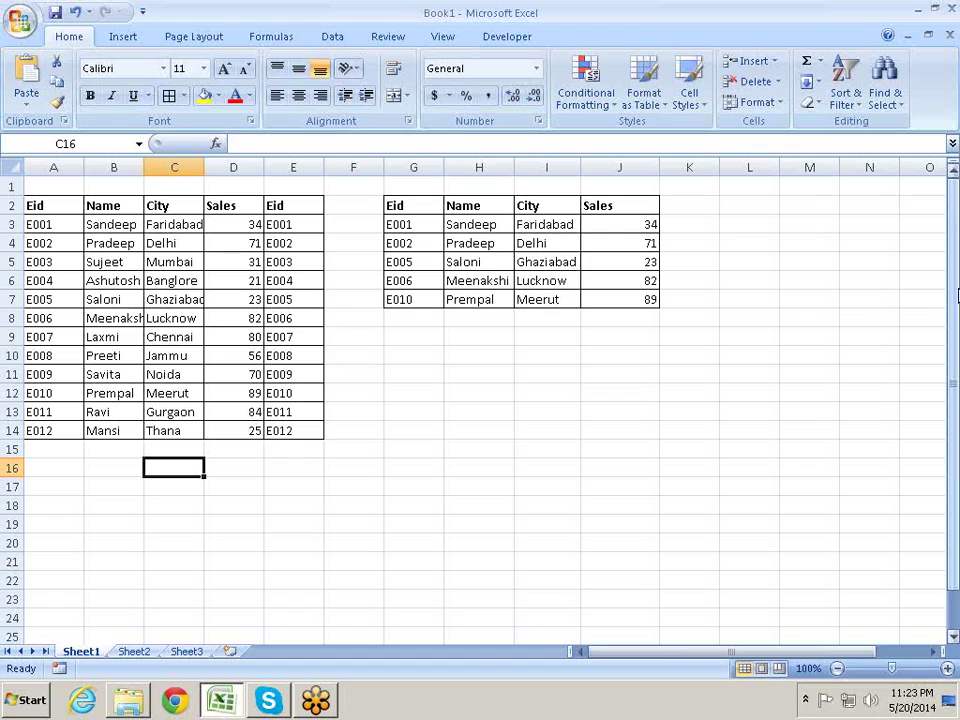
pyautogui.write('row')
pyautogui.press('Tab')
pyautogui.write('co')
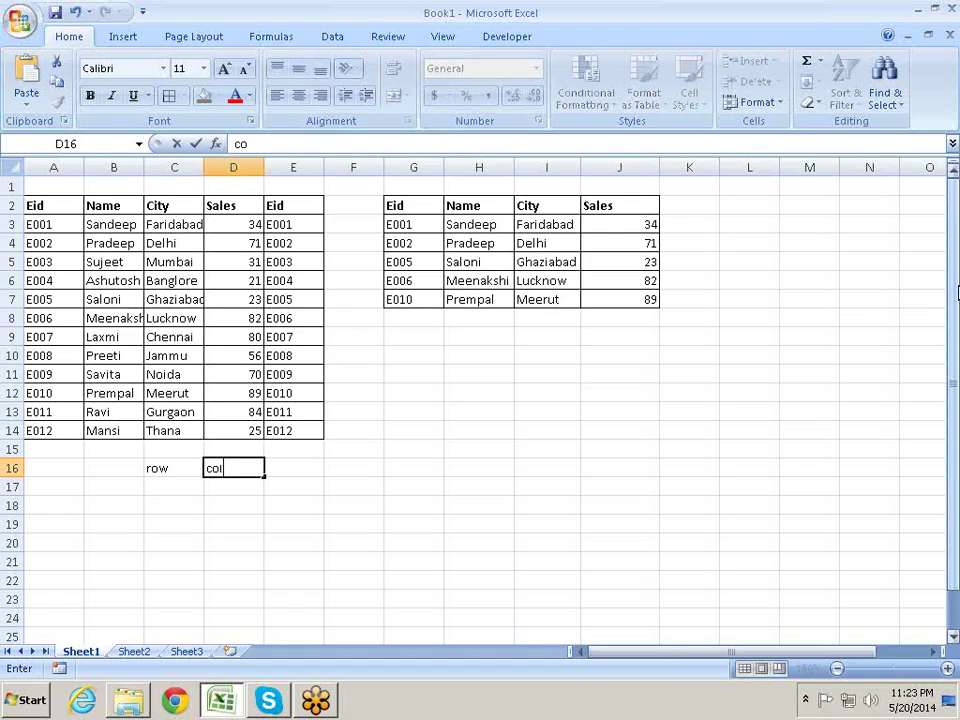
pyautogui.write('lum')
pyautogui.write('n')
pyautogui.press('Return')
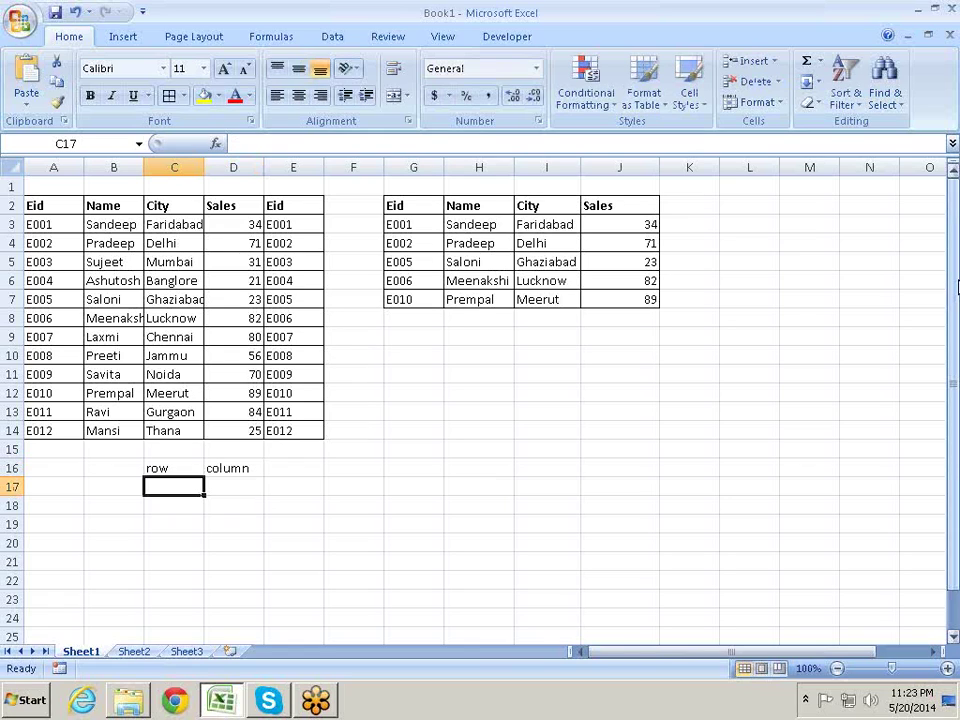
pyautogui.write('1')
pyautogui.press('Right')
pyautogui.write('1')
pyautogui.press('Return')
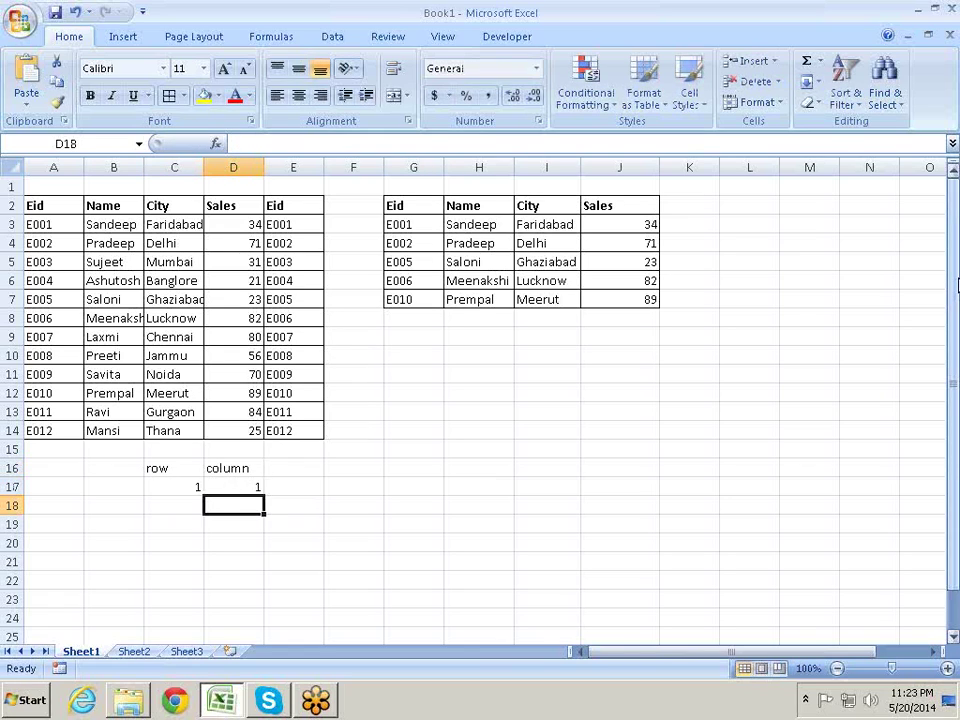
# - Cancel a stray formula, highlight the Eid range A2:A14, and select B17 for the formula
pyautogui.press('Left')
pyautogui.press('Left')
pyautogui.write('=')
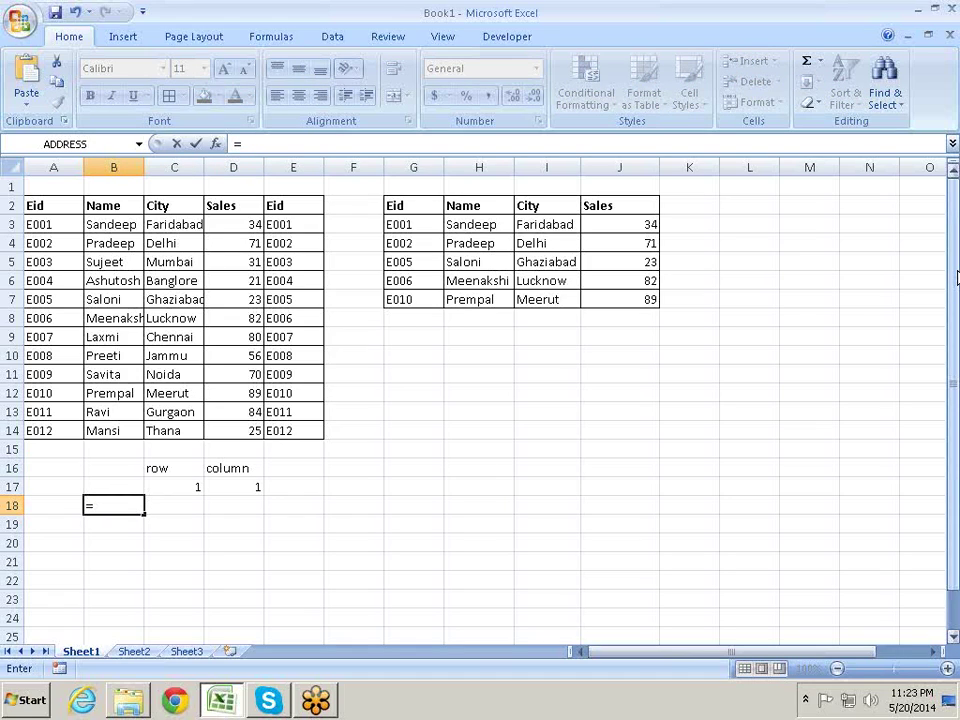
pyautogui.press('Escape')
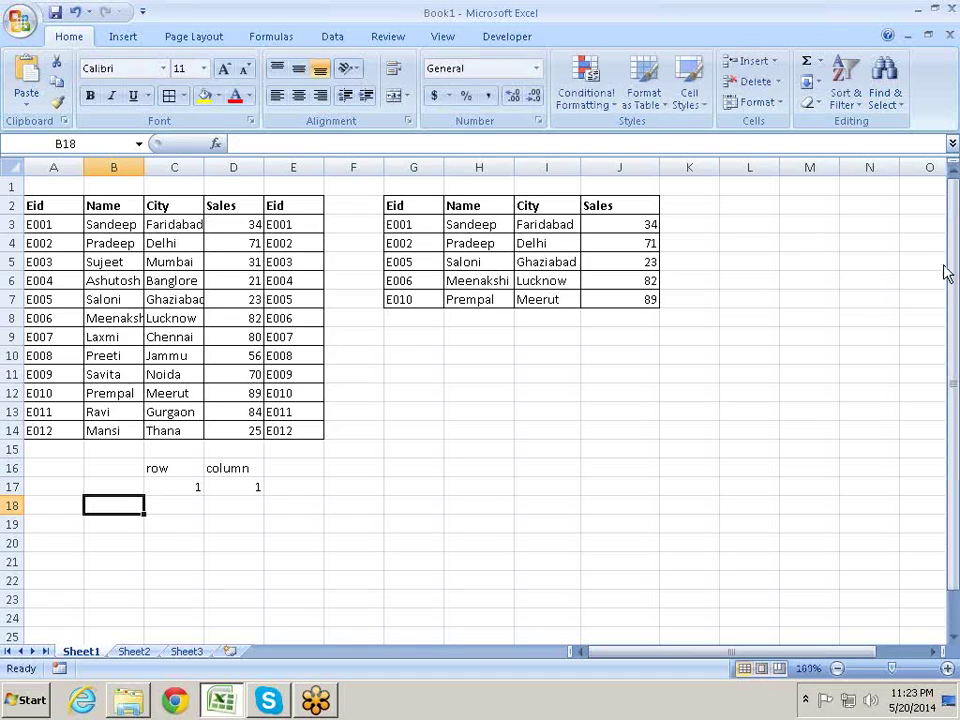
pyautogui.click(44, 204)
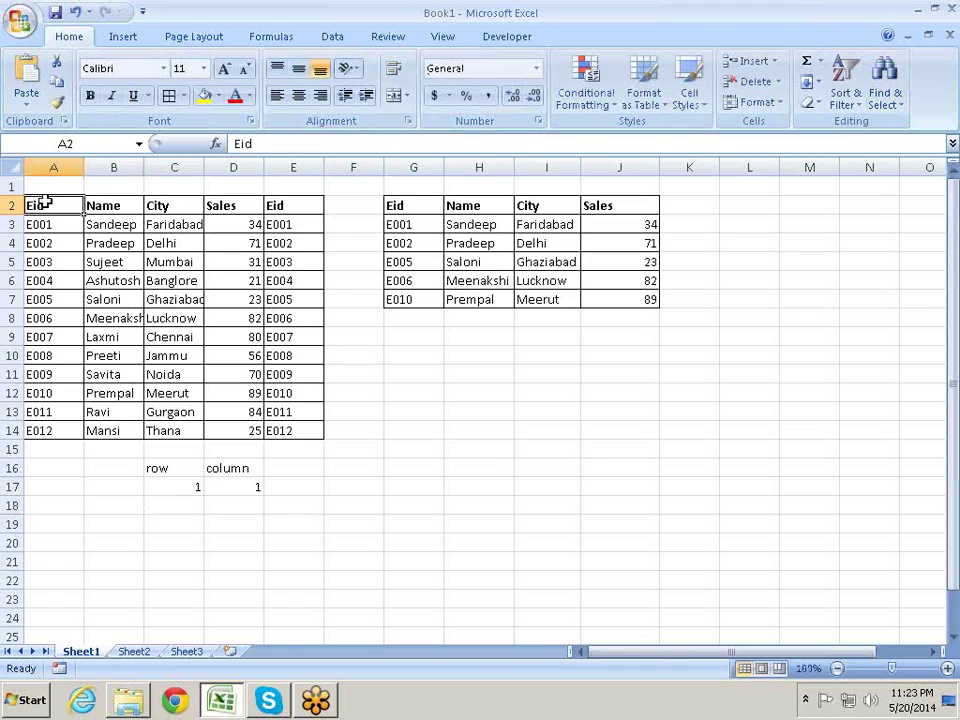
pyautogui.moveTo(44, 204); pyautogui.dragTo(64, 430)
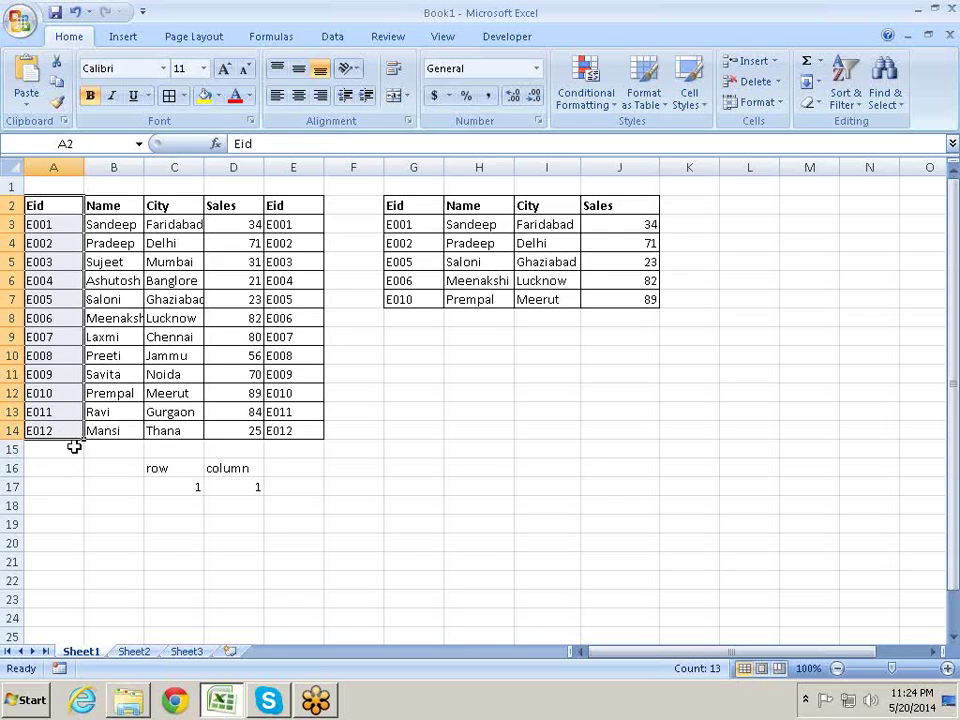
pyautogui.click(139, 492)
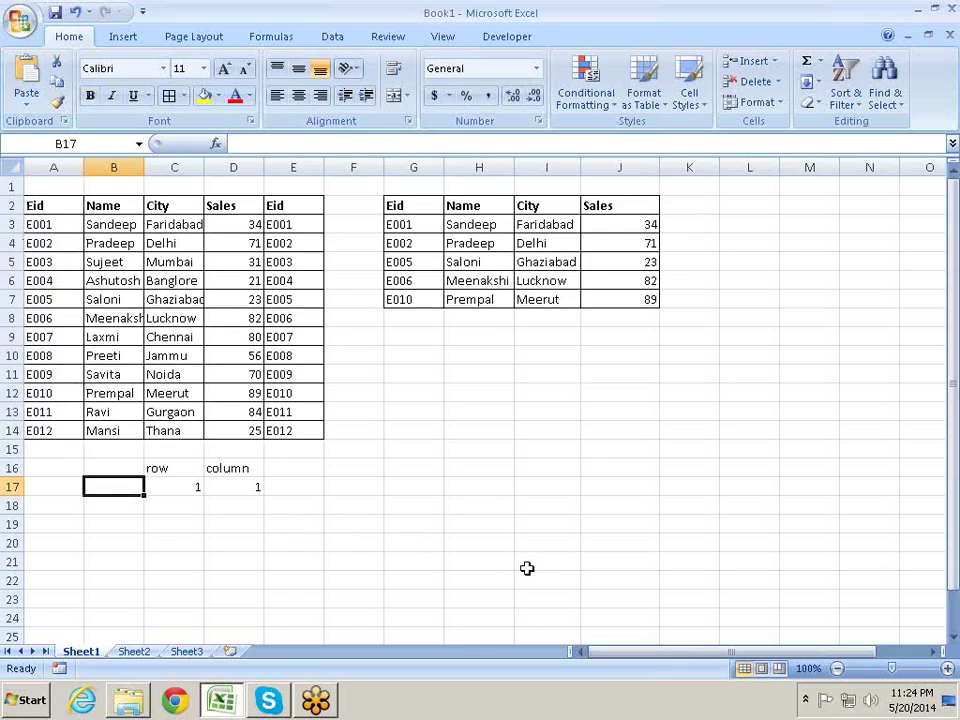
# - Enter =OFFSET(A2,C17,D17) in B17, which returns Sandeep
pyautogui.write('=o')
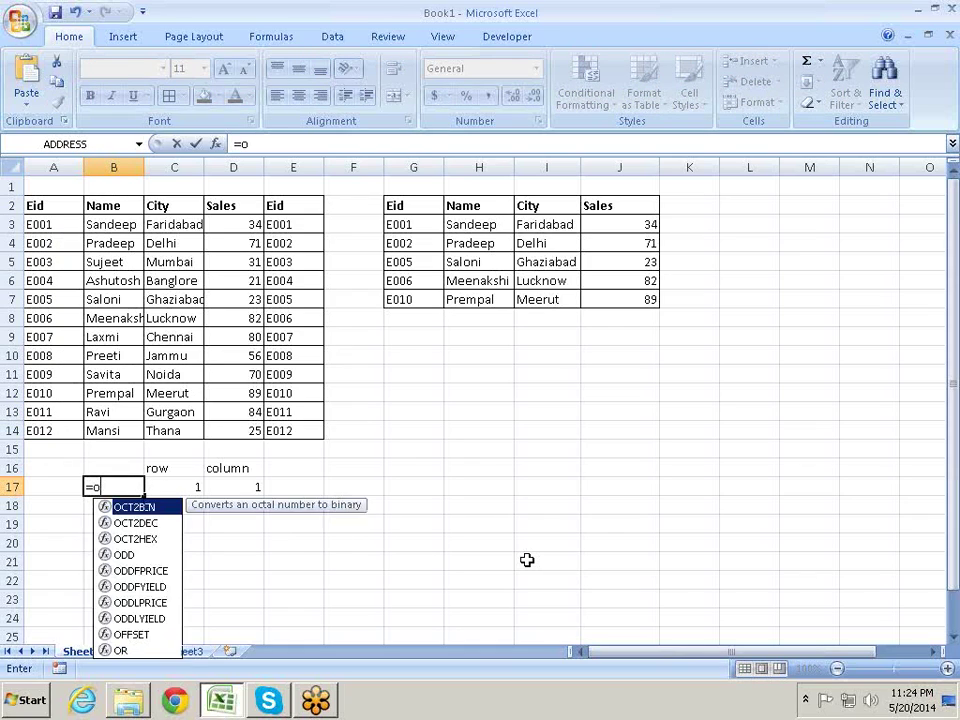
pyautogui.write('f')
pyautogui.press('Tab')
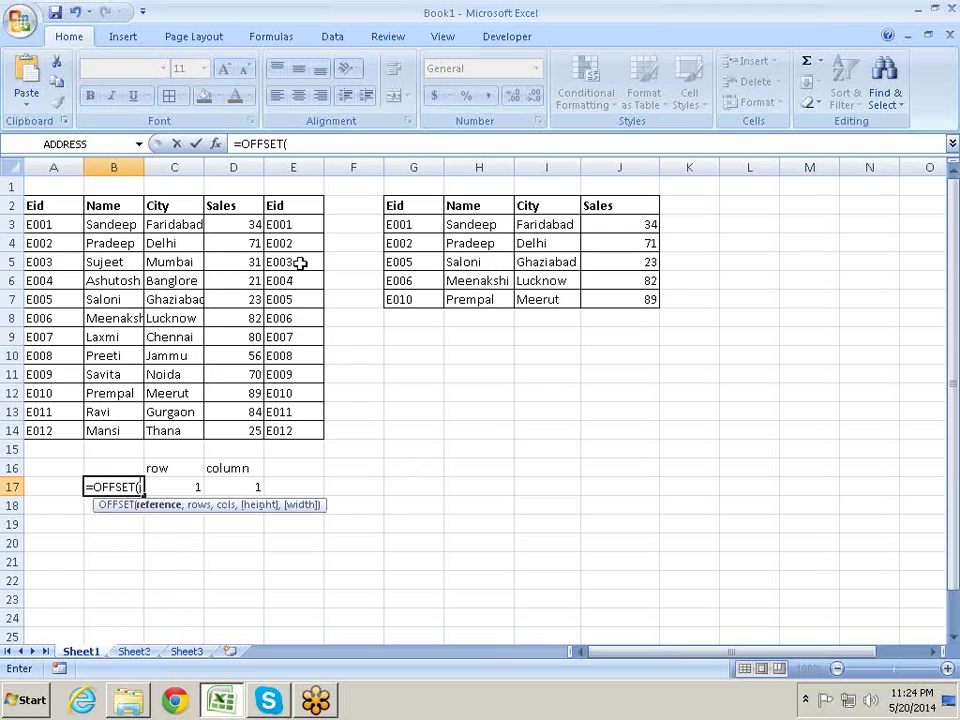
pyautogui.click(63, 203)
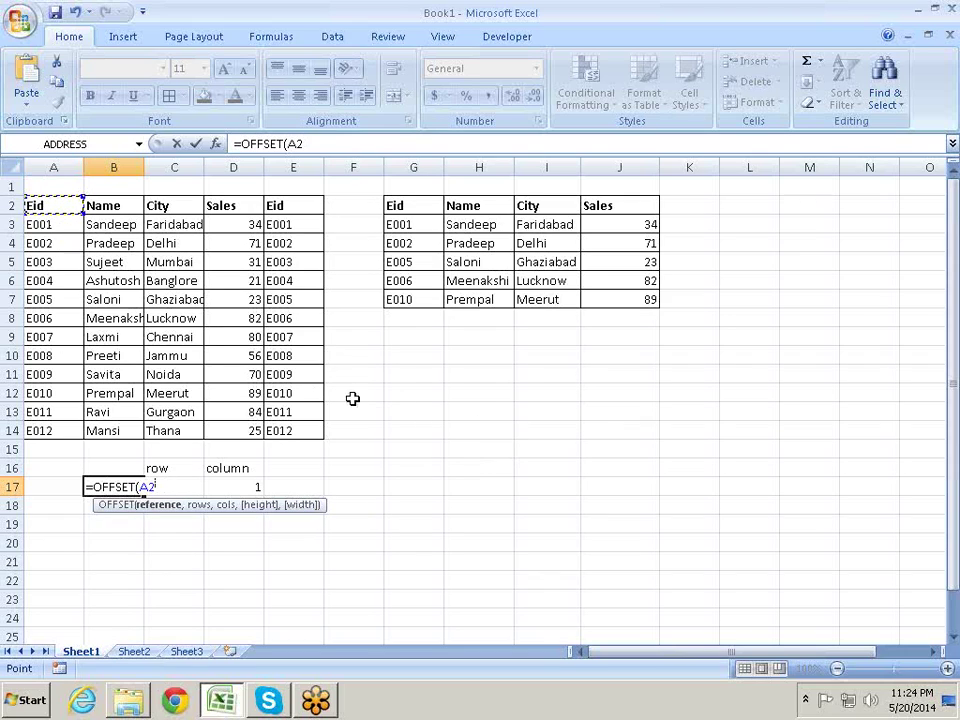
pyautogui.write(',')
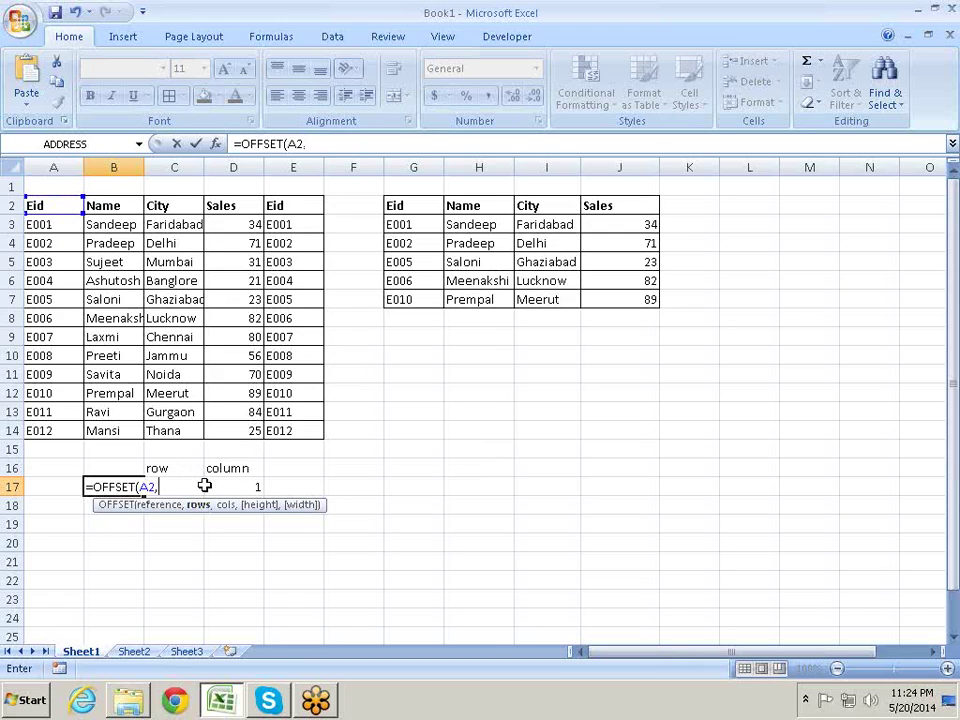
pyautogui.click(223, 484)
pyautogui.press('Left')
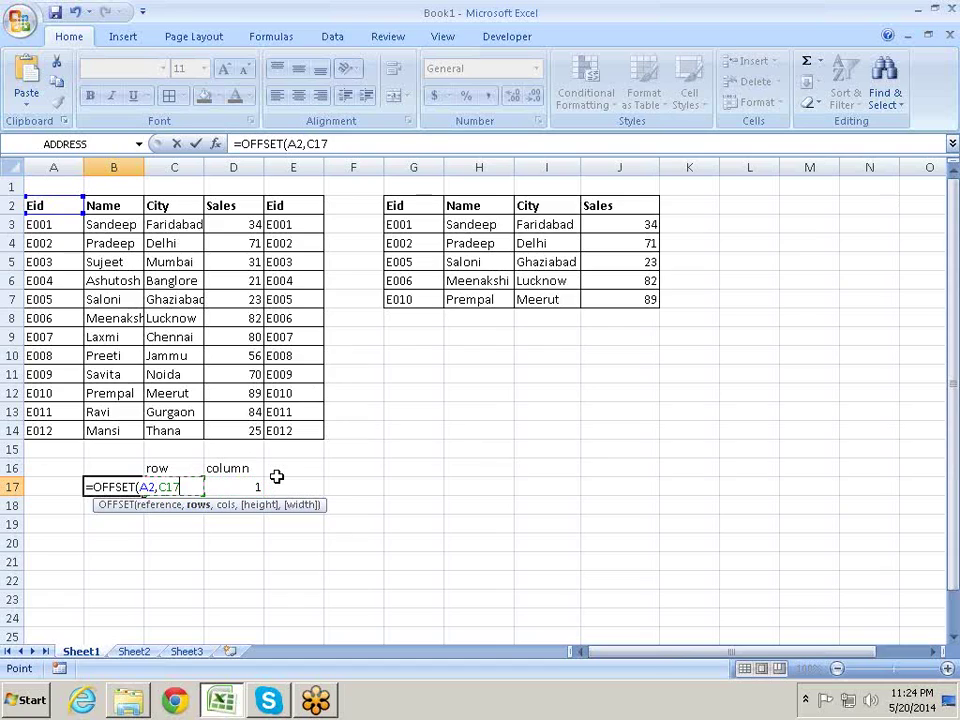
pyautogui.write(',')
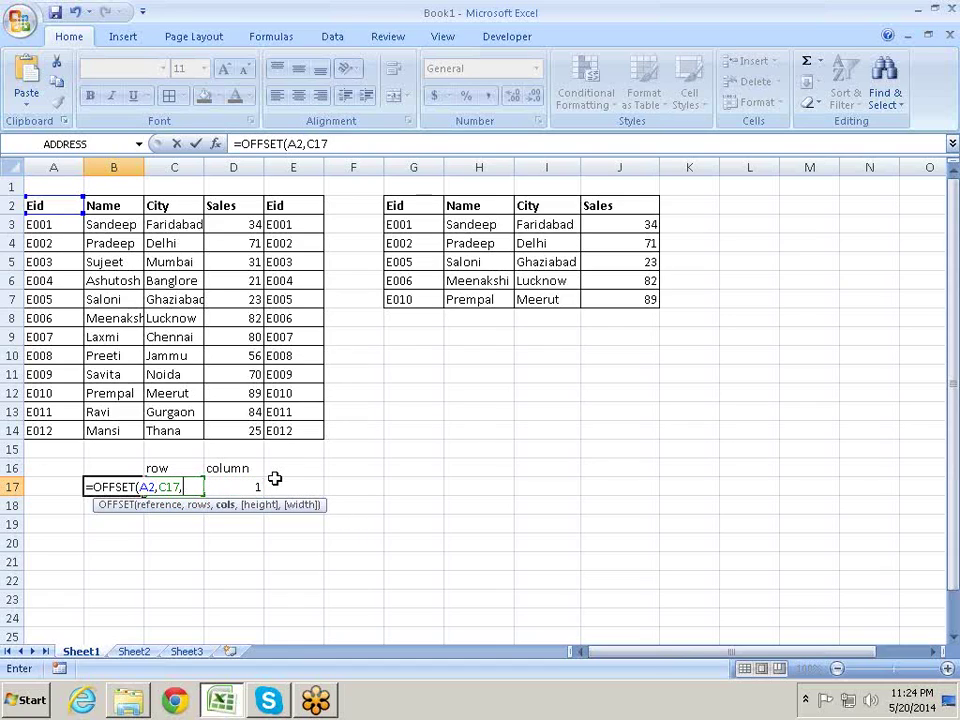
pyautogui.press('Right')
pyautogui.press('Right')
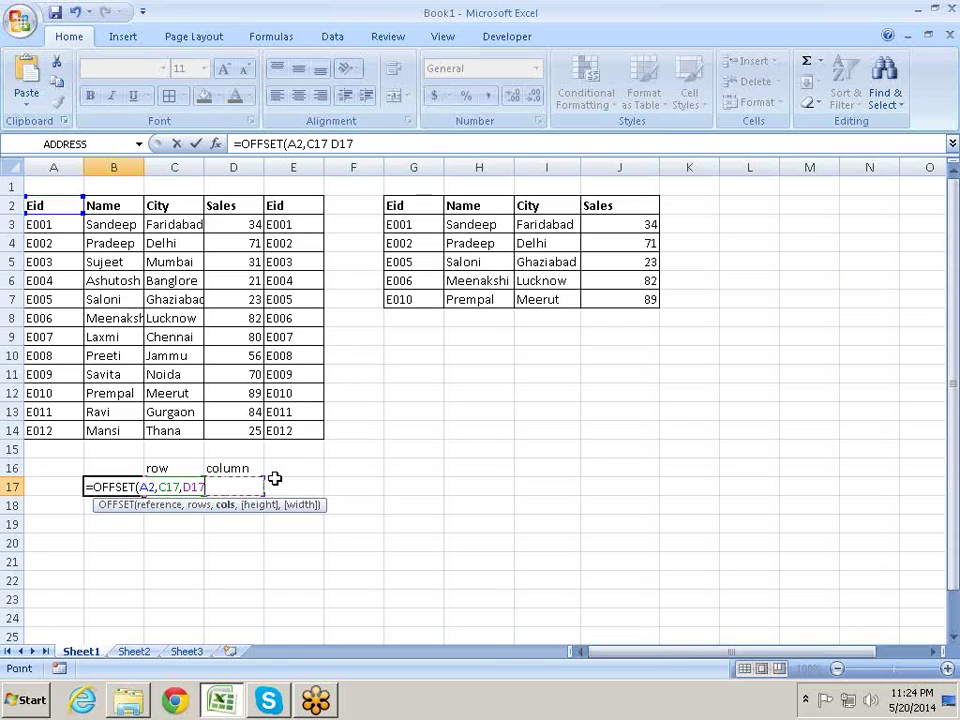
pyautogui.press('Return')
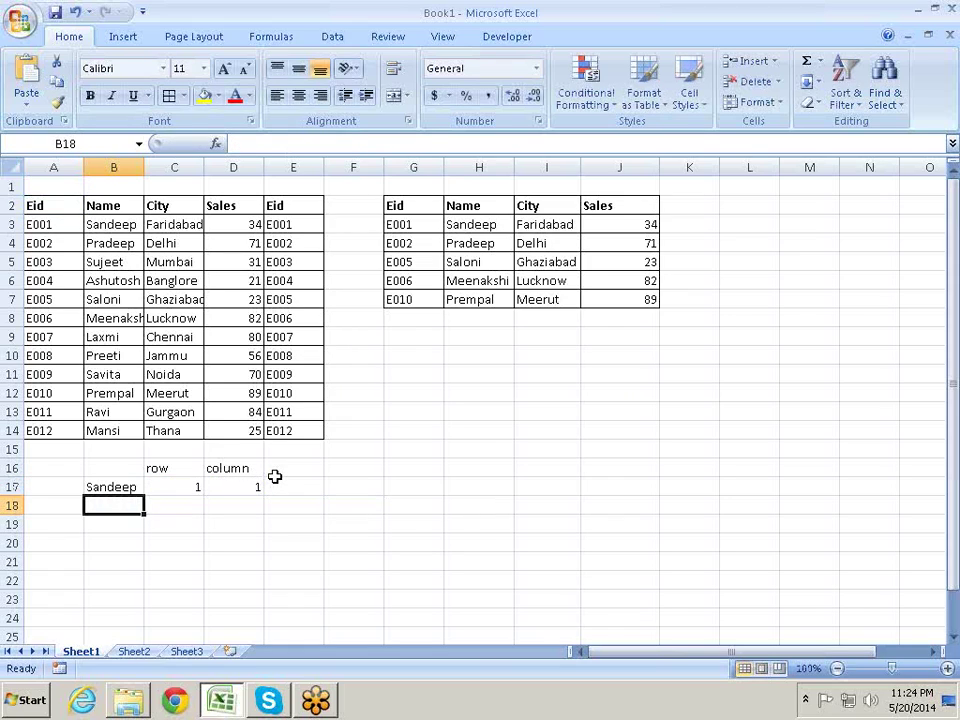
pyautogui.press('Up')
# - Trace one row down and one column across from A2 to confirm the Sandeep result
pyautogui.press('Right')
pyautogui.press('Right')
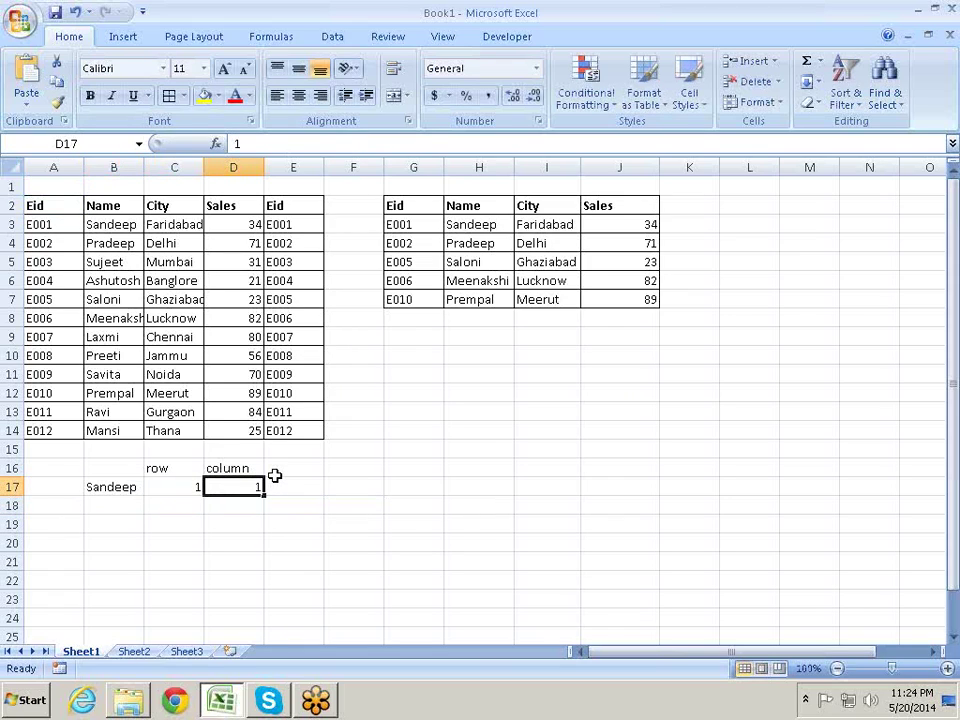
pyautogui.click(62, 203)
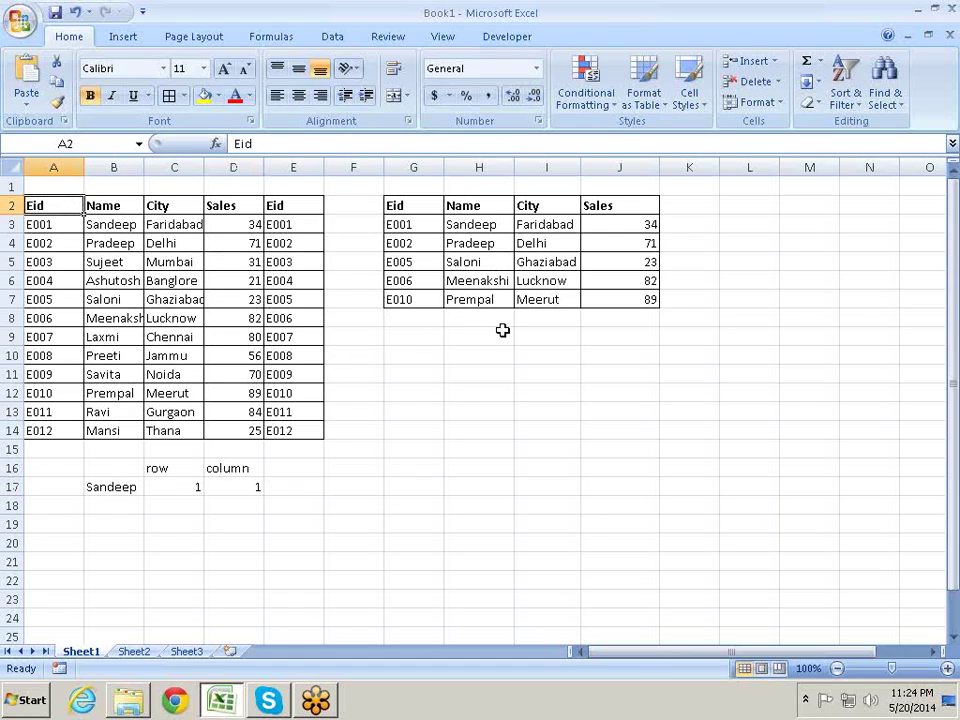
pyautogui.press('Right')
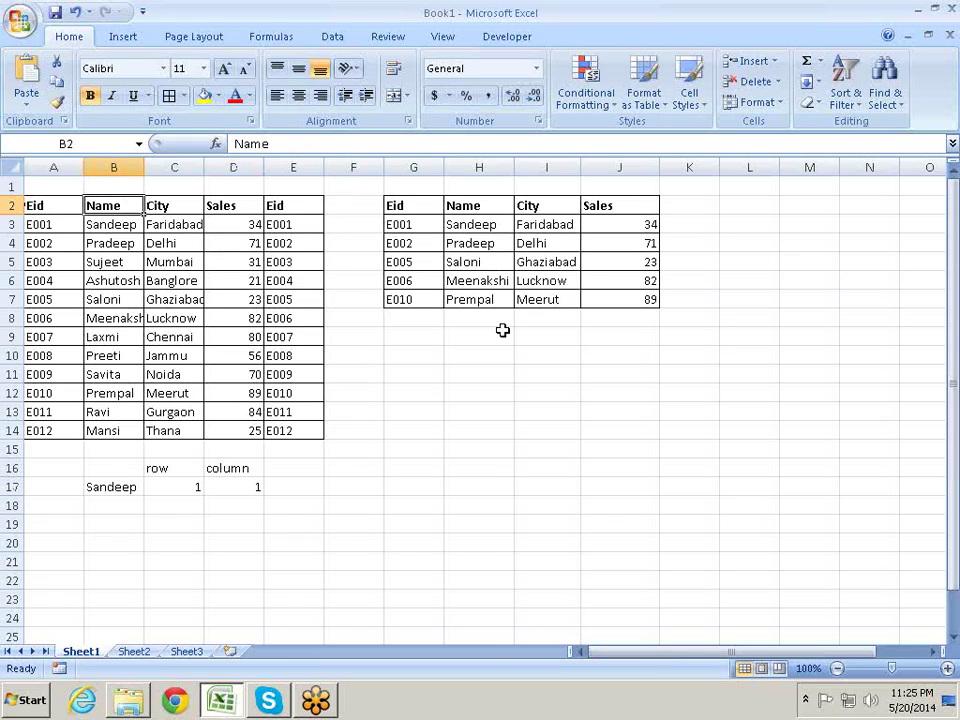
pyautogui.press('Down')
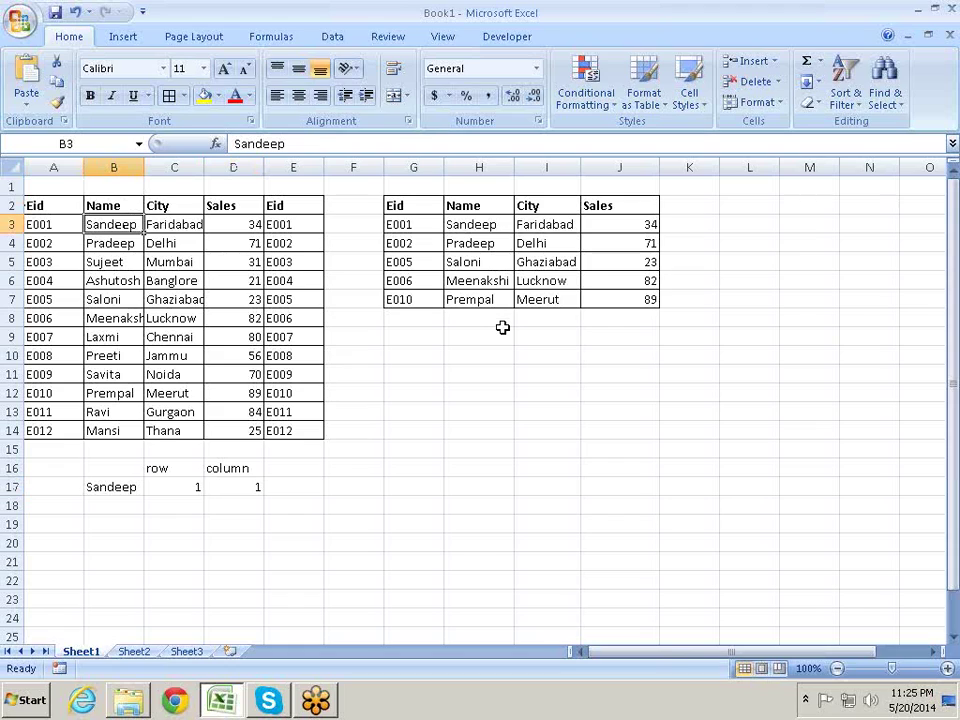
# - Change the row input C17 to 3 and the column input D17 to 2
pyautogui.click(186, 484)
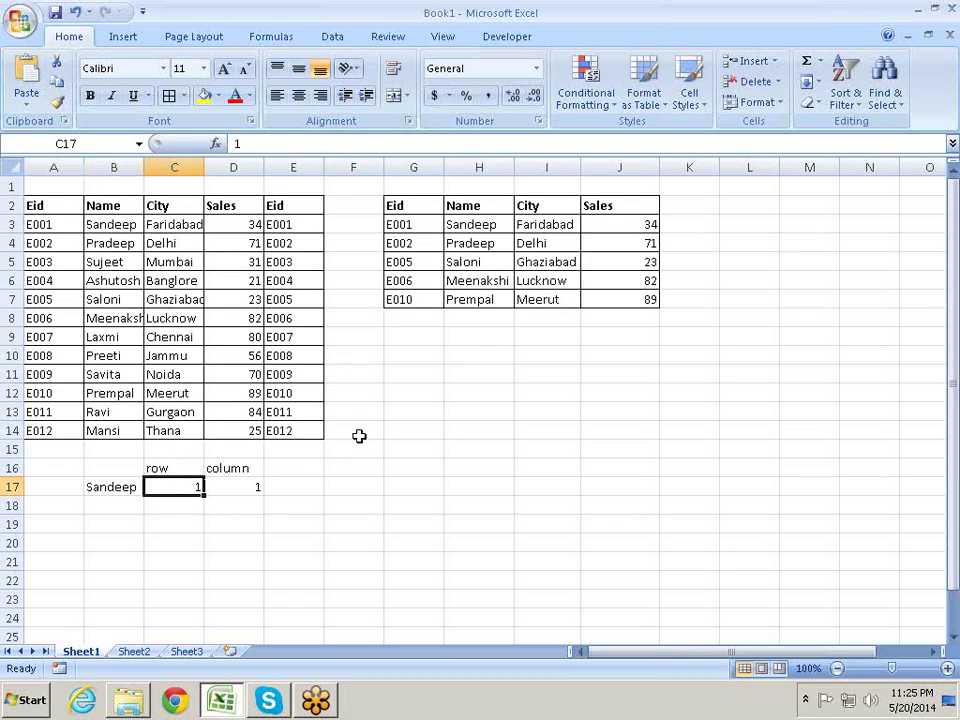
pyautogui.write('3')
pyautogui.press('Tab')
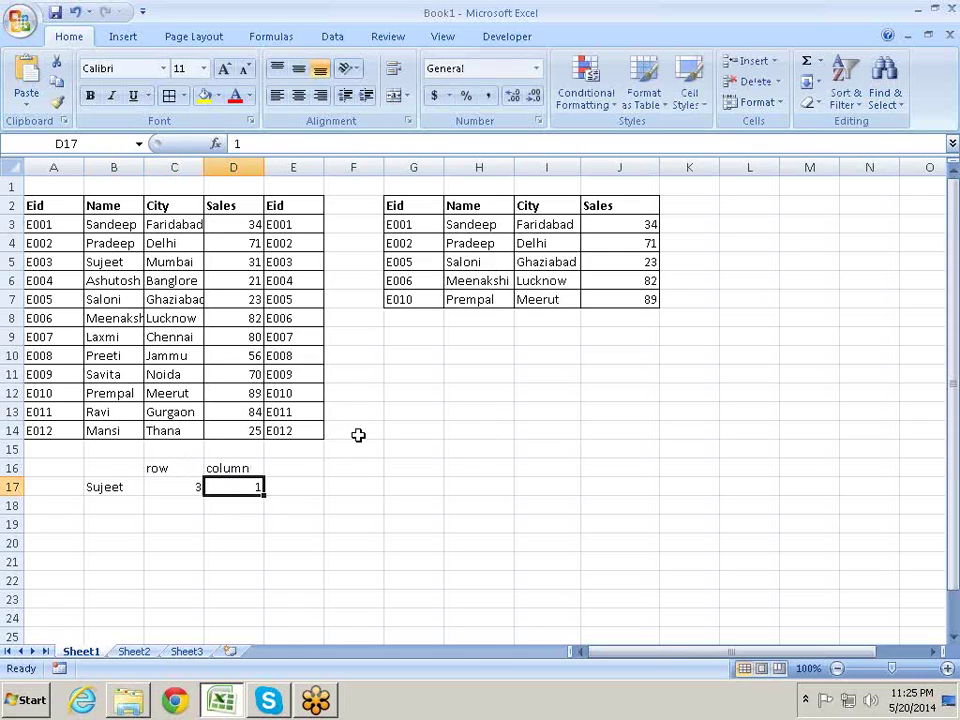
pyautogui.write('2')
pyautogui.press('Return')
pyautogui.press('Up')
# - Count three rows down and two columns across from A2 to confirm Mumbai
pyautogui.press('Left')
pyautogui.press('Left')
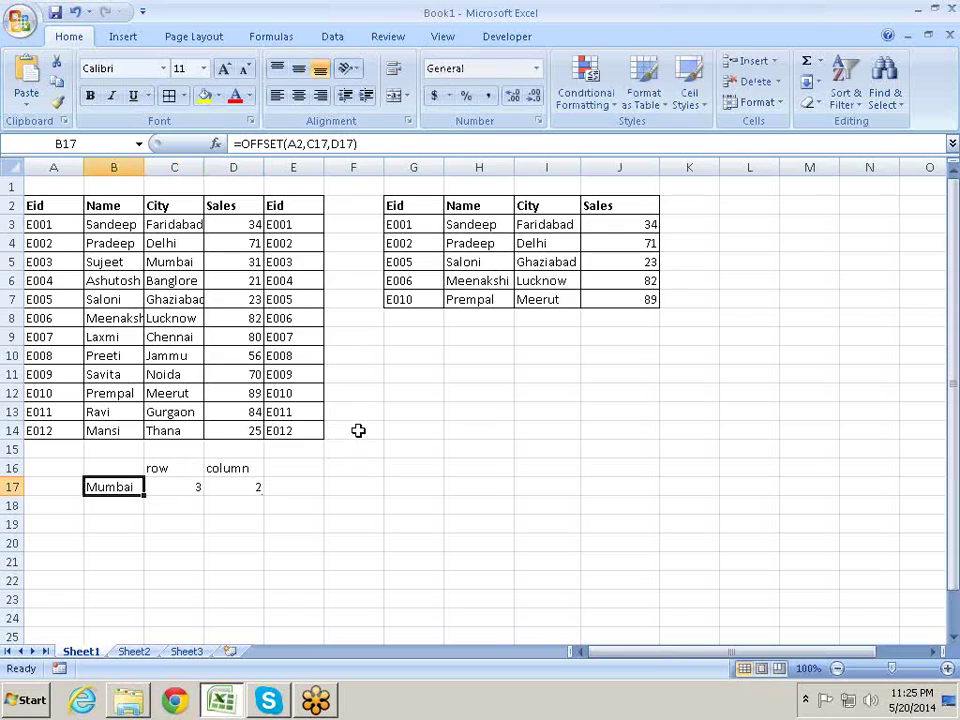
pyautogui.press('Right')
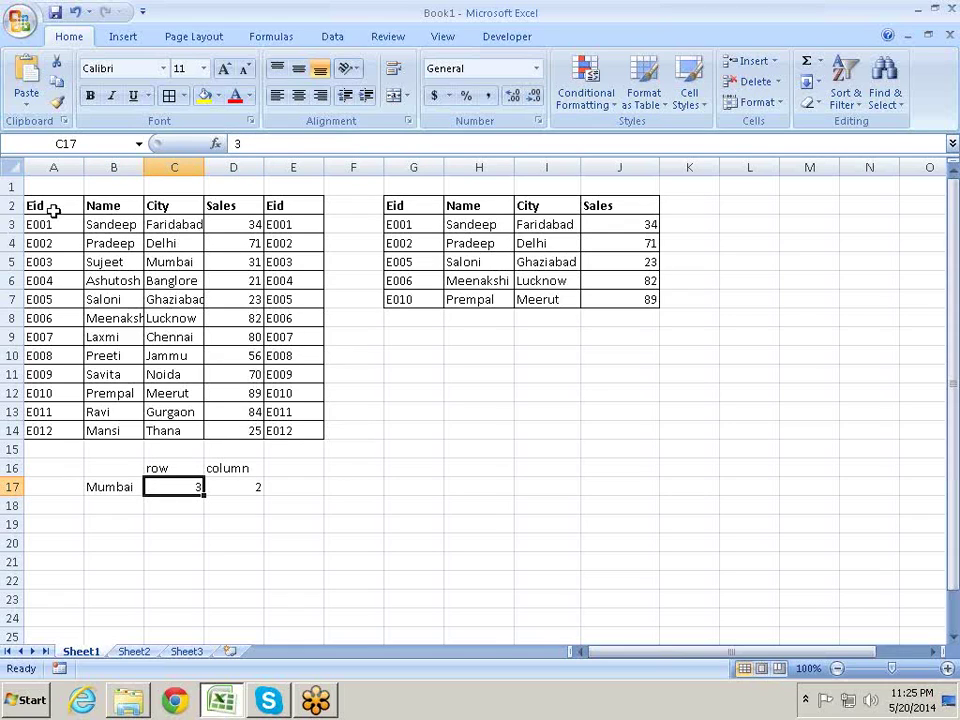
pyautogui.click(50, 207)
pyautogui.keyDown('shift'); pyautogui.click(53, 218); pyautogui.keyUp('shift')
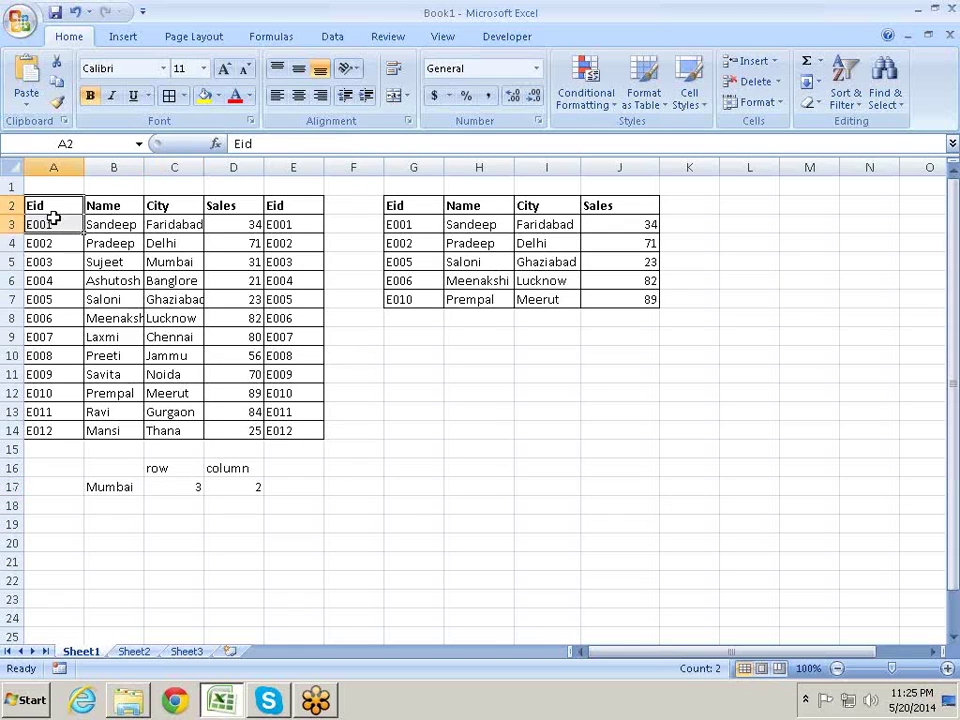
pyautogui.hotkey('shift', 'Up')
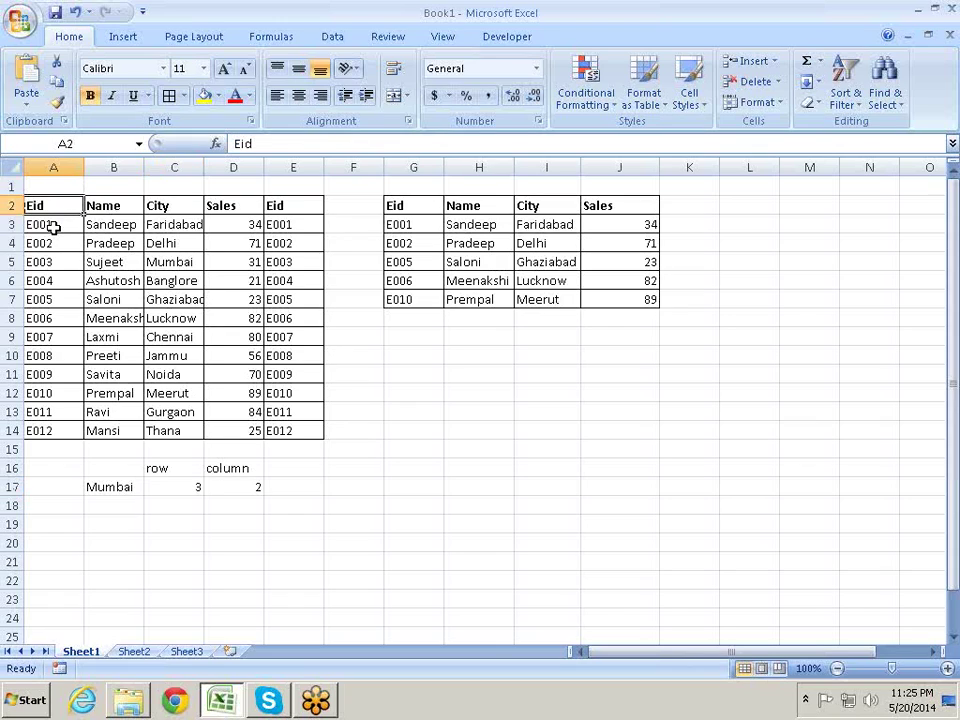
pyautogui.press('Down')
pyautogui.press('Down')
pyautogui.press('Down')
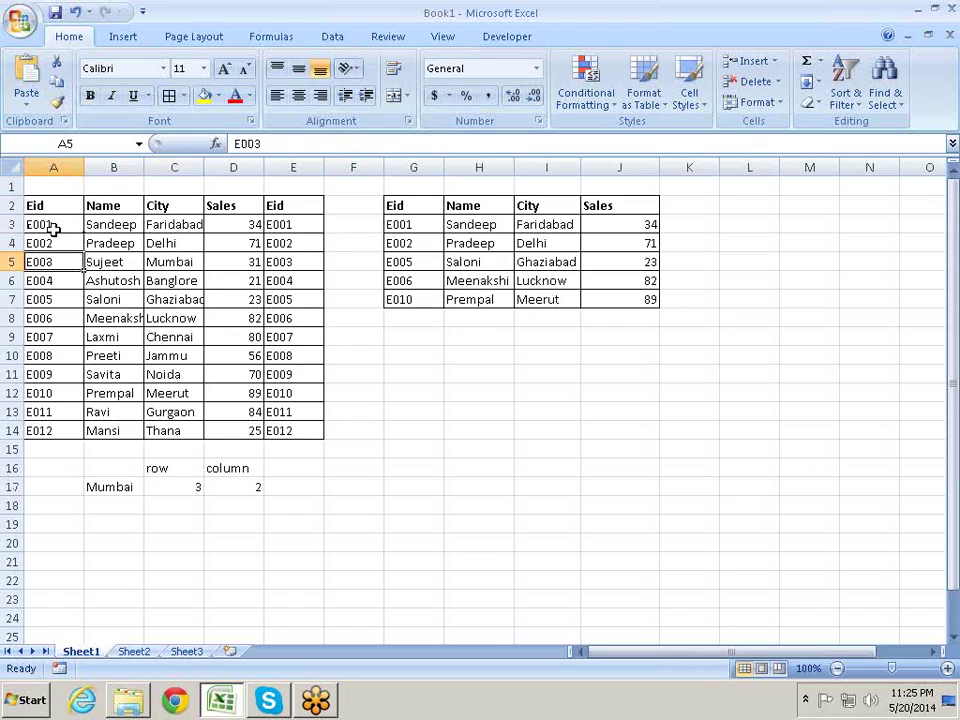
pyautogui.press('Right')
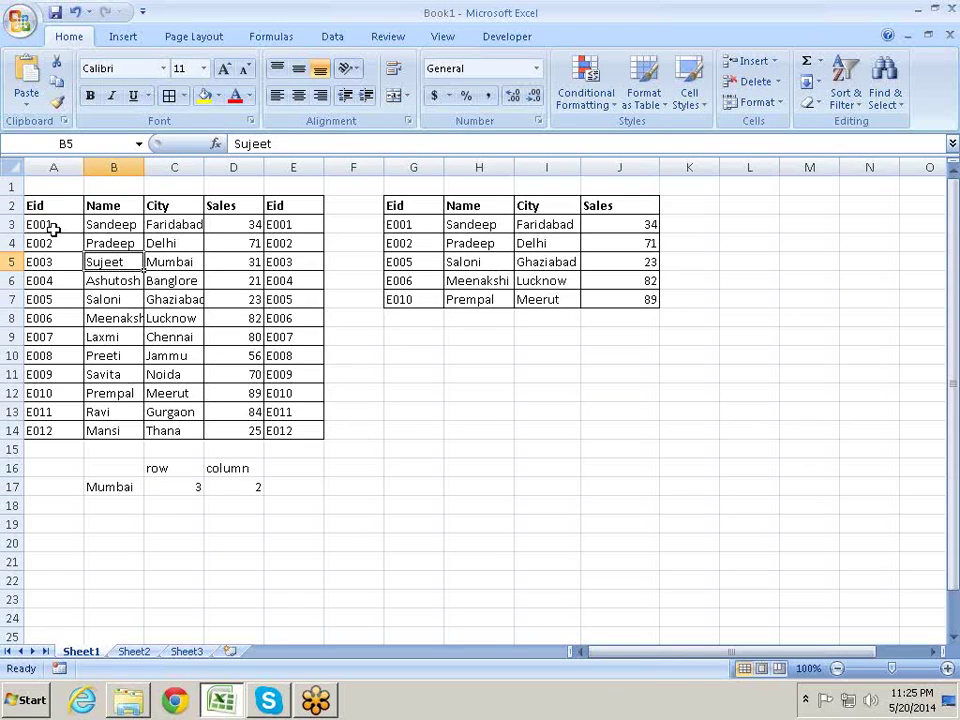
pyautogui.press('Right')
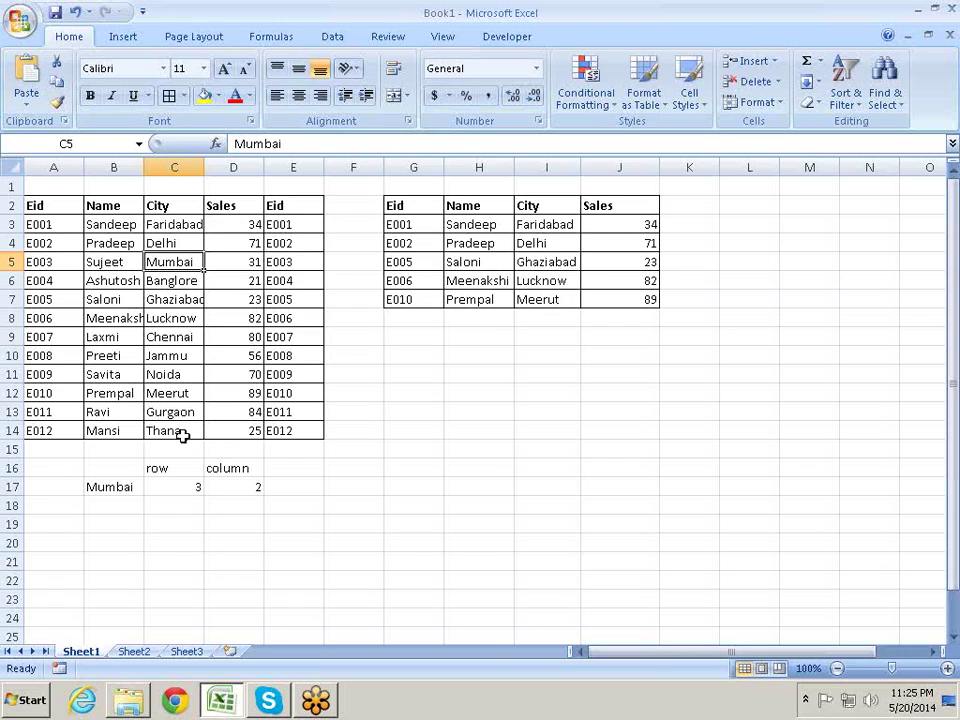
# - Review the row and column inputs and the OFFSET formula in B17
pyautogui.click(185, 486)
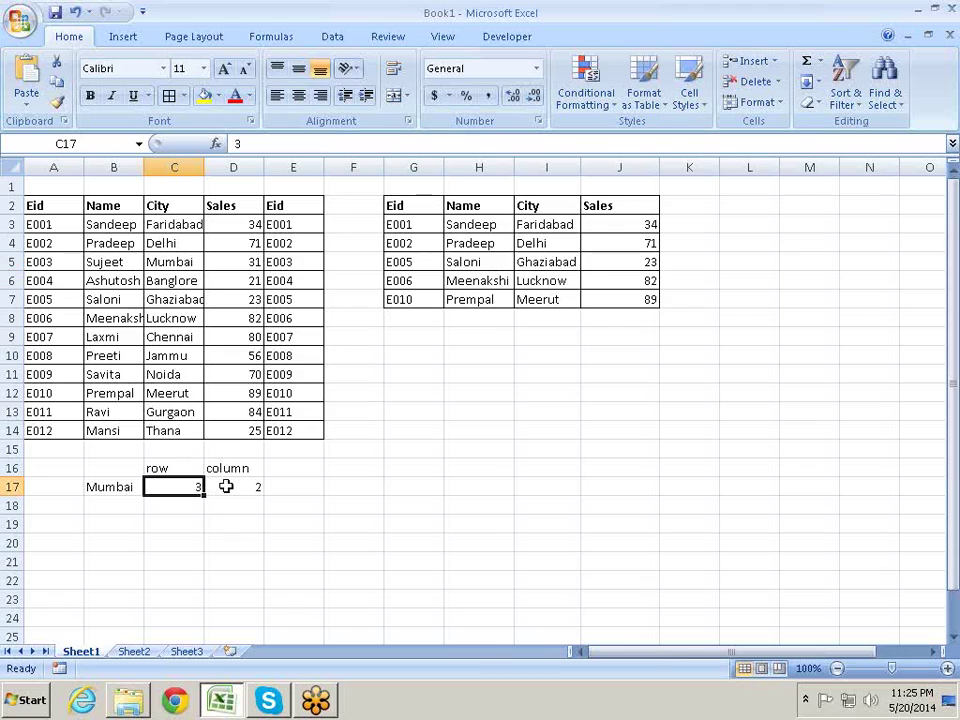
pyautogui.click(226, 486)
pyautogui.click(180, 486)
pyautogui.click(130, 486)
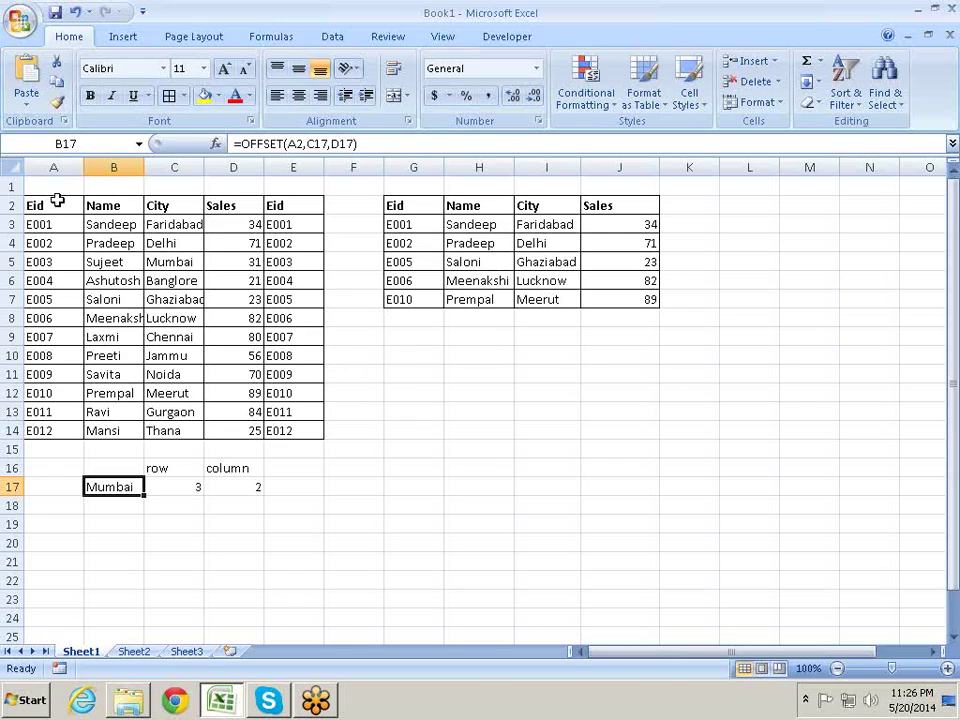
# - Enter 'sdf' in the empty cell A1
pyautogui.click(58, 201)
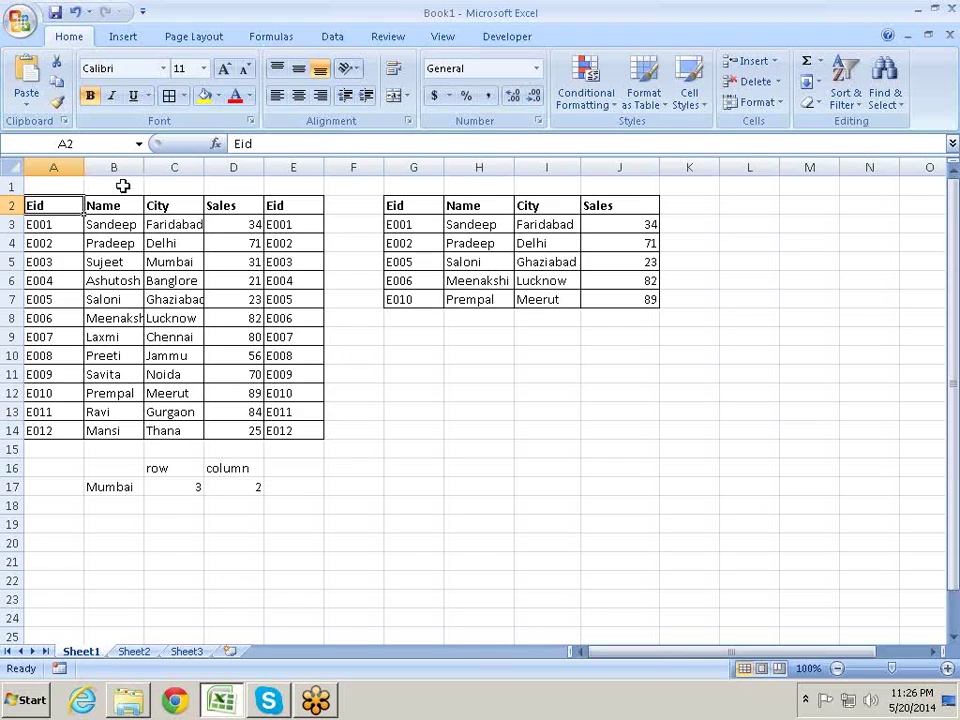
pyautogui.click(75, 186)
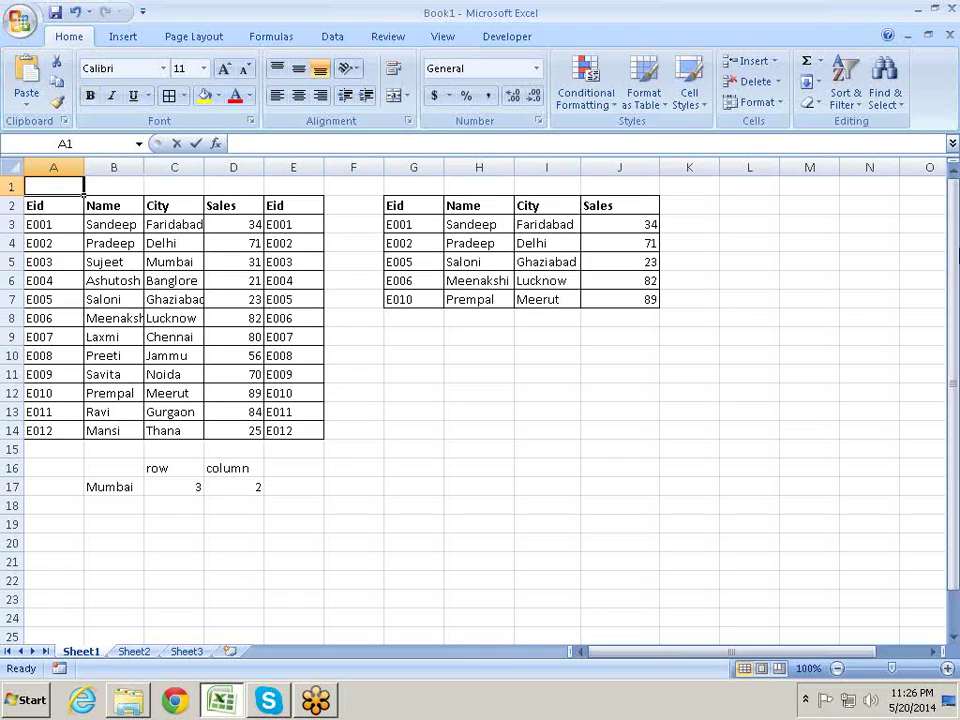
pyautogui.write('sdf')
pyautogui.press('Tab')
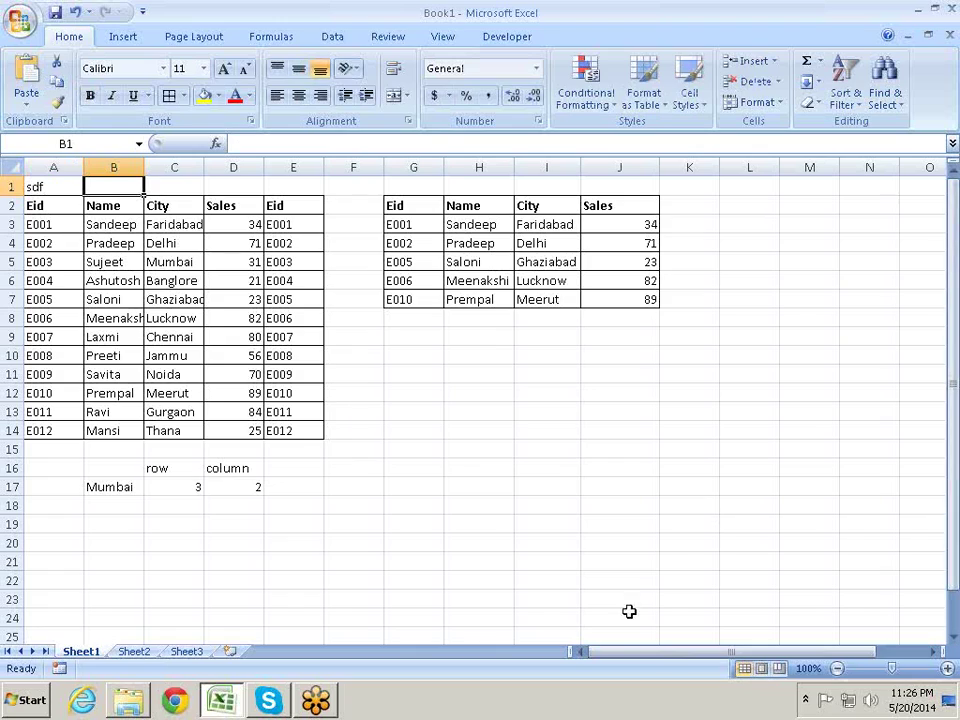
# - Set the column offset in D17 to 0 and the row offset in C17 to -1
pyautogui.click(196, 490)
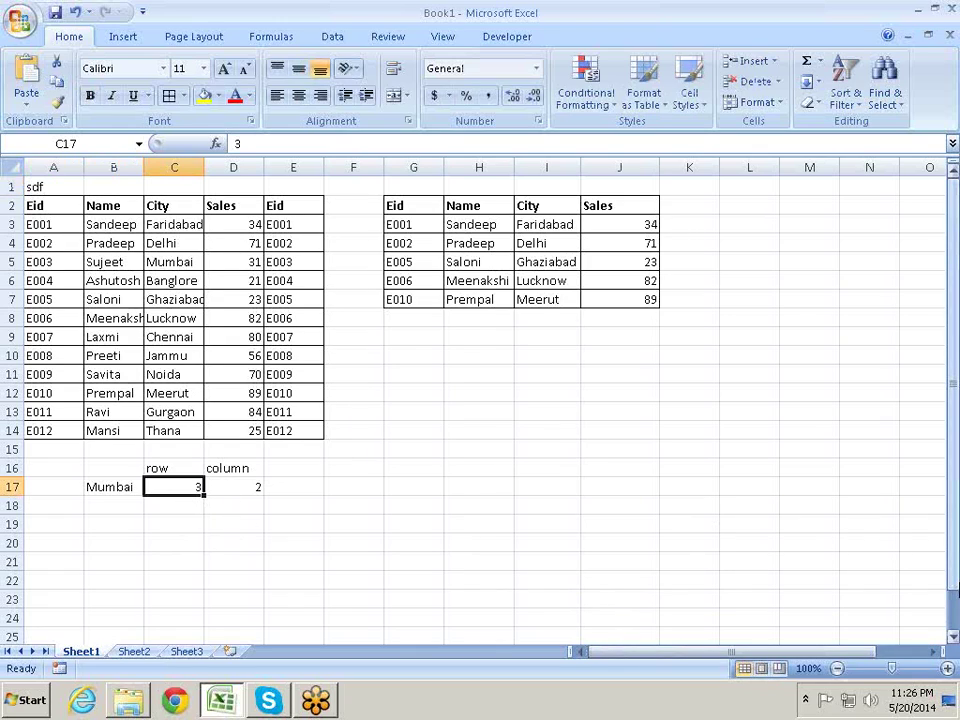
pyautogui.press('Right')
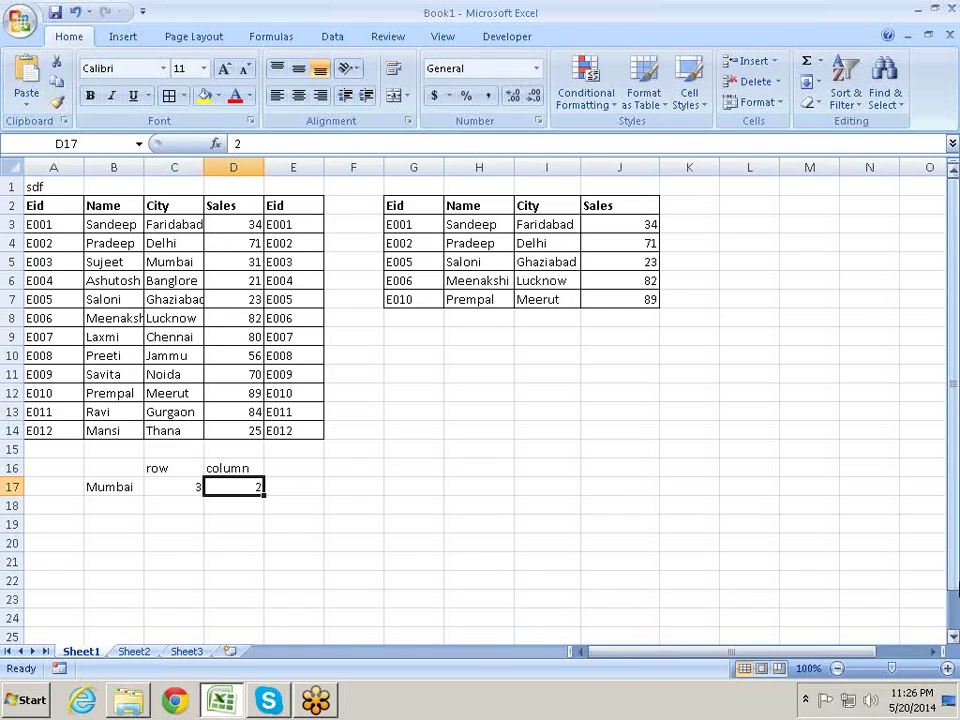
pyautogui.write('0')
pyautogui.press('Left')
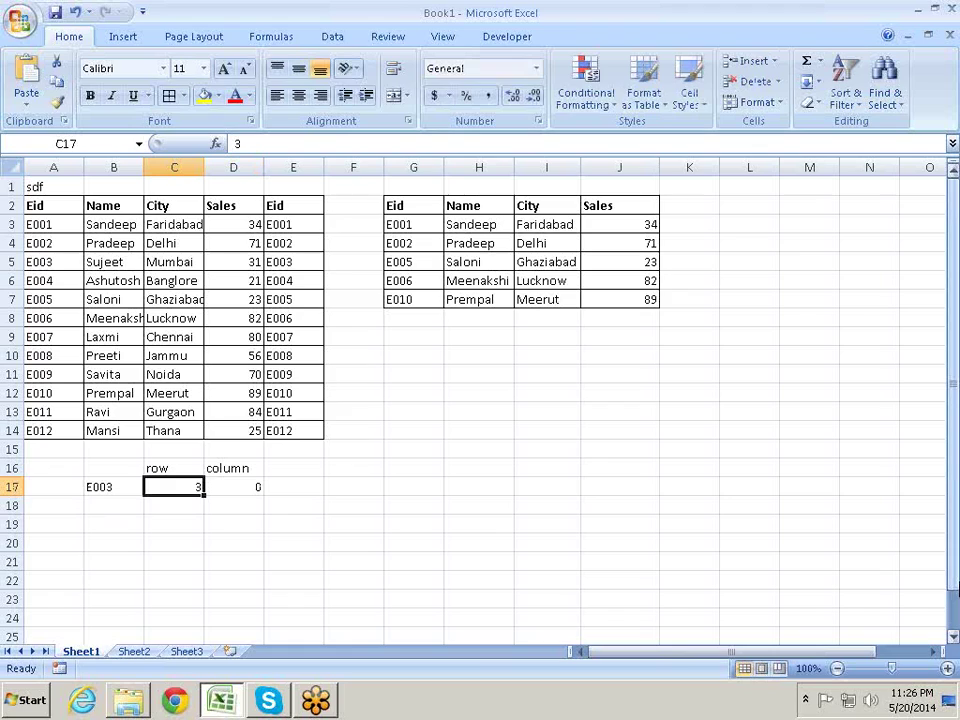
pyautogui.write('-1')
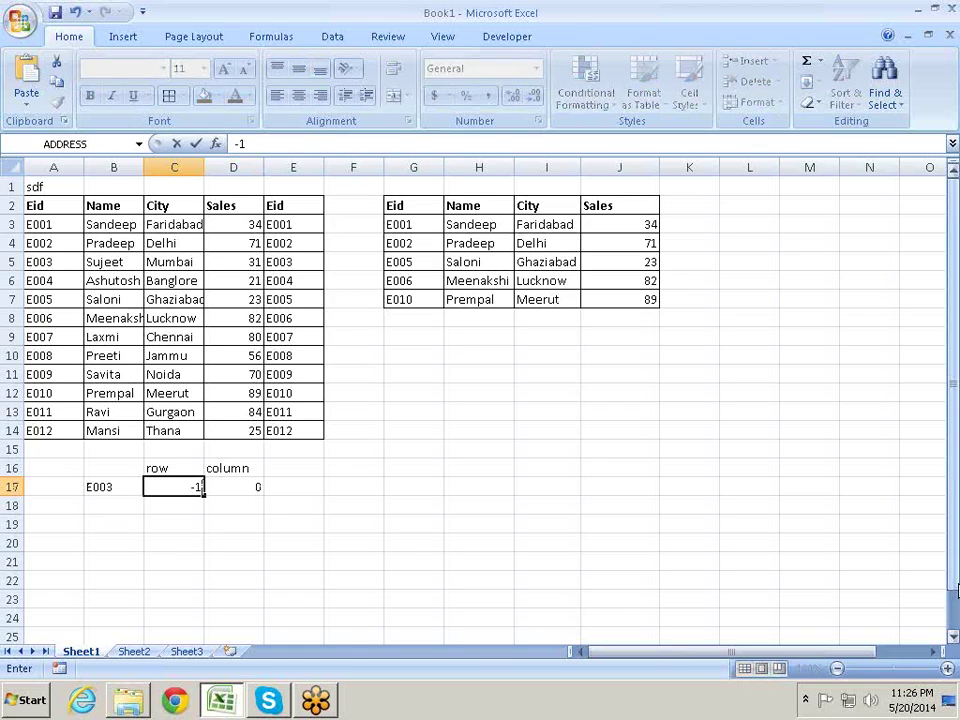
pyautogui.press('Return')
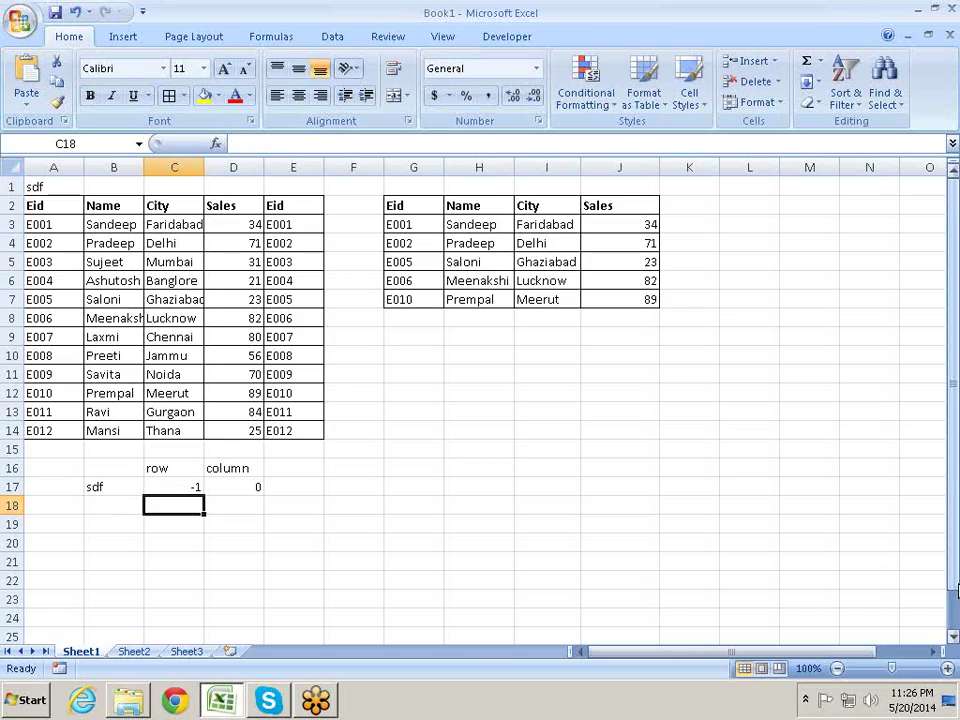
pyautogui.press('Up')
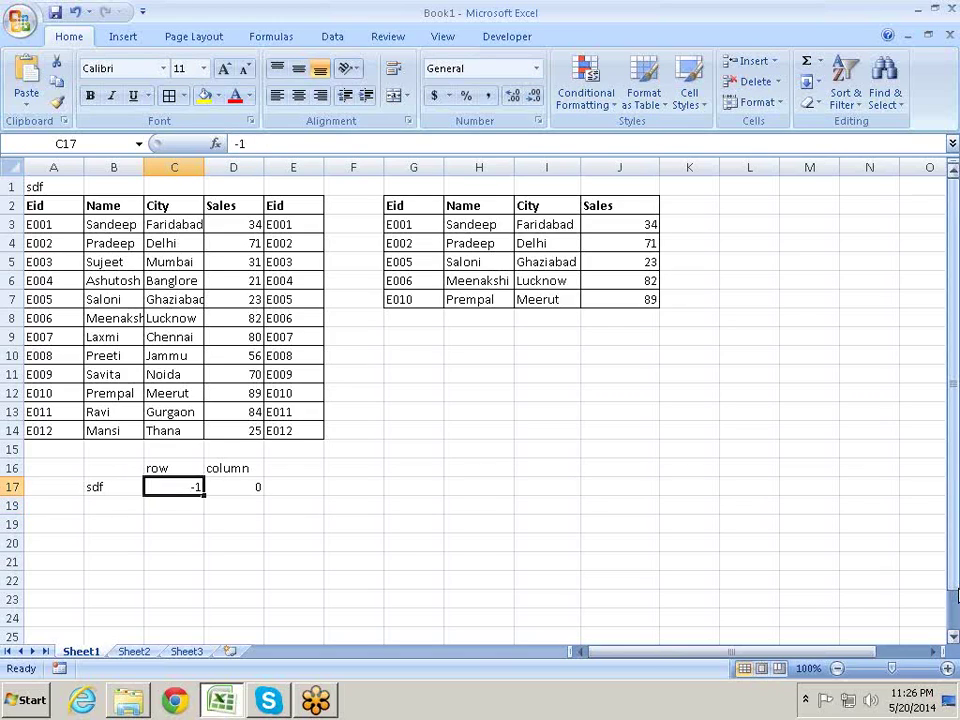
pyautogui.press('Right')
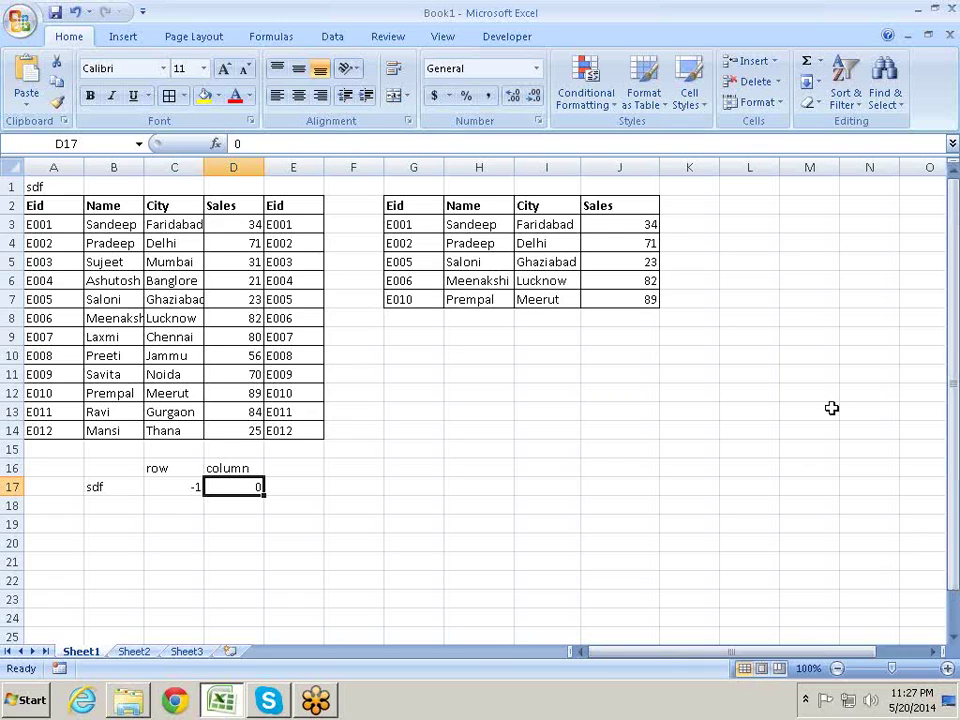
# - Enter 0 in H13, then 1 and 2 in I13 and J13
pyautogui.click(466, 414)
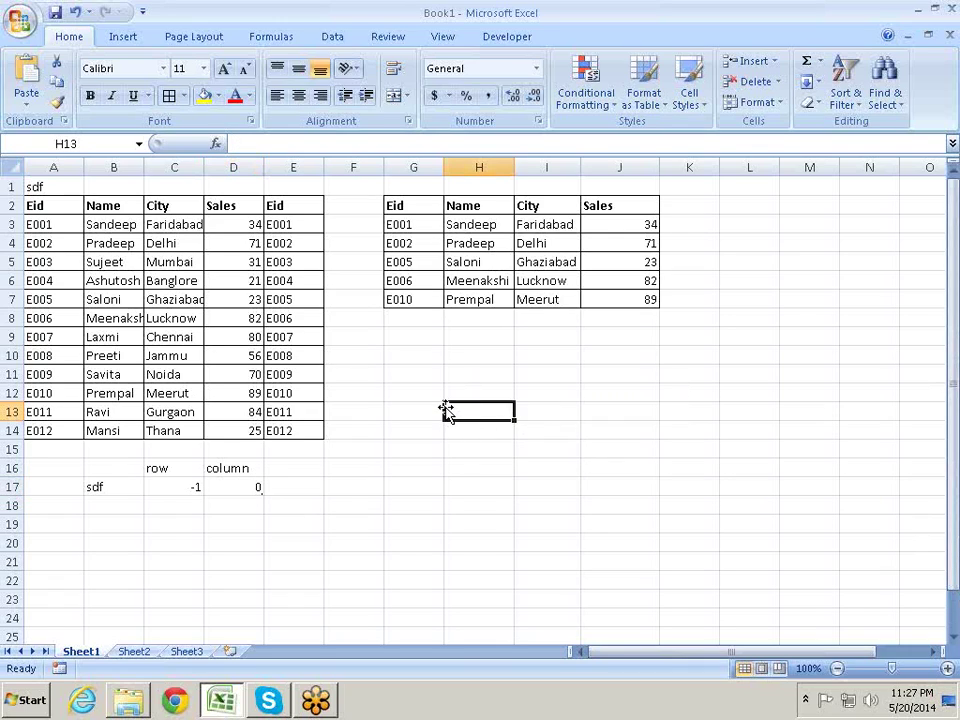
pyautogui.write('0')
pyautogui.press('Tab')
pyautogui.hotkey('shift', 'Tab')
pyautogui.press('Tab')
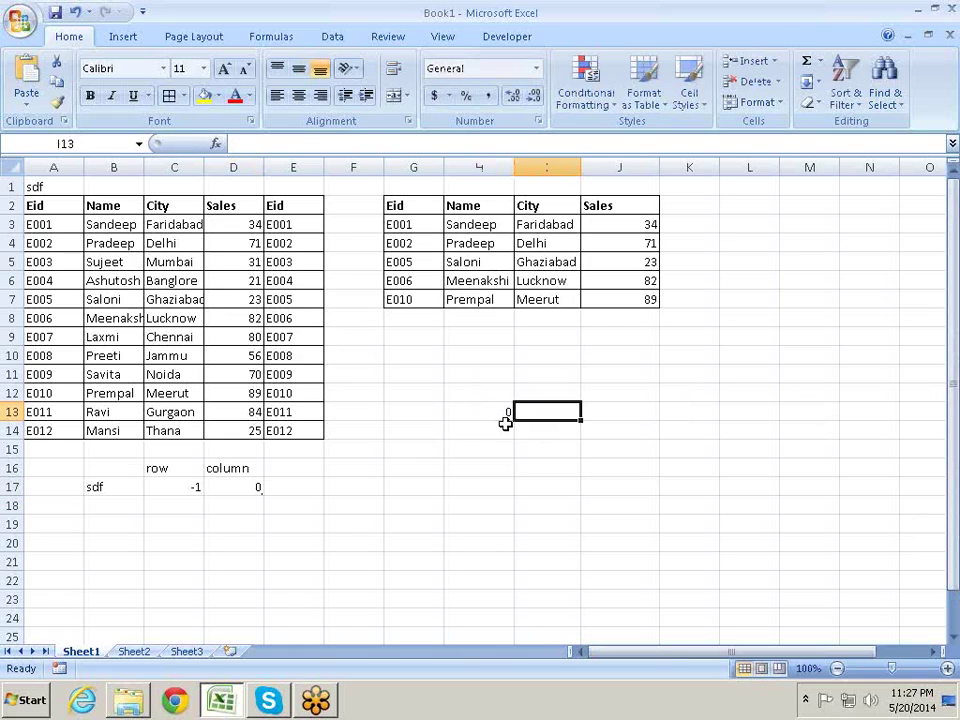
pyautogui.write('1')
pyautogui.press('Tab')
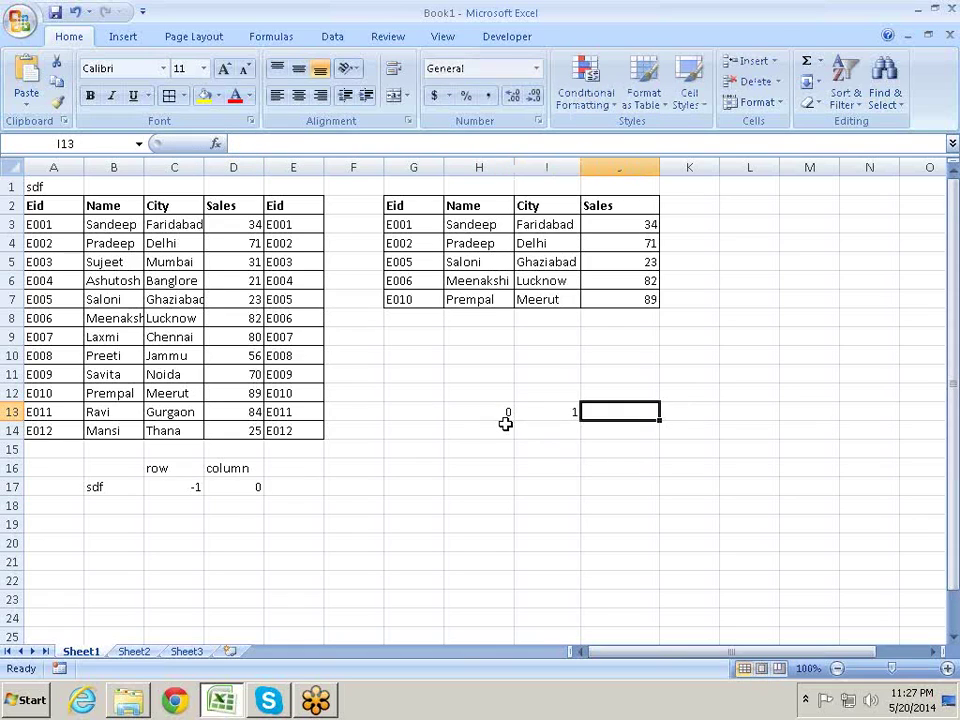
pyautogui.write('2')
pyautogui.press('Tab')
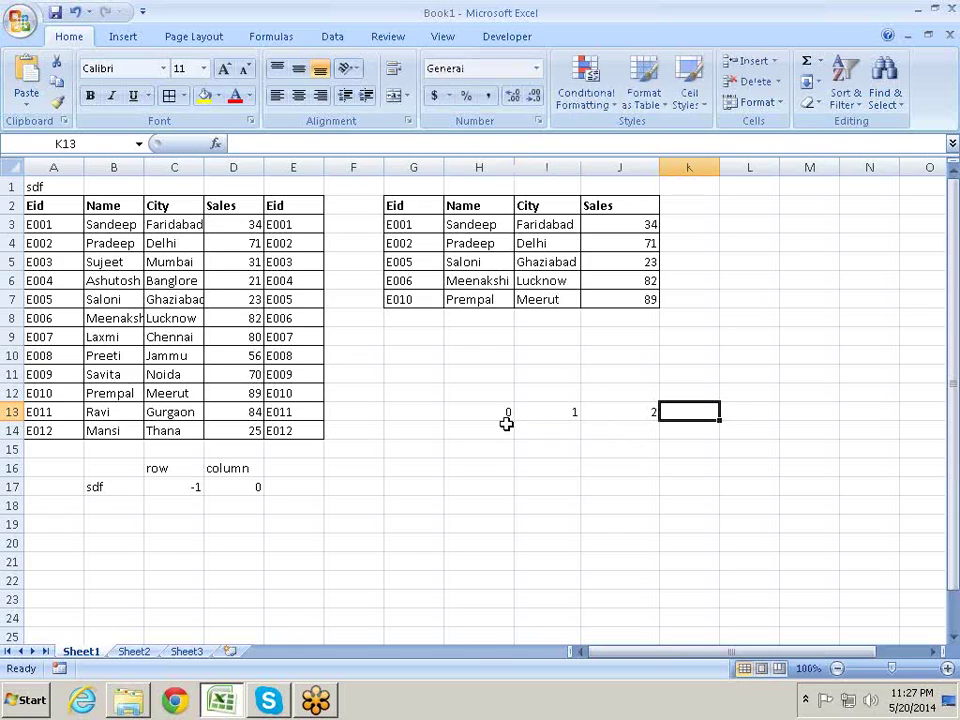
pyautogui.hotkey('shift', 'Tab')
pyautogui.hotkey('shift', 'Tab')
pyautogui.hotkey('shift', 'Tab')
# - Enter 2 in H15, -1 in H12 and -2 in H11, correcting a mistyped -25
pyautogui.press('Down')
pyautogui.press('Down')
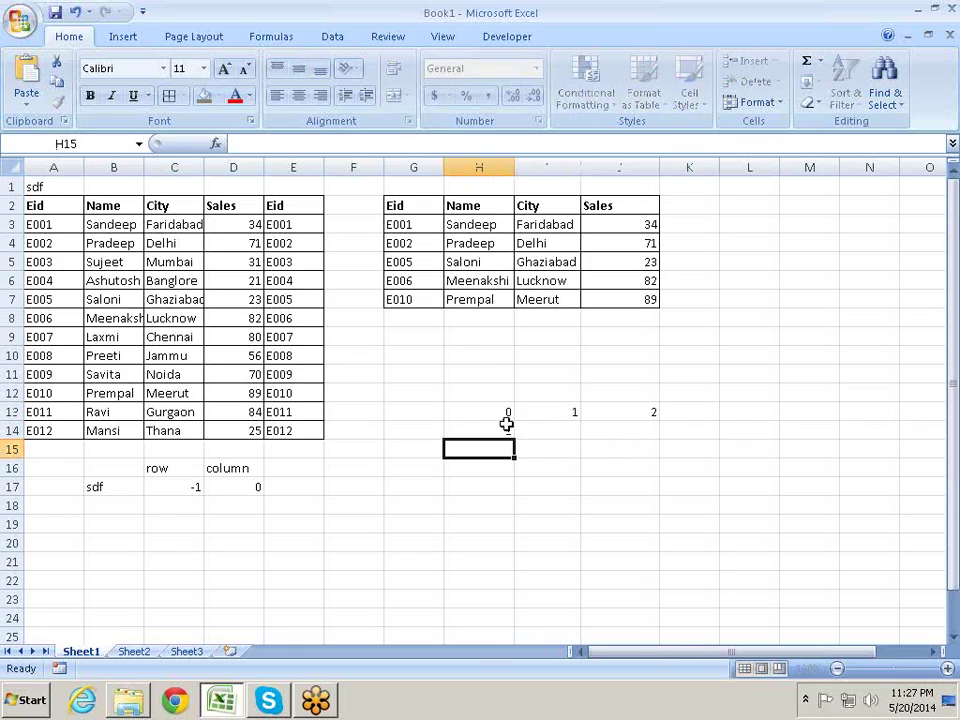
pyautogui.write('2')
pyautogui.press('Up')
pyautogui.press('Up')
pyautogui.press('Up')
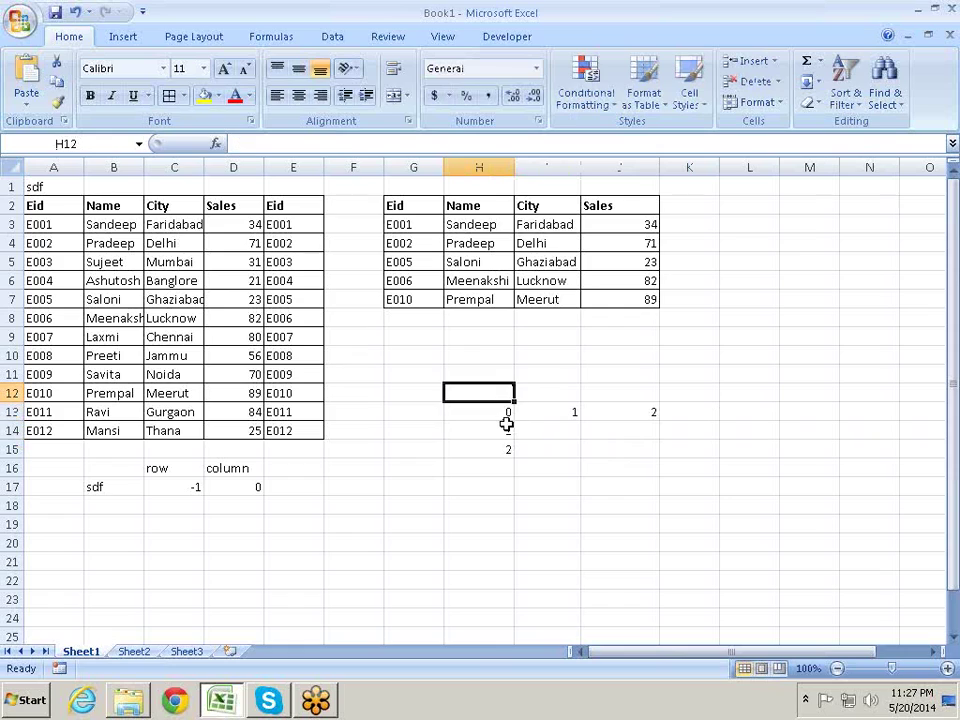
pyautogui.write('-1')
pyautogui.press('Up')
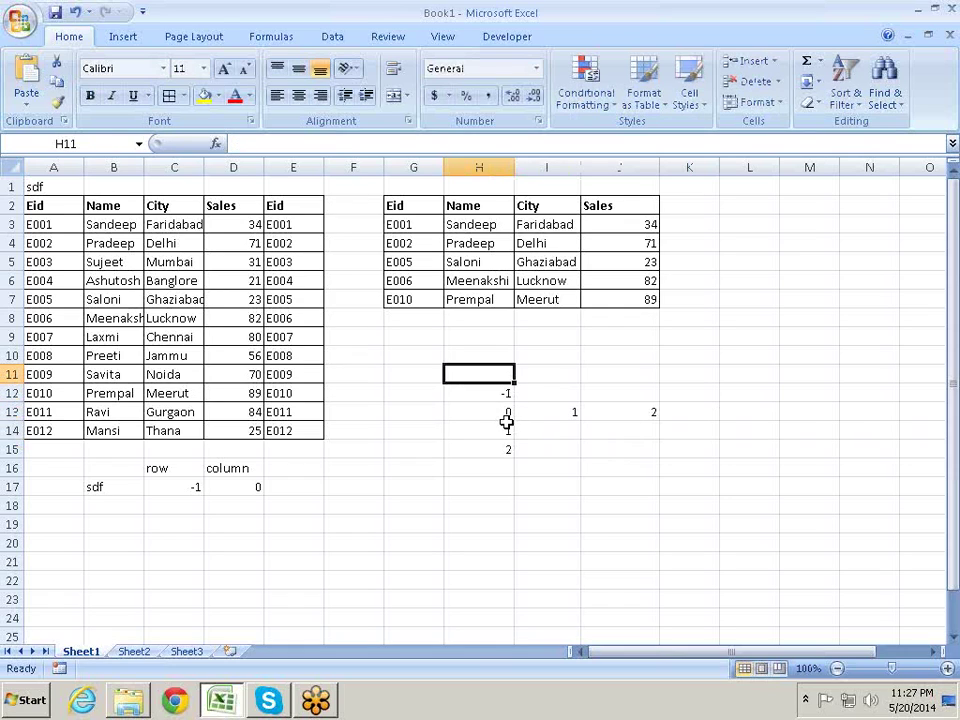
pyautogui.write('-25')
pyautogui.press('Up')
pyautogui.press('Down')
pyautogui.press('F2')
pyautogui.press('BackSpace')
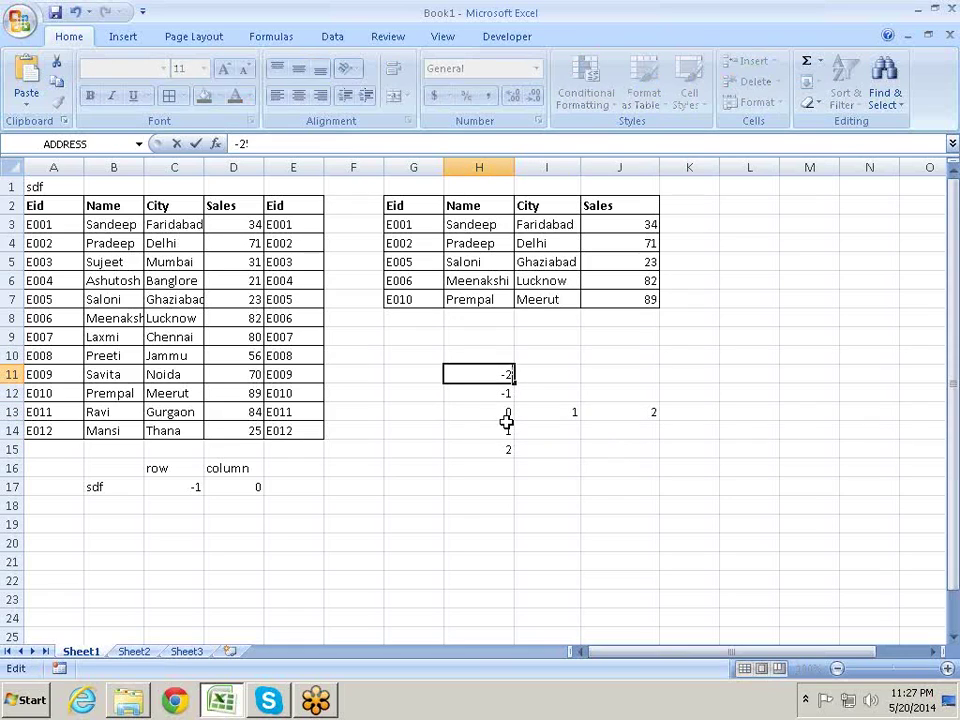
pyautogui.press('Return')
pyautogui.press('Down')
# - Add -1 in G13 and -2 in F13 to complete the offset cross
pyautogui.press('Left')
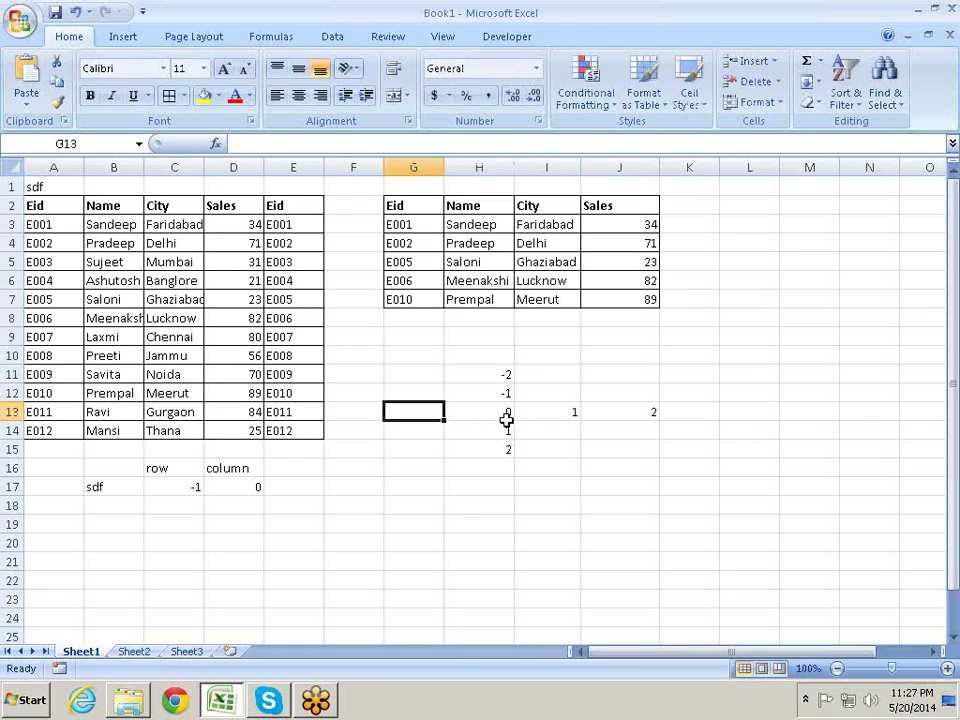
pyautogui.write('-1')
pyautogui.press('Left')
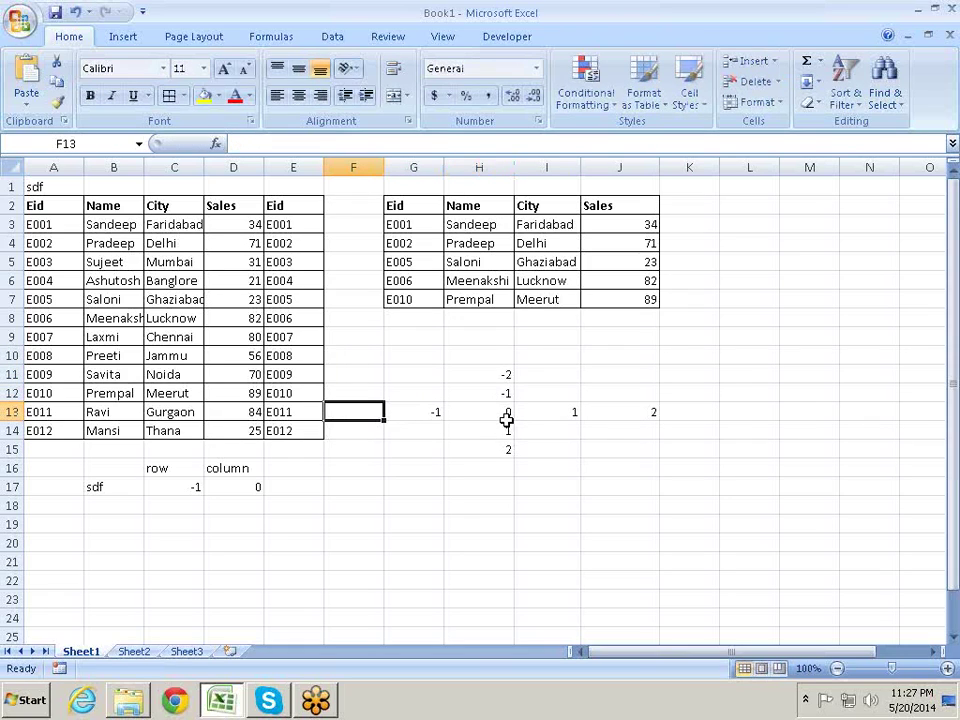
pyautogui.write('-2')
pyautogui.press('Return')
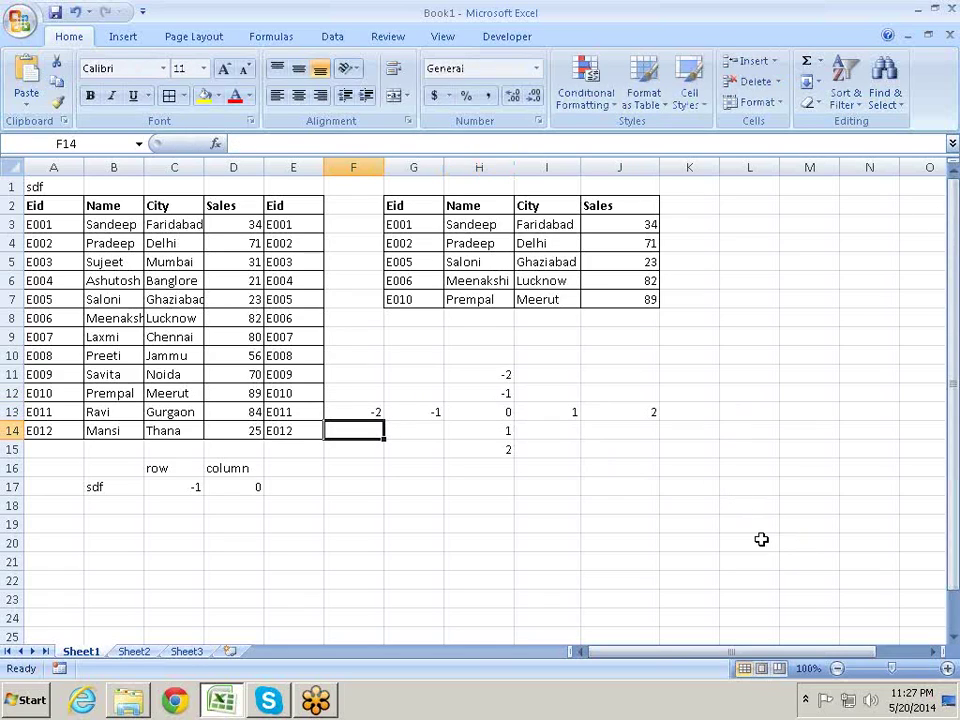
pyautogui.click(497, 412)
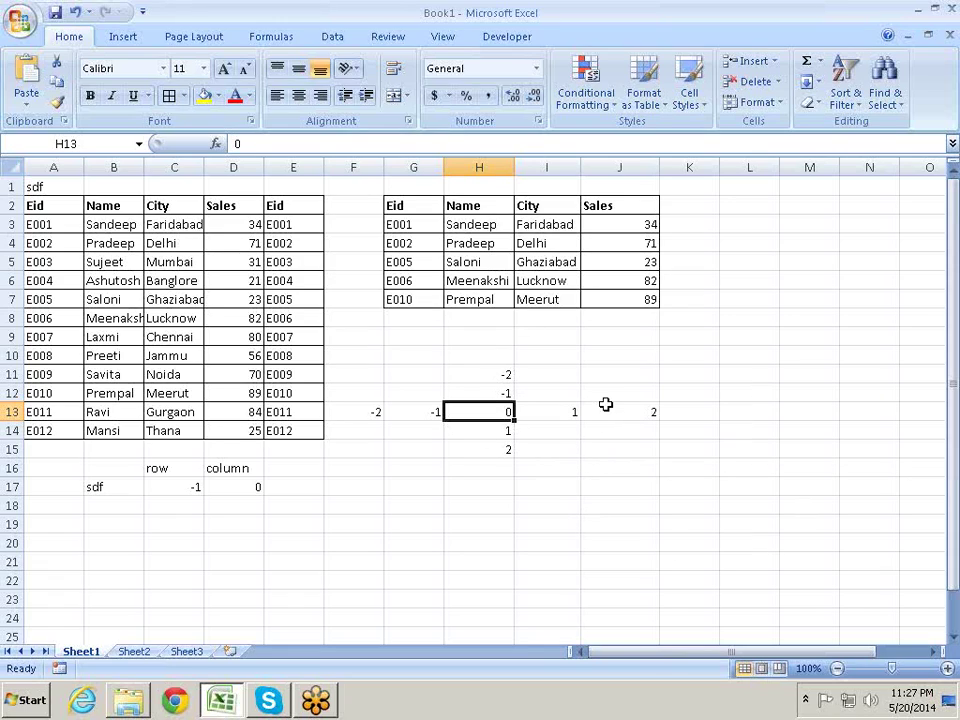
pyautogui.click(185, 485)
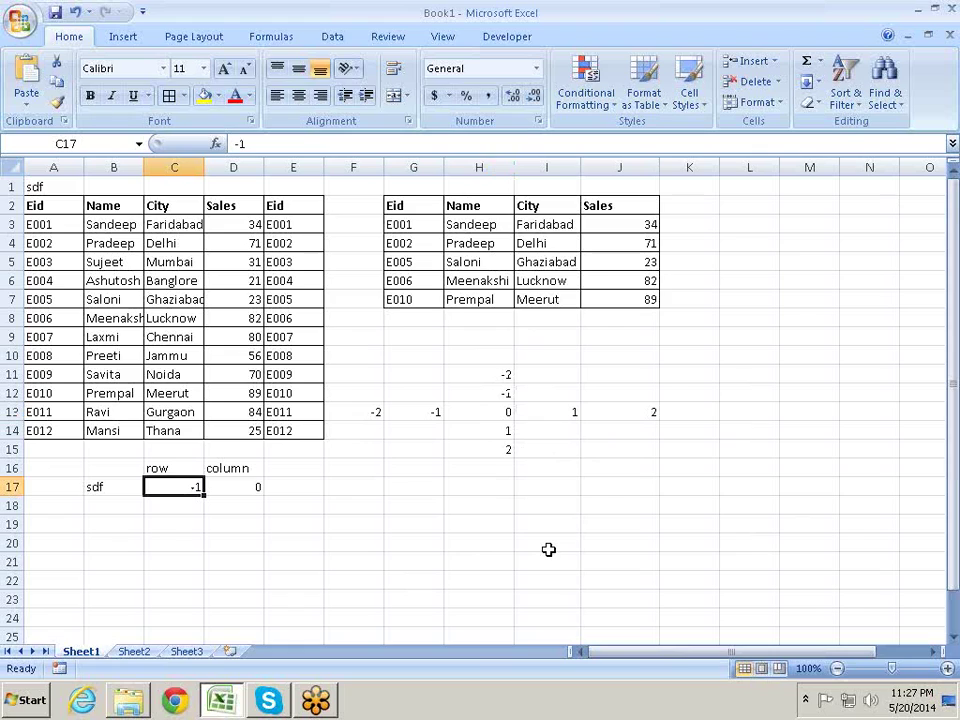
pyautogui.press('Left')
pyautogui.press('F2')
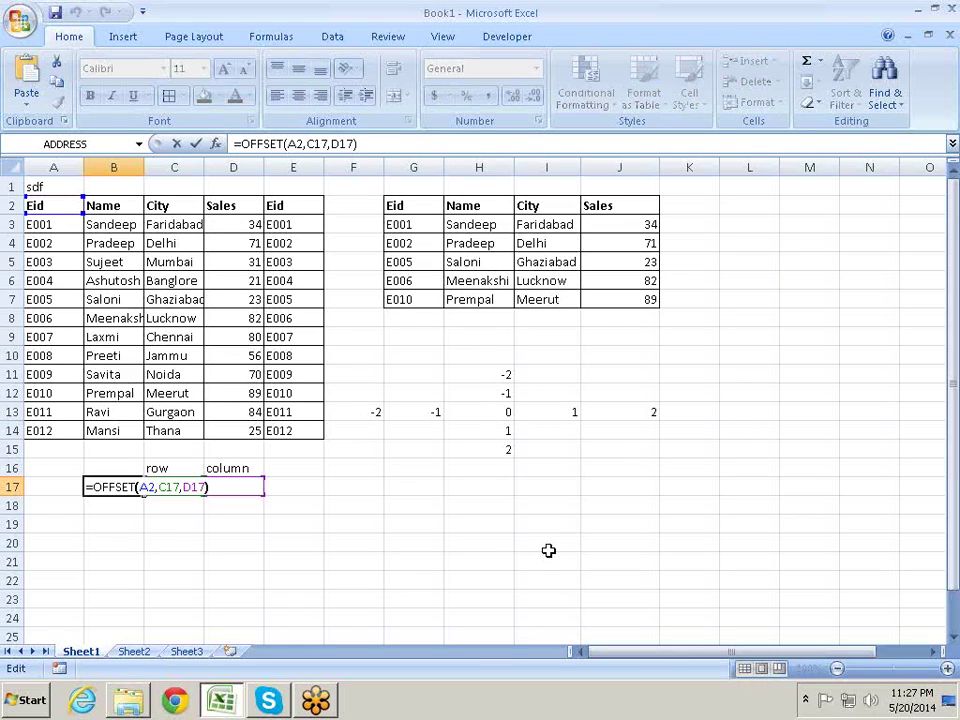
pyautogui.press('Left')
pyautogui.write(',')
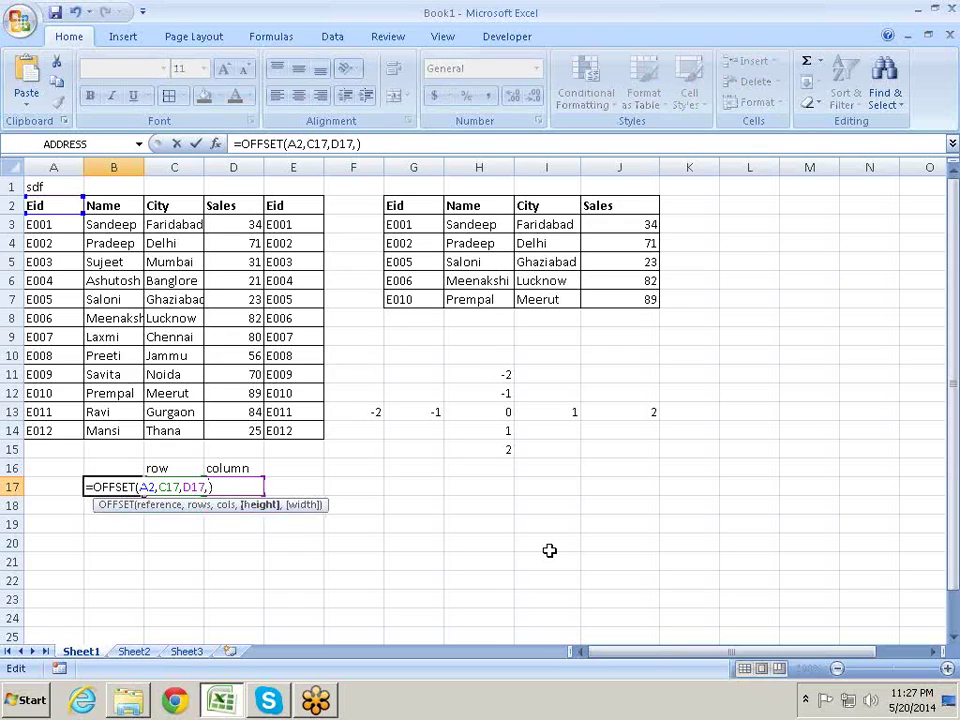
pyautogui.press('BackSpace')
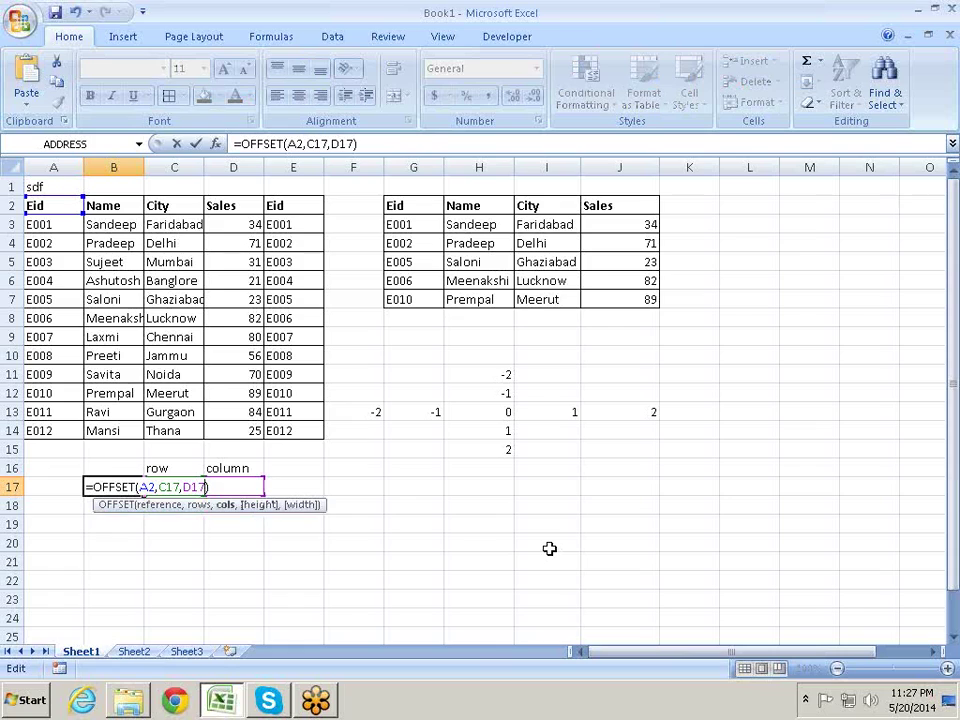
pyautogui.press('Return')
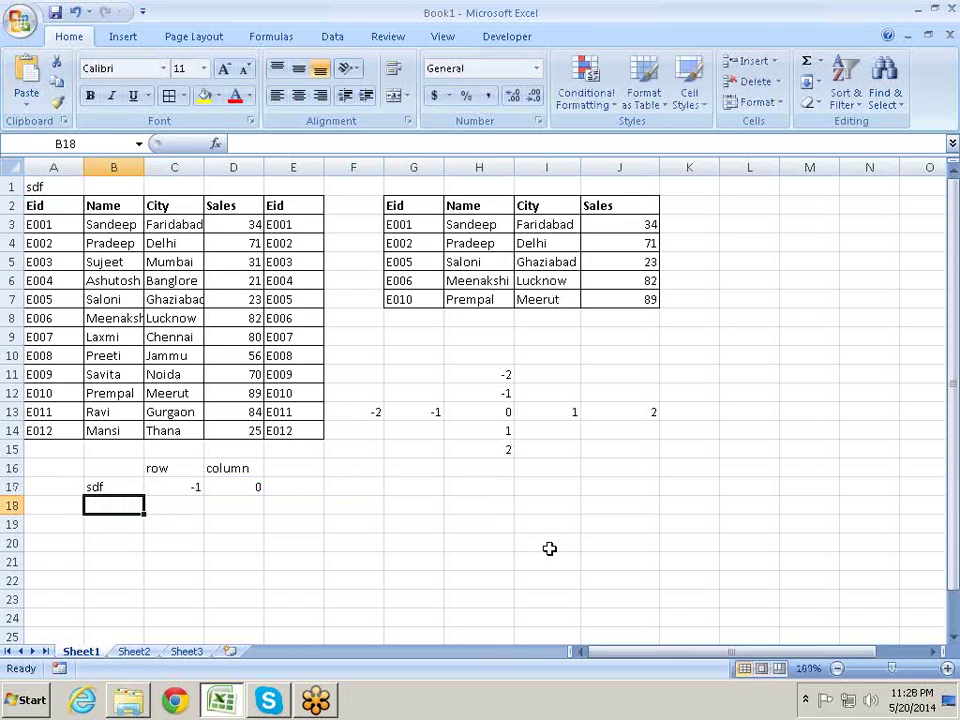
pyautogui.press('Right')
pyautogui.press('Right')
pyautogui.press('Right')
pyautogui.press('Right')
pyautogui.press('Right')
pyautogui.press('Right')
pyautogui.press('Right')
pyautogui.press('Up')
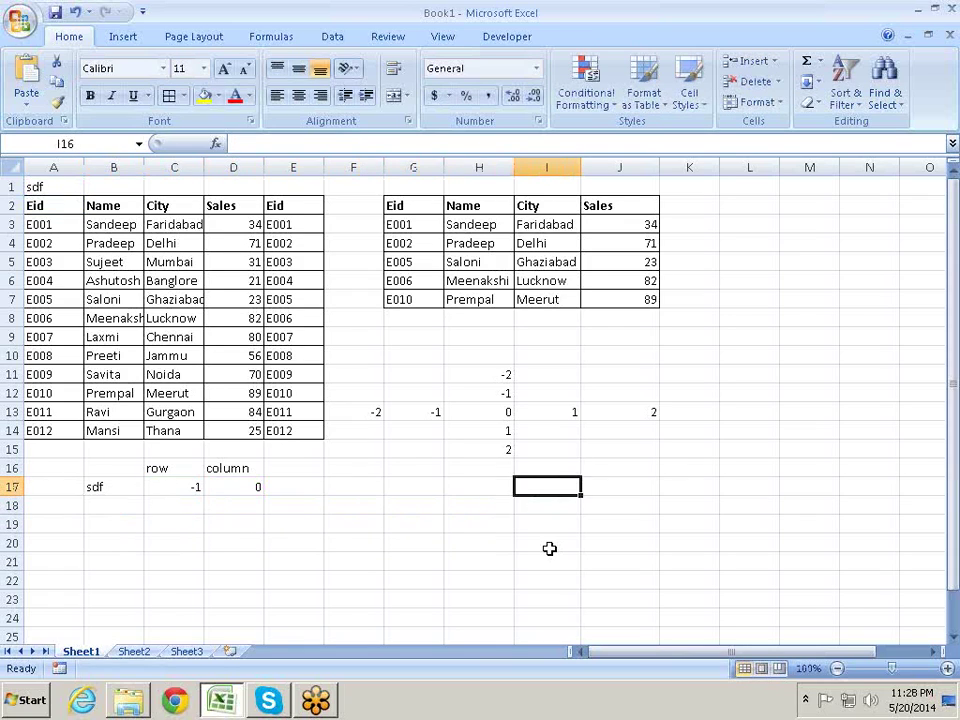
pyautogui.press('Up')
pyautogui.press('Up')
pyautogui.press('Up')
pyautogui.press('Up')
pyautogui.press('Left')
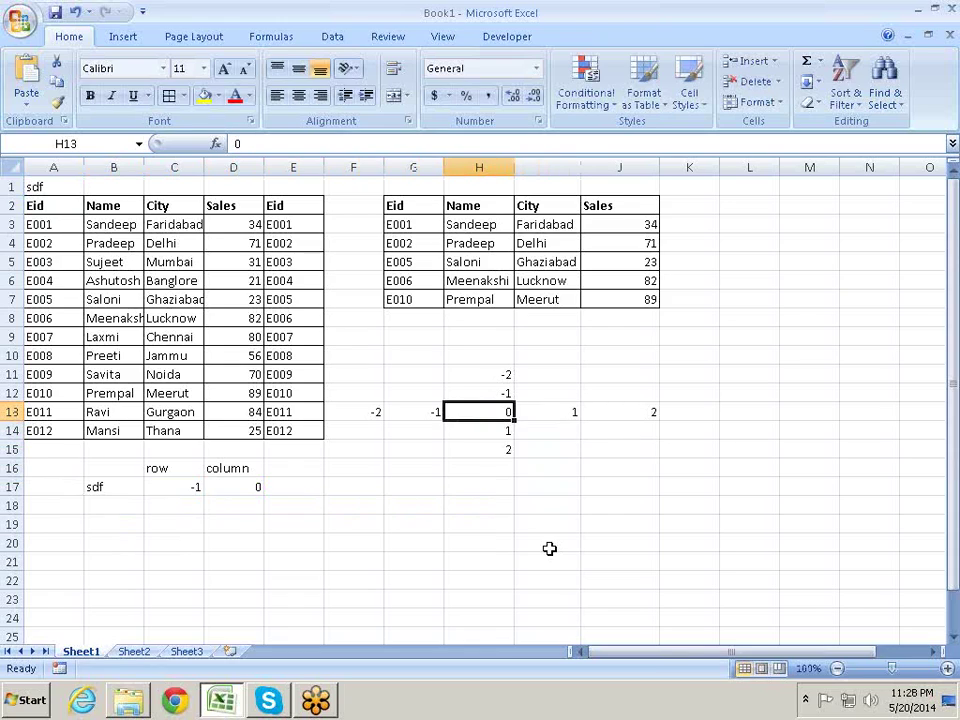
pyautogui.press('Right')
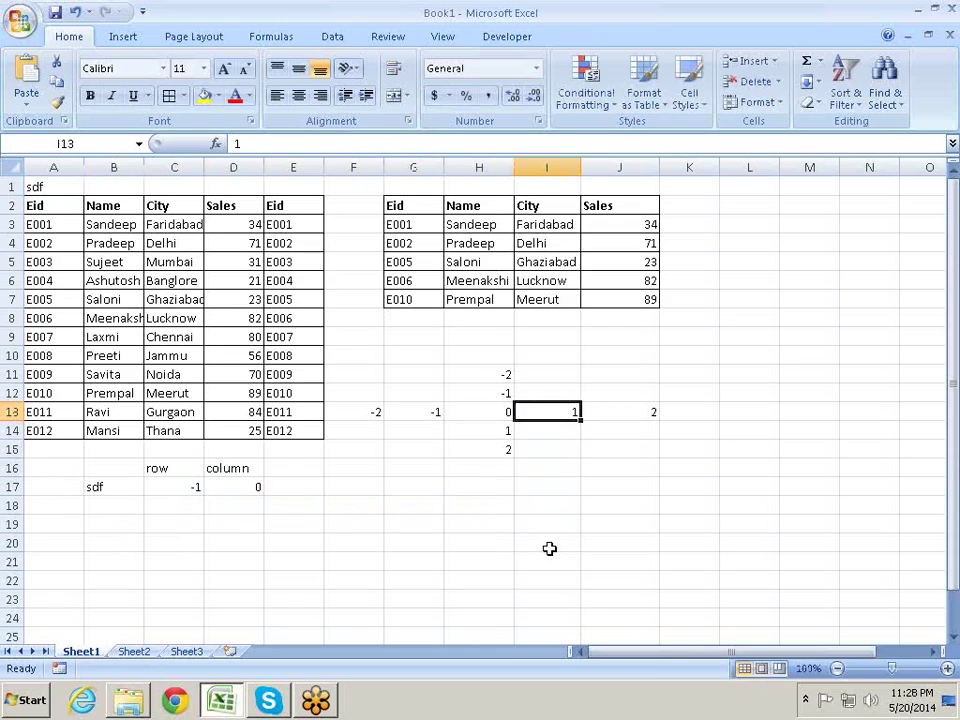
pyautogui.press('Down')
pyautogui.press('Down')
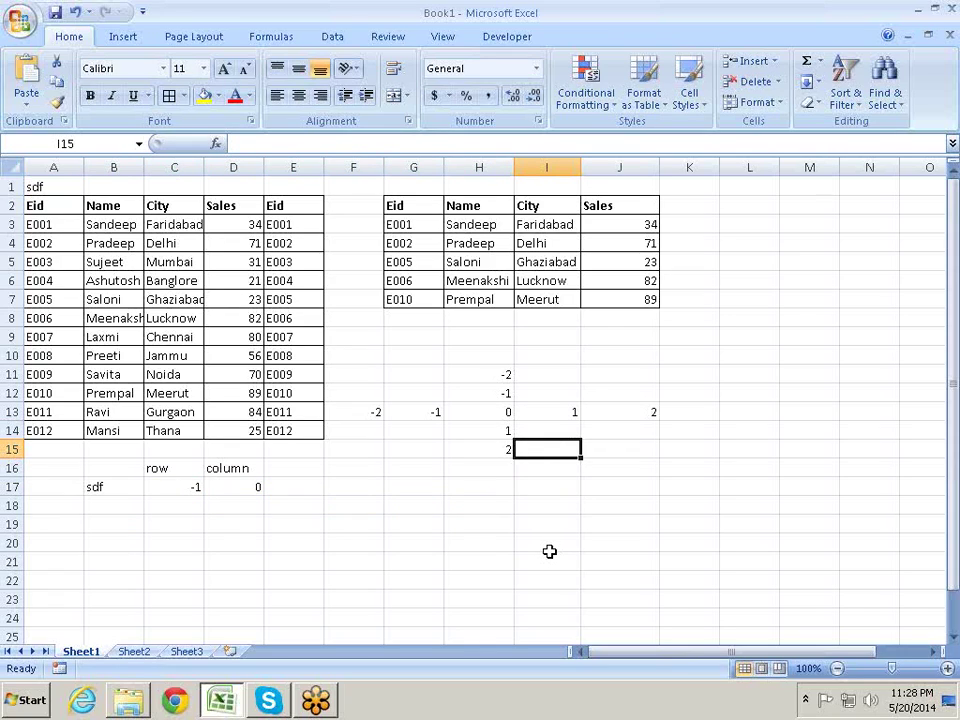
pyautogui.hotkey('shift', 'Down')
pyautogui.hotkey('shift', 'Down')
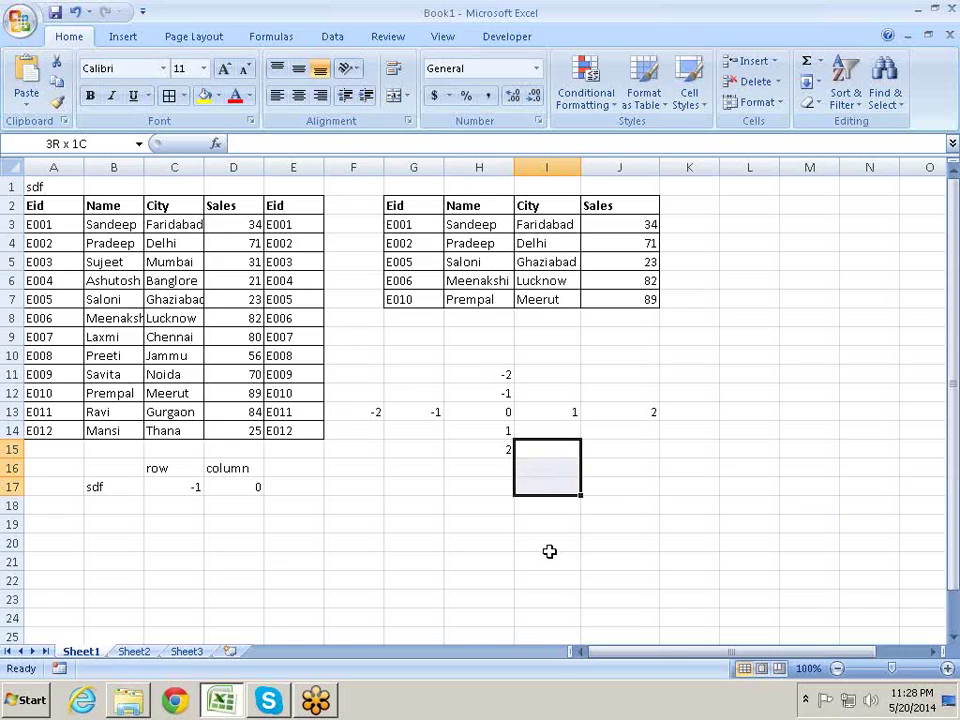
pyautogui.hotkey('shift', 'Right')
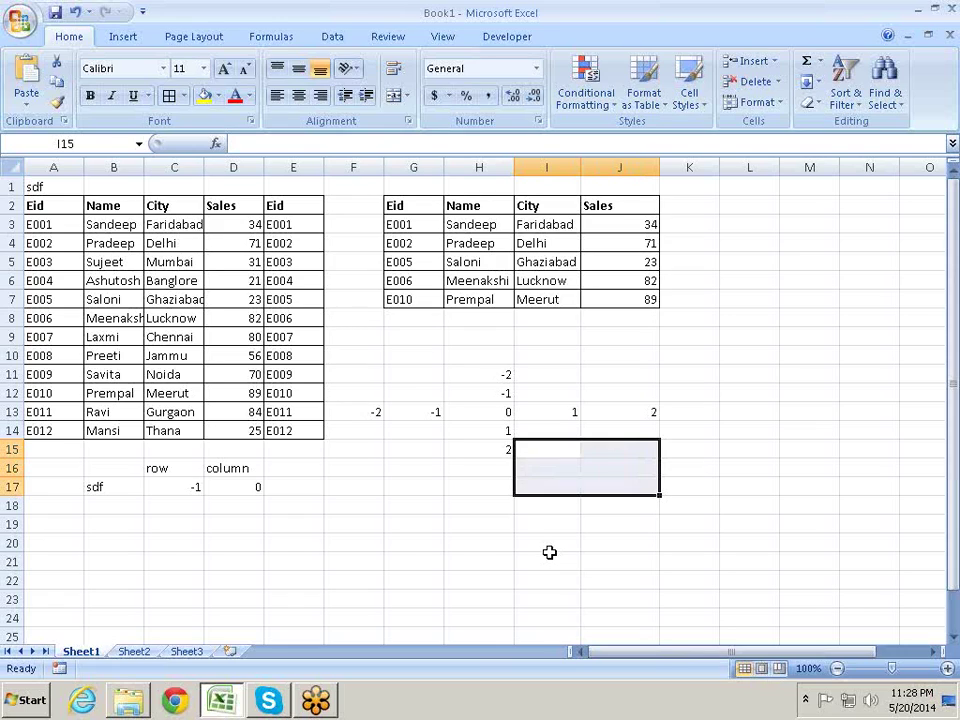
pyautogui.hotkey('ctrl', 'c')
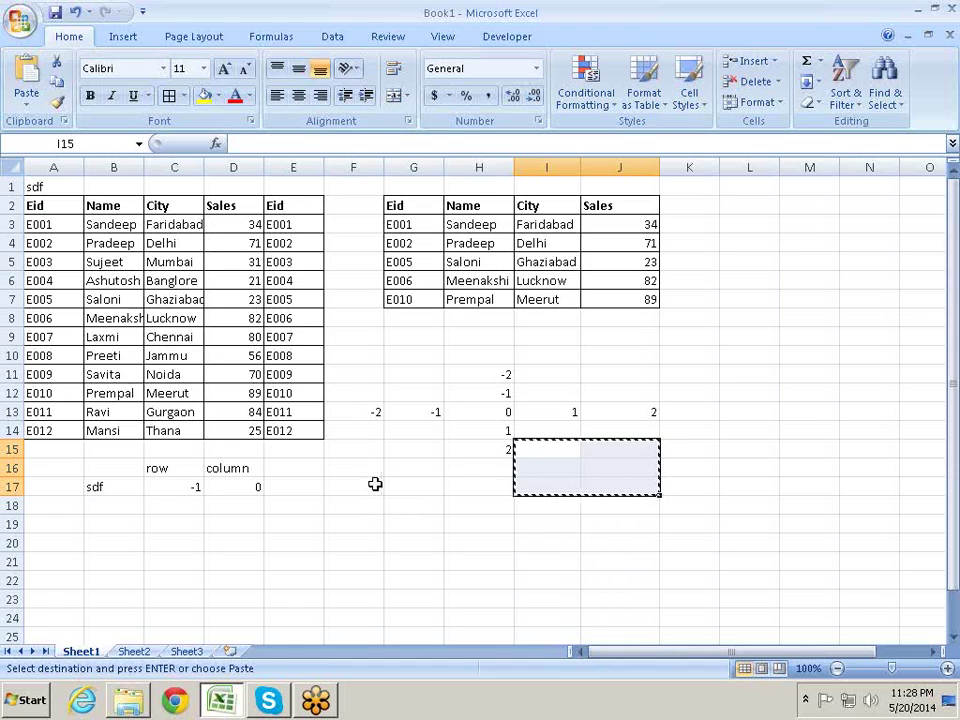
pyautogui.press('Escape')
# - Rename header C2 to Sales and fill C3:C14 with =RANDBETWEEN(10,90)
pyautogui.click(186, 200)
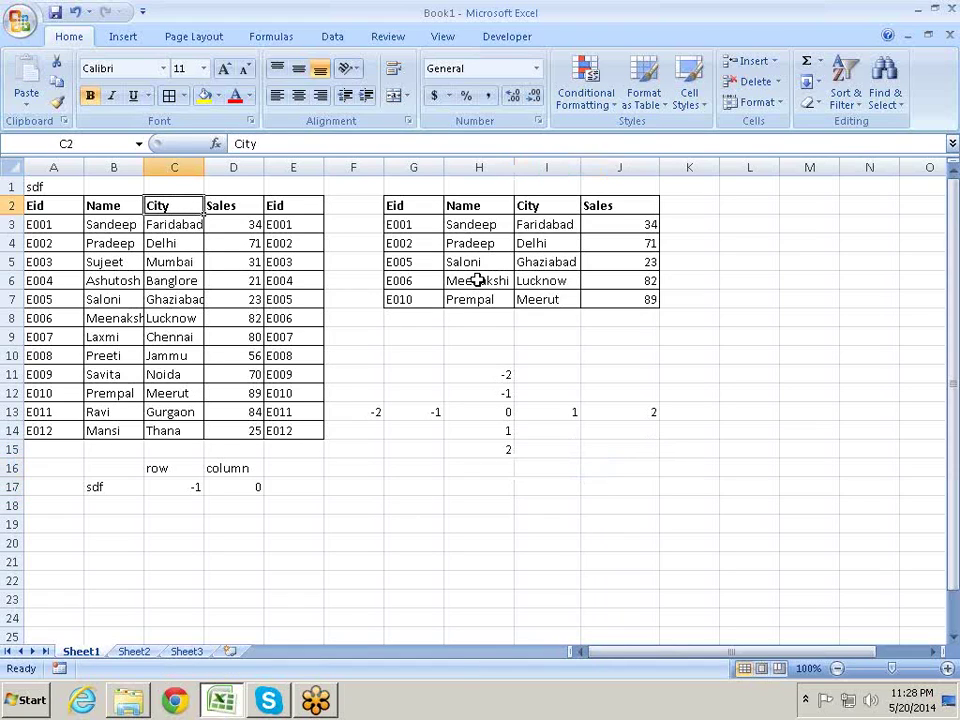
pyautogui.write('Sales')
pyautogui.press('Return')
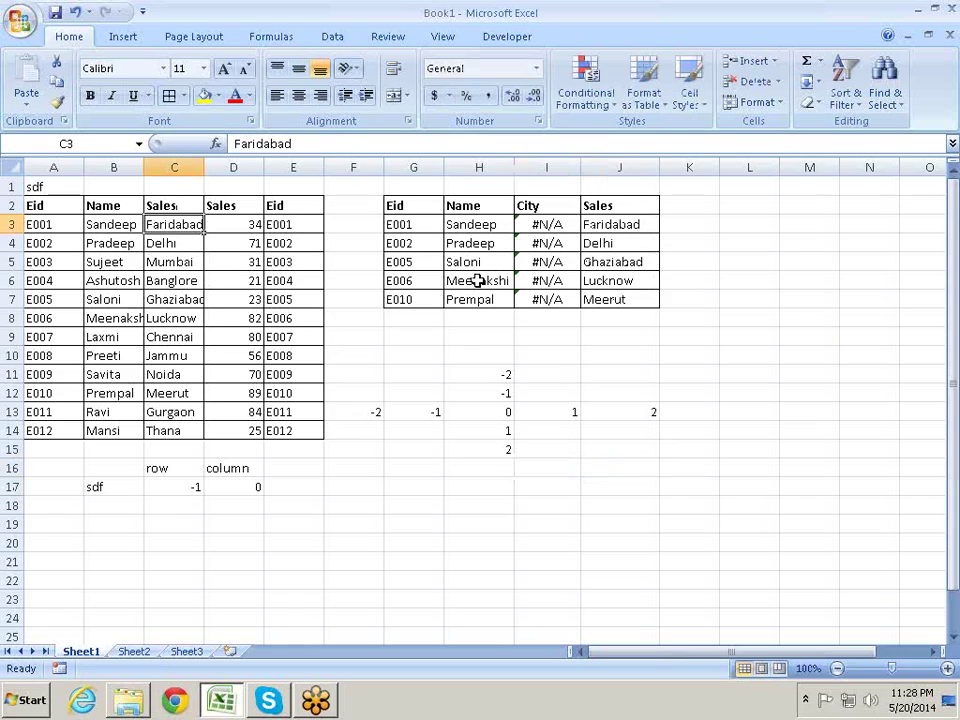
pyautogui.hotkey('shift', 'Down')
pyautogui.hotkey('shift', 'Down')
pyautogui.hotkey('shift', 'Down')
pyautogui.hotkey('shift', 'Down')
pyautogui.hotkey('shift', 'Down')
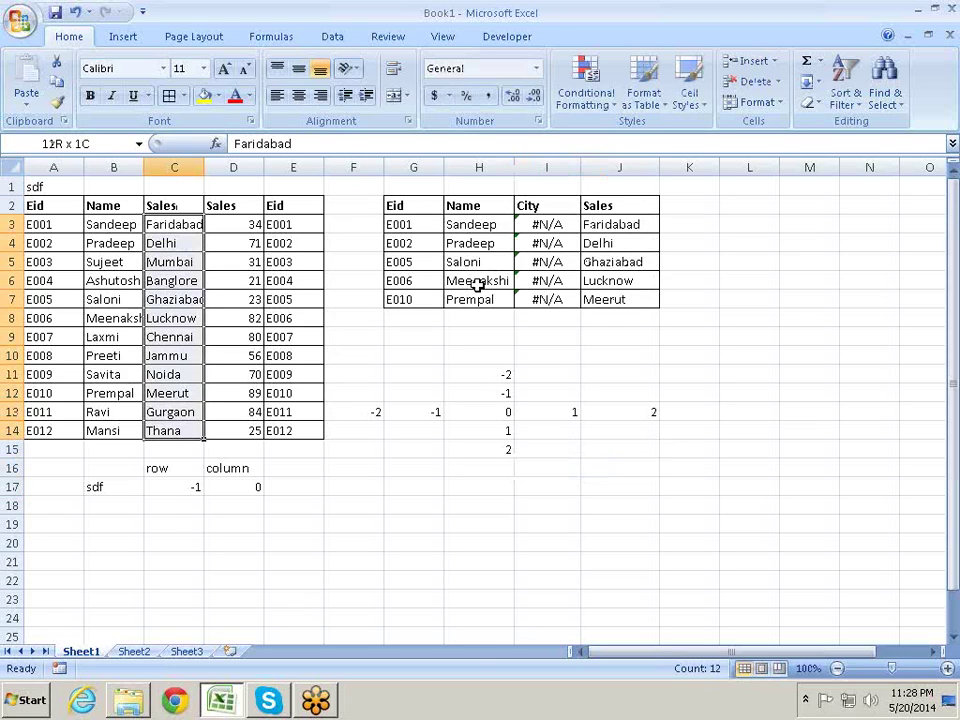
pyautogui.hotkey('shift', 'Down')
pyautogui.write('=ra')
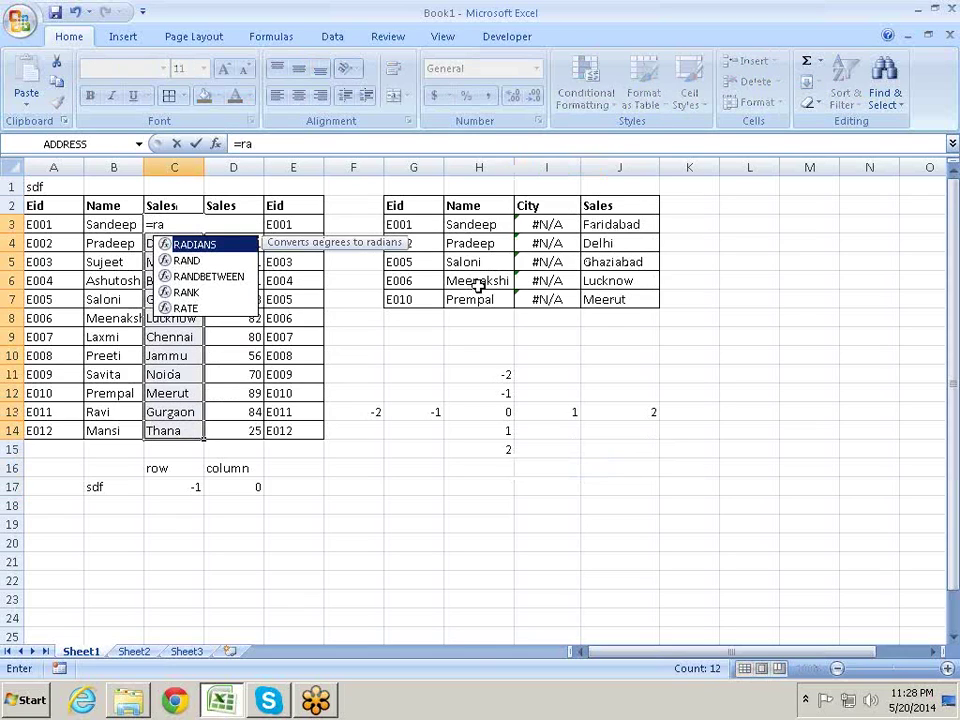
pyautogui.press('Down')
pyautogui.press('Down')
pyautogui.press('Tab')
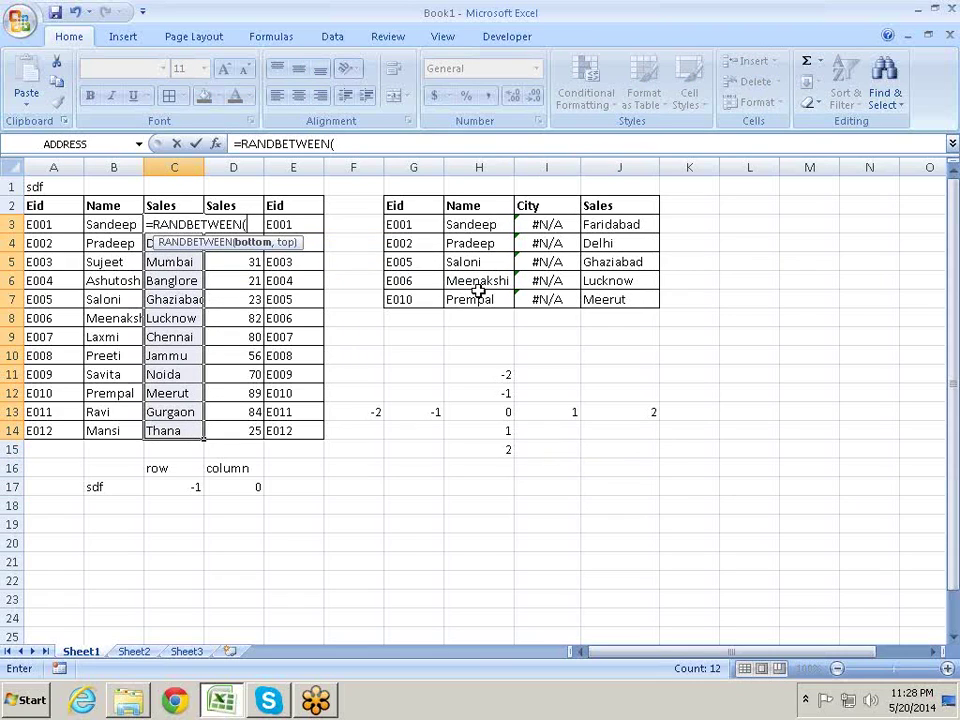
pyautogui.write('10,90')
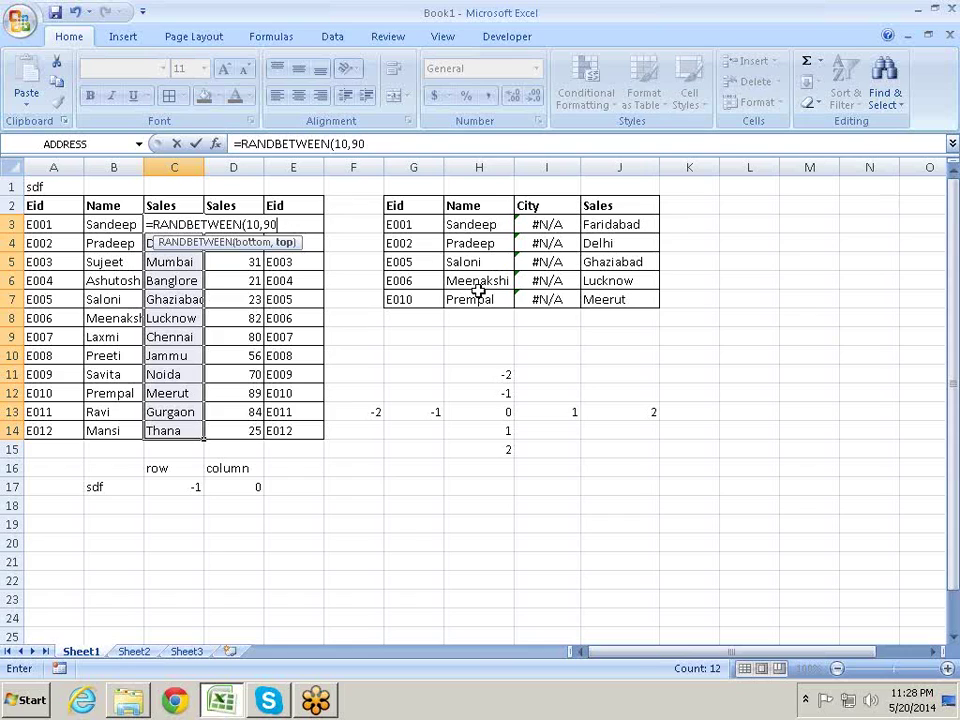
pyautogui.write(')')
pyautogui.hotkey('ctrl', 'Return')
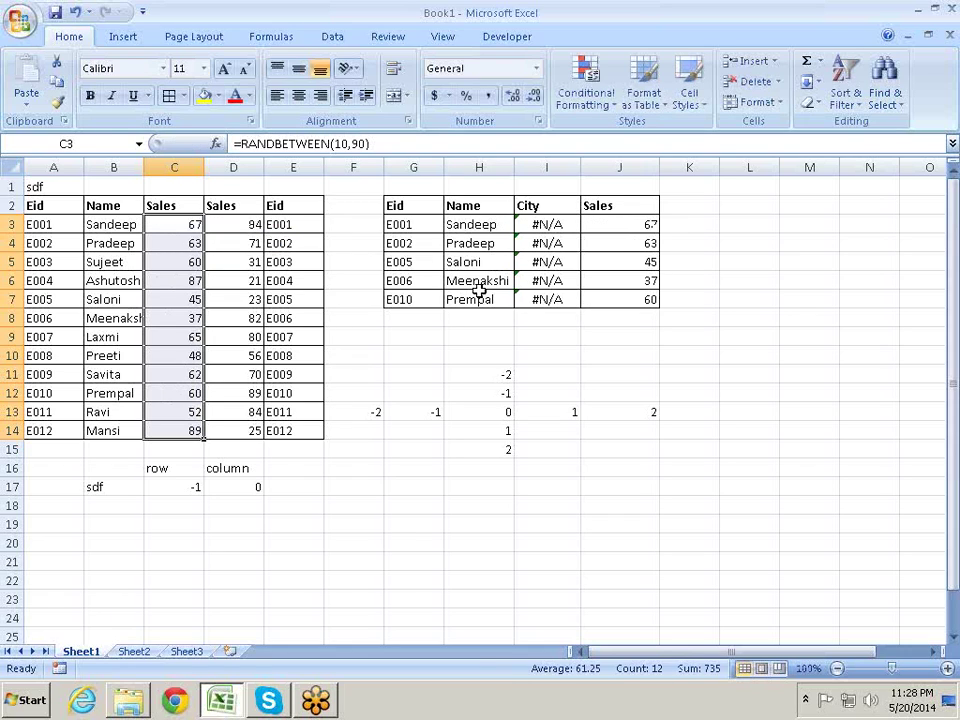
# - Convert the random Sales figures in C3:C14 to fixed values with Paste Special
pyautogui.hotkey('ctrl', 'c')
pyautogui.hotkey('alt', 'e')
pyautogui.press('s')
pyautogui.press('v')
pyautogui.press('Return')
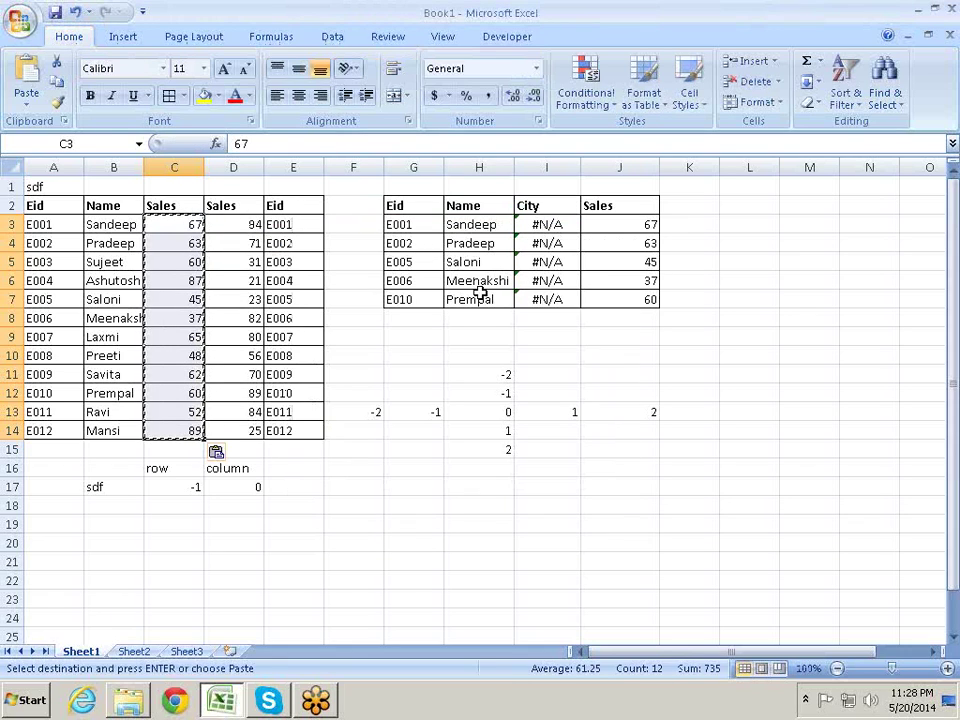
pyautogui.press('Escape')
pyautogui.press('Up')
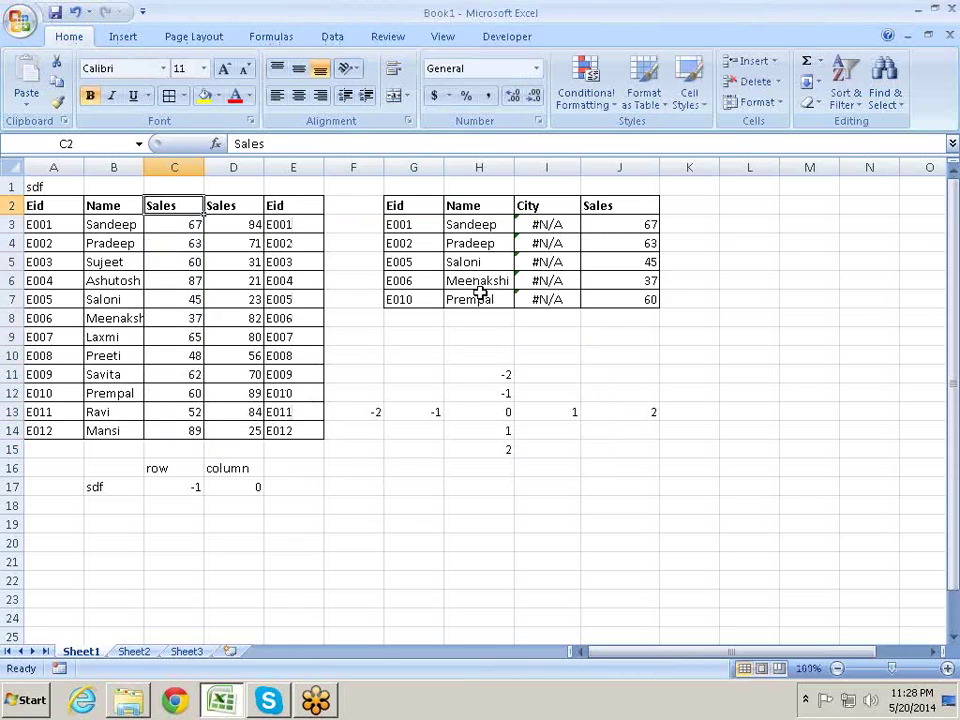
pyautogui.press('Down')
pyautogui.press('Down')
pyautogui.press('Down')
pyautogui.press('Down')
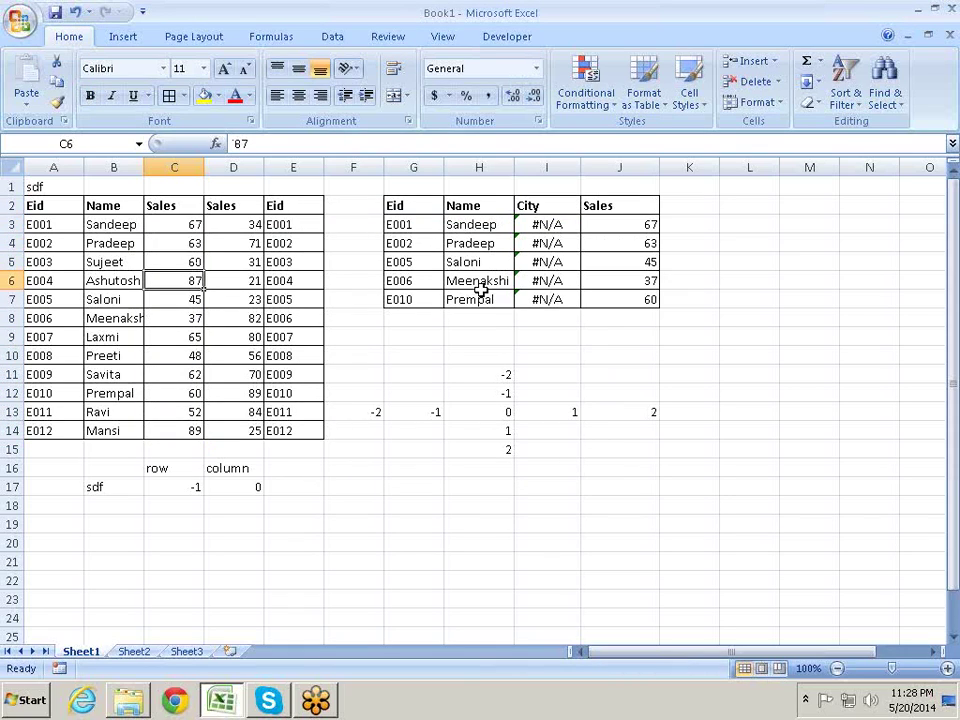
# - Select the sales block C6:D10 and apply a yellow fill
pyautogui.hotkey('shift', 'Right')
pyautogui.hotkey('shift', 'Down')
pyautogui.hotkey('shift', 'Down')
pyautogui.hotkey('shift', 'Down')
pyautogui.hotkey('shift', 'Down')
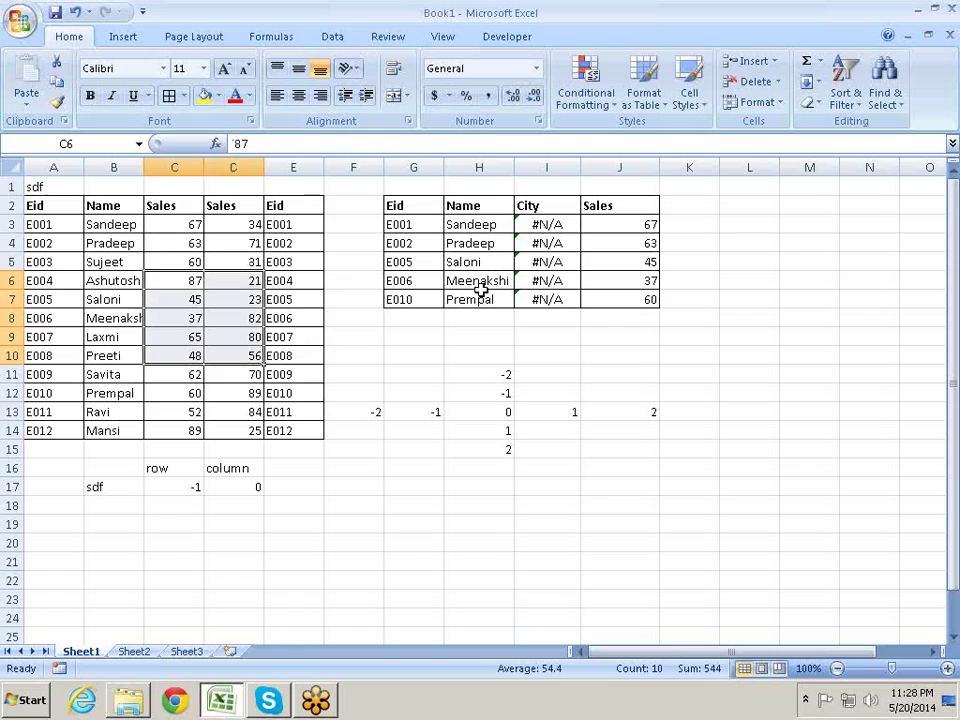
pyautogui.click(204, 96)
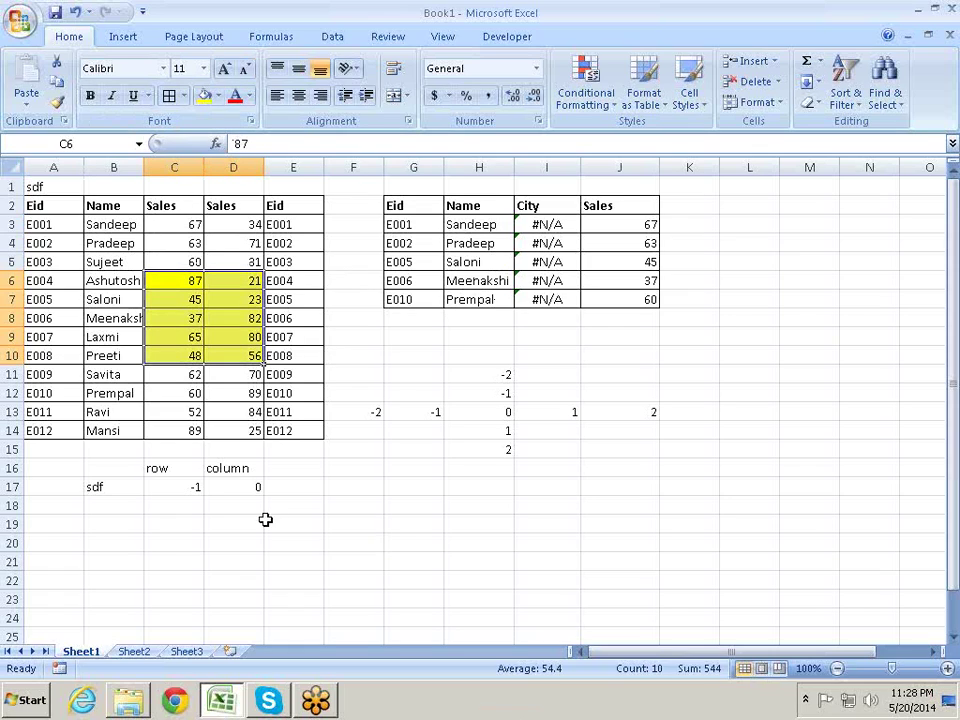
# - Review B17's OFFSET formula, the offsets in C17 and D17, and the table headers
pyautogui.click(128, 486)
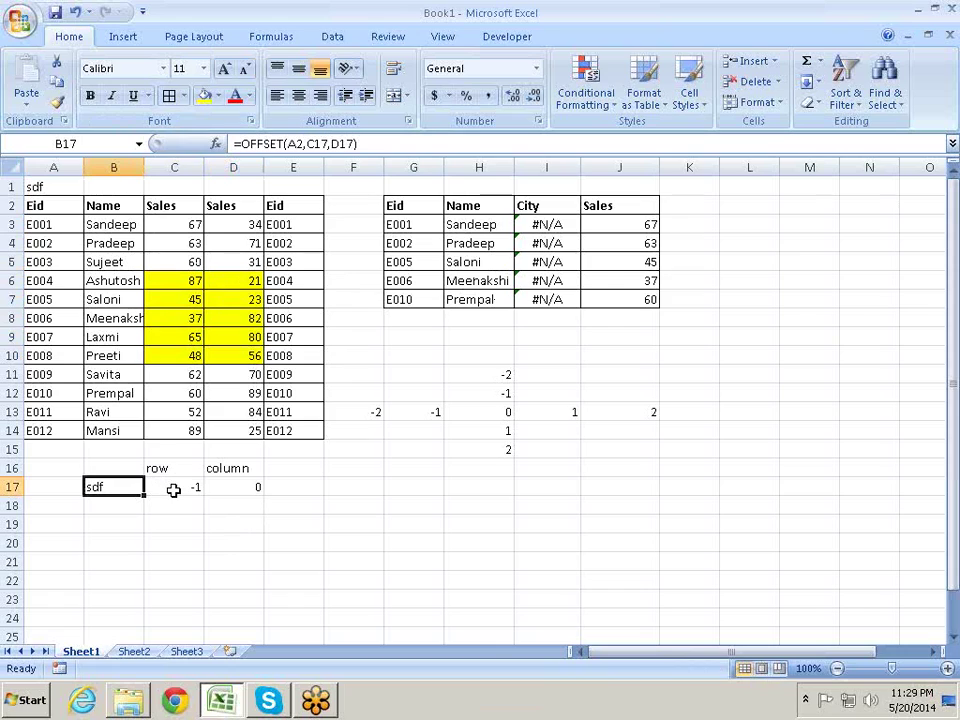
pyautogui.click(174, 490)
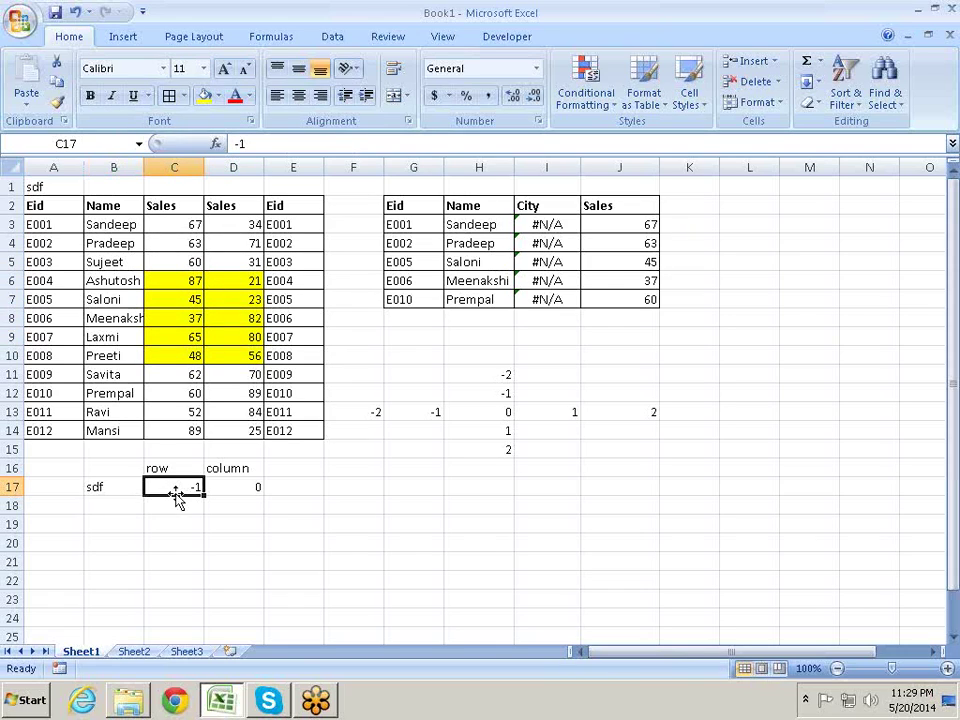
pyautogui.moveTo(40, 205); pyautogui.dragTo(40, 187)
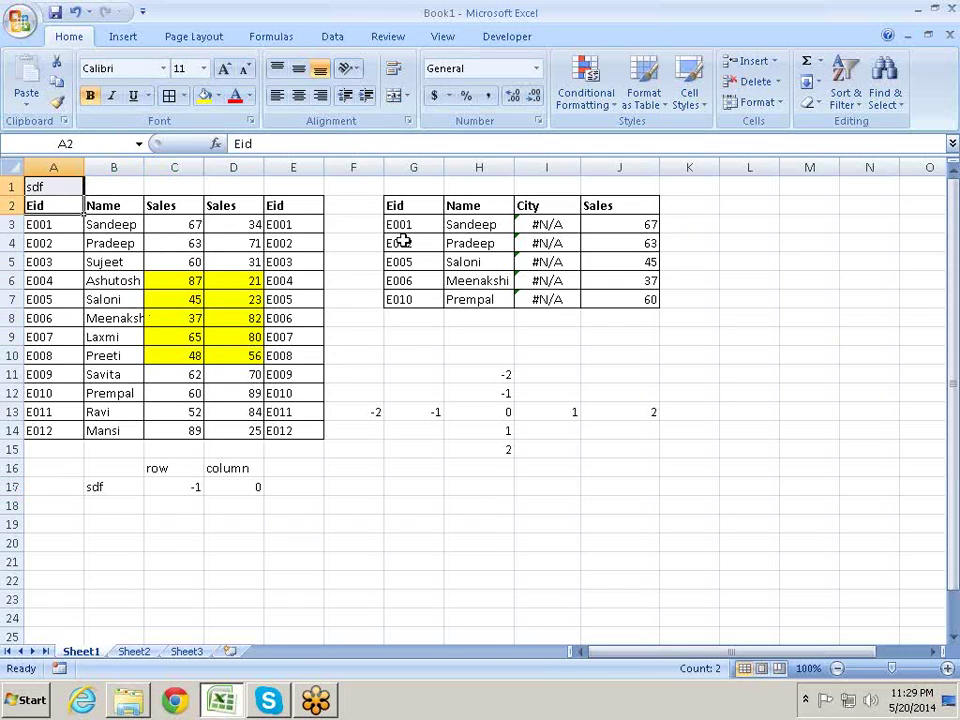
pyautogui.press('Down')
pyautogui.press('Up')
pyautogui.press('Right')
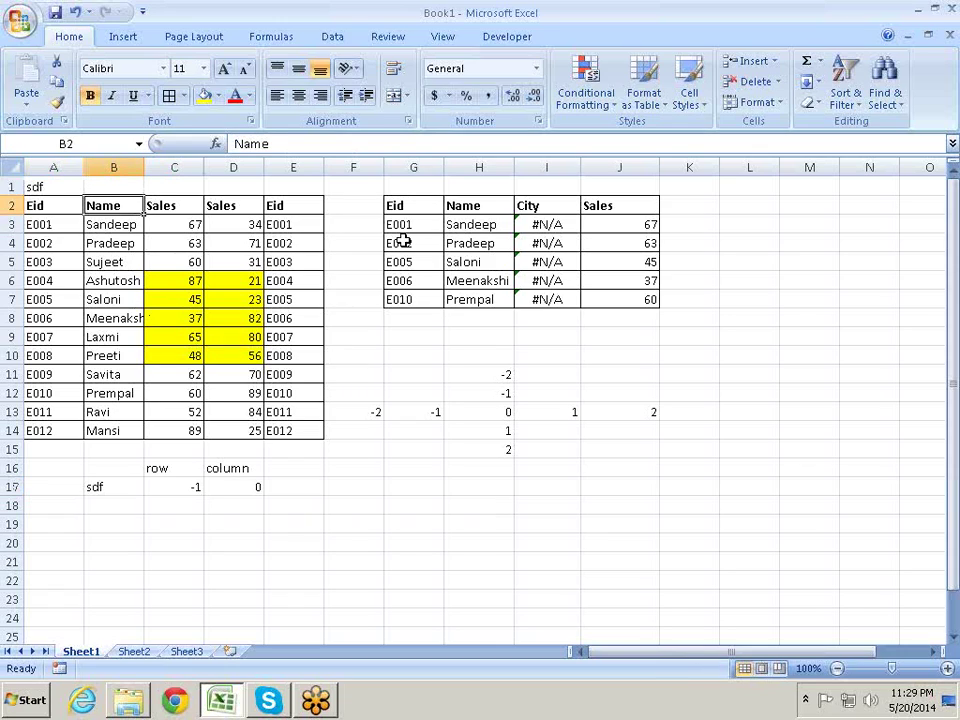
pyautogui.press('Right')
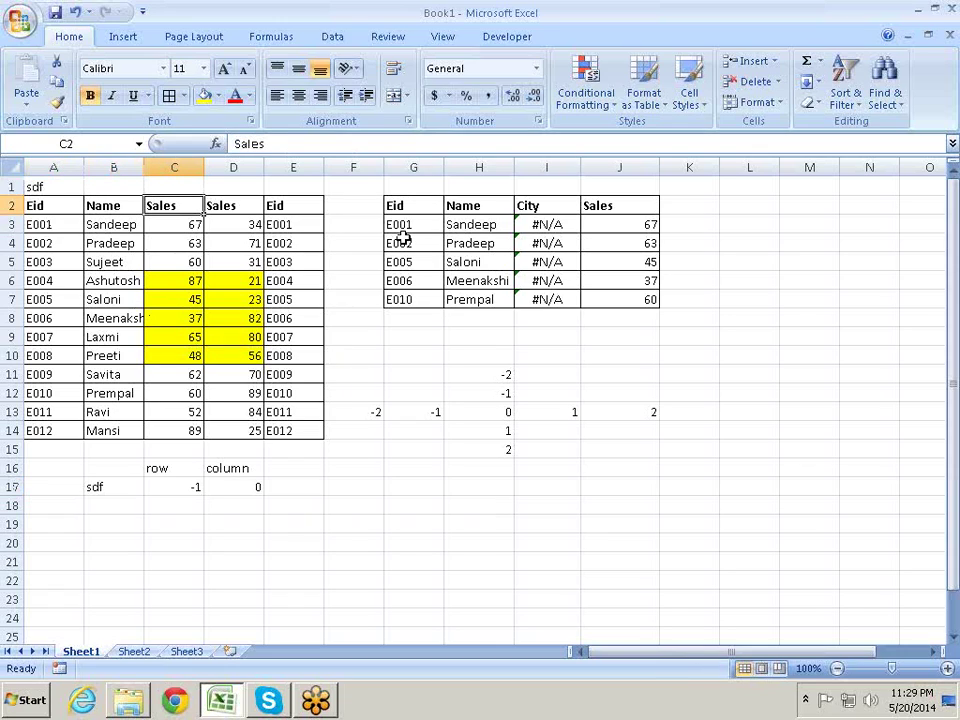
pyautogui.press('Down')
pyautogui.press('Down')
pyautogui.press('Down')
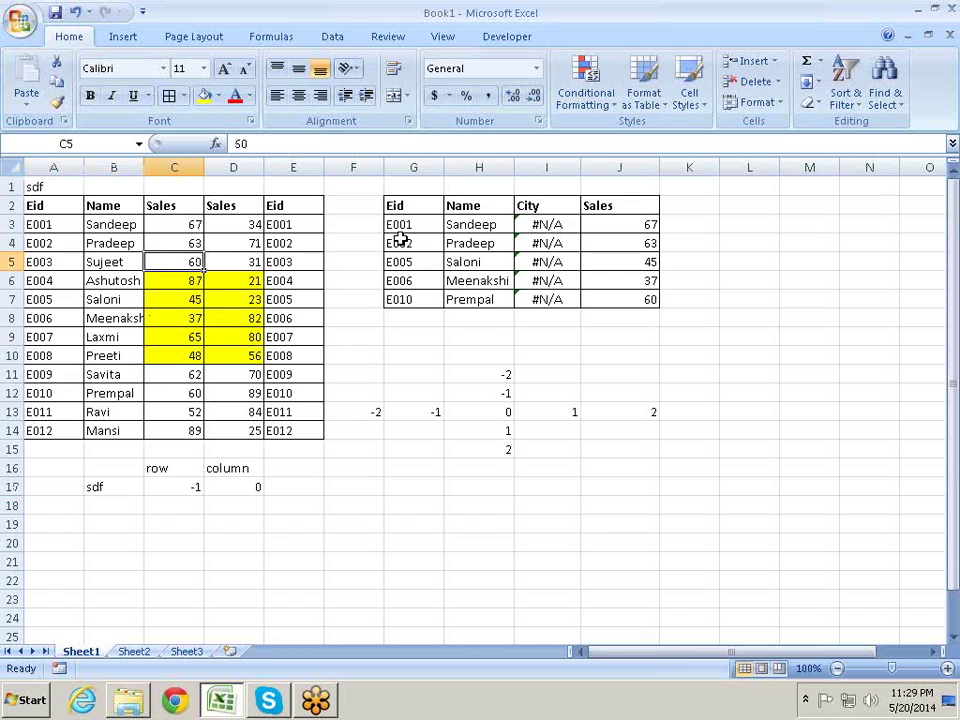
pyautogui.press('Down')
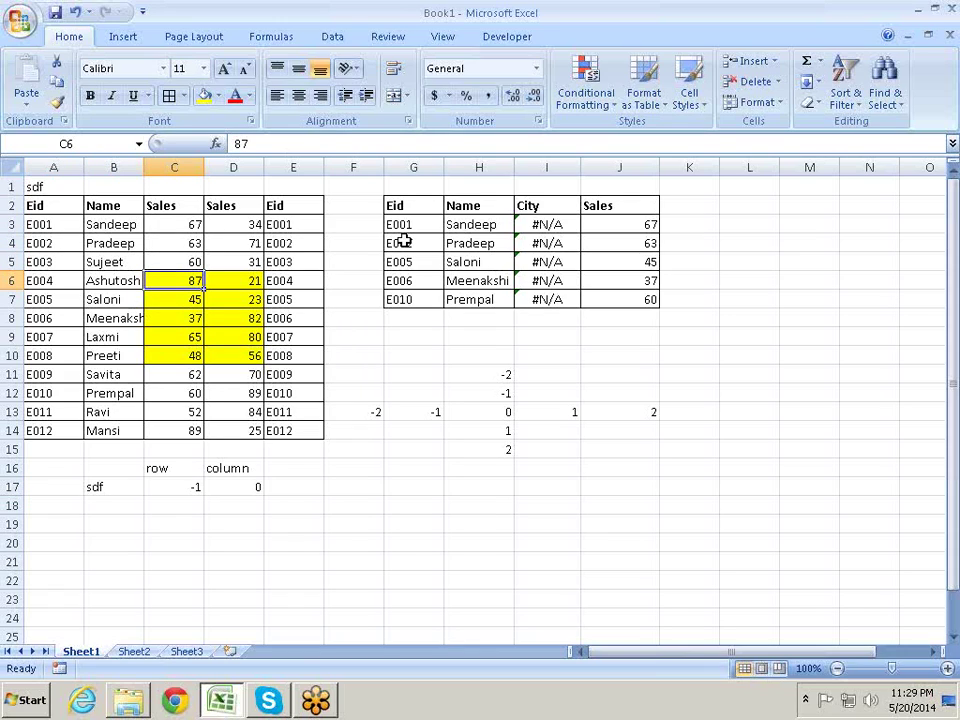
pyautogui.click(254, 487)
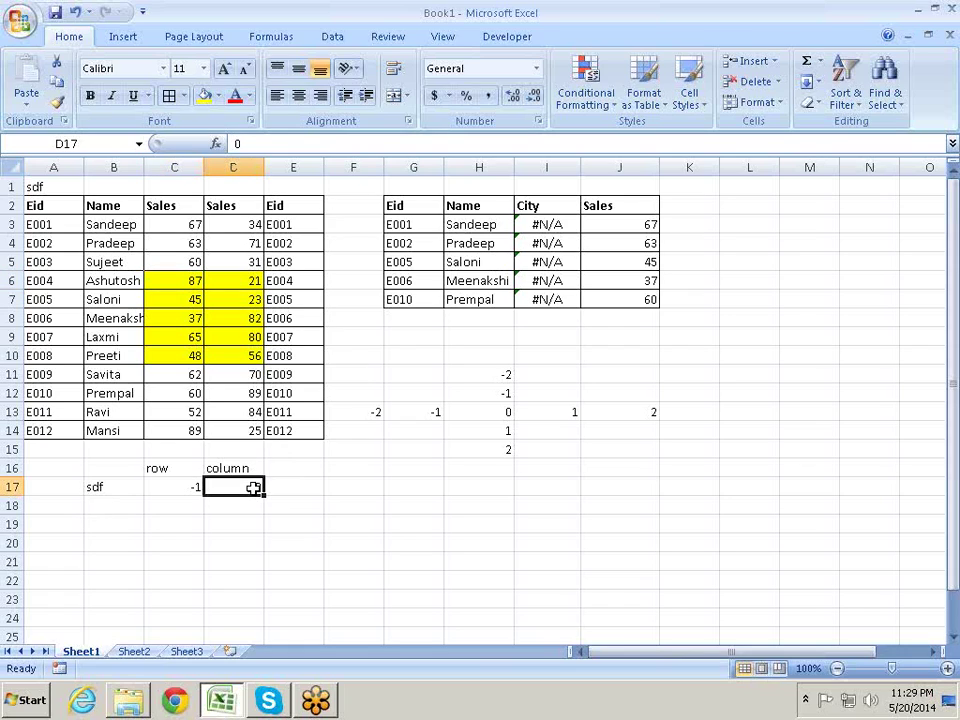
# - Set the row offset in C17 to 4 and select the yellow block C6:D10
pyautogui.press('Left')
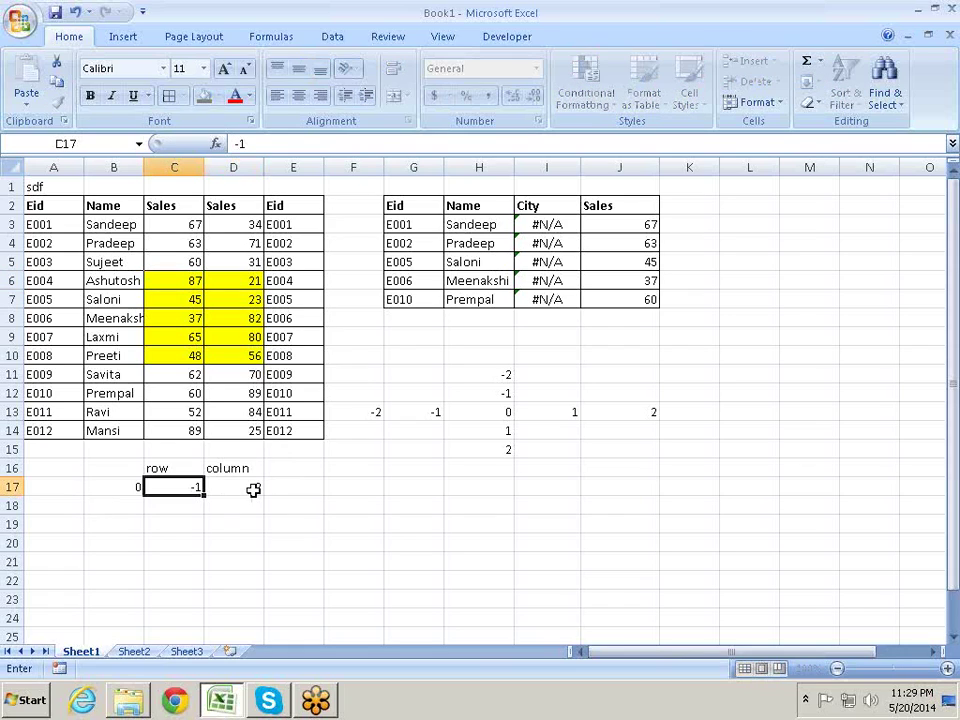
pyautogui.write('4')
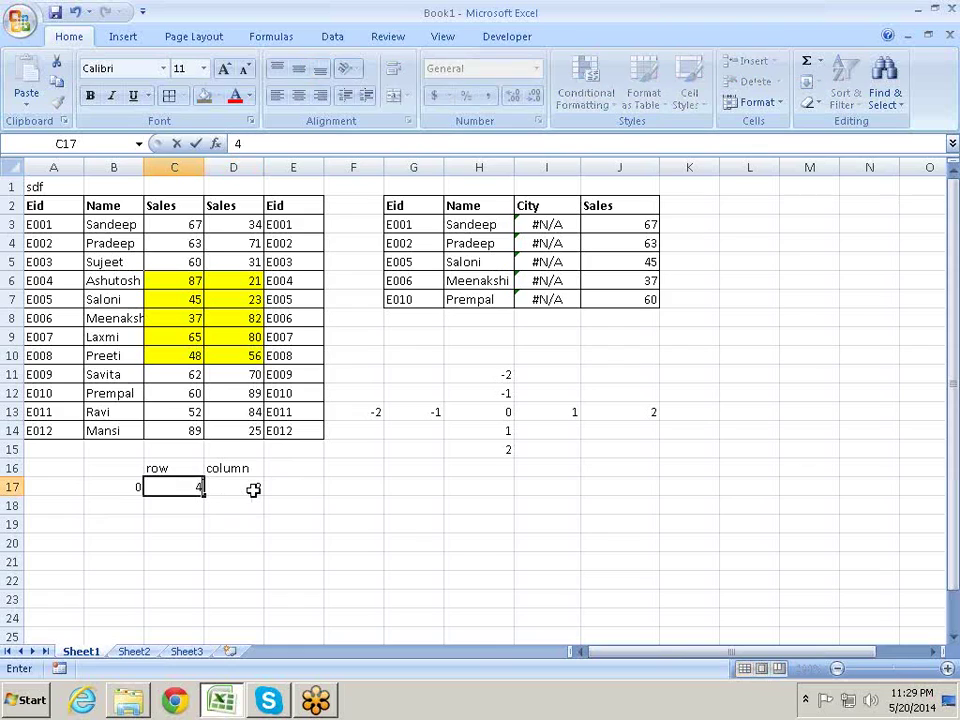
pyautogui.press('Return')
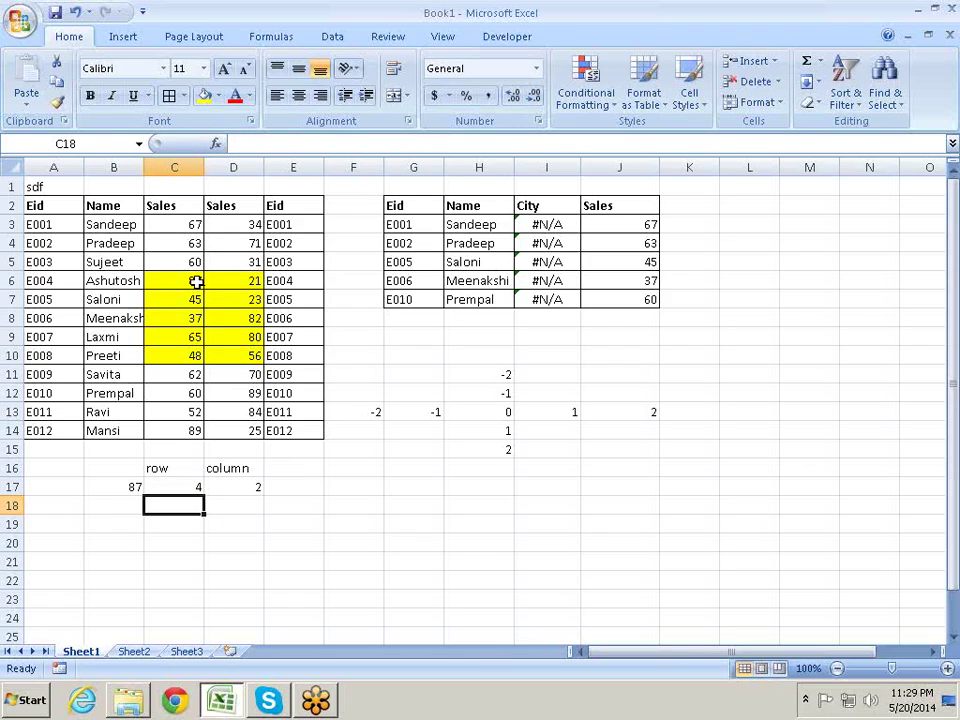
pyautogui.moveTo(199, 284)
pyautogui.mouseDown()
pyautogui.moveTo(248, 284)
pyautogui.moveTo(236, 355)
pyautogui.mouseUp()
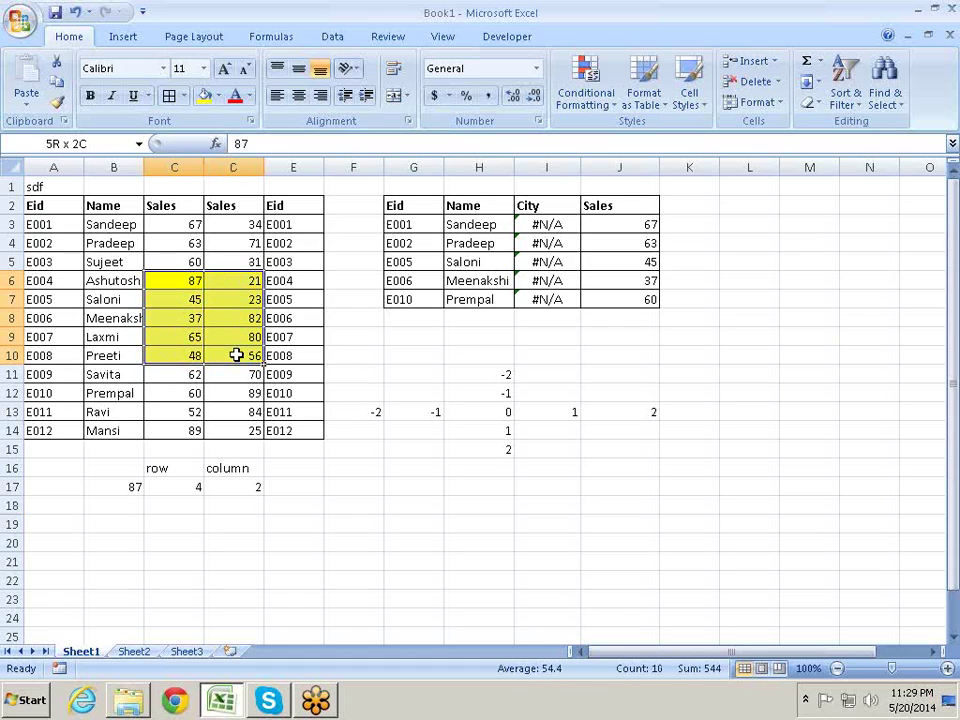
pyautogui.moveTo(236, 355); pyautogui.dragTo(238, 356)
# - Add height 5 and width 2 to B17's formula: =OFFSET(A2,C17,D17,5,2)
pyautogui.click(135, 483)
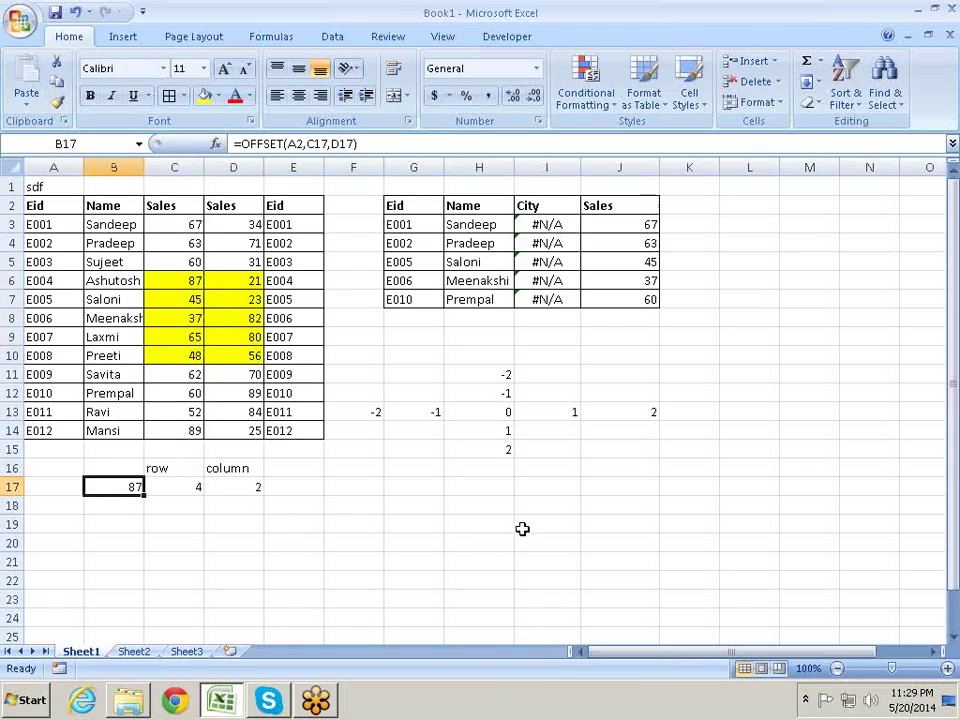
pyautogui.press('F2')
pyautogui.press('Left')
pyautogui.write(',')
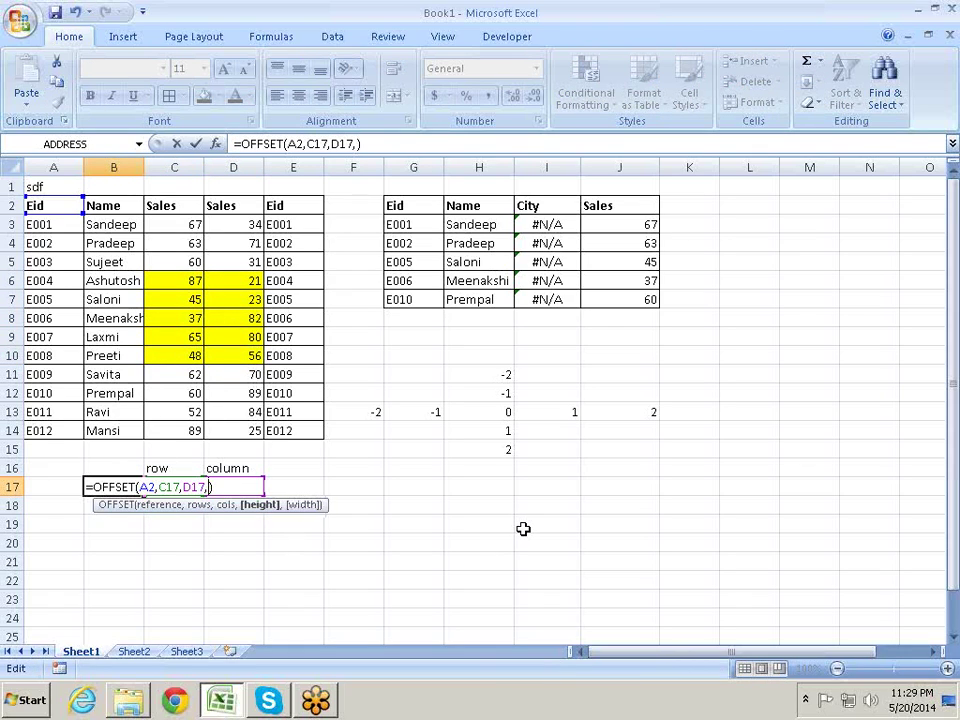
pyautogui.write('5')
pyautogui.write(',2')
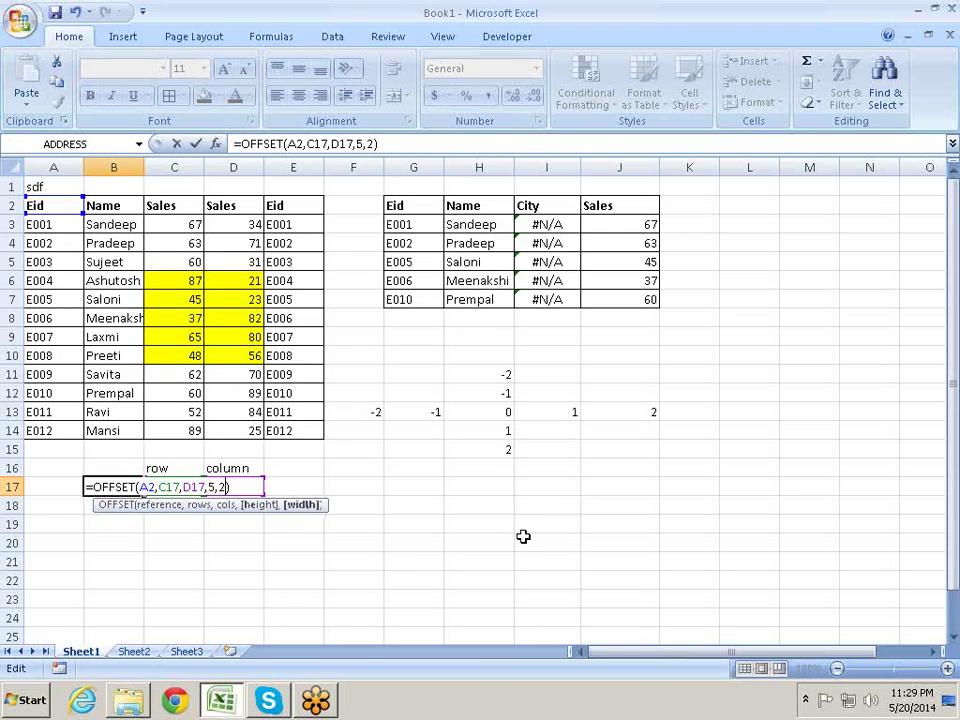
pyautogui.press('Return')
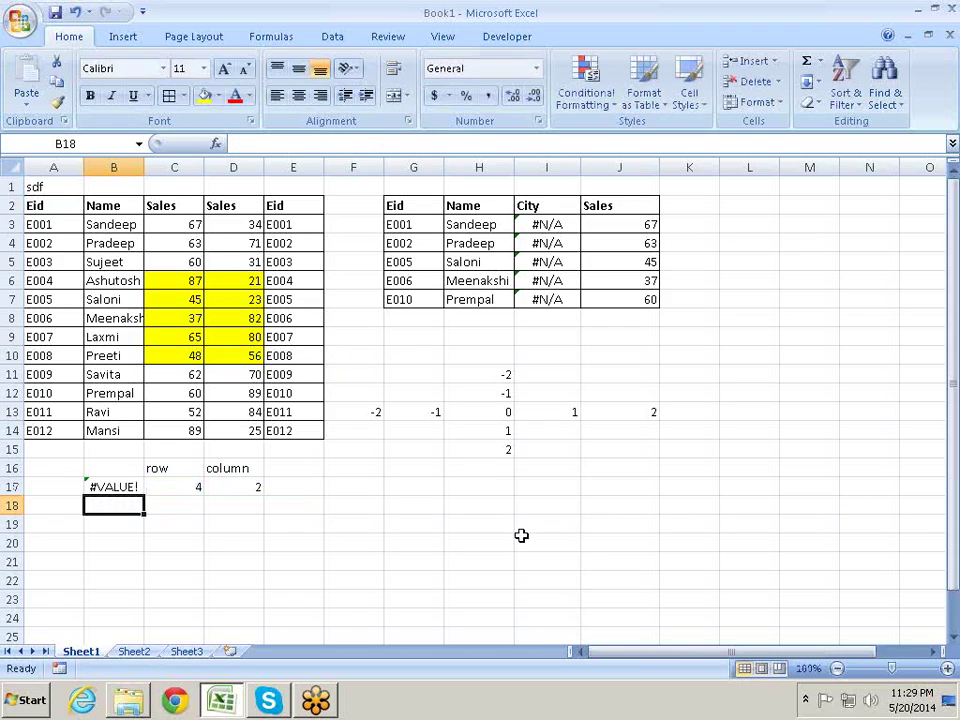
pyautogui.click(315, 468)
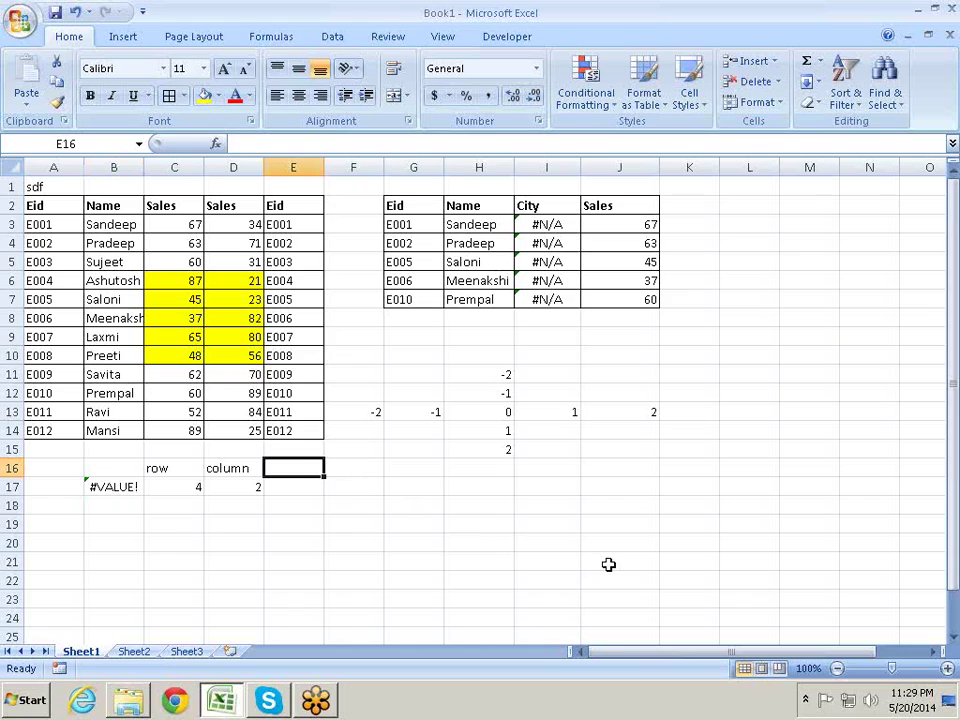
# - Enter =SUM(C6:D10) in E16 as a check total of 544
pyautogui.write('=sum(')
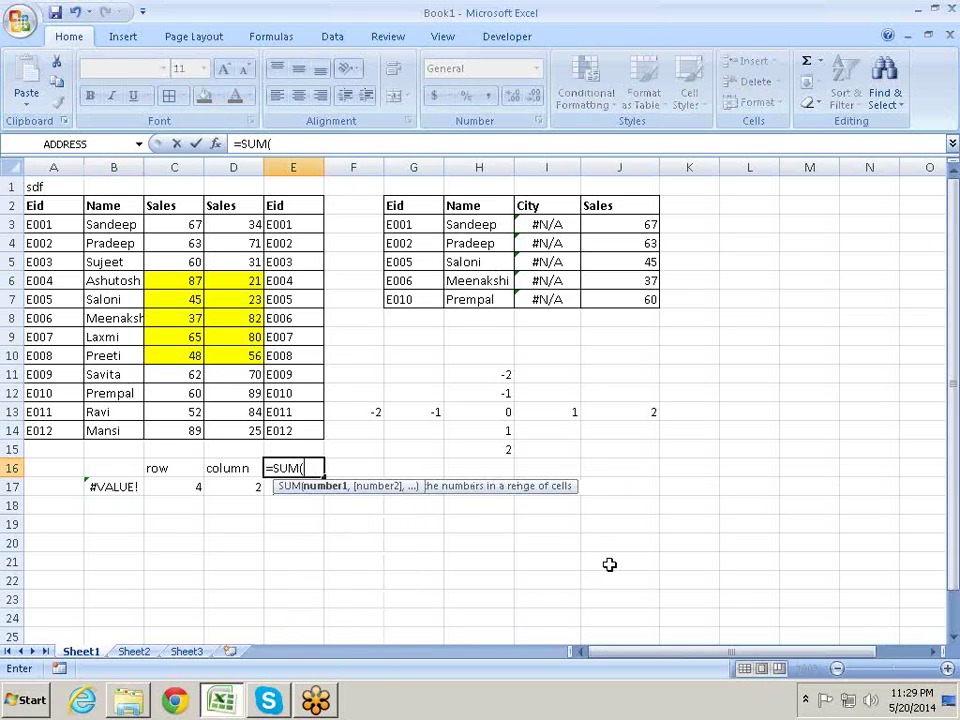
pyautogui.moveTo(195, 283); pyautogui.dragTo(251, 358)
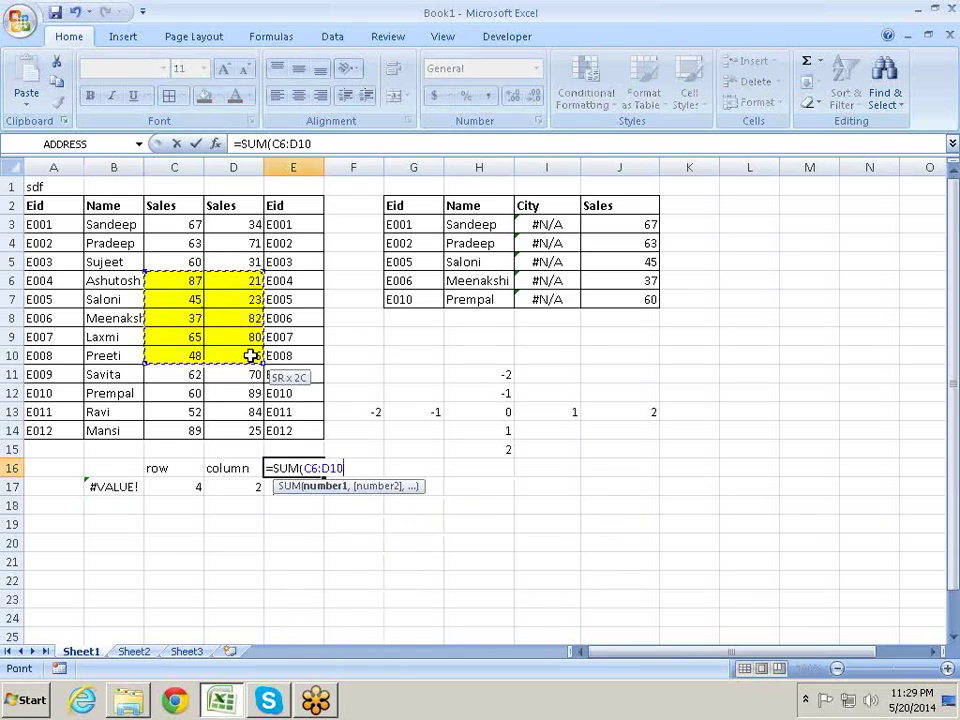
pyautogui.press('Return')
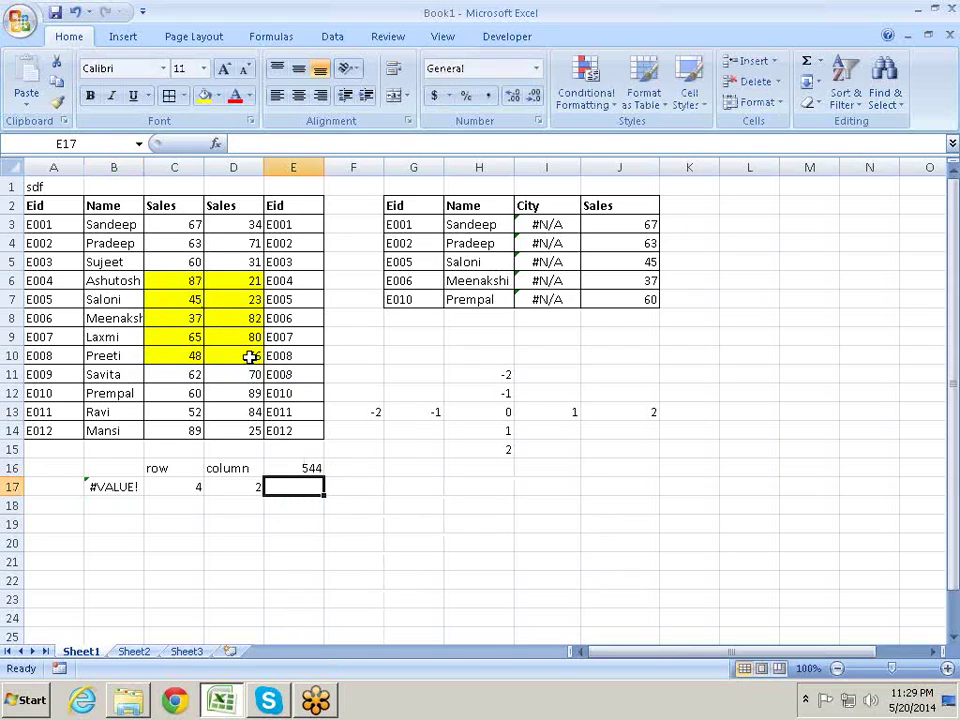
pyautogui.press('Up')
# - Try =SUM(B17) in B18, including as an array formula, then clear B18
pyautogui.press('Left')
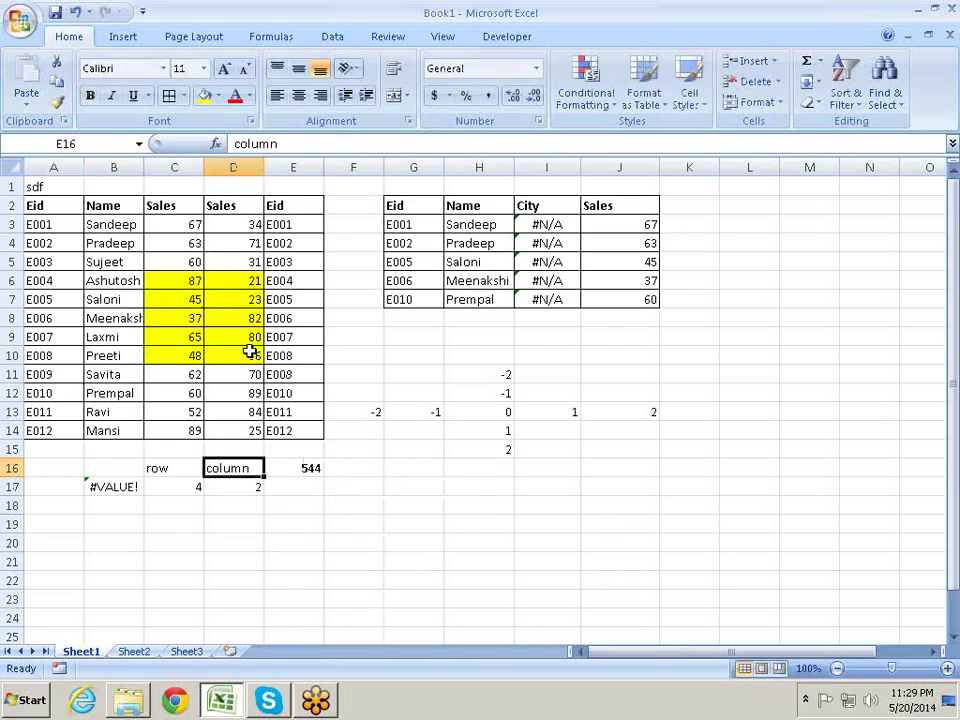
pyautogui.press('Left')
pyautogui.press('Left')
pyautogui.press('Down')
pyautogui.press('Down')
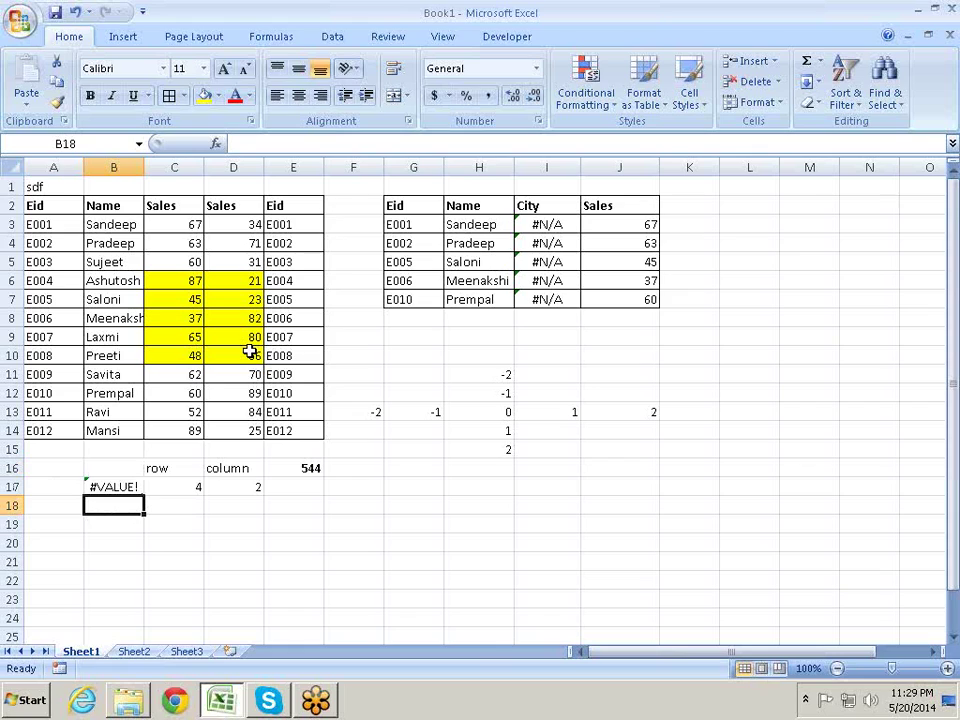
pyautogui.write('=sum')
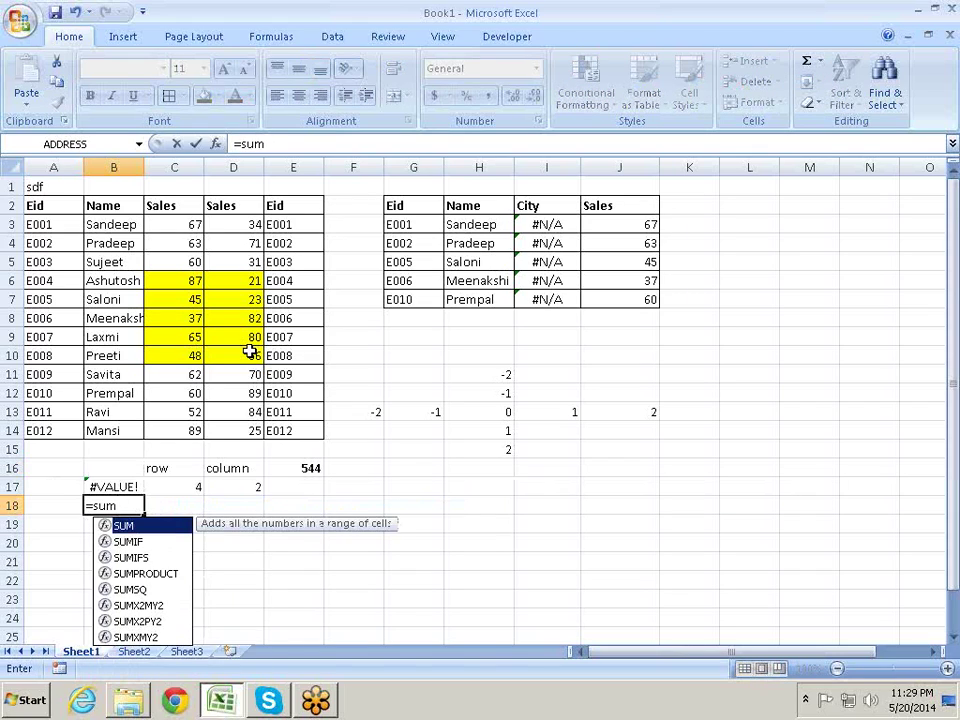
pyautogui.write('(')
pyautogui.press('Up')
pyautogui.press('Return')
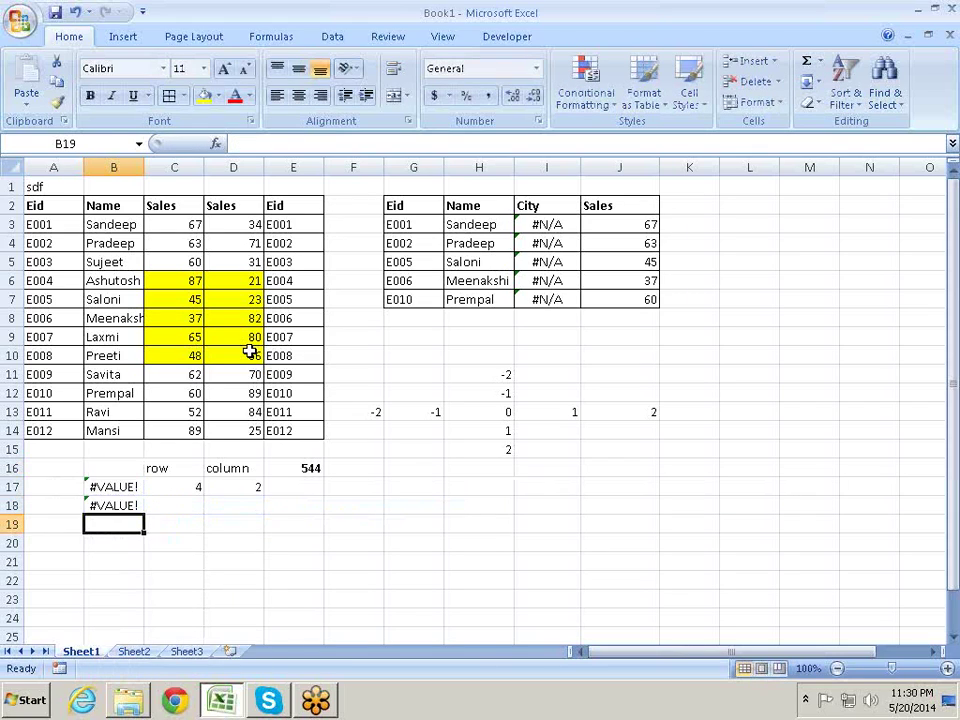
pyautogui.press('Up')
pyautogui.press('Up')
pyautogui.press('Down')
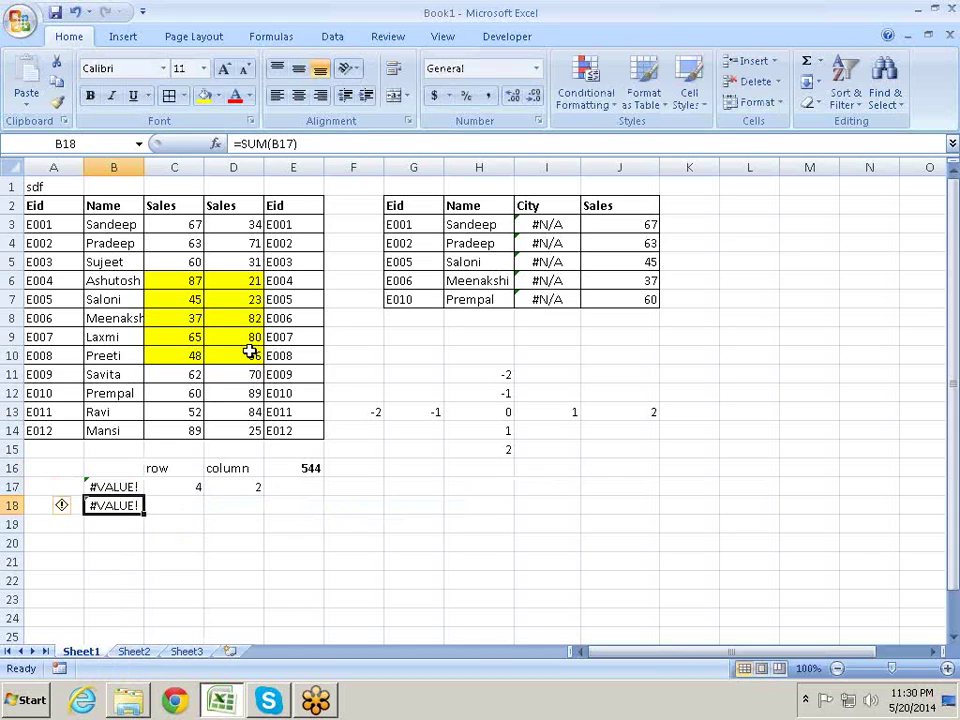
pyautogui.press('F2')
pyautogui.hotkey('ctrl', 'shift', 'Return')
pyautogui.press('Delete')
pyautogui.press('Up')
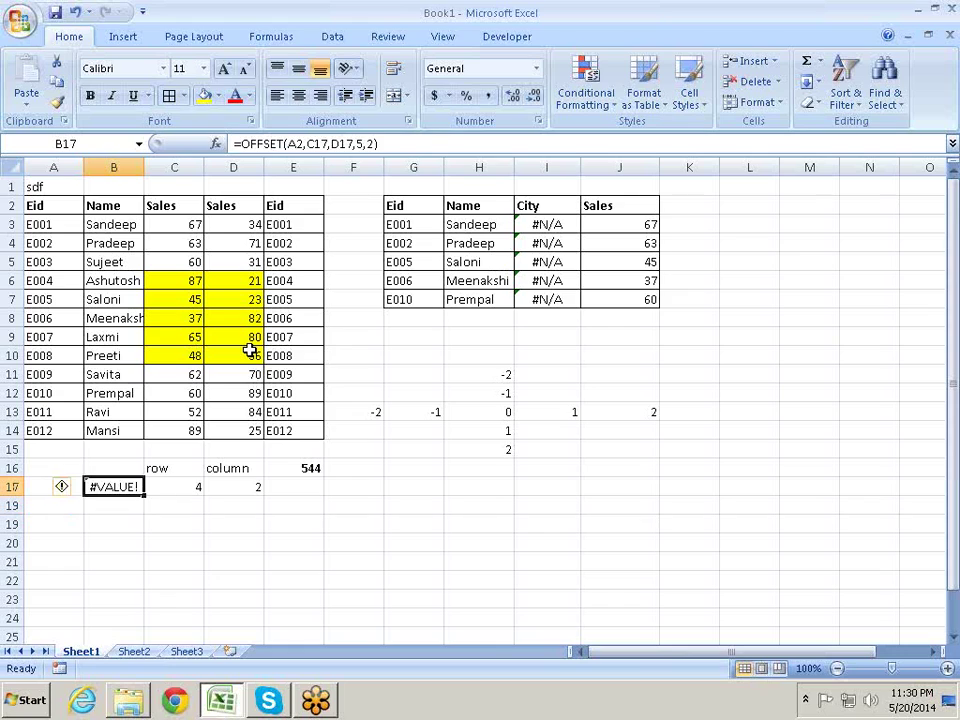
# - Wrap B17's formula as =SUM(OFFSET(A2,C17,D17,5,2)) so it returns 544
pyautogui.press('F2')
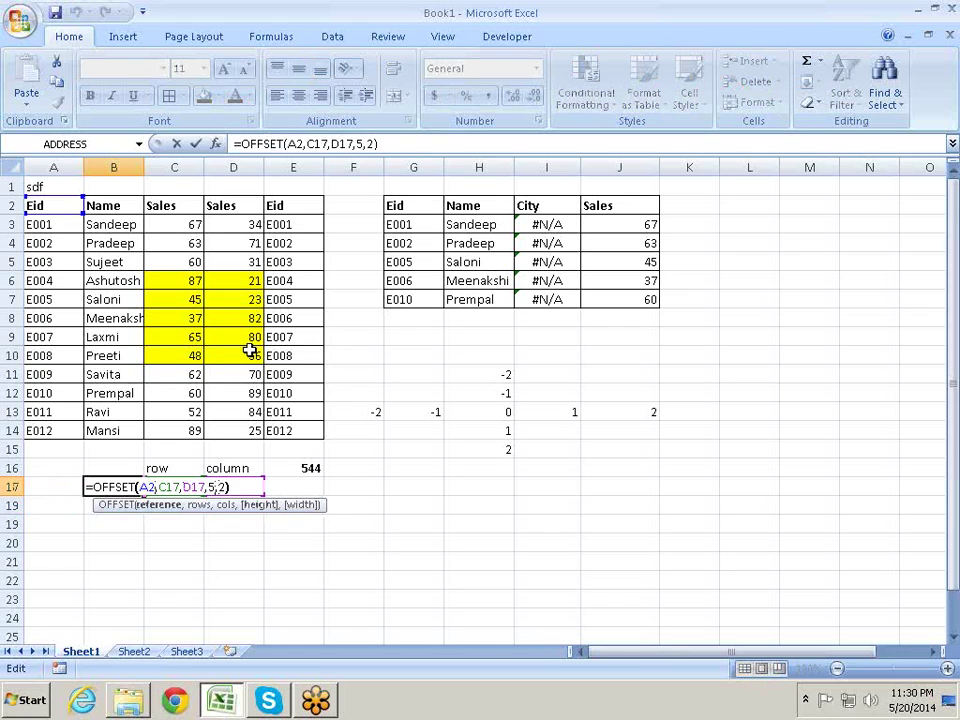
pyautogui.press('Home')
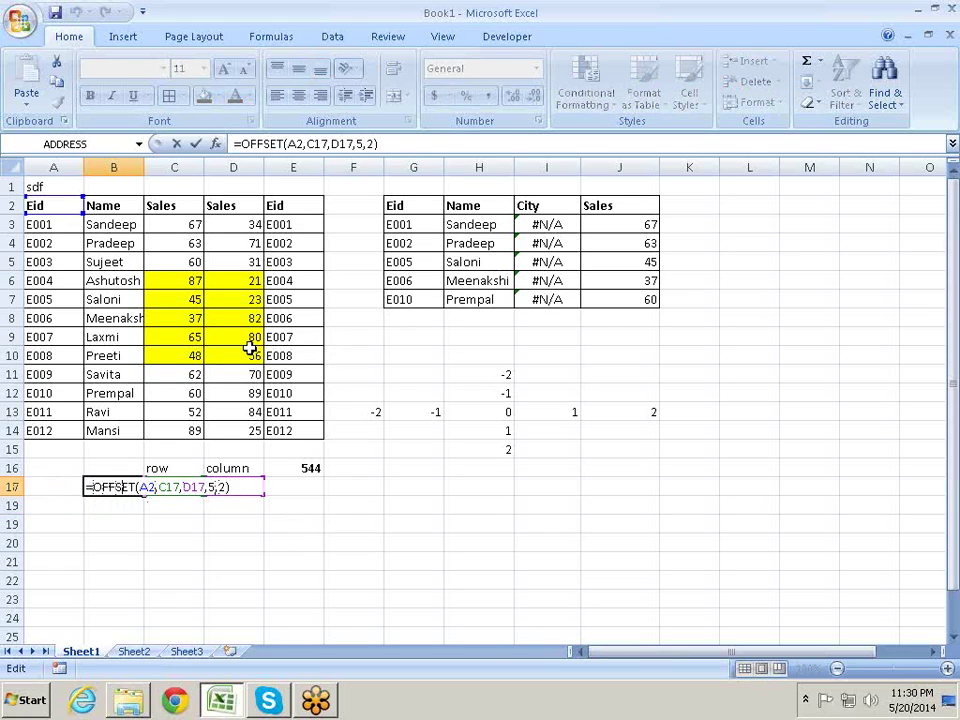
pyautogui.write('sum')
pyautogui.press('Tab')
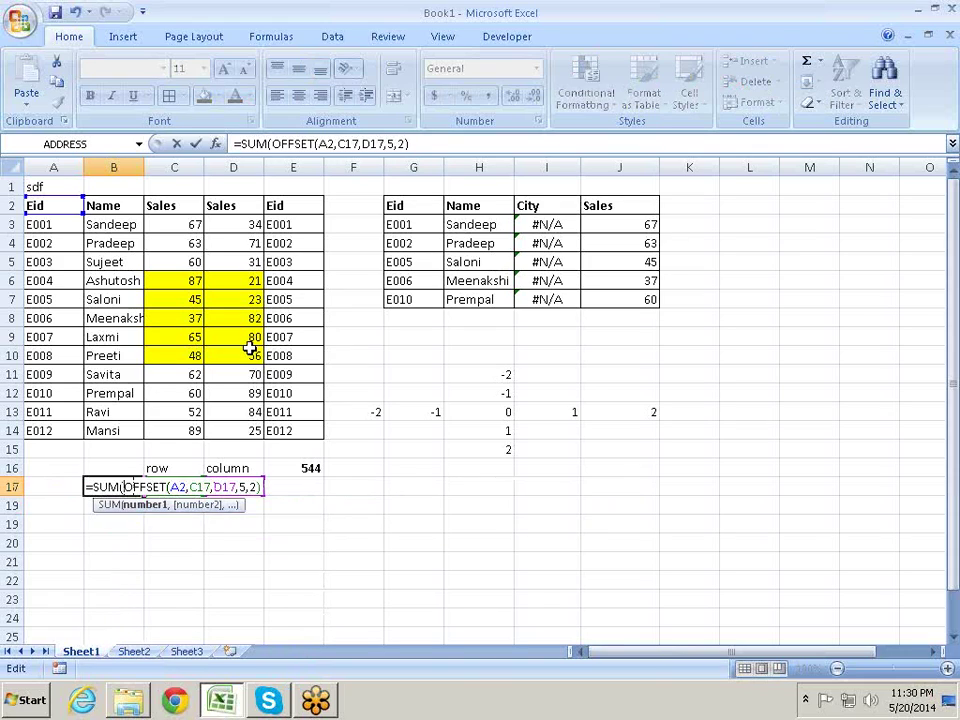
pyautogui.press('Right')
pyautogui.press('Right')
pyautogui.press('Right')
pyautogui.press('Right')
pyautogui.press('Right')
pyautogui.press('Right')
pyautogui.press('Right')
pyautogui.press('Right')
pyautogui.press('Right')
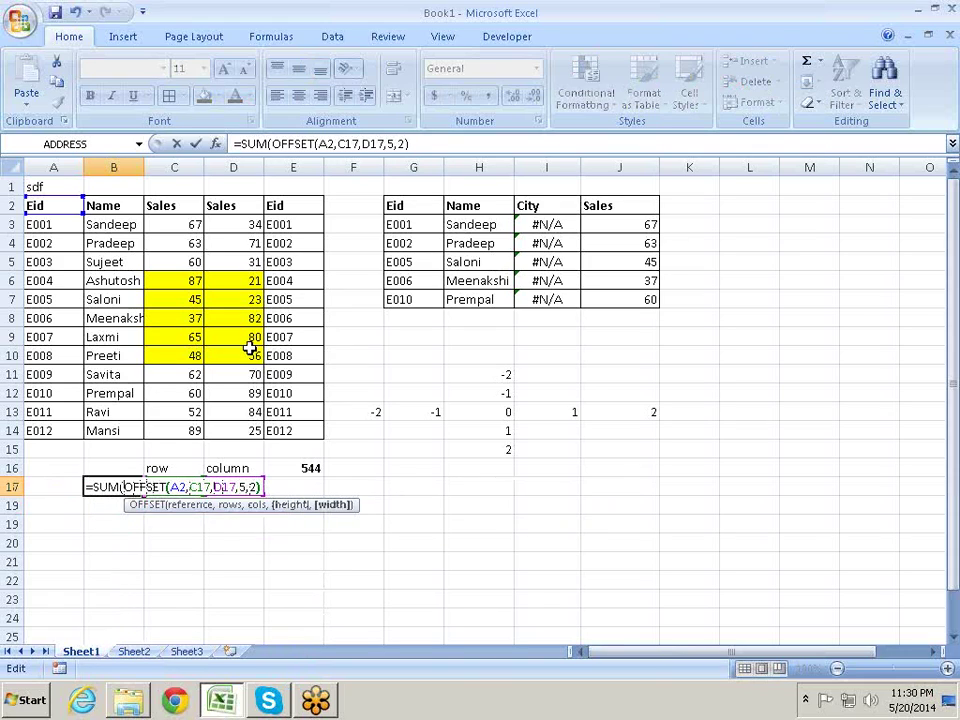
pyautogui.write(')')
pyautogui.press('Return')
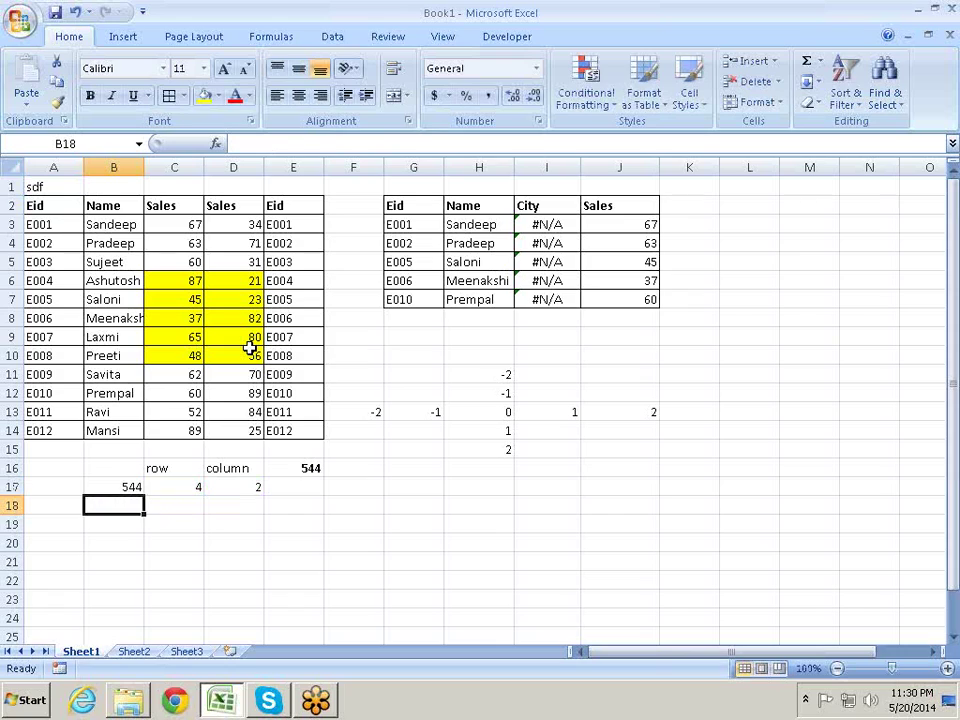
# - Make the 544 result in B17 bold and review its formula
pyautogui.press('Up')
pyautogui.hotkey('ctrl', 'b')
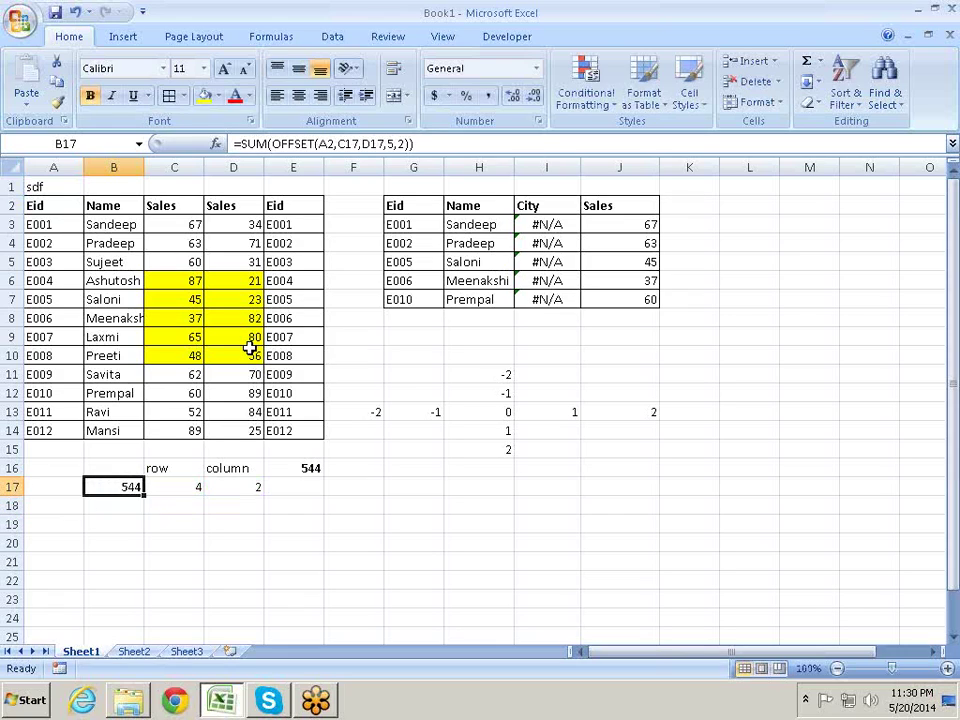
pyautogui.press('F2')
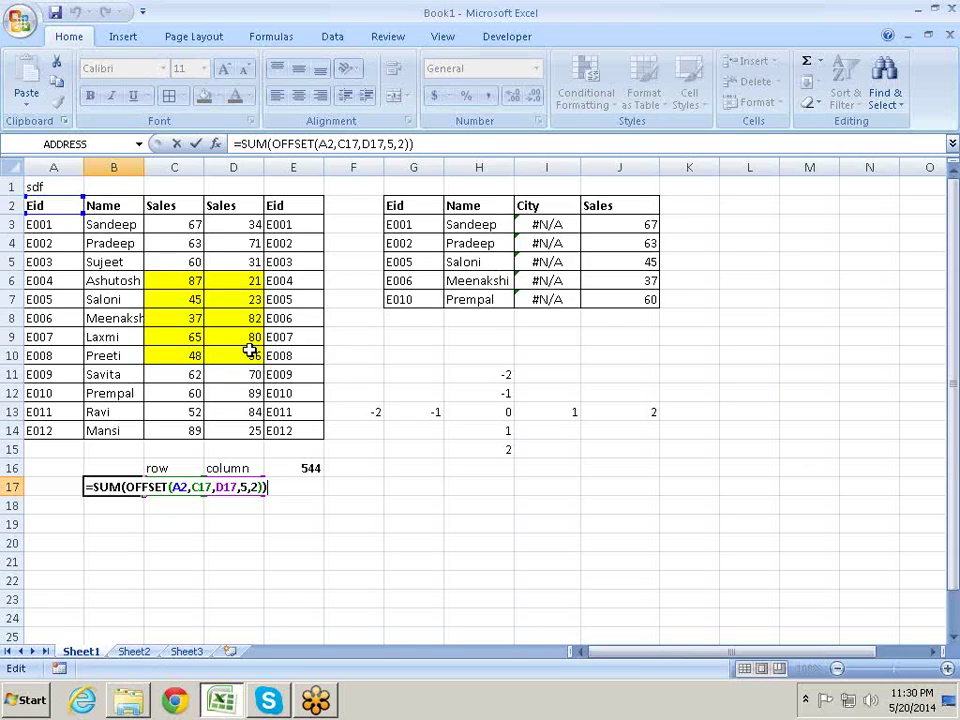
pyautogui.press('Return')
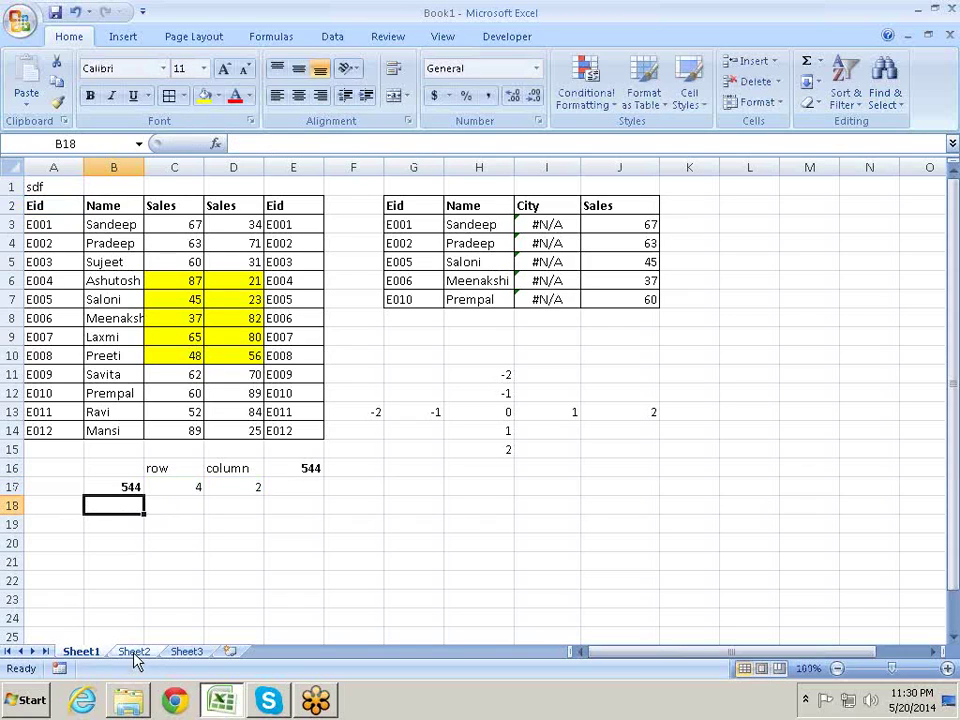
pyautogui.click(133, 484)
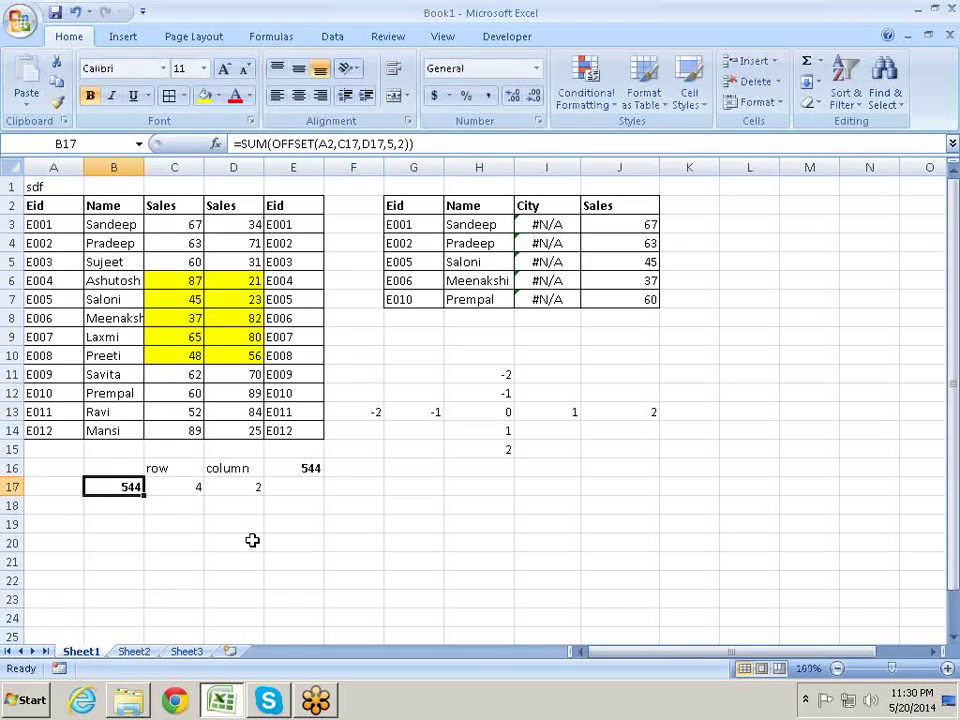
# - Evaluate B17's formula step by step, from offsets to C6:D10 to 544, then close the window
pyautogui.click(250, 38)
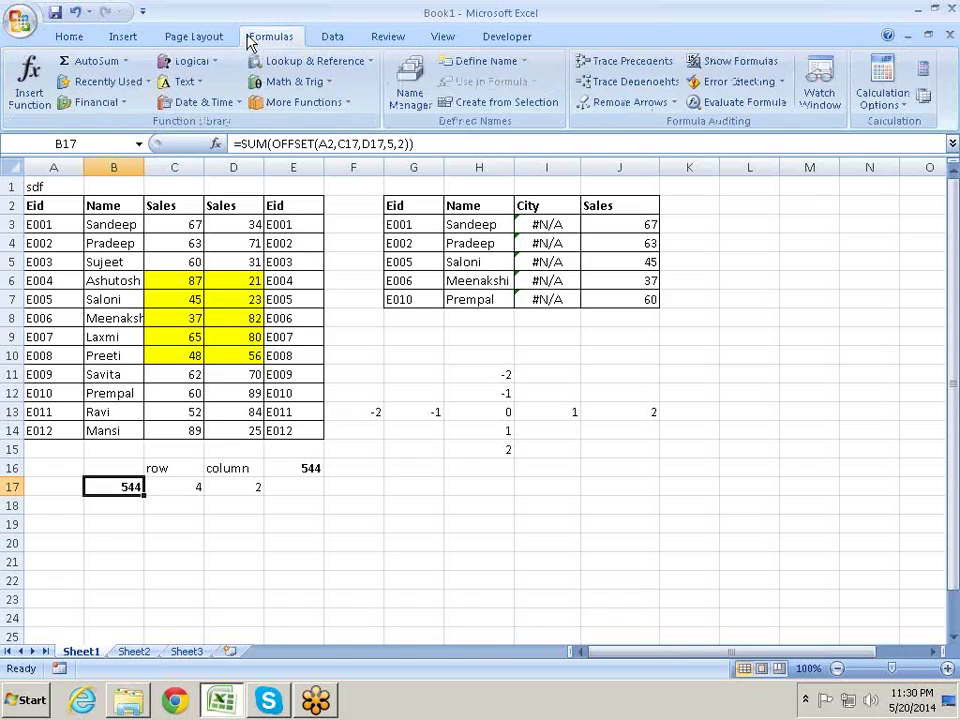
pyautogui.click(710, 110)
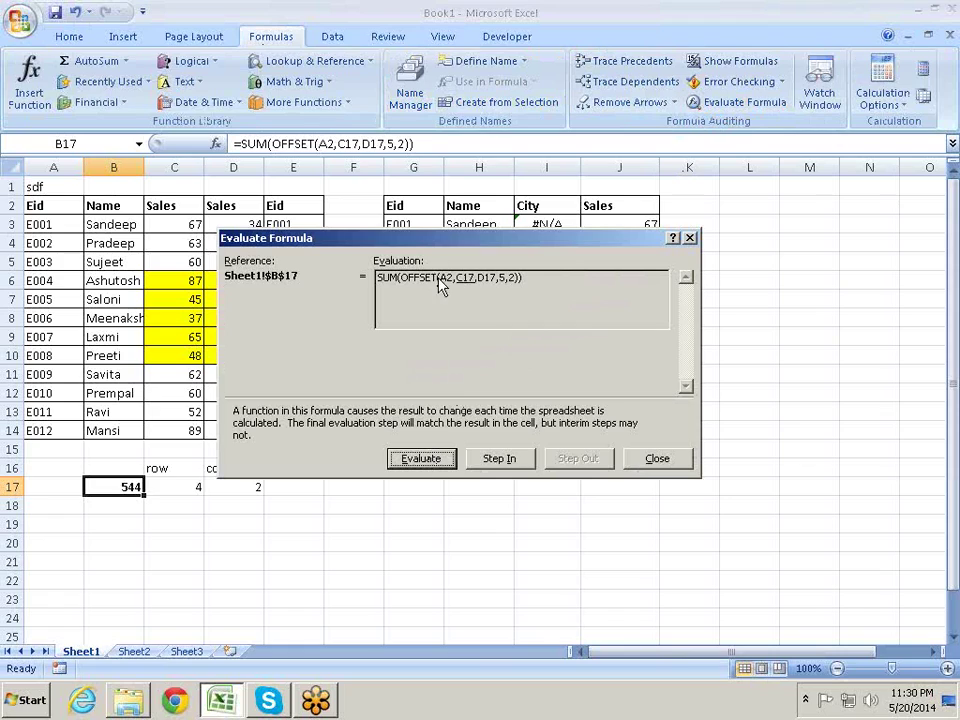
pyautogui.click(439, 460)
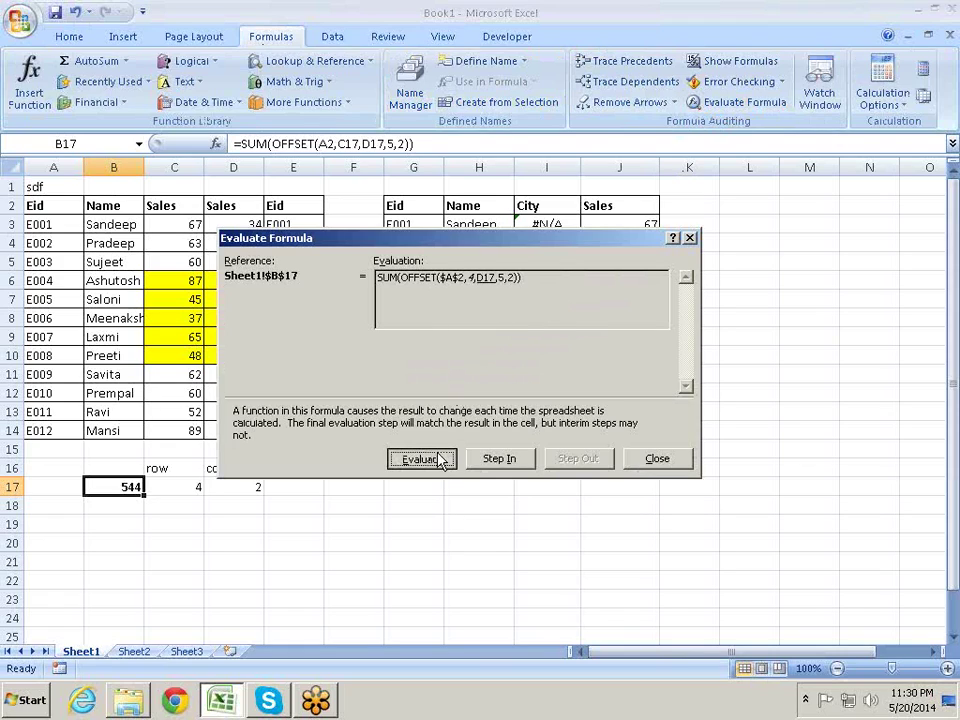
pyautogui.click(440, 462)
pyautogui.click(443, 465)
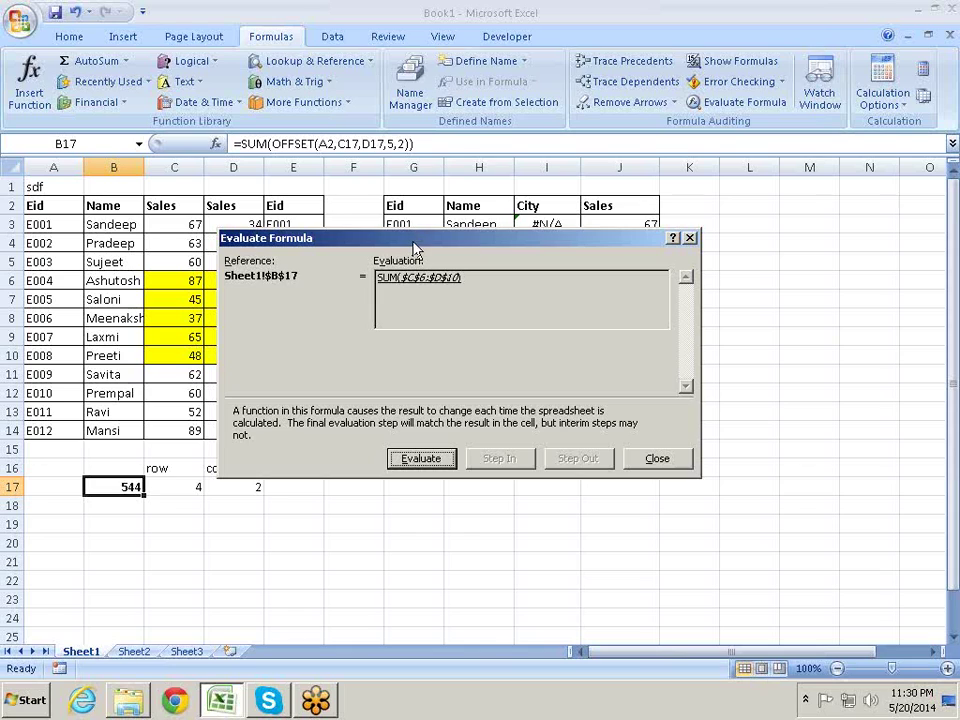
pyautogui.moveTo(415, 246); pyautogui.dragTo(592, 260)
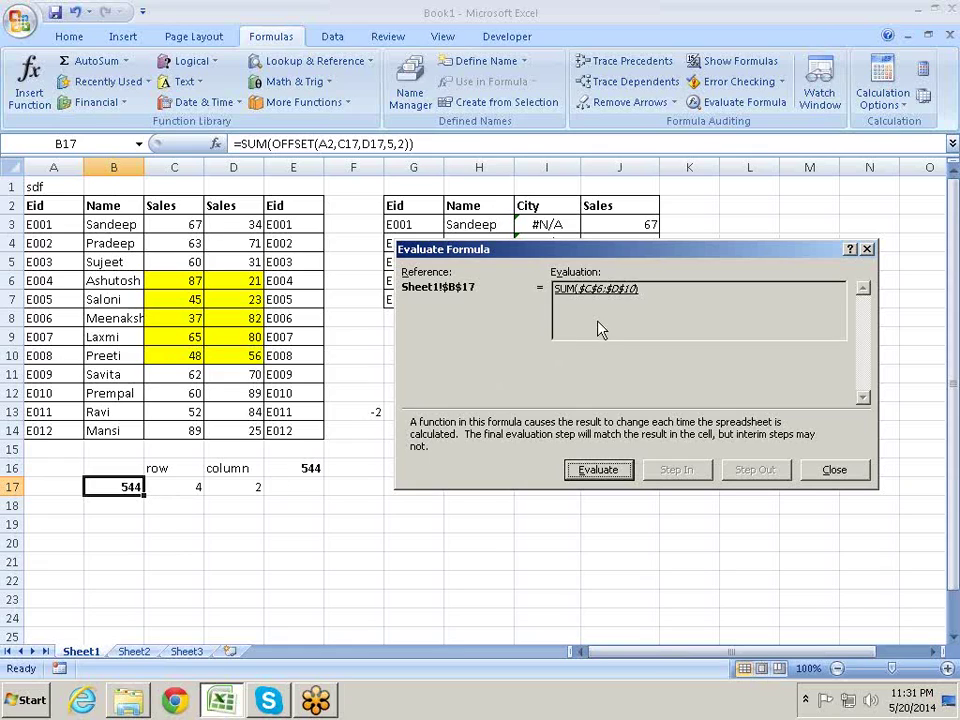
pyautogui.click(599, 470)
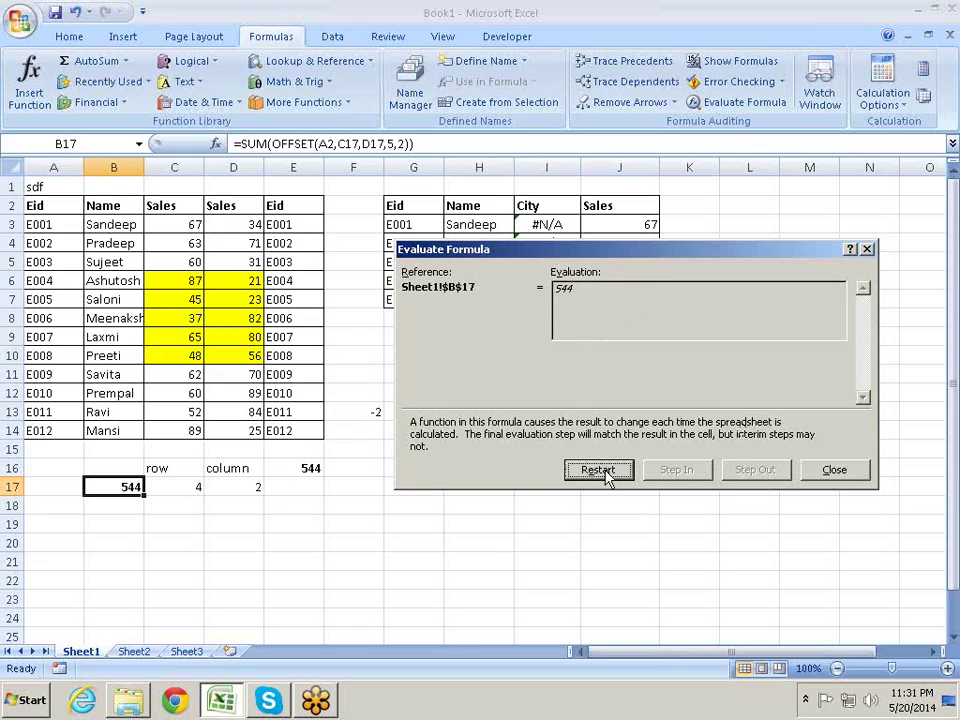
pyautogui.click(865, 249)
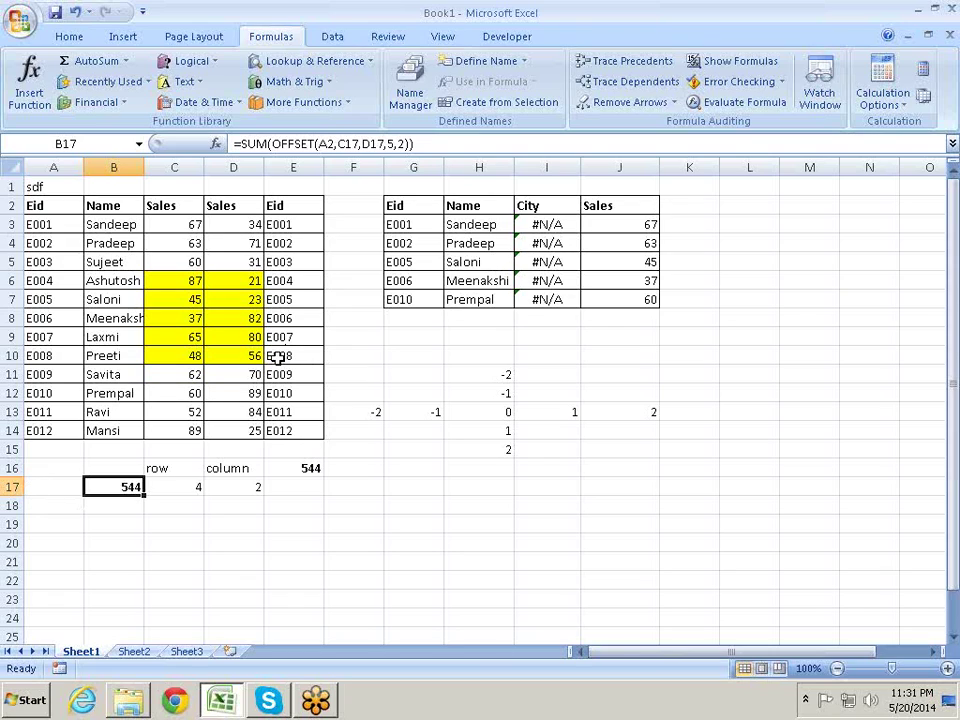
# - Count rows down from A2 and columns across row 4 to show the offsets
pyautogui.click(62, 208)
pyautogui.click(65, 224)
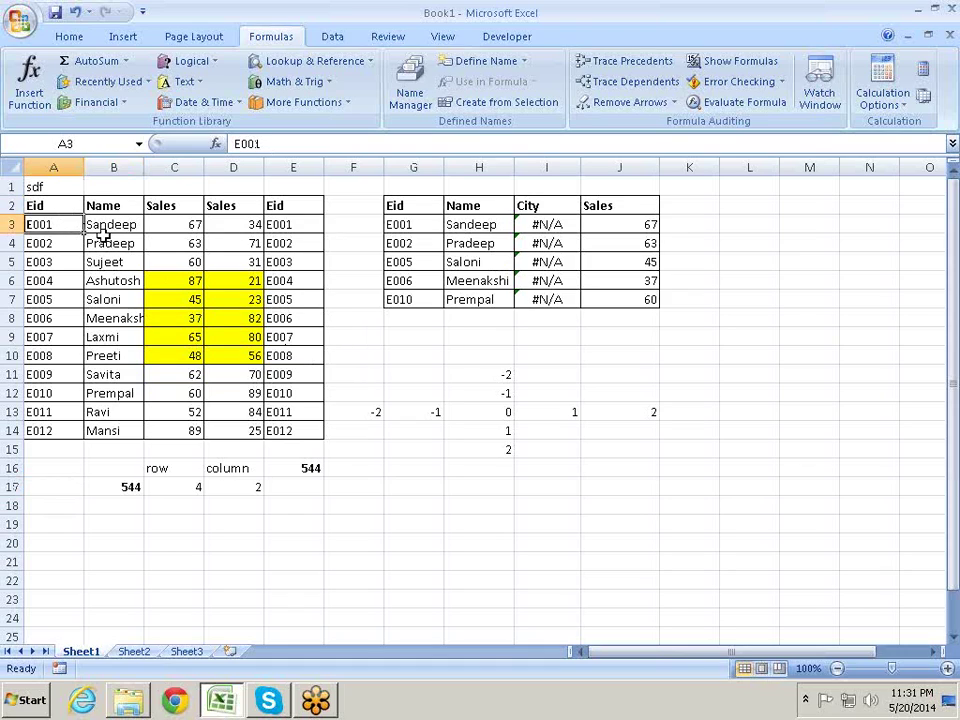
pyautogui.click(76, 243)
pyautogui.click(115, 243)
pyautogui.click(158, 237)
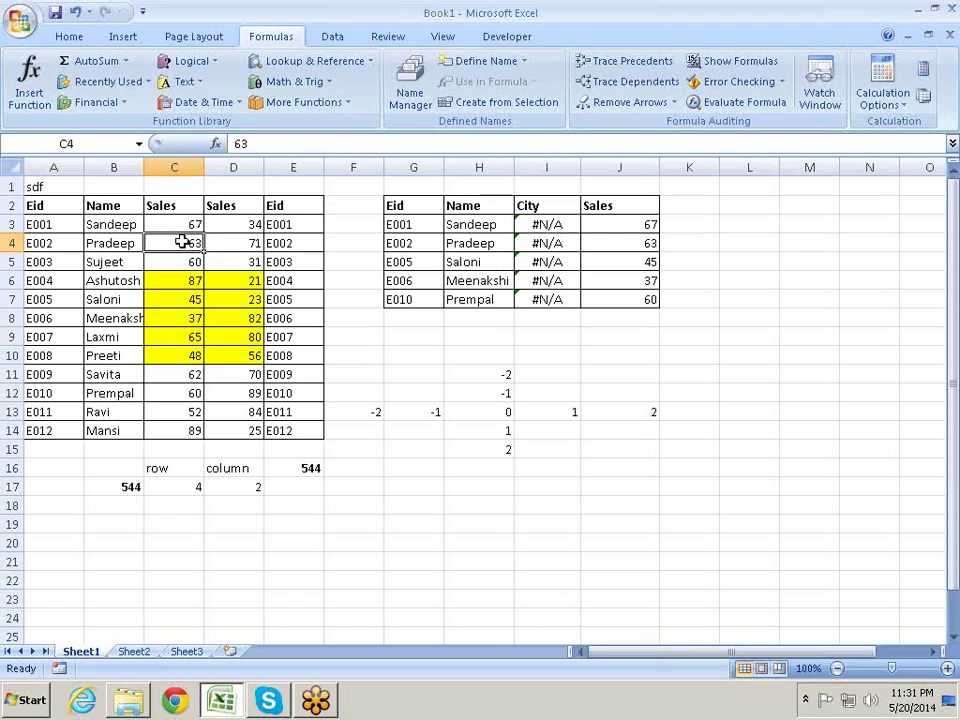
pyautogui.click(232, 242)
pyautogui.click(268, 241)
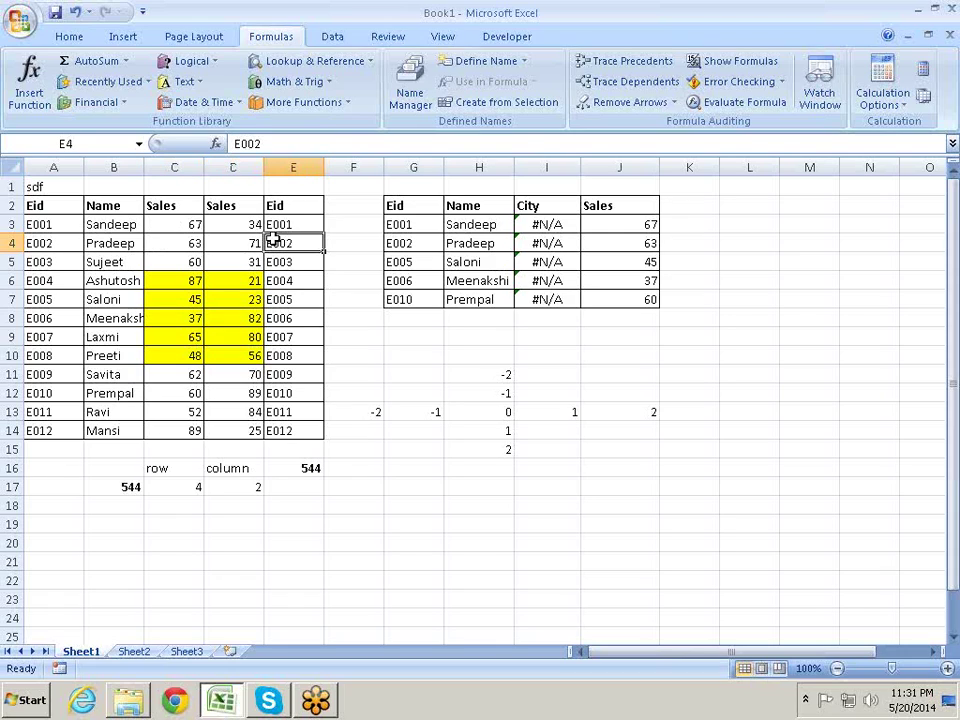
# - Point out D10 and C6, then select C6:D10 to show its 544 sum
pyautogui.click(251, 357)
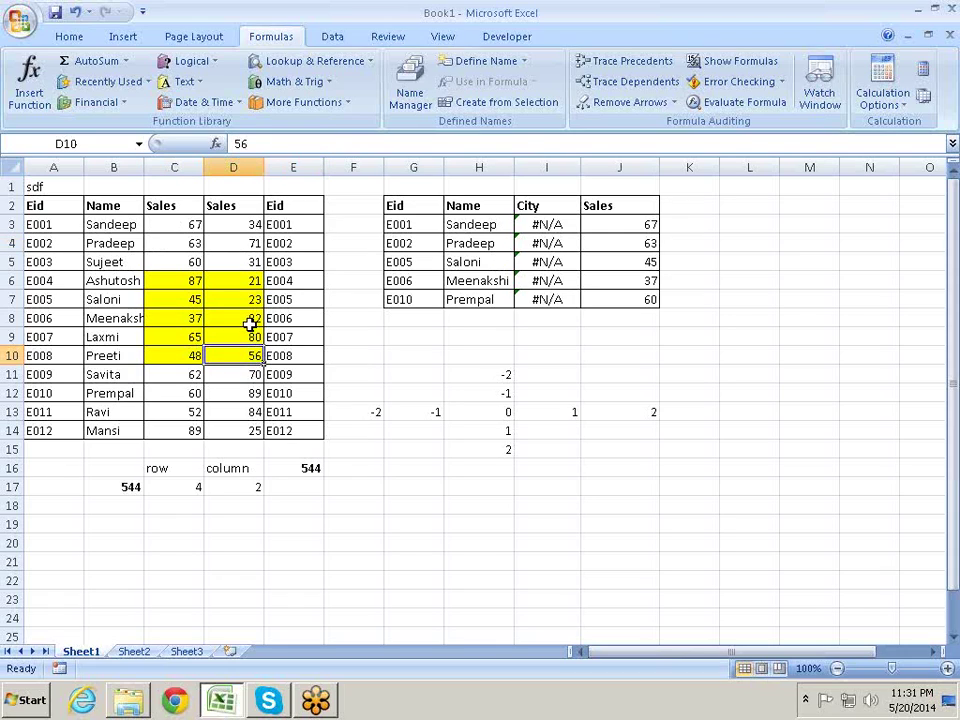
pyautogui.click(195, 242)
pyautogui.click(195, 278)
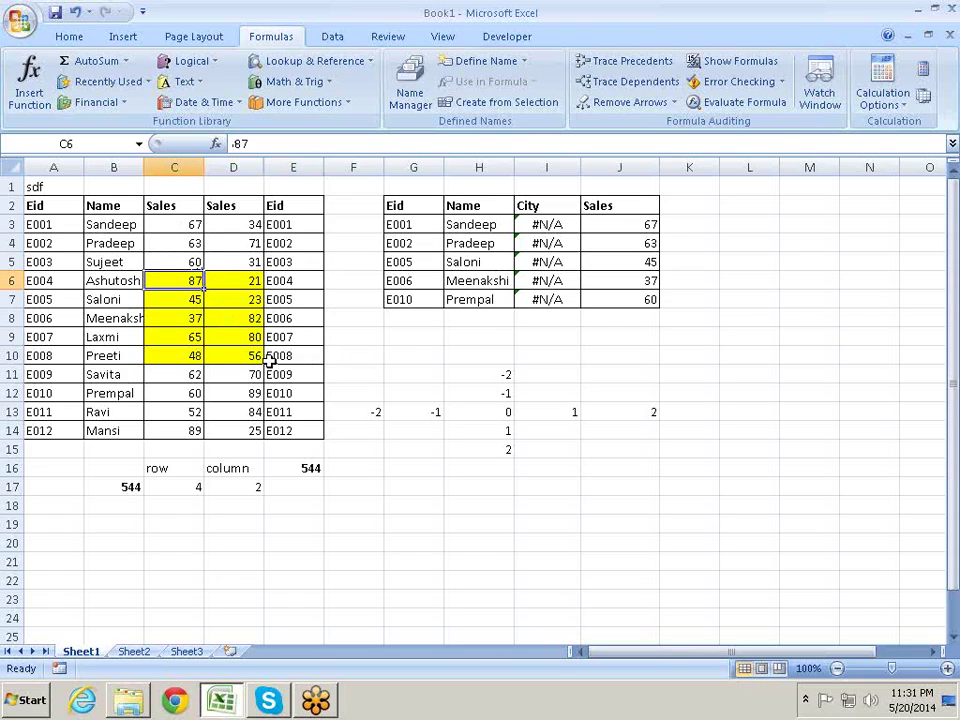
pyautogui.click(258, 356)
pyautogui.moveTo(258, 355); pyautogui.dragTo(182, 276)
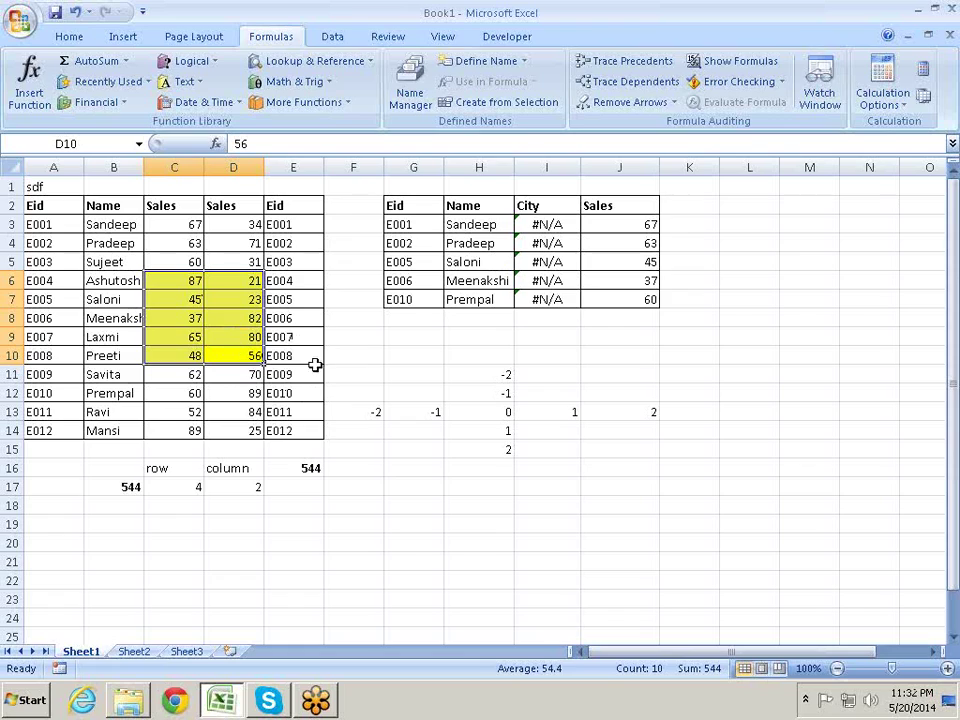
pyautogui.click(131, 485)
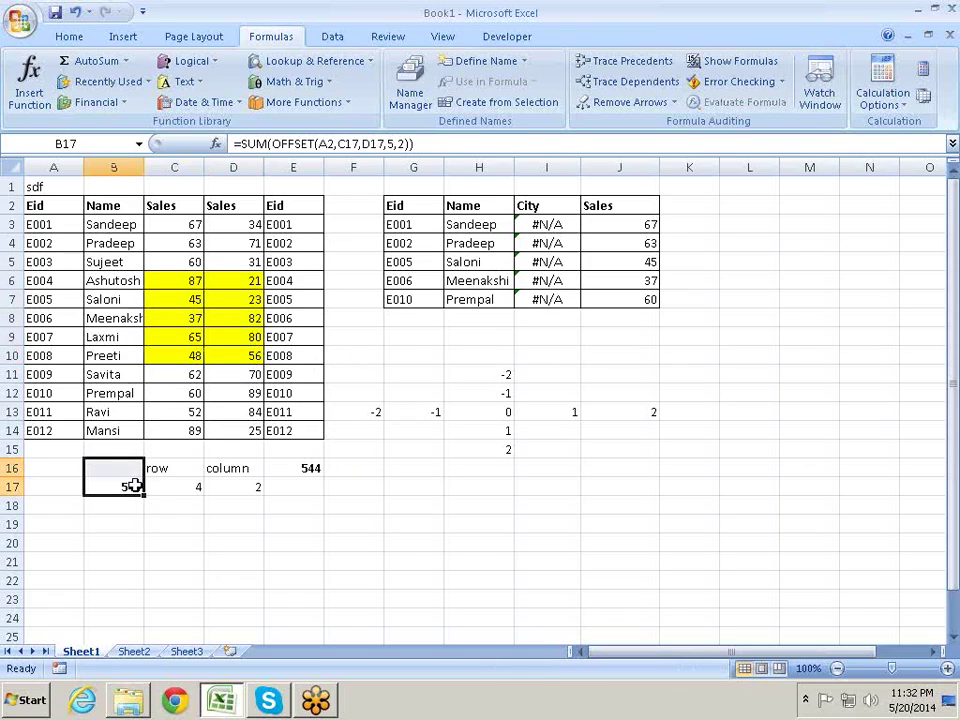
pyautogui.doubleClick(131, 485)
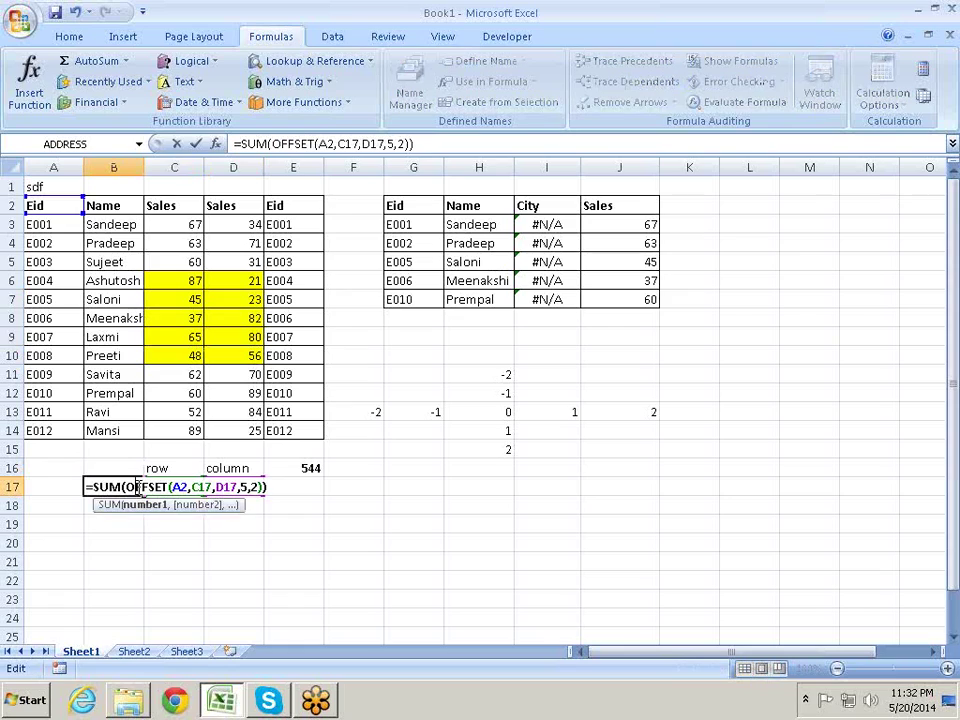
pyautogui.click(198, 486)
pyautogui.click(226, 486)
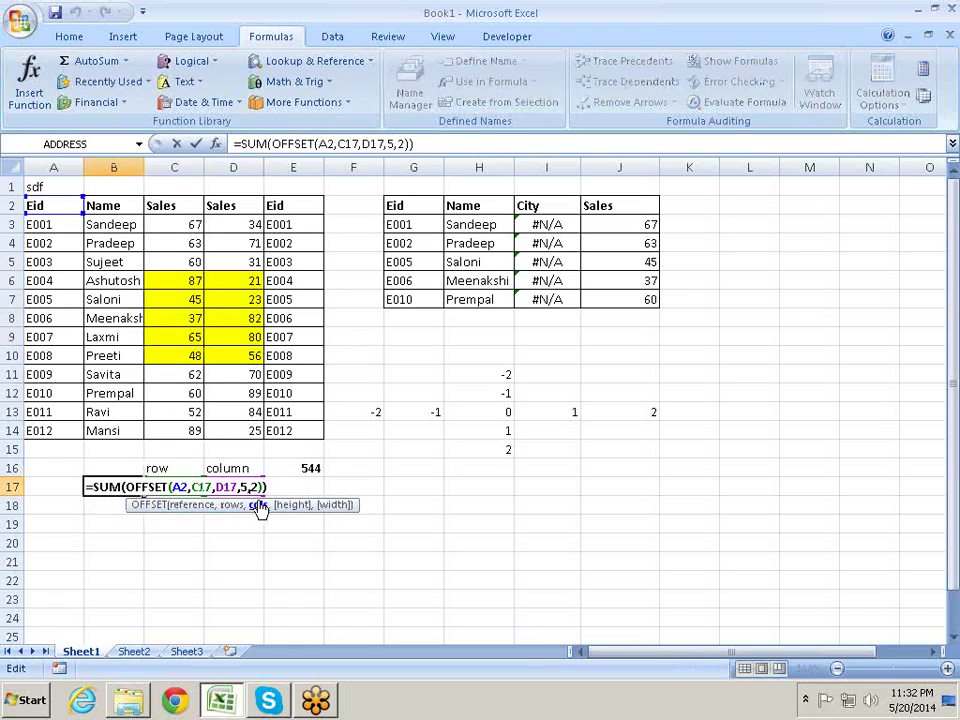
pyautogui.click(205, 505)
pyautogui.click(232, 505)
pyautogui.click(259, 506)
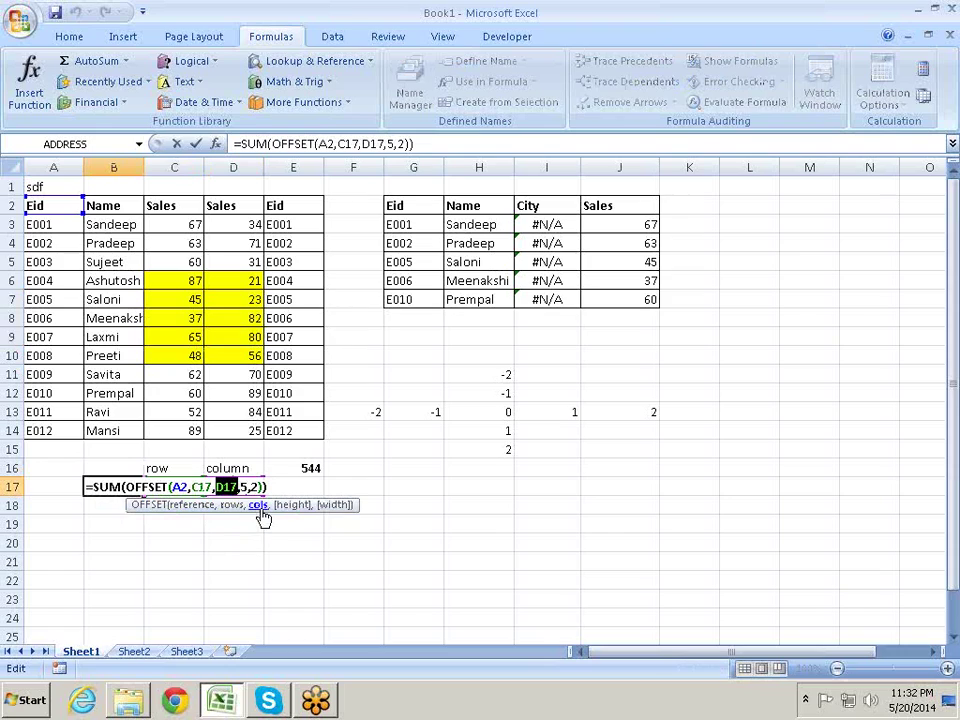
pyautogui.click(293, 505)
pyautogui.click(334, 505)
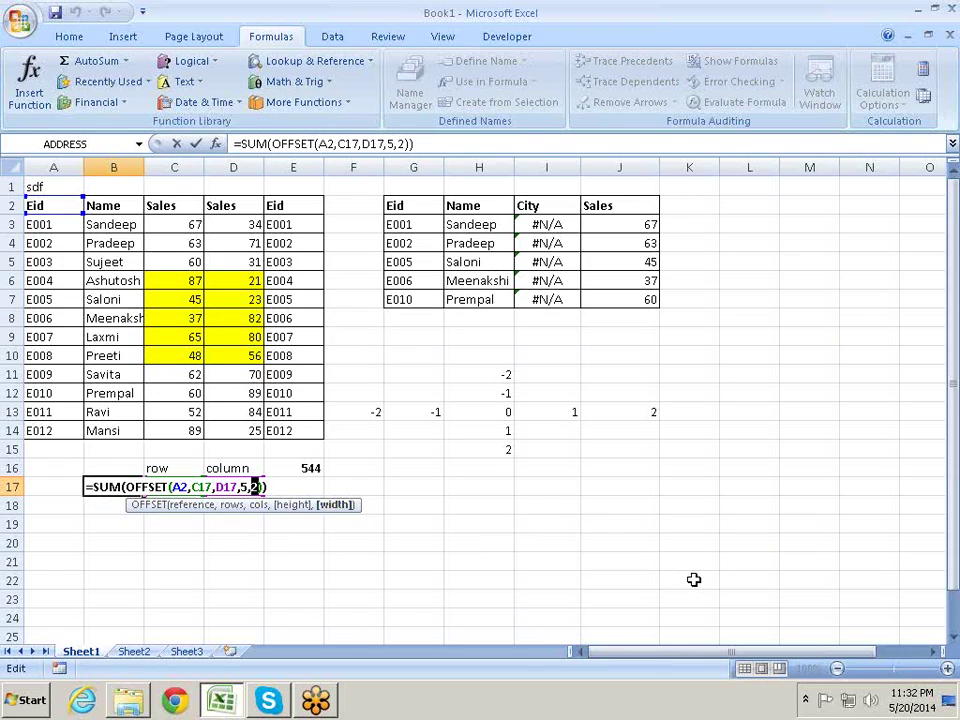
pyautogui.press('Return')
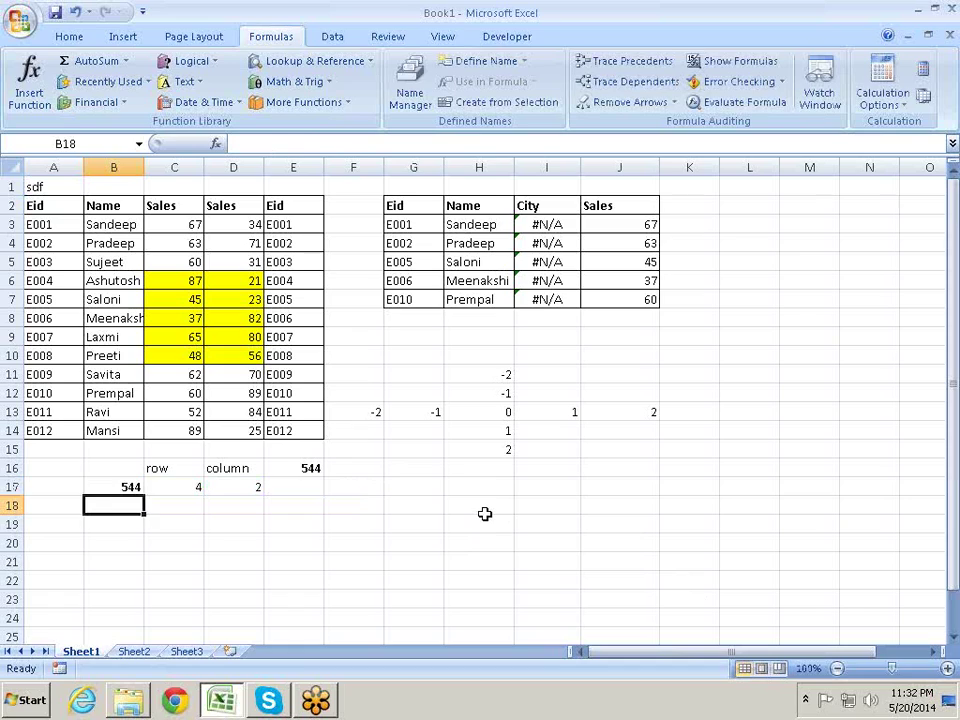
pyautogui.press('Up')
pyautogui.press('F2')
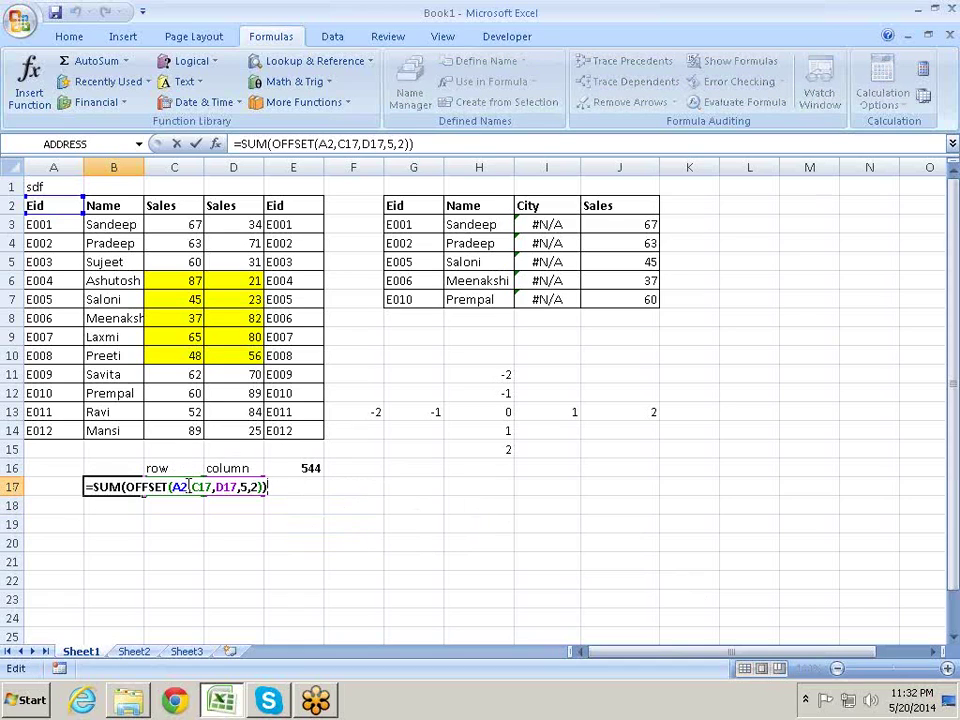
pyautogui.click(189, 487)
pyautogui.click(199, 505)
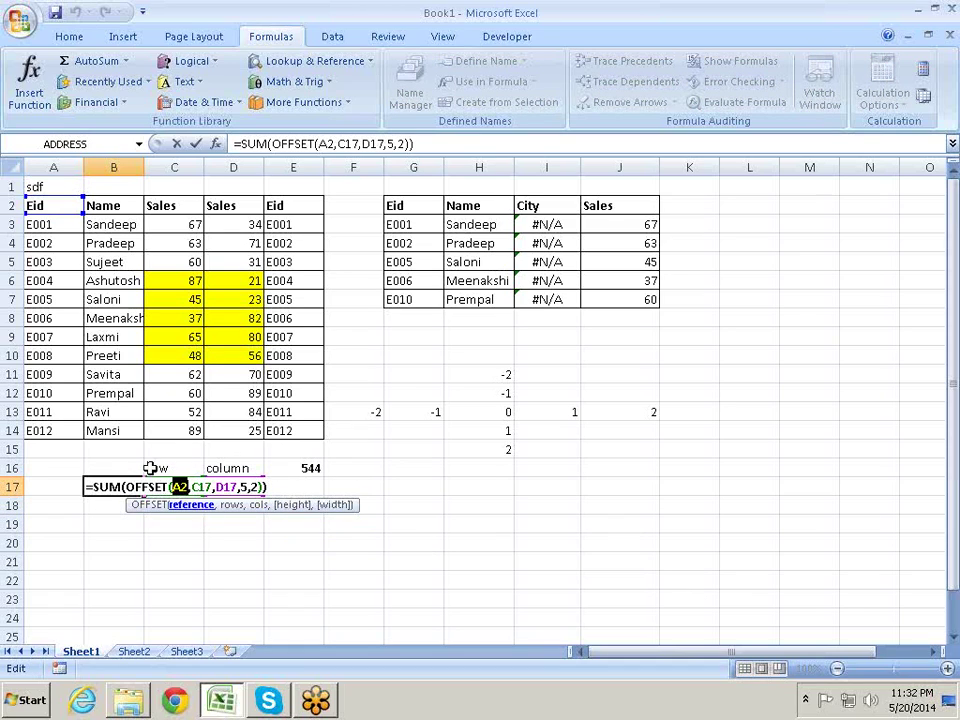
pyautogui.click(232, 506)
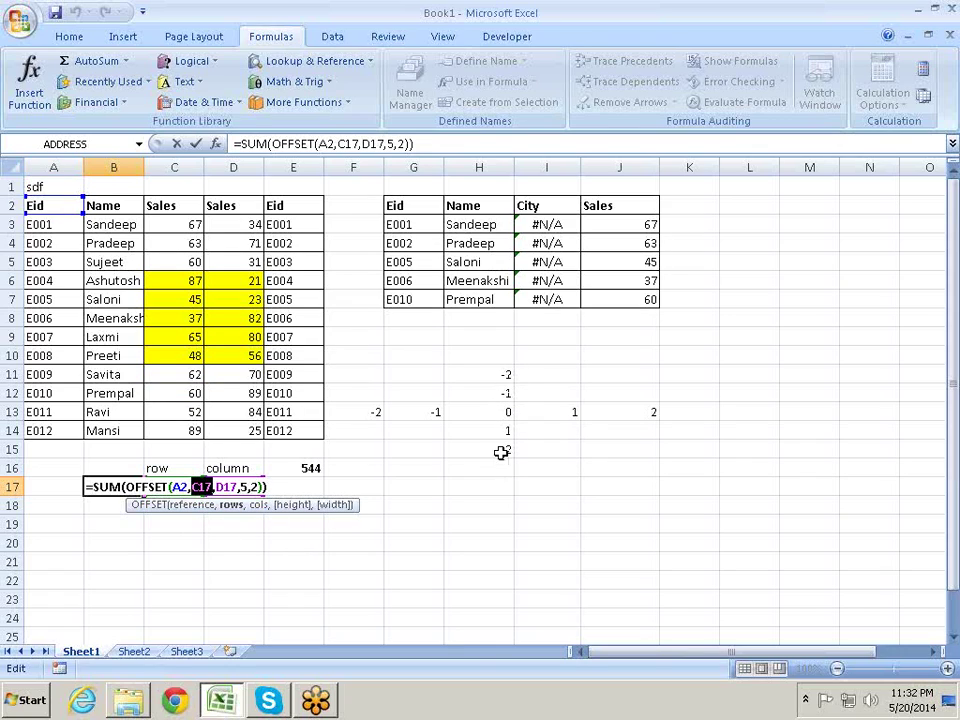
pyautogui.click(258, 505)
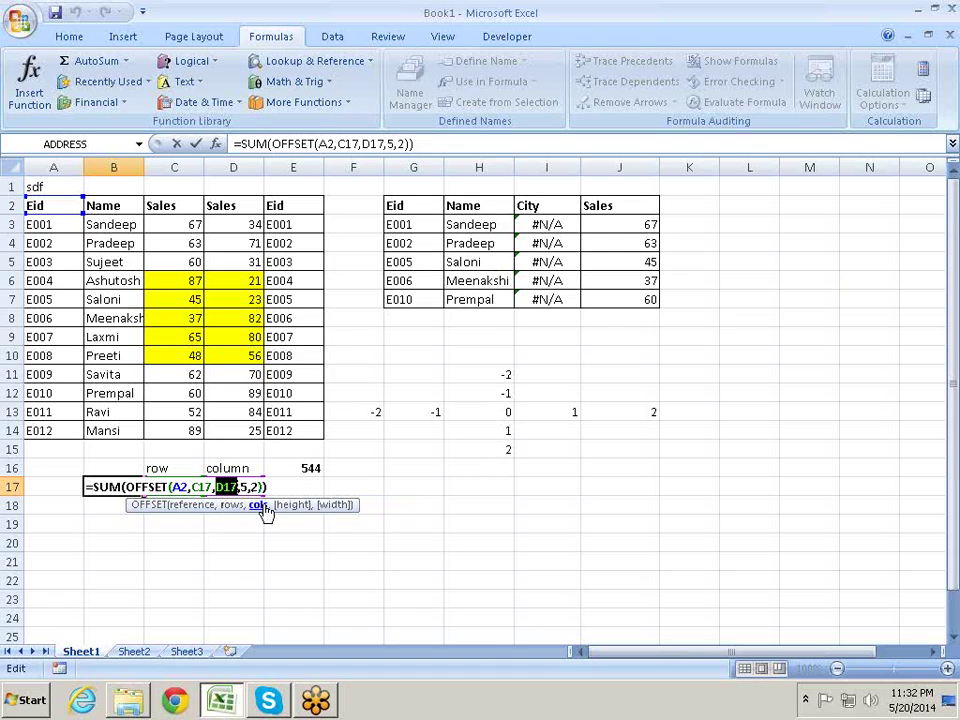
pyautogui.click(300, 507)
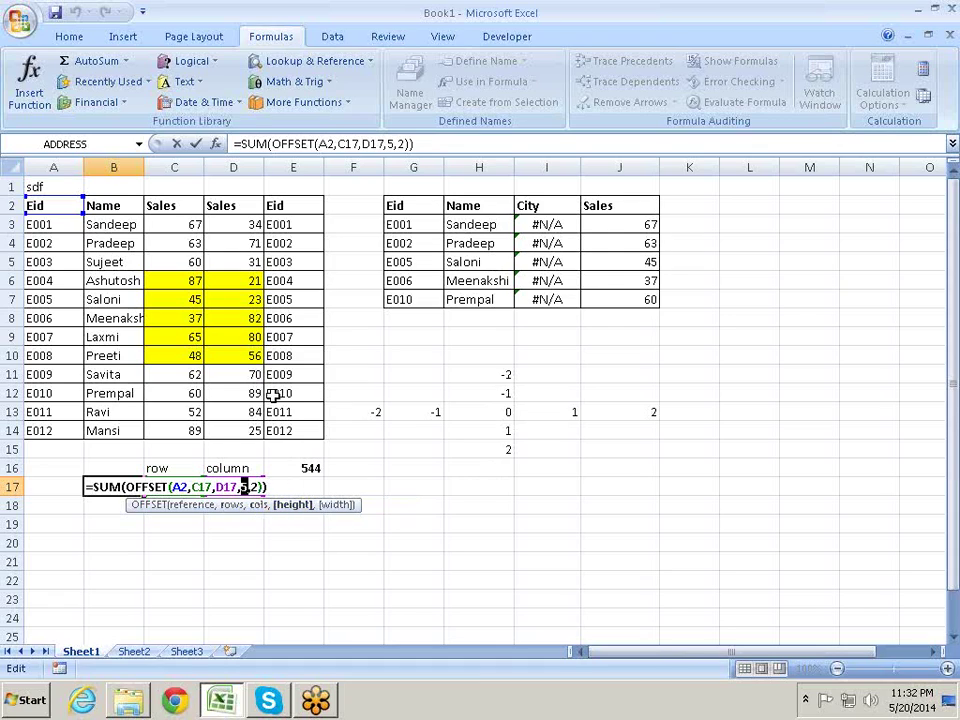
pyautogui.moveTo(195, 279); pyautogui.dragTo(207, 356)
pyautogui.hotkey('ctrl', 'Return')
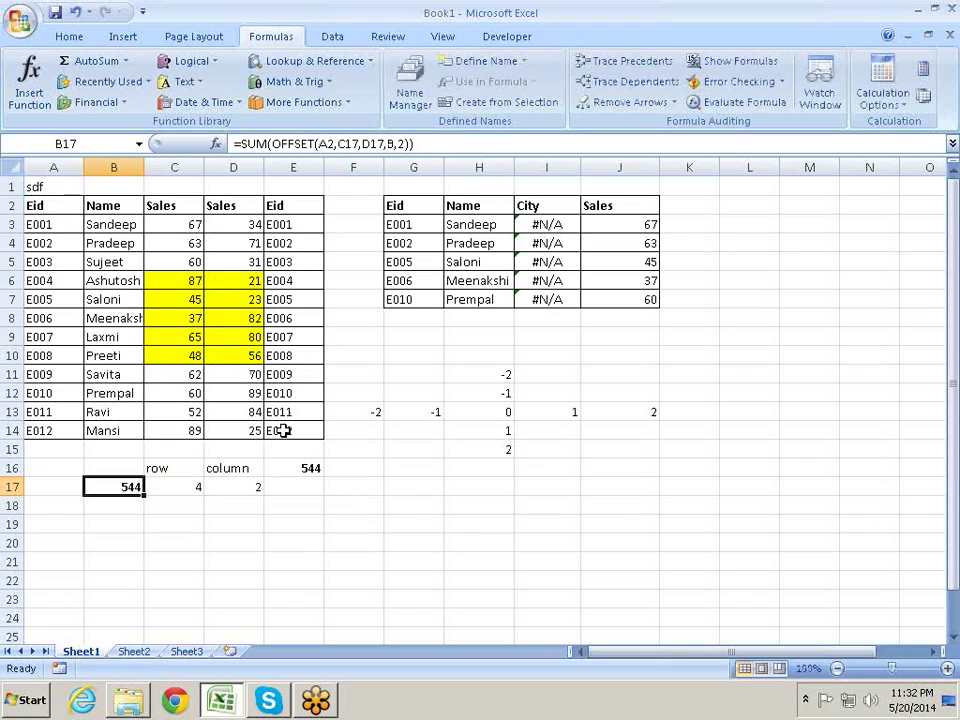
pyautogui.press('F2')
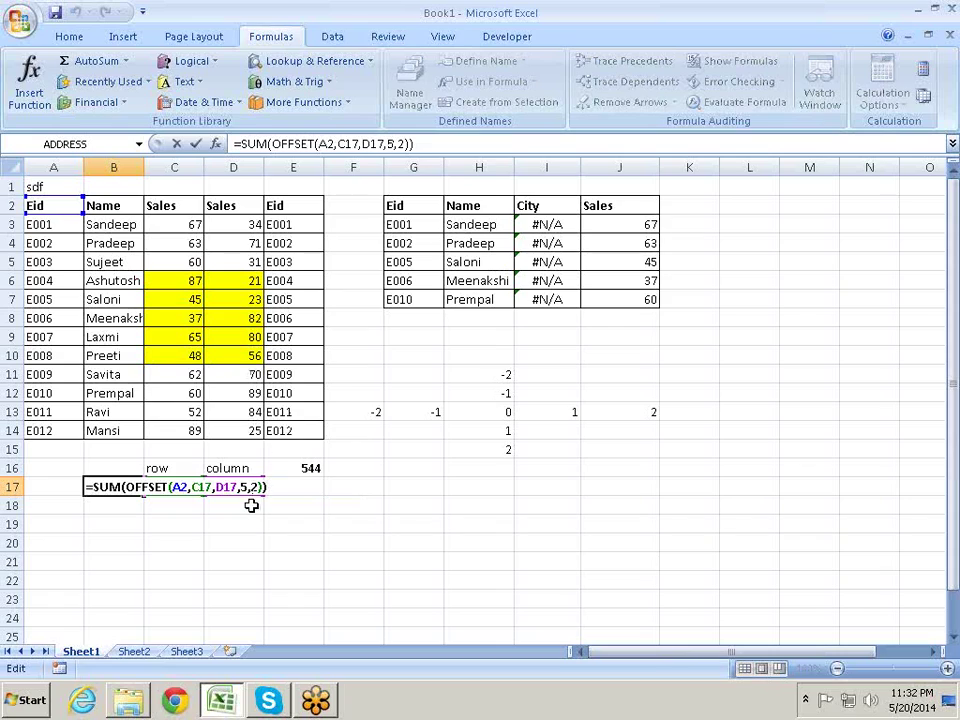
pyautogui.click(249, 487)
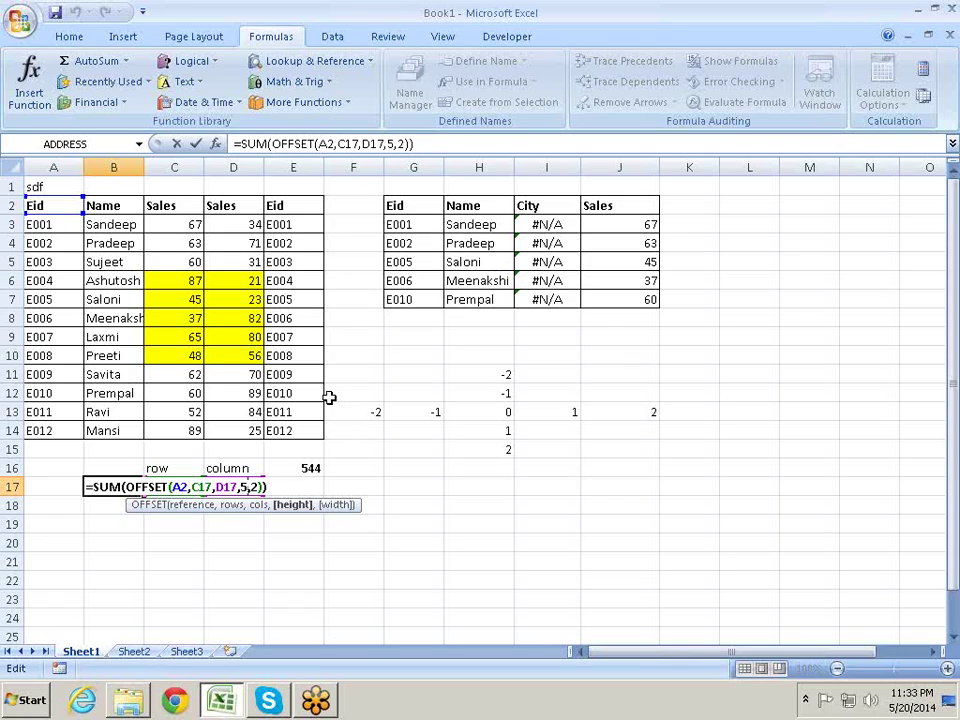
pyautogui.hotkey('ctrl', 'Return')
pyautogui.moveTo(201, 226); pyautogui.dragTo(227, 257)
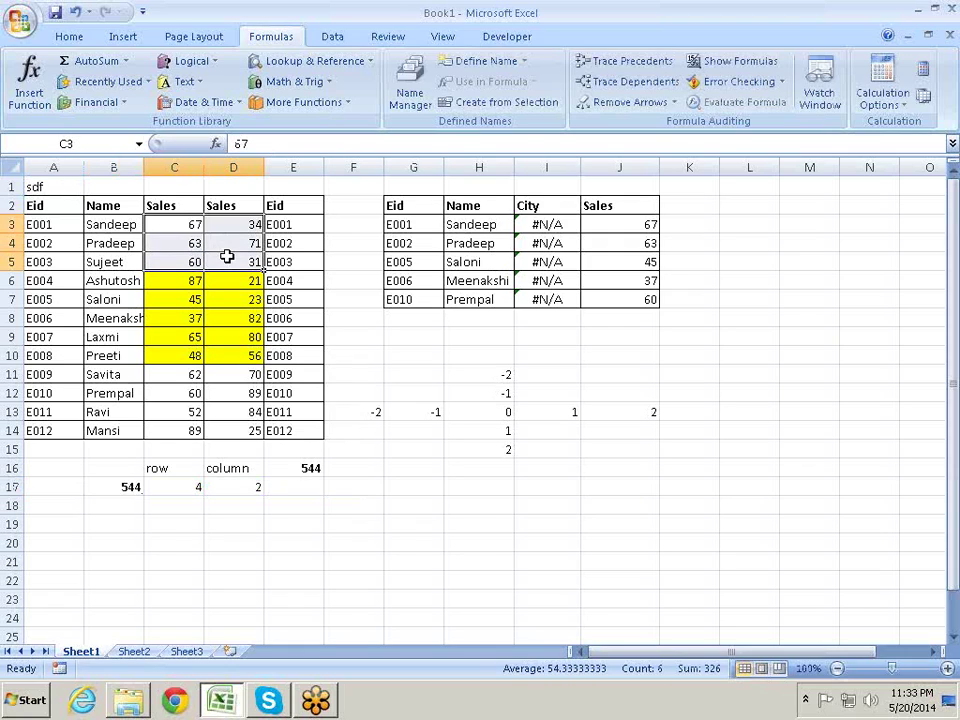
pyautogui.write('a')
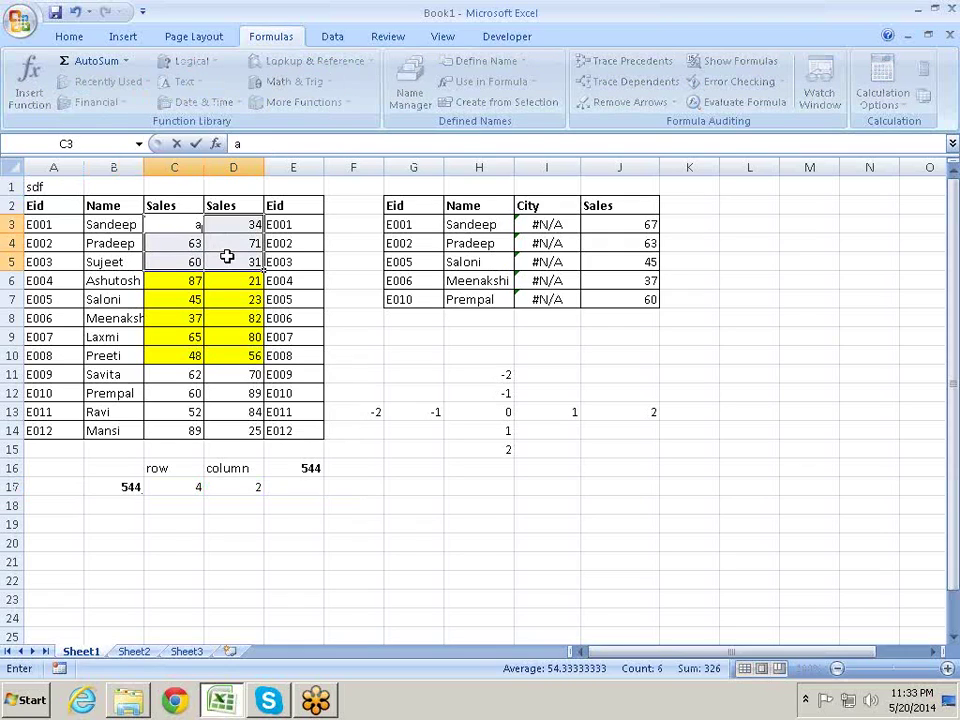
pyautogui.hotkey('ctrl', 'Return')
pyautogui.press('Down')
pyautogui.press('Down')
pyautogui.press('Down')
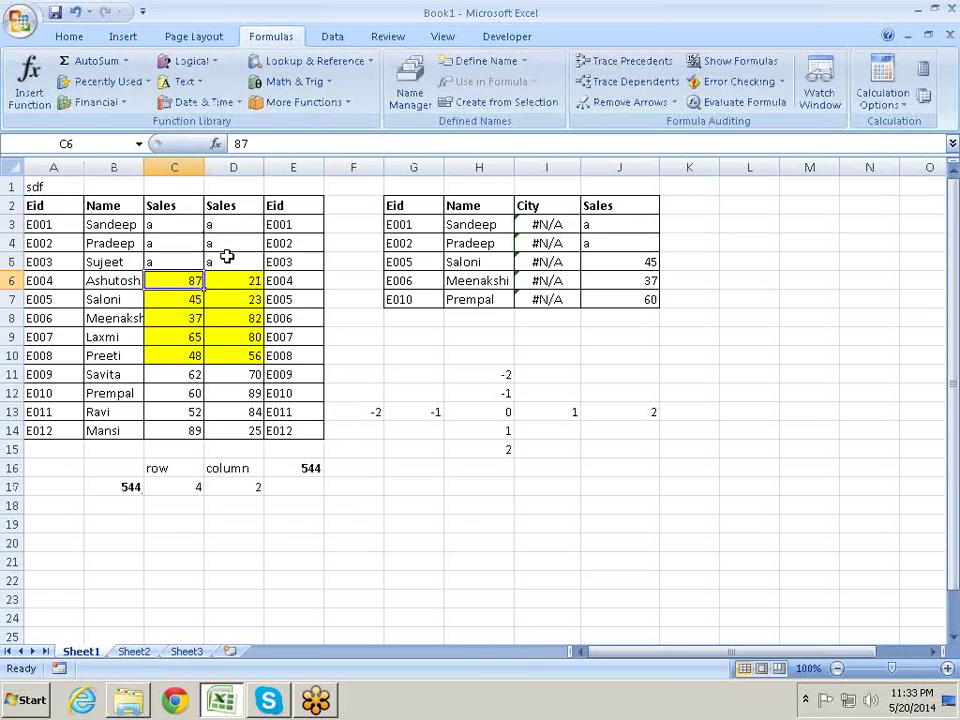
pyautogui.press('Down')
pyautogui.press('Down')
pyautogui.press('Down')
pyautogui.press('Down')
pyautogui.press('Down')
pyautogui.hotkey('shift', 'Right')
pyautogui.hotkey('shift', 'Right')
pyautogui.hotkey('shift', 'Left')
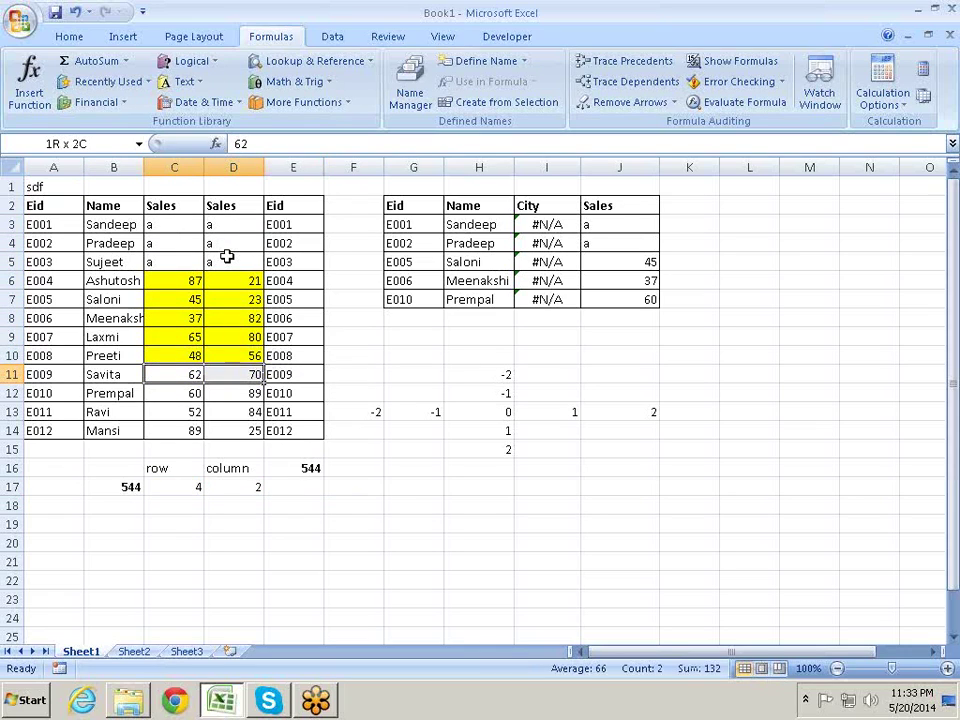
pyautogui.hotkey('shift', 'Down')
pyautogui.hotkey('shift', 'Down')
pyautogui.hotkey('shift', 'Down')
pyautogui.write('sw')
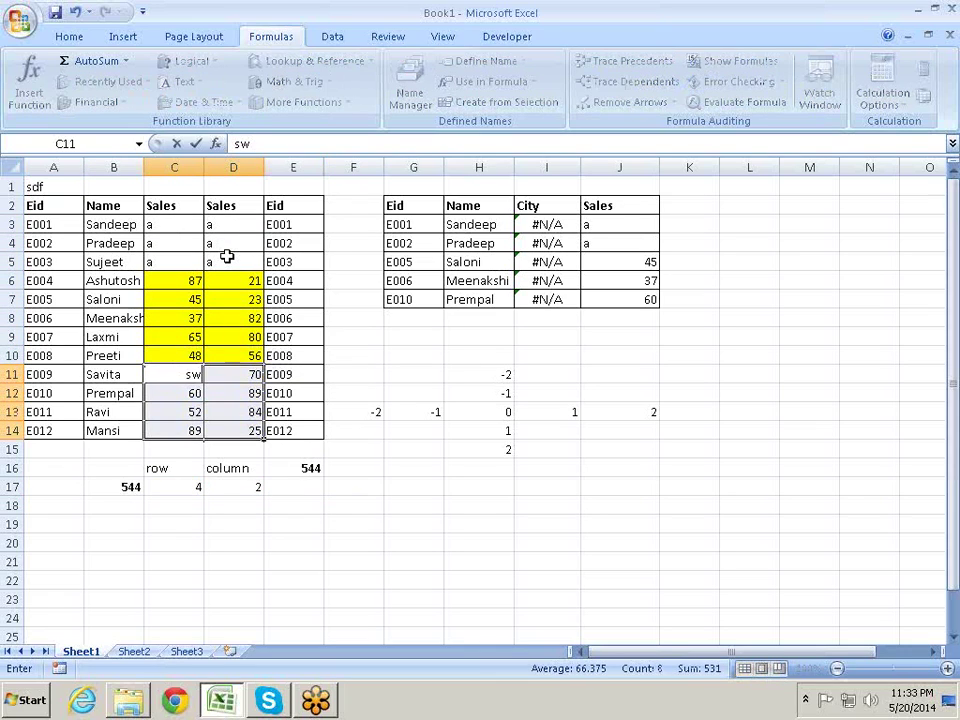
pyautogui.hotkey('ctrl', 'Return')
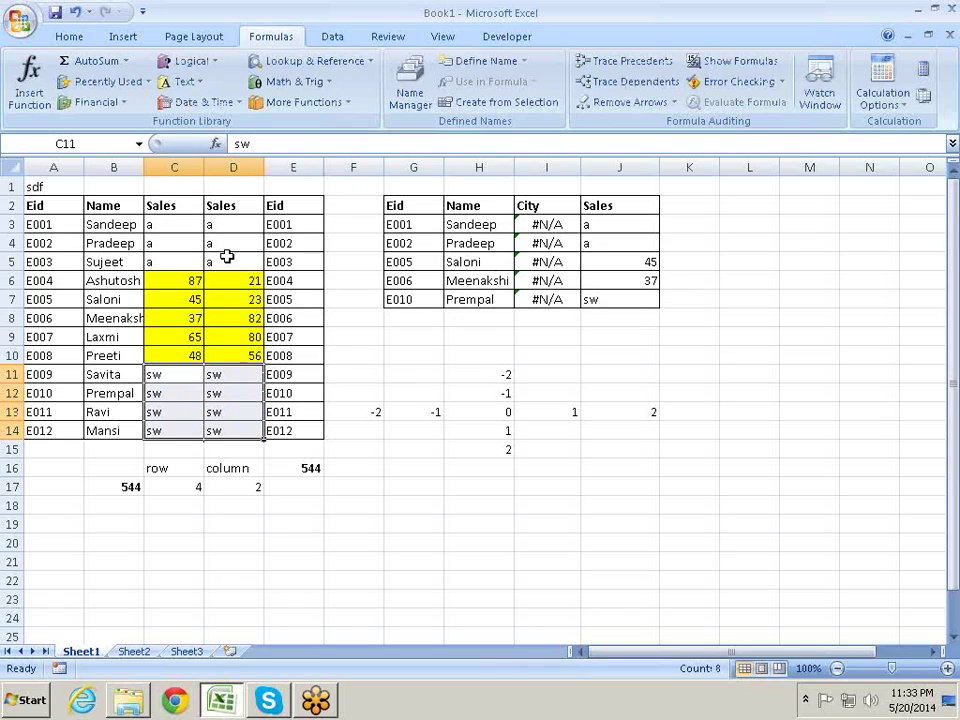
pyautogui.press('Down')
pyautogui.press('Down')
pyautogui.press('Down')
pyautogui.press('Down')
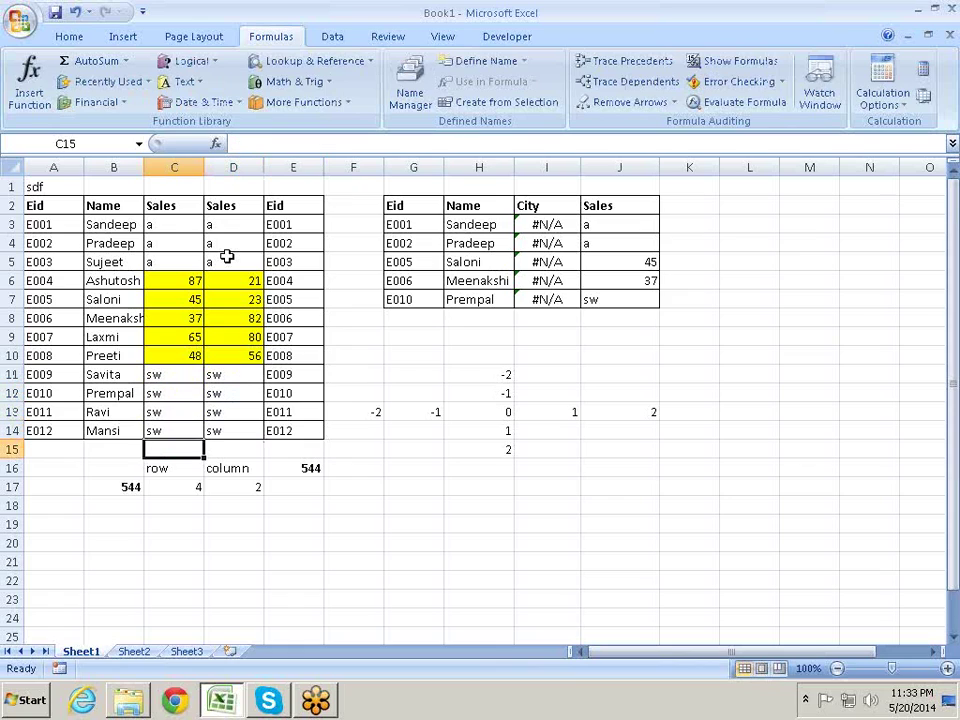
pyautogui.press('Down')
pyautogui.press('Up')
pyautogui.press('Up')
pyautogui.press('Up')
pyautogui.press('Up')
pyautogui.press('Up')
pyautogui.press('Up')
pyautogui.press('Up')
pyautogui.press('Up')
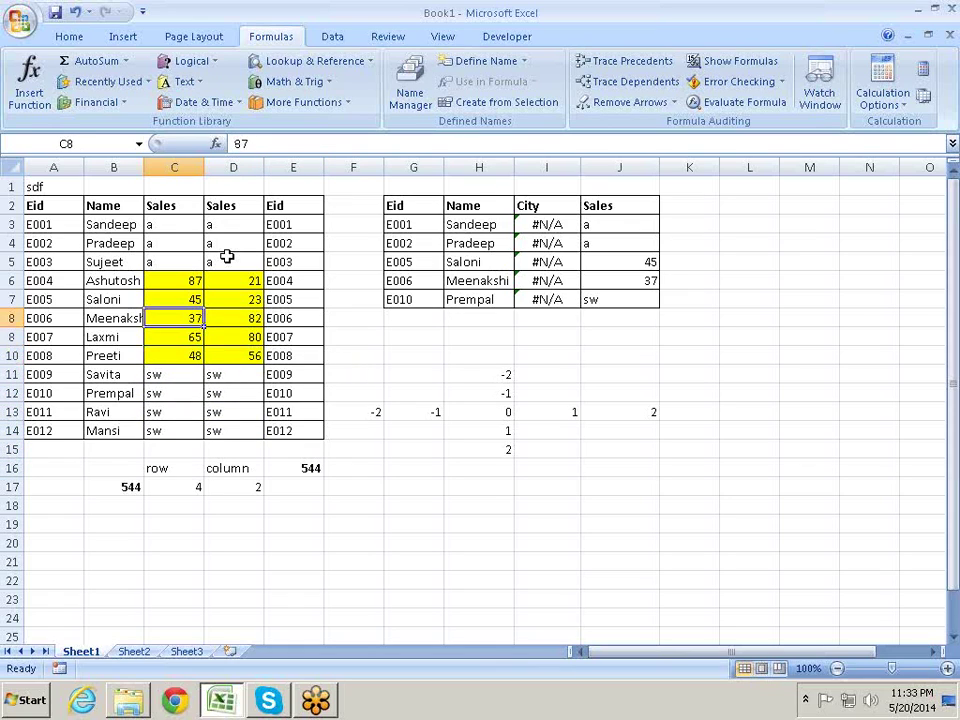
pyautogui.press('Up')
pyautogui.press('Up')
pyautogui.press('Up')
pyautogui.press('Down')
pyautogui.press('Down')
pyautogui.press('Down')
pyautogui.press('Up')
pyautogui.press('Up')
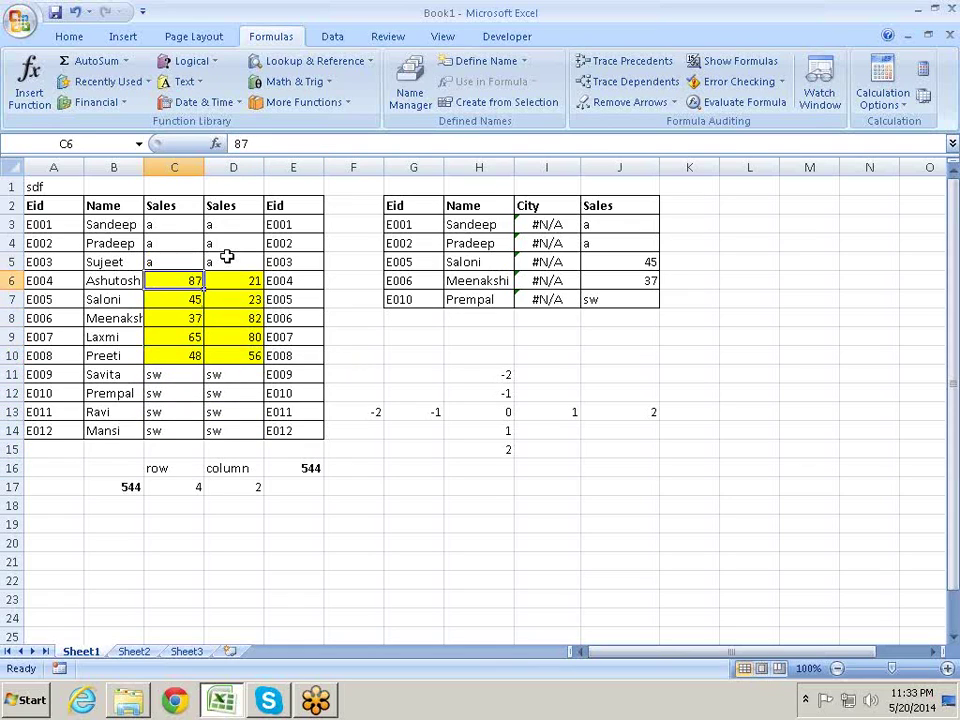
pyautogui.press('Up')
pyautogui.press('Up')
pyautogui.press('Up')
pyautogui.press('Down')
pyautogui.press('Down')
pyautogui.press('Down')
pyautogui.press('Down')
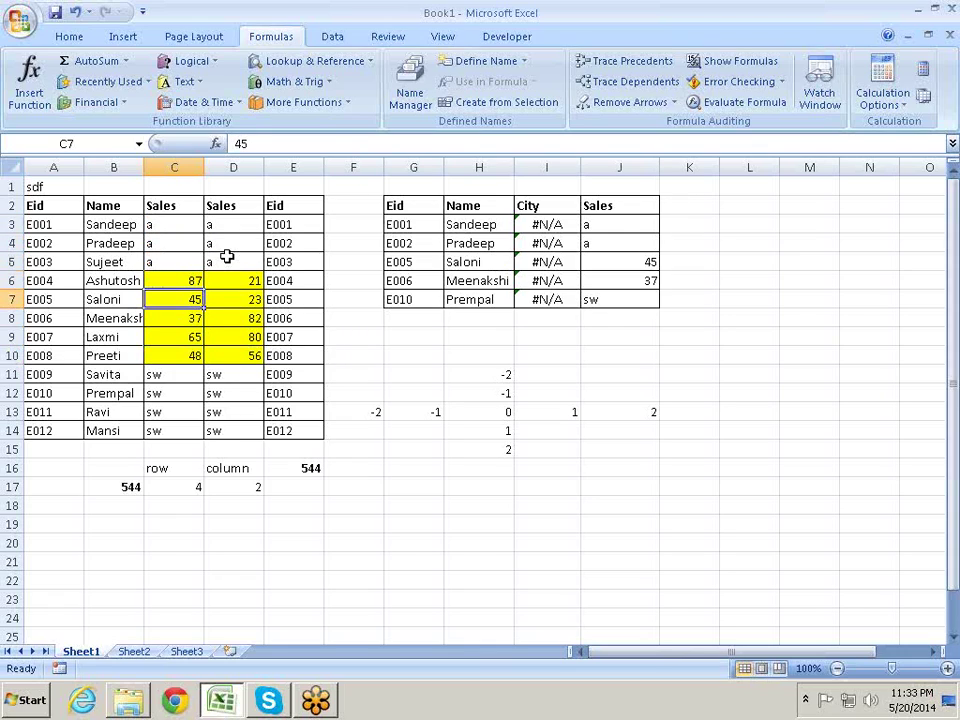
pyautogui.press('Down')
pyautogui.press('Up')
pyautogui.press('Up')
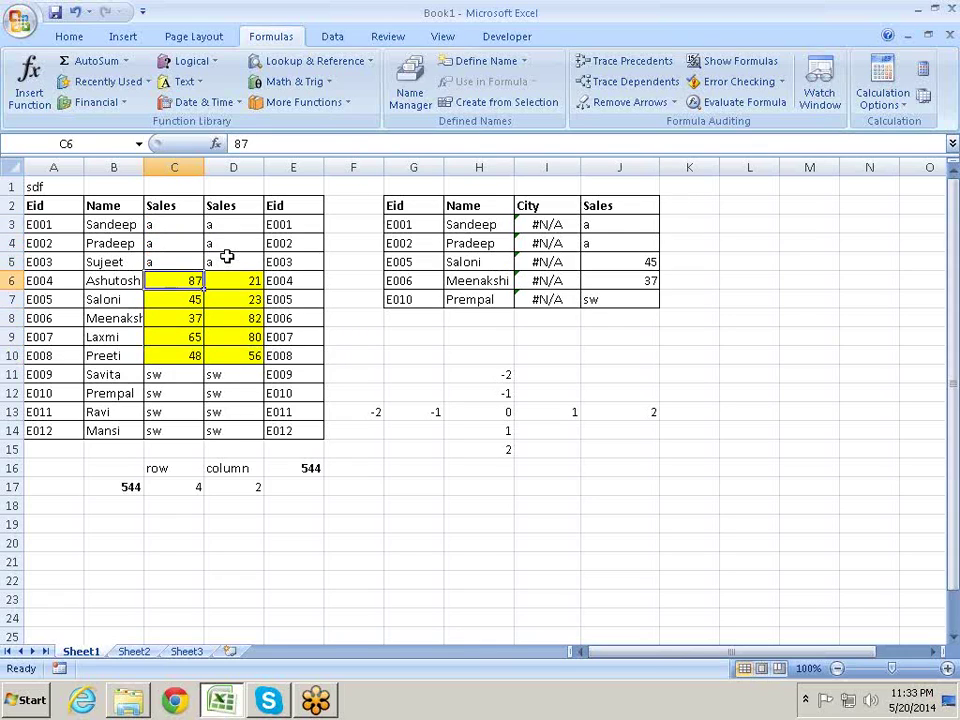
pyautogui.press('Down')
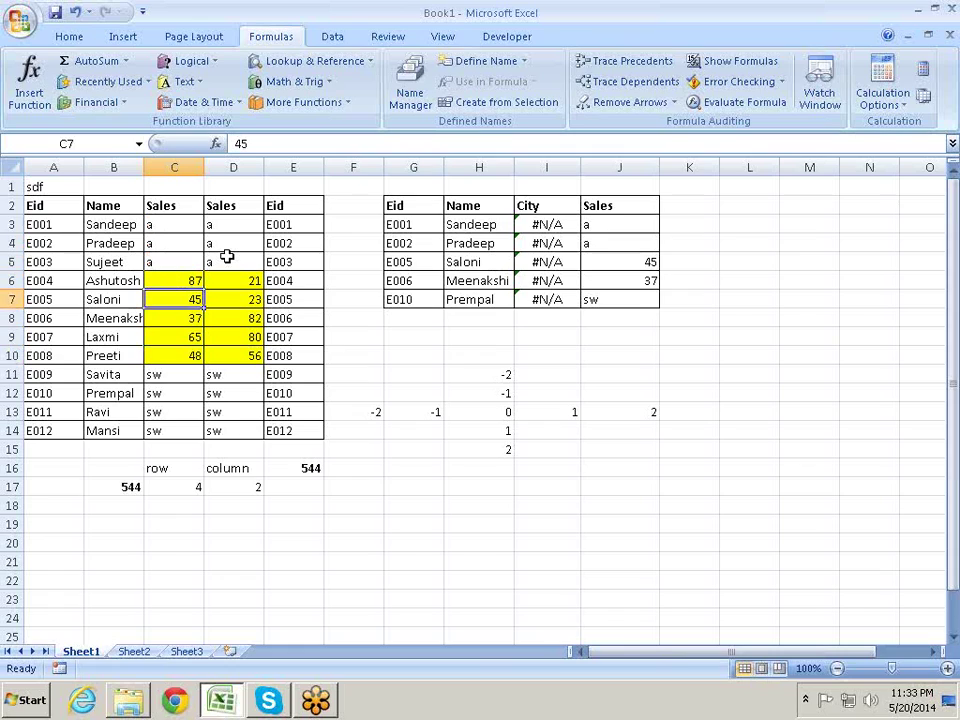
pyautogui.press('Down')
pyautogui.press('Down')
pyautogui.press('Down')
pyautogui.press('Down')
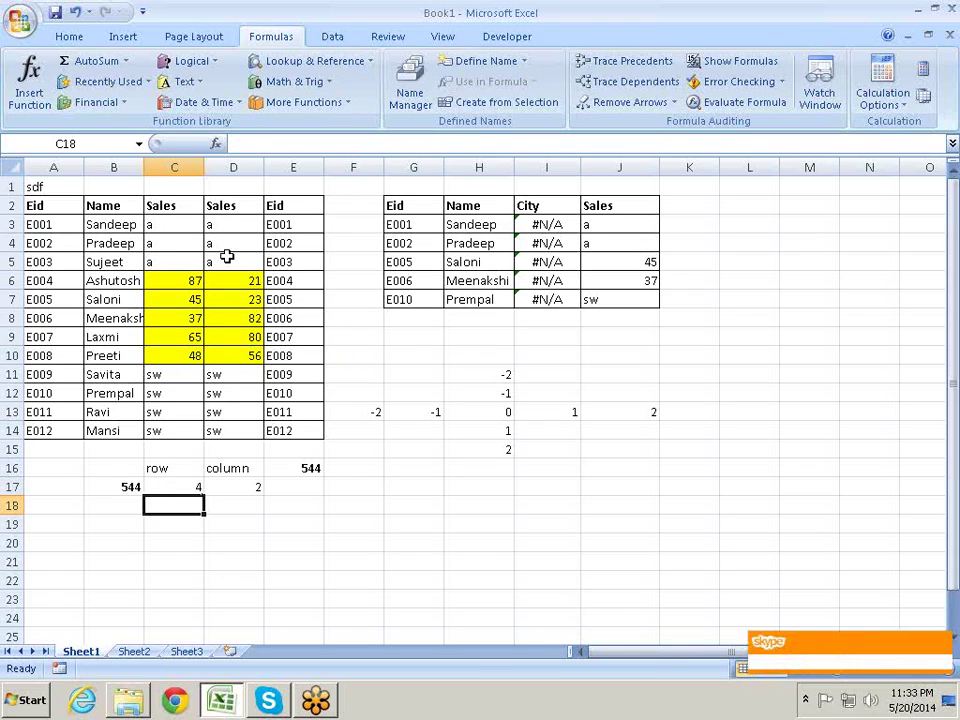
pyautogui.press('Up')
pyautogui.press('Up')
pyautogui.press('Up')
pyautogui.press('Up')
pyautogui.press('Up')
pyautogui.press('Up')
pyautogui.press('Up')
pyautogui.press('Up')
pyautogui.press('Up')
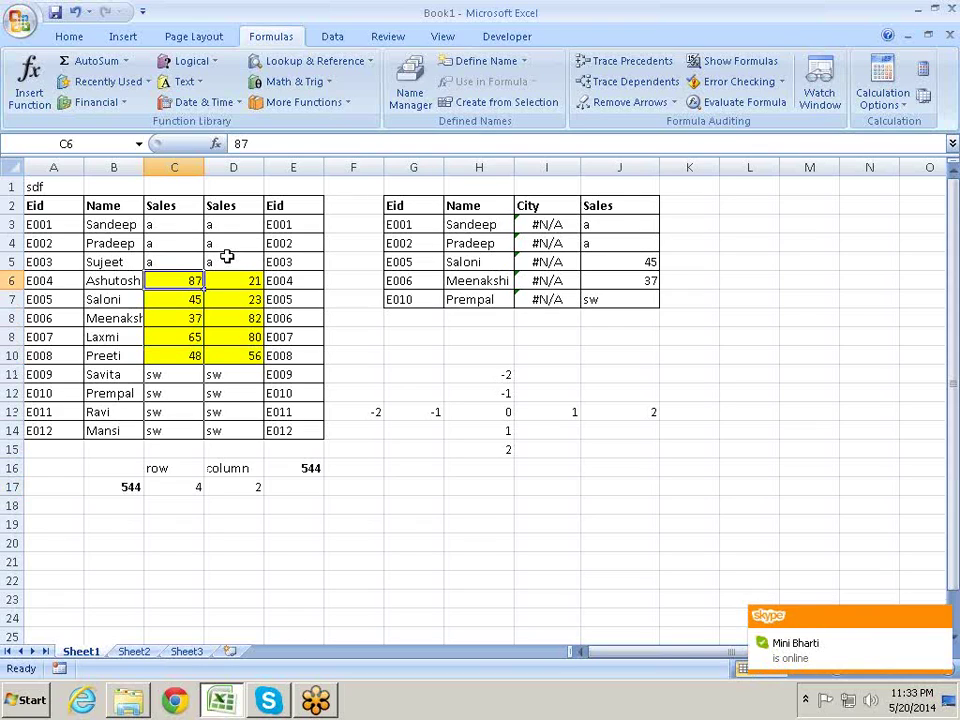
pyautogui.press('Right')
pyautogui.press('Right')
pyautogui.press('Right')
pyautogui.press('Up')
pyautogui.press('Up')
pyautogui.press('Up')
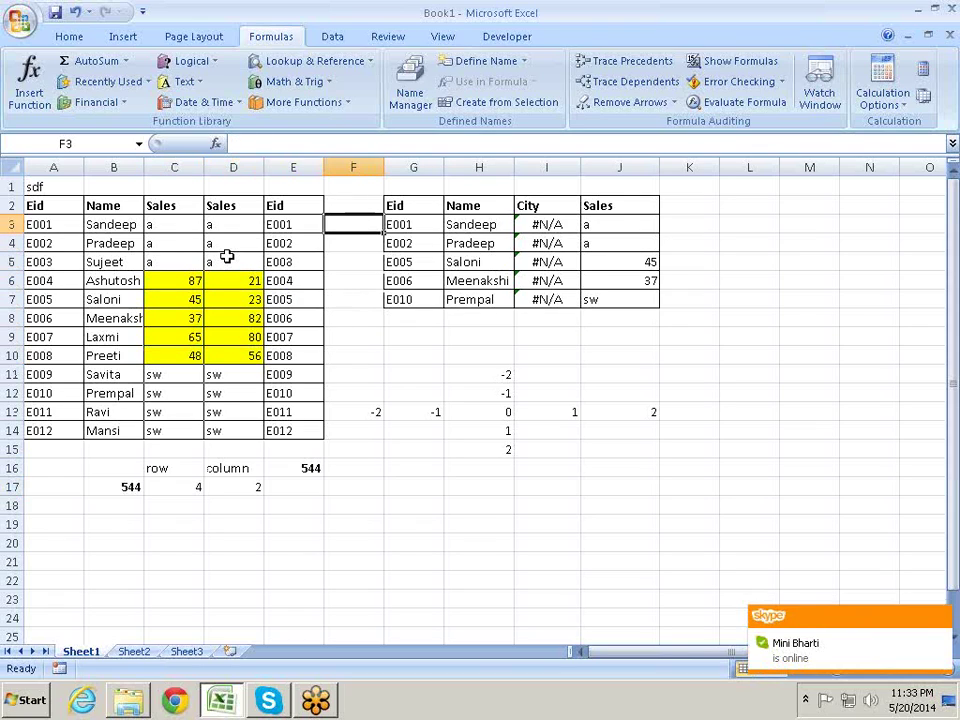
# - Enter =ISNUMBER(C3) in F3 to test whether the first Sales value is a number
pyautogui.write('=is')
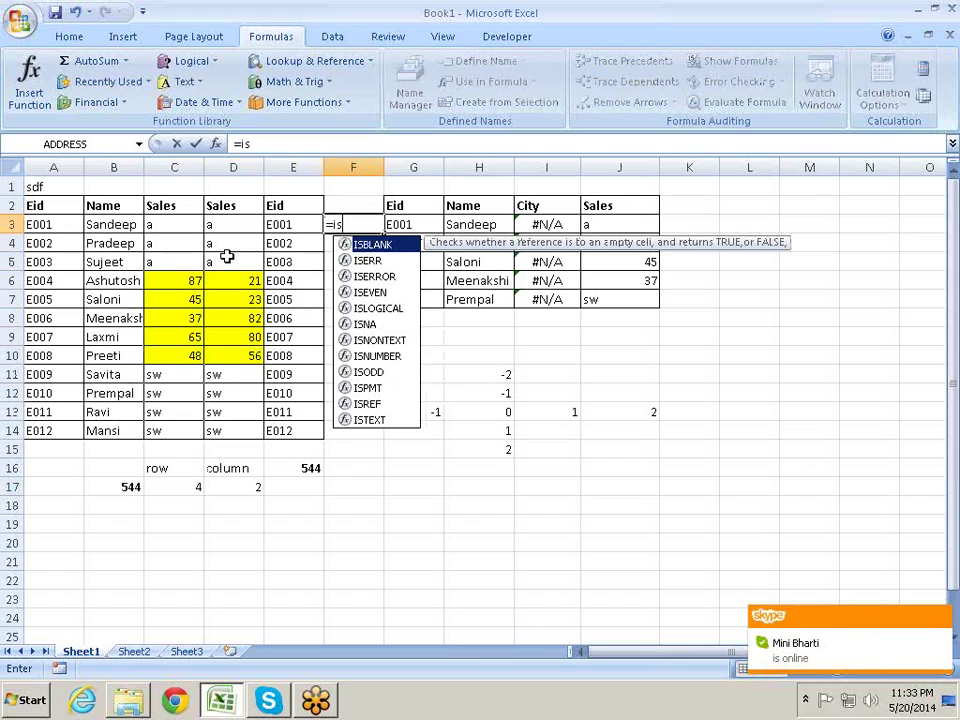
pyautogui.press('Down')
pyautogui.press('Down')
pyautogui.press('Down')
pyautogui.press('Down')
pyautogui.press('Down')
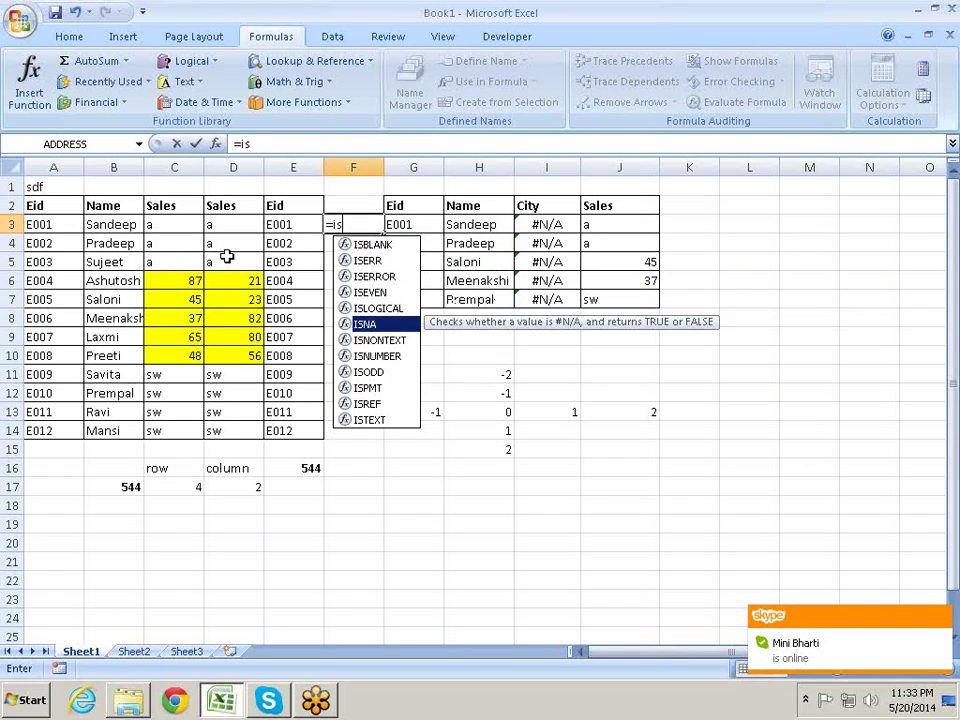
pyautogui.press('Down')
pyautogui.press('Down')
pyautogui.press('Tab')
pyautogui.press('Left')
pyautogui.press('Left')
pyautogui.press('Left')
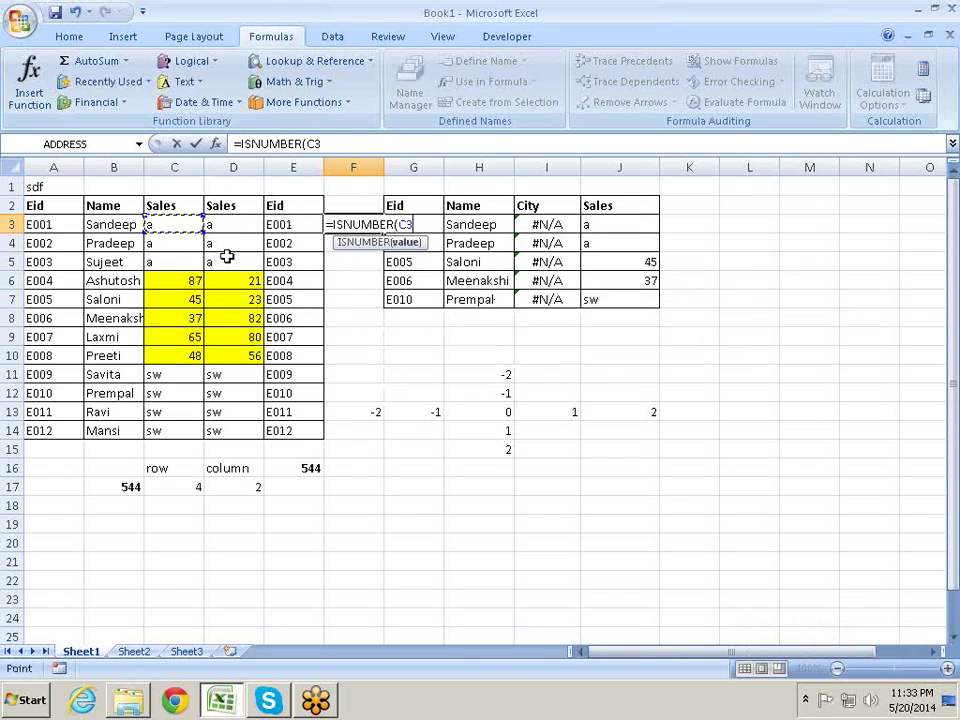
pyautogui.press('Return')
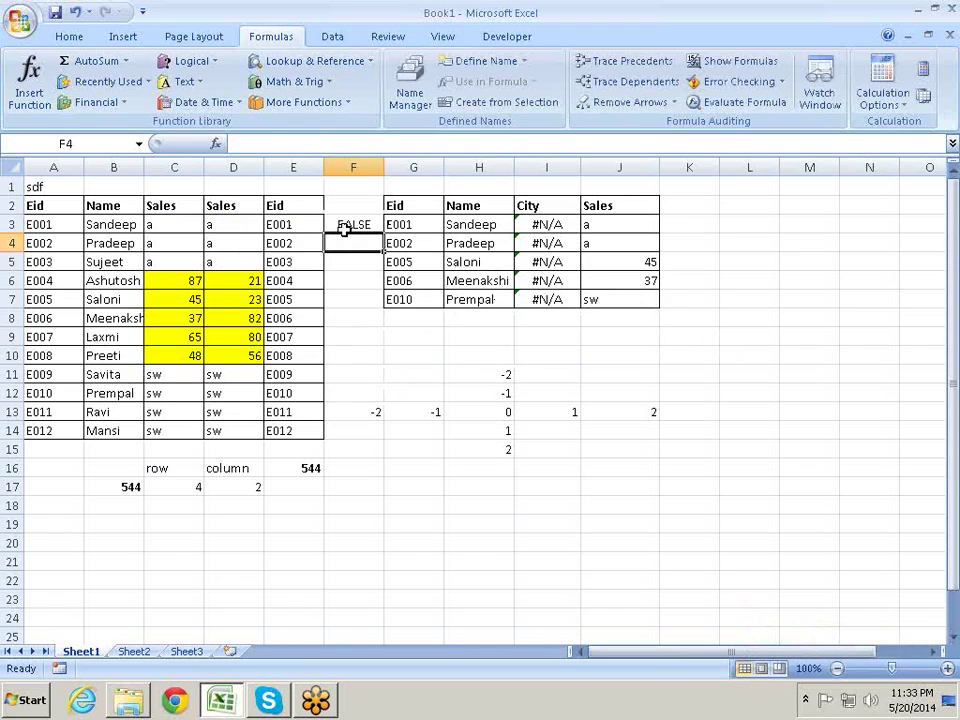
# - Copy the ISNUMBER check from F3 down to F15 and select the TRUE results in F6:F10
pyautogui.click(344, 224)
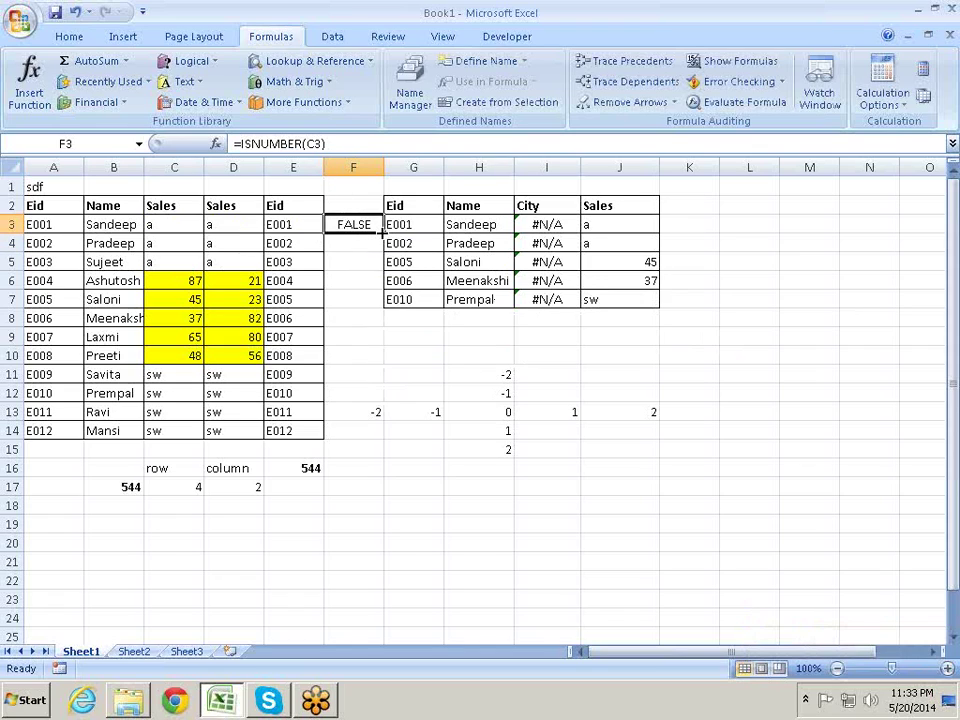
pyautogui.moveTo(381, 231); pyautogui.dragTo(360, 450)
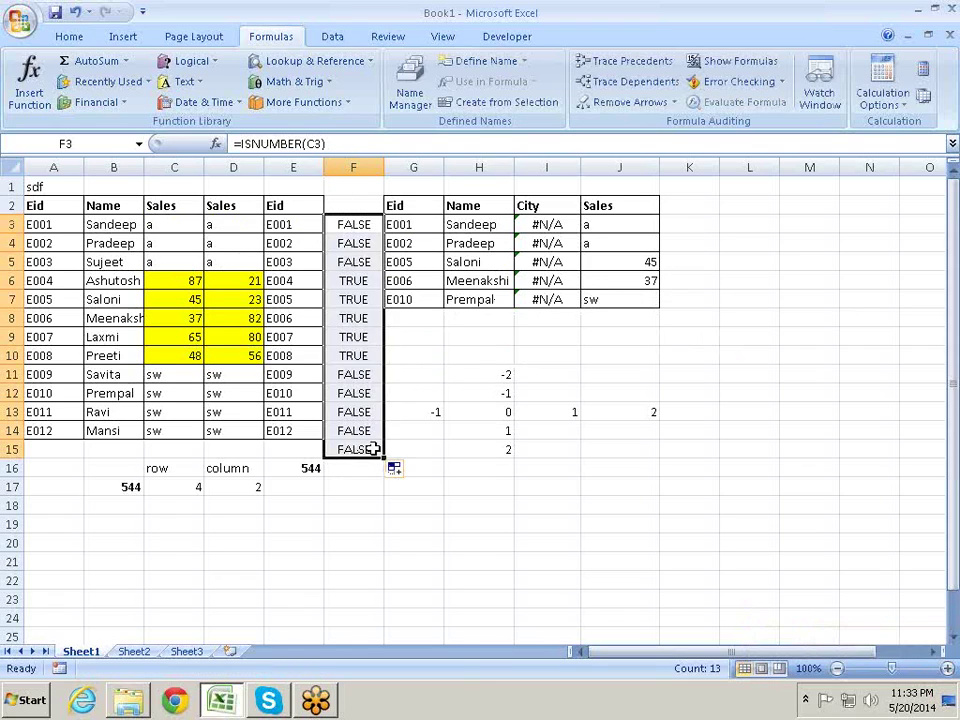
pyautogui.click(353, 282)
pyautogui.click(362, 356)
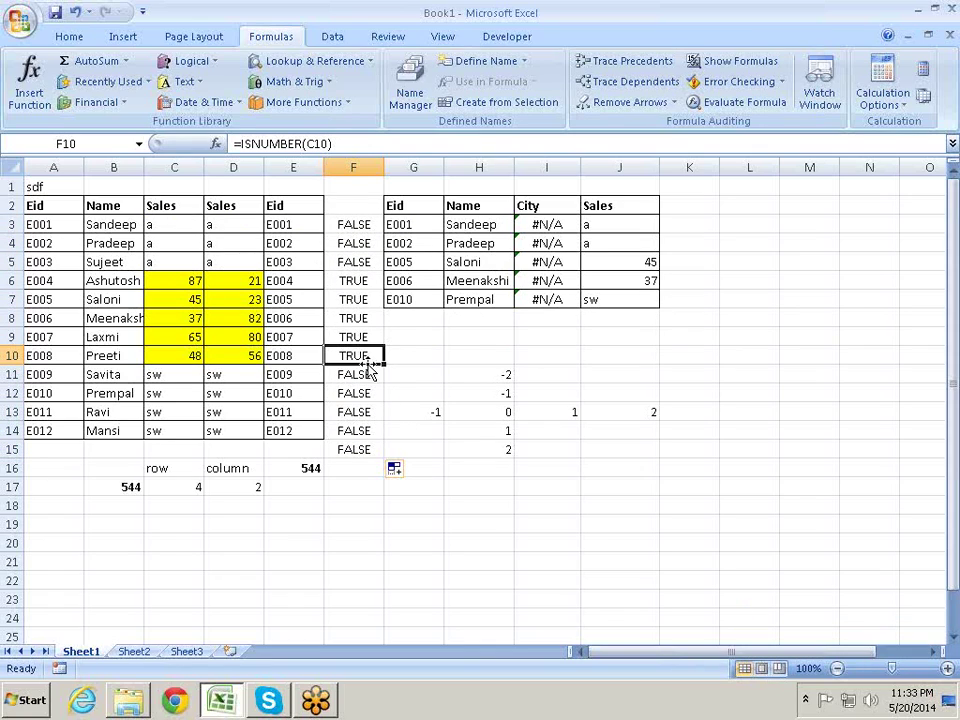
pyautogui.moveTo(358, 282); pyautogui.dragTo(366, 357)
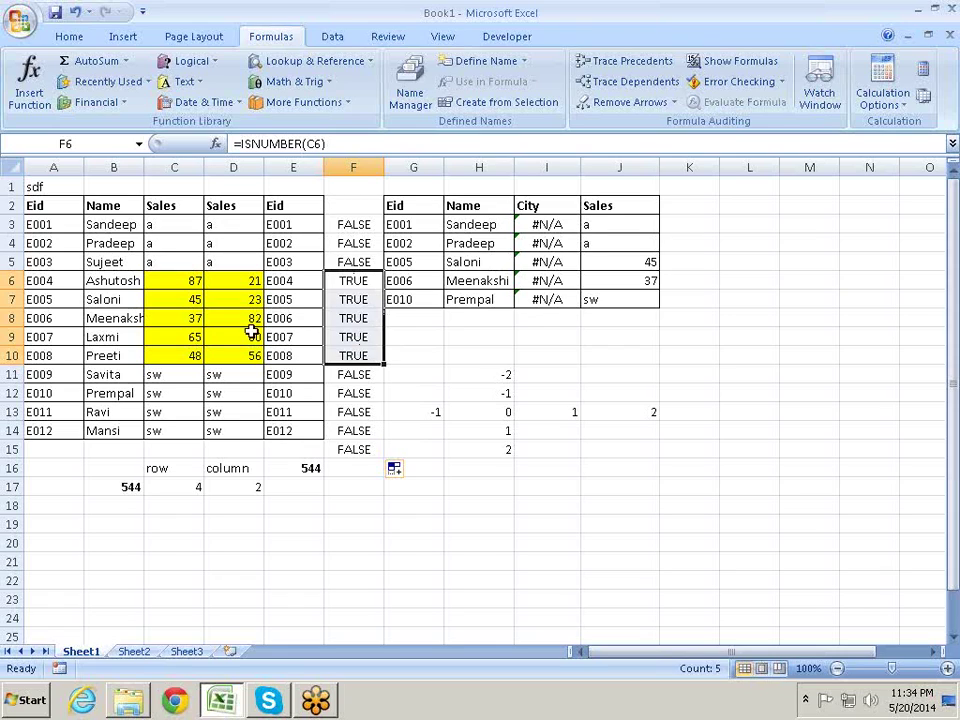
# - Start F16 with the formula =IF(F3:F15=TRUE,1,0)
pyautogui.click(377, 466)
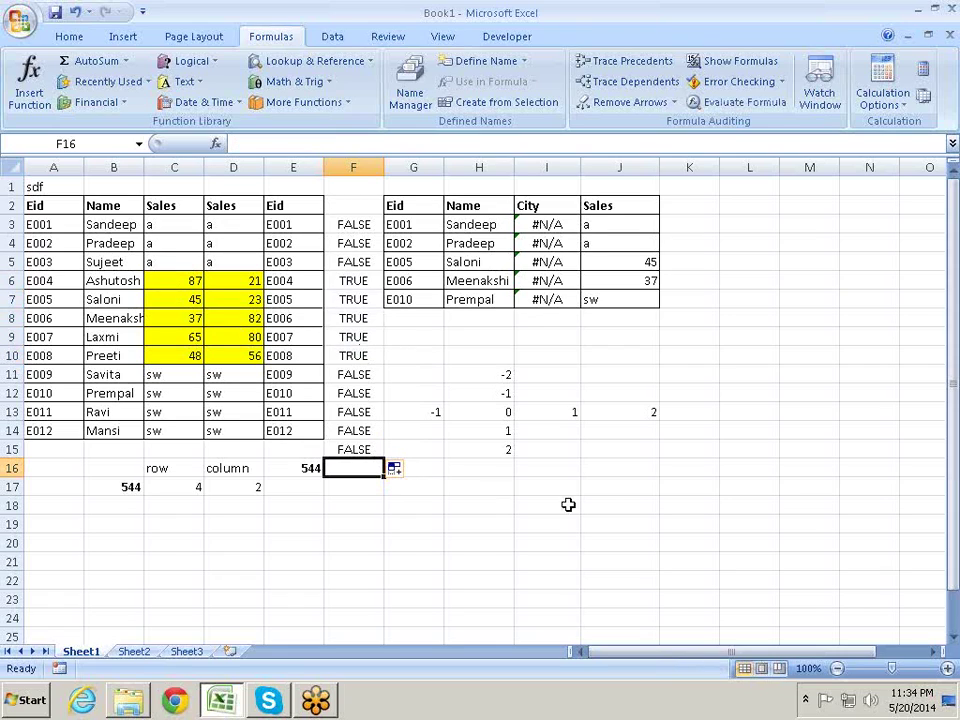
pyautogui.write('=')
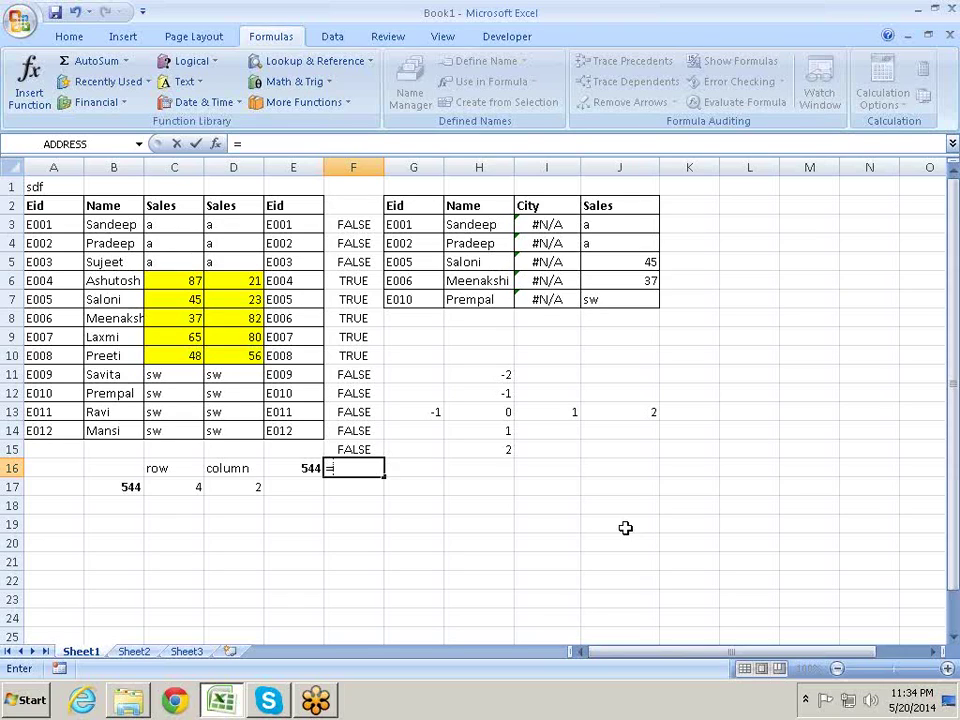
pyautogui.press('Escape')
pyautogui.hotkey('ctrl', 'v')
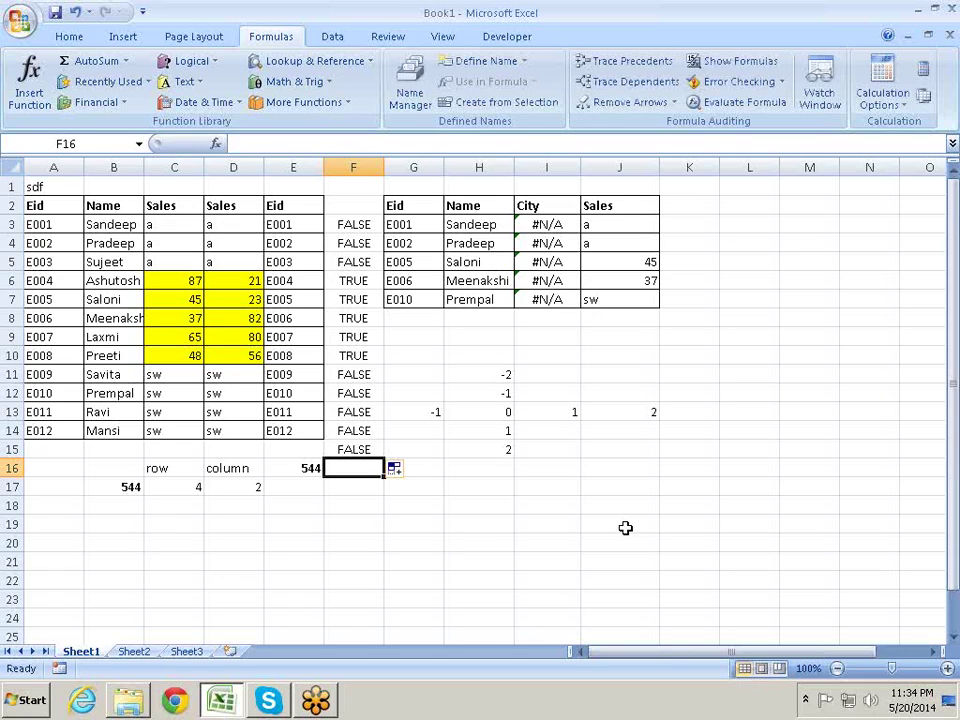
pyautogui.write('=')
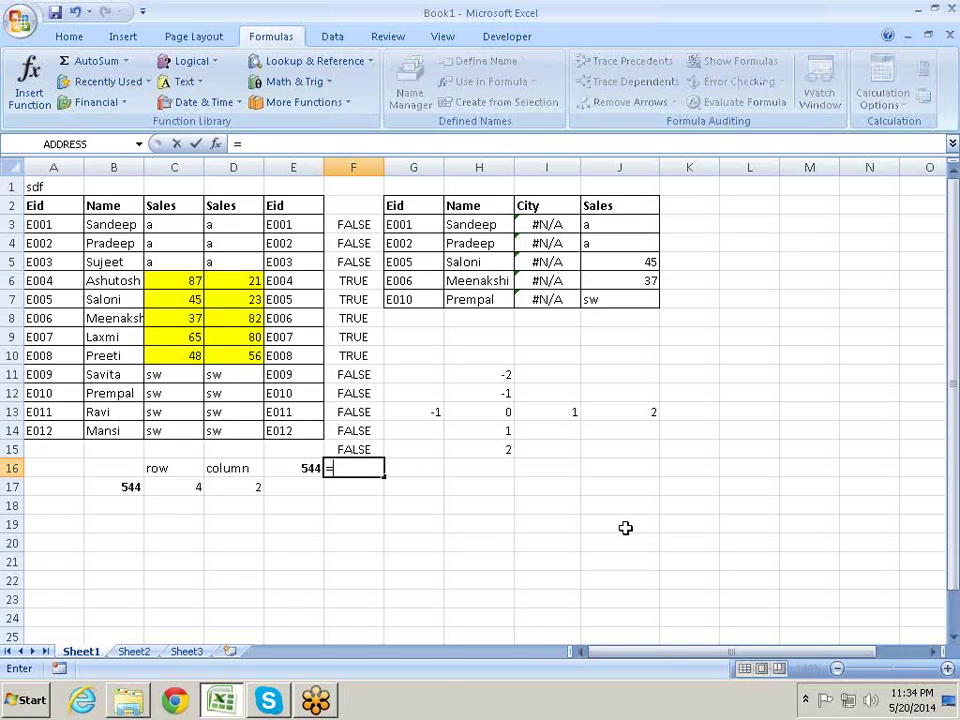
pyautogui.write('if')
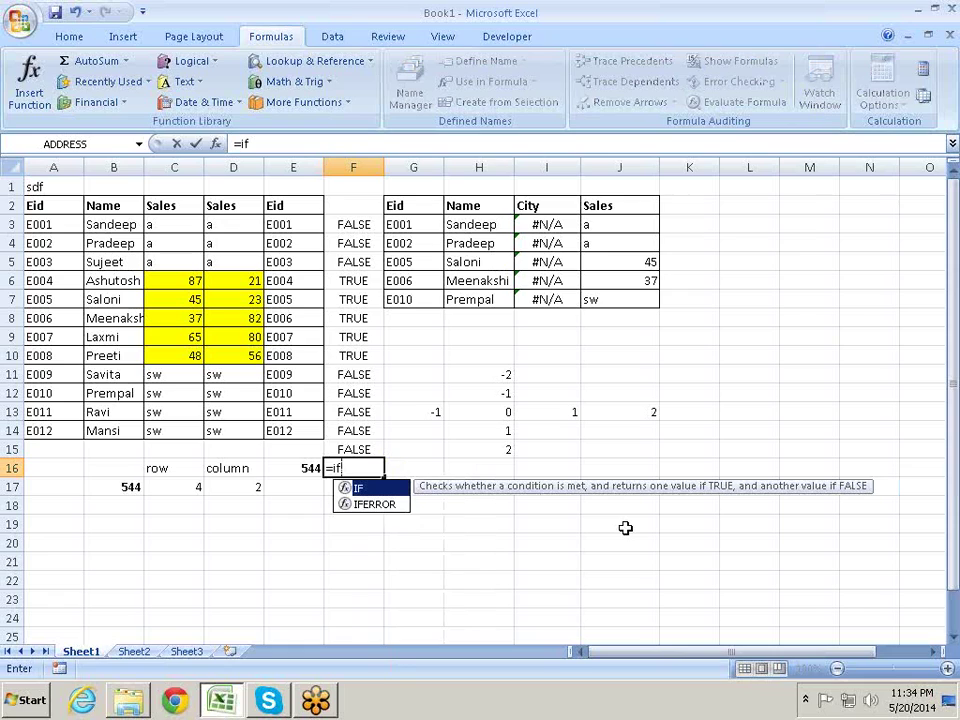
pyautogui.write('(')
pyautogui.press('Up')
pyautogui.hotkey('ctrl', 'shift', 'Up')
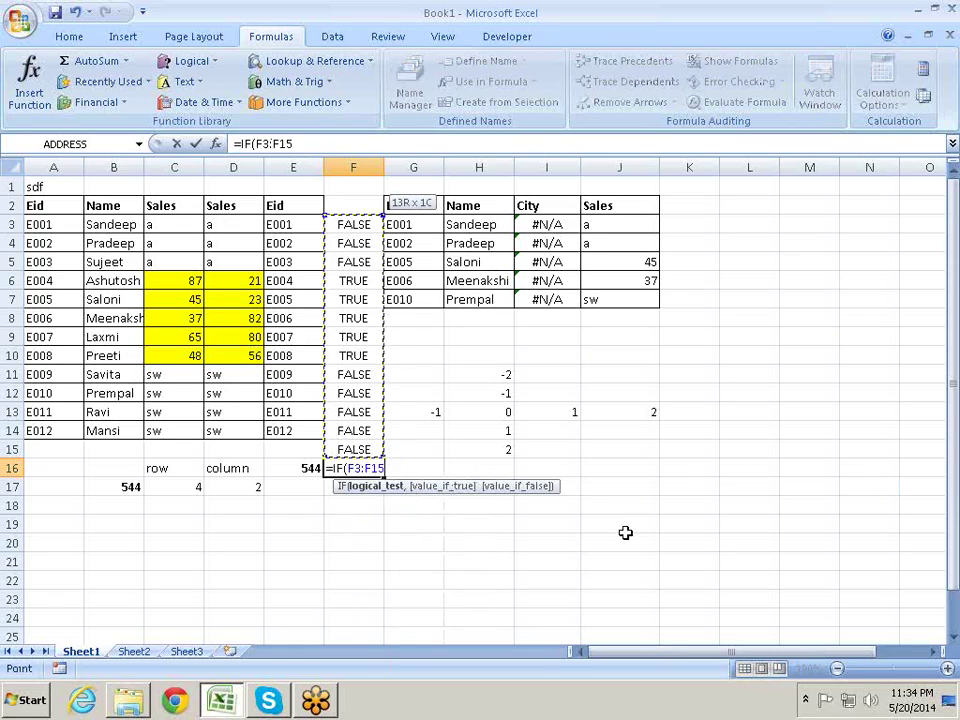
pyautogui.write('=')
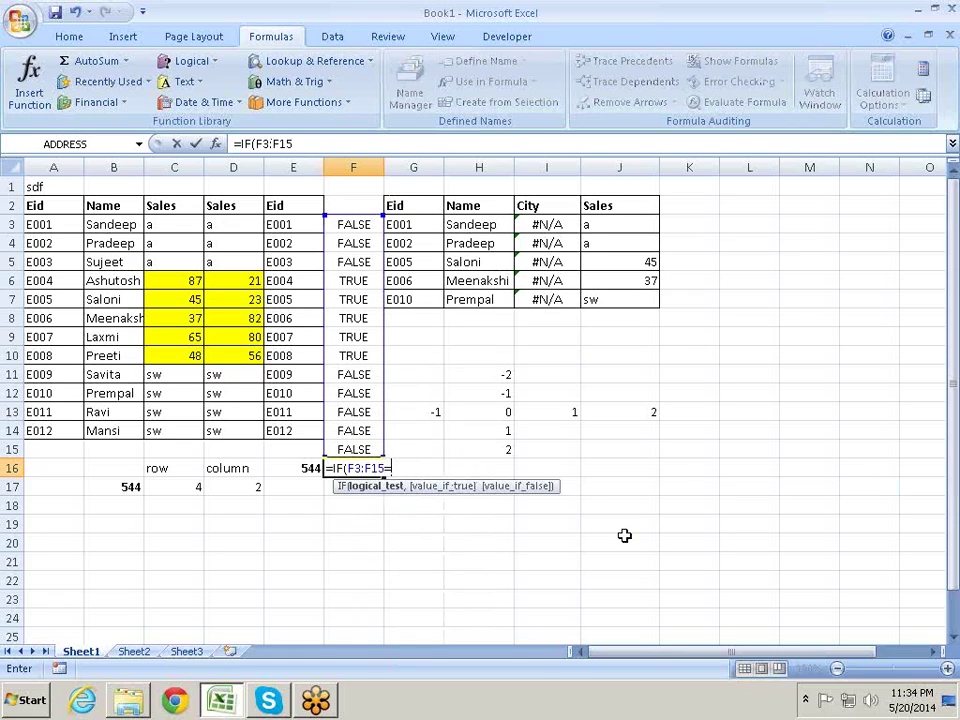
pyautogui.write('Tru')
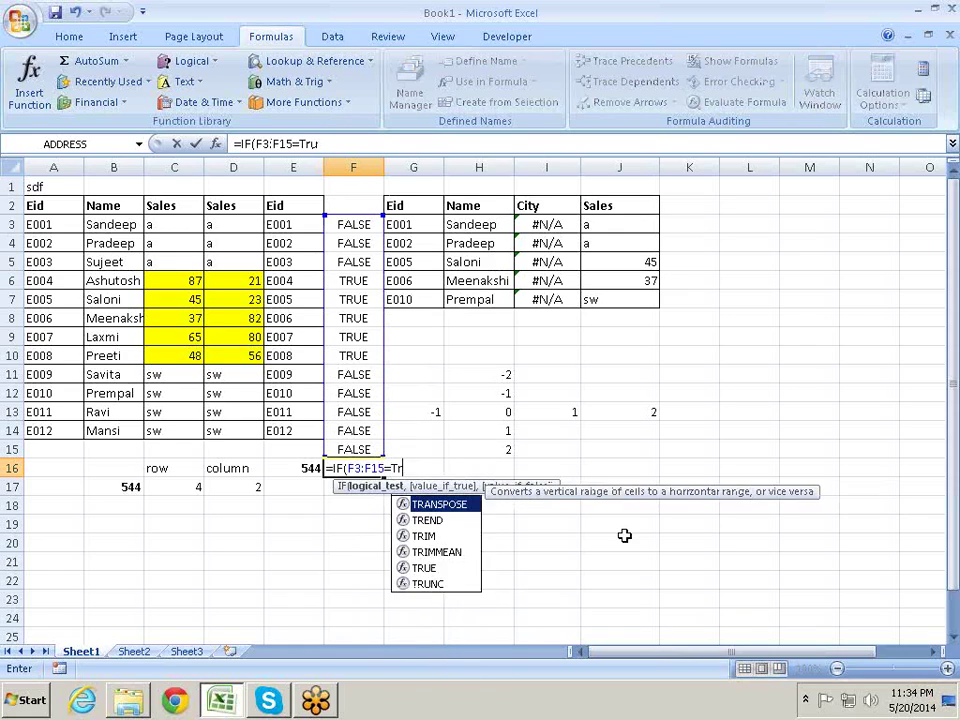
pyautogui.write('e')
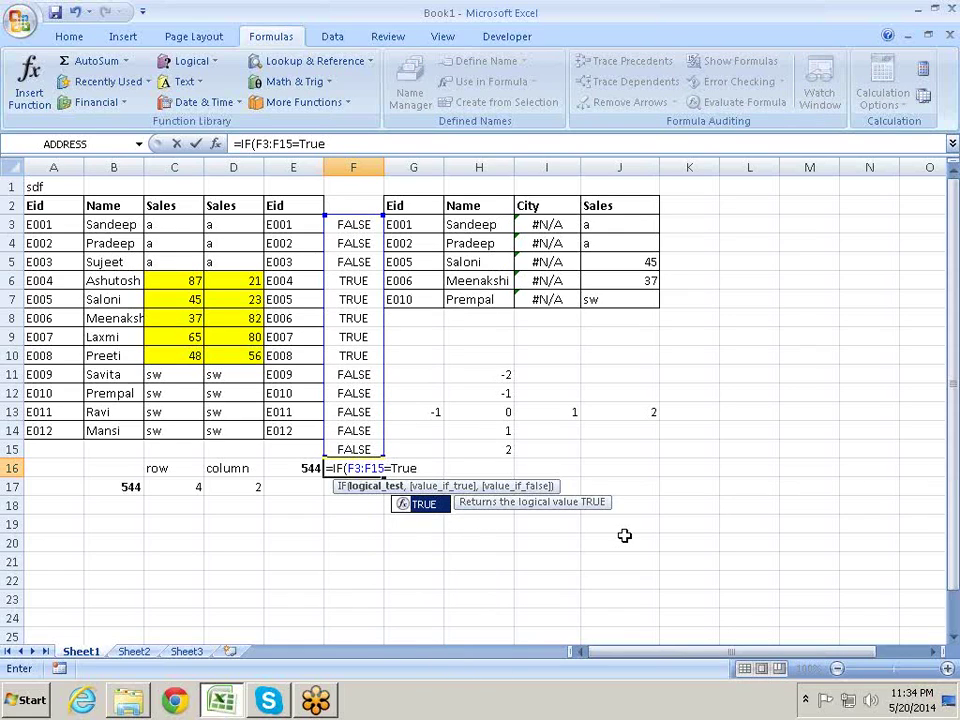
pyautogui.write(',1')
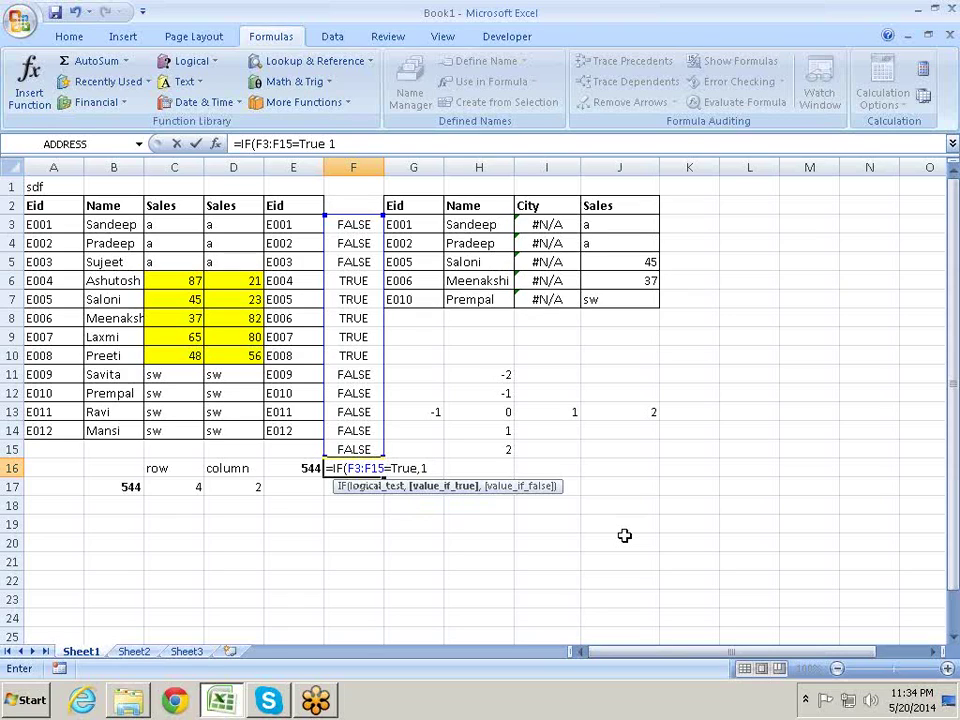
pyautogui.write(',0')
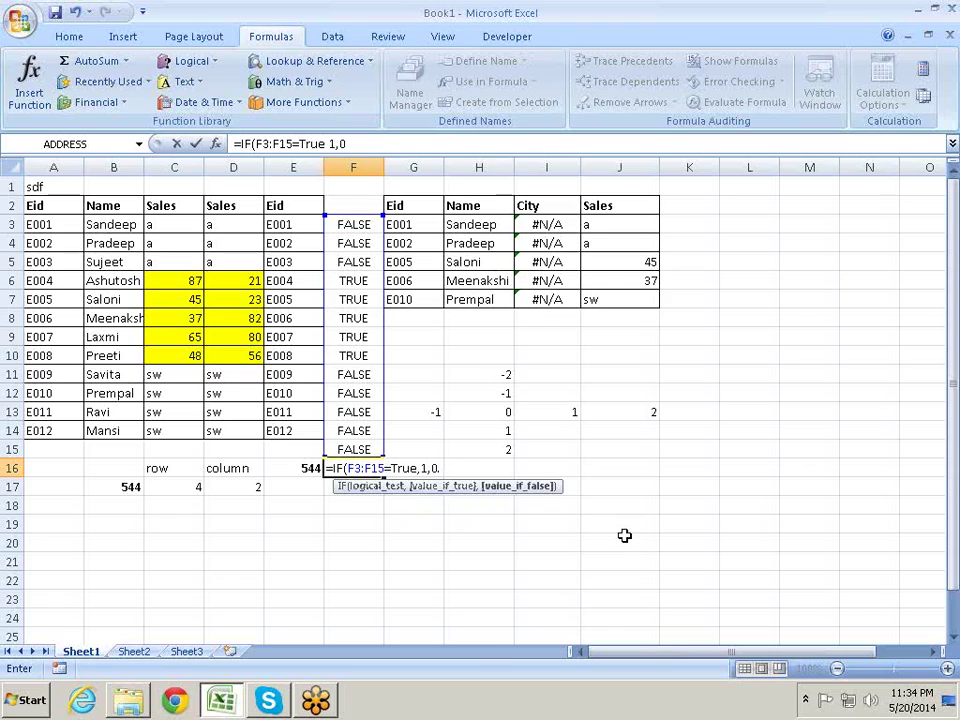
pyautogui.write(')')
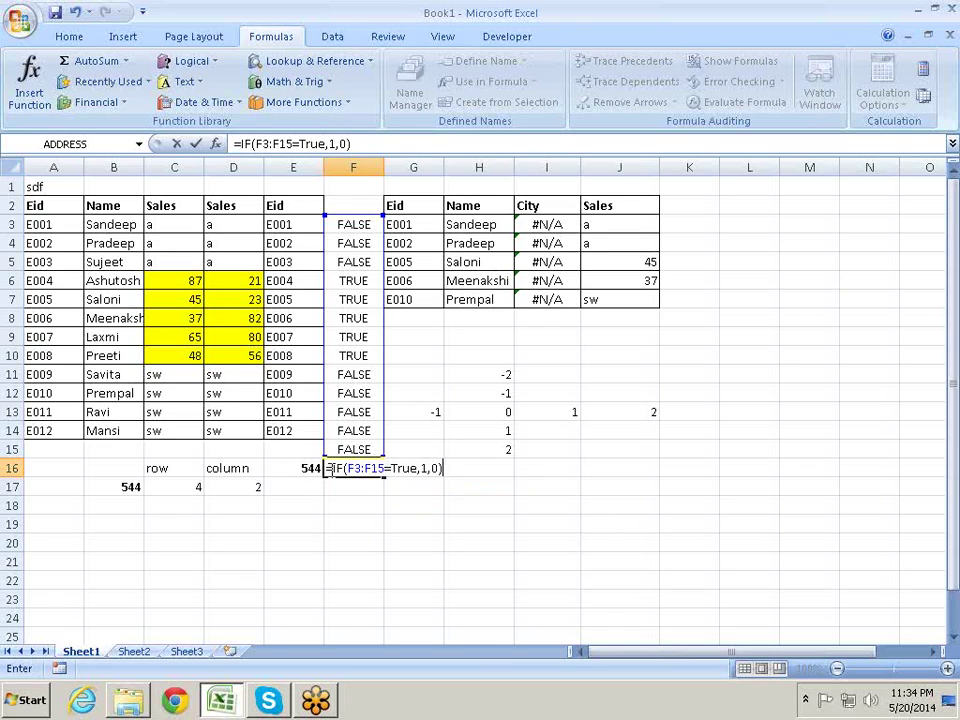
# - Wrap the IF in SUM and commit F16 as an array formula counting 5
pyautogui.click(333, 464)
pyautogui.write('sum')
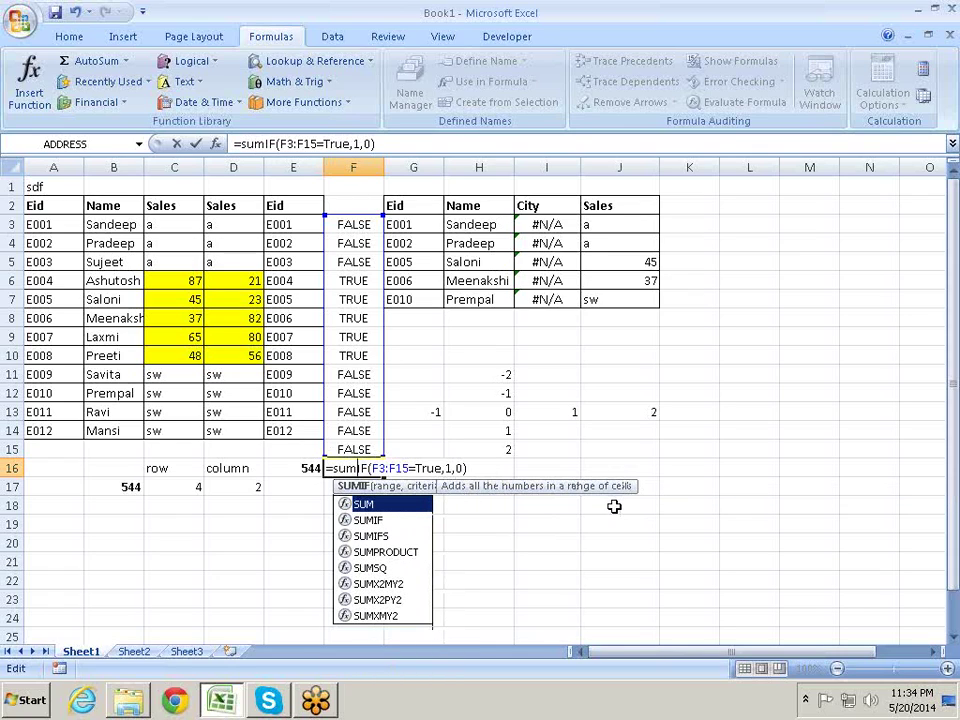
pyautogui.press('Tab')
pyautogui.press('Right')
pyautogui.press('Right')
pyautogui.press('Right')
pyautogui.press('Right')
pyautogui.press('Right')
pyautogui.press('Right')
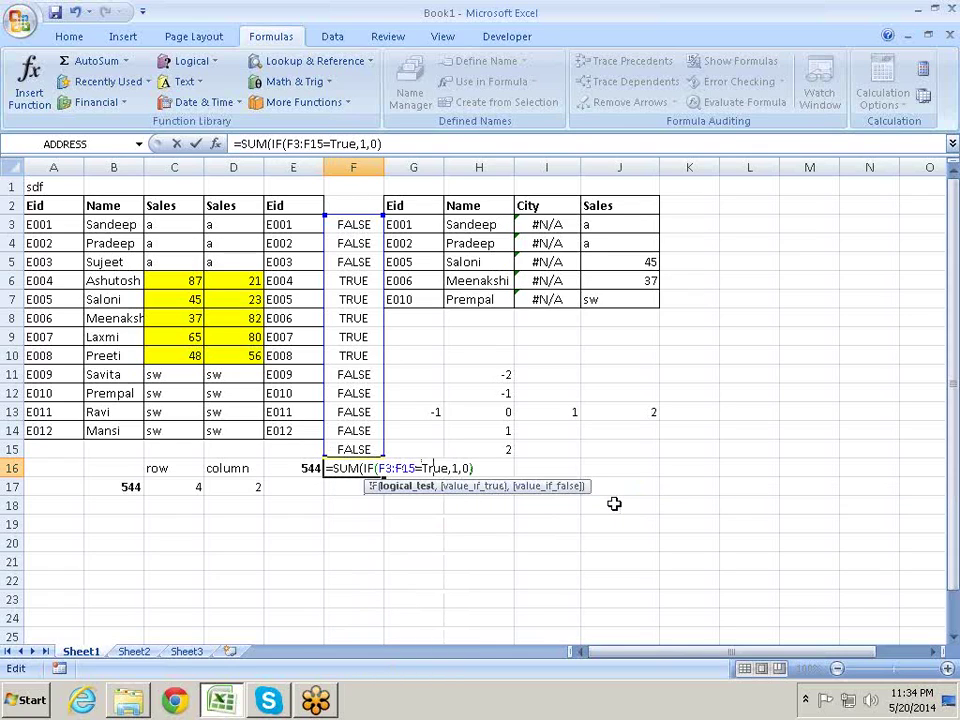
pyautogui.press('Right')
pyautogui.press('Right')
pyautogui.press('Right')
pyautogui.press('Right')
pyautogui.press('Right')
pyautogui.press('Right')
pyautogui.press('Right')
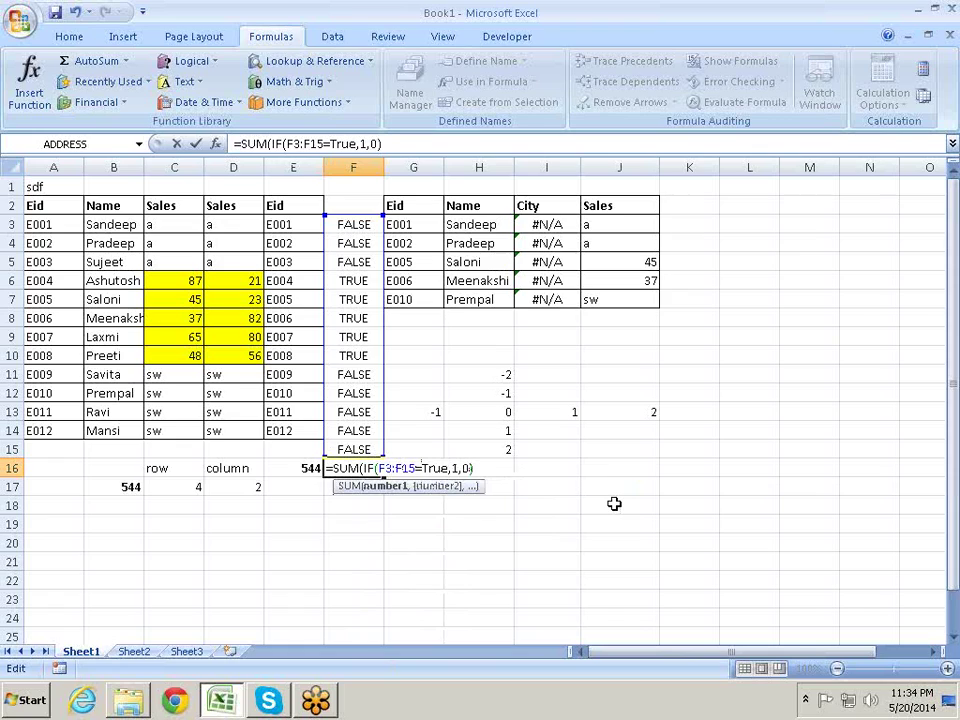
pyautogui.write(')')
pyautogui.hotkey('ctrl', 'shift', 'Return')
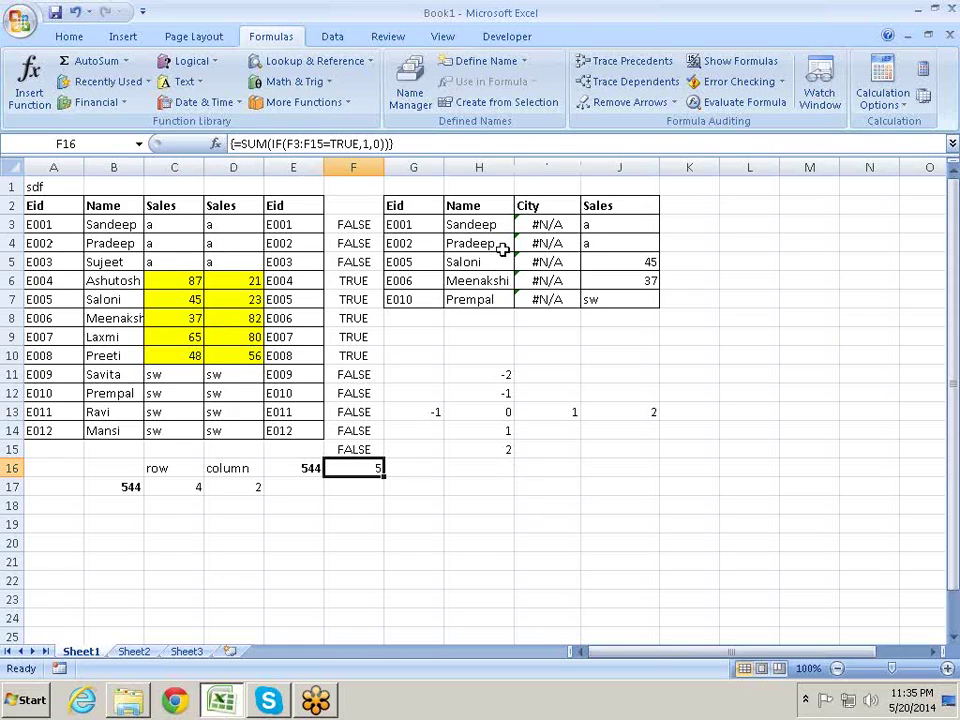
# - Clear the helper range F3:F16 of its TRUE/FALSE checks and array count
pyautogui.moveTo(362, 224); pyautogui.dragTo(371, 467)
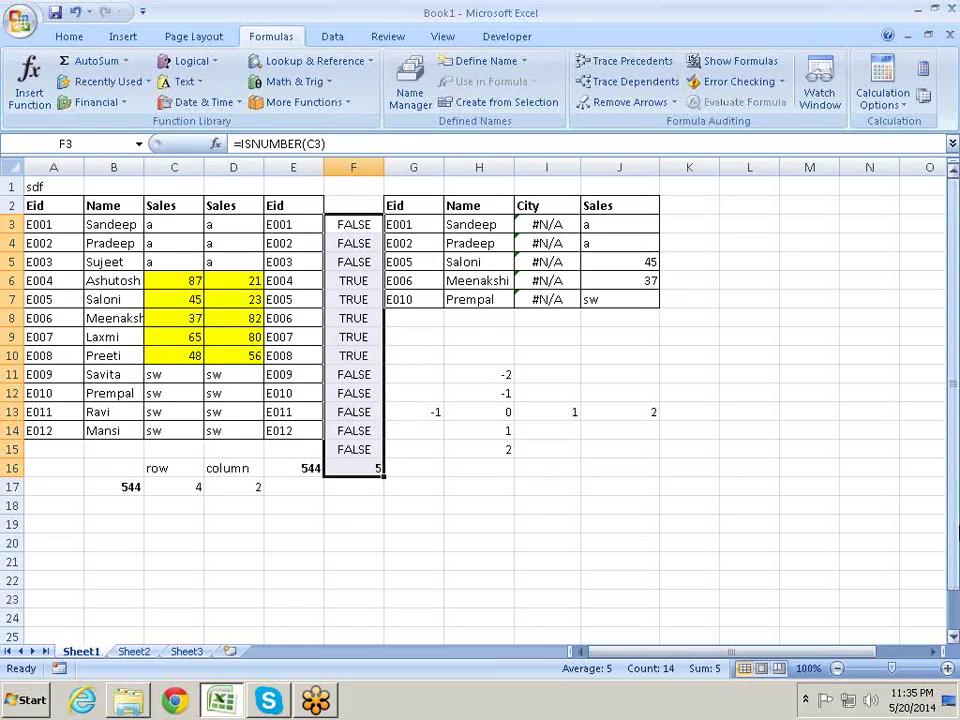
pyautogui.press('Delete')
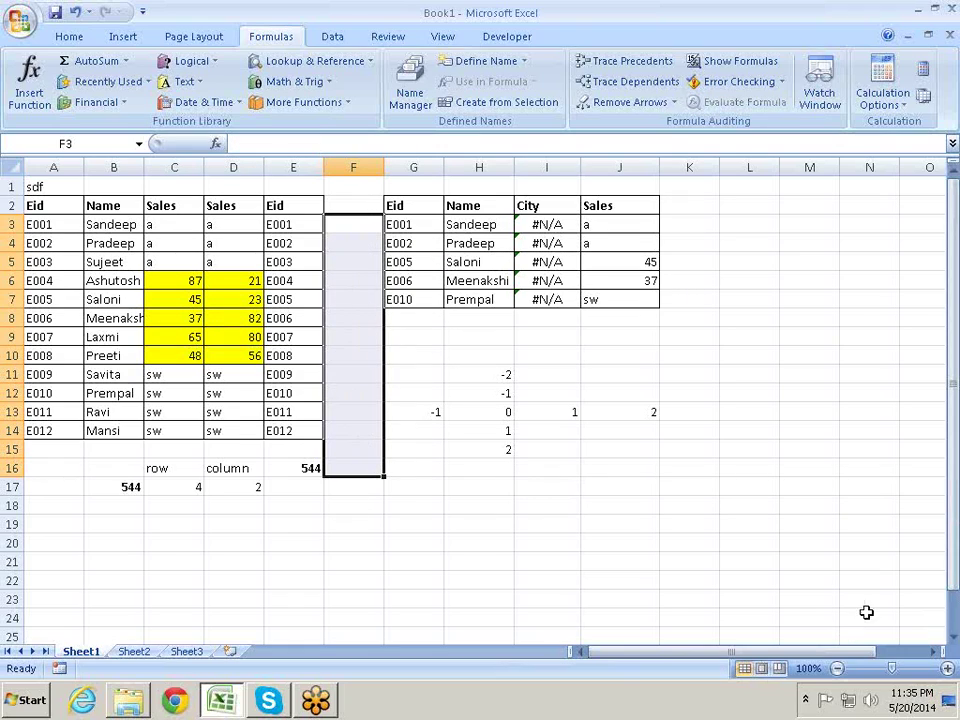
pyautogui.click(486, 506)
# - Review B17's =SUM(OFFSET(A2,C17,D17,5,2)) formula totalling 544
pyautogui.click(315, 468)
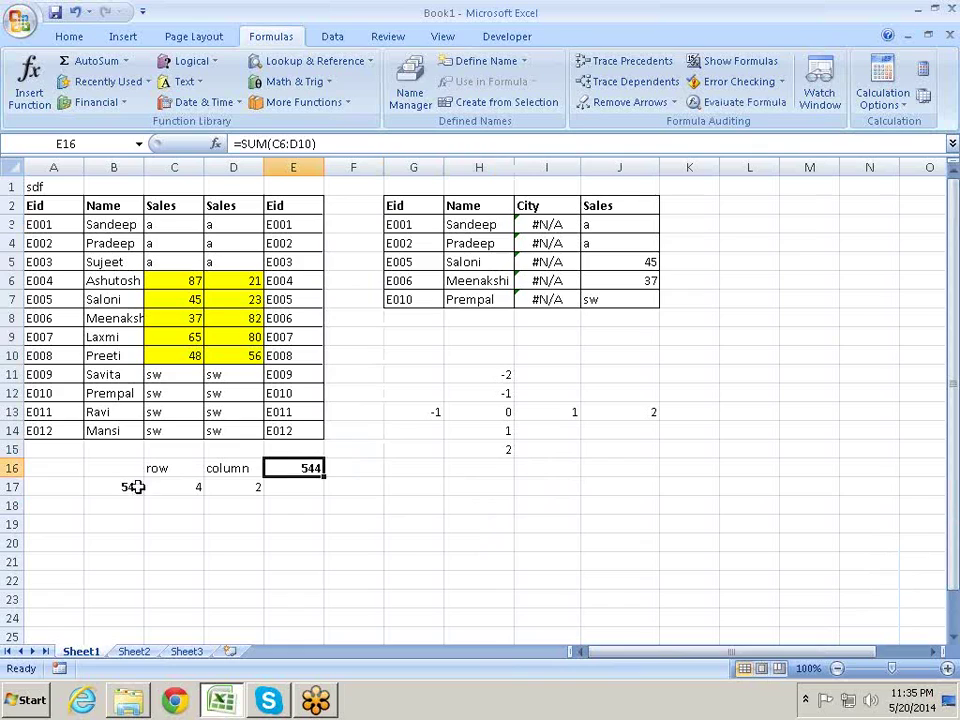
pyautogui.click(130, 487)
pyautogui.doubleClick(130, 487)
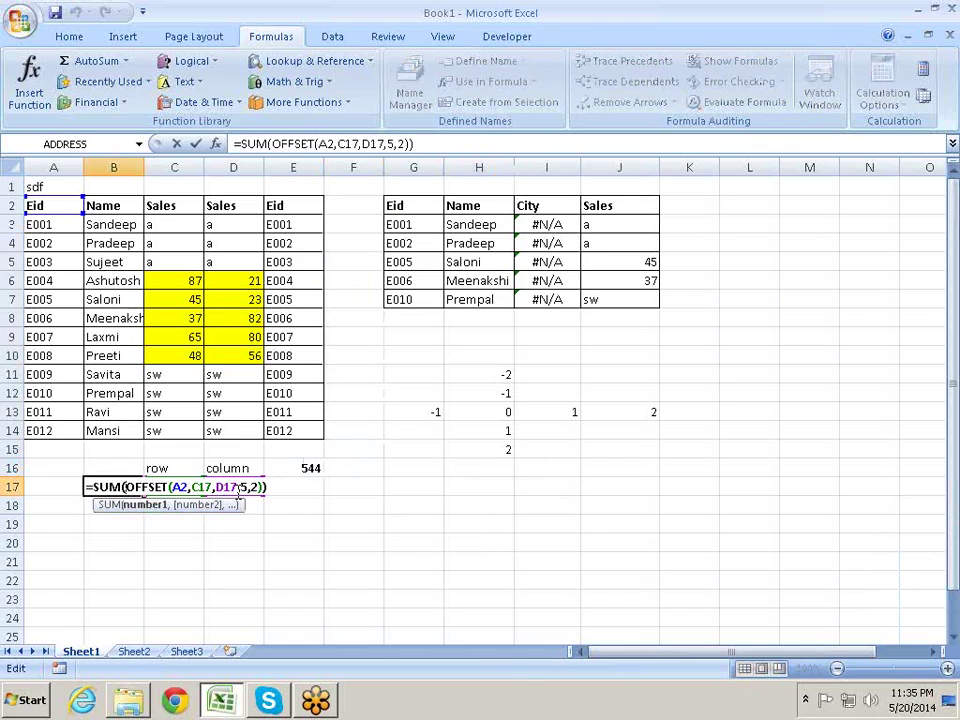
pyautogui.click(236, 488)
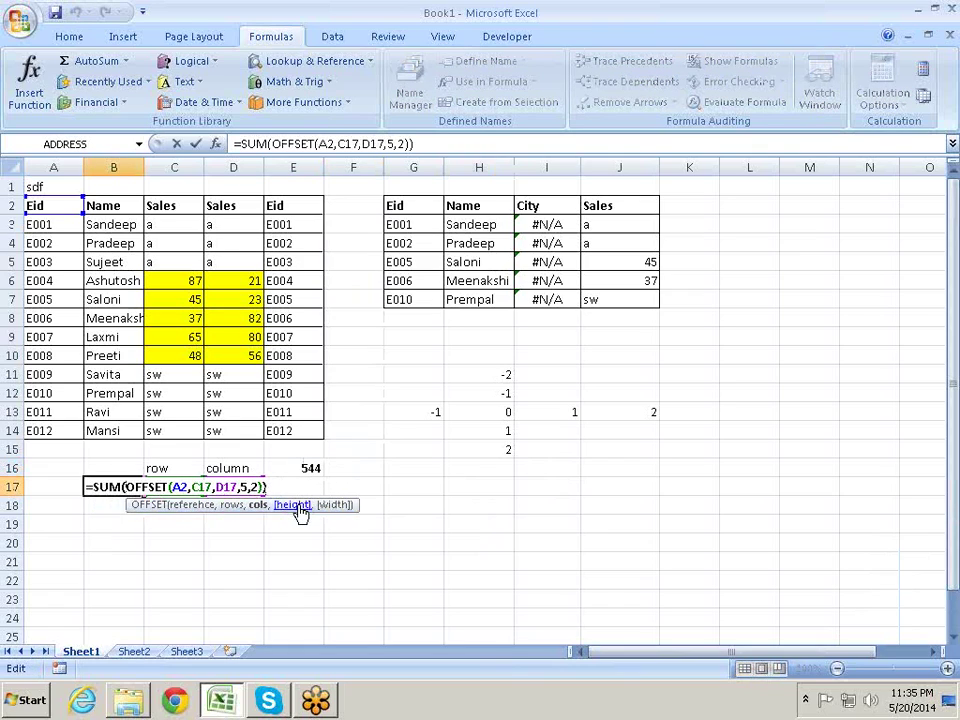
pyautogui.click(291, 504)
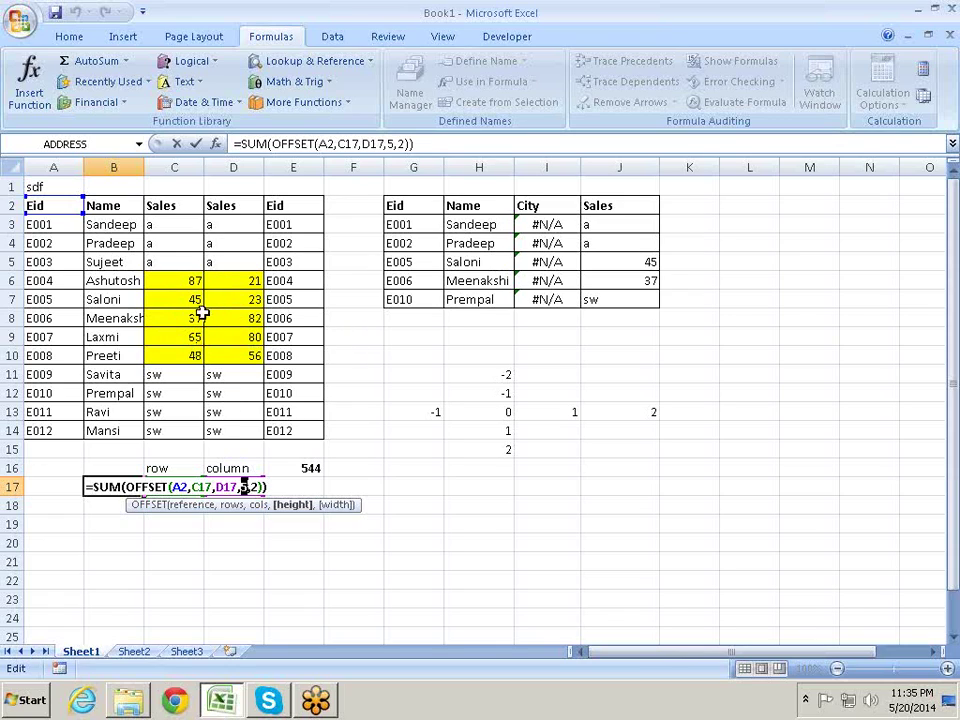
pyautogui.press('Return')
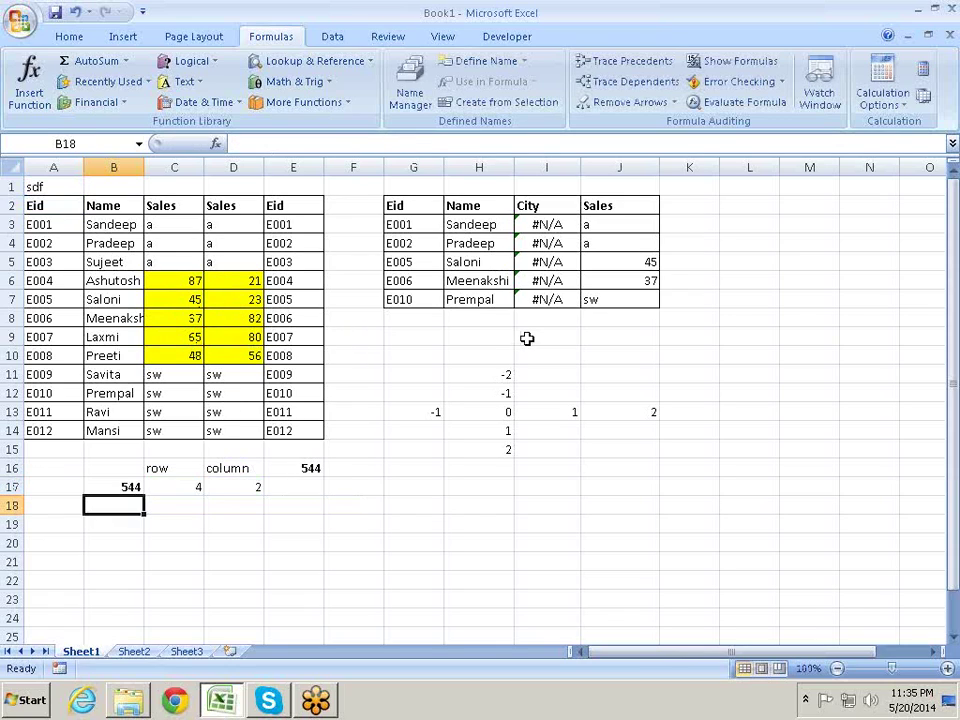
pyautogui.press('Up')
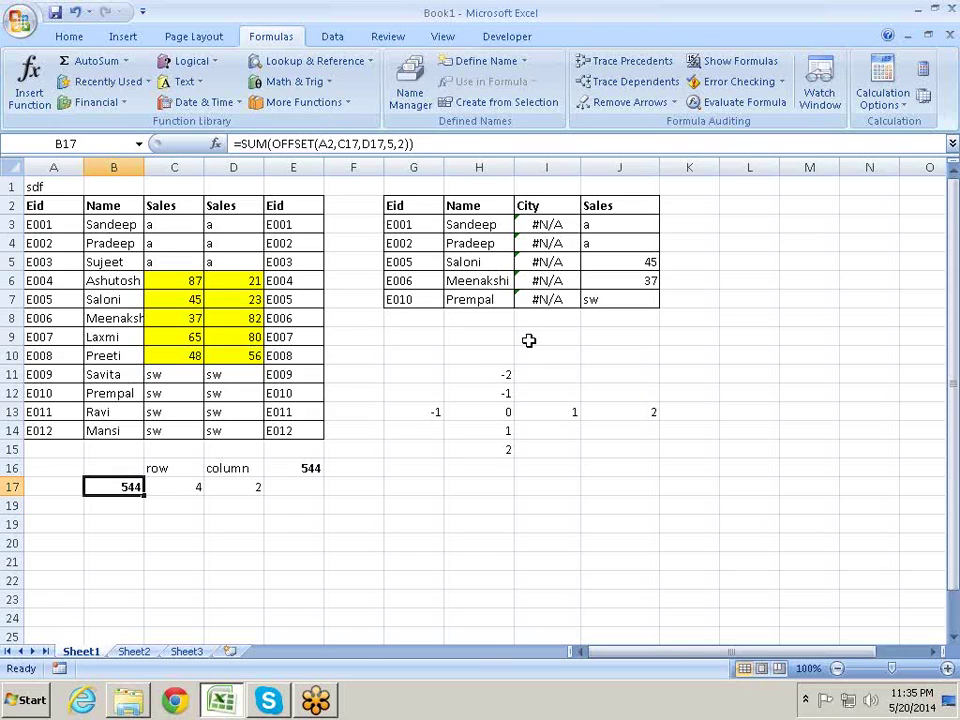
pyautogui.press('Up')
pyautogui.press('Up')
pyautogui.press('Up')
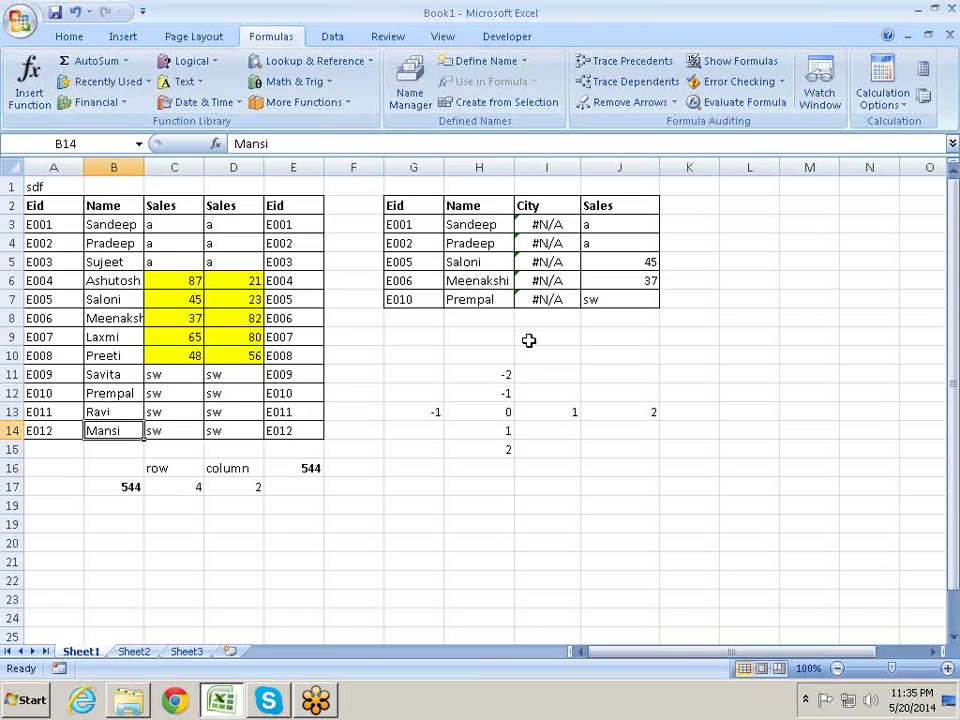
pyautogui.press('Down')
pyautogui.press('Down')
pyautogui.press('Down')
pyautogui.press('Right')
pyautogui.press('Up')
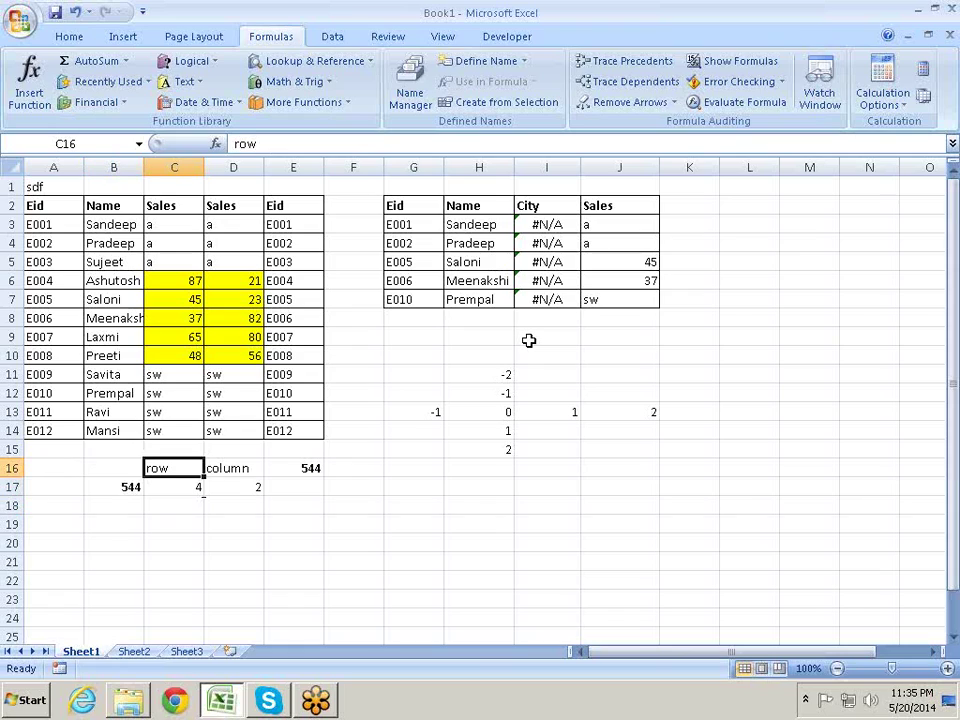
pyautogui.press('Up')
pyautogui.press('Up')
pyautogui.press('Up')
pyautogui.press('Up')
pyautogui.press('Up')
pyautogui.hotkey('shift', 'Right')
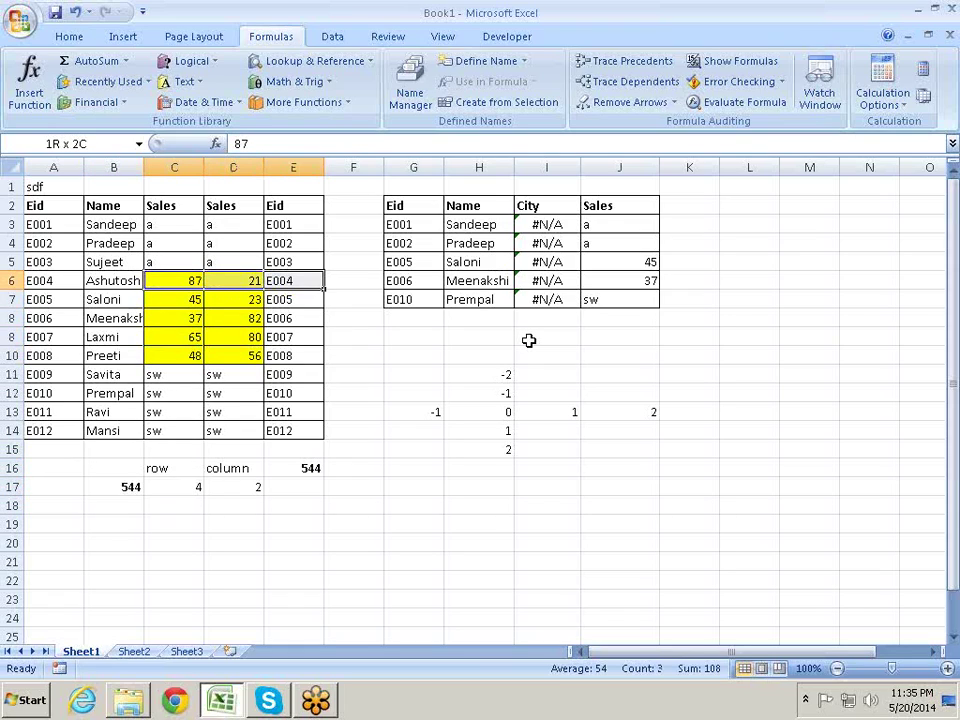
pyautogui.hotkey('shift', 'Down')
pyautogui.hotkey('shift', 'Down')
pyautogui.hotkey('shift', 'Down')
pyautogui.hotkey('shift', 'Down')
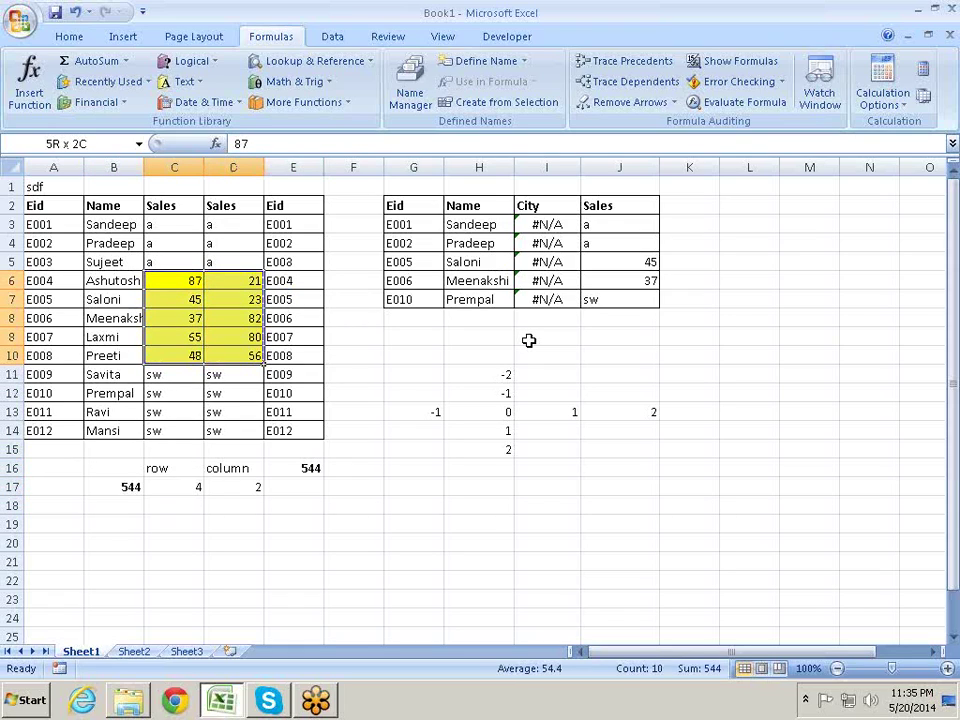
pyautogui.hotkey('shift', 'Down')
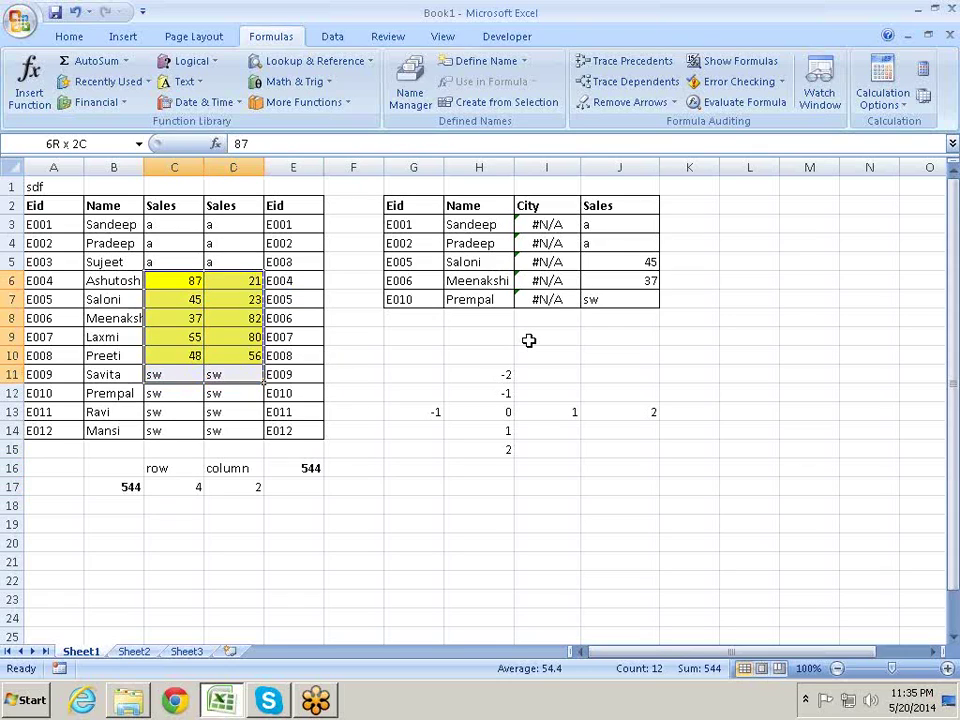
pyautogui.press('Down')
pyautogui.press('Down')
pyautogui.press('Down')
pyautogui.press('Down')
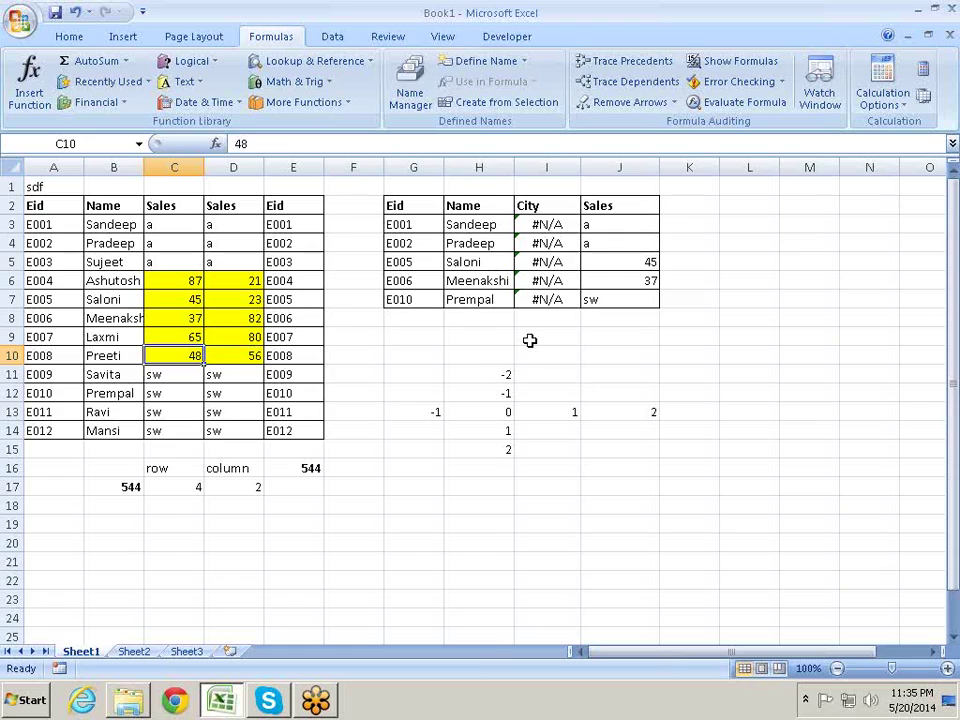
pyautogui.press('Down')
pyautogui.press('Down')
pyautogui.press('Down')
pyautogui.press('Down')
pyautogui.press('Left')
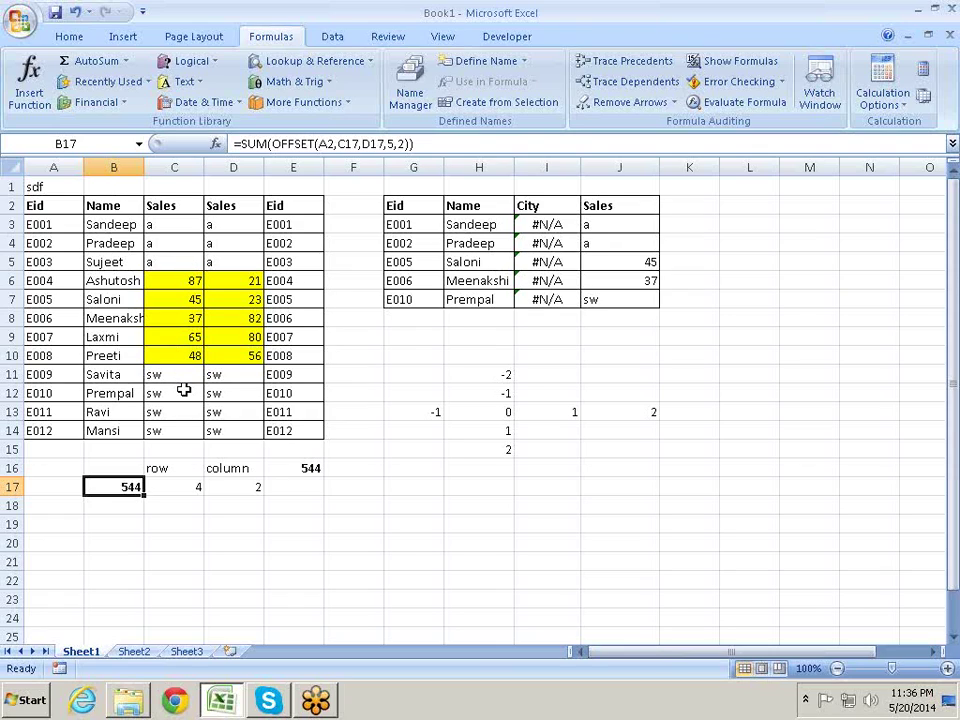
# - Glance at the Lookup & Reference function list without inserting anything, then switch to YouTube in Chrome
pyautogui.click(435, 414)
pyautogui.write('-1')
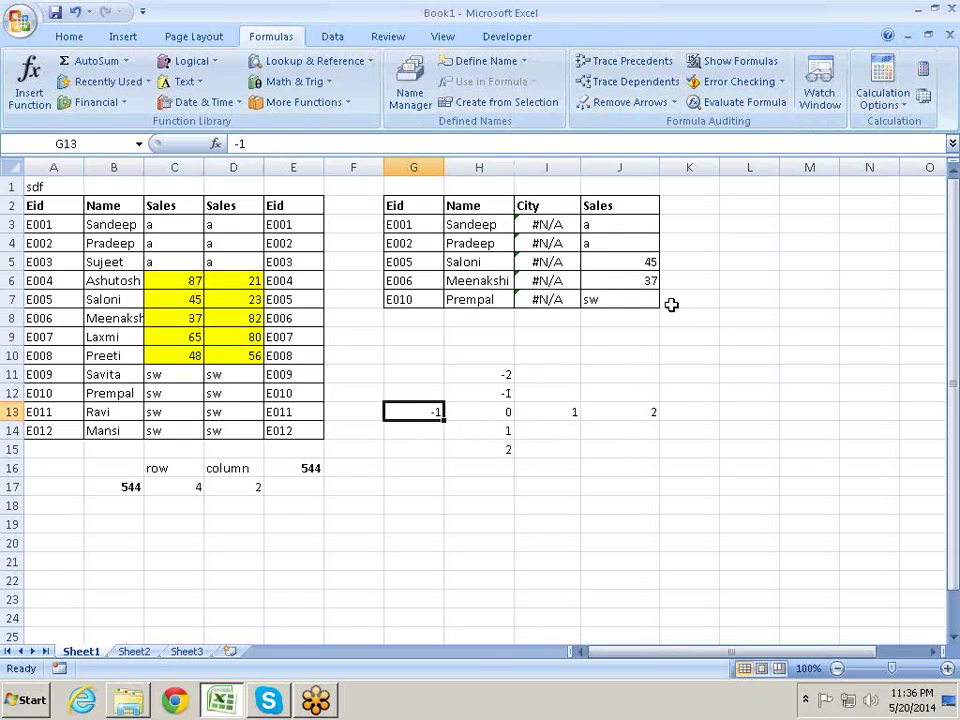
pyautogui.click(749, 336)
pyautogui.click(335, 62)
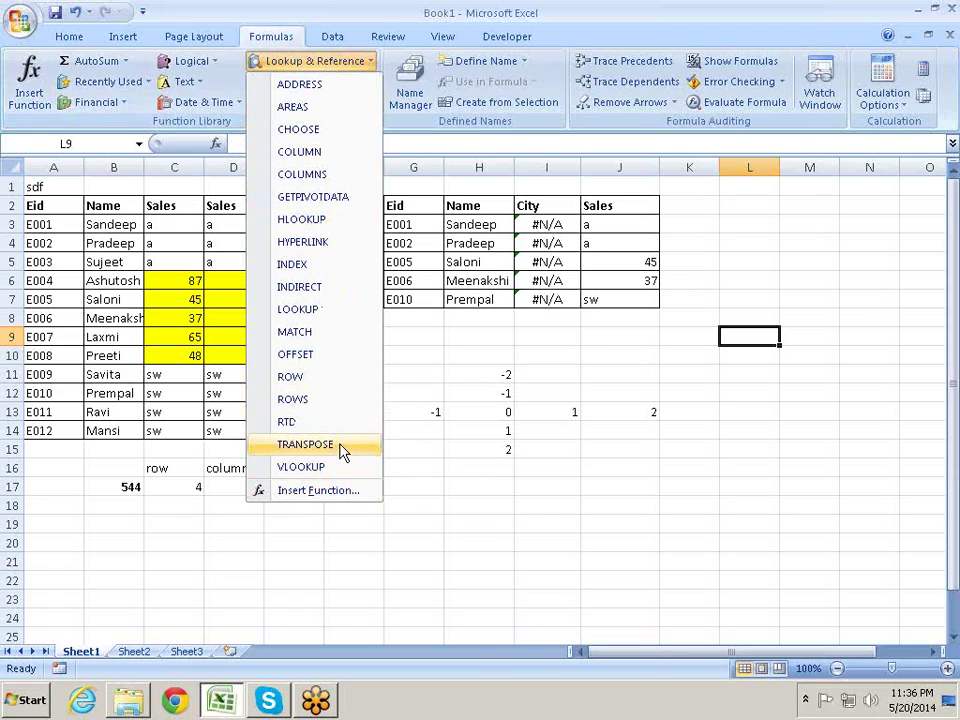
pyautogui.click(729, 628)
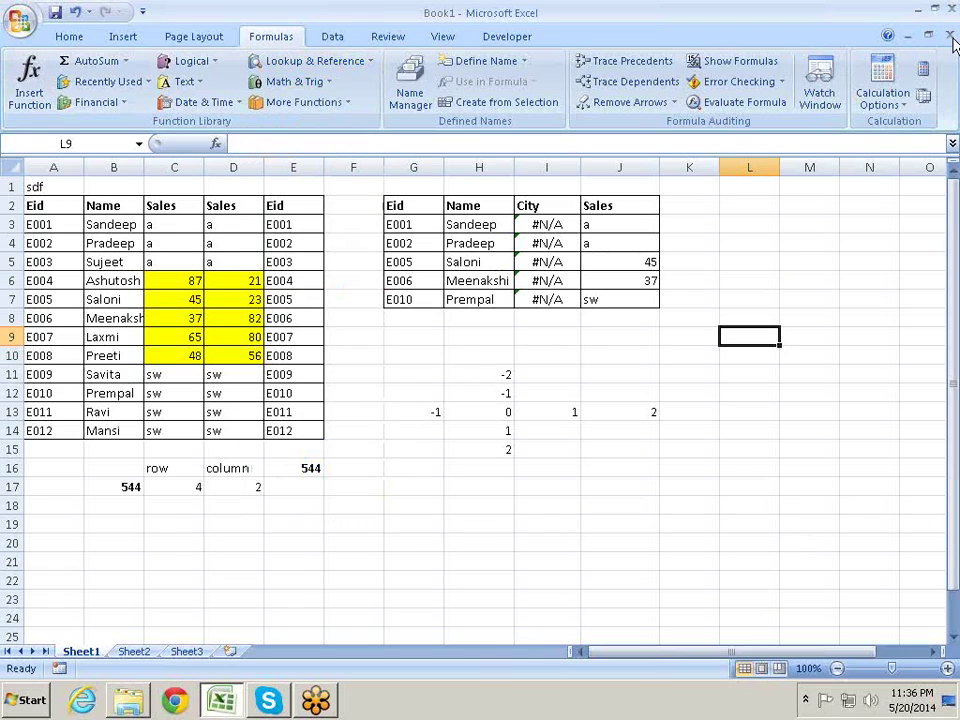
pyautogui.hotkey('alt', 'Tab')
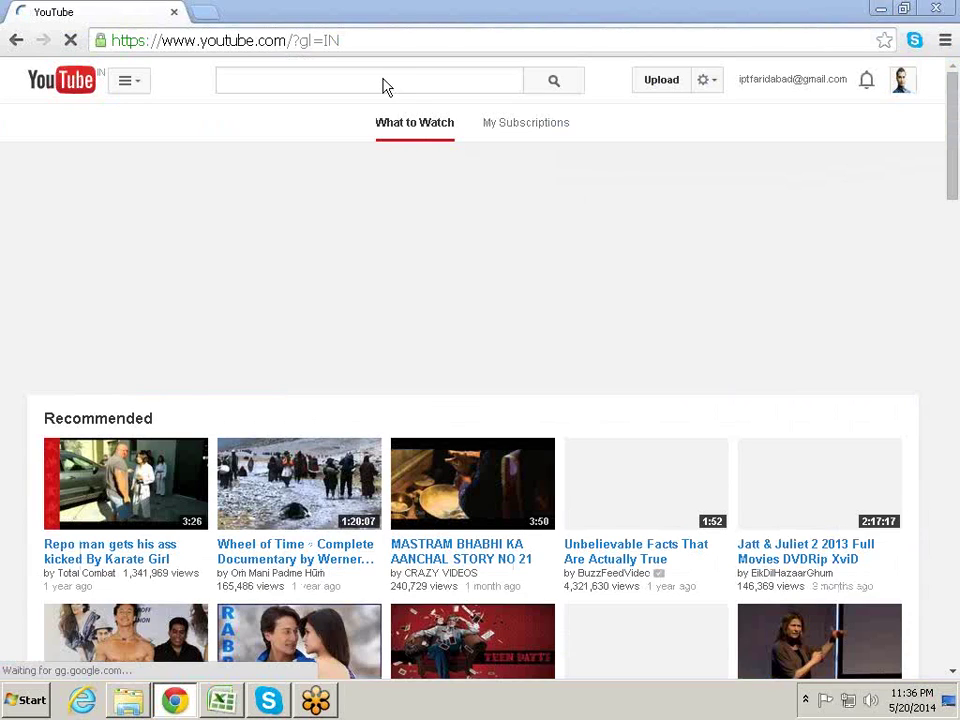
# - Search YouTube for '26 vlookup' and open the VLOOKUP 26 Examples video
pyautogui.click(298, 78)
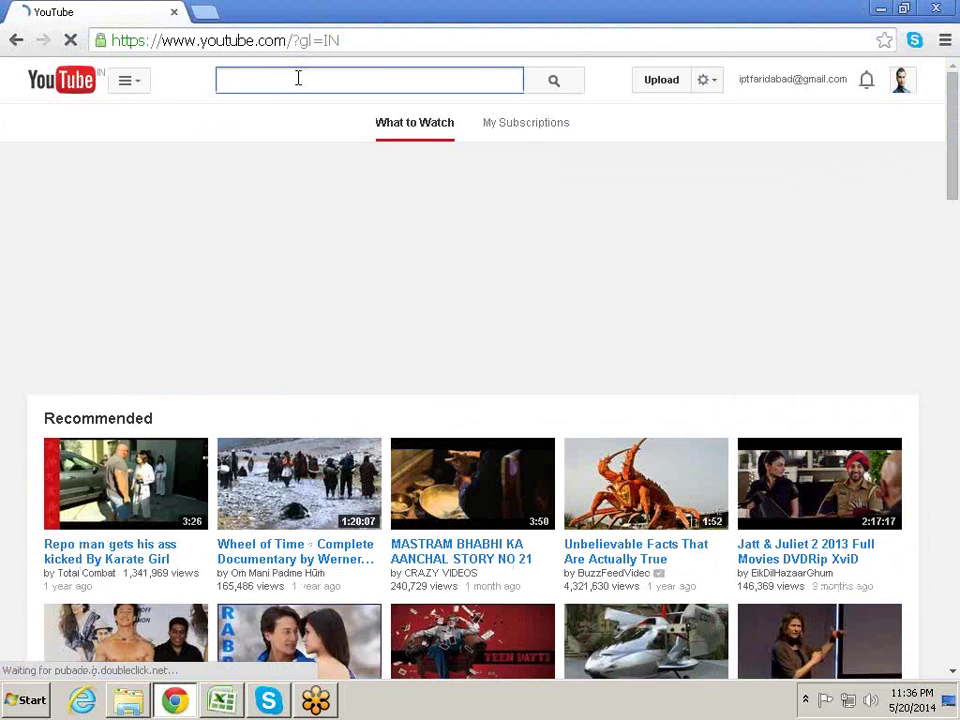
pyautogui.write('26 ')
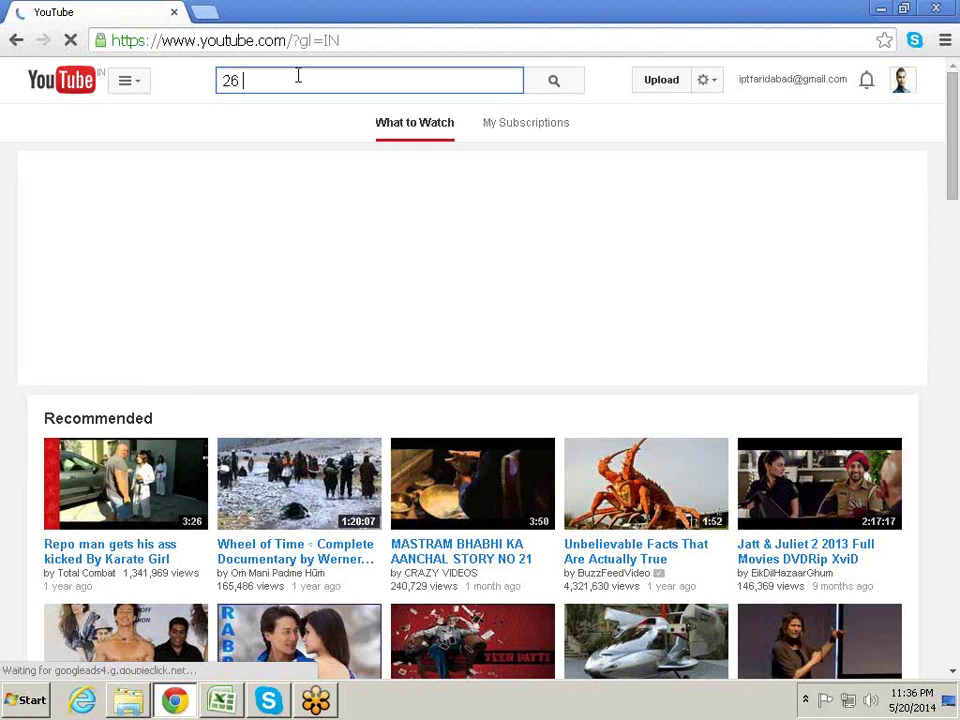
pyautogui.write('vl')
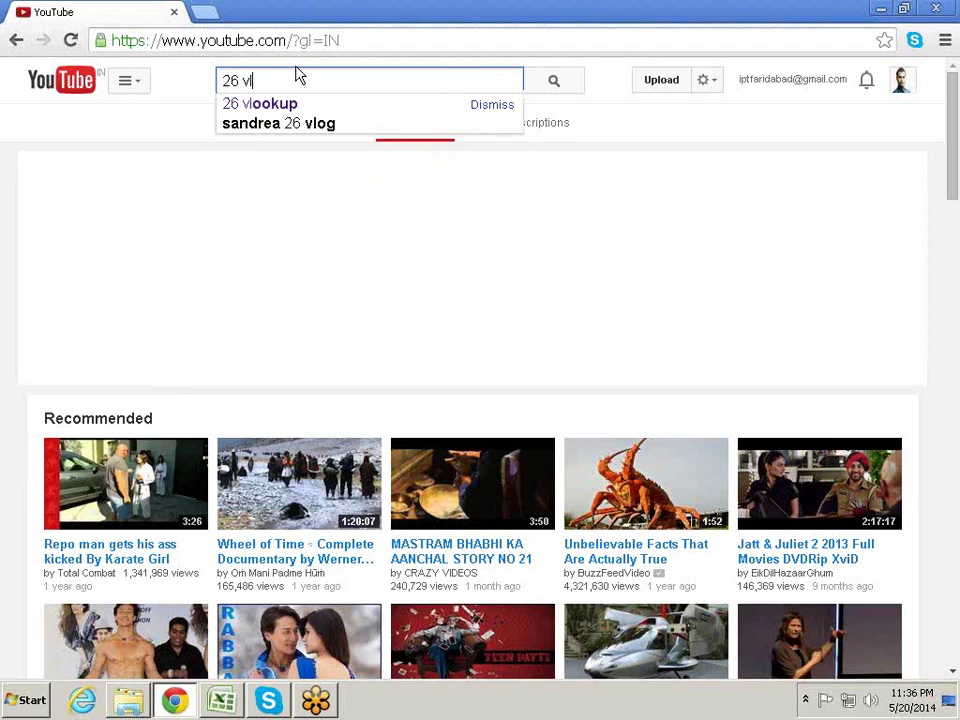
pyautogui.write('ookup')
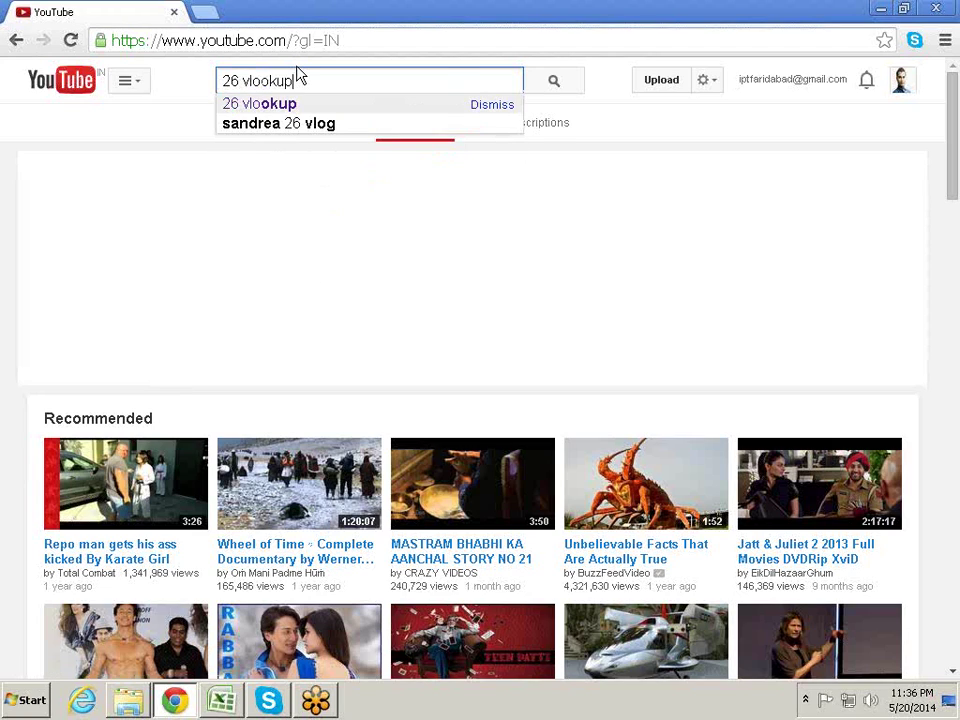
pyautogui.press('Return')
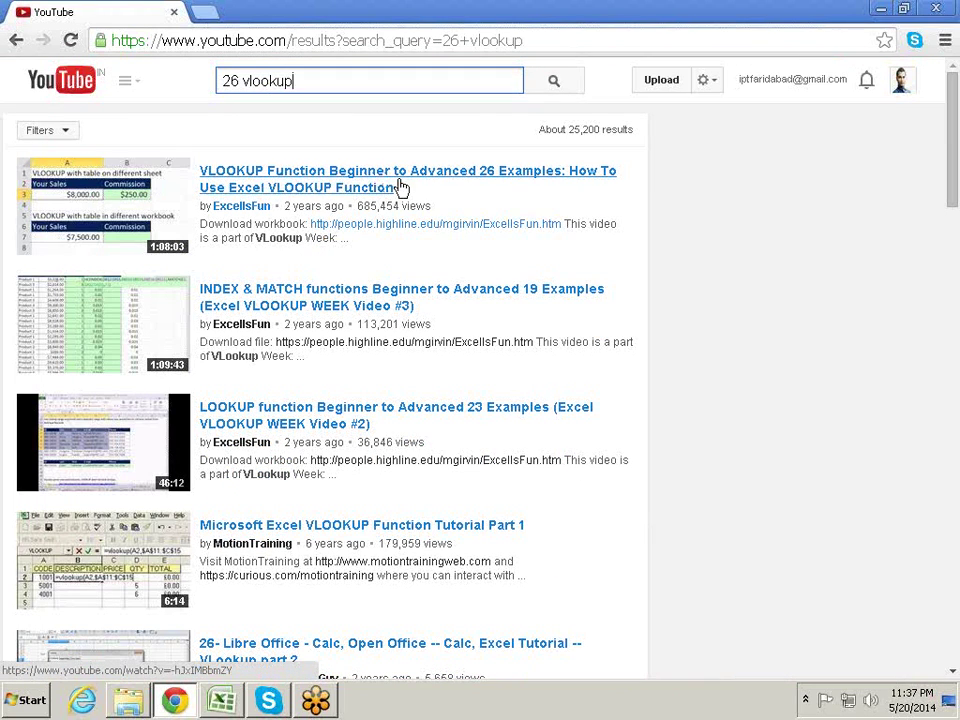
pyautogui.click(524, 180)
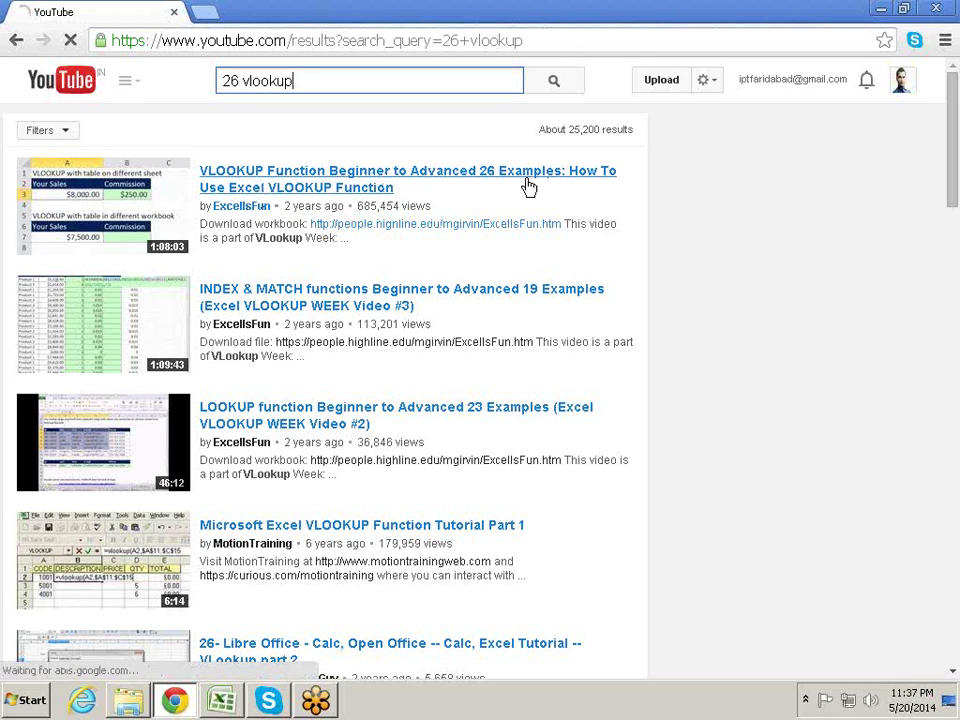